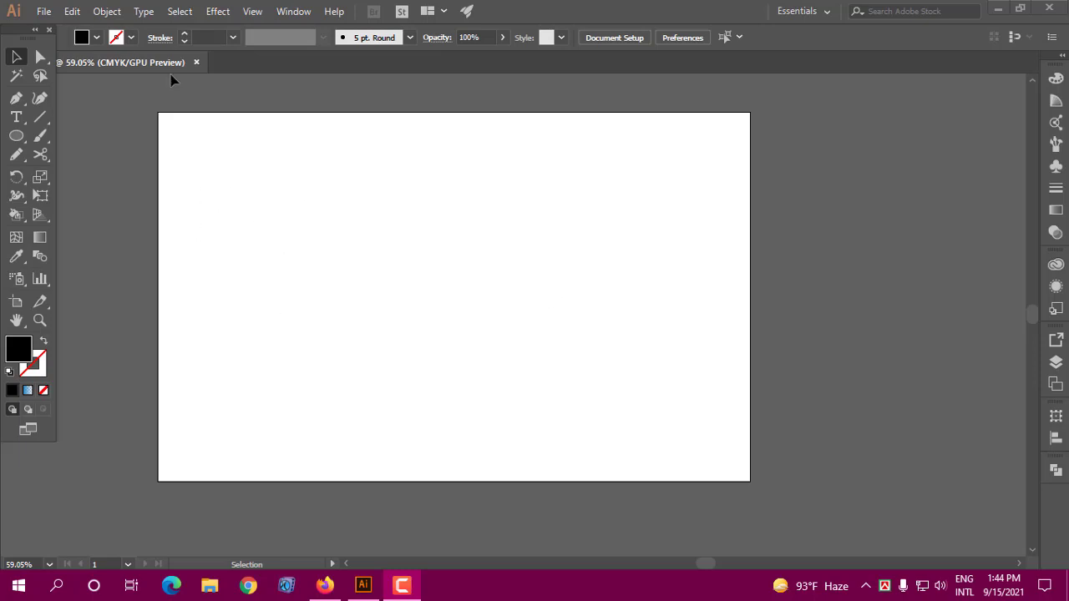
- Draw a black rectangle in the artboard's upper left and nudge it slightly left
left_click(106, 12)
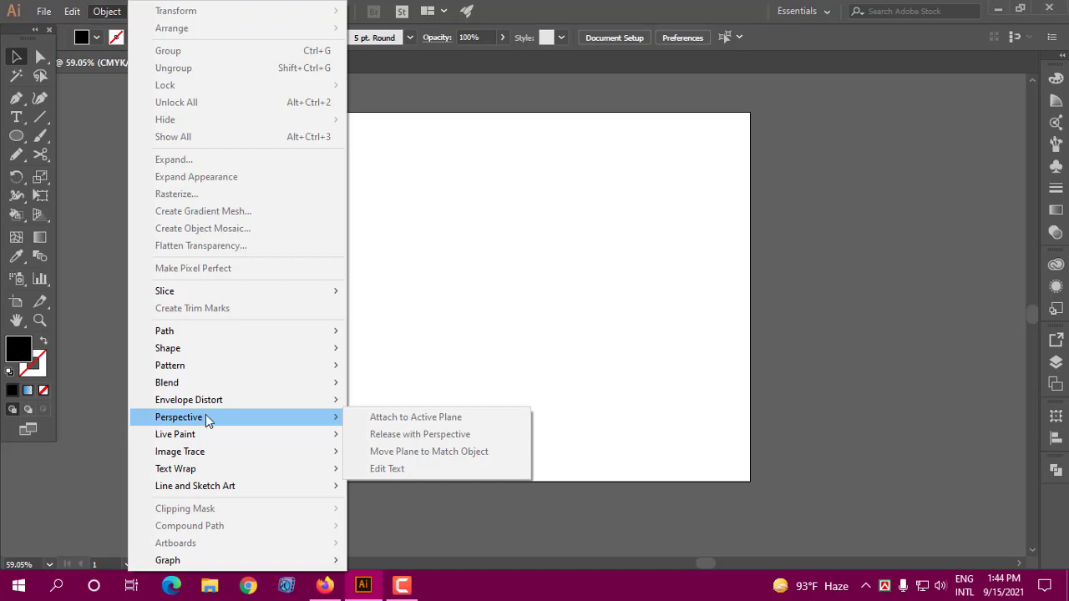
mouse_move(176, 434)
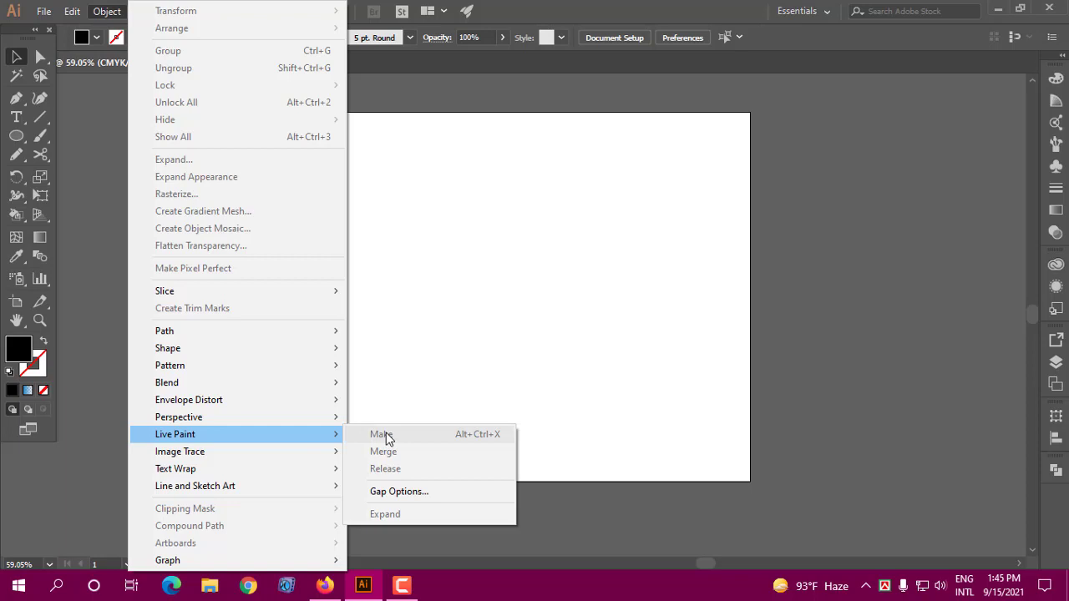
left_click(383, 270)
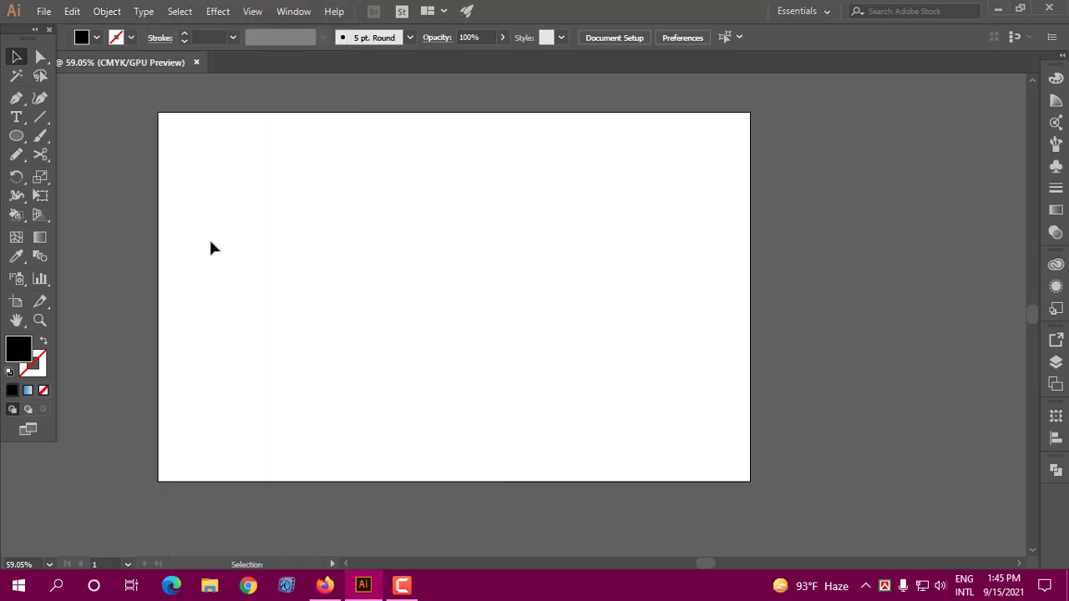
left_click(16, 135)
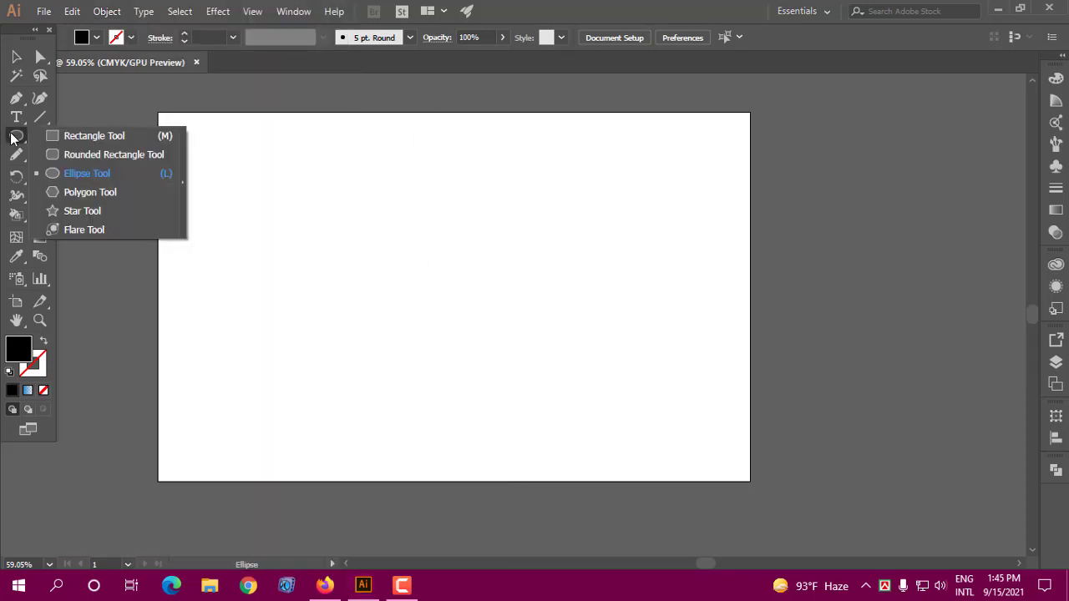
left_click(75, 135)
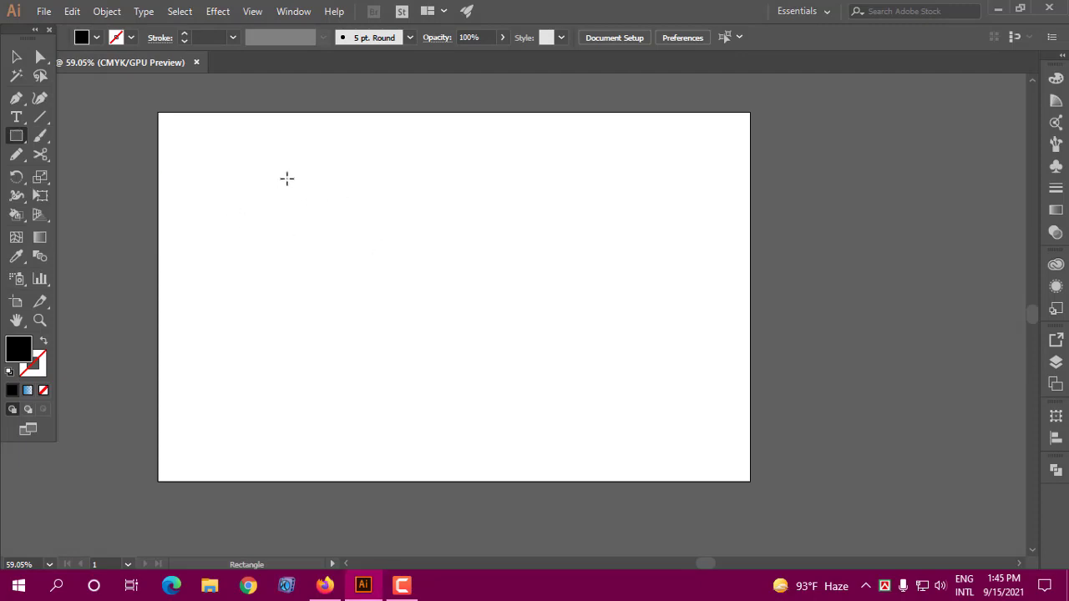
left_click_drag(270, 160, 375, 245)
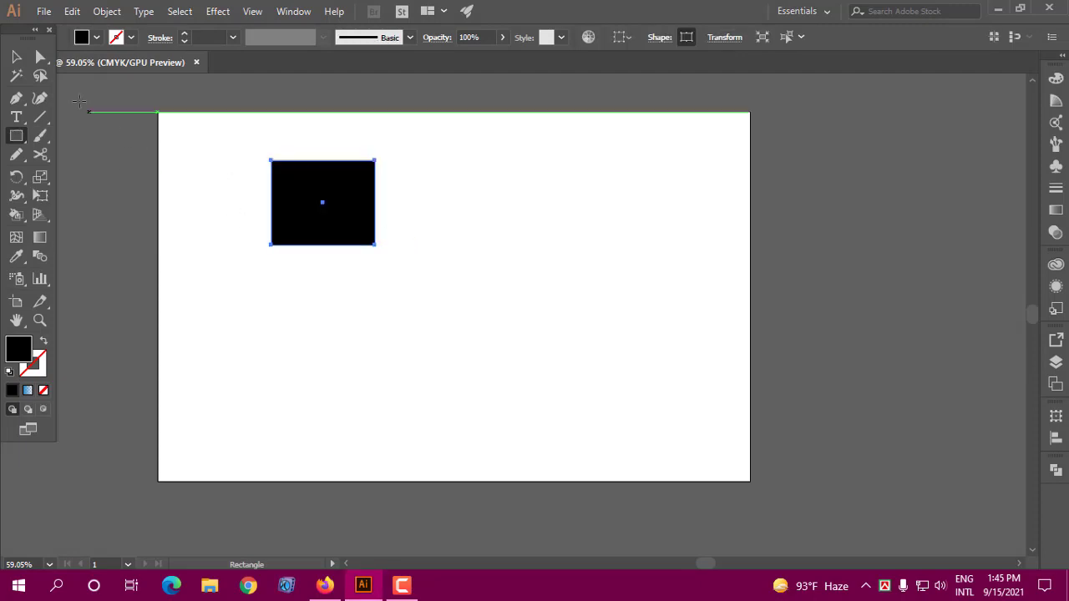
left_click(16, 56)
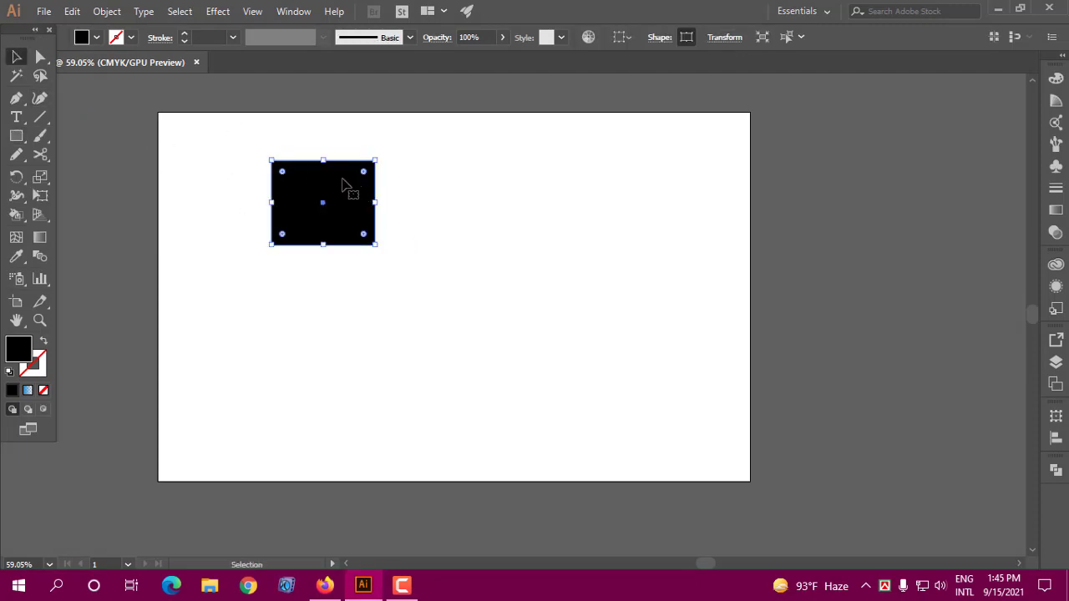
left_click_drag(341, 182, 327, 187)
left_click(402, 207)
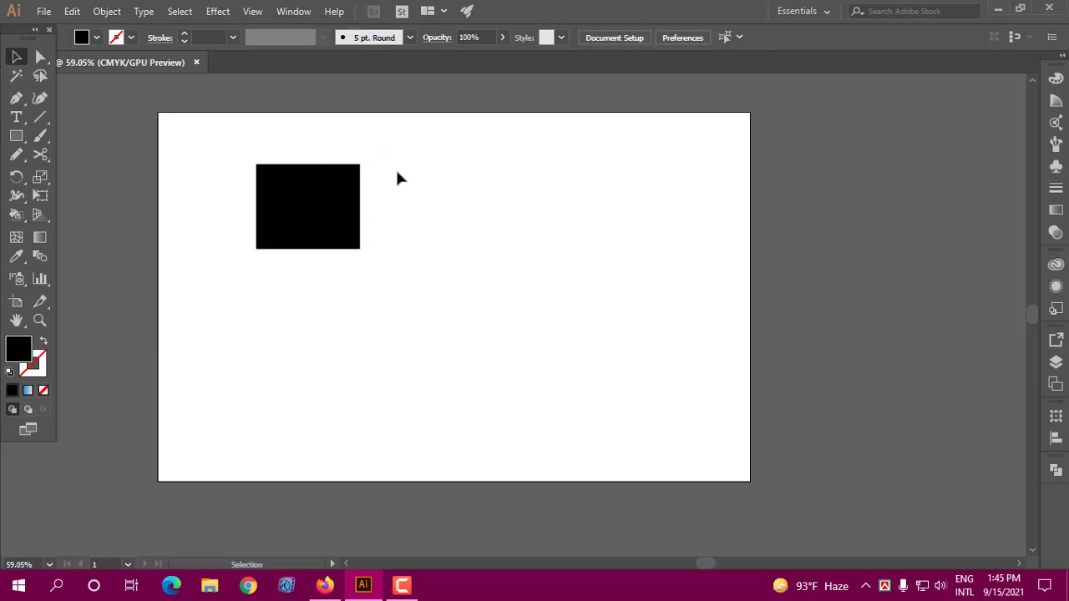
left_click_drag(396, 177, 325, 258)
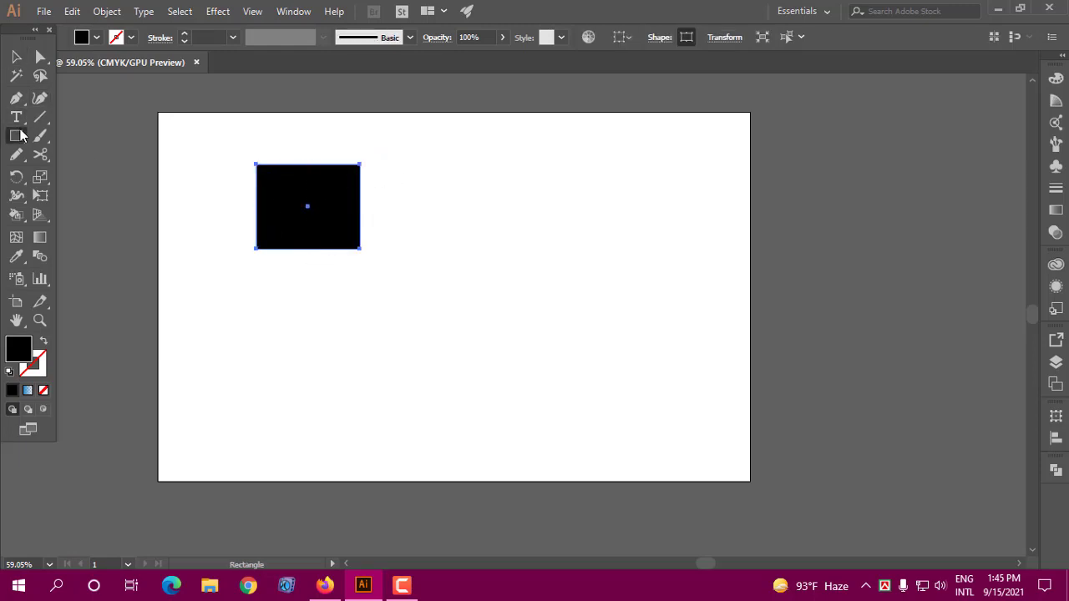
- Draw a green-filled circle overlapping the rectangle's lower-right corner
left_click_drag(15, 135, 75, 173)
left_click_drag(306, 205, 411, 308)
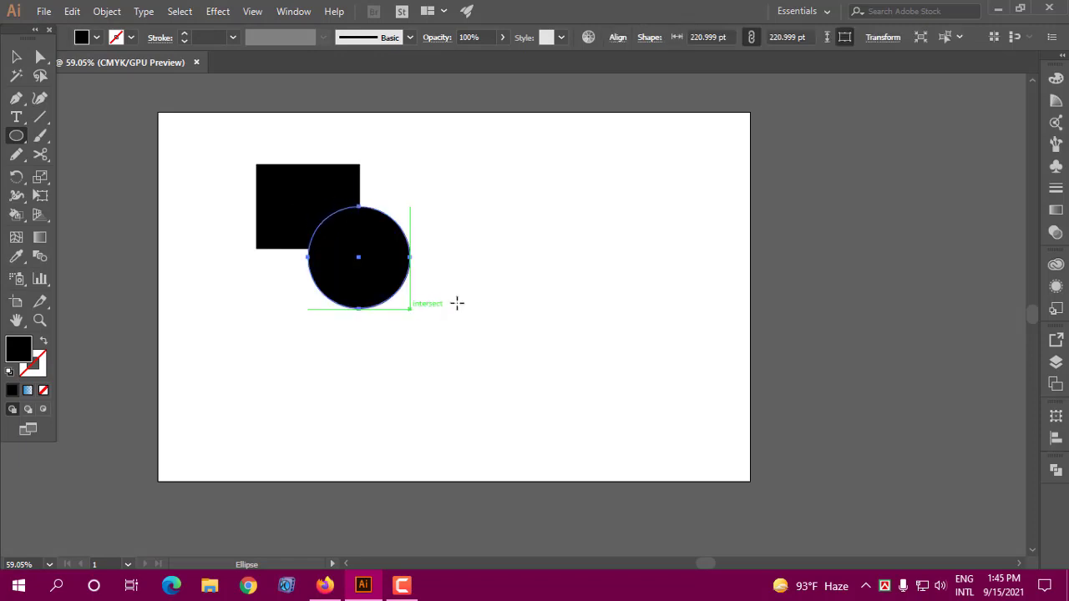
key("v")
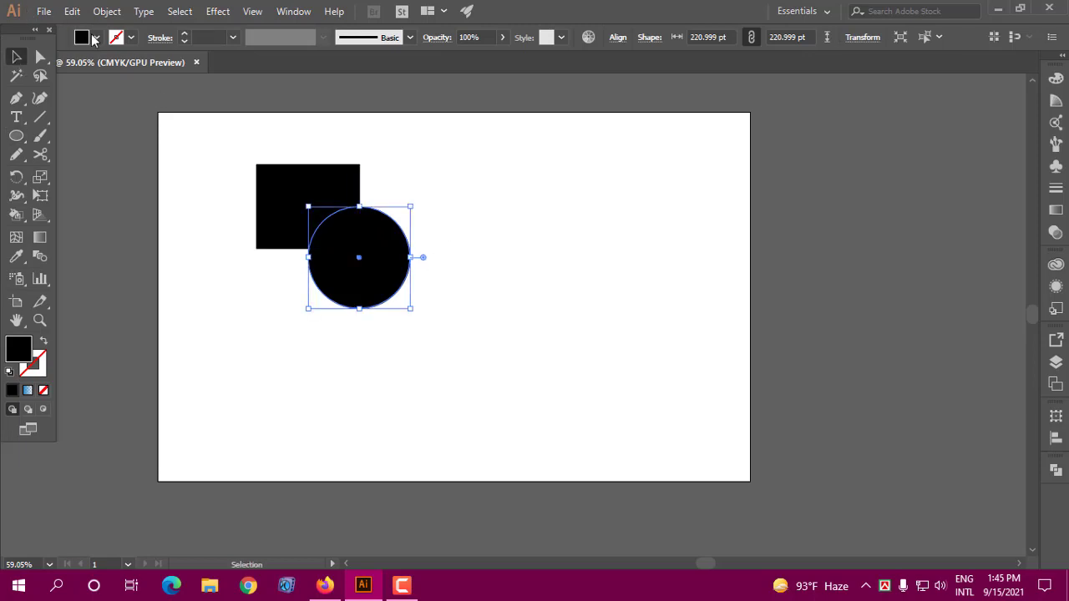
left_click(96, 37)
left_click(79, 70)
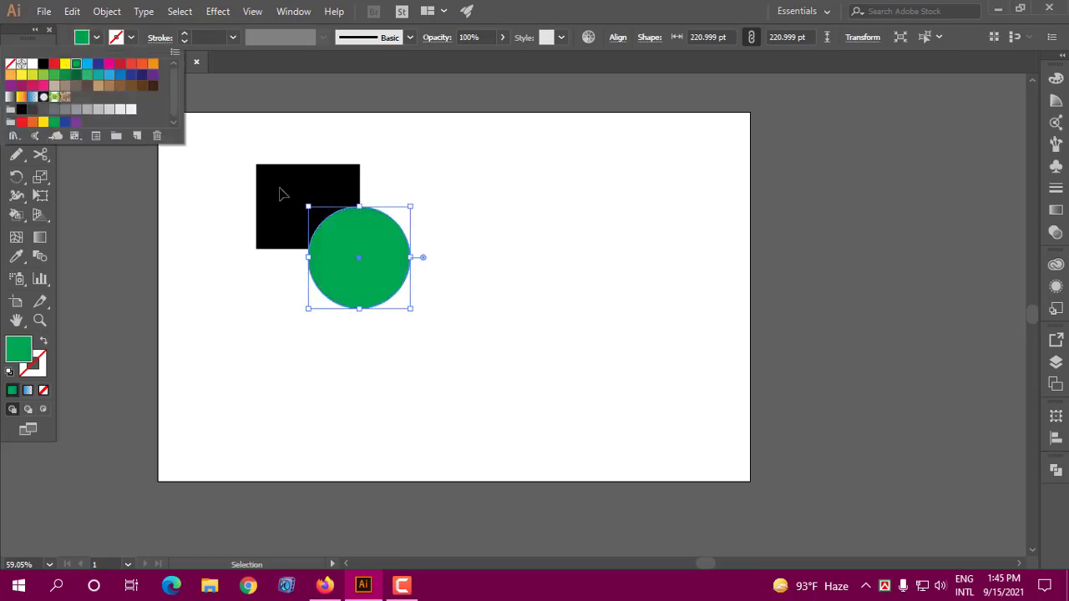
- Select the rectangle and circle together and move them up and left
left_click(520, 235)
left_click(520, 235)
left_click_drag(430, 148, 370, 244)
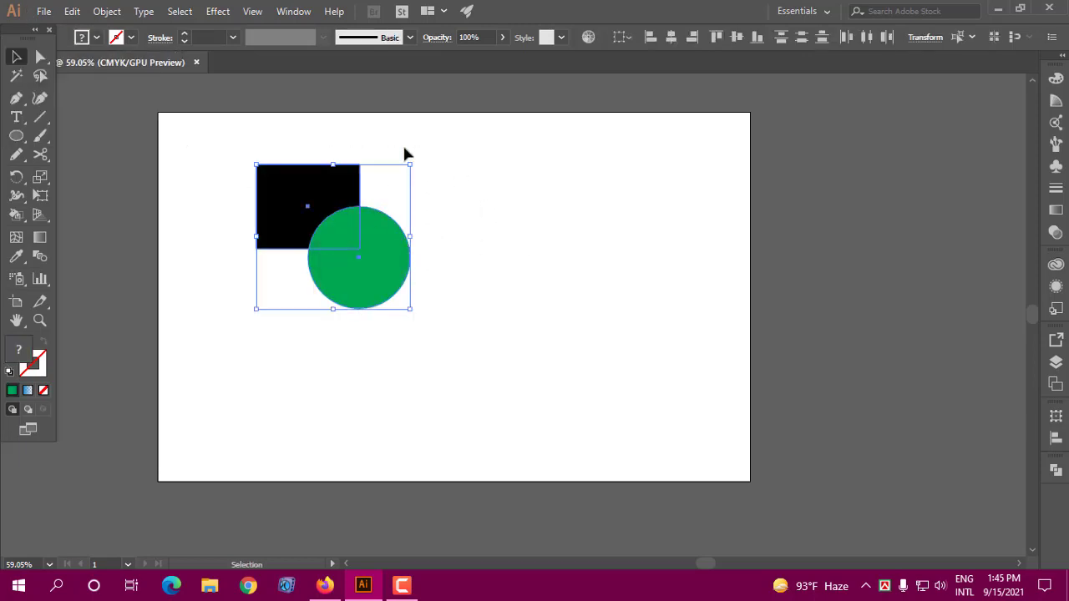
key("shift+Down")
key("shift+Down")
key("shift+Down")
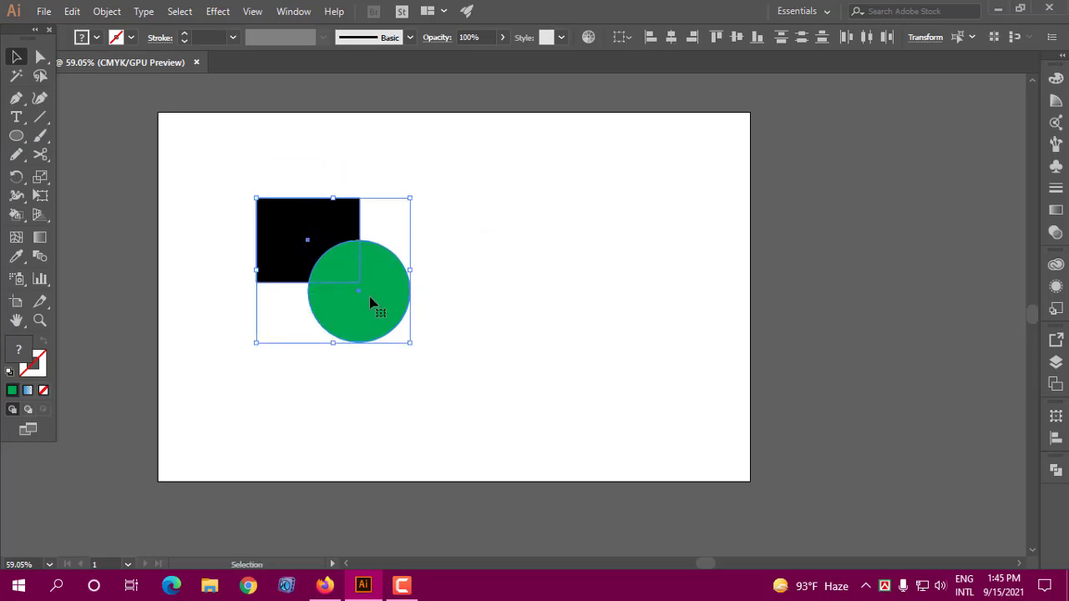
left_click_drag(362, 286, 357, 265)
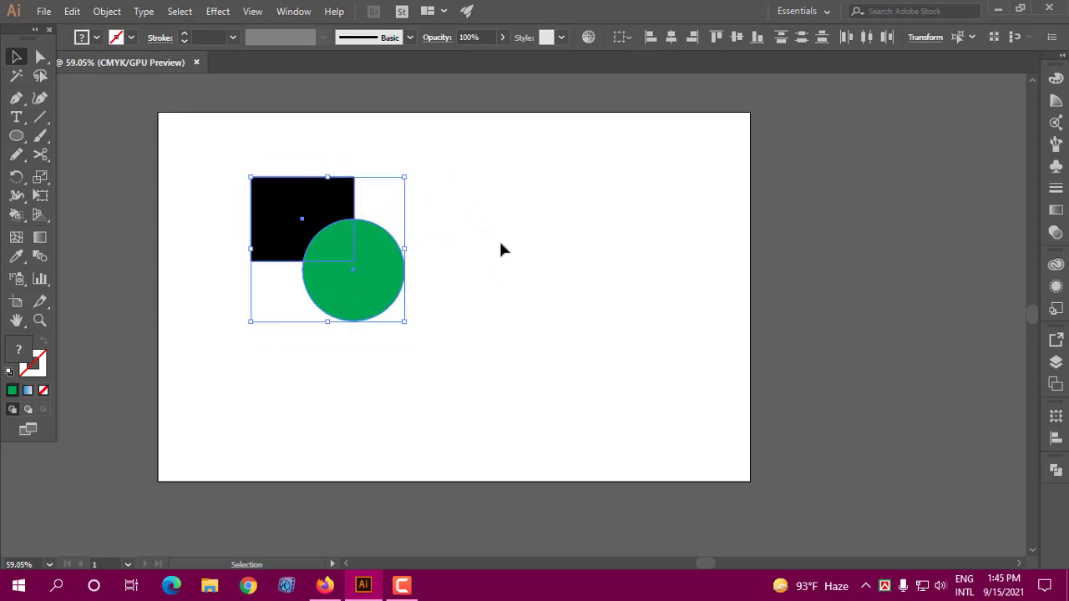
- Make the rectangle and circle a Live Paint group via Object > Live Paint > Make, then reposition it
left_click(100, 12)
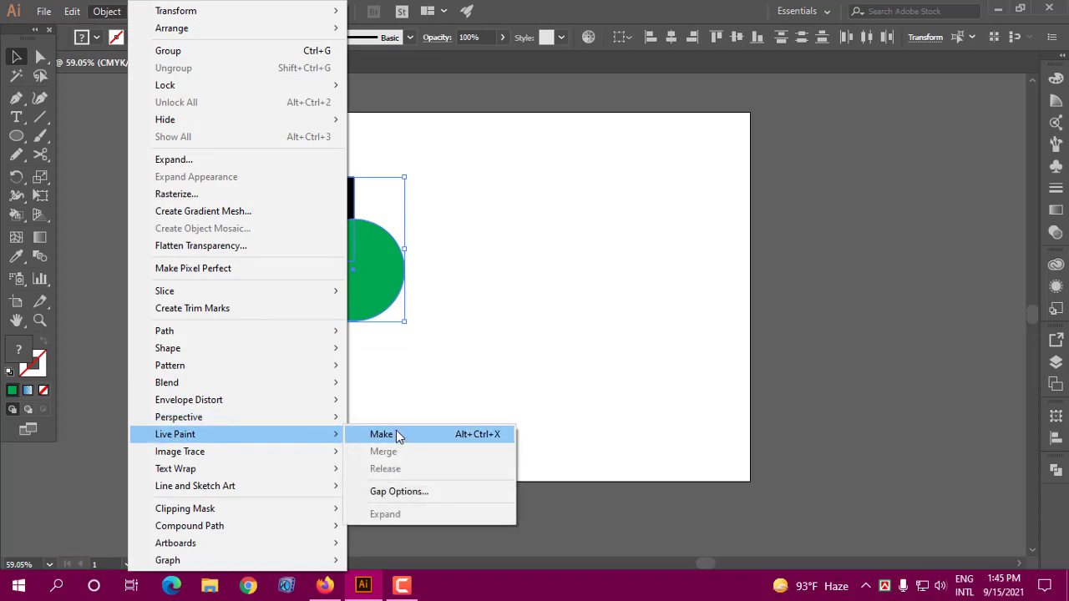
left_click(397, 436)
left_click_drag(360, 265, 360, 250)
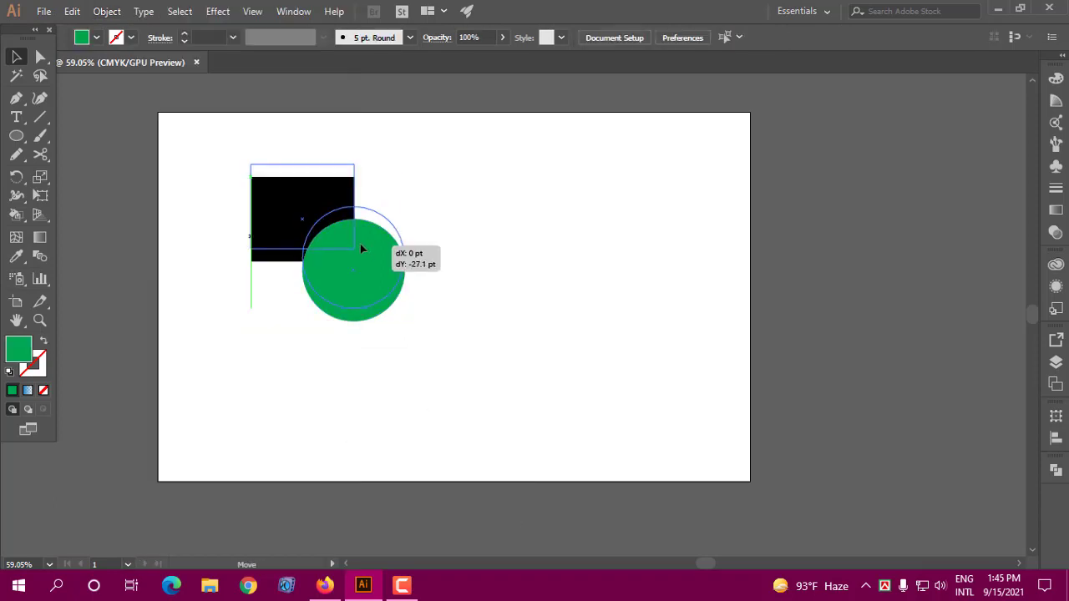
left_click_drag(308, 196, 304, 222)
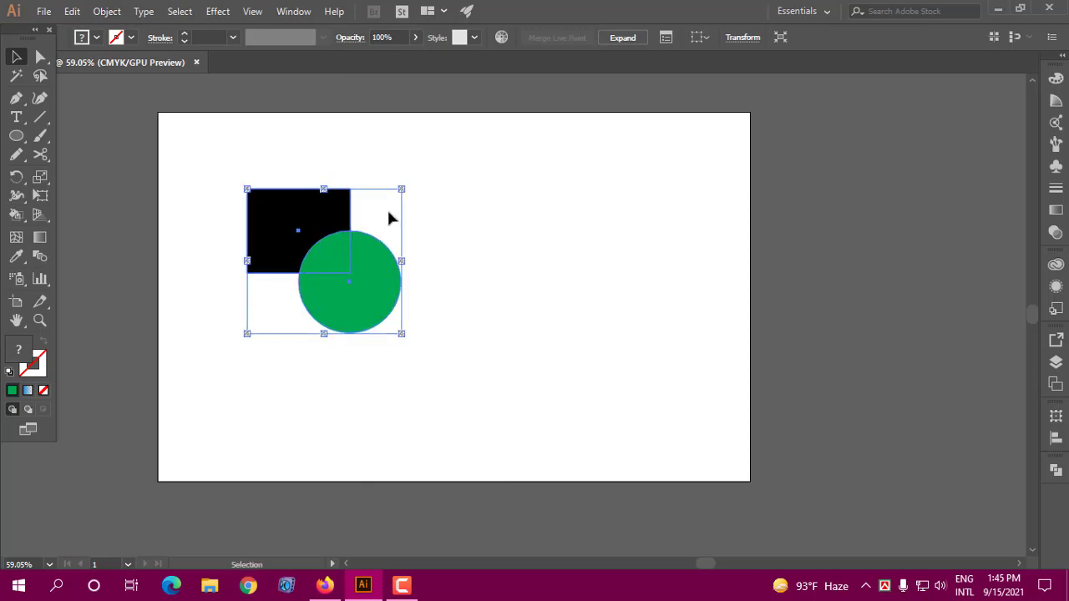
key("k")
left_click(16, 217)
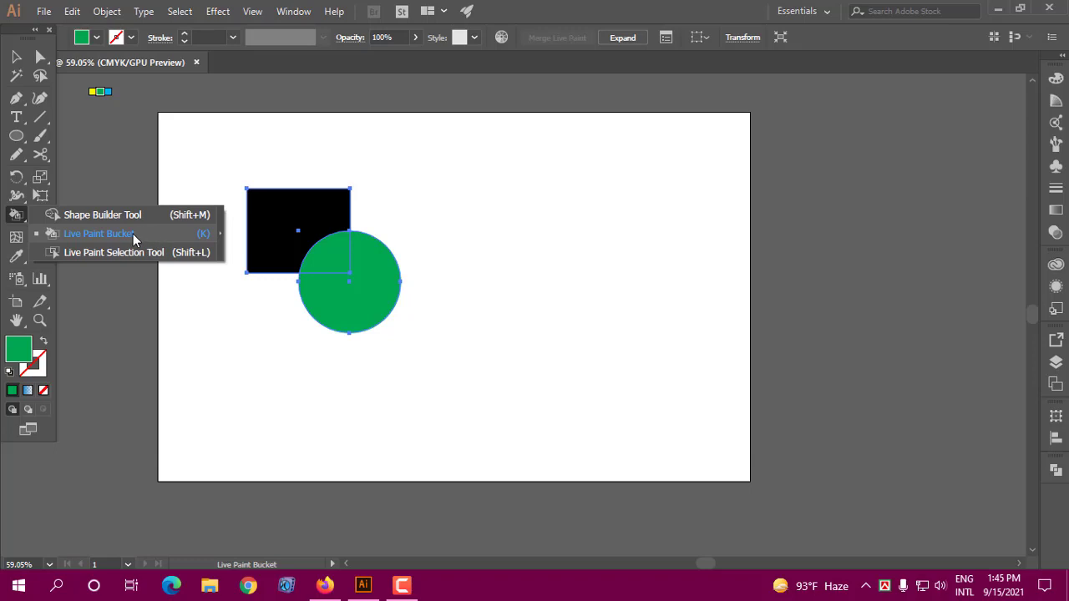
- Pick the Live Paint Bucket, then move the group up-left and bring up the Object > Live Paint commands
left_click(125, 238)
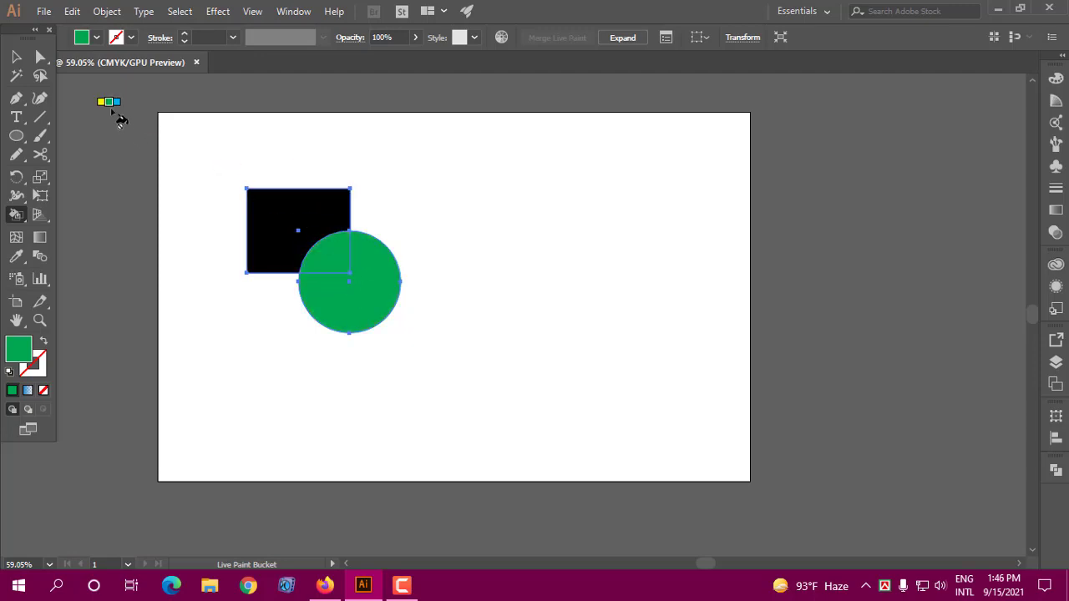
left_click(16, 56)
left_click_drag(349, 251, 342, 238)
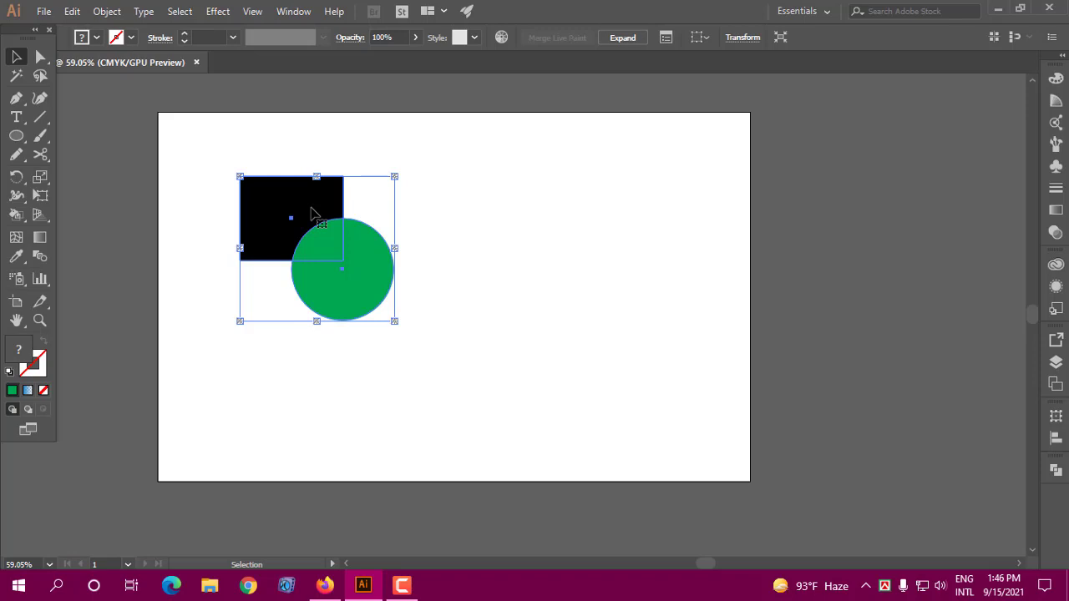
left_click(107, 11)
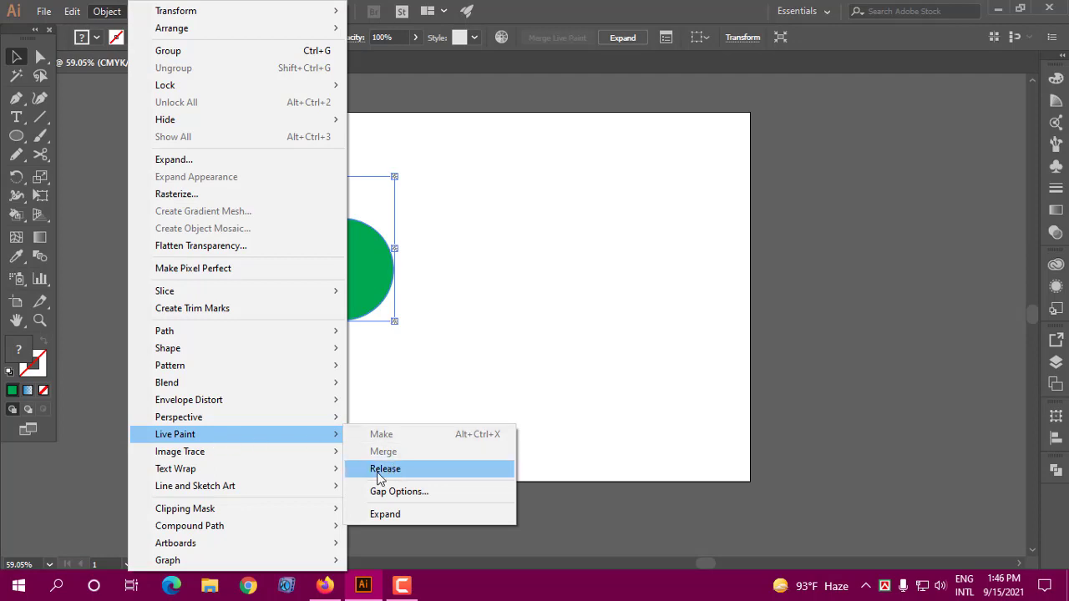
- Release the Live Paint group and place the circle back over the rectangle's corner
mouse_move(176, 435)
left_click(385, 470)
left_click(469, 287)
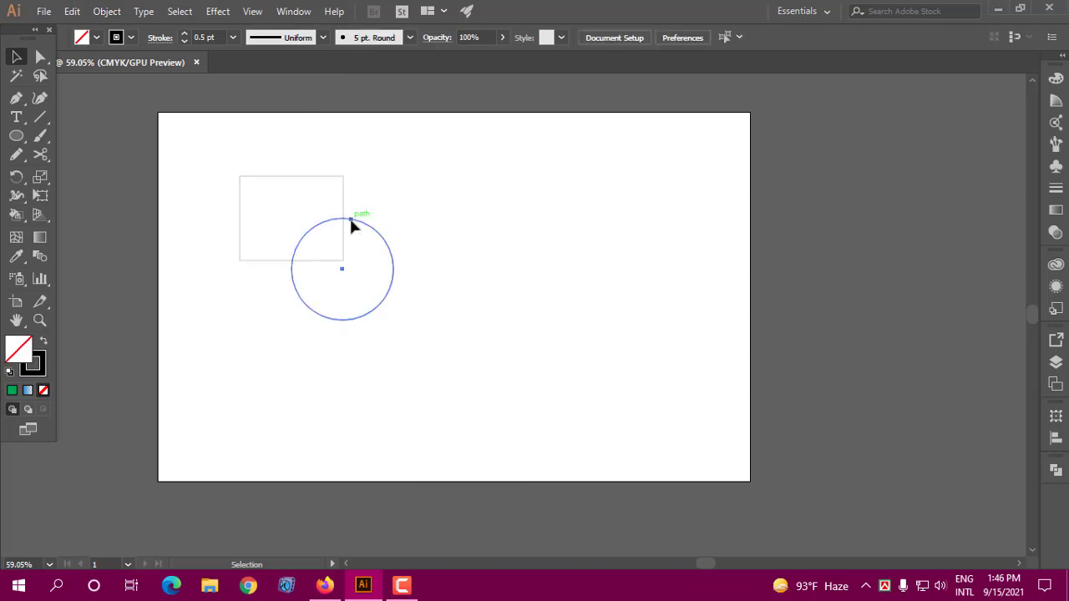
mouse_move(351, 224)
left_mouse_down()
mouse_move(409, 251)
mouse_move(418, 229)
mouse_move(355, 224)
mouse_move(477, 254)
mouse_move(325, 218)
left_mouse_up()
left_click(448, 243)
left_click(341, 241)
left_click_drag(407, 162, 270, 234)
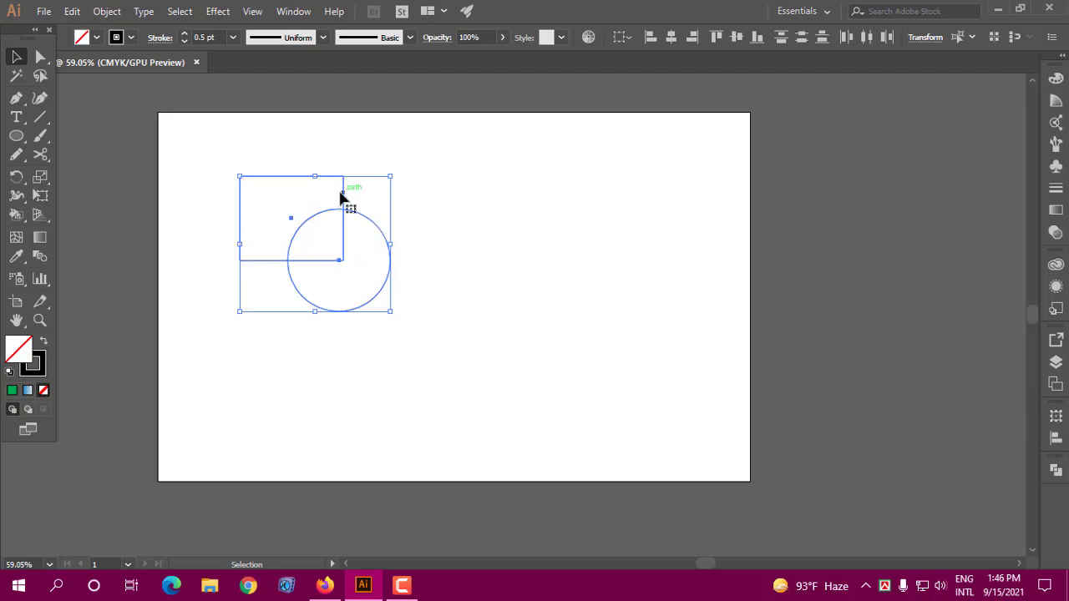
left_click(449, 194)
left_click(385, 245)
- Check the Live Paint commands, then select and delete both the rectangle and circle
left_click(105, 13)
left_click(580, 289)
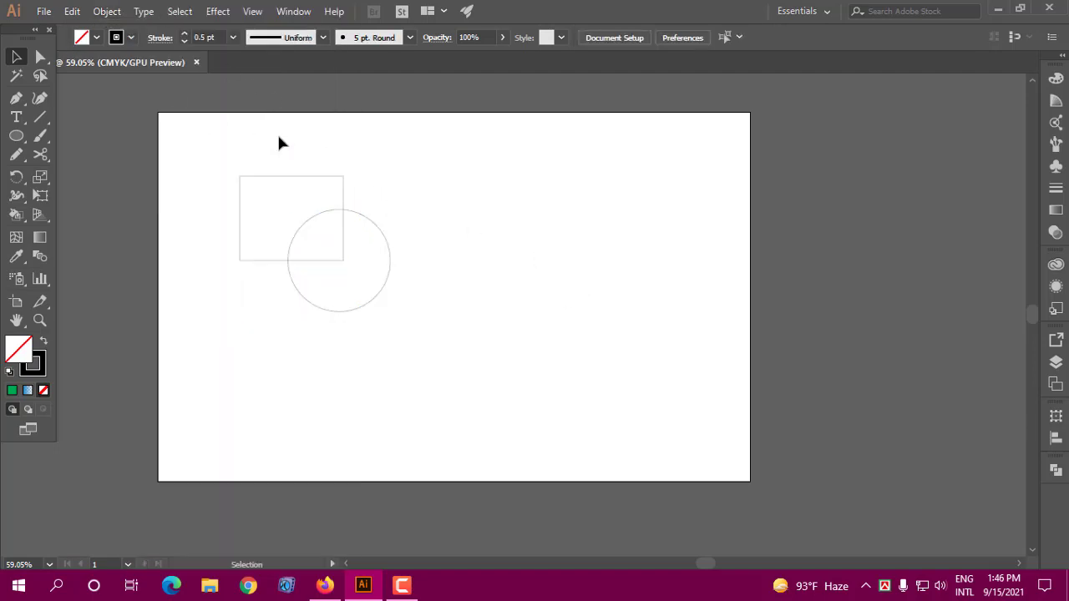
left_click_drag(279, 141, 382, 284)
left_click(102, 12)
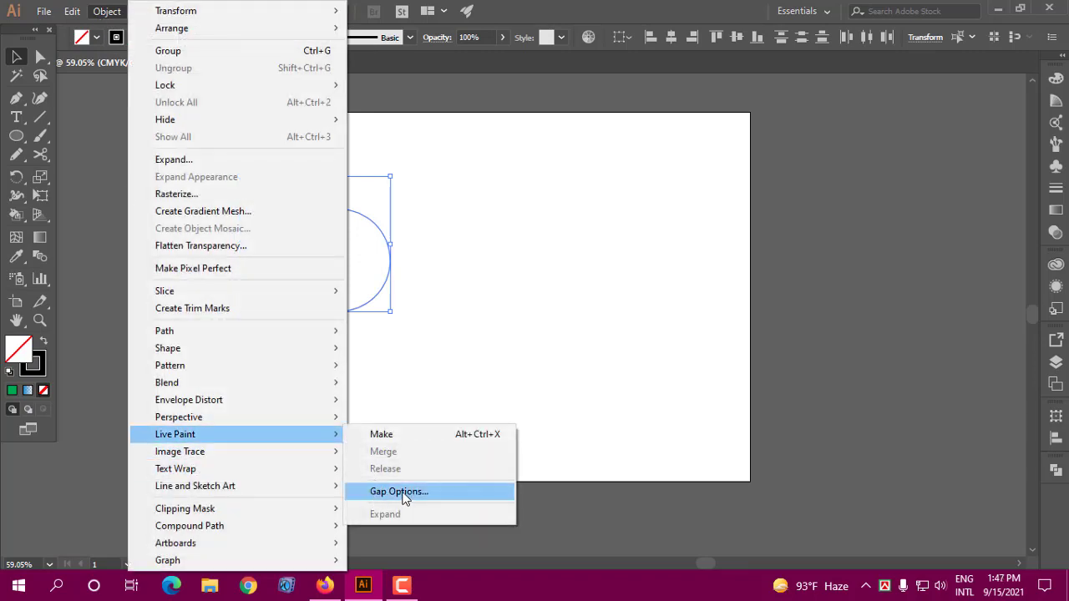
left_click(446, 280)
left_click(446, 276)
left_click_drag(337, 253, 270, 278)
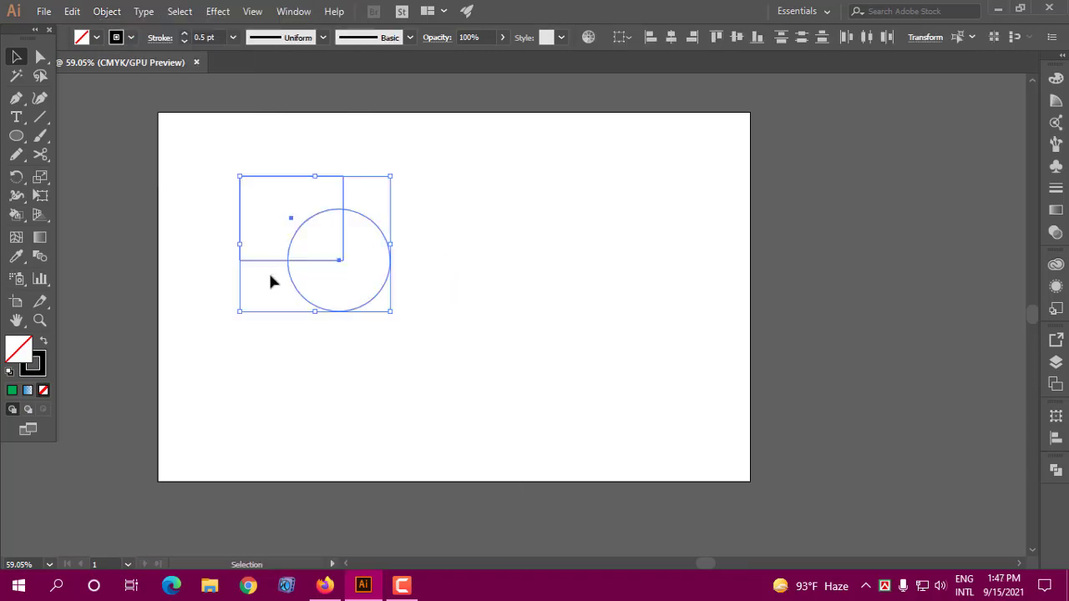
key("Delete")
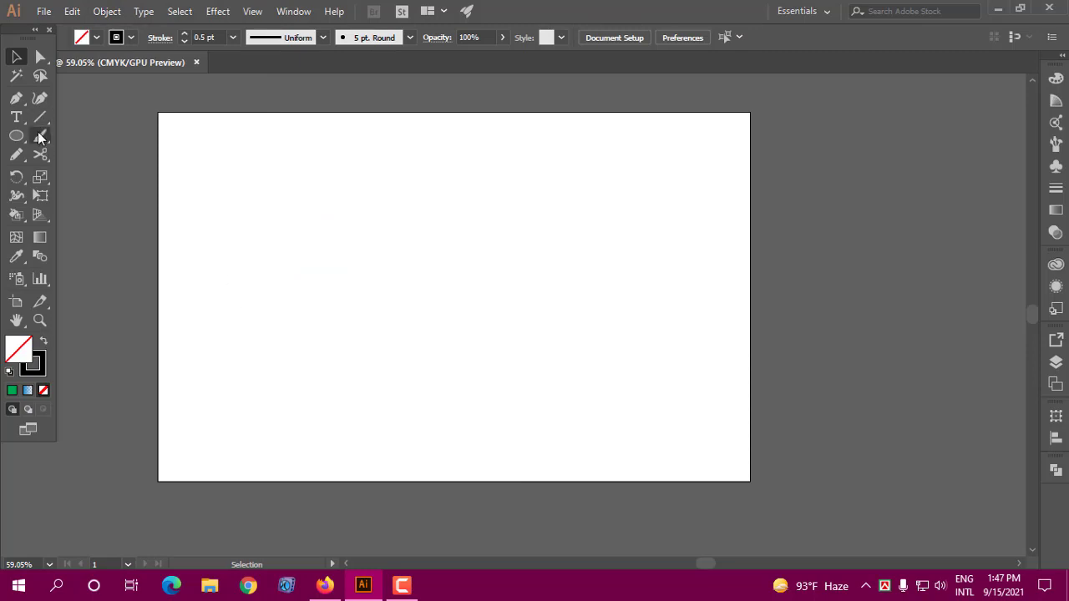
- Paint a first square outline with the Paintbrush and start a second one
left_click(40, 137)
mouse_move(275, 209)
left_mouse_down()
mouse_move(272, 288)
mouse_move(358, 284)
mouse_move(358, 209)
mouse_move(277, 206)
left_mouse_up()
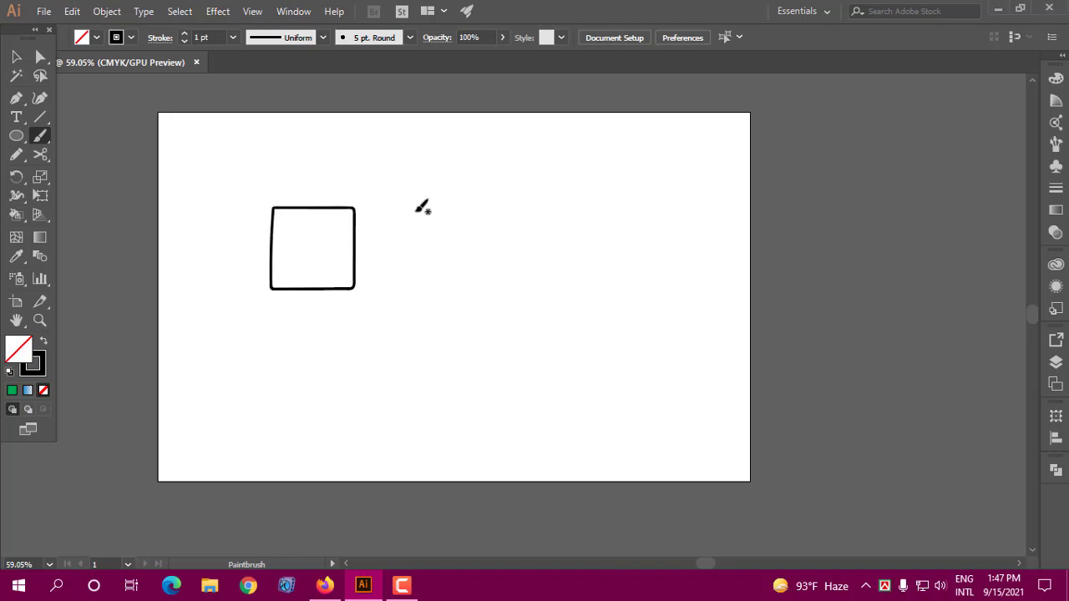
mouse_move(384, 206)
left_mouse_down()
mouse_move(384, 285)
mouse_move(471, 276)
mouse_move(459, 205)
mouse_move(389, 204)
left_mouse_up()
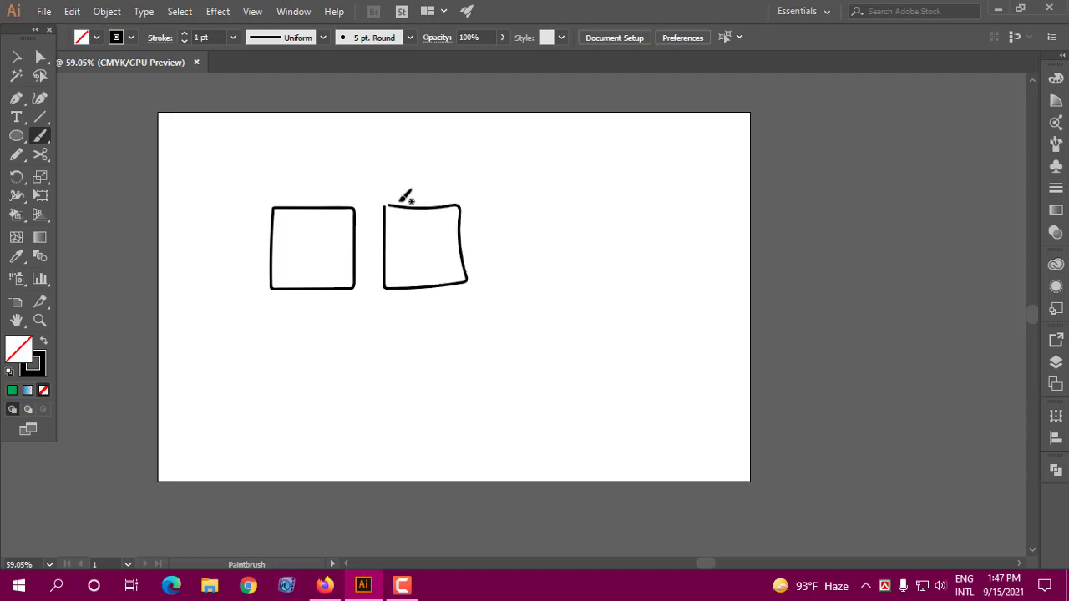
- Zoom into the second square's top corner and nudge its anchor points to close it
left_click(39, 320)
mouse_move(380, 197)
left_mouse_down()
mouse_move(630, 277)
mouse_move(794, 303)
left_mouse_up()
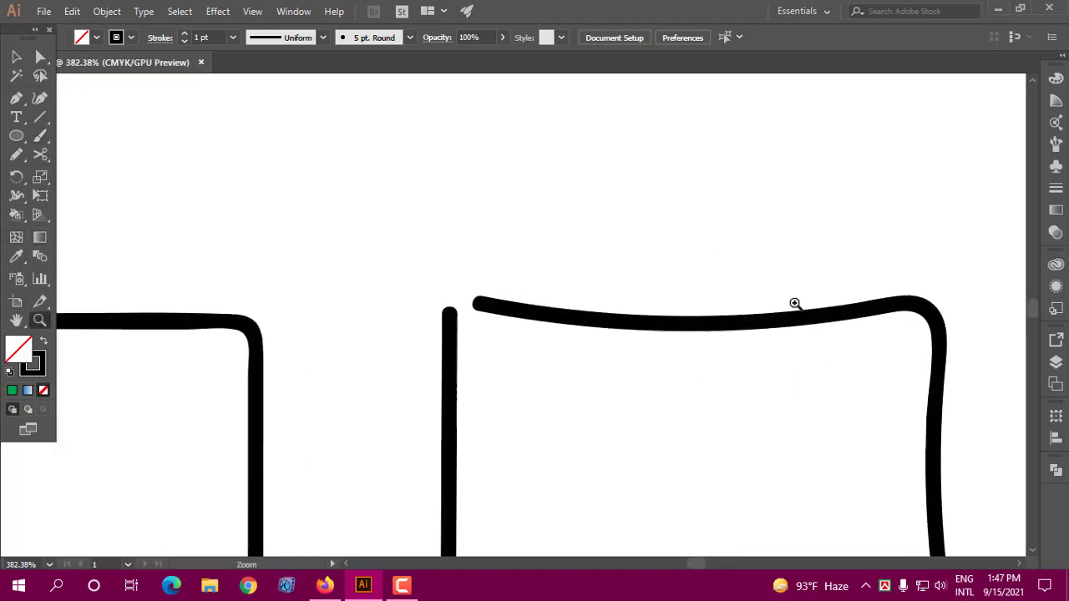
left_click(42, 56)
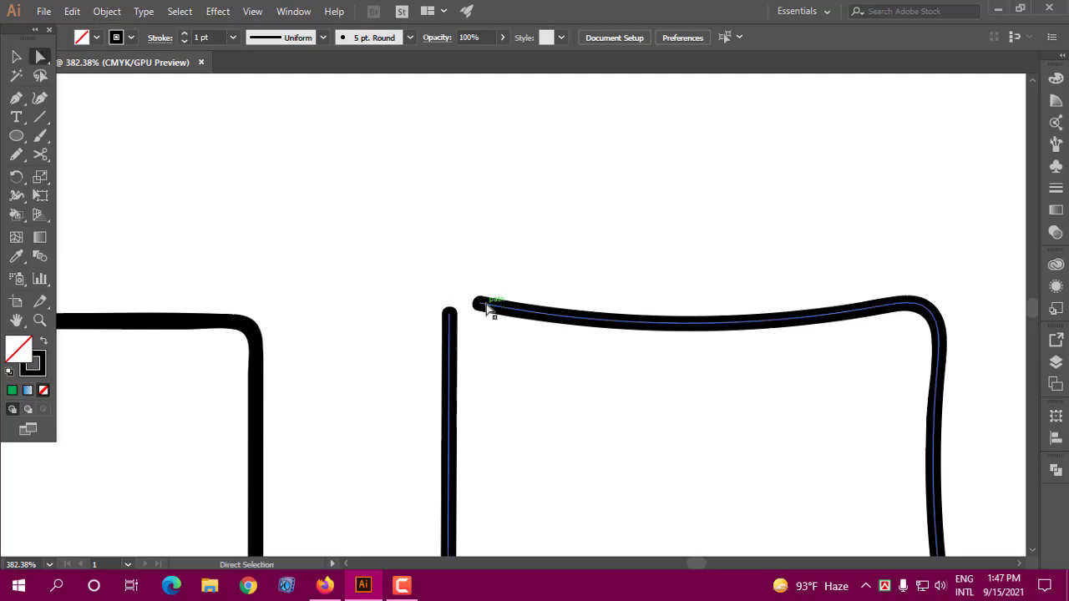
left_click_drag(479, 305, 492, 324)
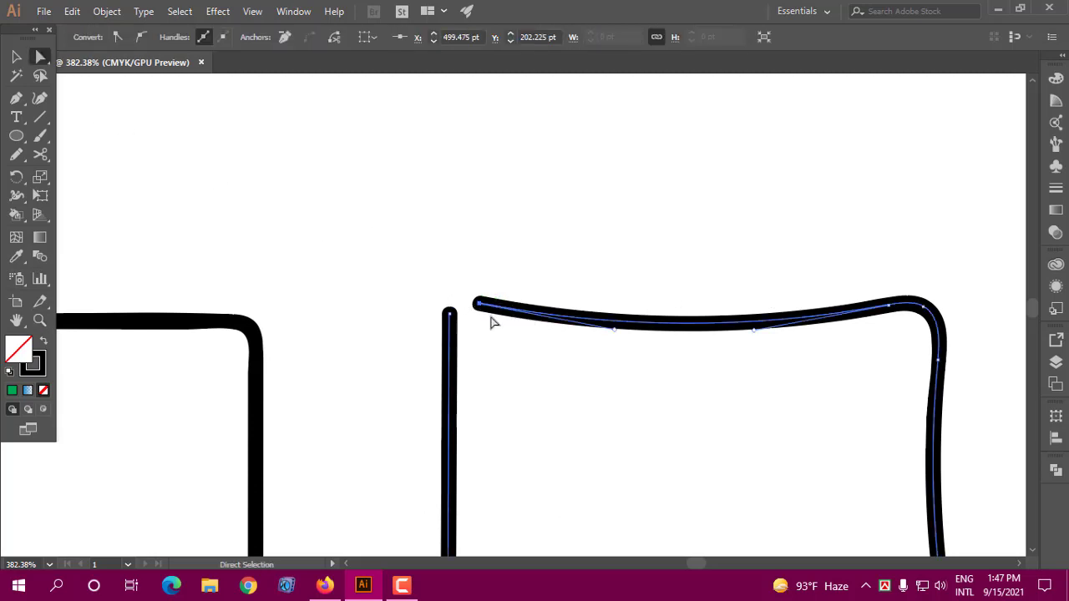
key("Left")
key("Left")
key("Left")
key("Left")
key("Left")
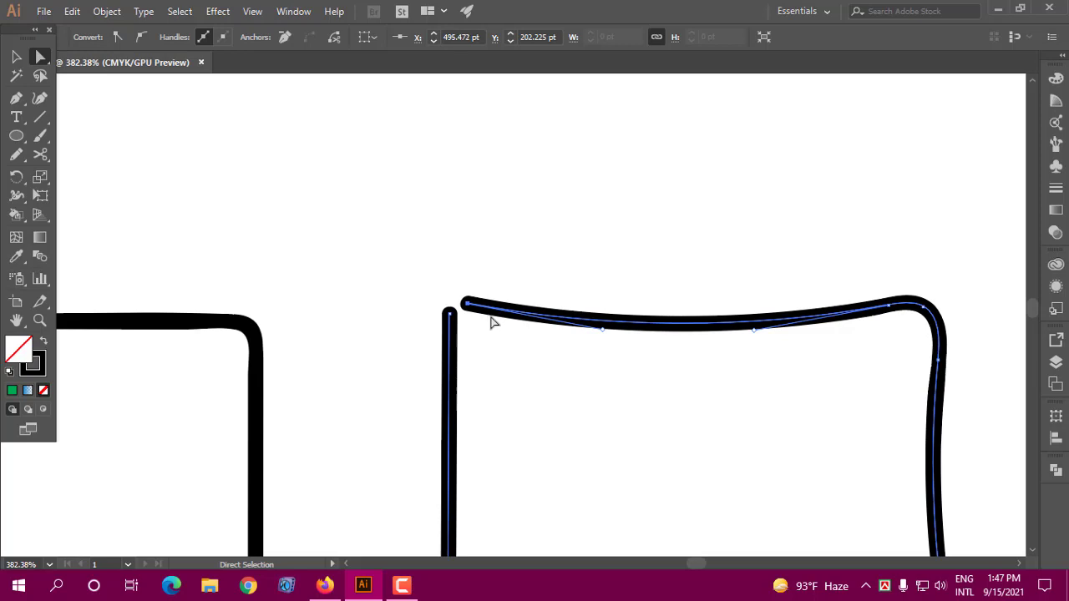
left_click(39, 320)
left_click_drag(441, 401, 402, 403)
scroll(402, 404, "down", 3)
scroll(401, 403, "right", 2)
scroll(408, 273, "down", 4)
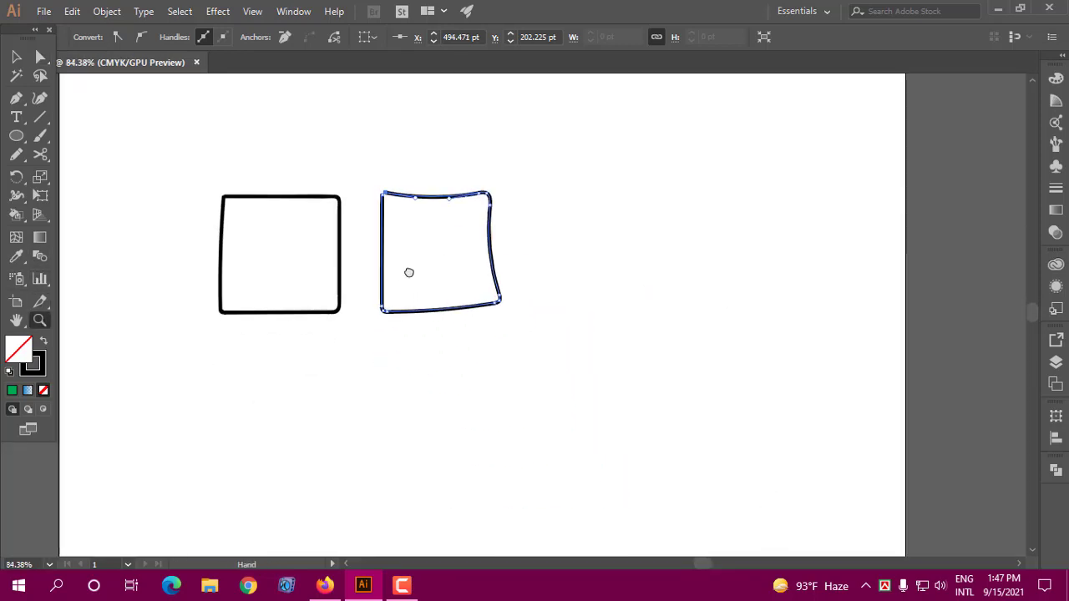
left_click(22, 64)
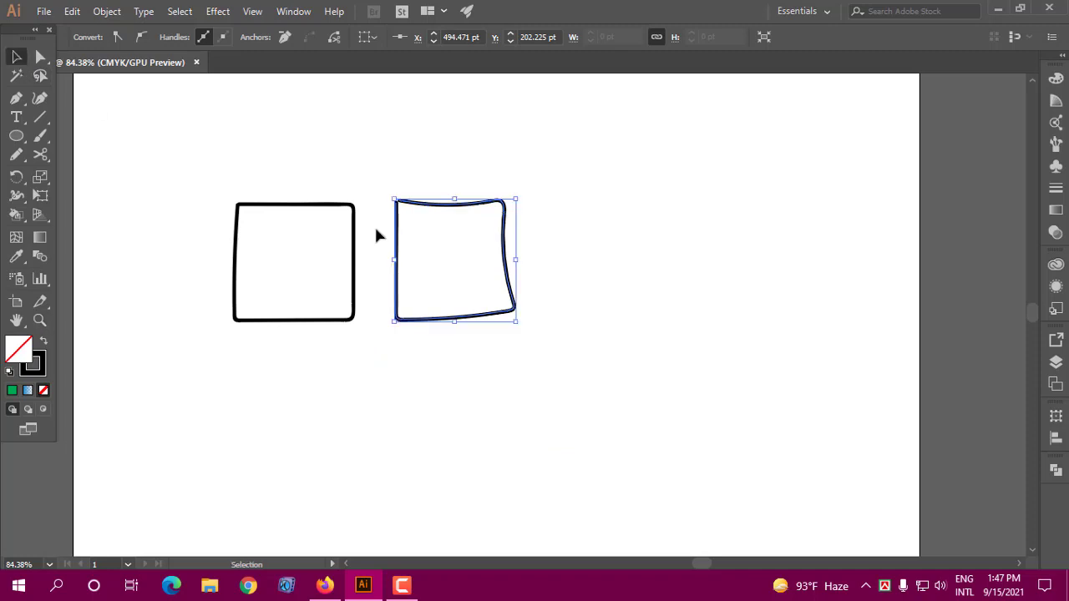
left_click(590, 267)
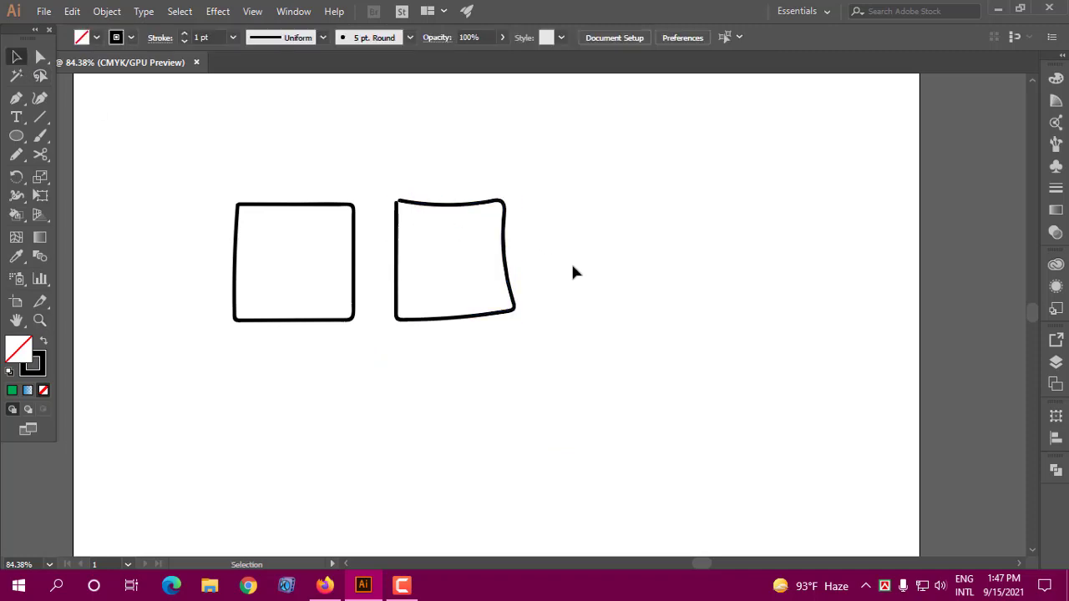
- Paint a third and fourth square to the right of the second
left_click(40, 136)
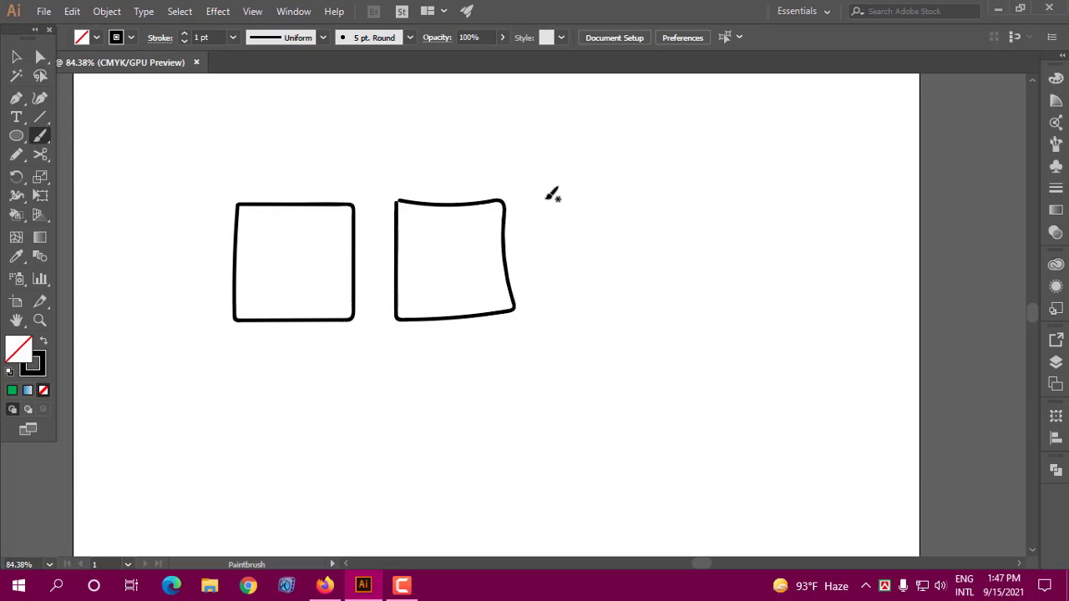
mouse_move(547, 199)
left_mouse_down()
mouse_move(660, 254)
mouse_move(579, 196)
mouse_move(551, 194)
left_mouse_up()
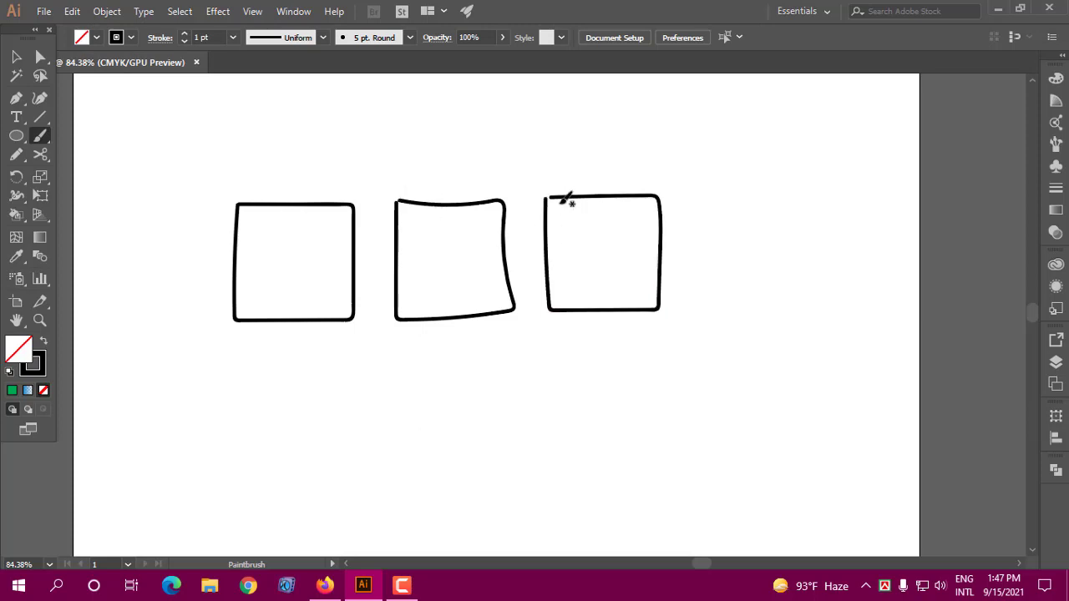
mouse_move(703, 194)
left_mouse_down()
mouse_move(702, 308)
mouse_move(820, 299)
left_mouse_up()
left_click_drag(804, 205, 718, 191)
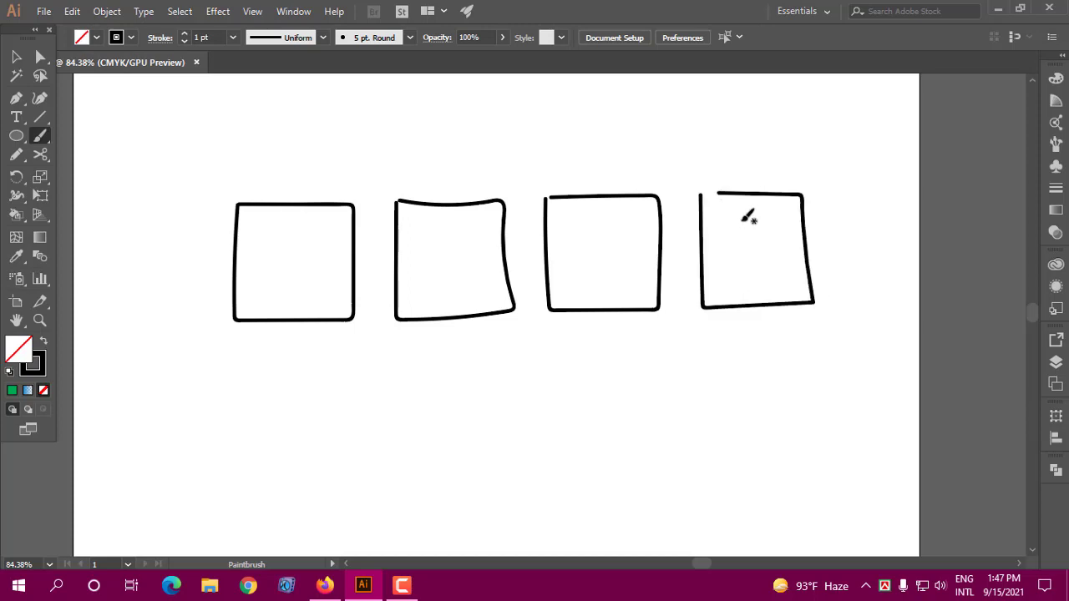
- Fill the first hand-drawn square with green using the Live Paint Bucket
left_click(15, 57)
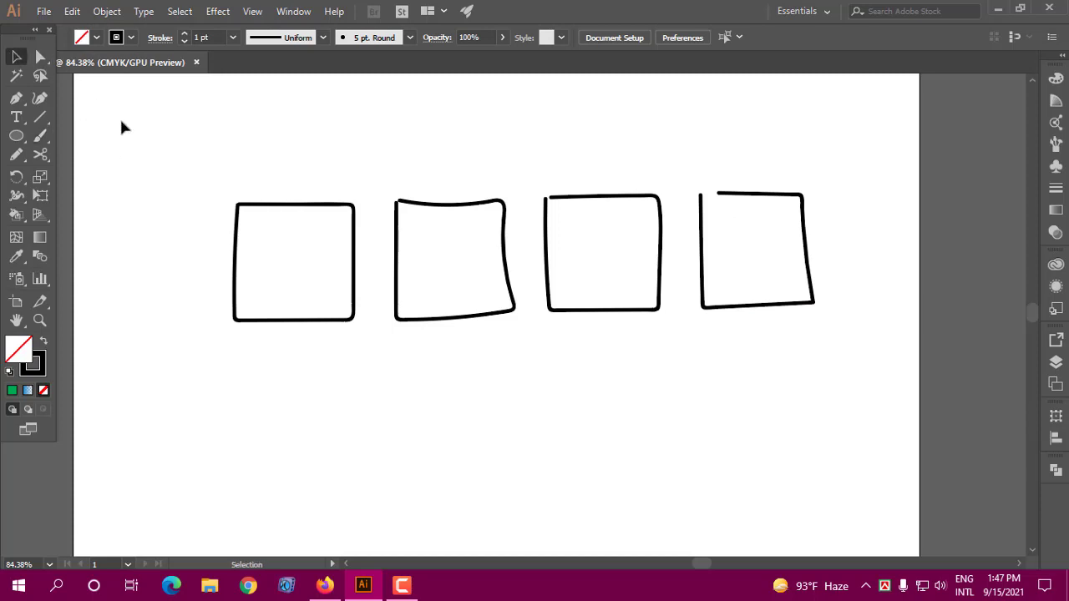
left_click_drag(195, 147, 373, 370)
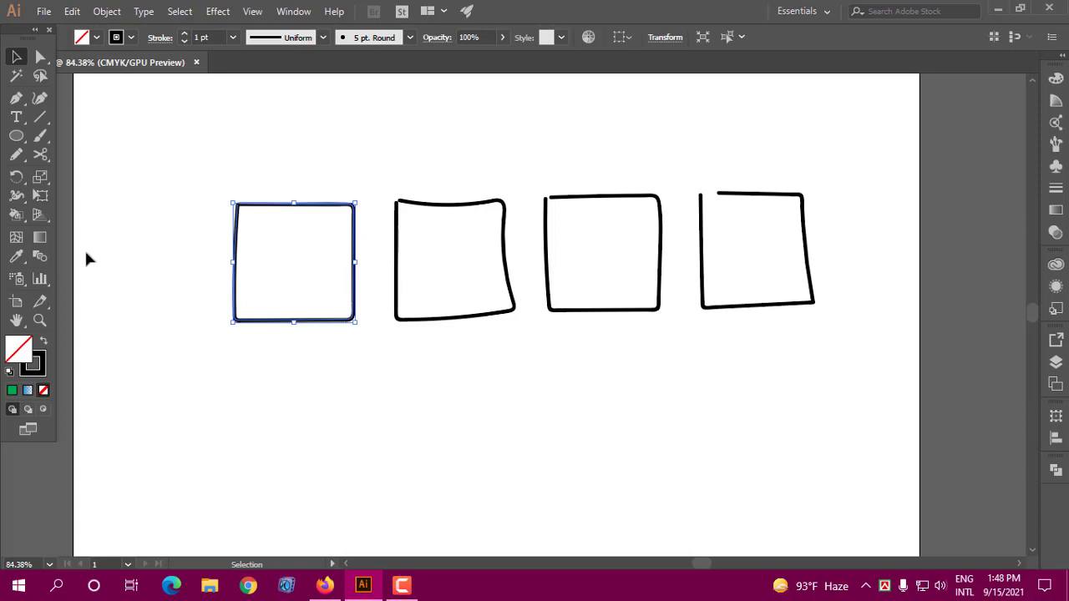
left_click(15, 215)
left_click_drag(13, 215, 121, 242)
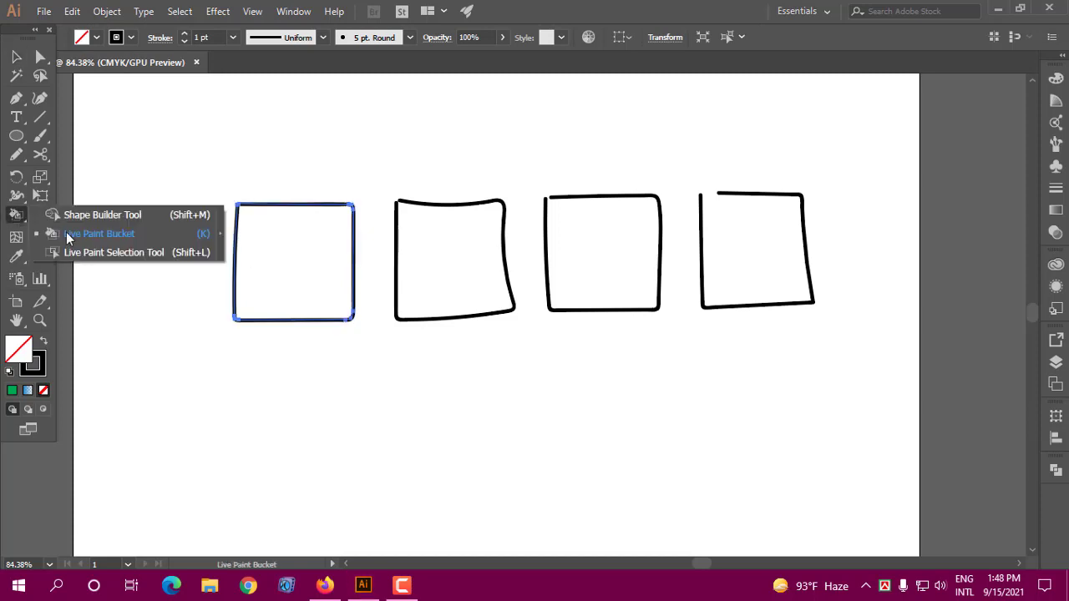
left_click(124, 237)
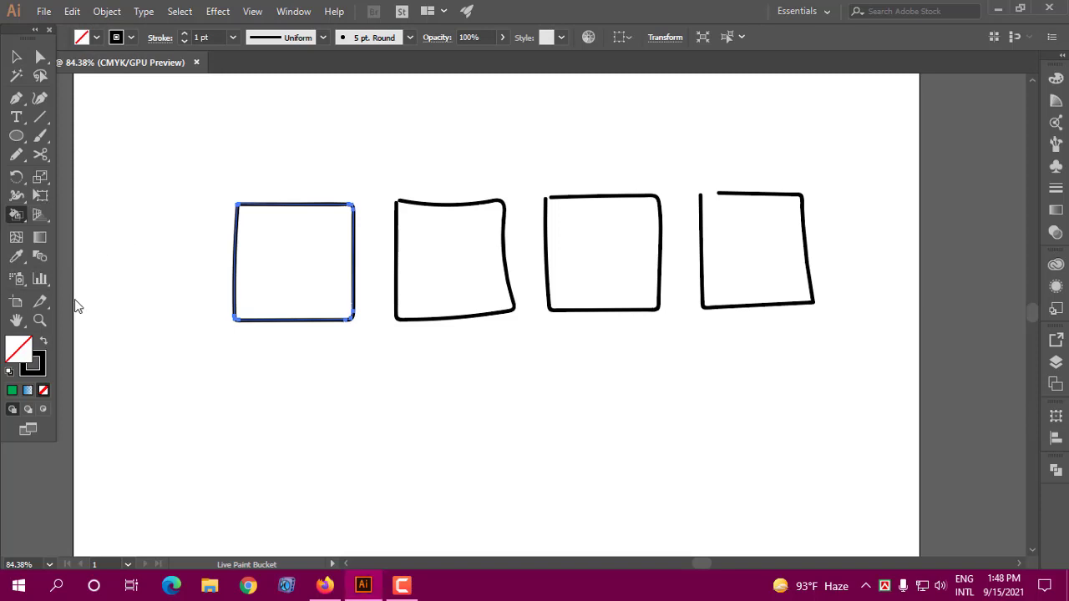
left_click(1055, 80)
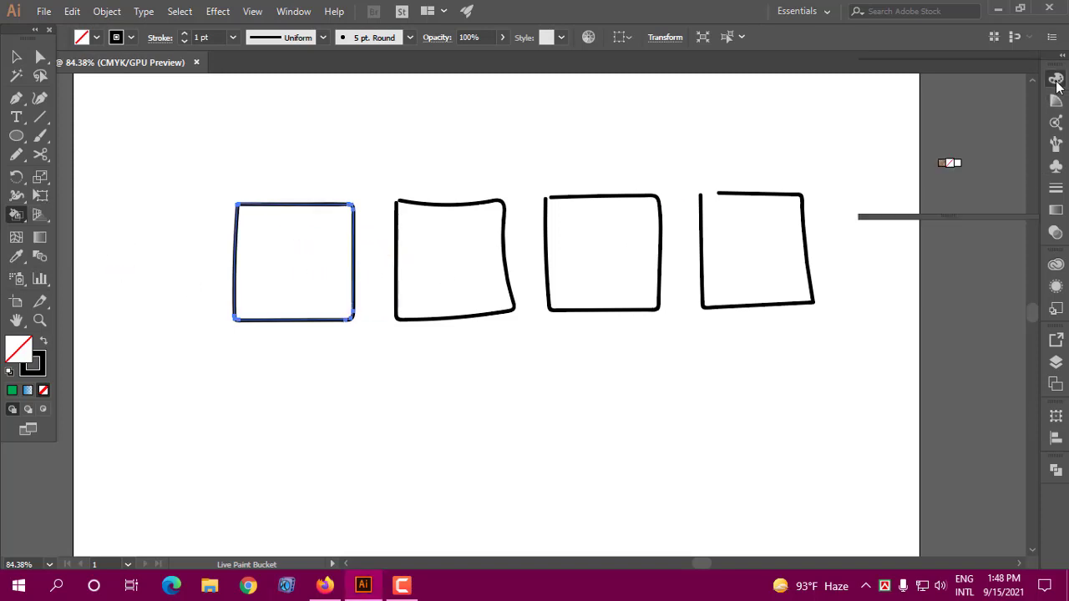
left_click(914, 196)
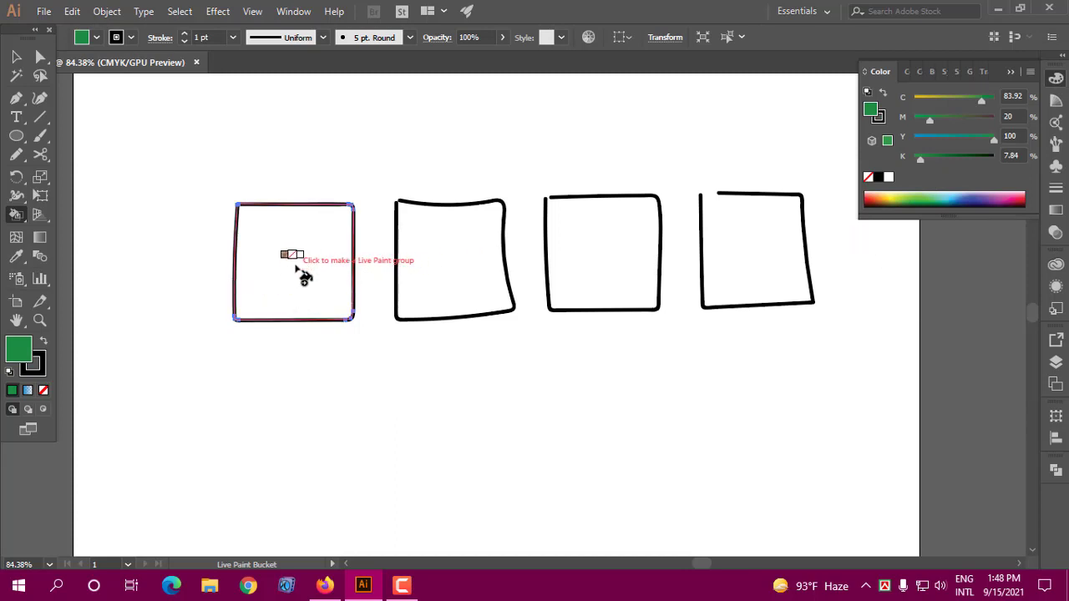
left_click(296, 265)
left_click(17, 57)
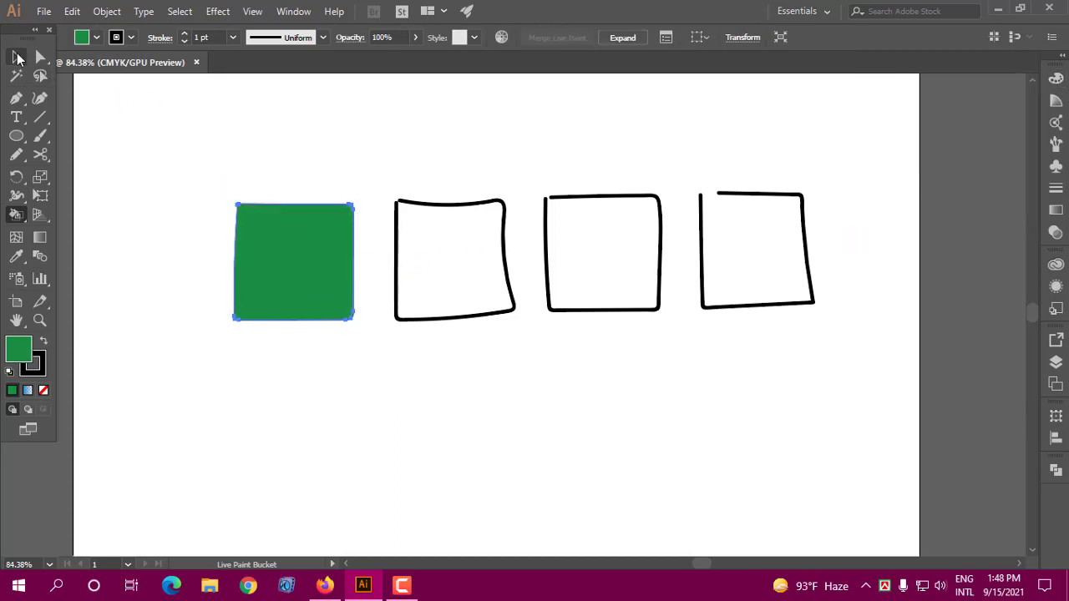
left_click(241, 169)
left_click_drag(162, 178, 282, 277)
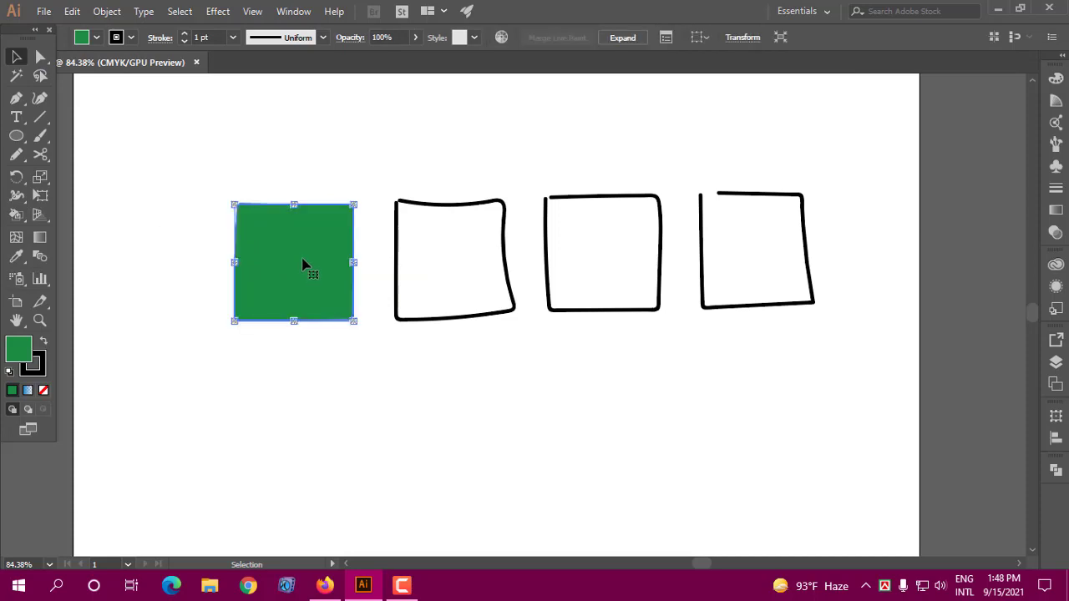
left_click(455, 376)
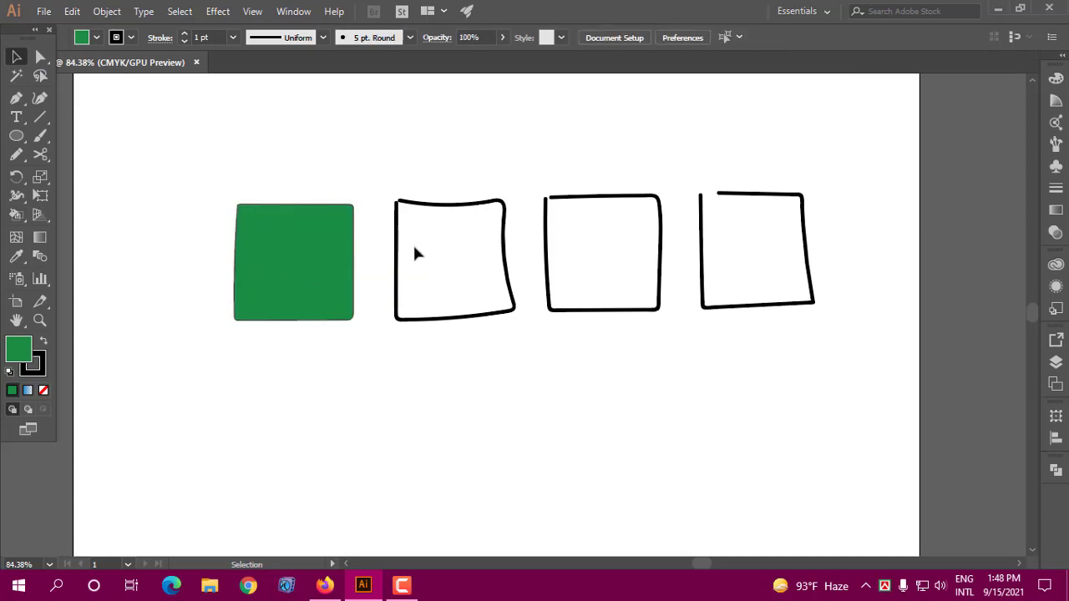
- Fill the second hand-drawn square with pink using the Live Paint Bucket
left_click(436, 205)
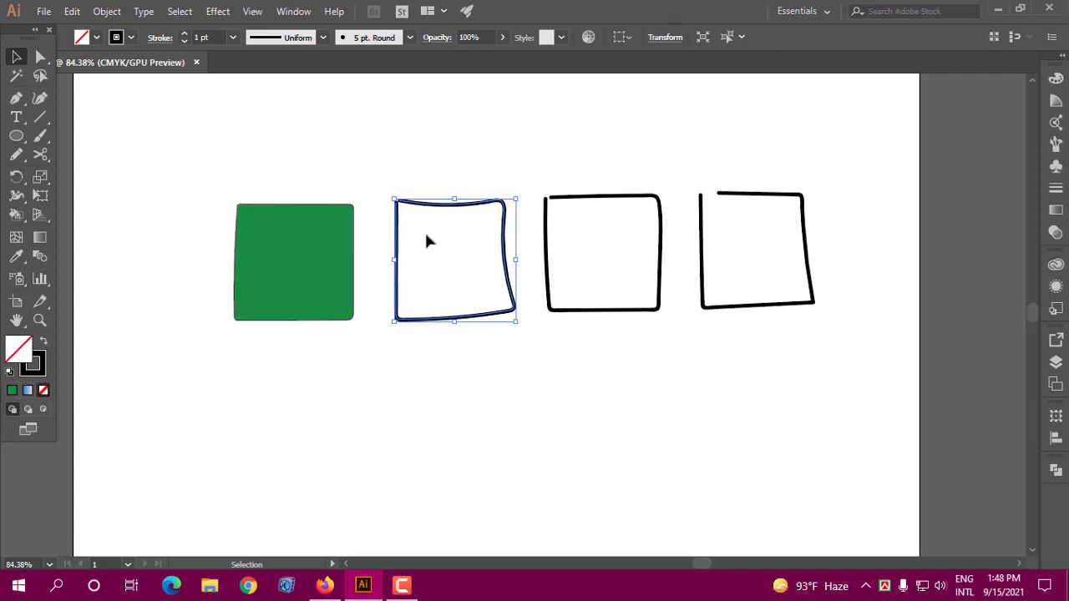
left_click(15, 216)
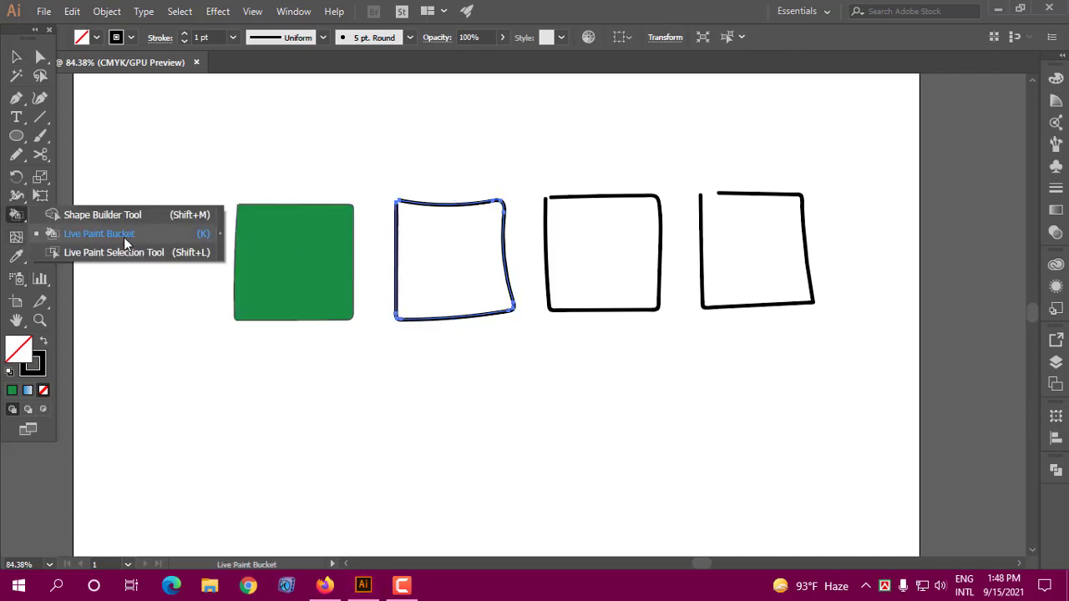
left_click(101, 241)
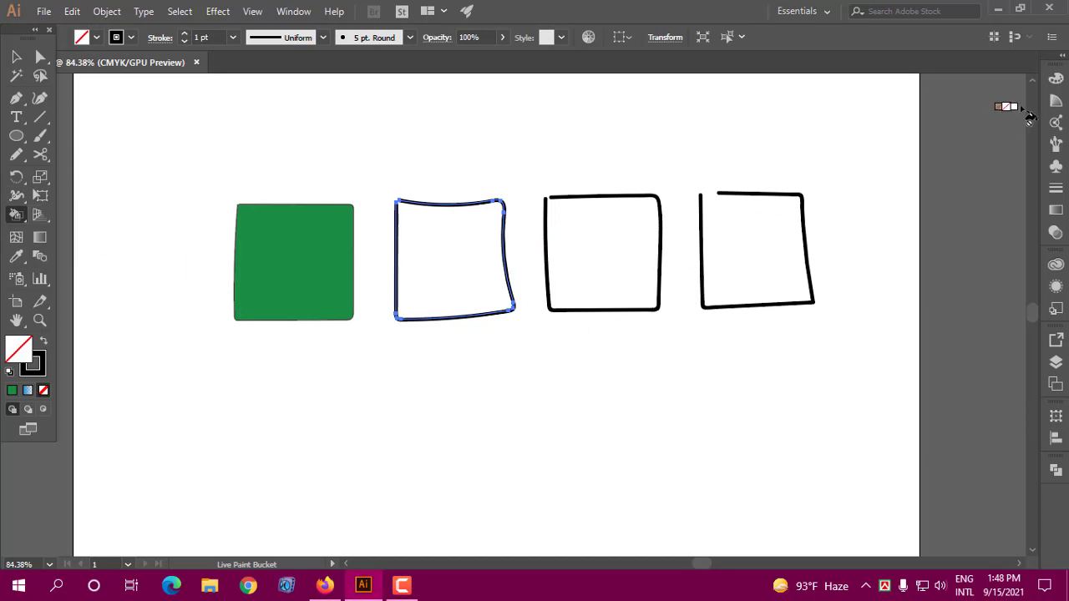
left_click(1056, 78)
left_click(1015, 198)
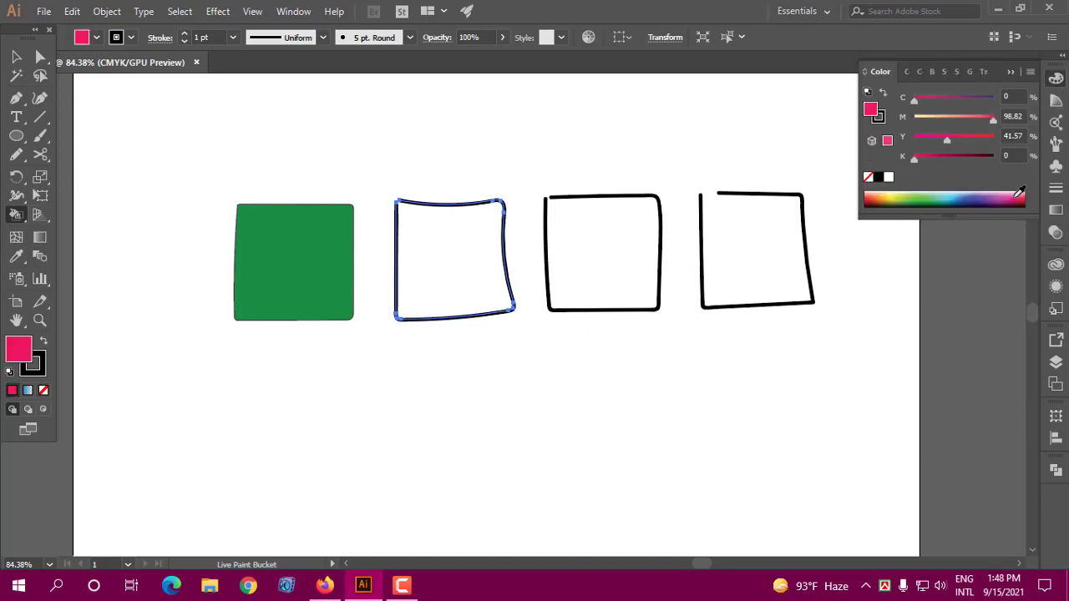
left_click(443, 262)
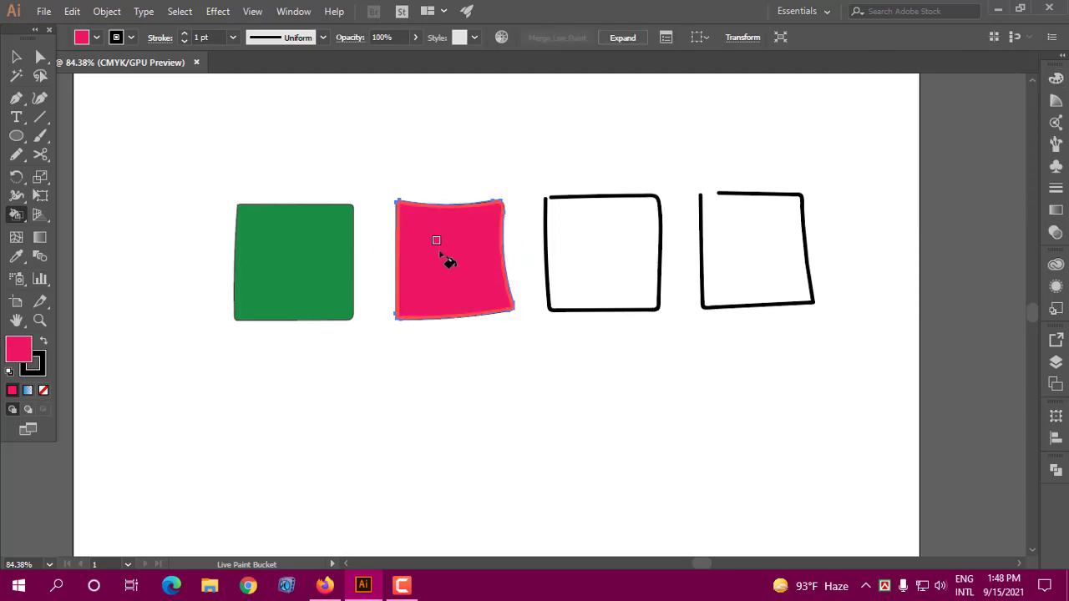
left_click(16, 56)
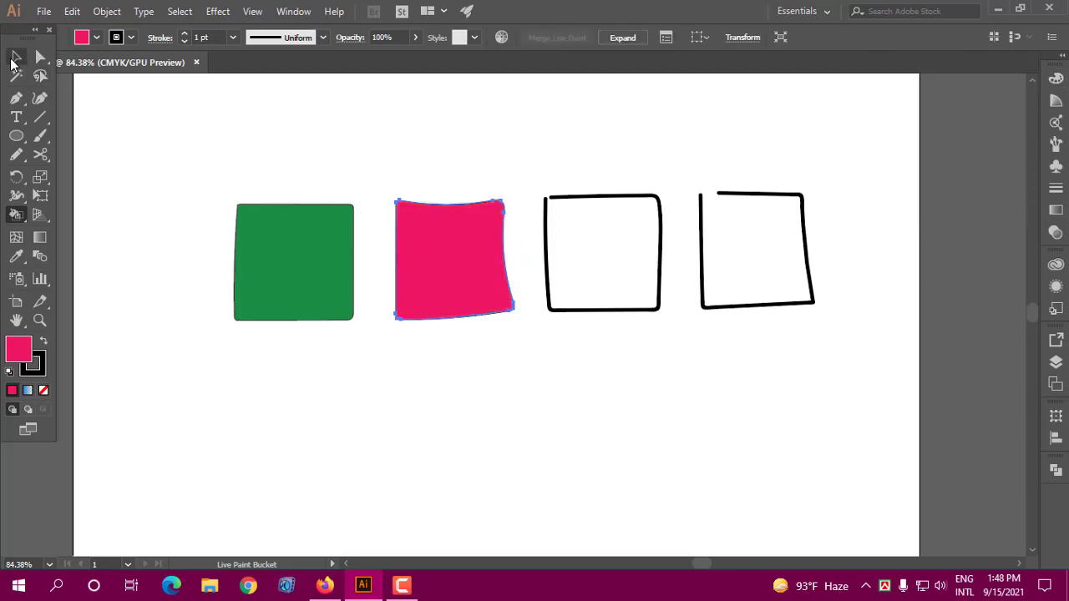
left_click(548, 142)
left_click_drag(576, 233, 566, 215)
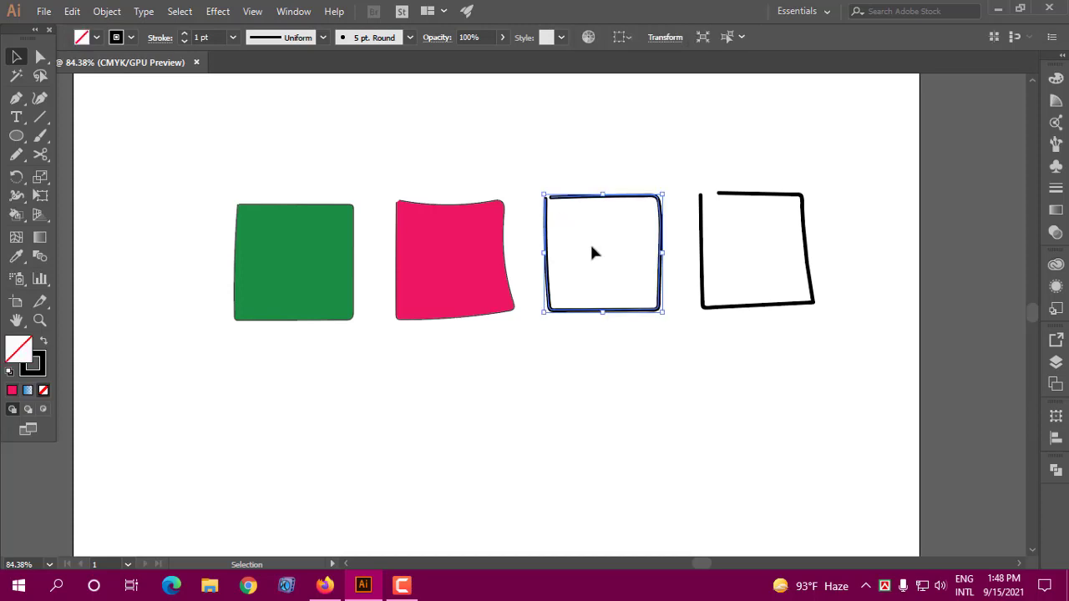
- Fill the third hand-drawn square with yellow-green using the Live Paint Bucket
left_click(13, 218)
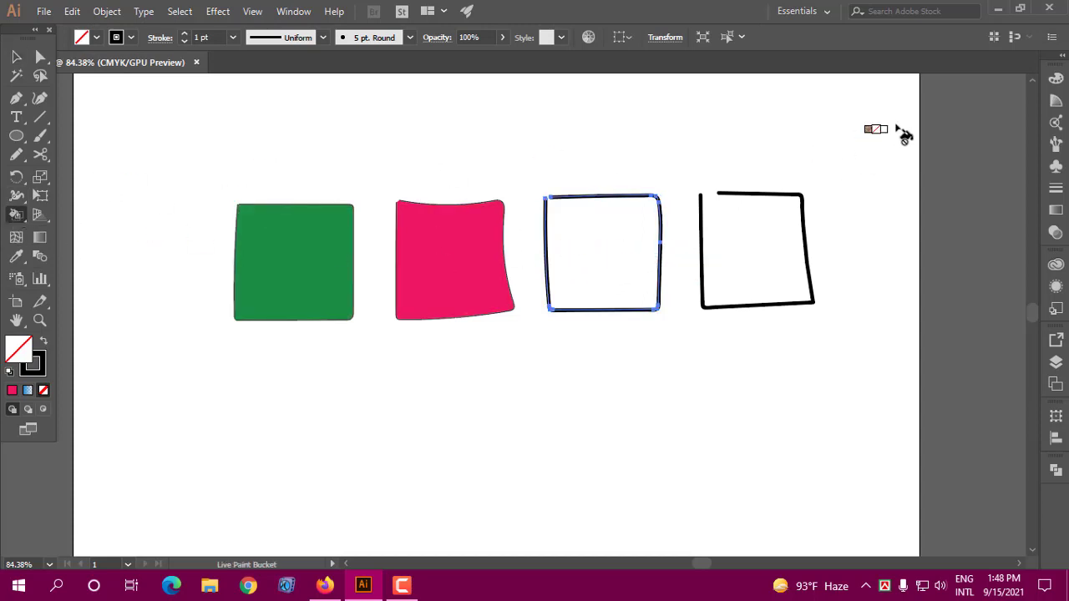
left_click(1056, 78)
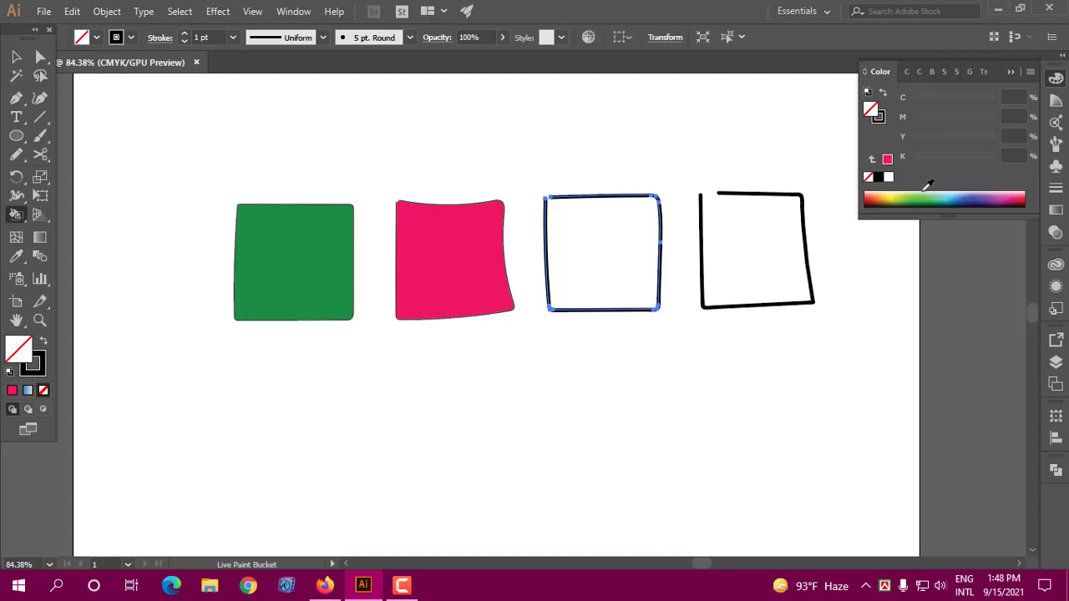
left_click(892, 197)
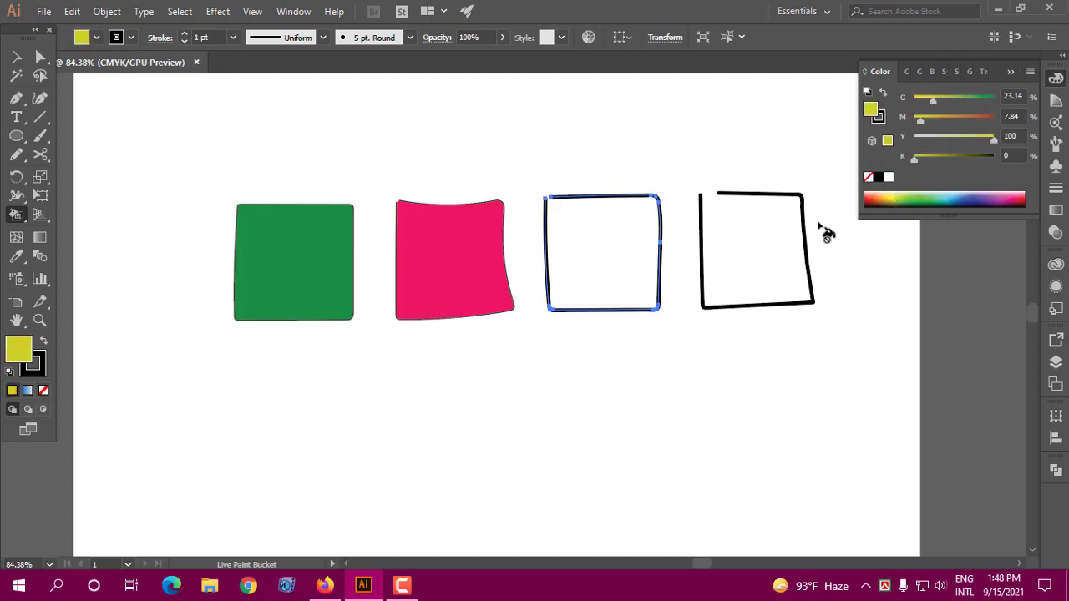
left_click(600, 264)
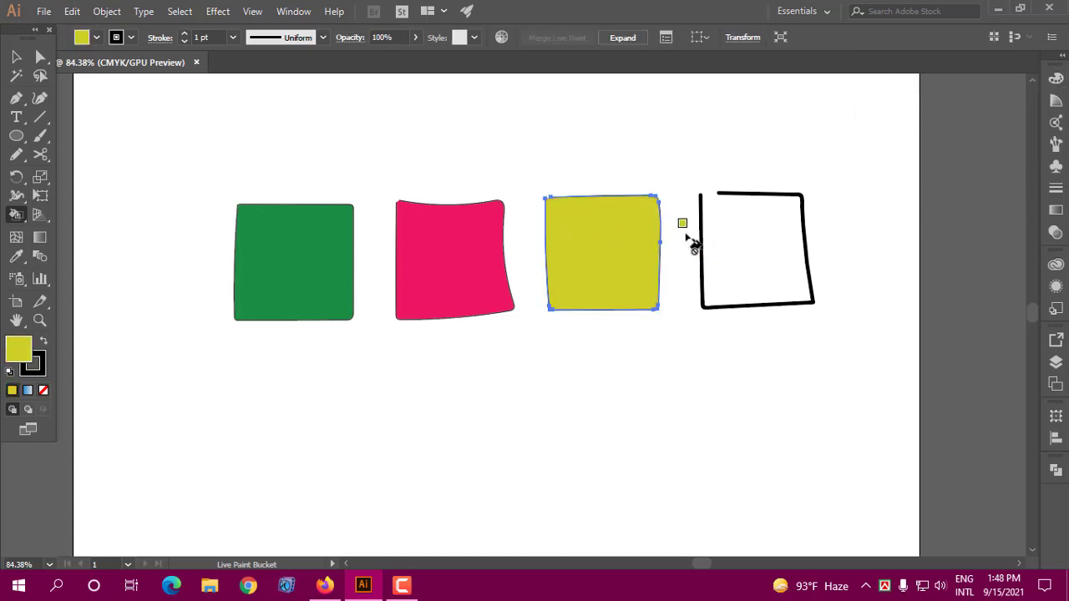
left_click(16, 56)
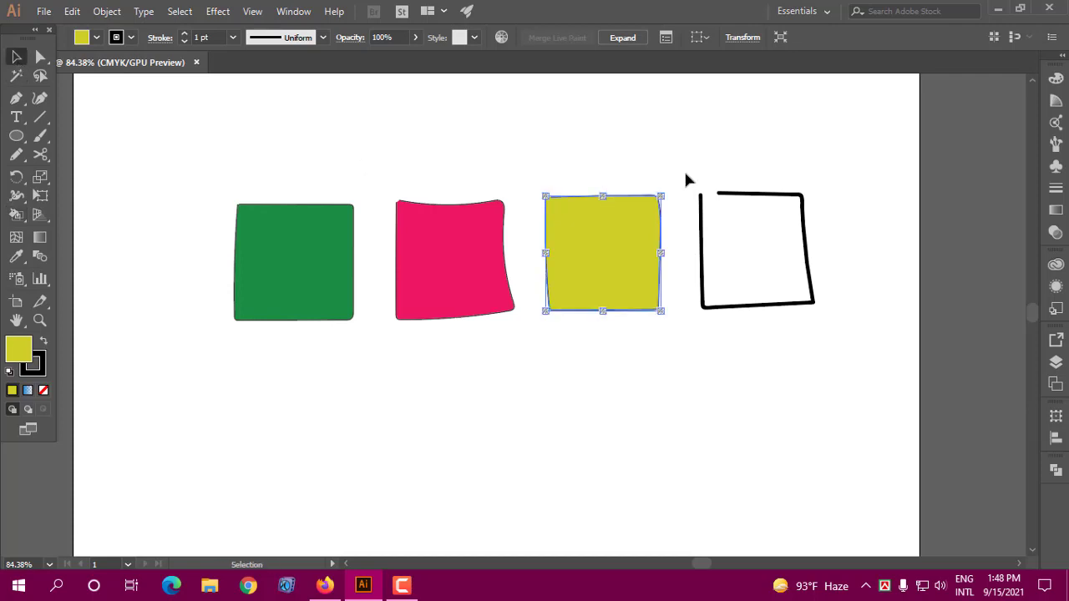
left_click_drag(707, 173, 775, 303)
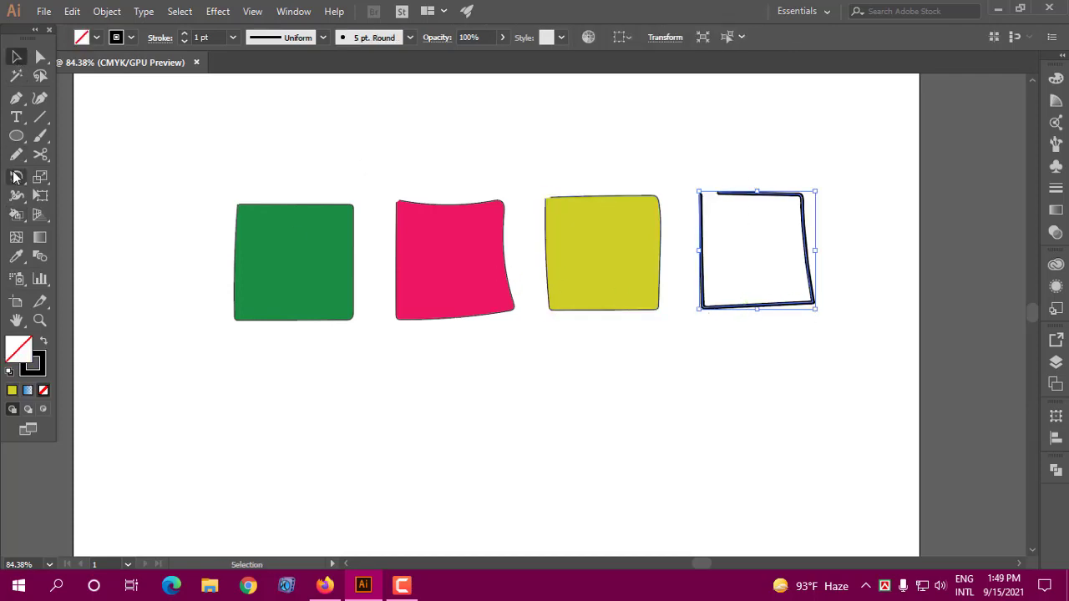
- Pick a dark red fill and turn the white fourth square into a Live Paint group
left_click(15, 197)
left_click(16, 214)
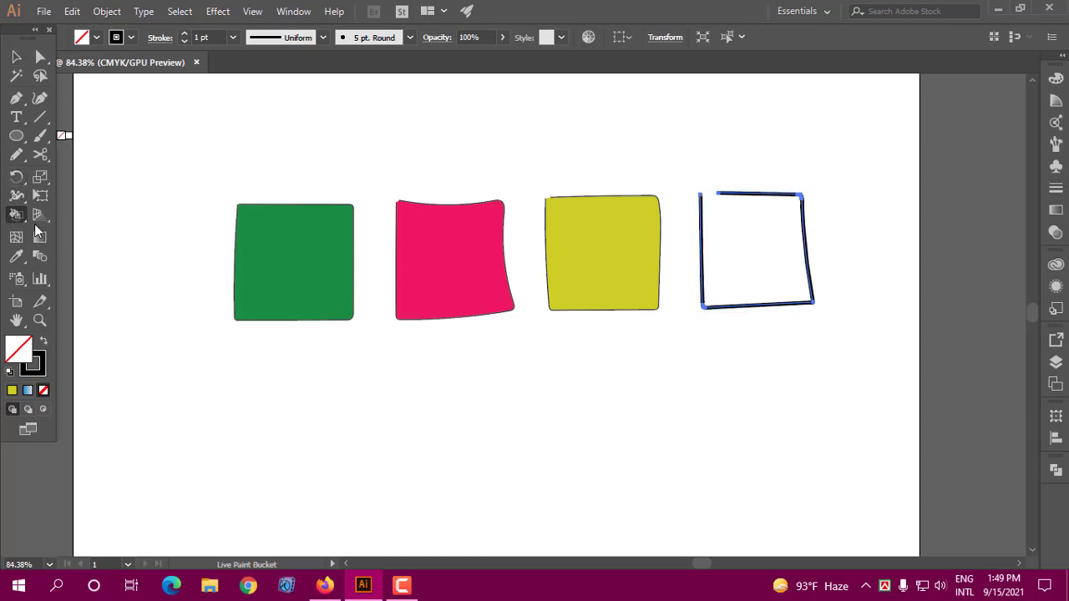
left_click(1055, 77)
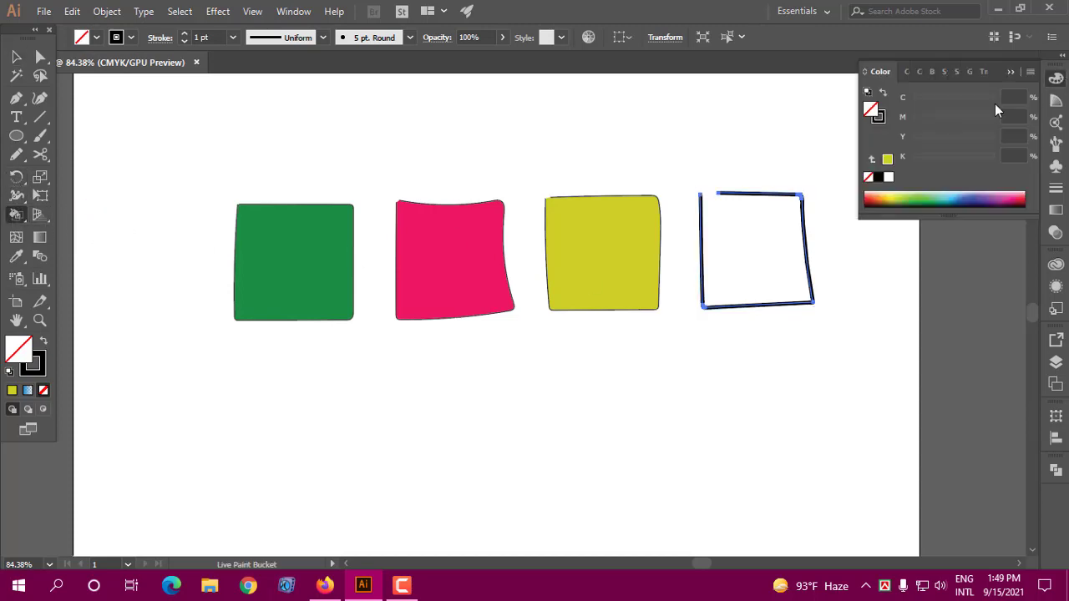
left_click(876, 196)
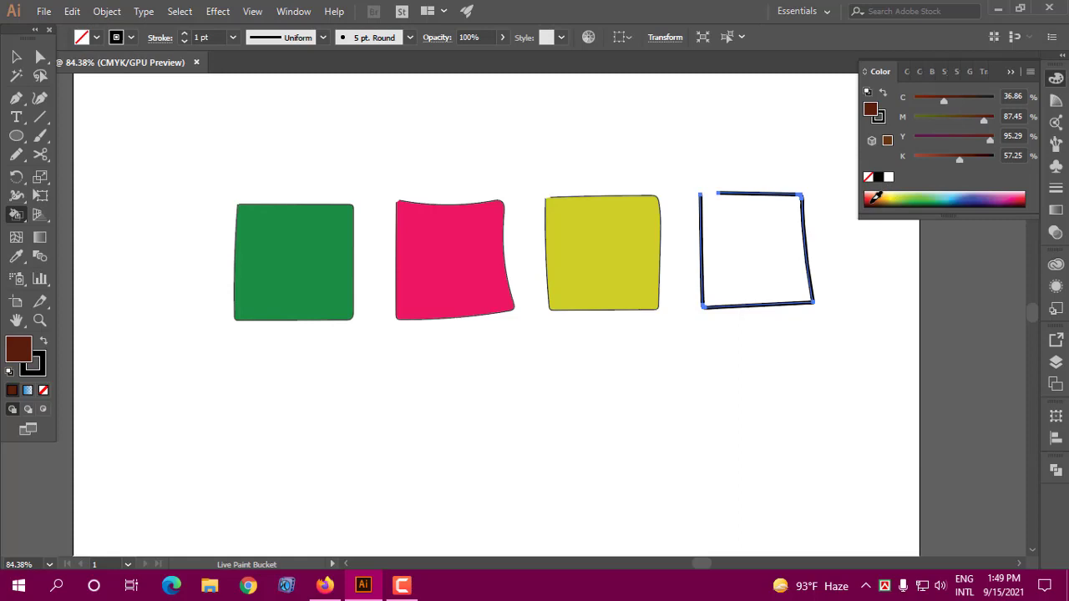
left_click(761, 257)
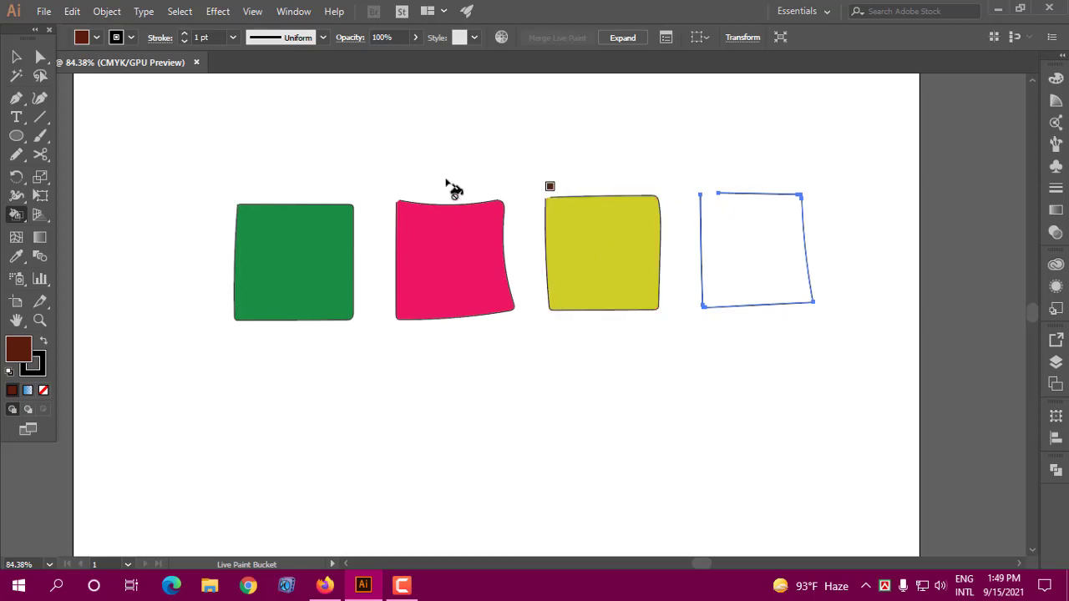
key("v")
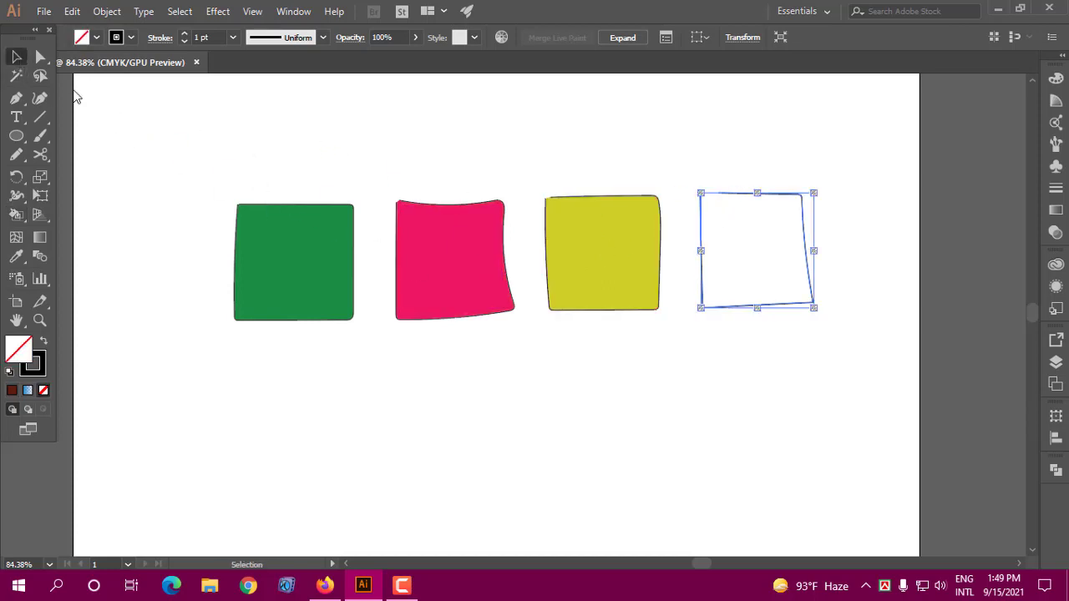
left_click(251, 158)
left_click(432, 237)
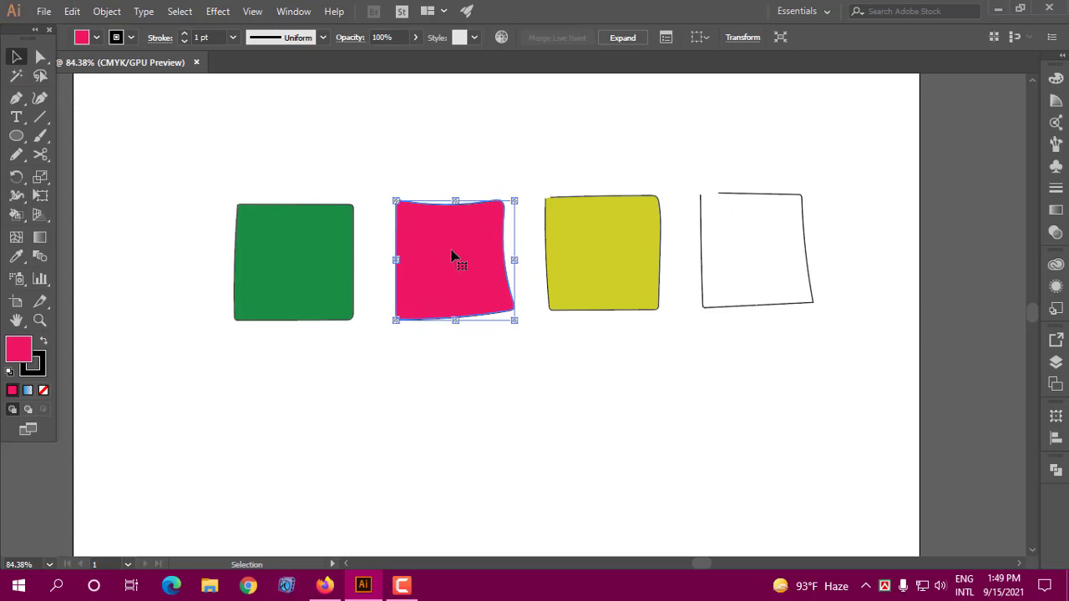
left_click(106, 11)
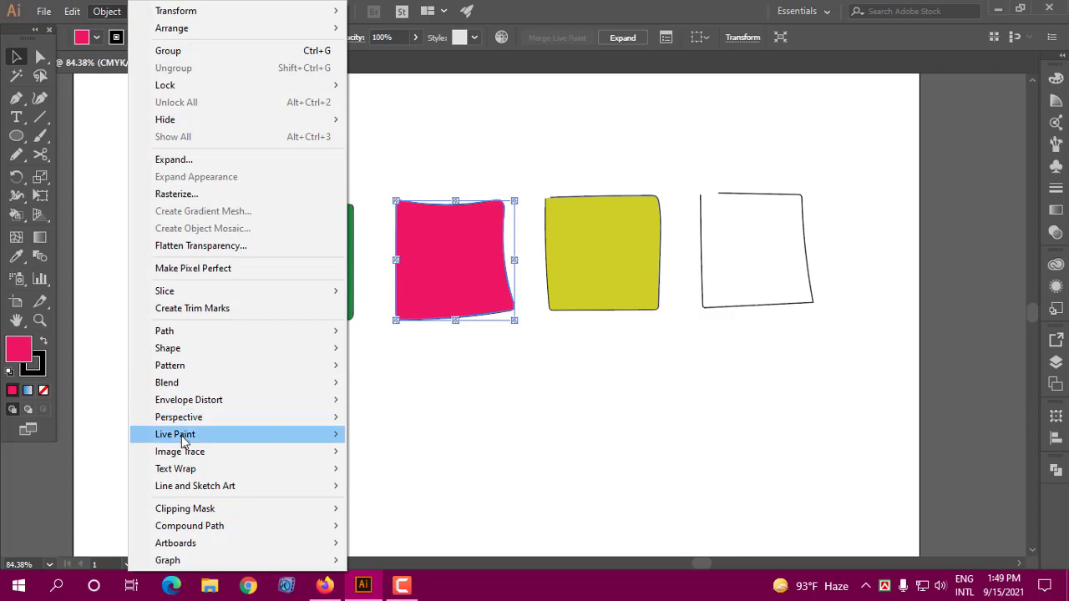
mouse_move(174, 434)
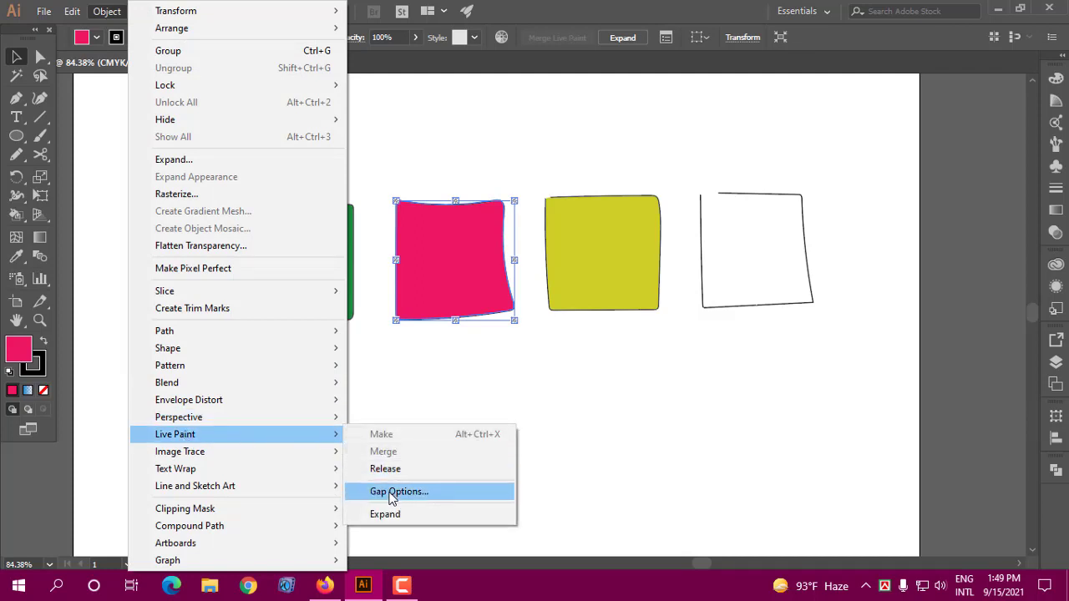
left_click(392, 492)
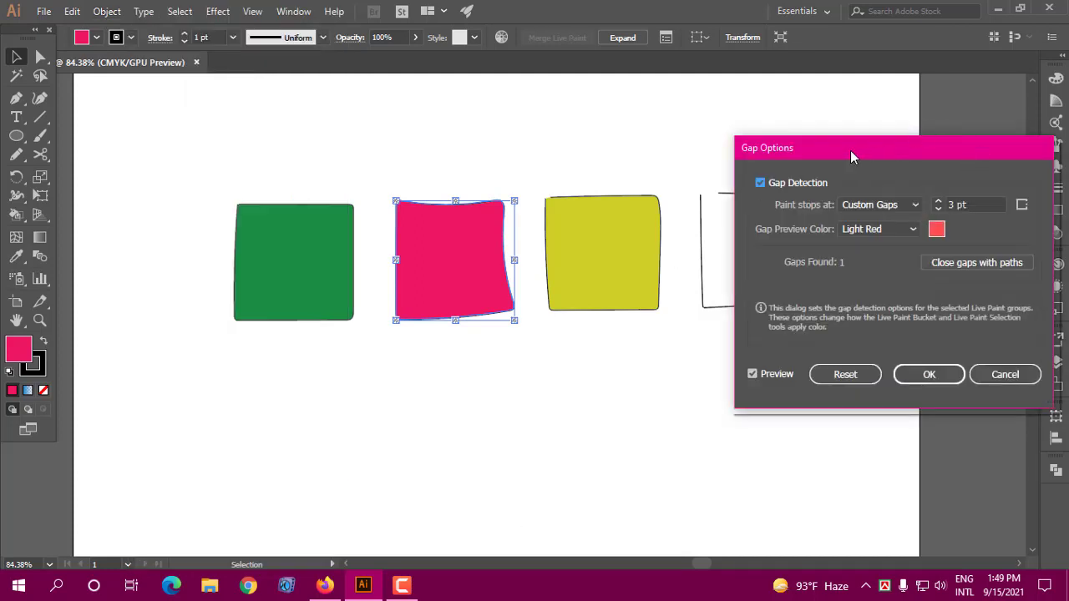
mouse_move(850, 151)
left_mouse_down()
mouse_move(606, 121)
mouse_move(805, 115)
mouse_move(710, 110)
left_mouse_up()
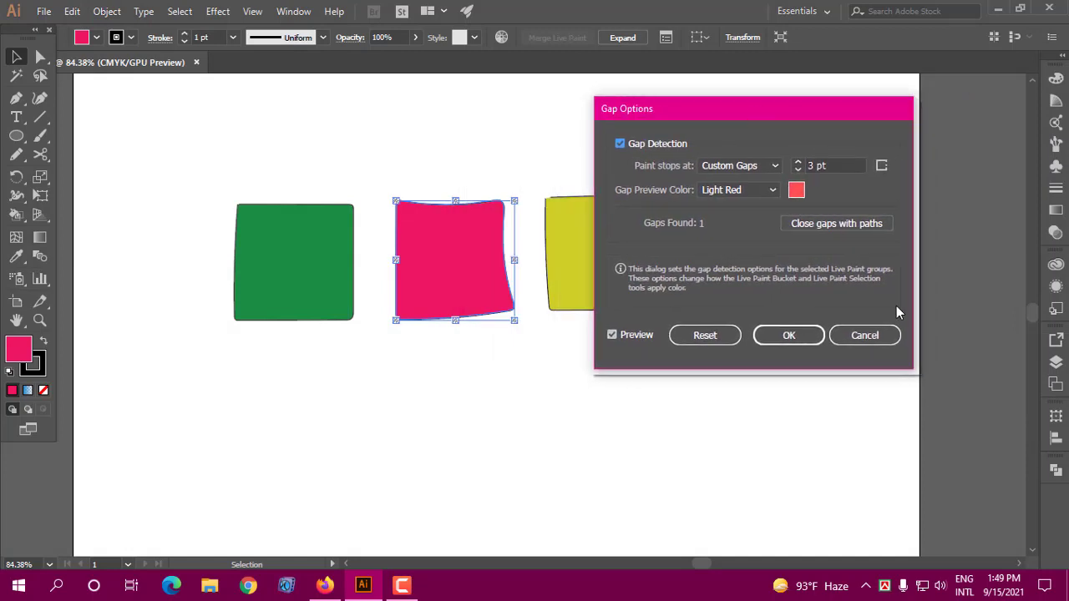
left_click(868, 336)
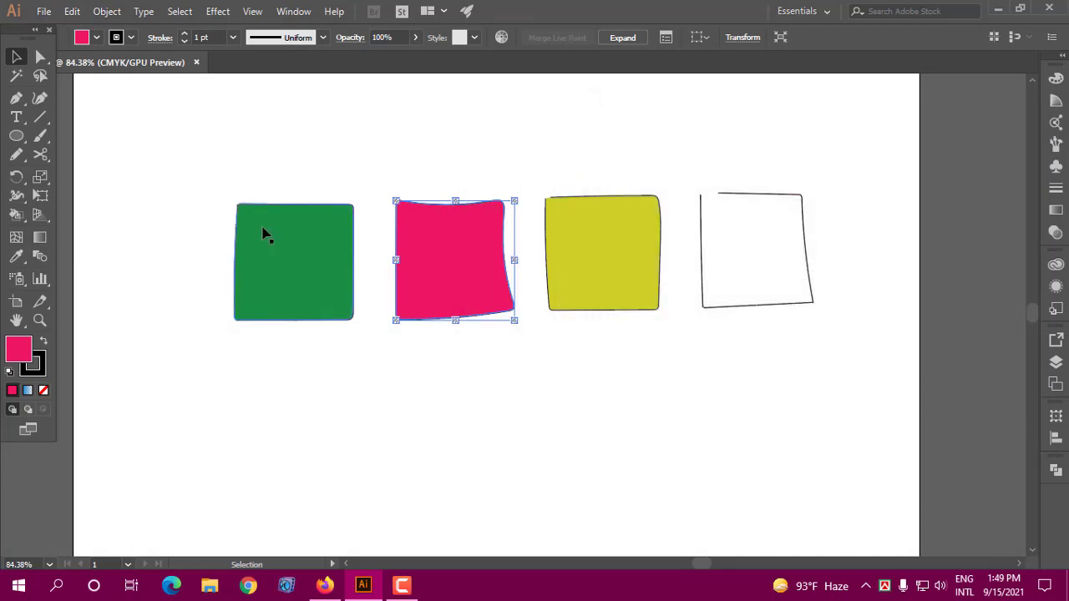
left_click(39, 320)
- Set the pink square's Live Paint Gap Options preview colour to green, then turn preview off
mouse_move(462, 208)
left_mouse_down()
mouse_move(594, 226)
mouse_move(549, 270)
mouse_move(644, 279)
left_mouse_up()
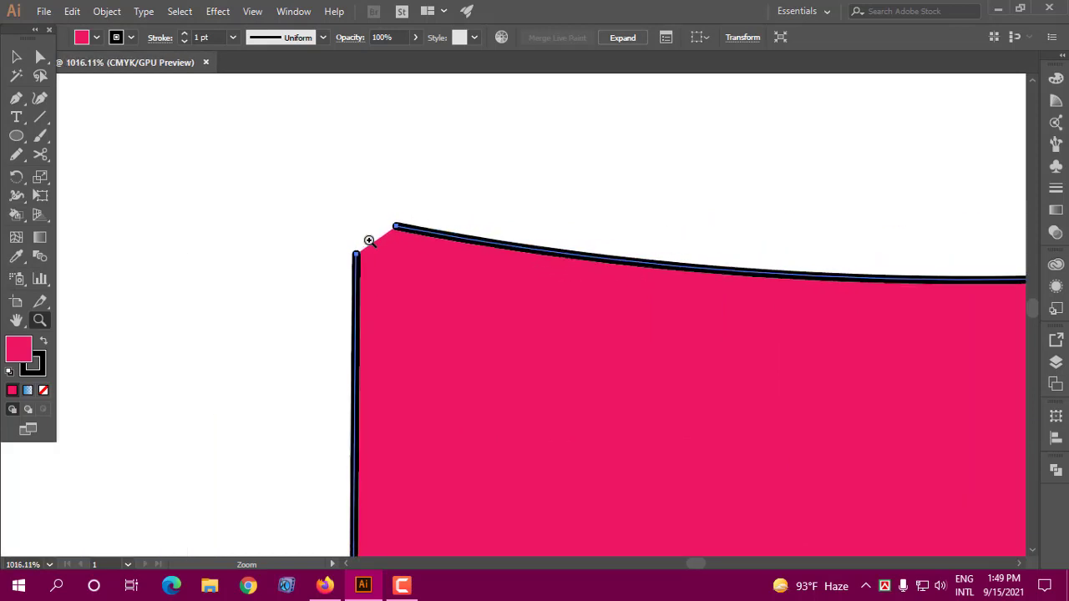
left_click(104, 12)
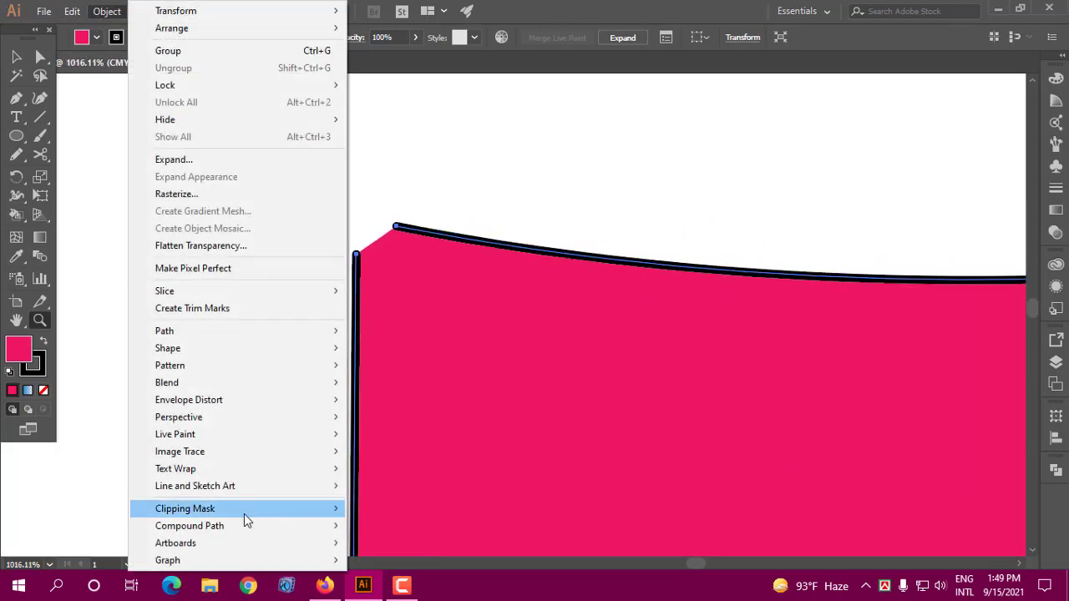
mouse_move(175, 435)
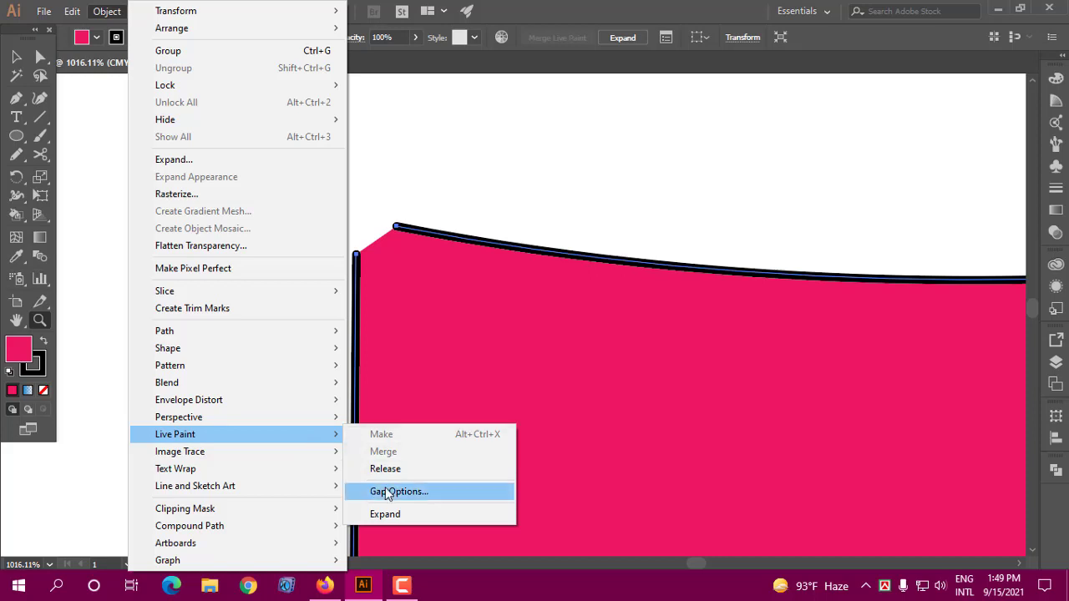
left_click(409, 491)
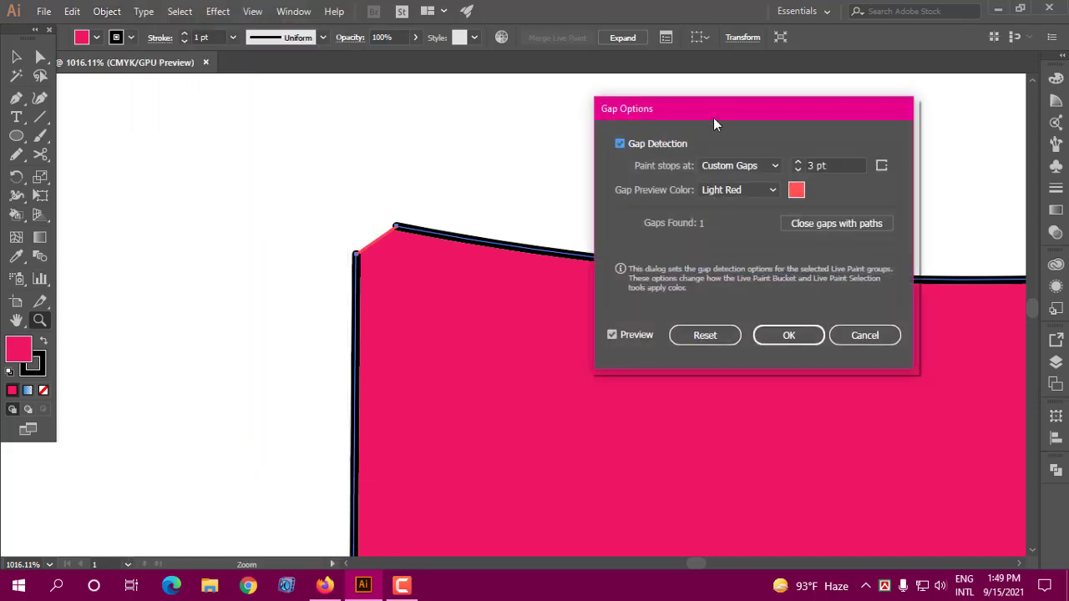
left_click_drag(714, 124, 644, 110)
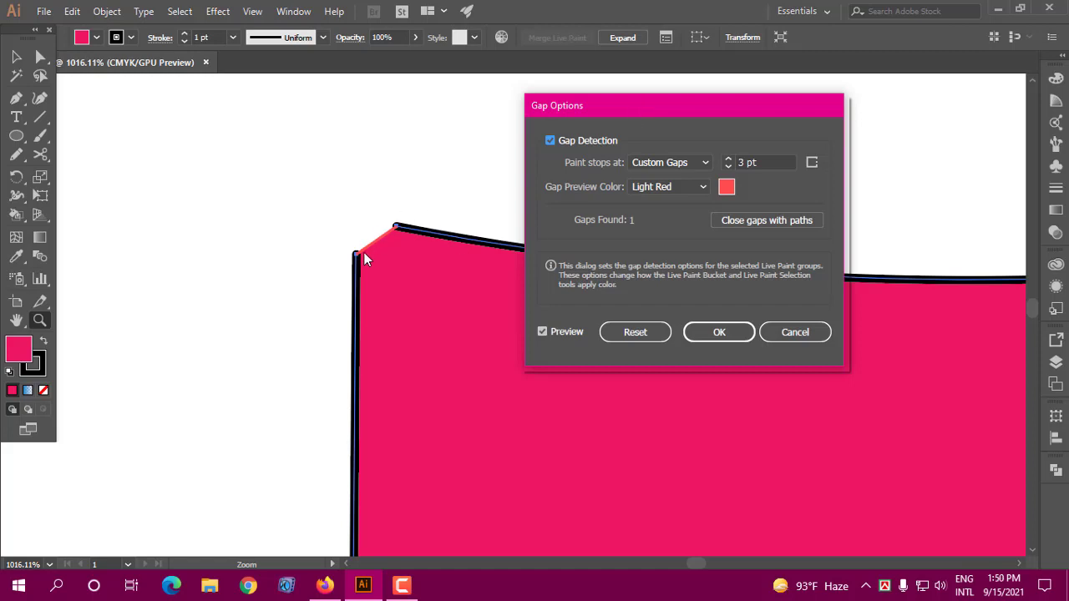
left_click(726, 186)
left_click(583, 216)
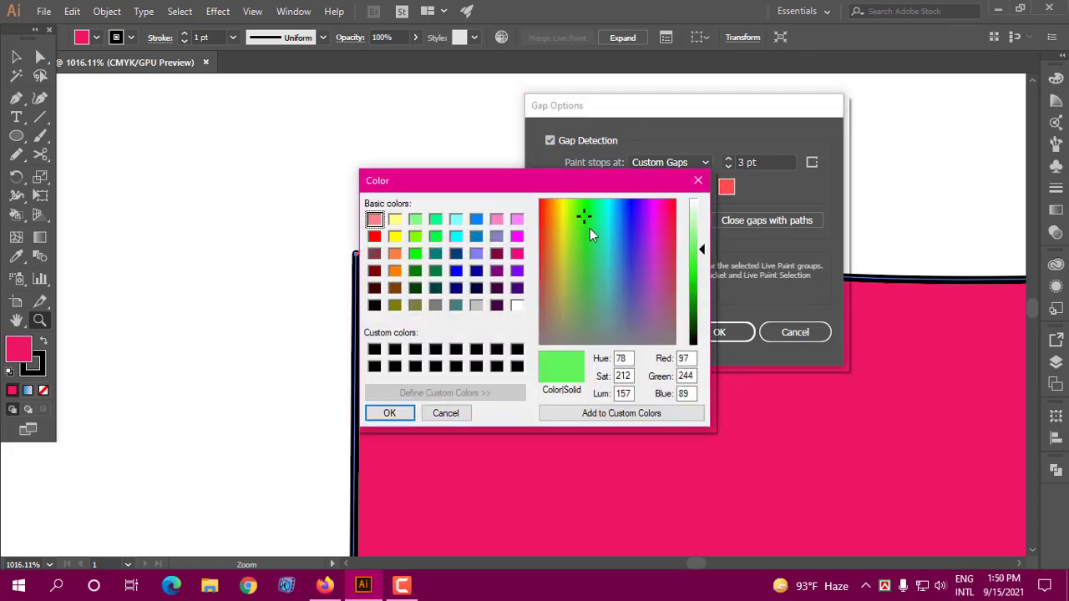
left_click(583, 219)
left_click(389, 412)
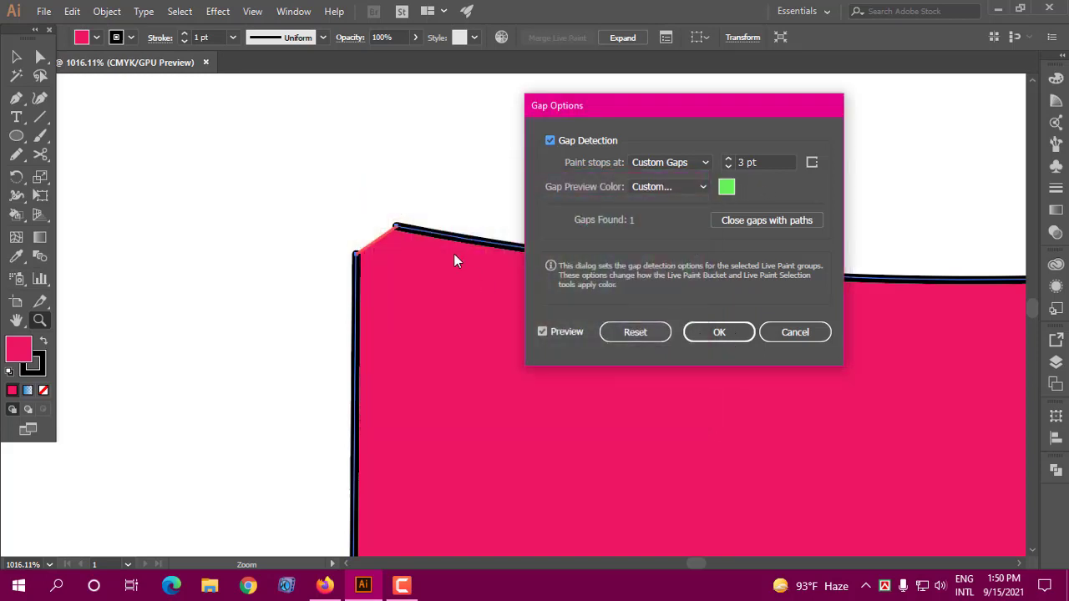
left_click(546, 332)
- Preview the pink square's gaps at Small Gaps, then set paint stops to Medium Gaps (6 pt)
left_click(545, 332)
left_click(674, 166)
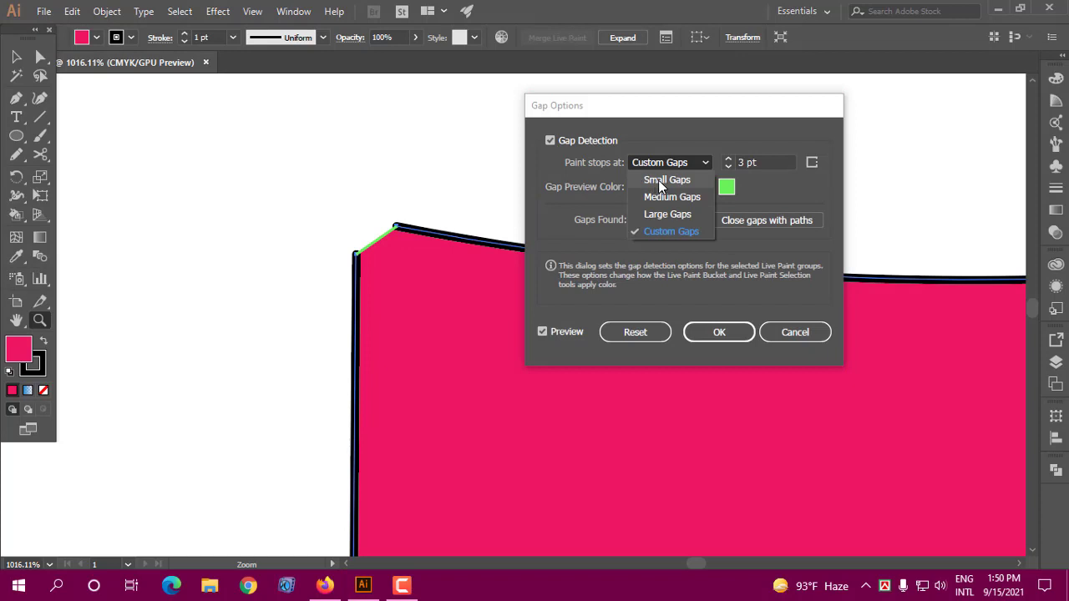
left_click(661, 181)
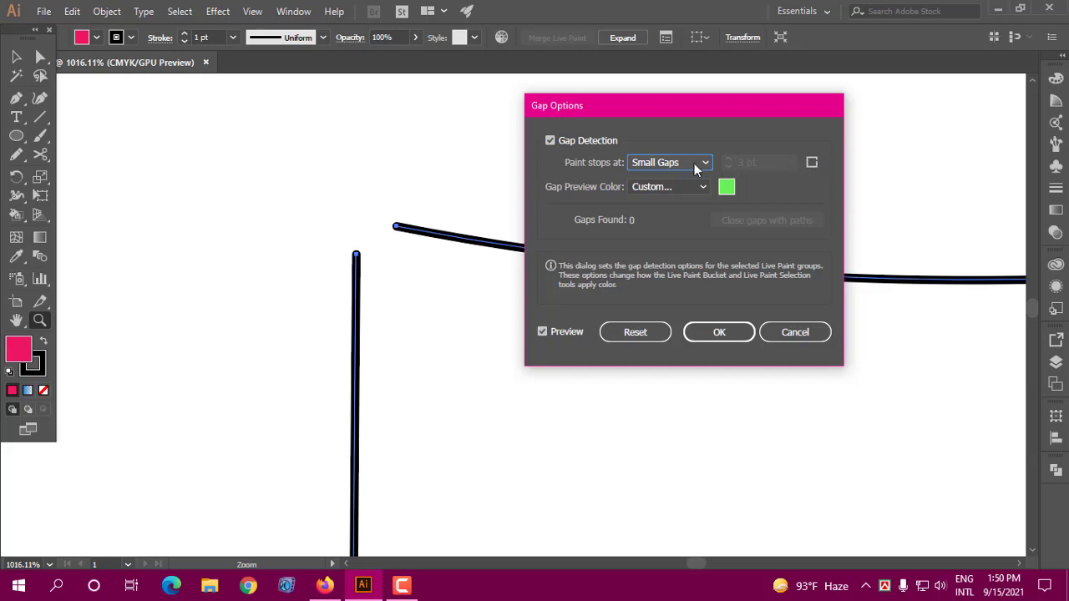
left_click(668, 163)
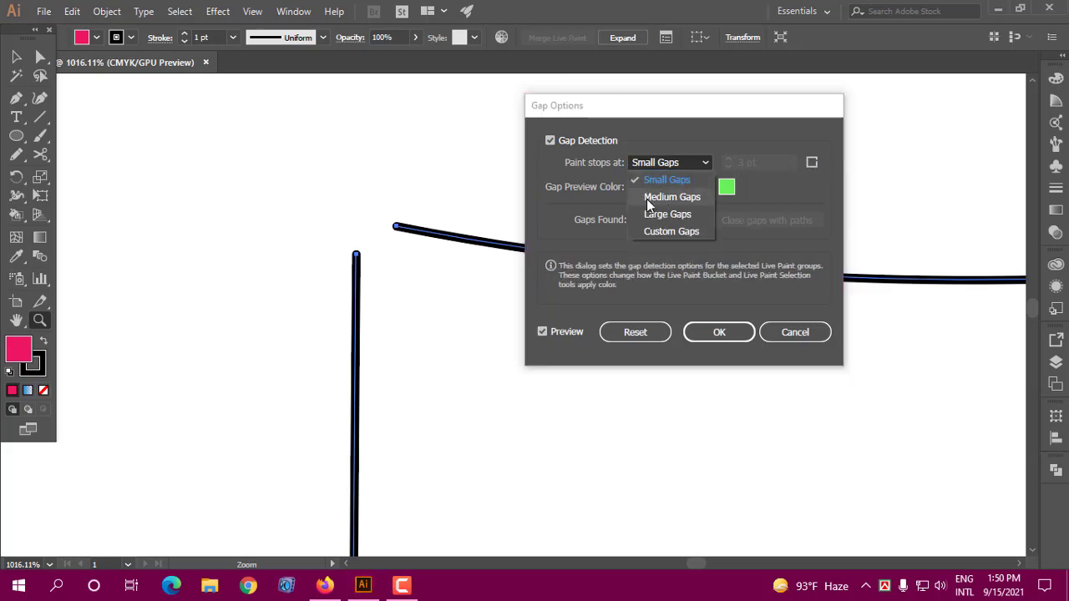
left_click(655, 197)
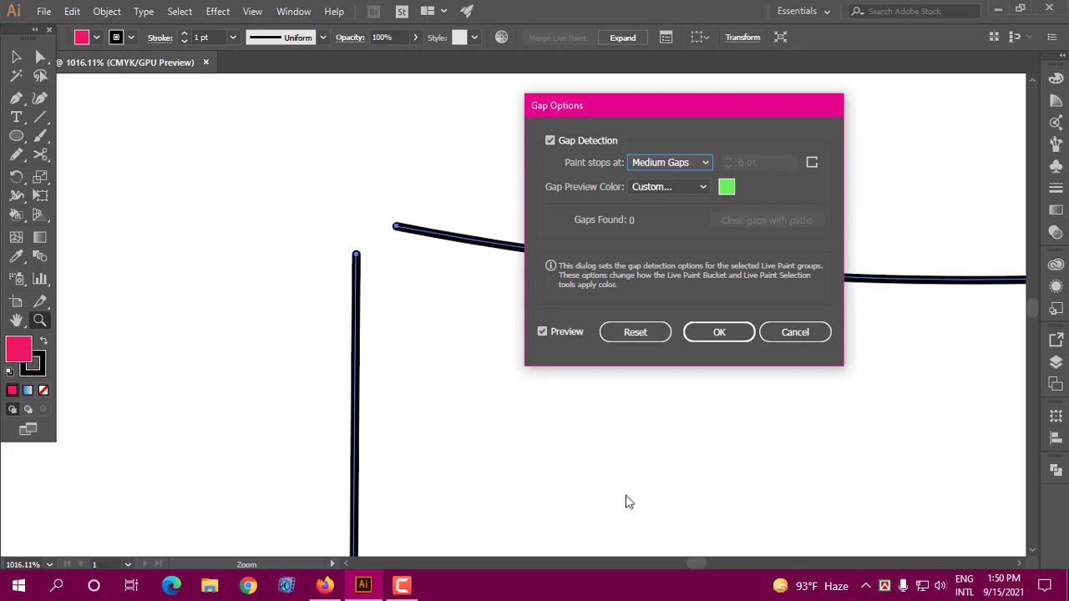
left_click(676, 162)
mouse_move(669, 163)
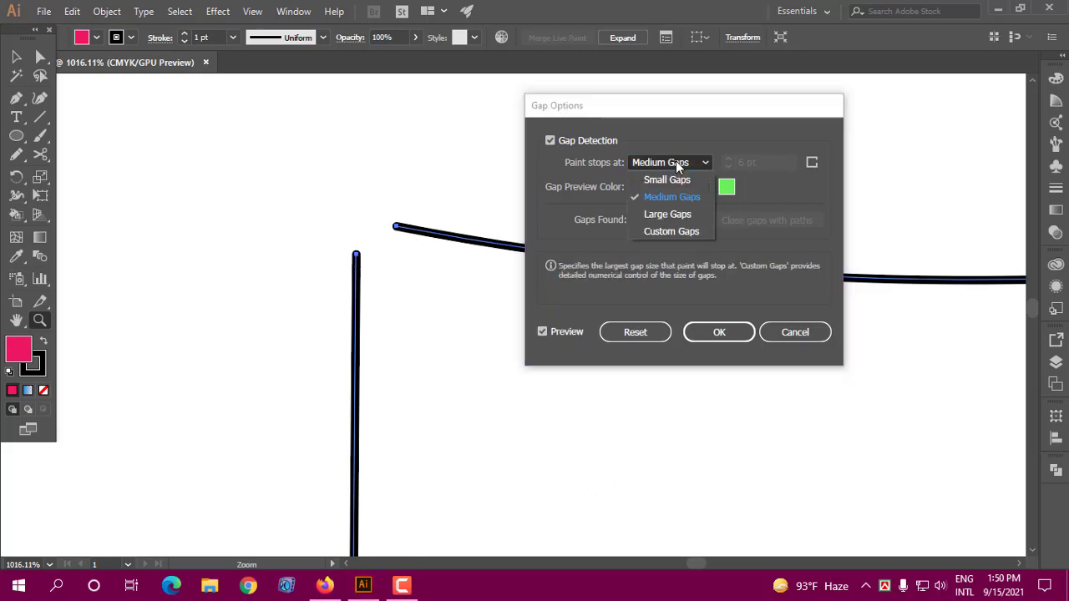
- Apply Large Gaps (12 pt) as the pink square's paint-stop setting and zoom out to all four squares
left_click(679, 215)
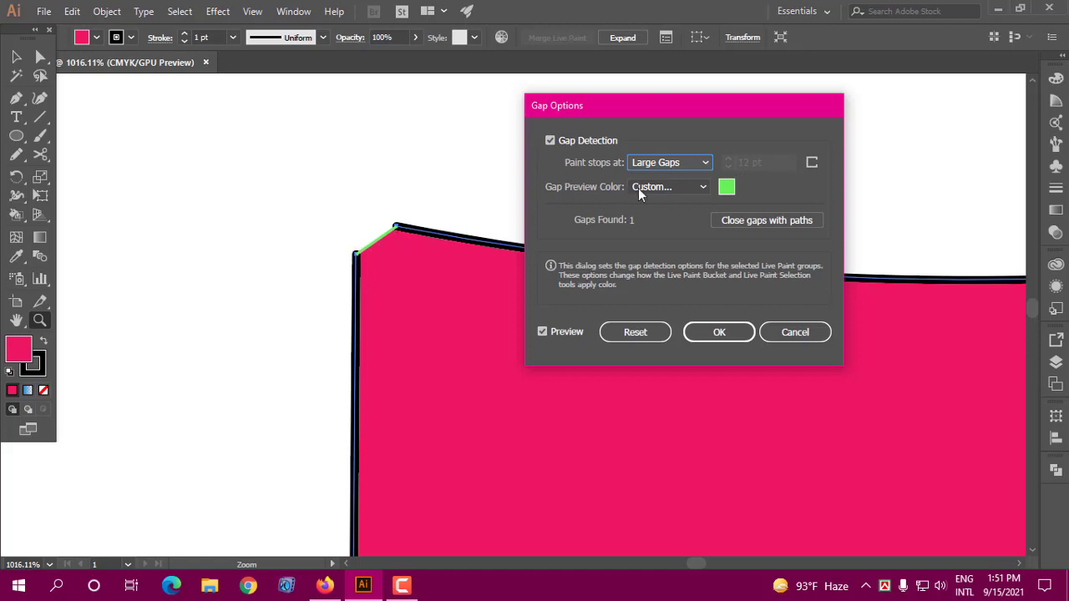
left_click(653, 164)
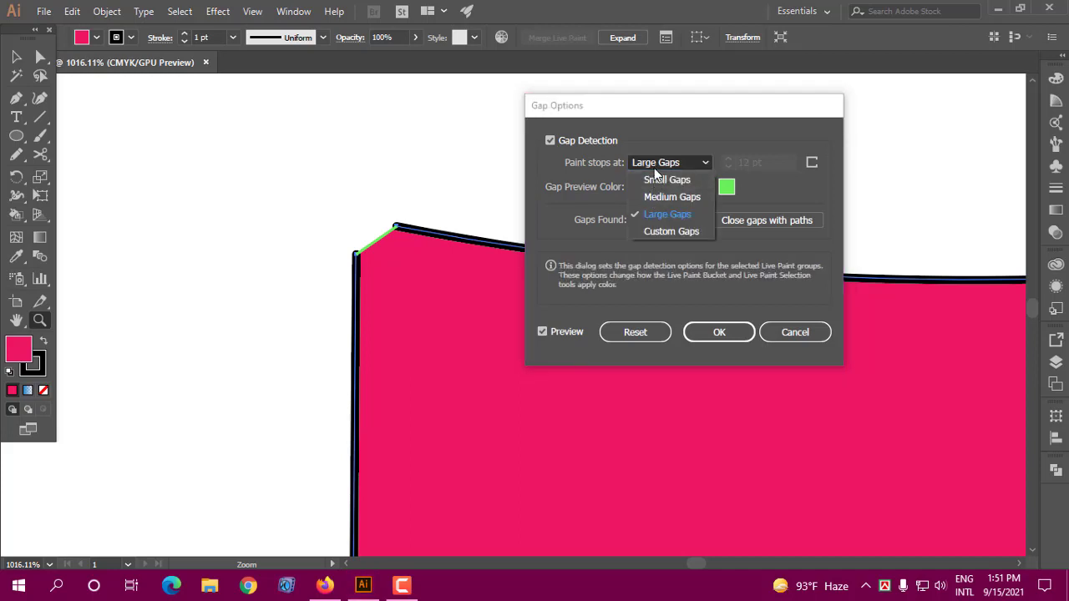
left_click(656, 159)
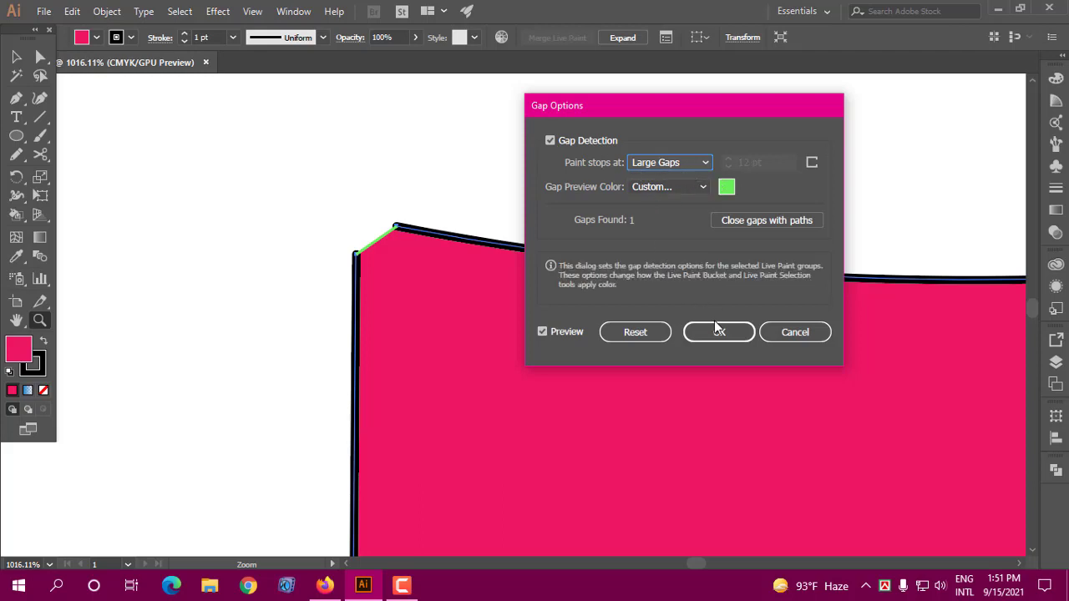
left_click(732, 336)
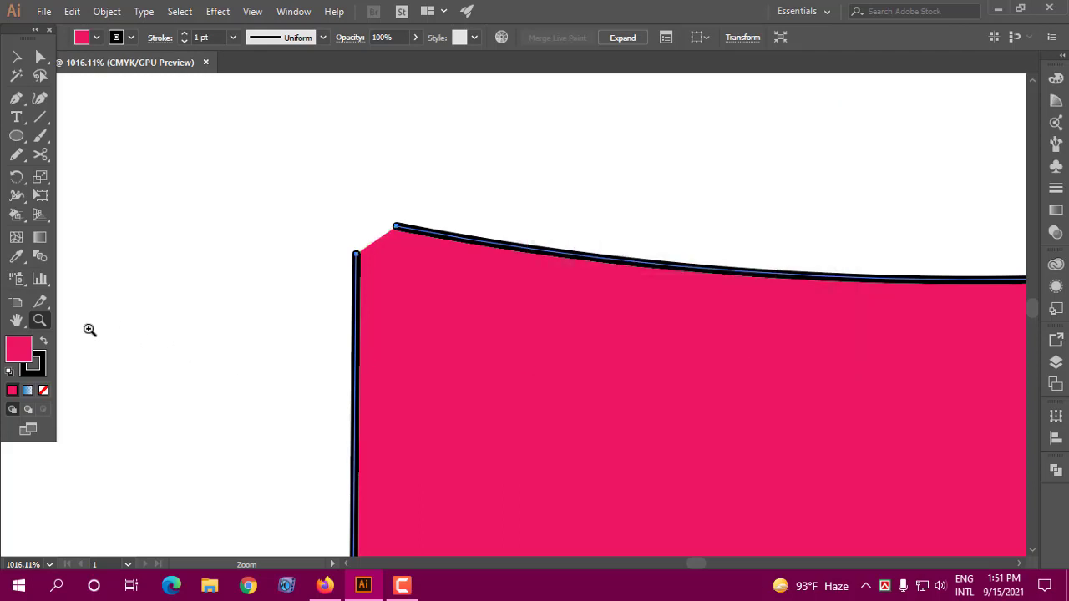
left_click_drag(649, 436, 279, 275)
left_click(722, 425, "alt")
left_click_drag(689, 439, 493, 310)
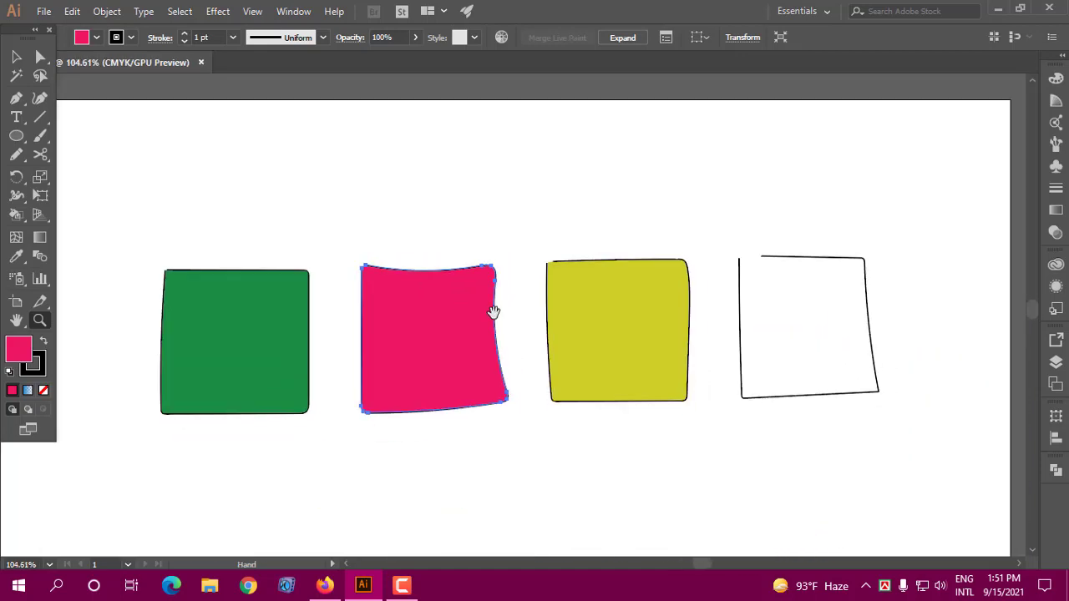
left_click(543, 245)
left_click_drag(590, 383, 823, 409)
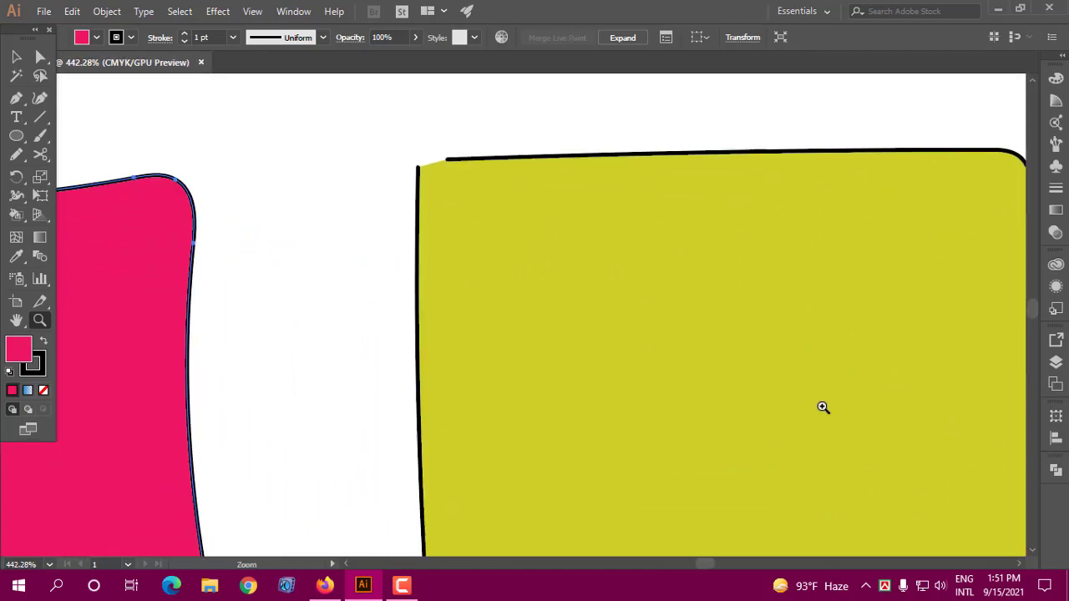
mouse_move(445, 103)
left_mouse_down()
mouse_move(499, 202)
mouse_move(637, 320)
left_mouse_up()
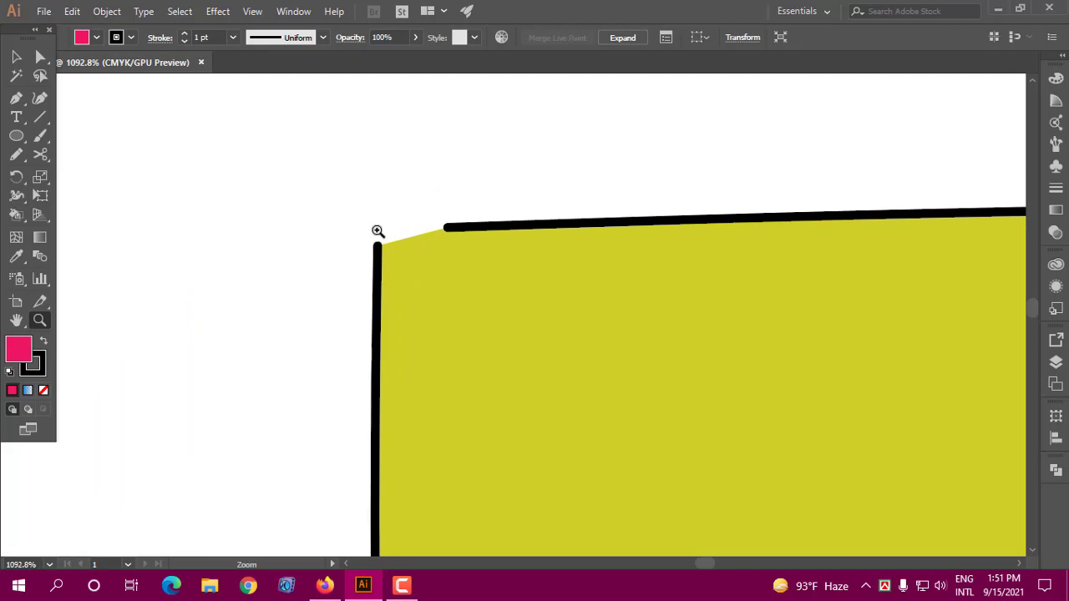
left_click(17, 57)
left_click(105, 12)
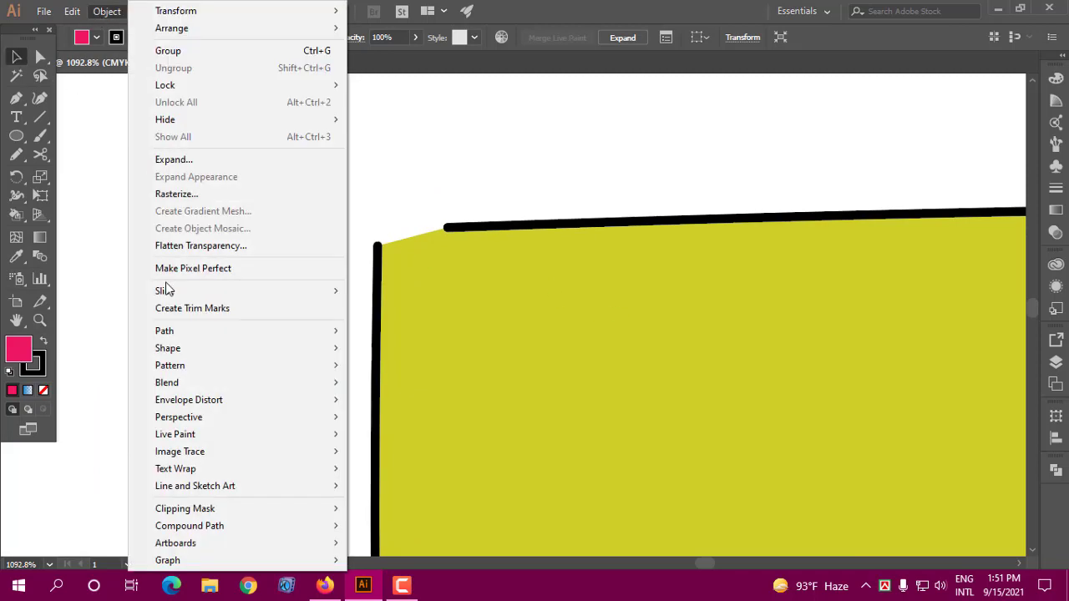
mouse_move(175, 435)
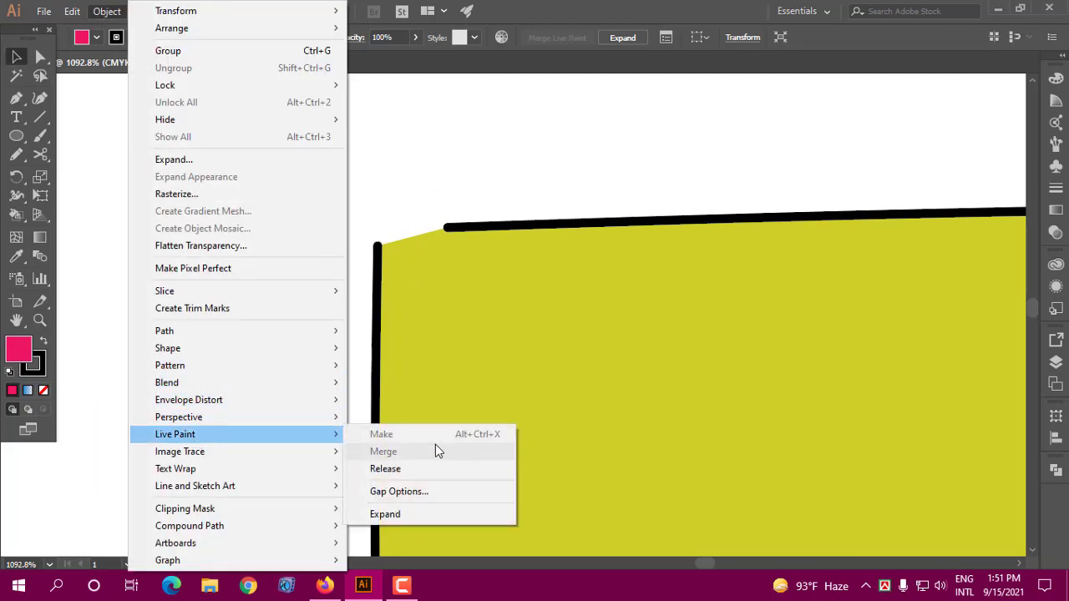
left_click(399, 492)
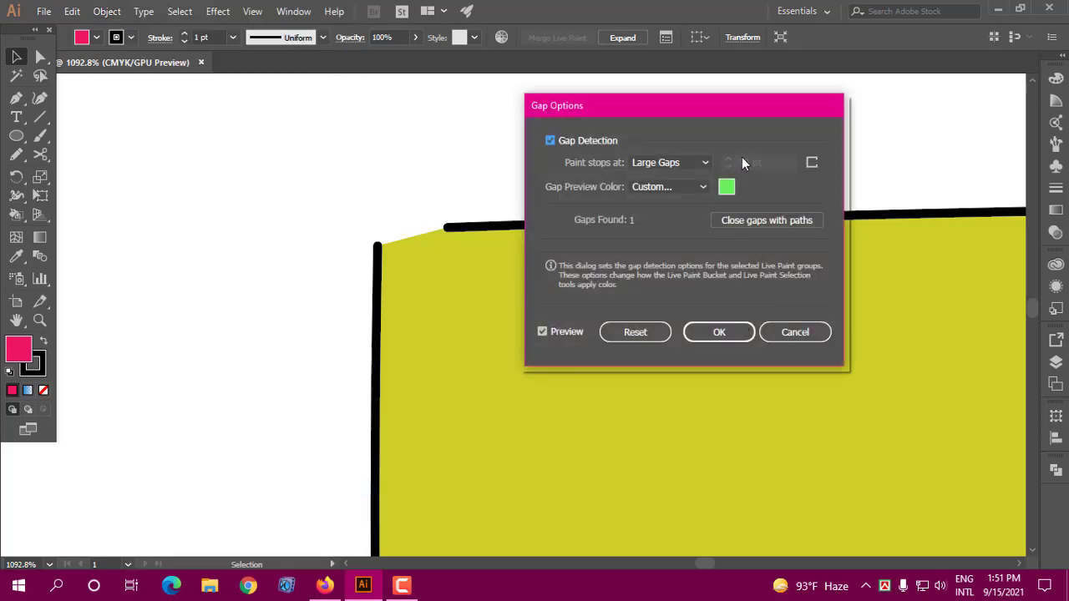
left_click(665, 163)
left_click(667, 181)
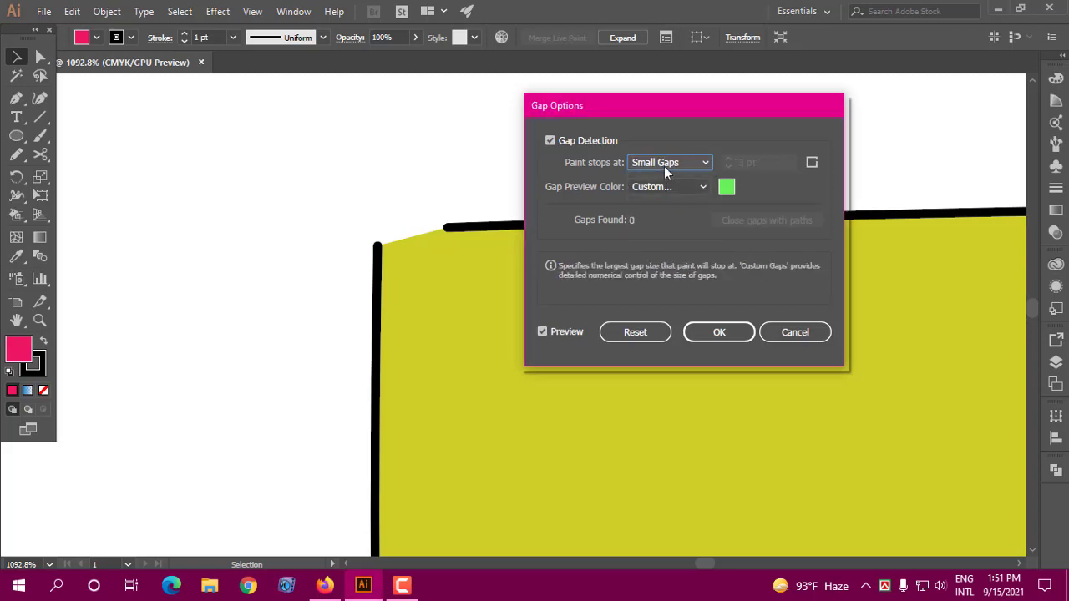
left_click(664, 162)
left_click(659, 193)
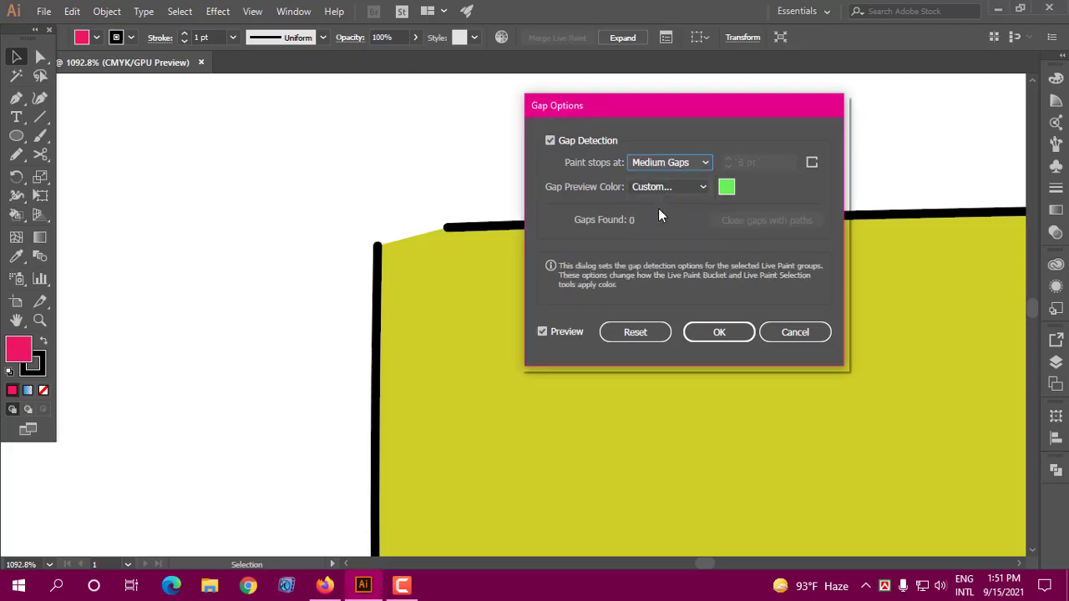
left_click(788, 334)
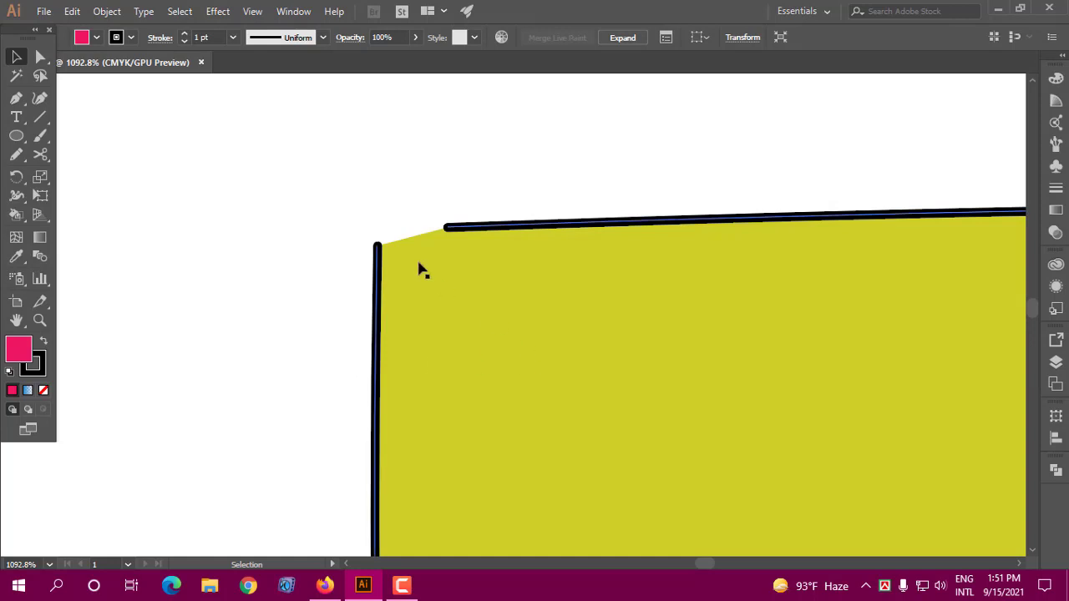
- Select the yellow Live Paint shape and open its Live Paint Gap Options
left_click(472, 203)
left_click(527, 275)
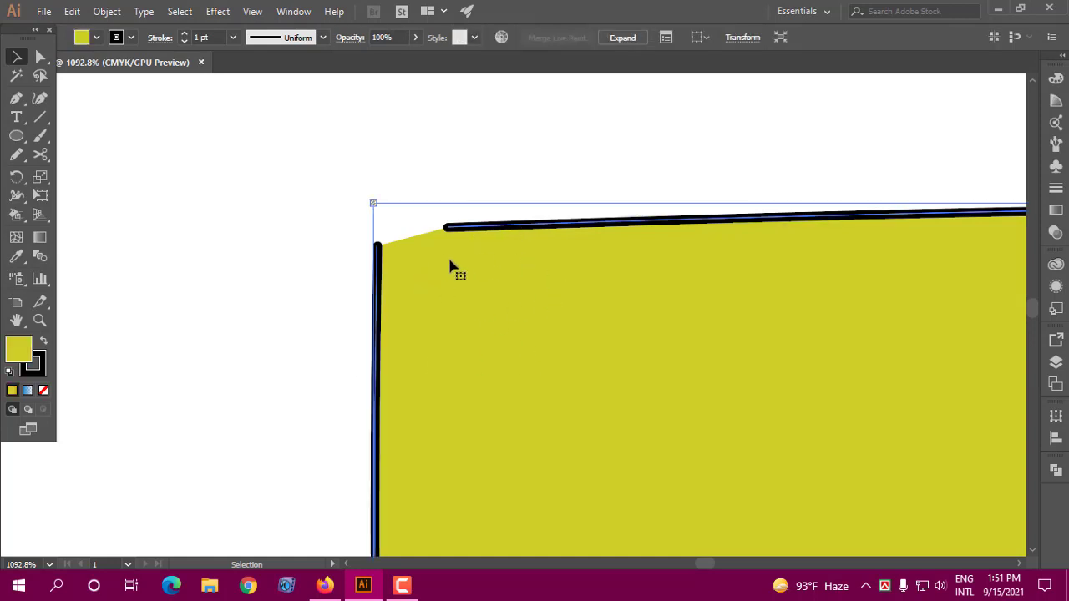
left_click(107, 11)
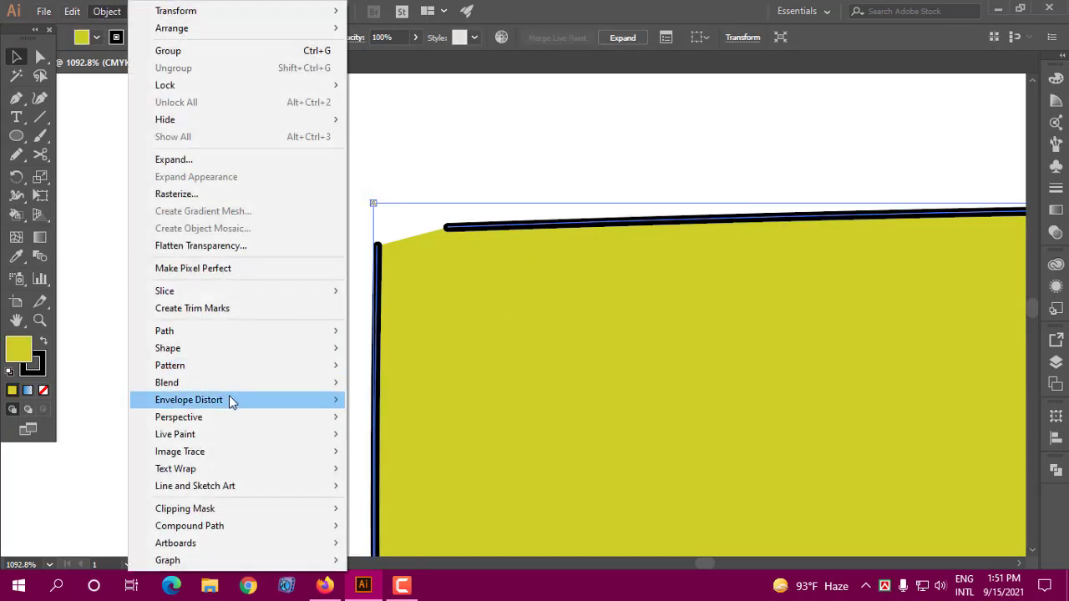
mouse_move(176, 434)
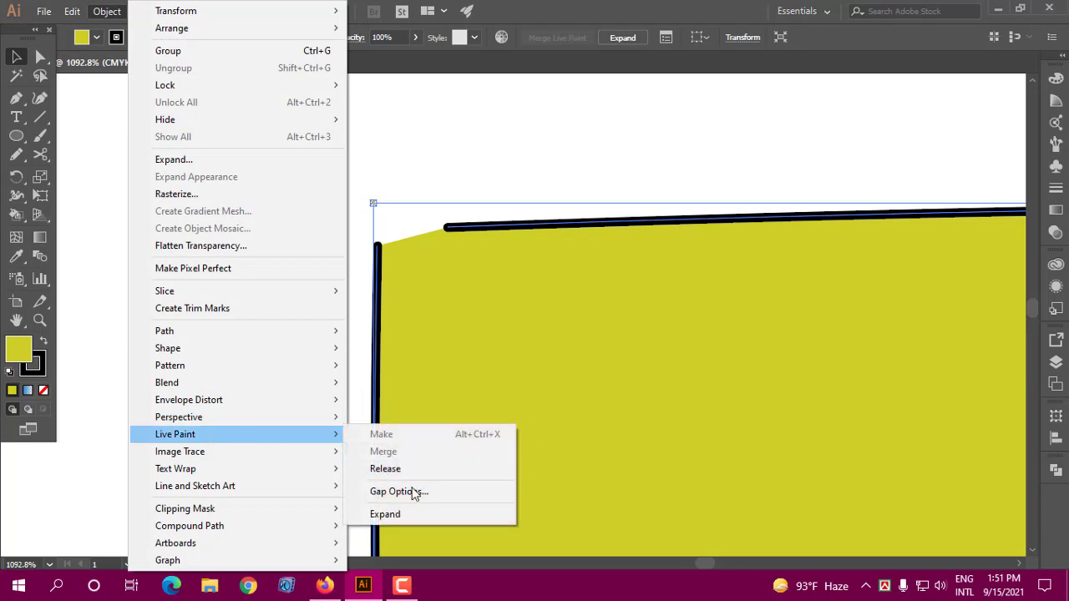
left_click(412, 492)
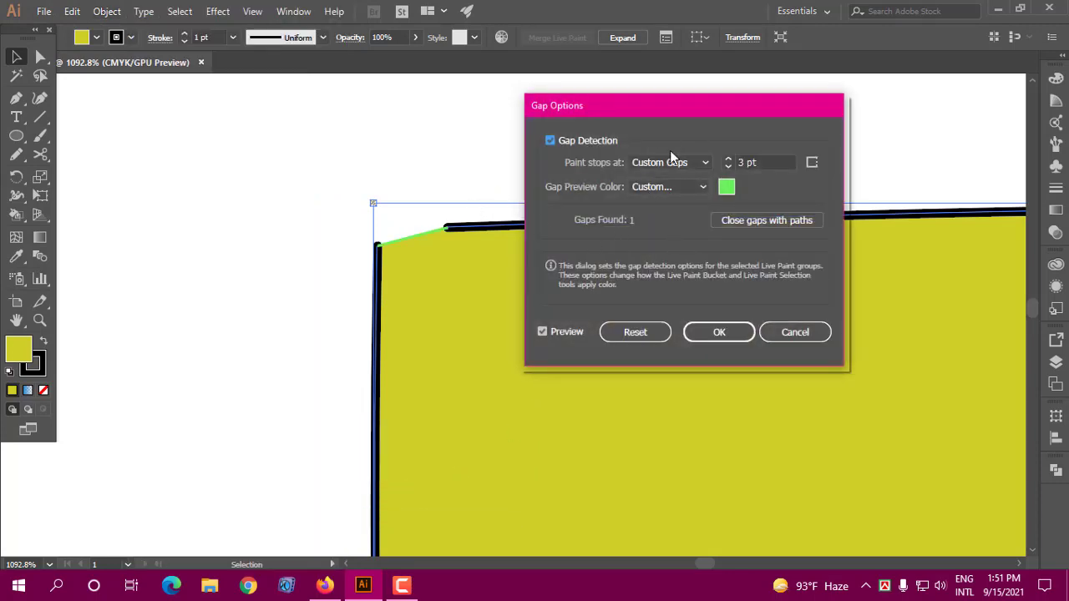
- Try Small and Medium Gaps, then apply Large Gaps (12 pt) to the yellow shape
left_click(662, 160)
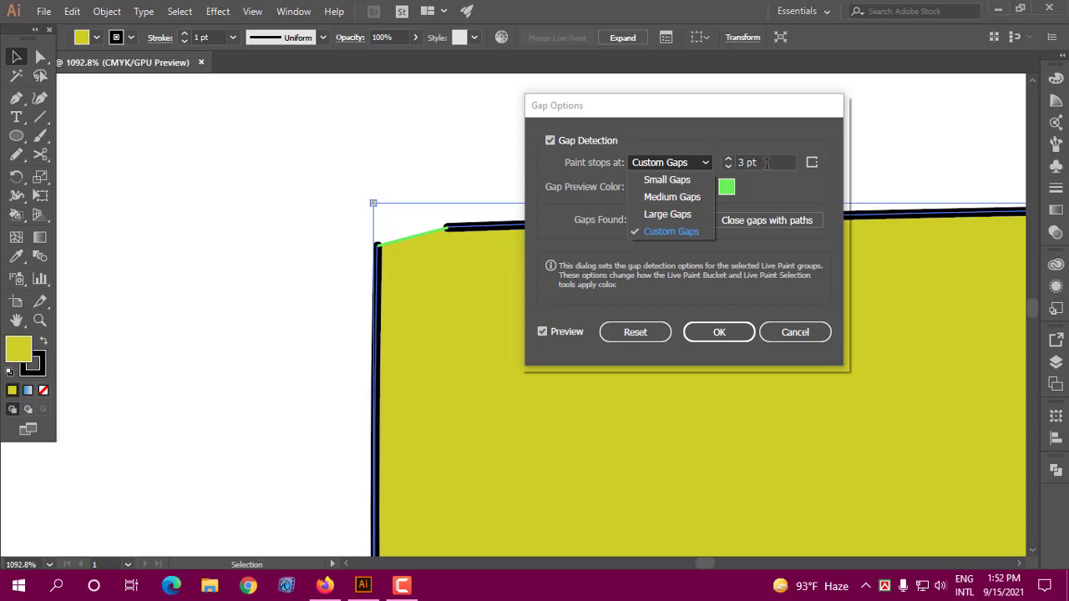
left_click(666, 179)
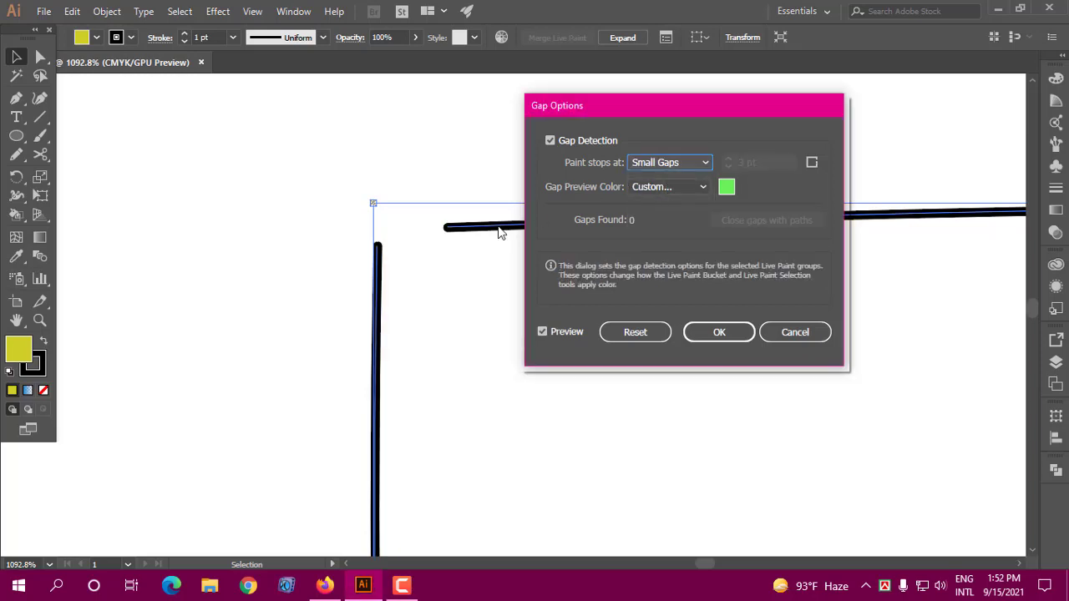
left_click(690, 165)
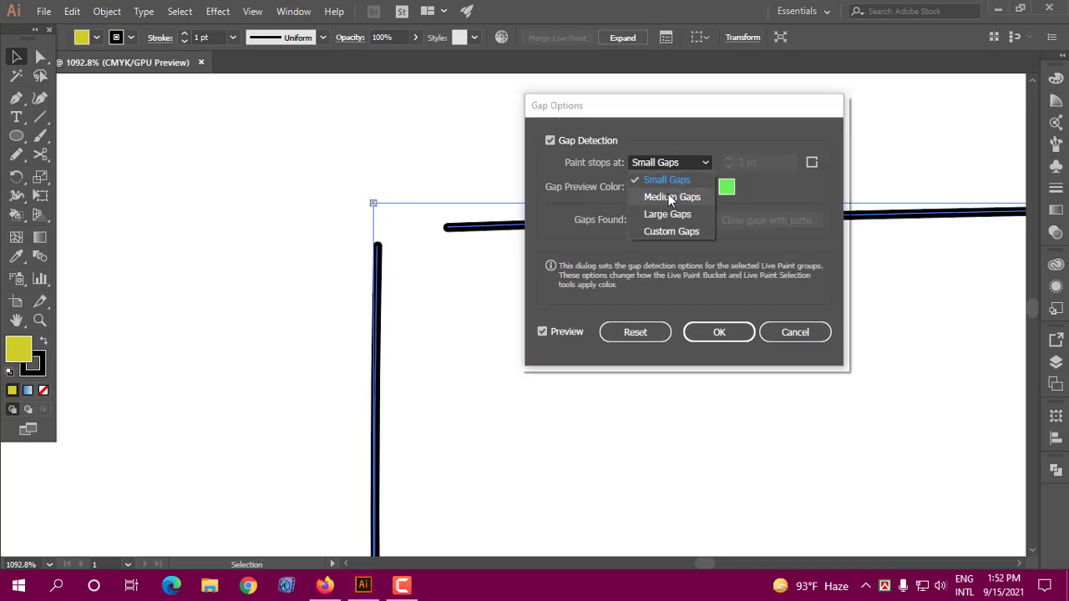
left_click(668, 197)
left_click(676, 164)
left_click(673, 201)
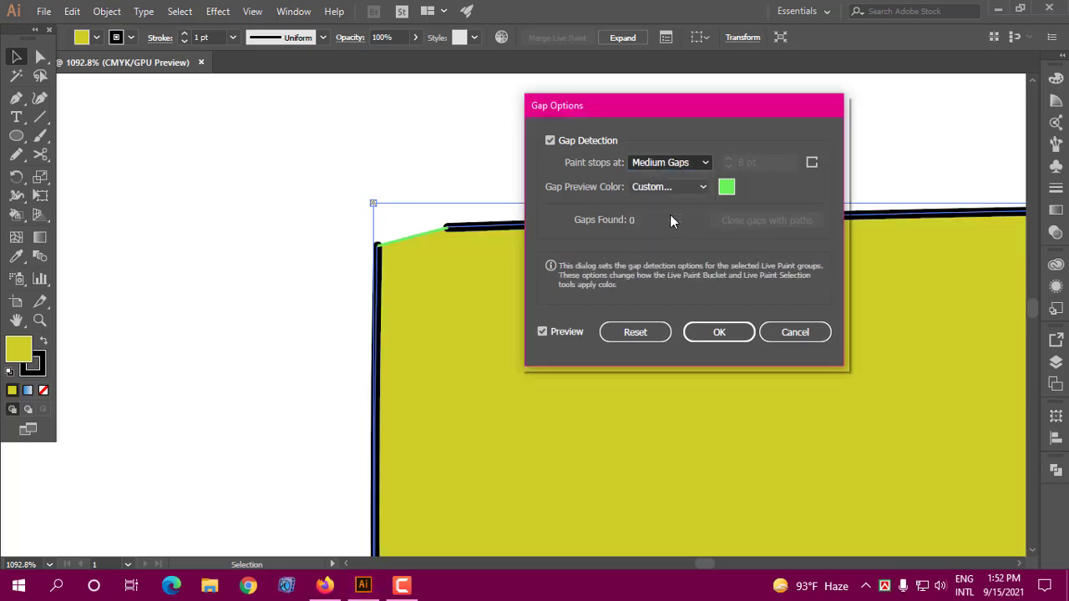
key("Down")
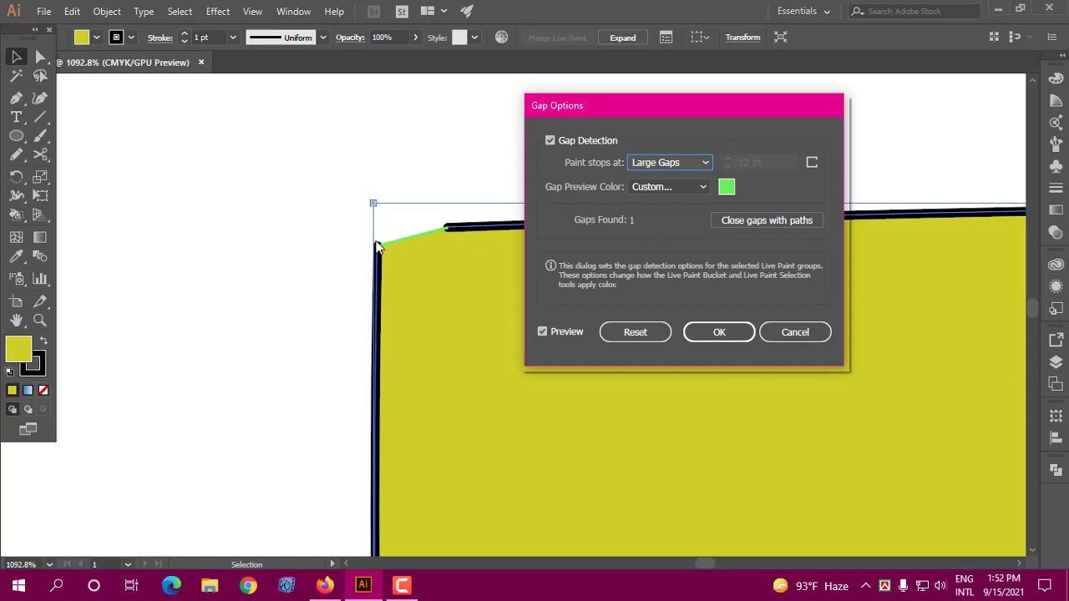
left_click(719, 332)
left_click(40, 321)
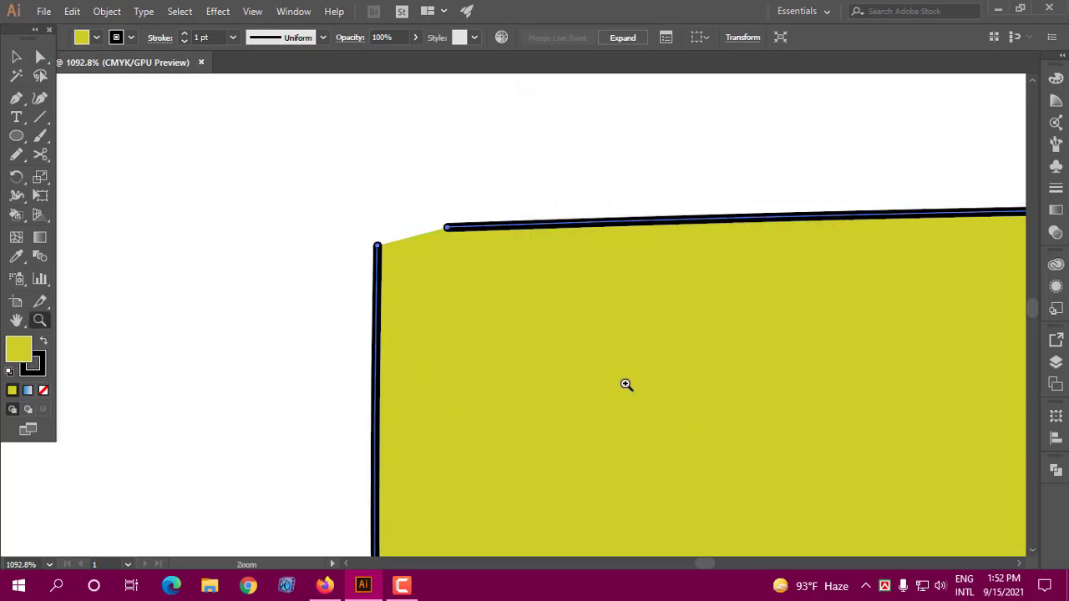
left_click(624, 381, "alt")
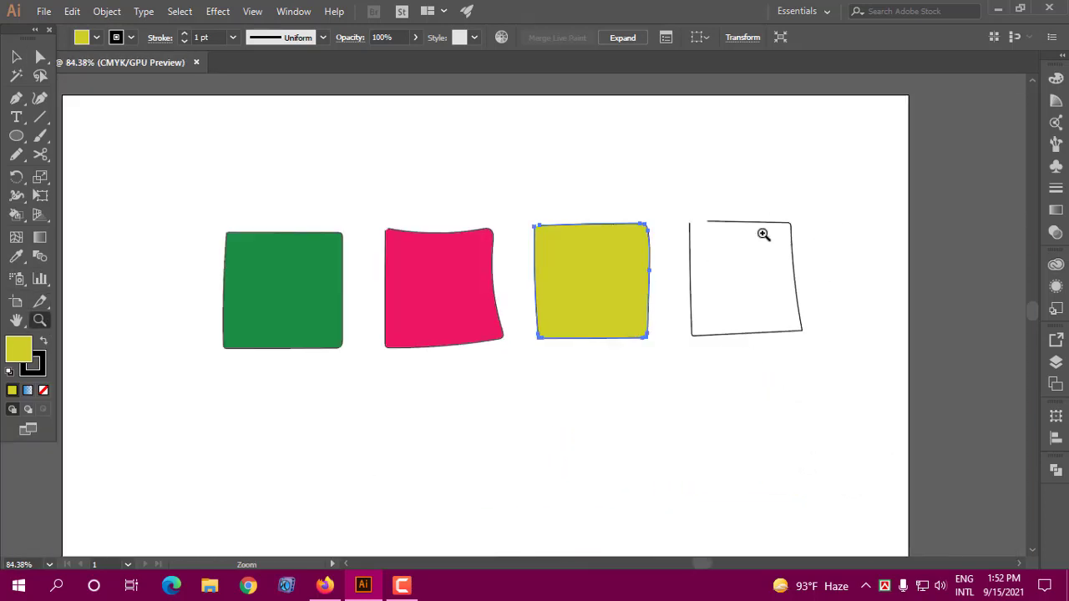
- Zoom in on and select the white open-cornered square
mouse_move(755, 225)
left_mouse_down()
mouse_move(879, 321)
mouse_move(742, 305)
left_mouse_up()
left_click(16, 56)
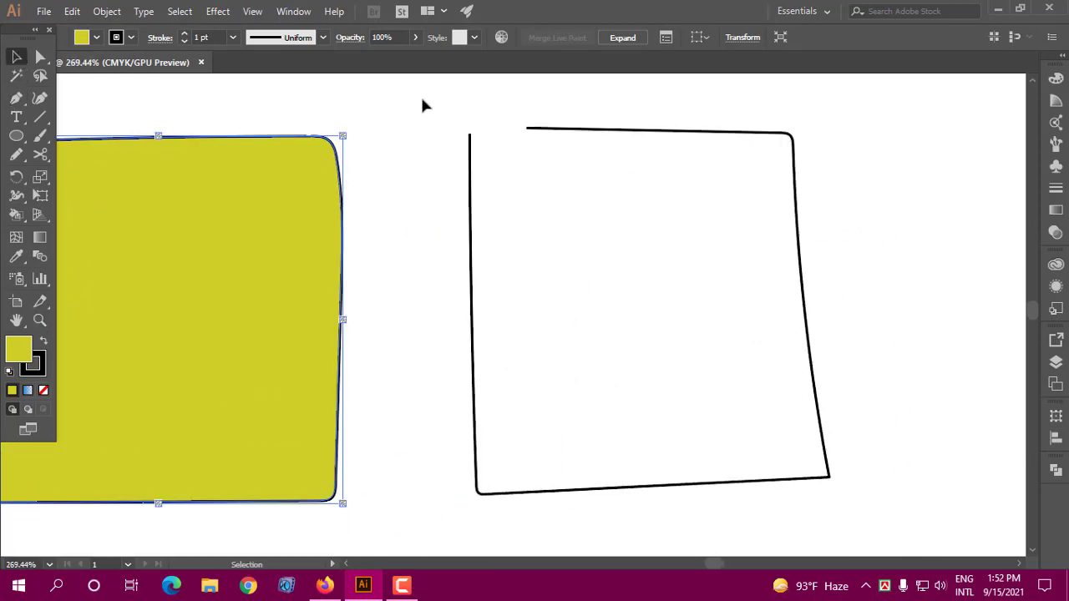
left_click_drag(422, 105, 660, 306)
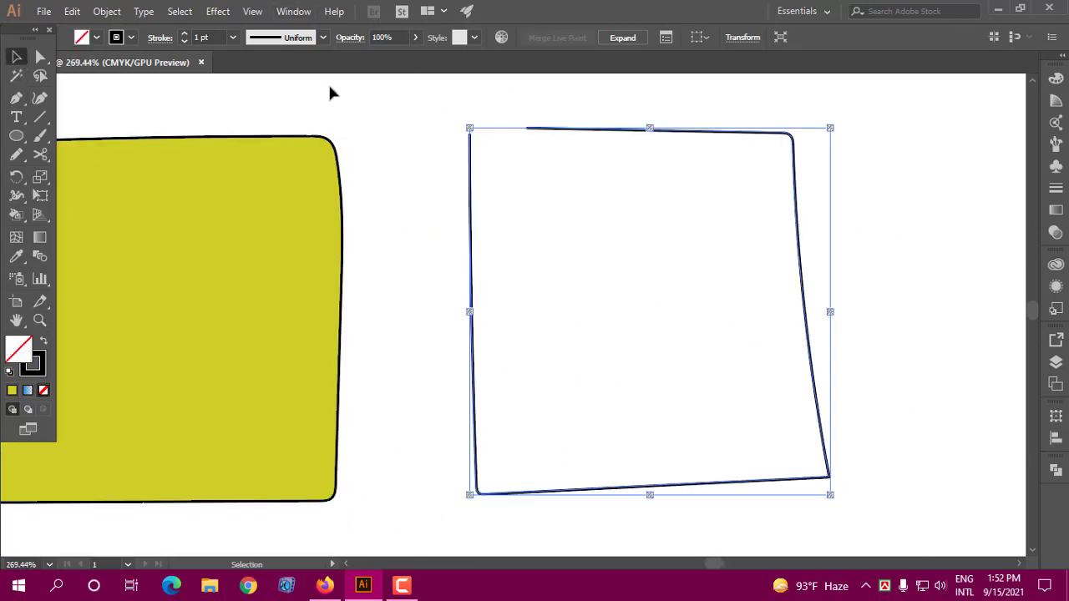
- Set the white square's custom paint-stop gap to 39 pt, finding one gap, then close Gap Options
left_click(107, 11)
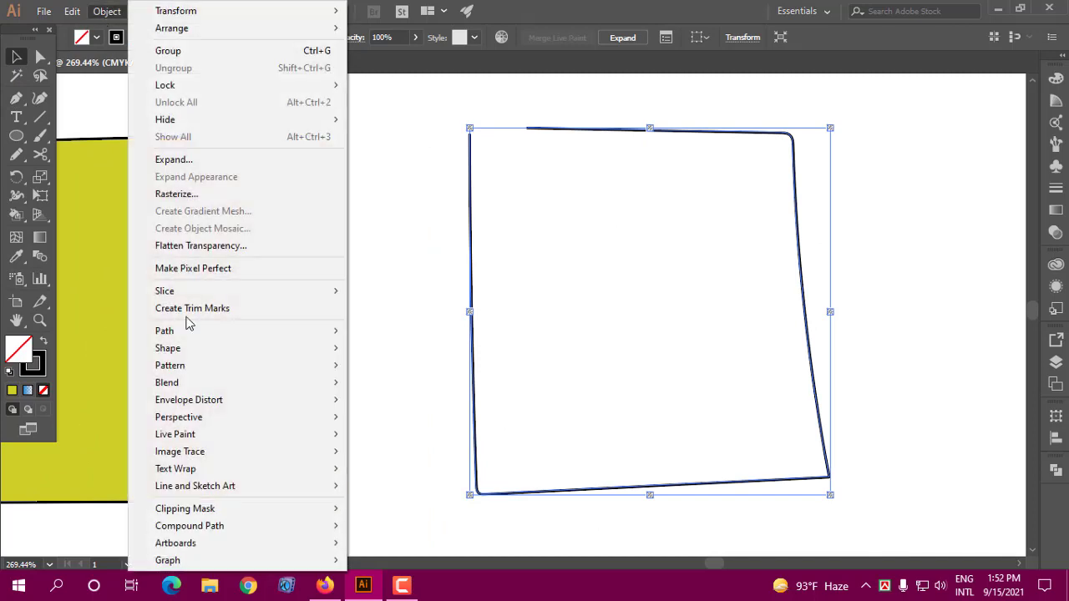
mouse_move(180, 452)
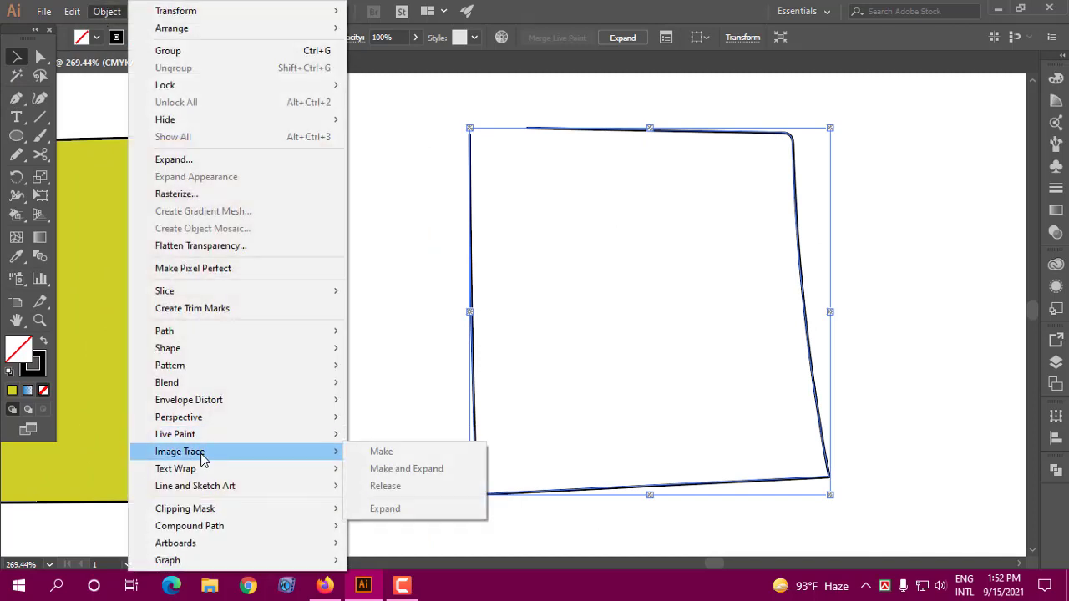
left_click(408, 493)
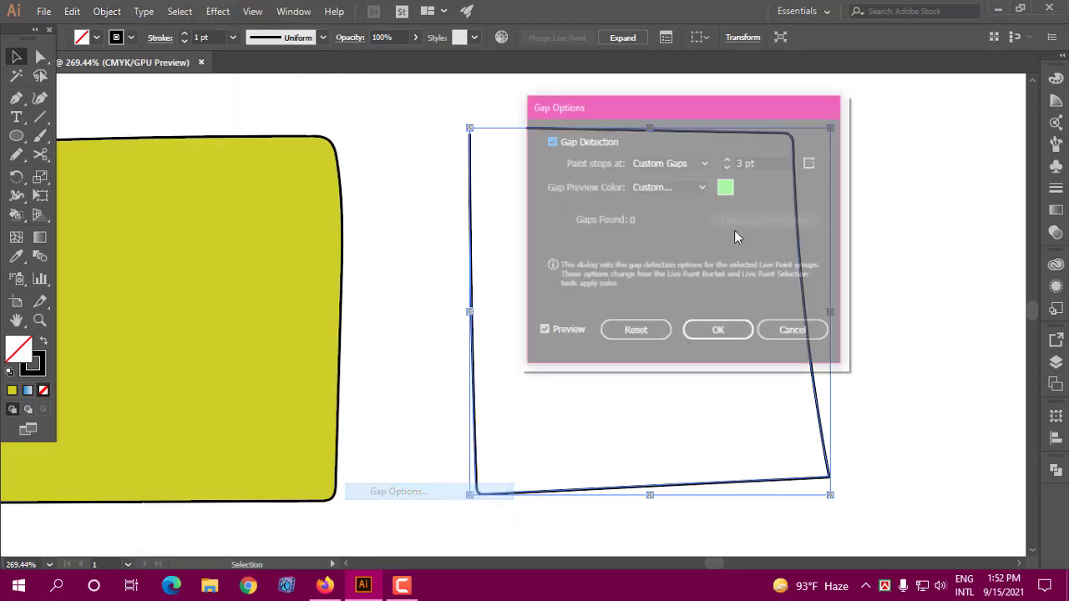
left_click_drag(690, 107, 819, 118)
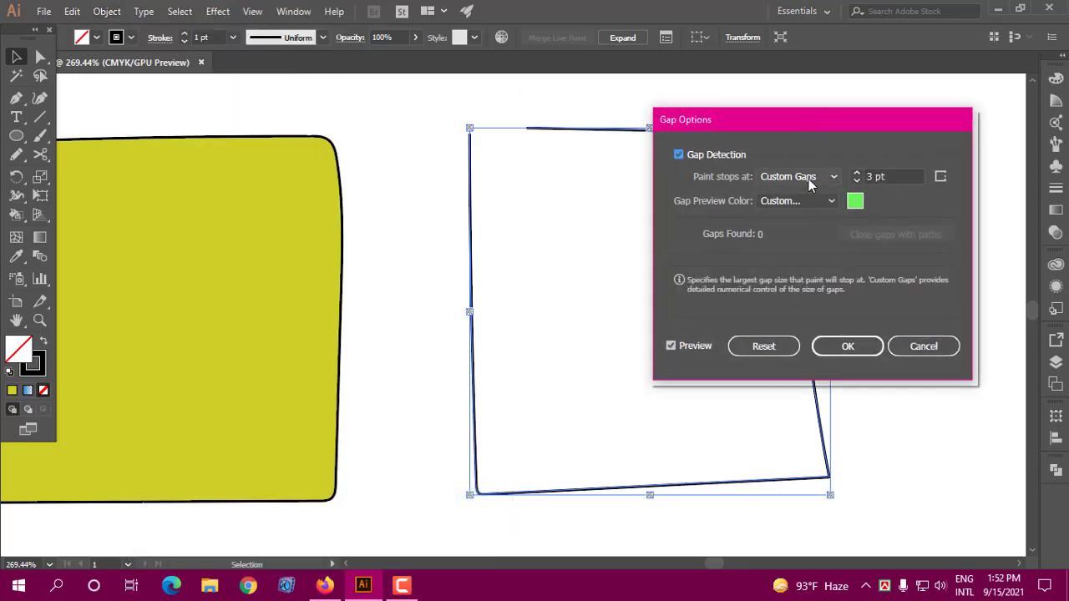
left_click(903, 177)
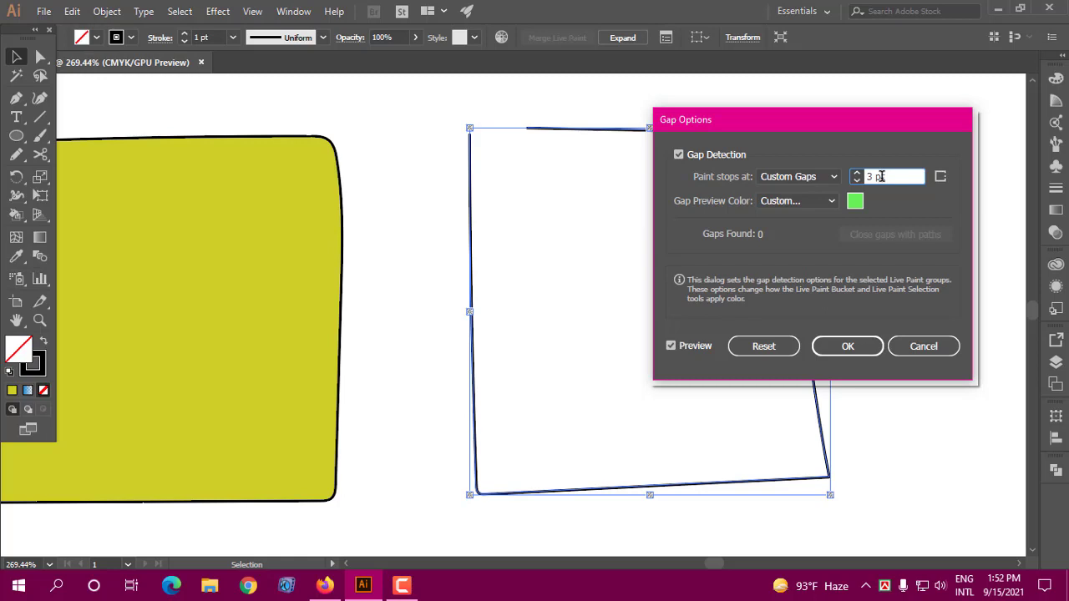
key("Up")
key("Up")
key("Up")
key("Up")
key("Up")
key("Up")
key("Up")
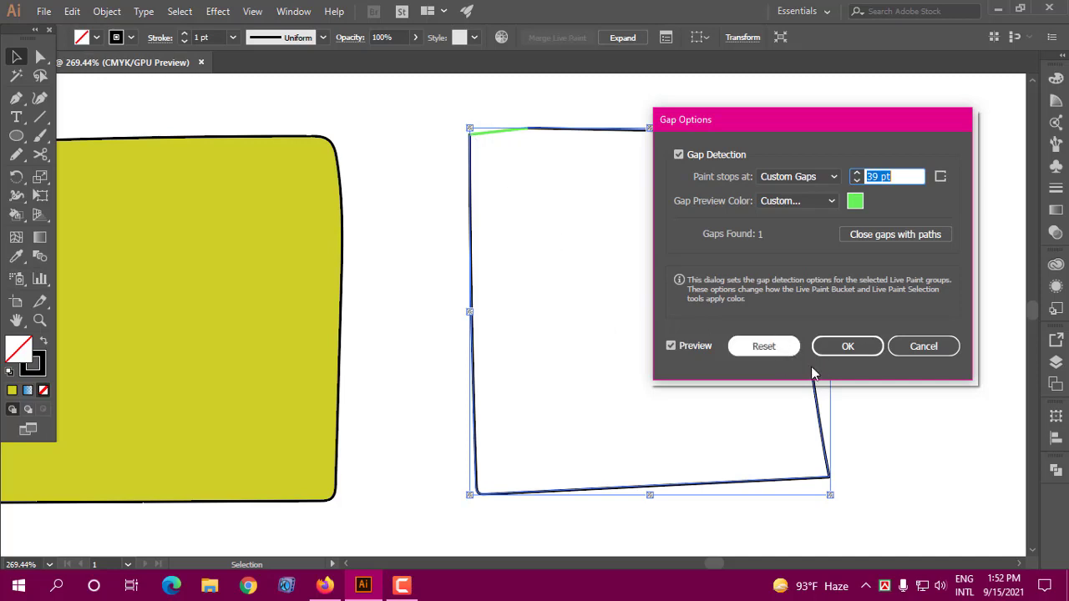
left_click(849, 347)
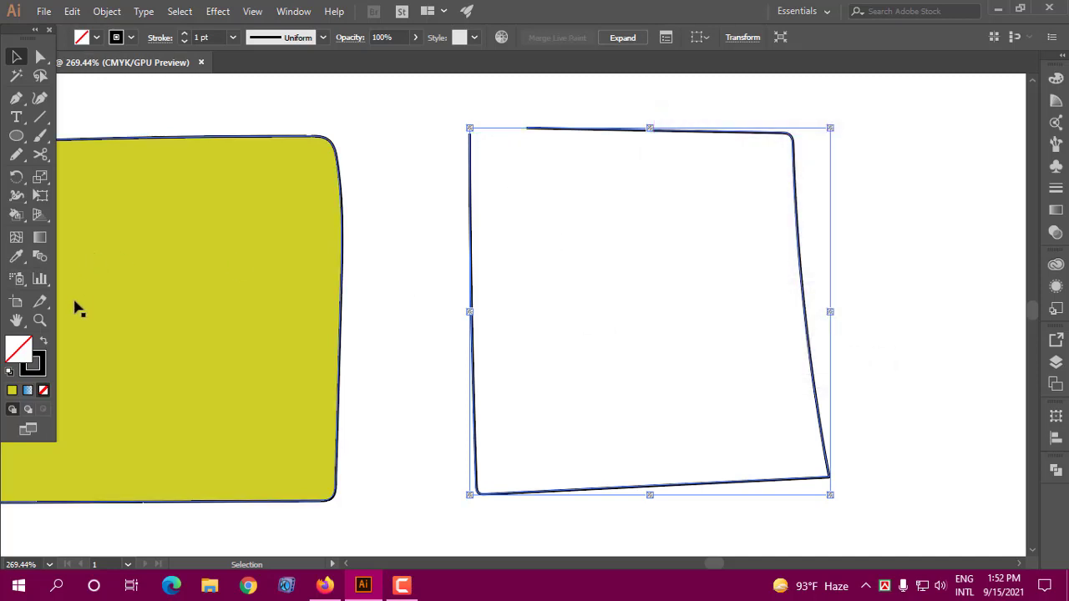
- Fill the fourth square dark blue with the Live Paint Bucket
left_click(39, 320)
scroll(478, 304, "down", 5)
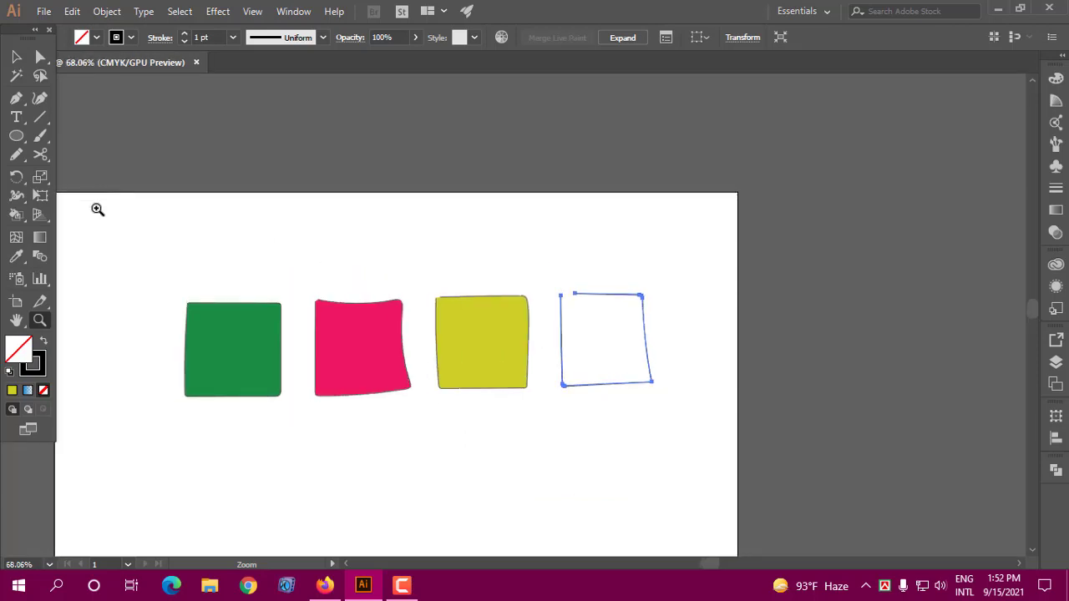
left_click(15, 215)
left_click(127, 234)
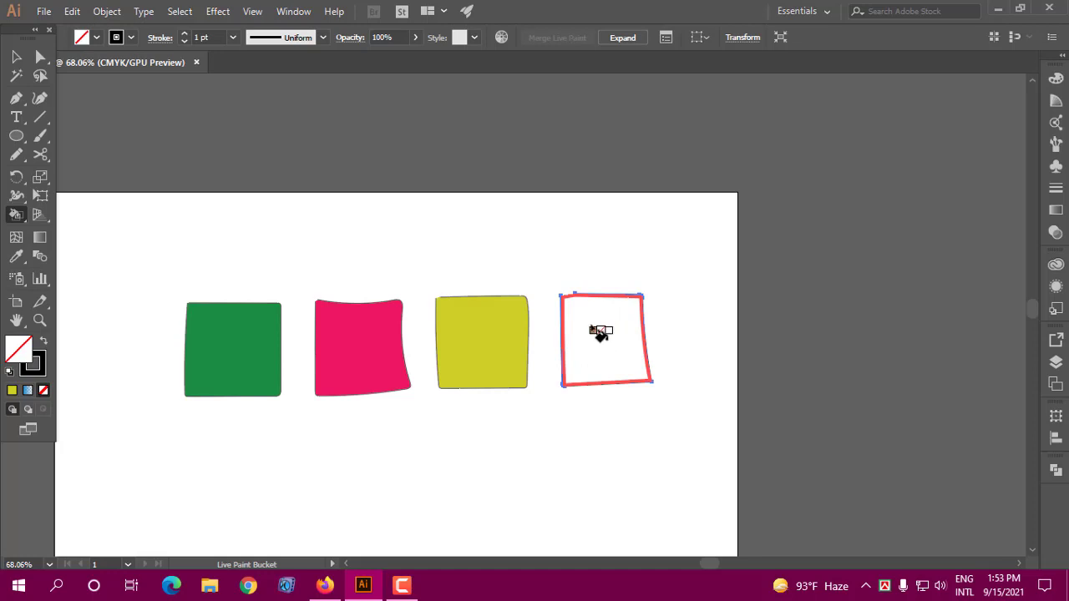
left_click(1055, 78)
left_click(982, 196)
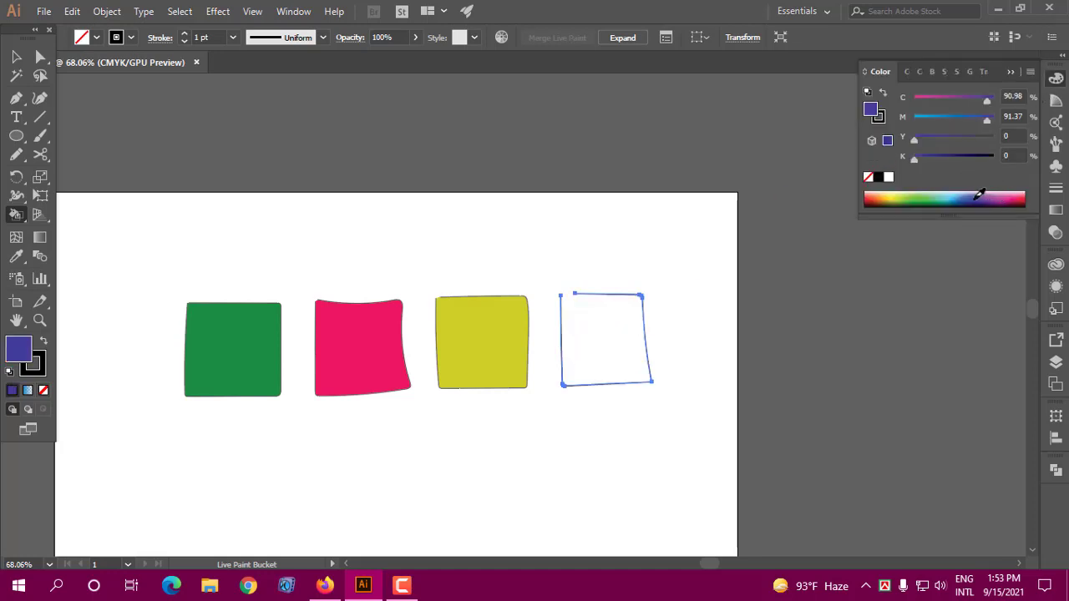
left_click(608, 346)
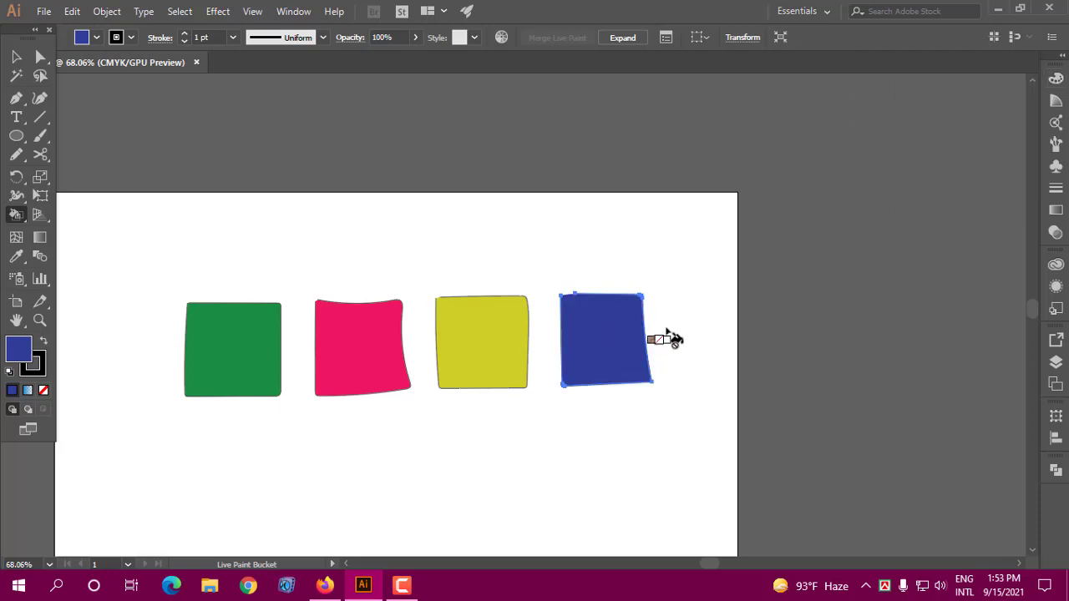
- Select all four coloured squares
left_click(15, 56)
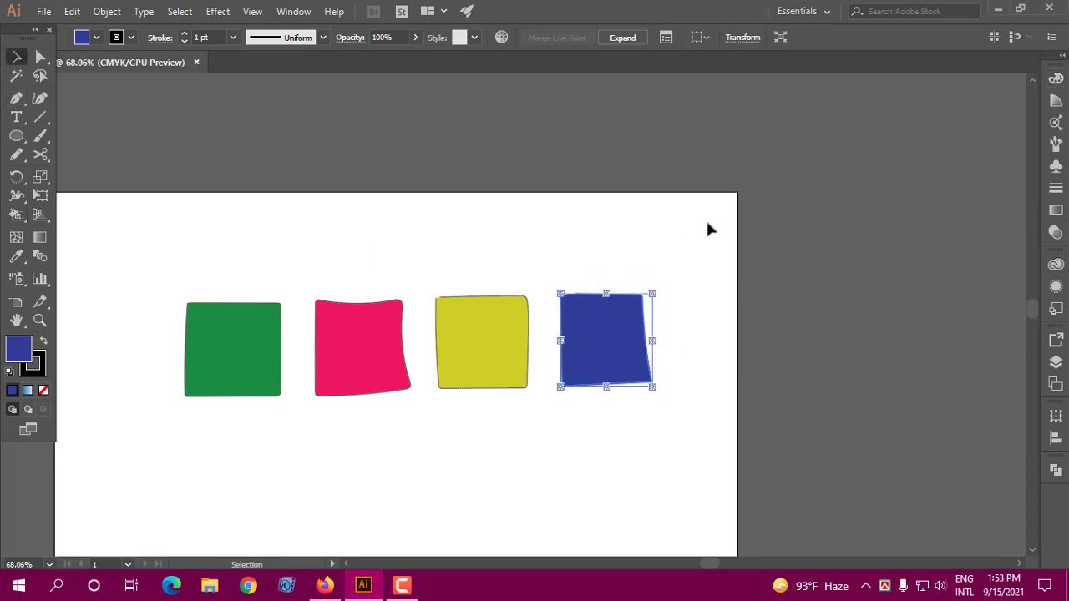
left_click_drag(569, 260, 641, 399)
left_click_drag(181, 272, 616, 367)
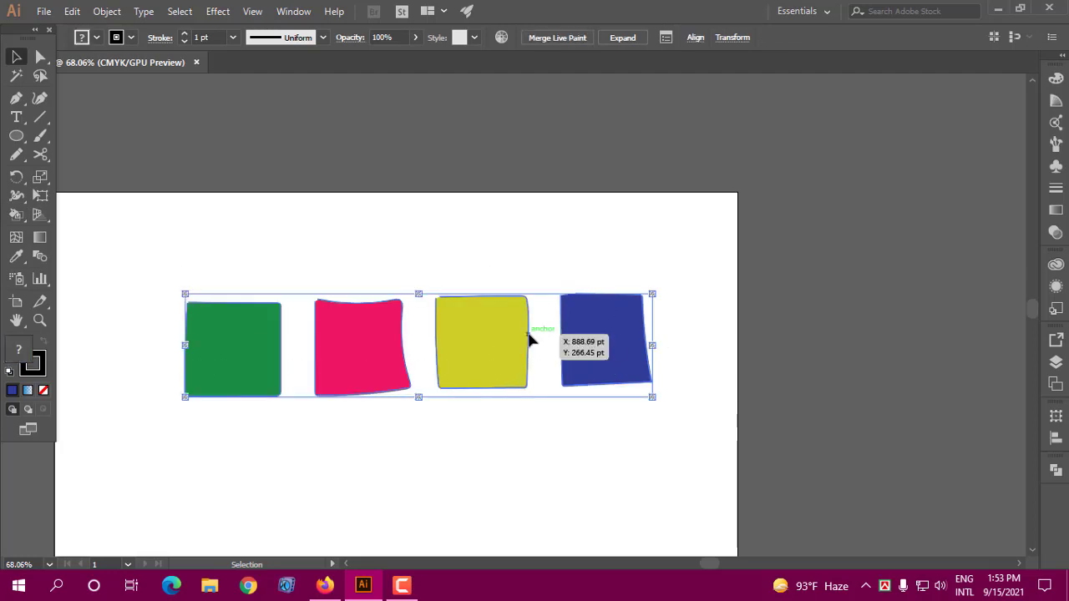
- Delete all four coloured squares from the artboard
left_click(39, 320)
left_click(300, 324, "alt")
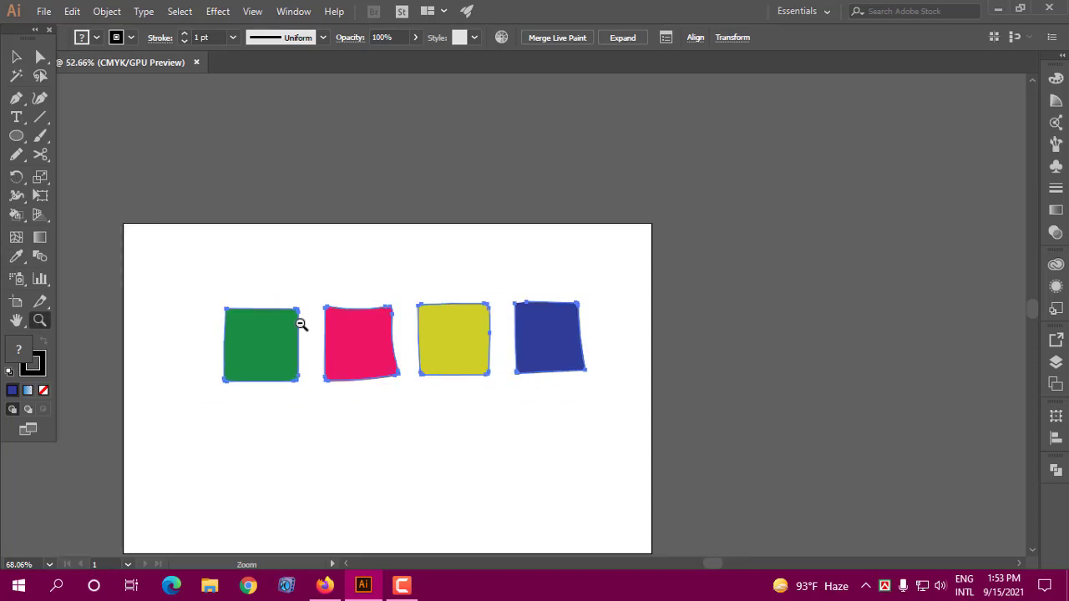
left_click(300, 324, "alt")
left_click(551, 235)
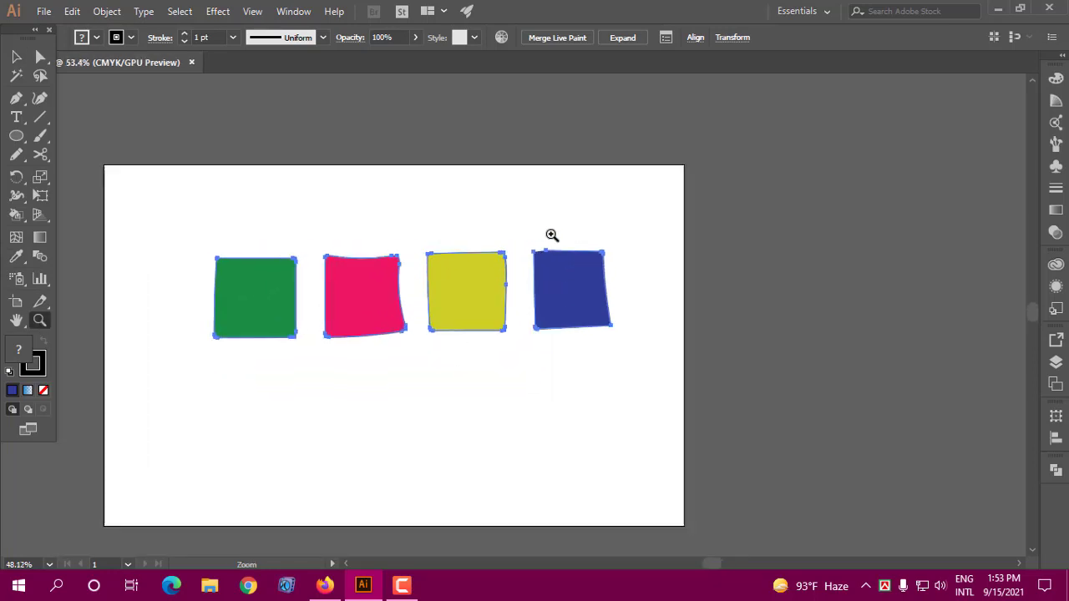
key("v")
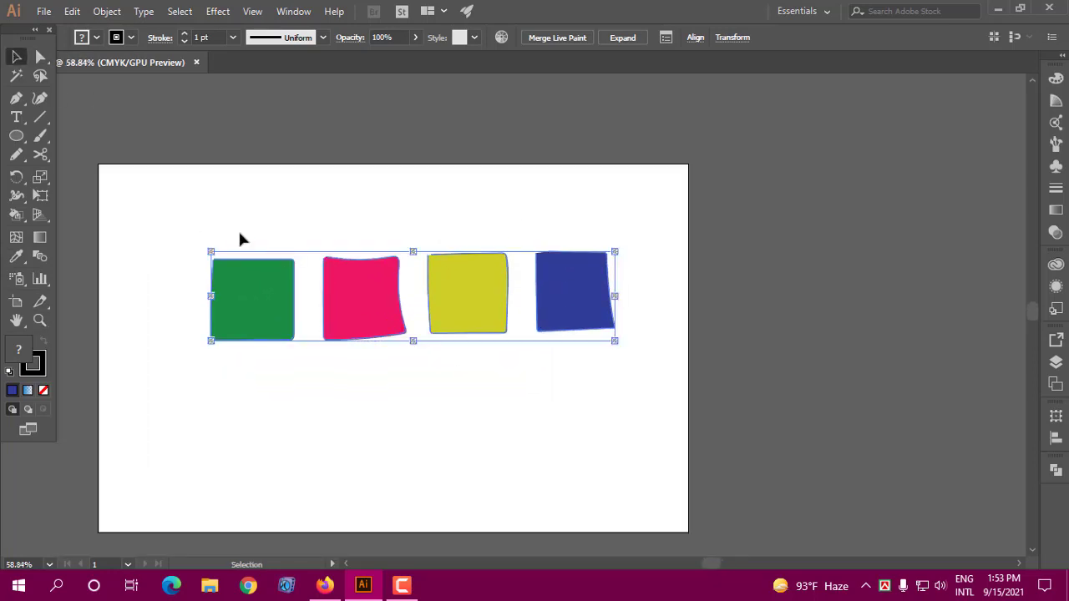
key("Delete")
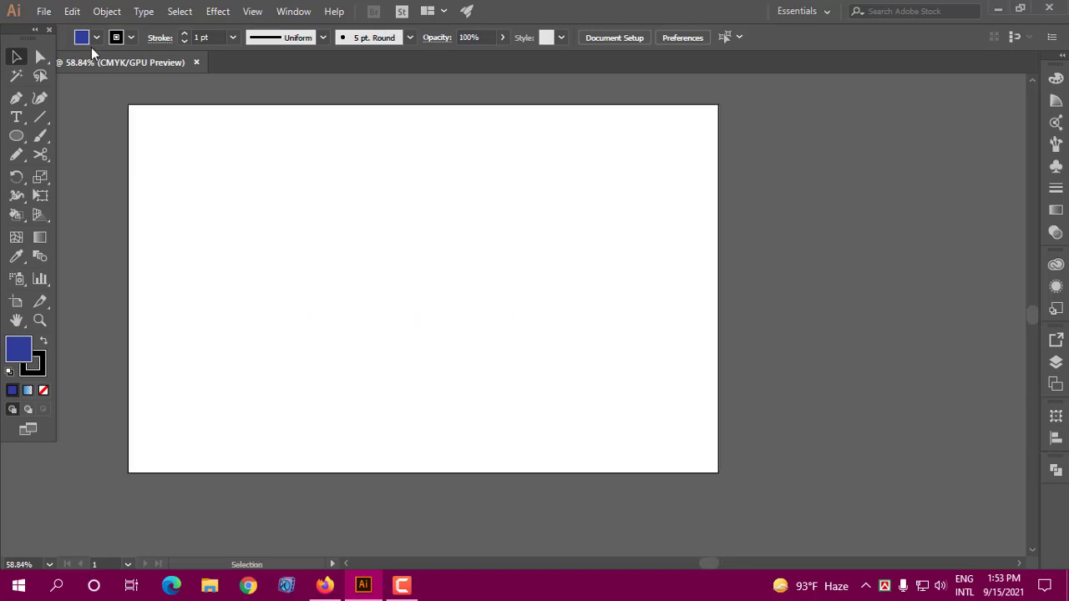
- Open and dismiss the Object menu, then zoom in on the empty artboard
left_click(106, 11)
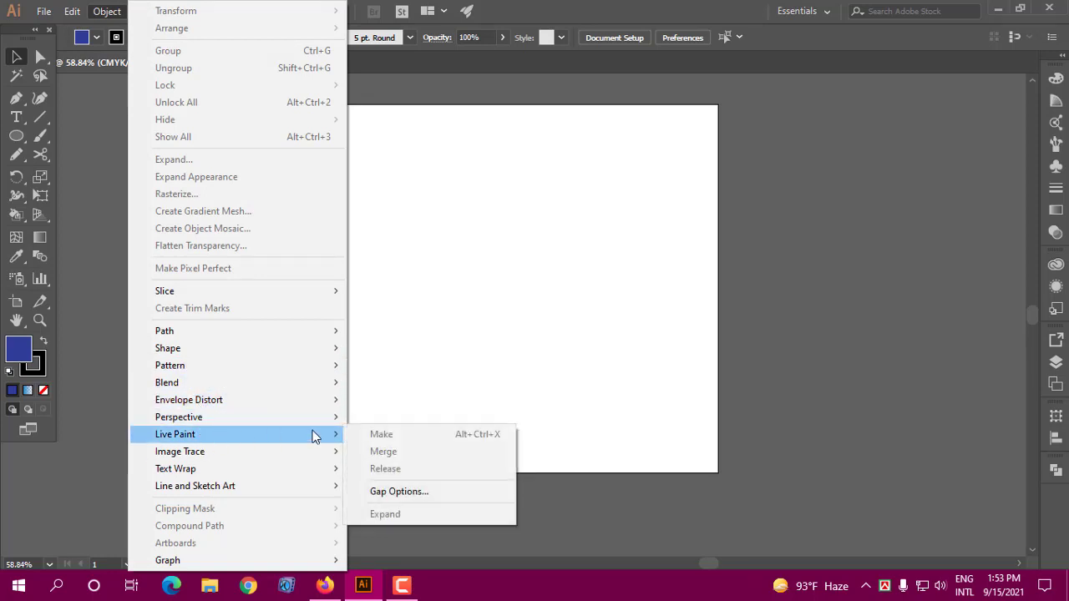
mouse_move(175, 434)
left_click(408, 244)
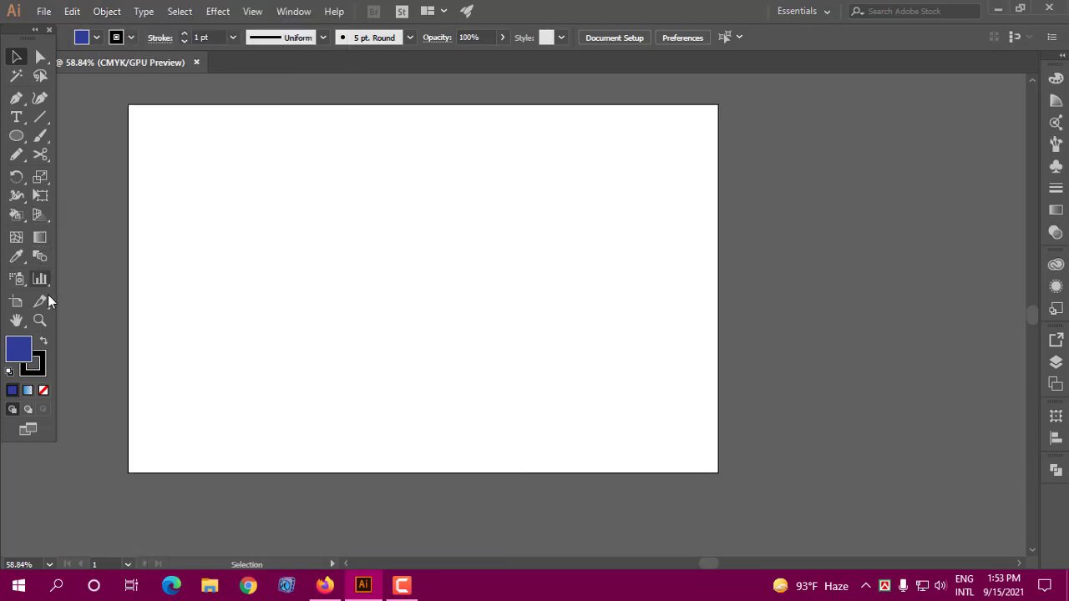
left_click(39, 320)
left_click_drag(300, 229, 338, 260)
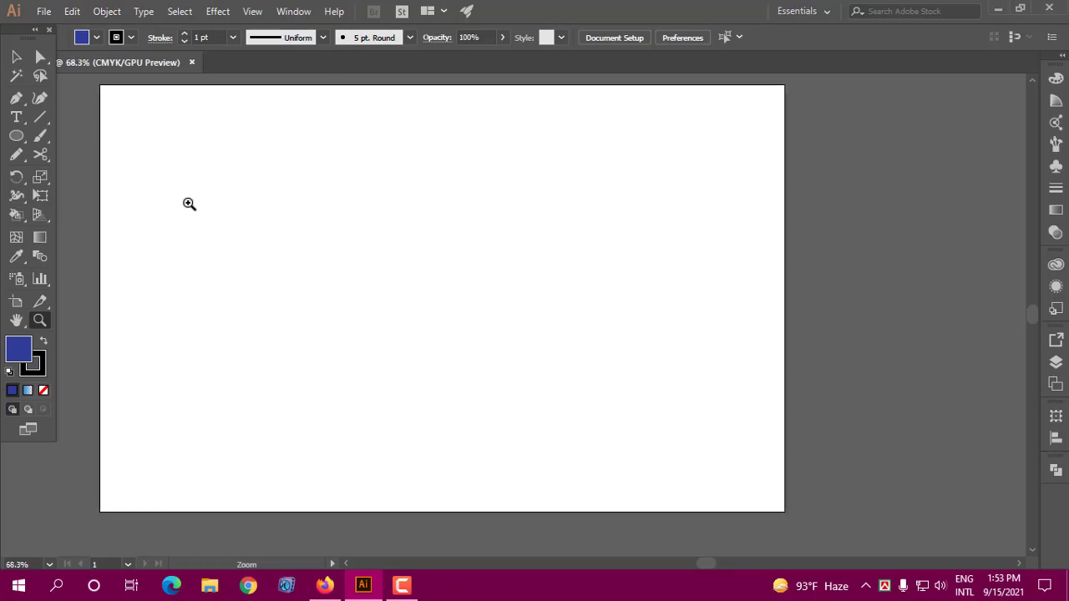
- Draw a 137.628 pt circle on the left of the artboard and set its fill to None
left_click(17, 136)
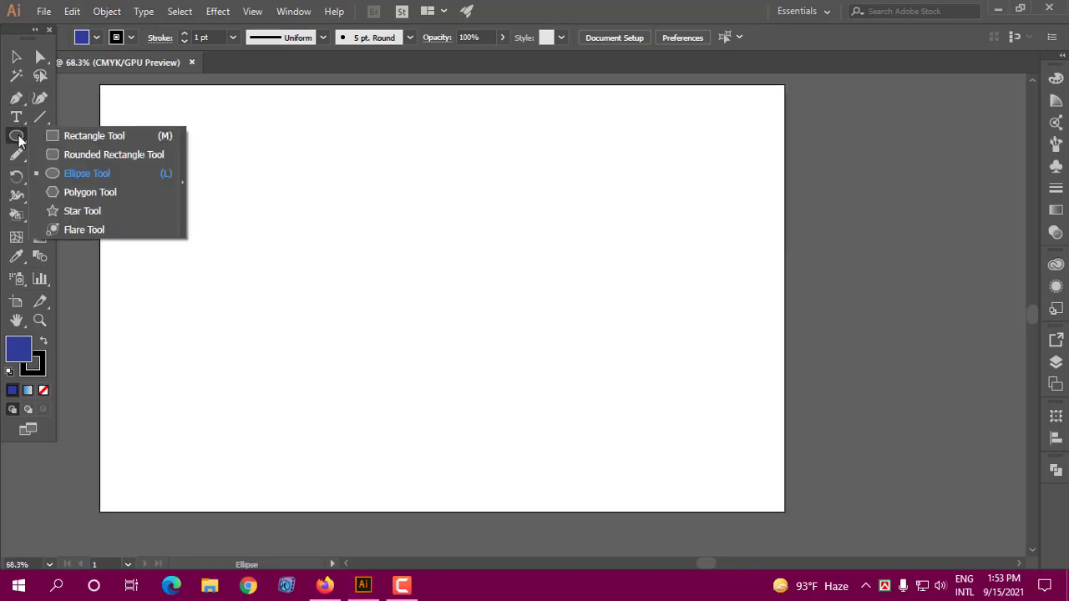
left_click(80, 173)
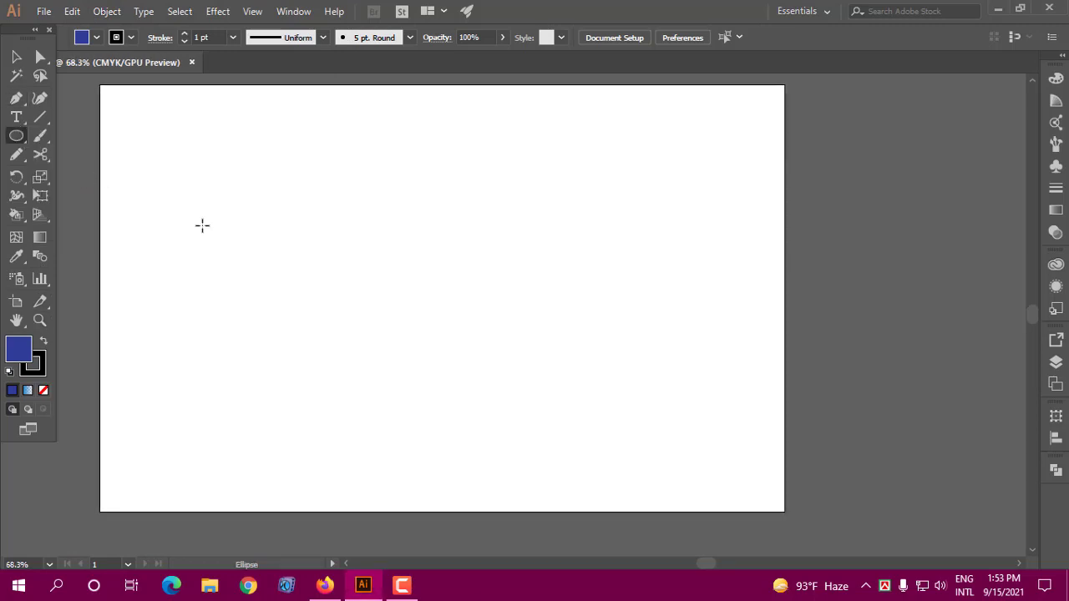
left_click_drag(268, 202, 341, 277)
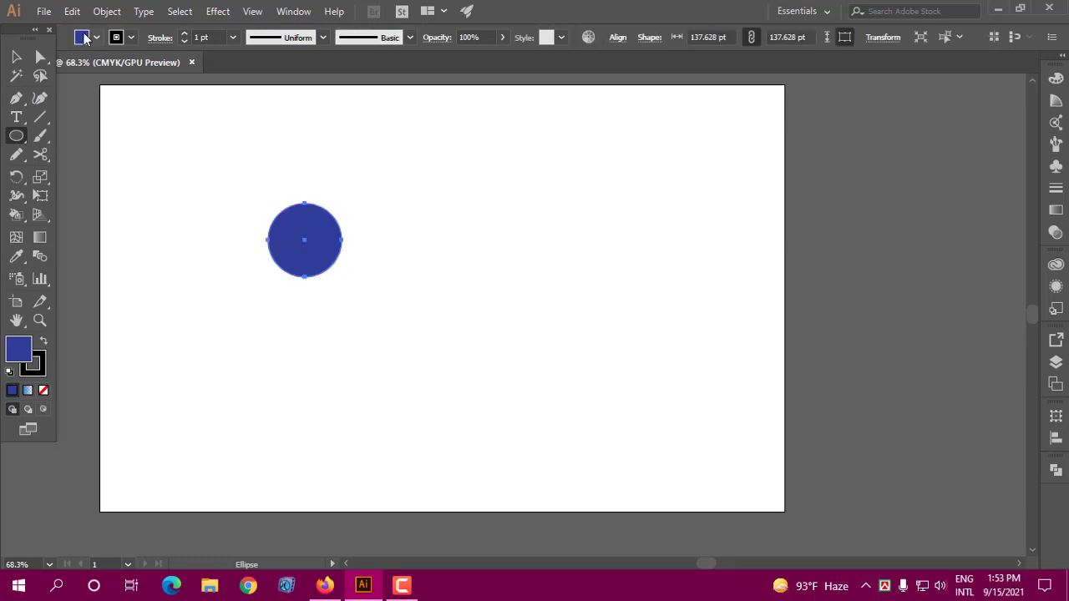
left_click(97, 37)
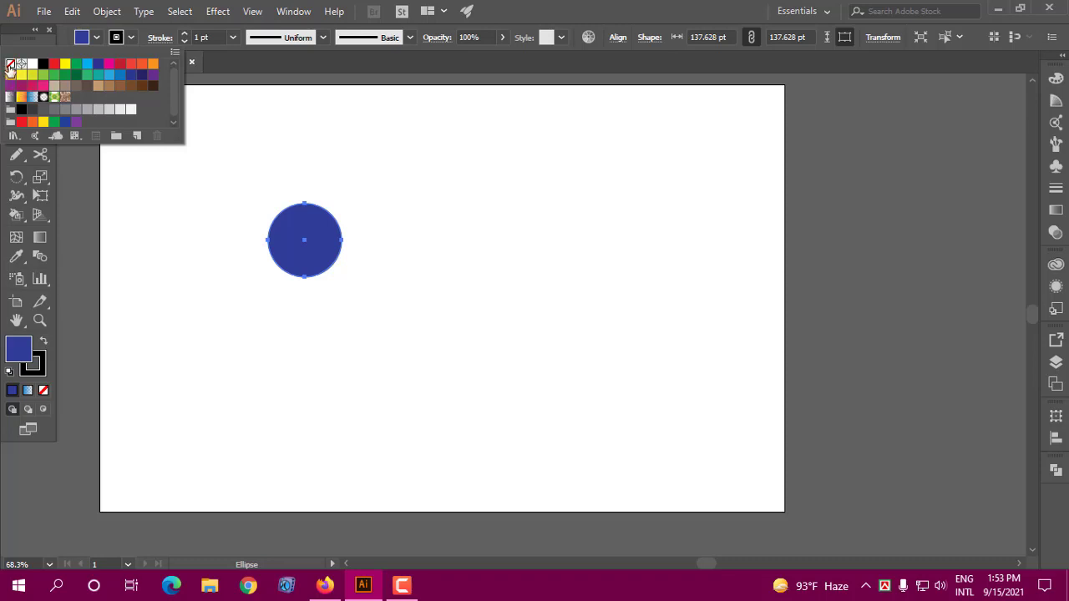
left_click(10, 65)
left_click(359, 223)
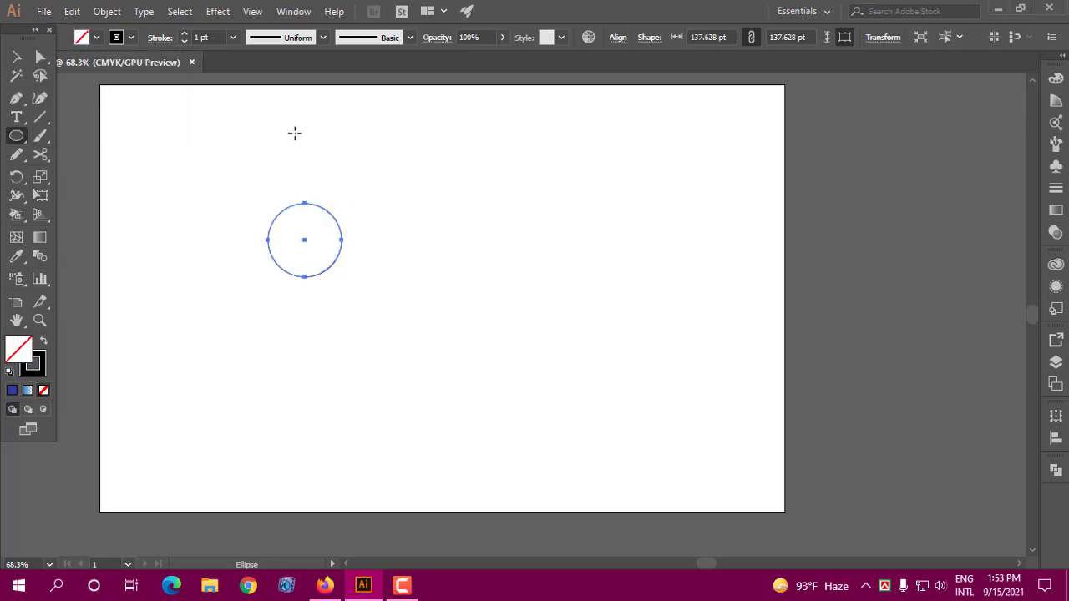
- Copy the circle to the right and repeat the copy, making a row of four overlapping circles
left_click(16, 56)
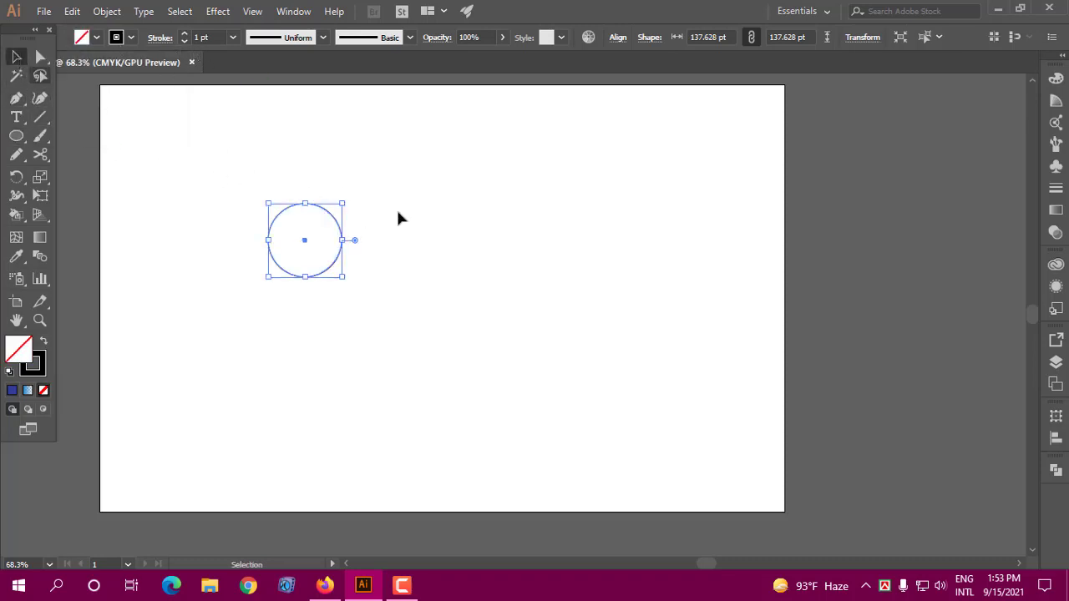
left_click(359, 238)
left_click(342, 241)
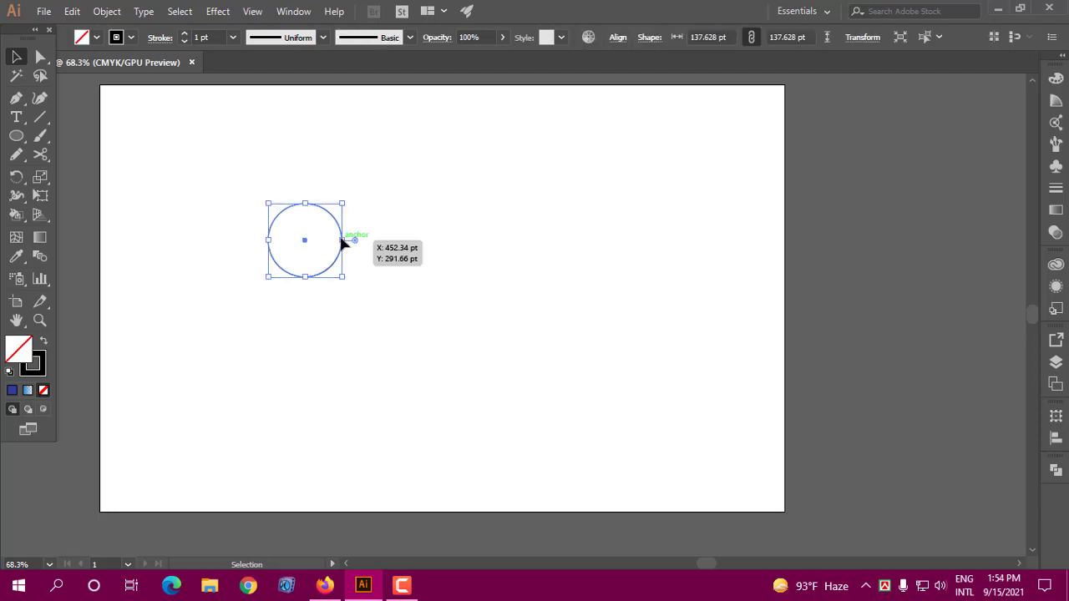
left_click_drag(341, 241, 395, 248)
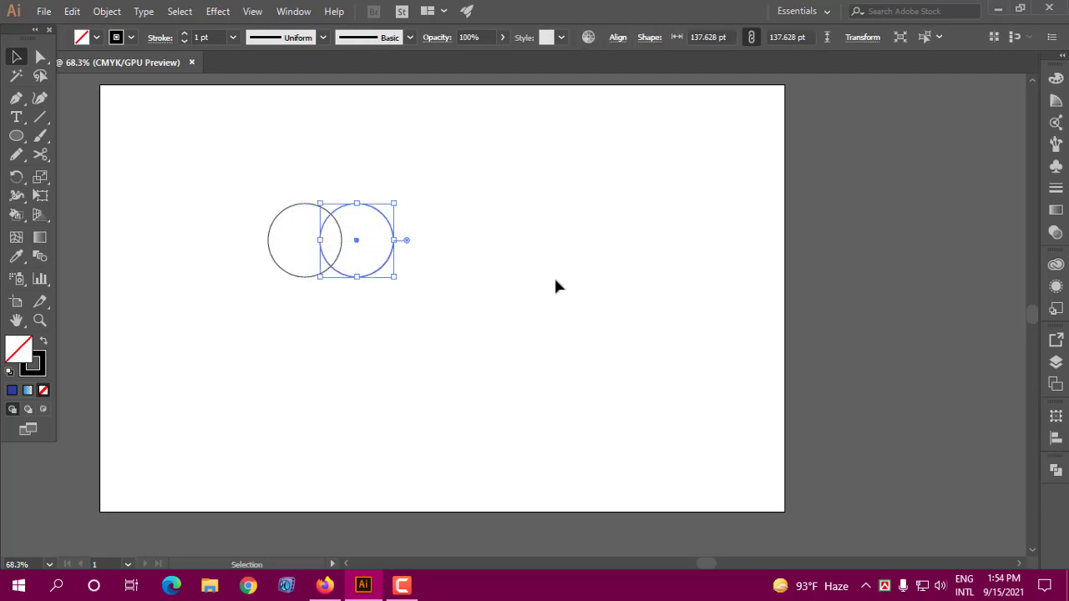
key("a")
key("ctrl+d")
key("ctrl+d")
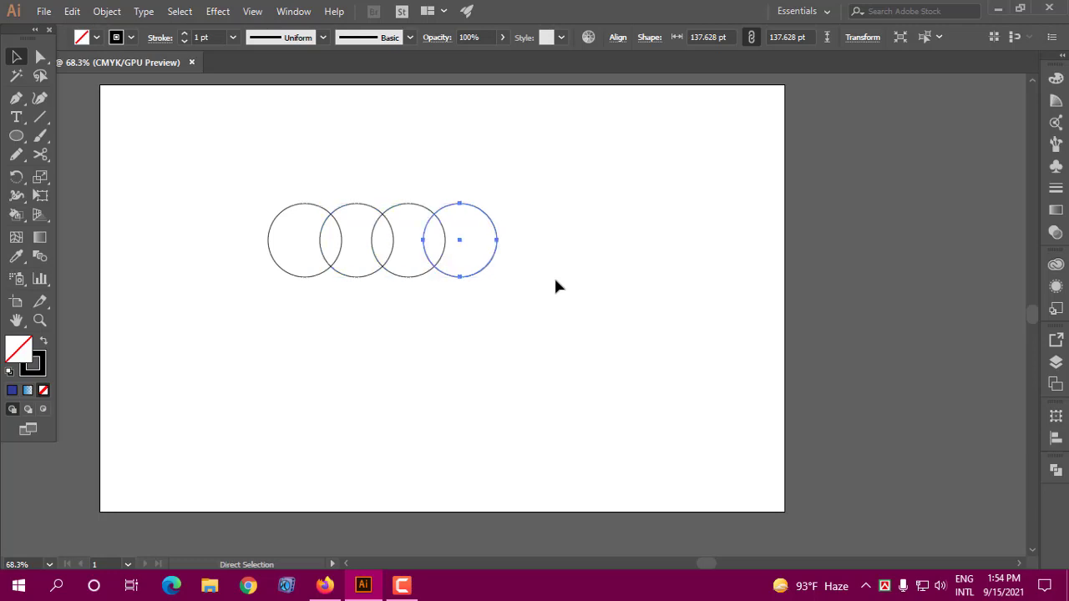
- Marquee-select all four circles
key("v")
left_click(588, 249)
left_click_drag(227, 177, 548, 271)
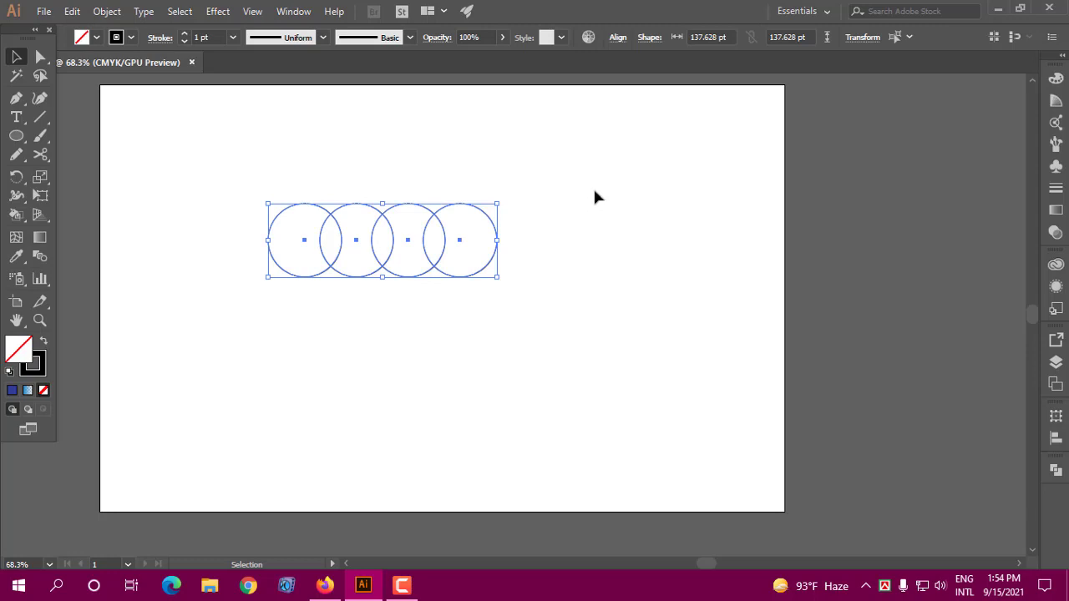
left_click_drag(23, 219, 114, 241)
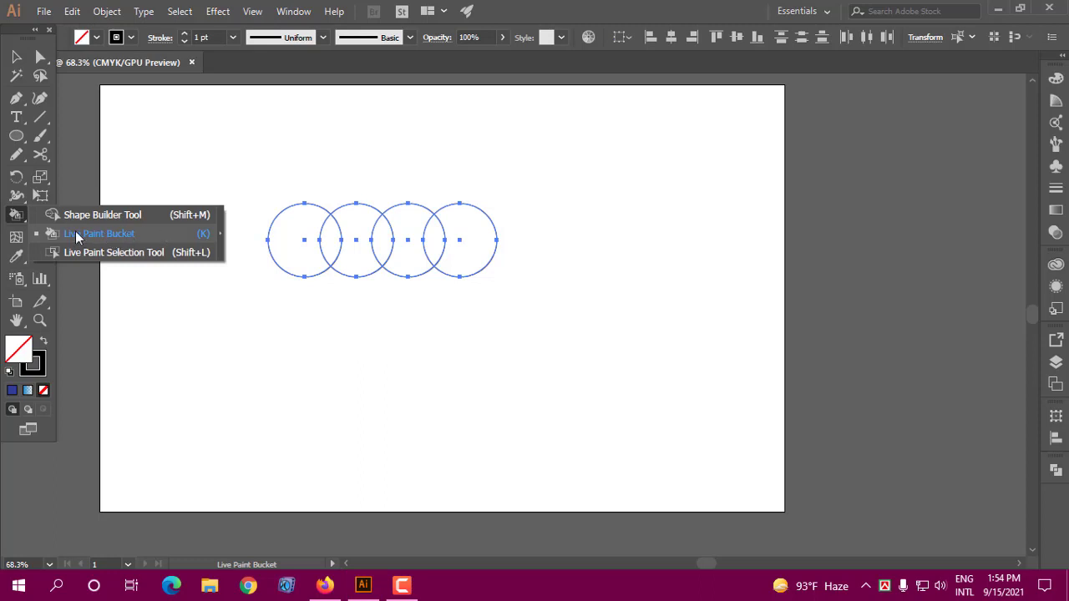
- Choose the Live Paint Bucket and pick a bright green in the Color panel
left_click(72, 238)
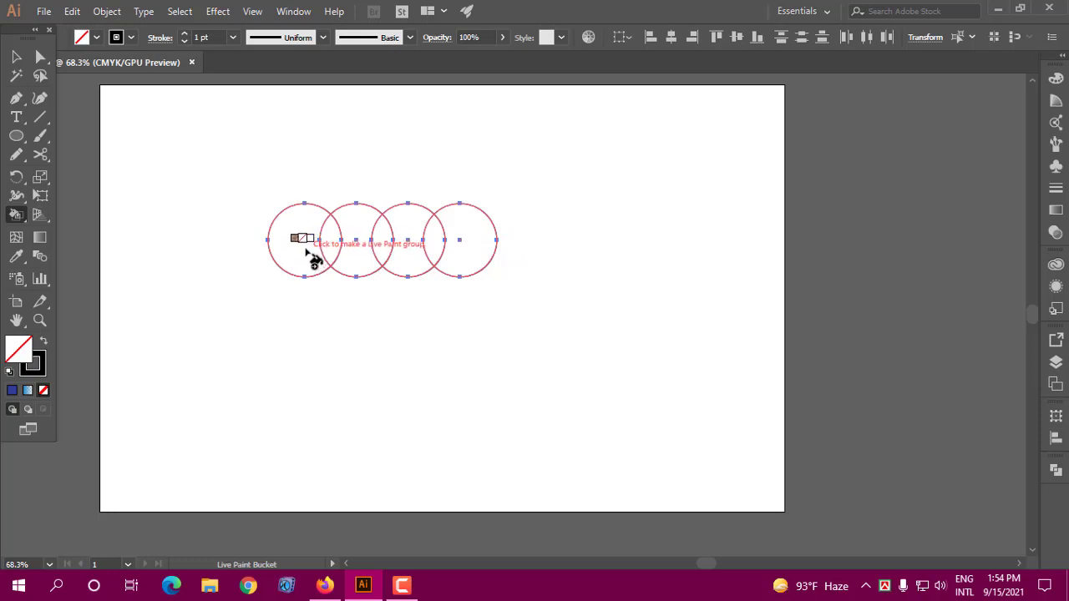
left_click(1055, 76)
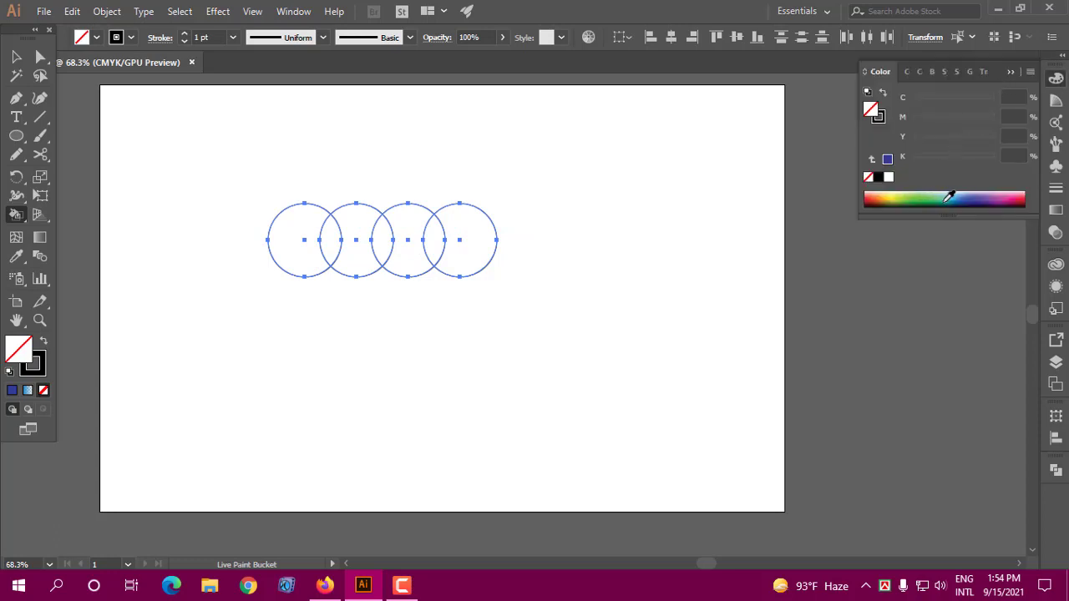
left_click(950, 197)
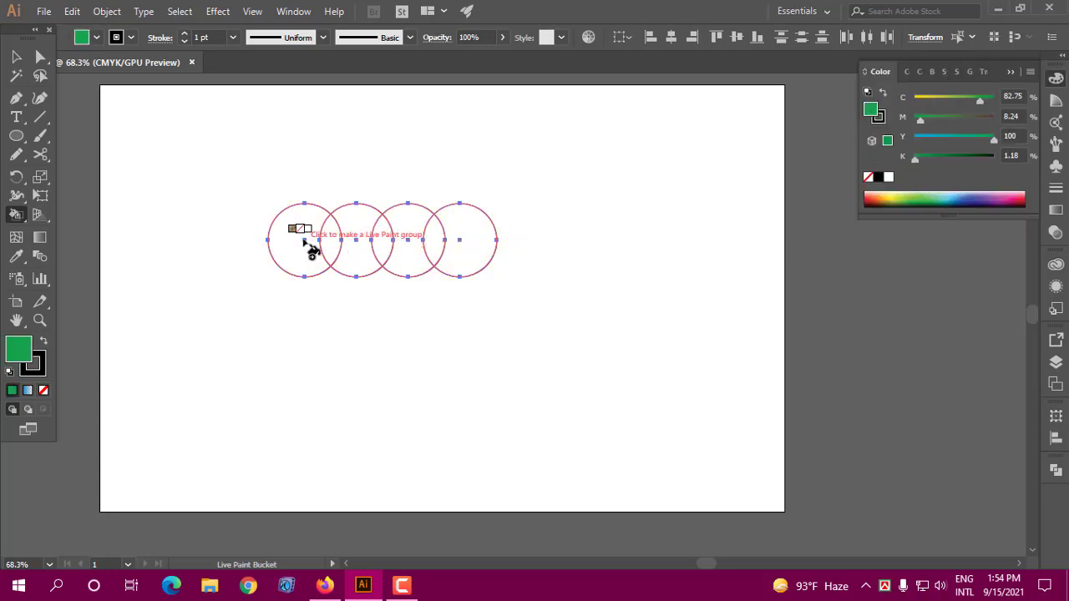
left_click(926, 194)
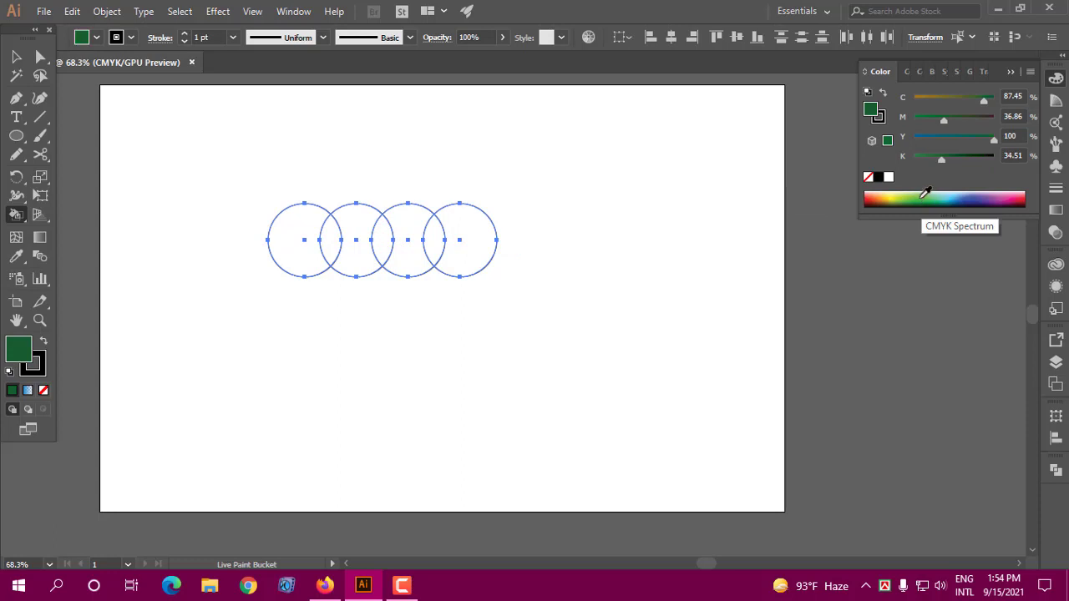
left_click(911, 195)
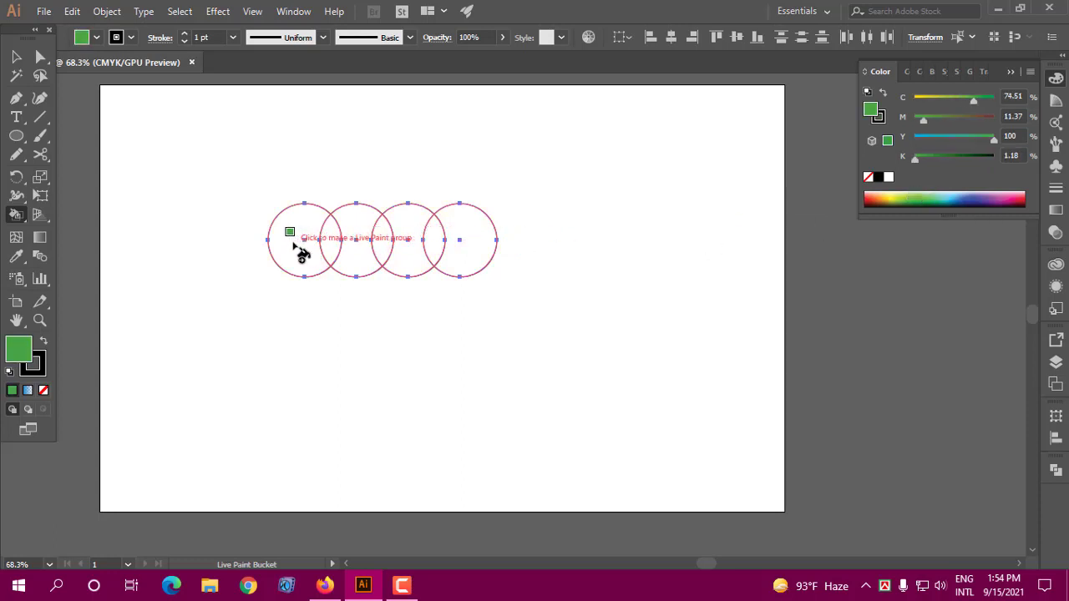
- Fill the four circles' non-overlapping crescents green, leaving the lens-shaped overlaps white
left_click(293, 245)
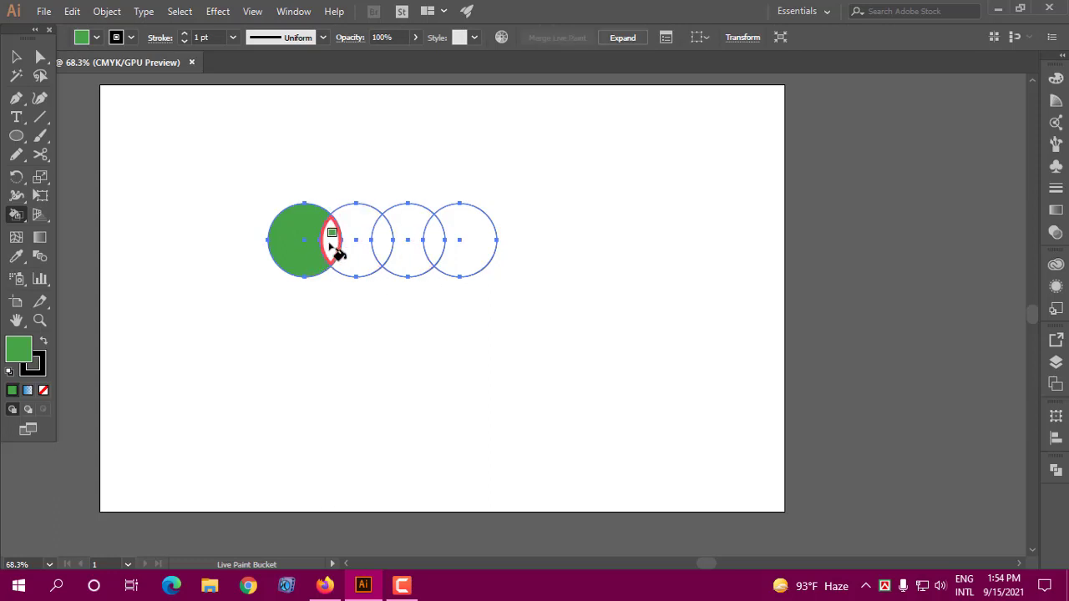
left_click(359, 247)
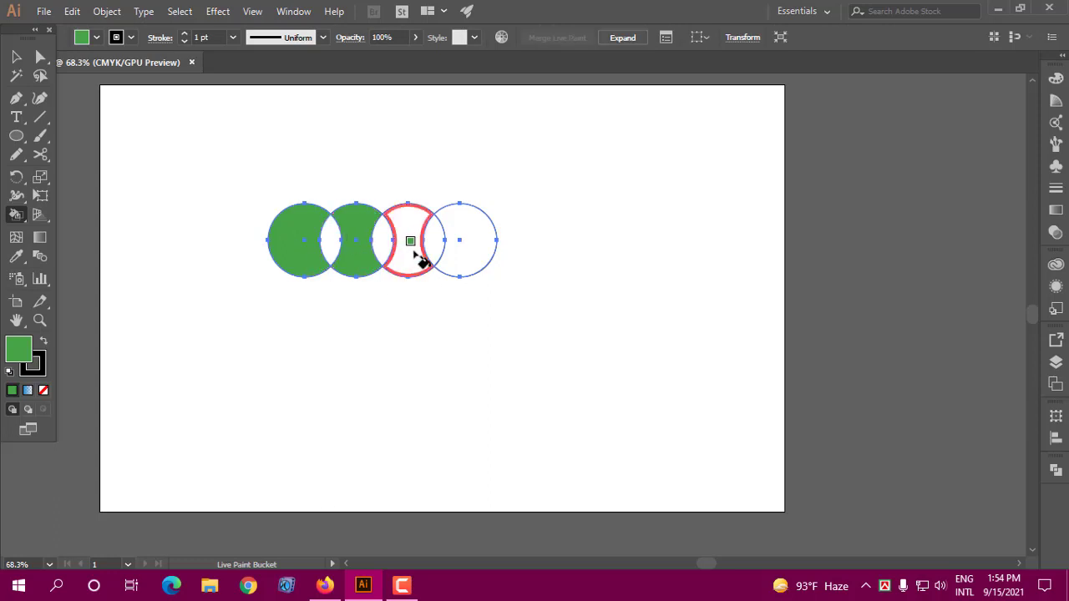
left_click(421, 252)
left_click(475, 251)
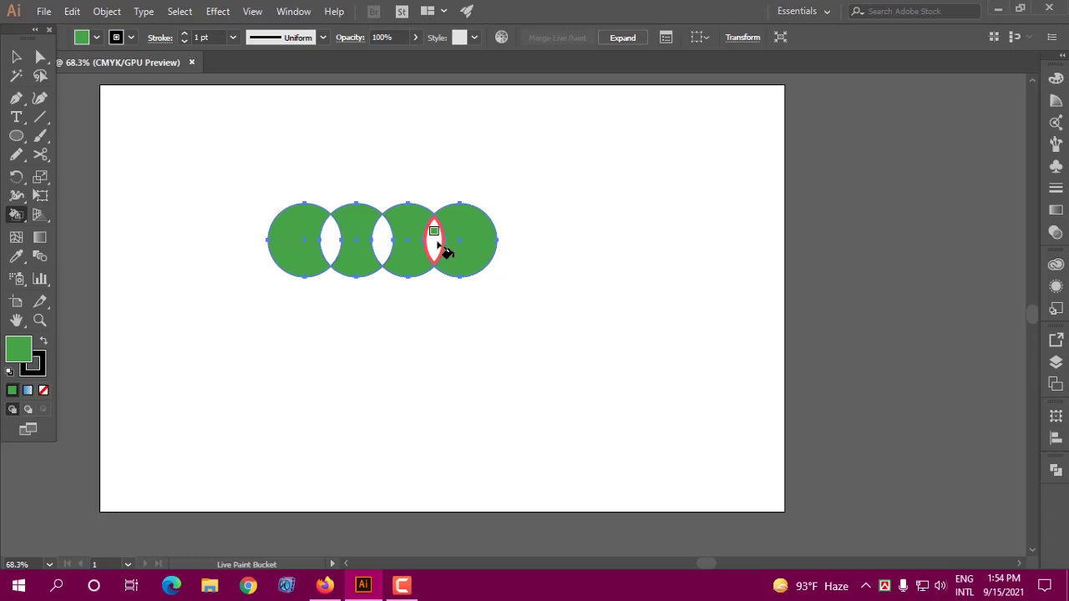
- Undo the green Live Paint fills, restoring the four plain circle outlines
left_click(16, 56)
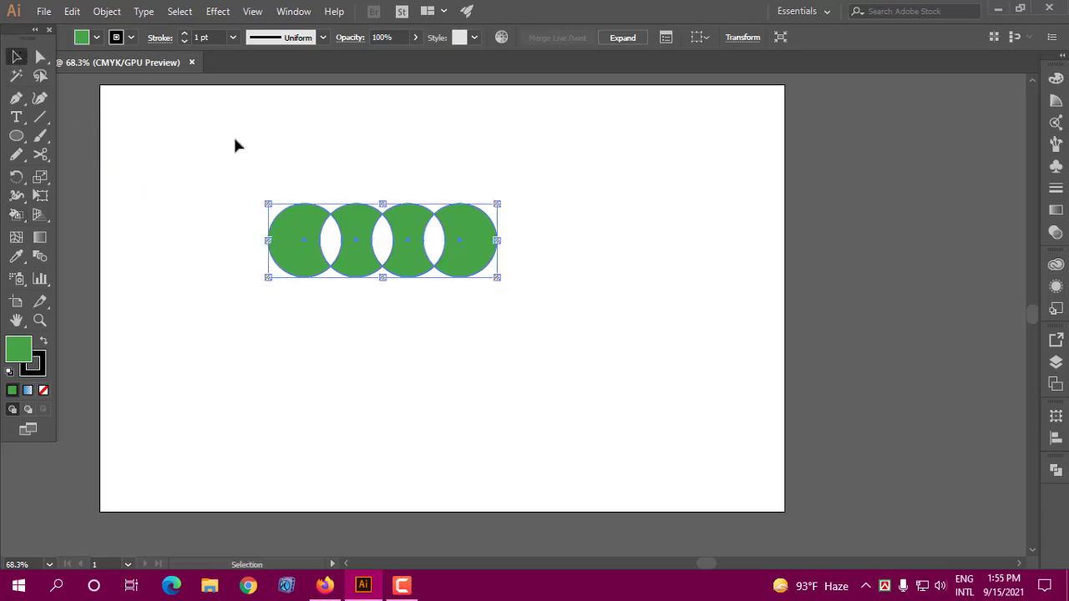
left_click(560, 227)
key("a")
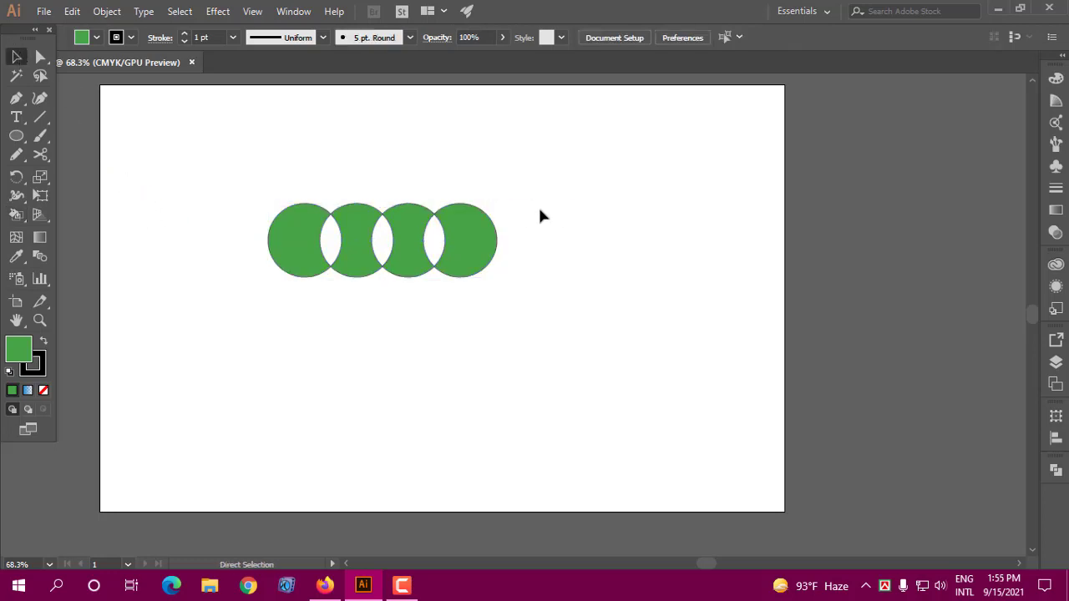
key("ctrl+z")
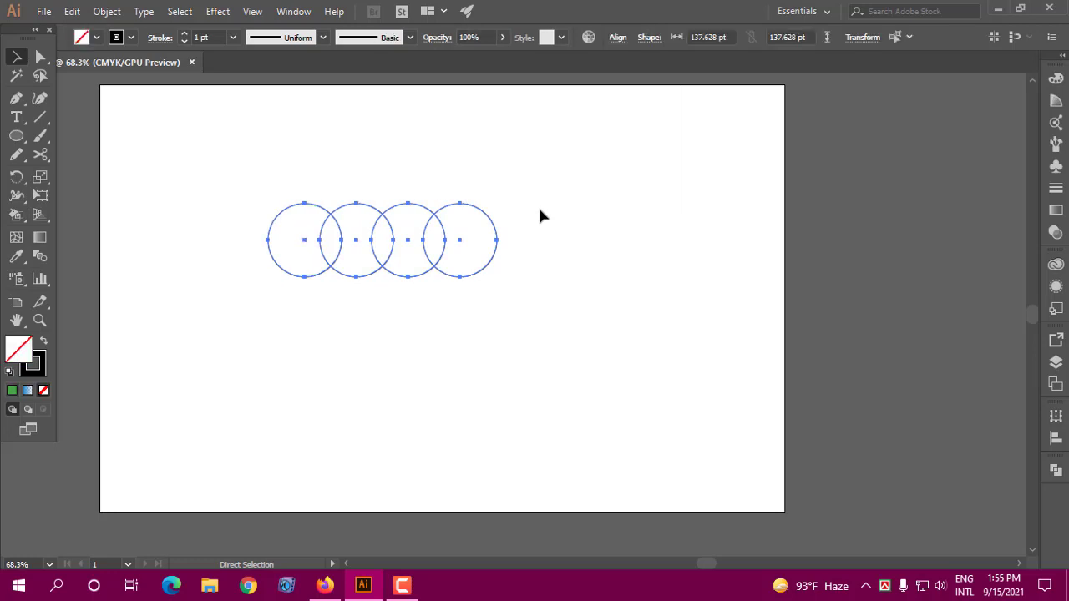
key("v")
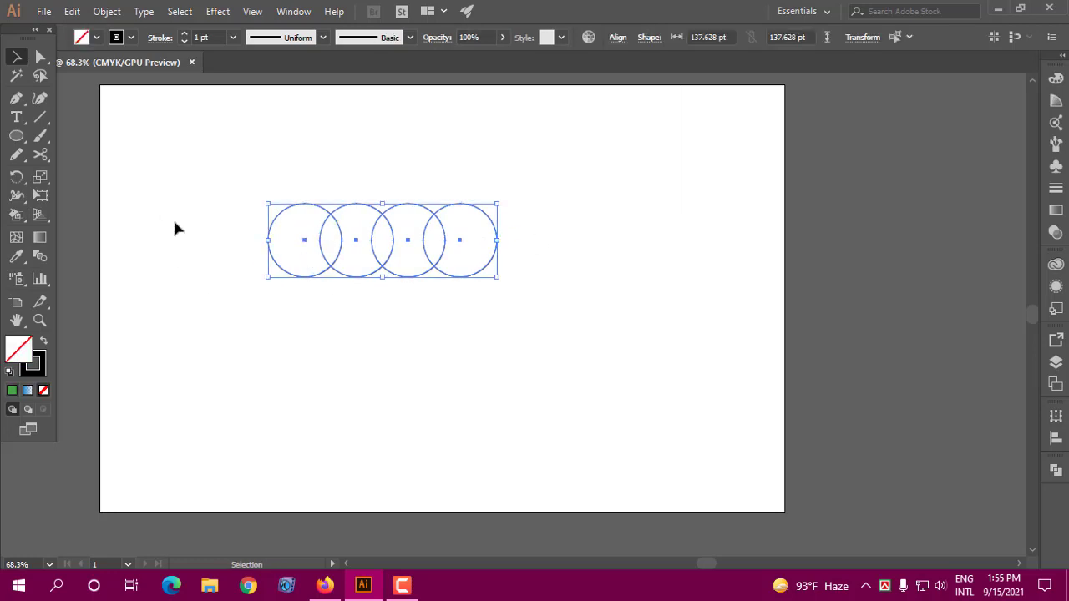
left_click(16, 215)
left_click_drag(16, 215, 103, 234)
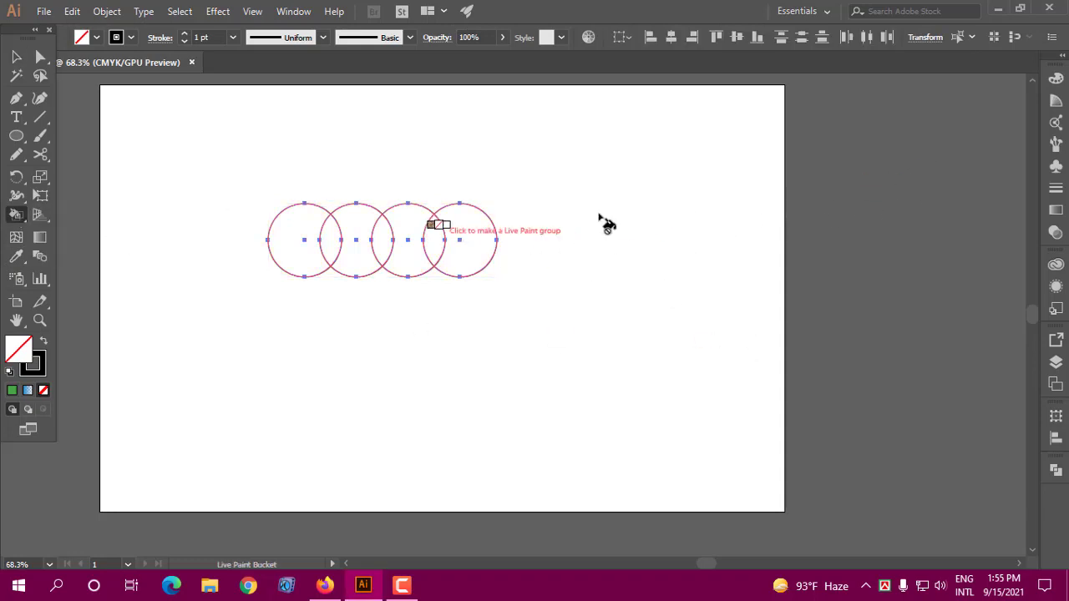
- Show the Swatches panel beside the artboard and pick the green swatch as fill
left_click(293, 12)
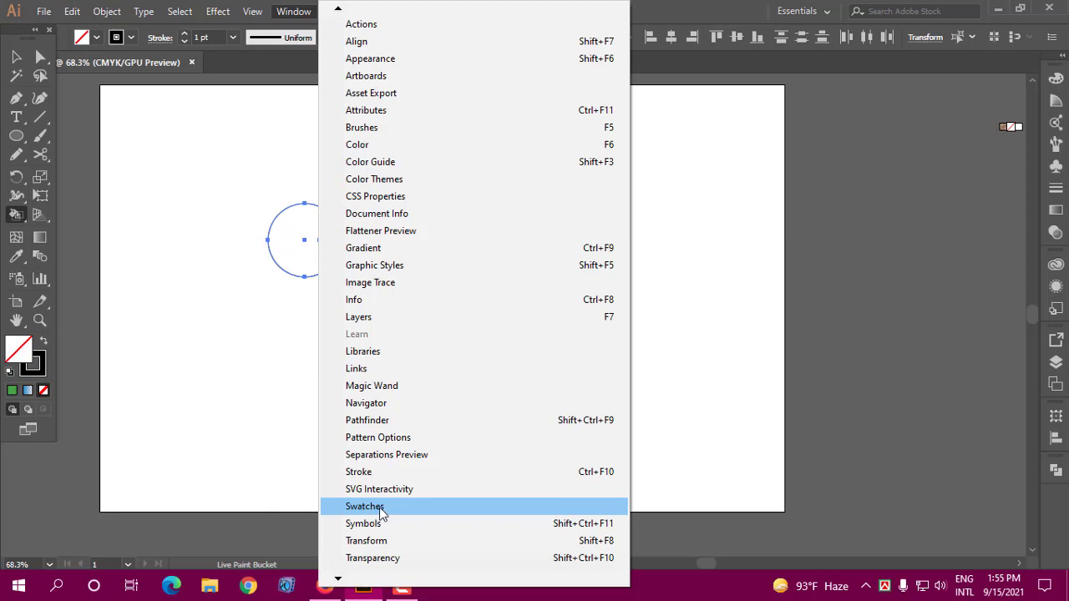
left_click(365, 506)
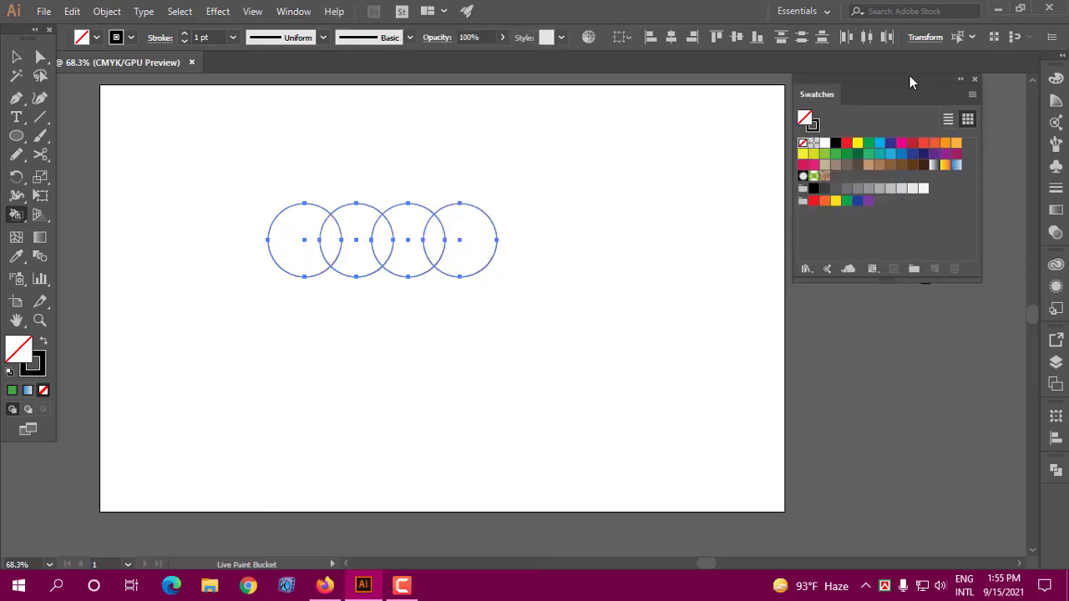
left_click_drag(909, 81, 917, 98)
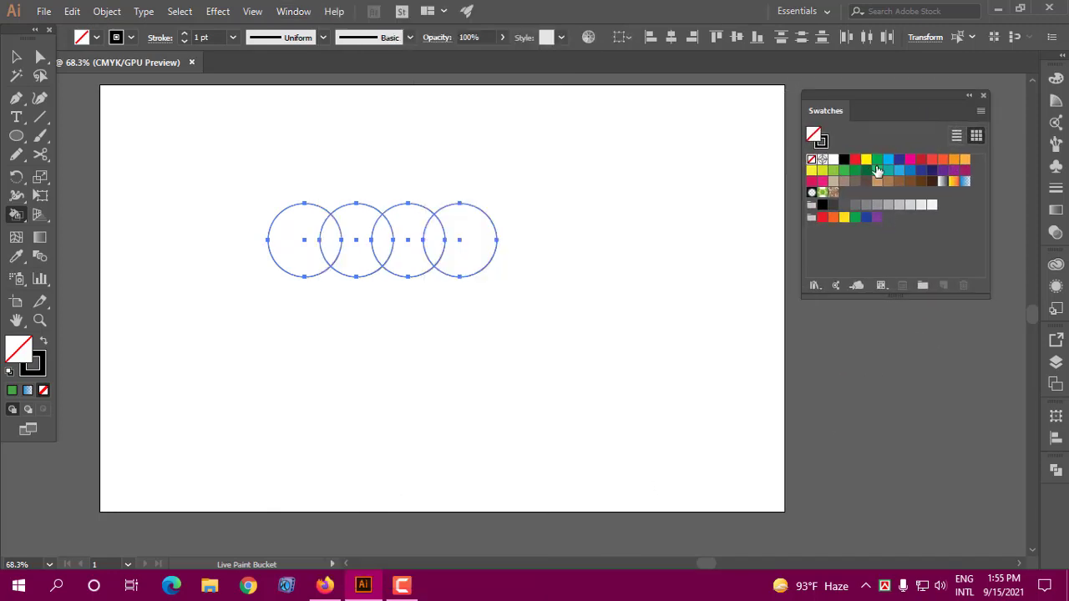
left_click(876, 173)
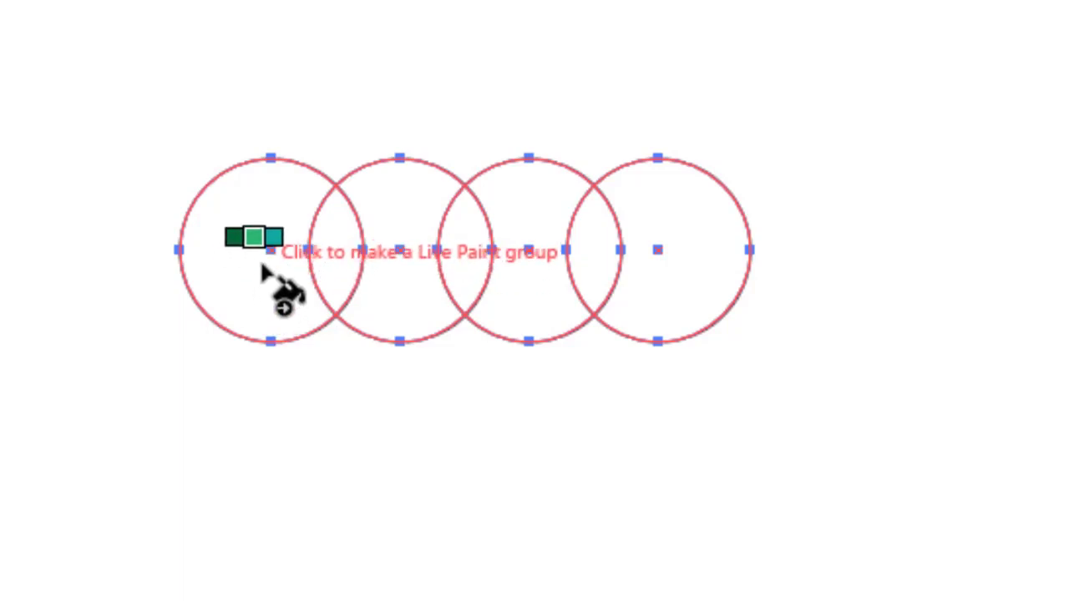
- Live Paint the first circle green, the lens overlap navy, and the second circle and middle overlap purple
left_click(262, 269)
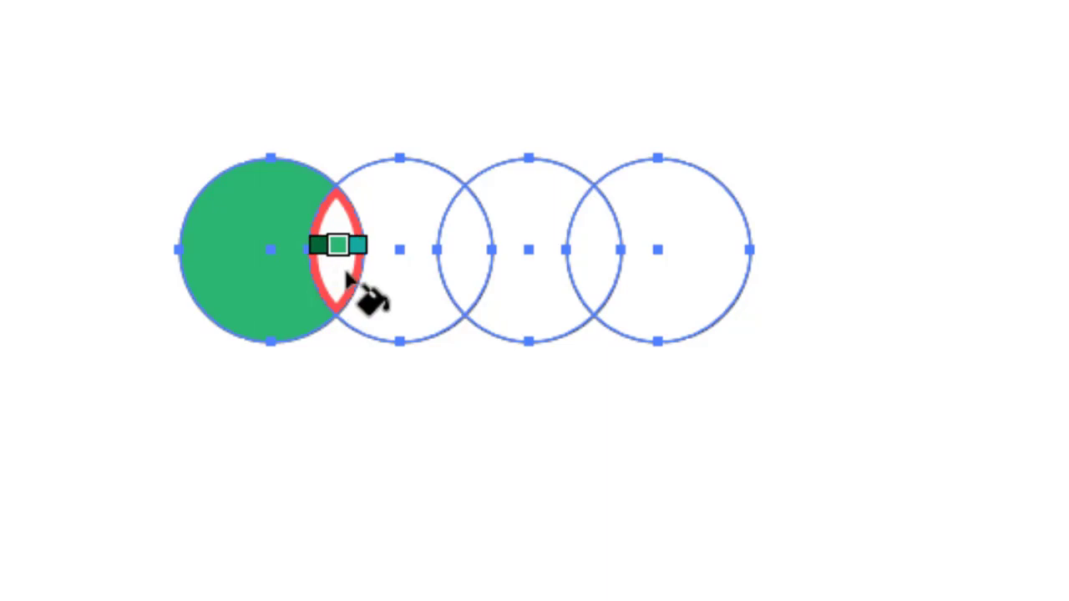
key("Right")
key("Right")
key("Right")
key("Right")
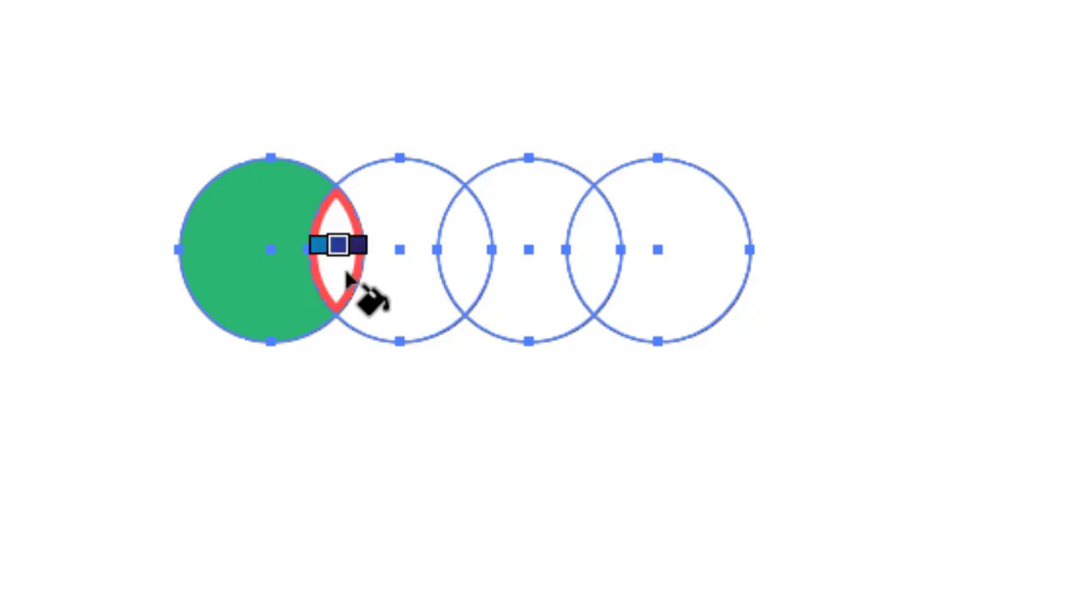
key("Right")
left_click(345, 273)
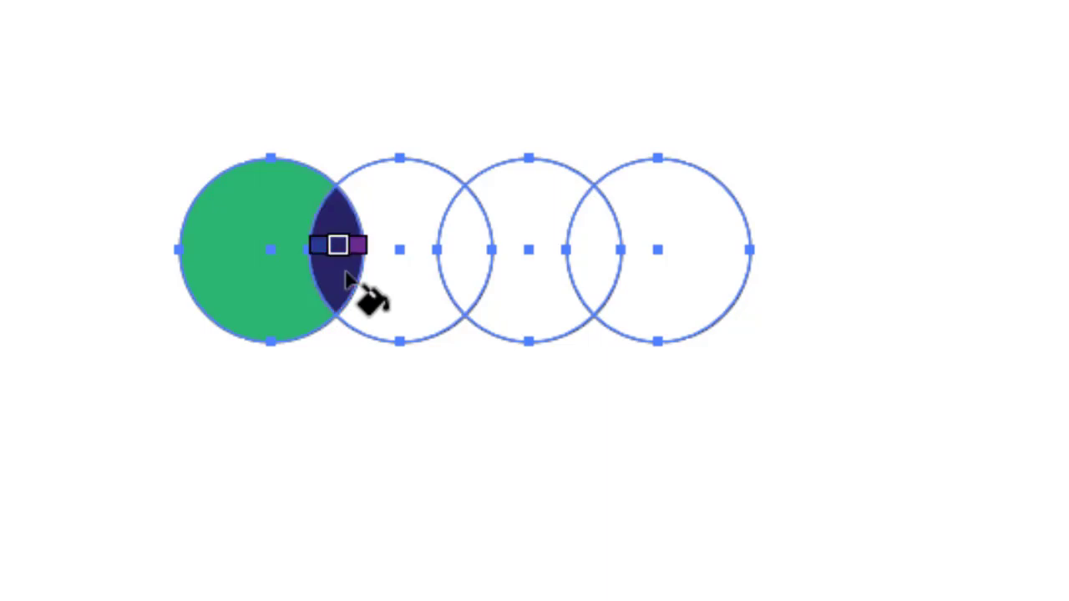
key("Right")
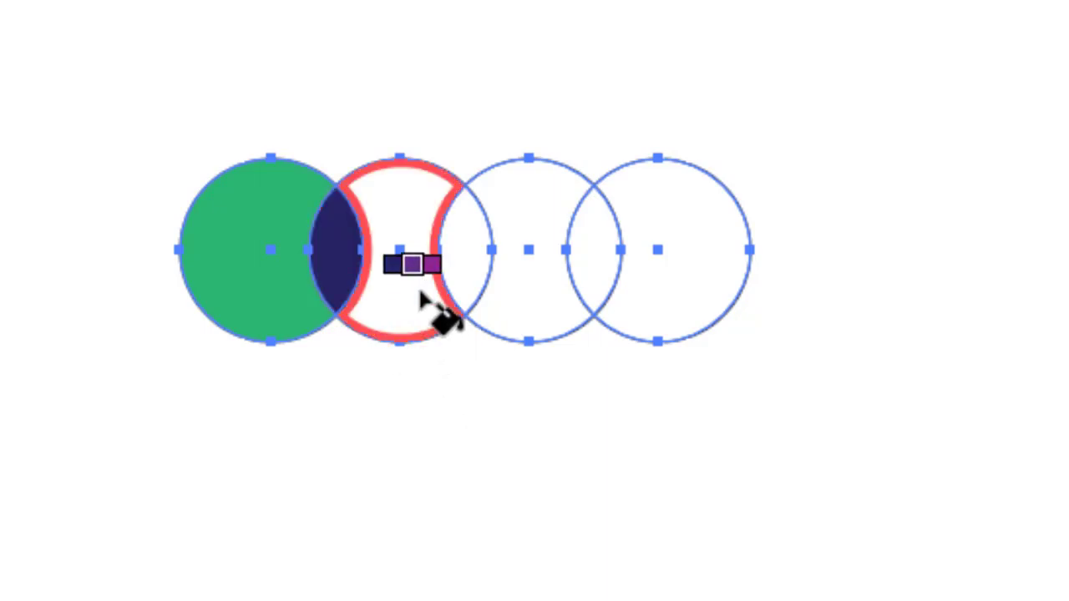
left_click(422, 298)
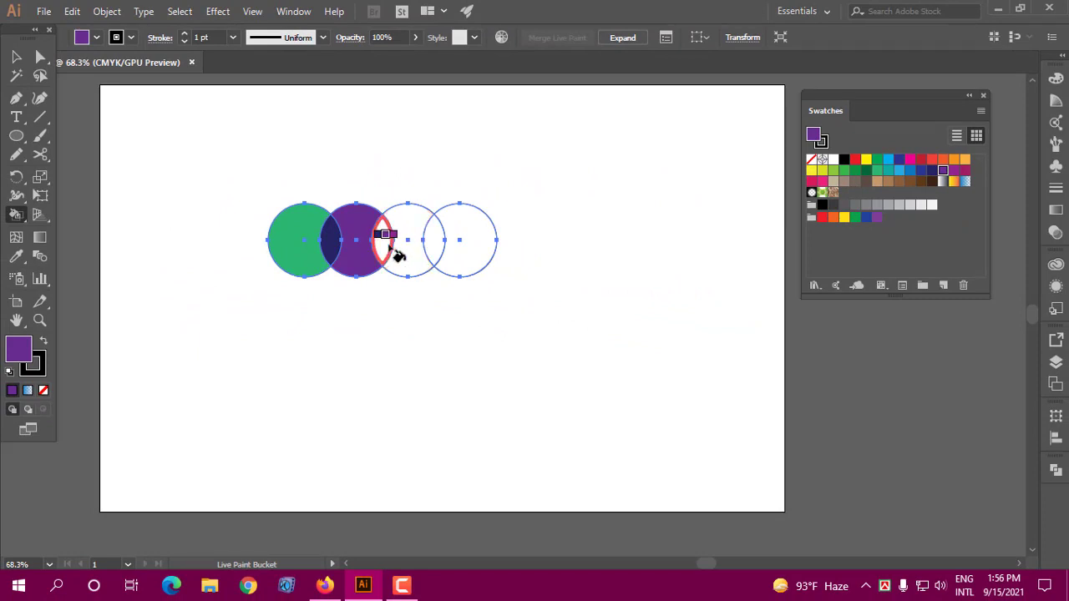
left_click(386, 245)
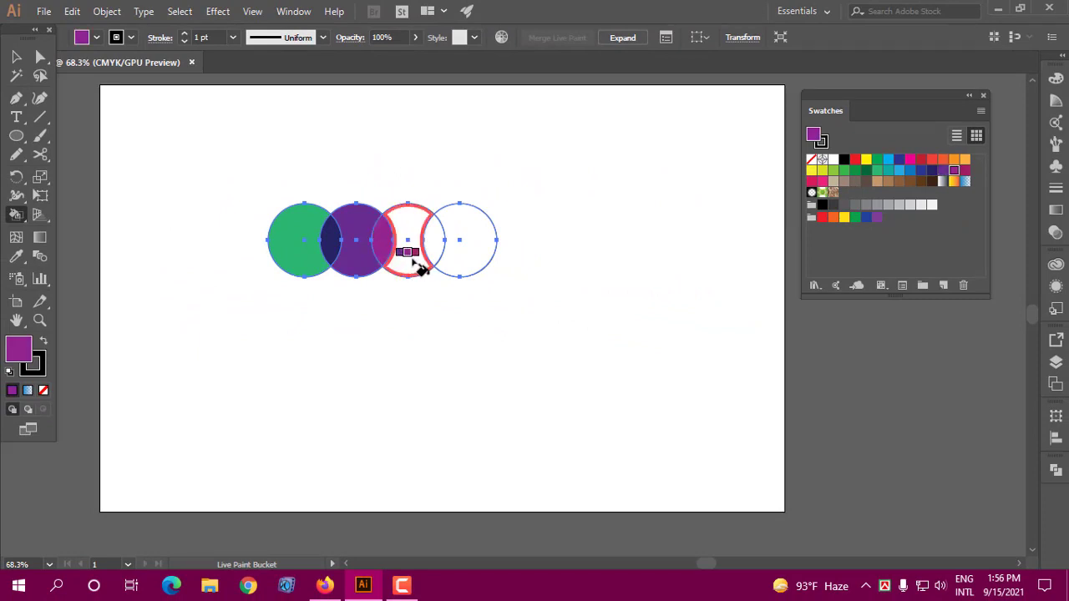
- Paint the third circle pink-red, its overlap beige and the fourth circle brown, then deselect
key("Right")
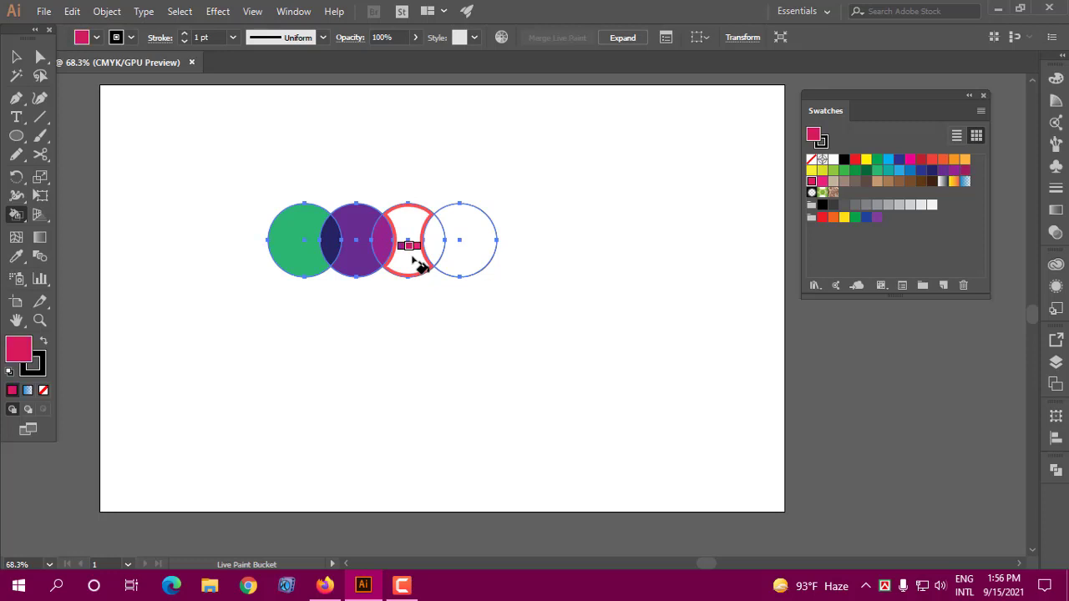
left_click(413, 259)
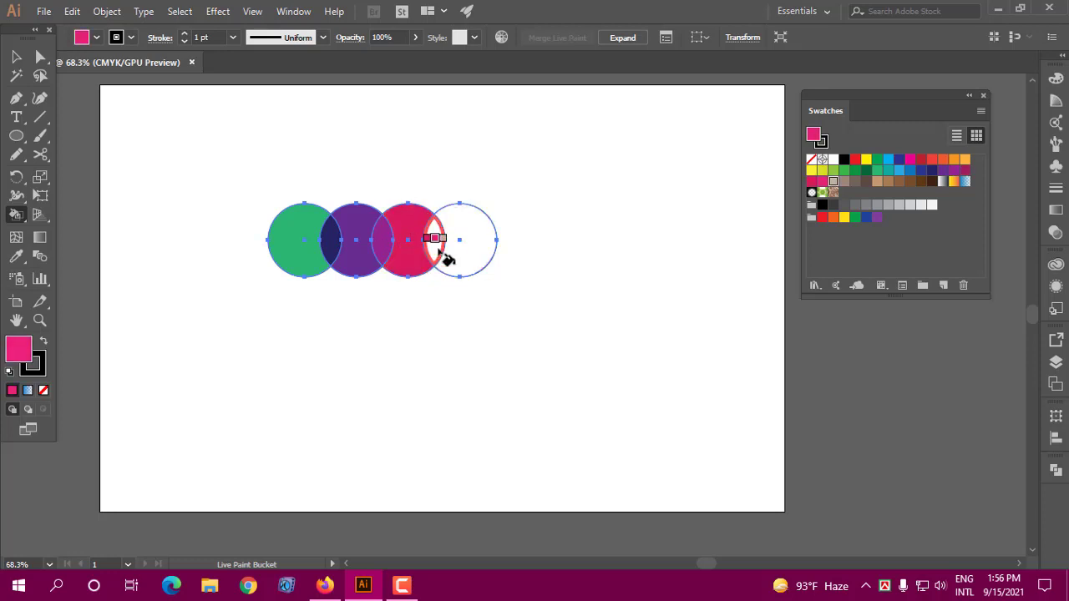
key("Right")
left_click(440, 251)
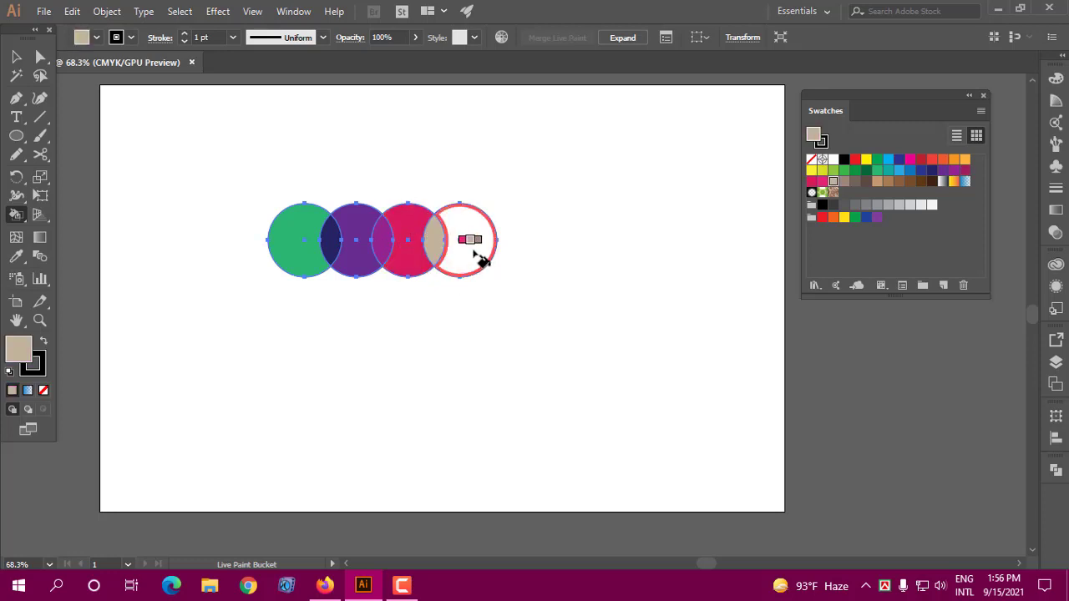
key("Right")
key("Right")
key("Right")
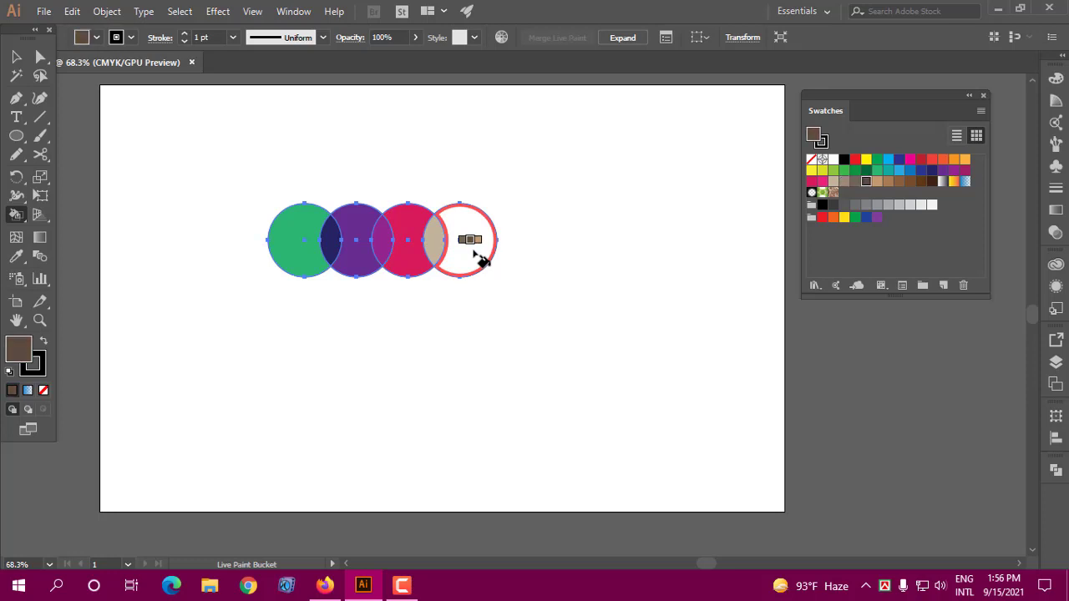
left_click(474, 250)
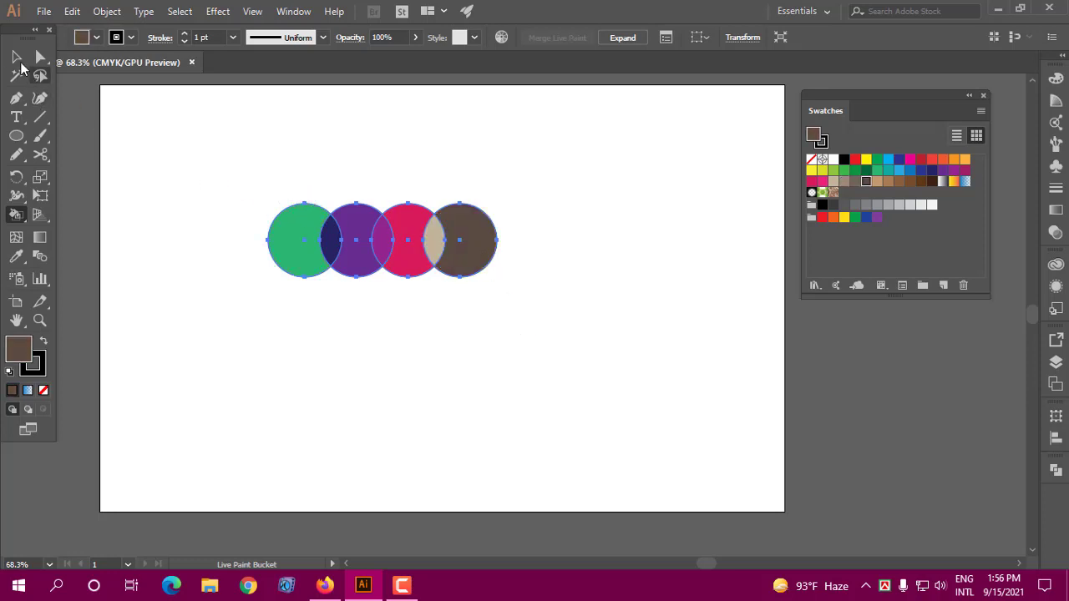
left_click(15, 56)
left_click(278, 198)
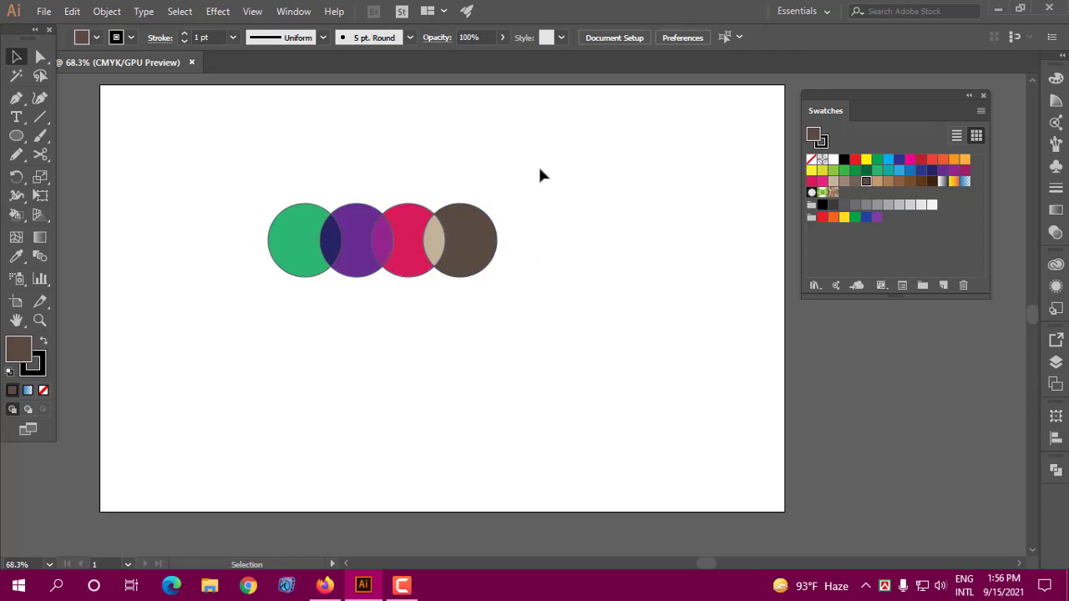
- Alt-drag the four painted circles down to place a copy below the original row
left_click_drag(519, 176, 207, 253)
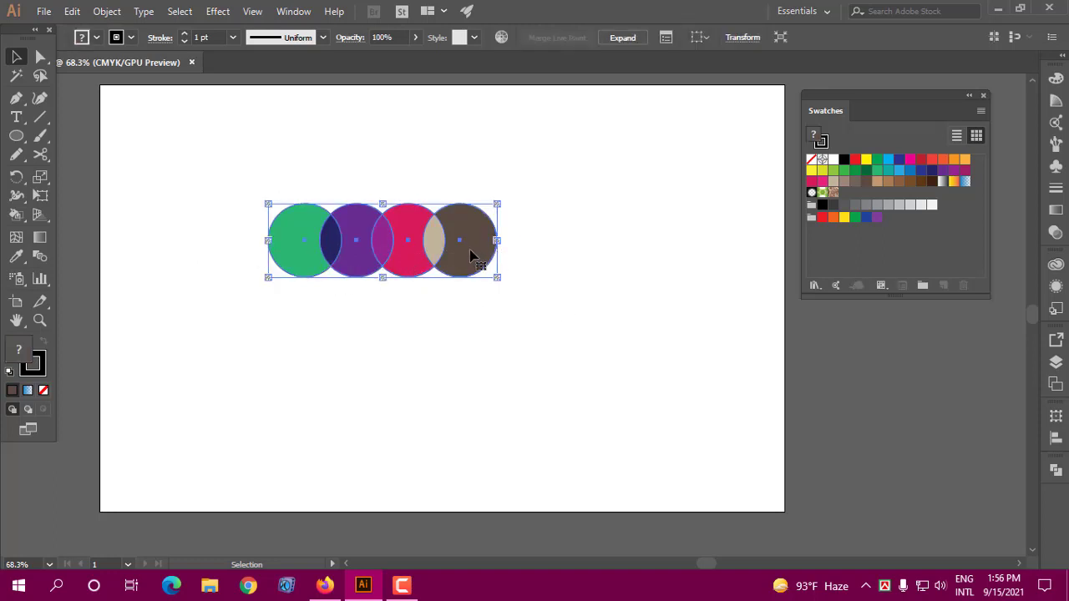
left_click_drag(469, 257, 469, 350, "alt")
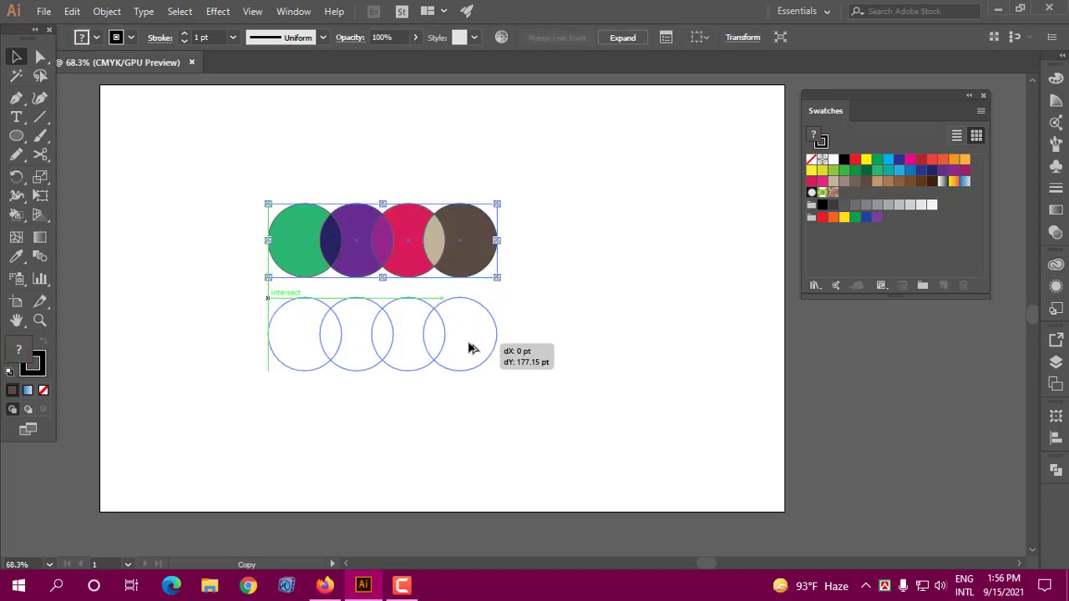
left_click(591, 272)
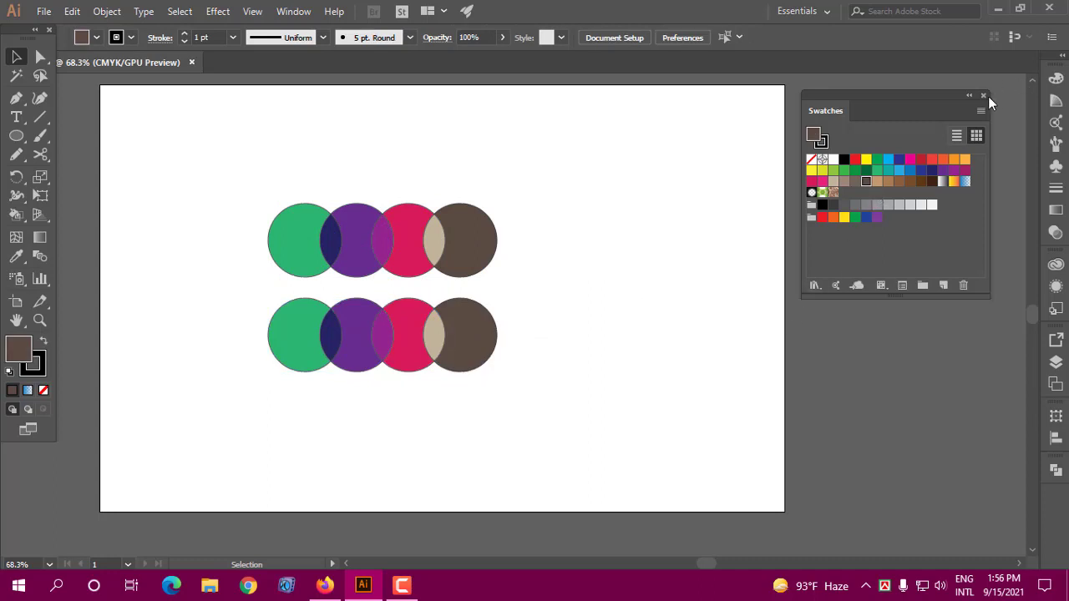
- Fill the copied lower row of circles bright green from the Color panel
left_click(1055, 79)
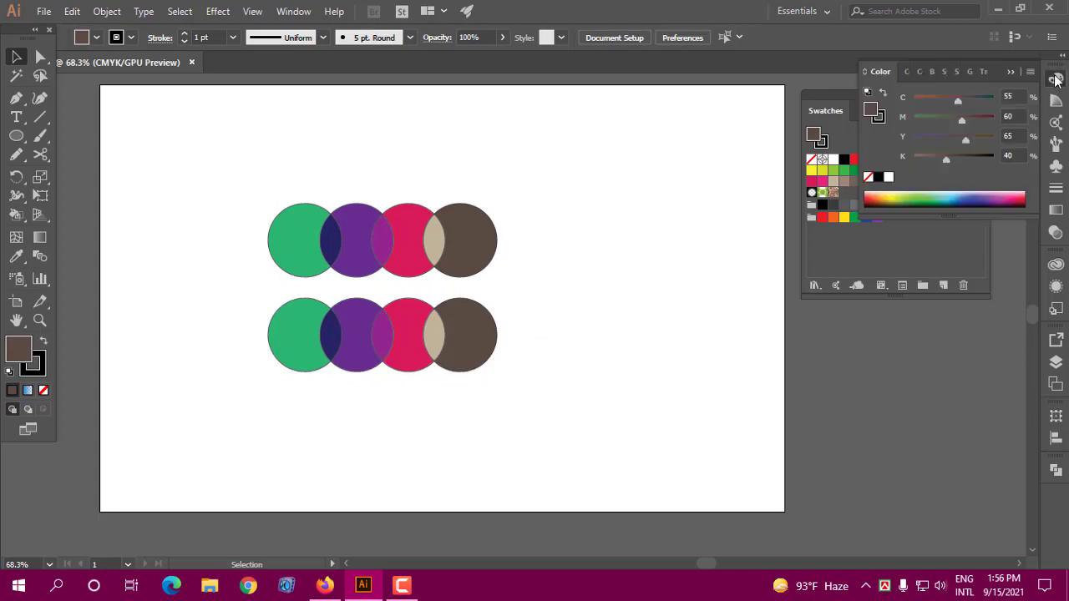
left_click(922, 195)
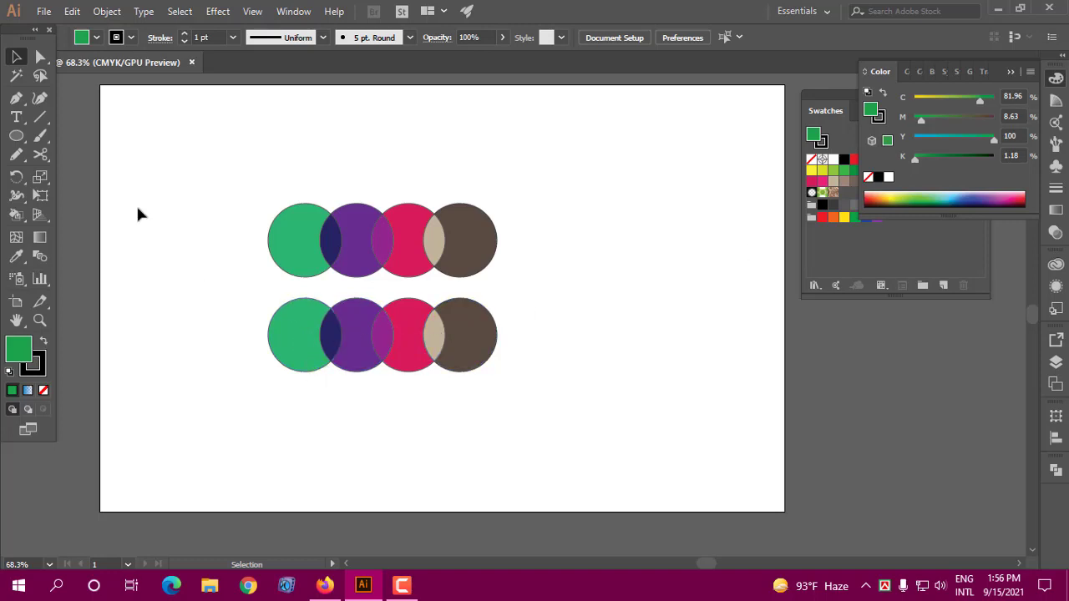
left_click(212, 322)
left_click_drag(507, 369, 493, 367)
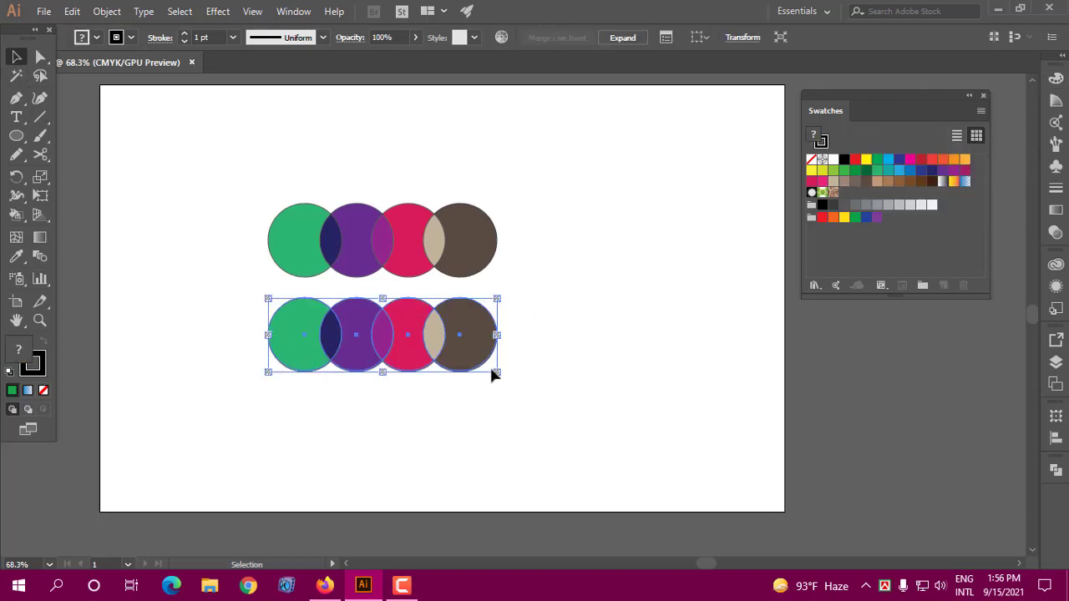
left_click(1053, 81)
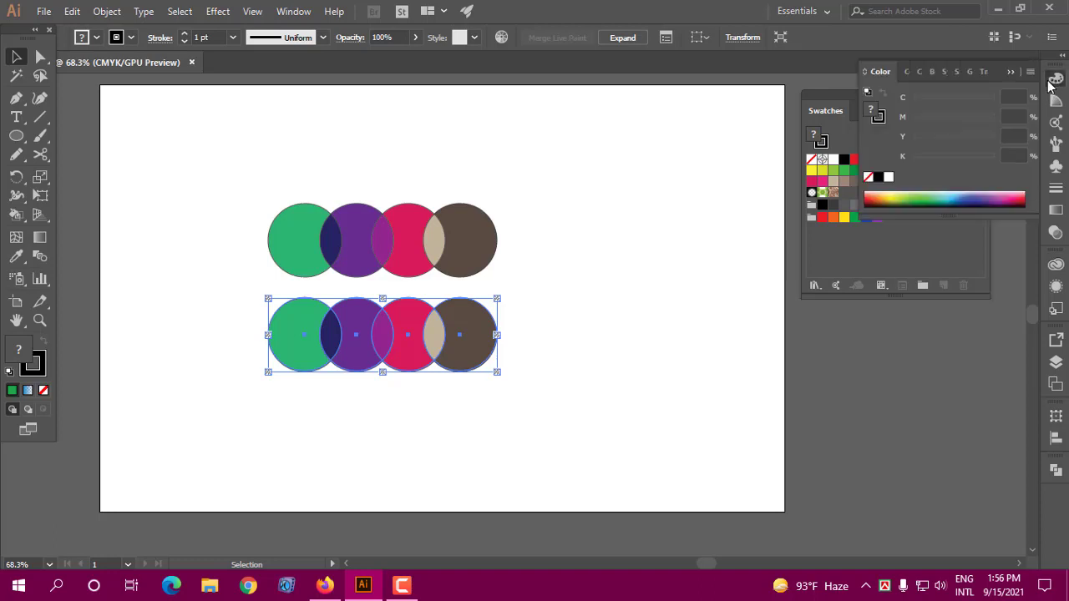
left_click(932, 197)
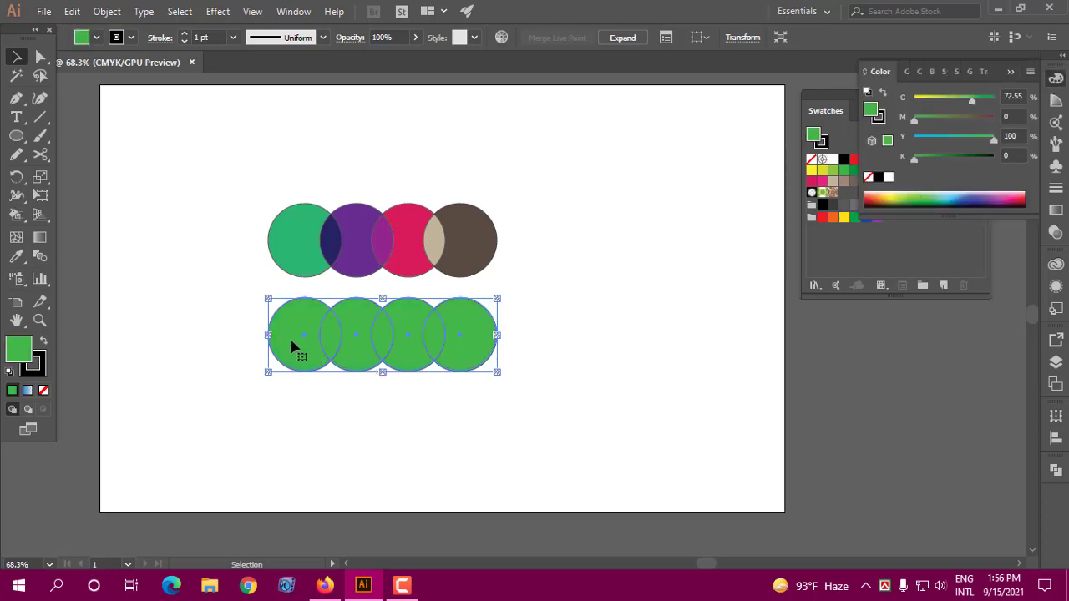
left_click(929, 196)
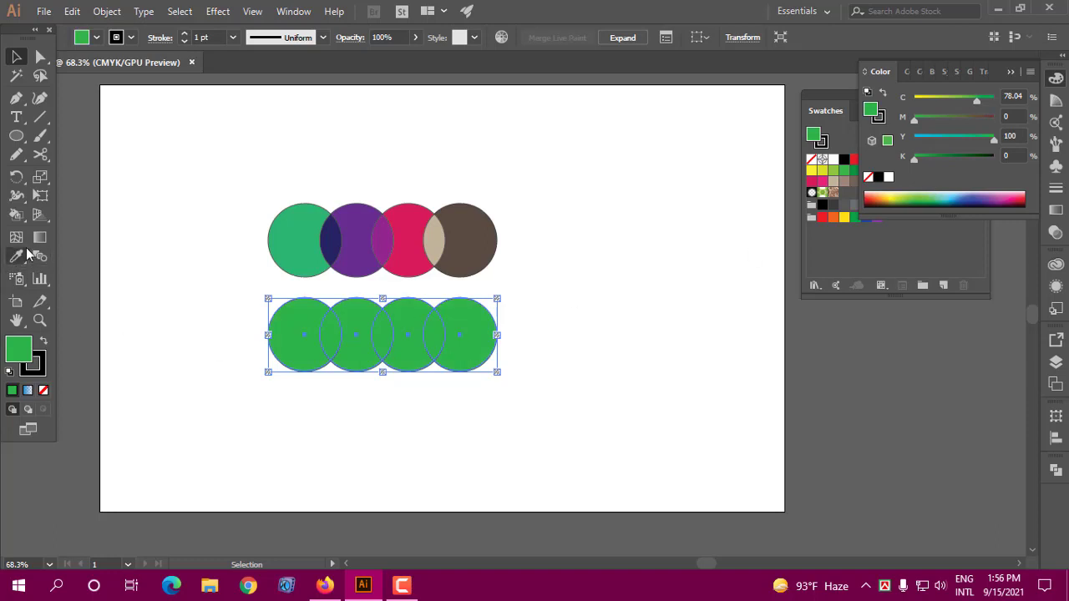
- Pick the Live Paint Bucket and set green as the paint colour
left_click(16, 215)
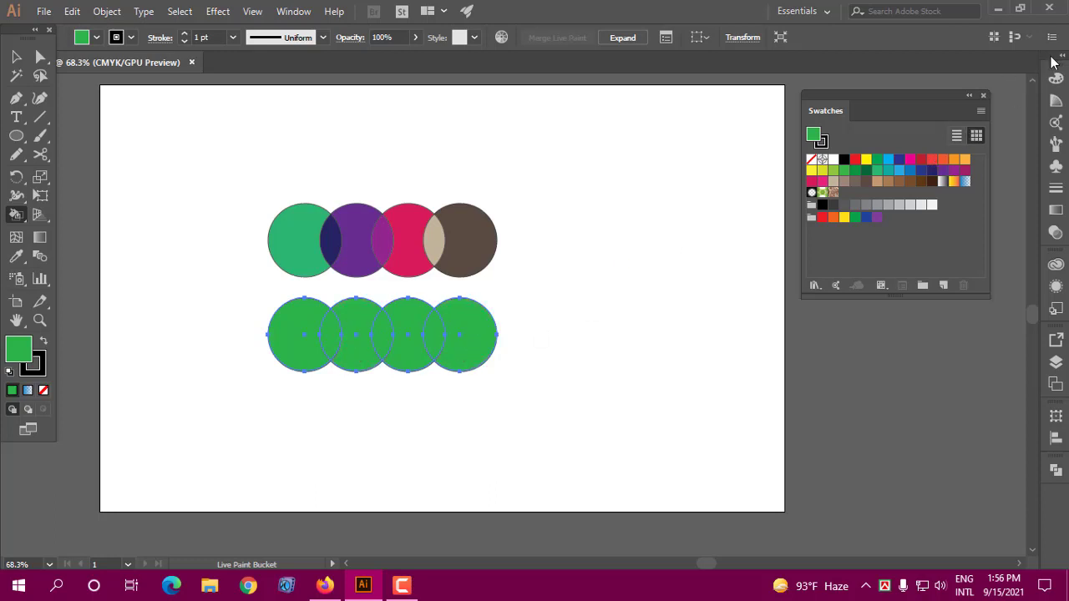
left_click(1056, 78)
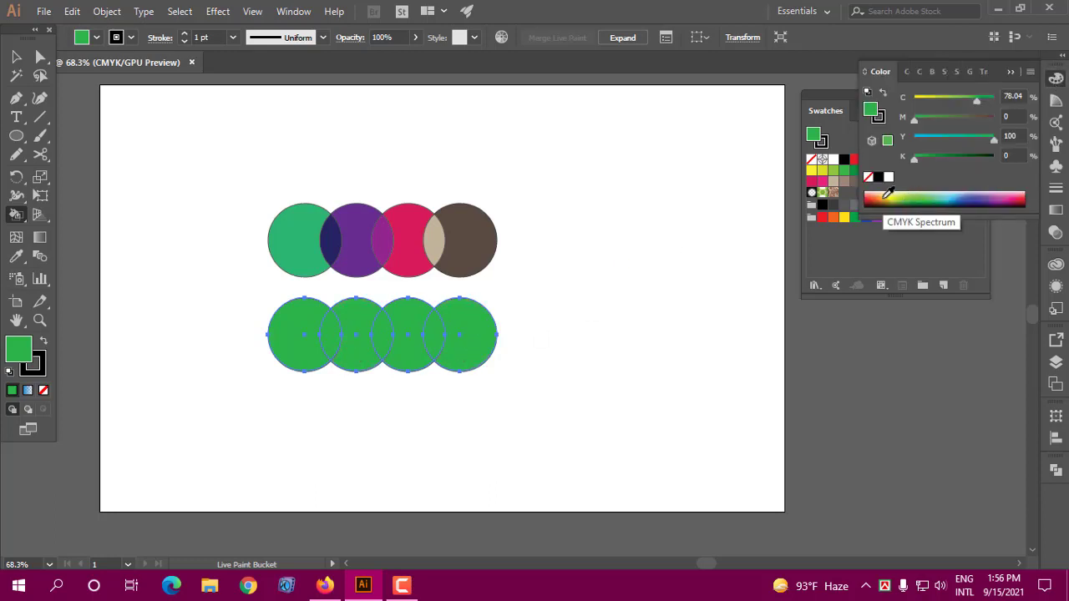
left_click(893, 197)
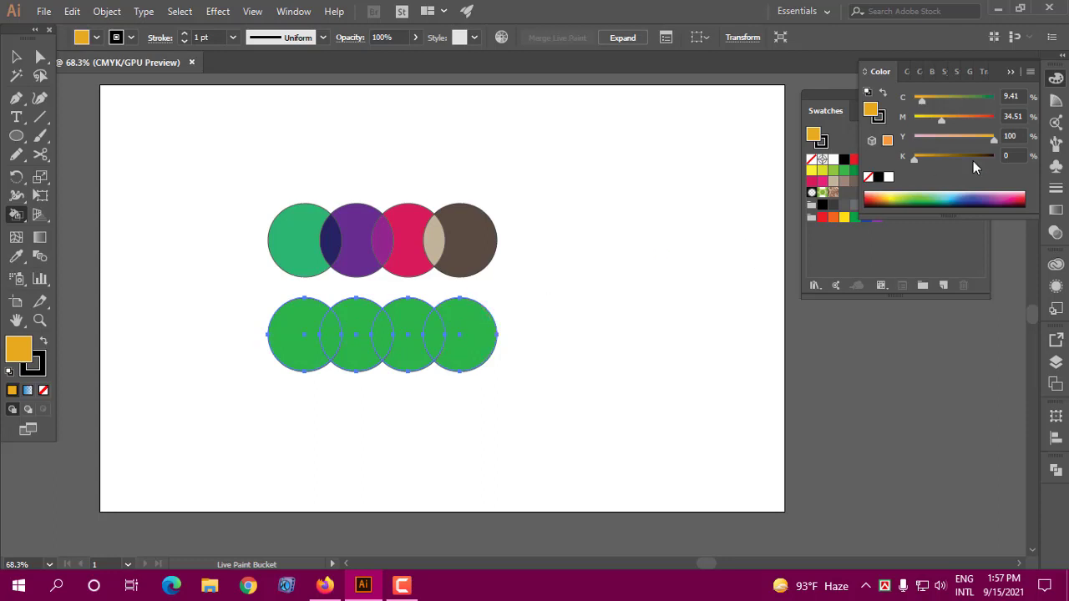
left_click(1057, 76)
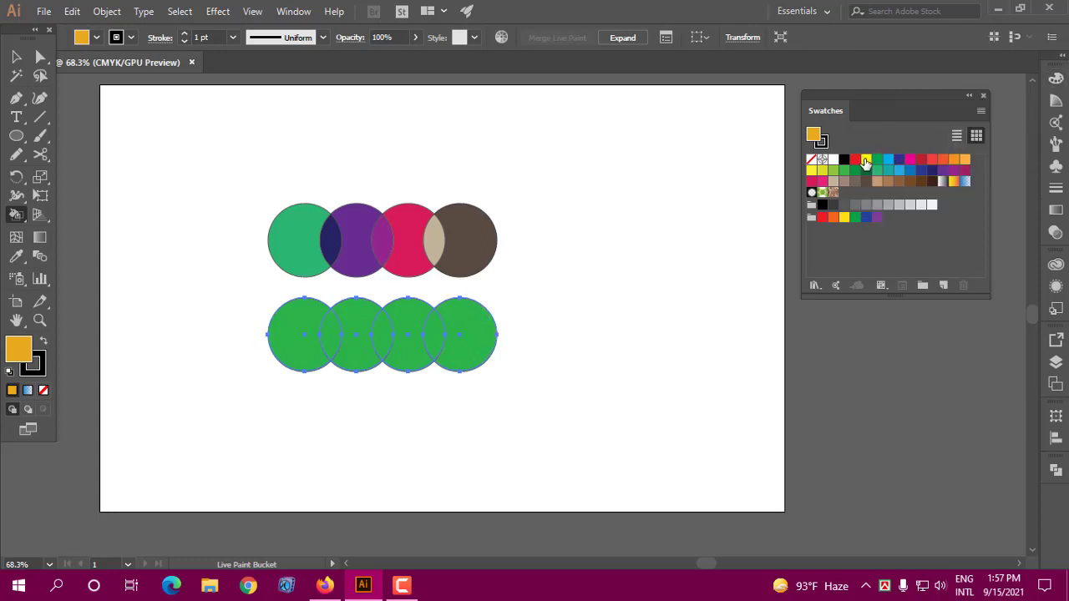
left_click(877, 159)
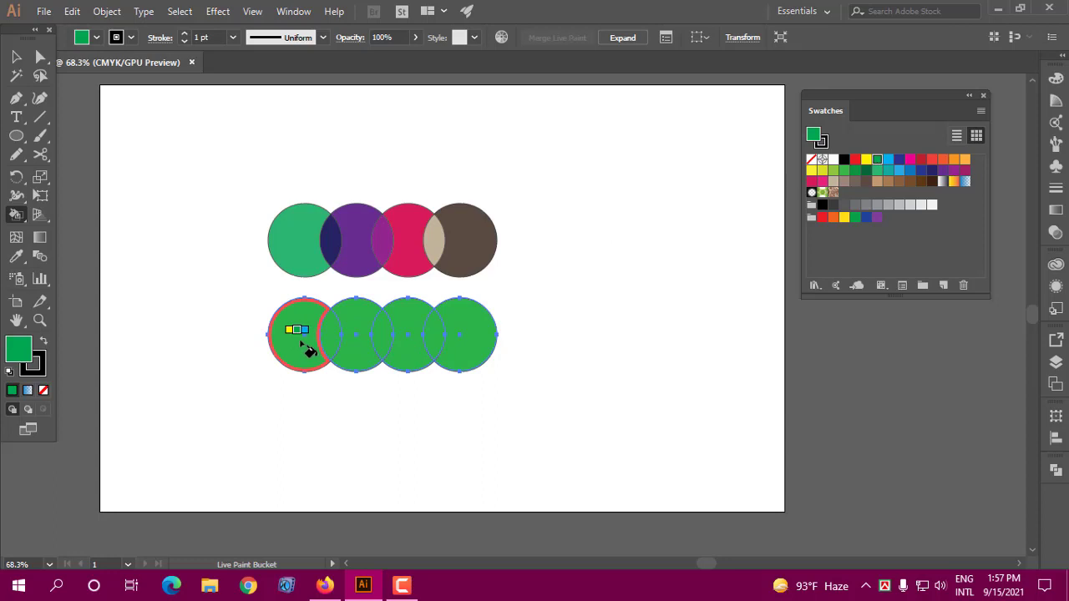
- Paint the first lower circle blue, its overlap magenta and the second circle crimson
key("Right")
key("Right")
left_click(302, 344)
key("Right")
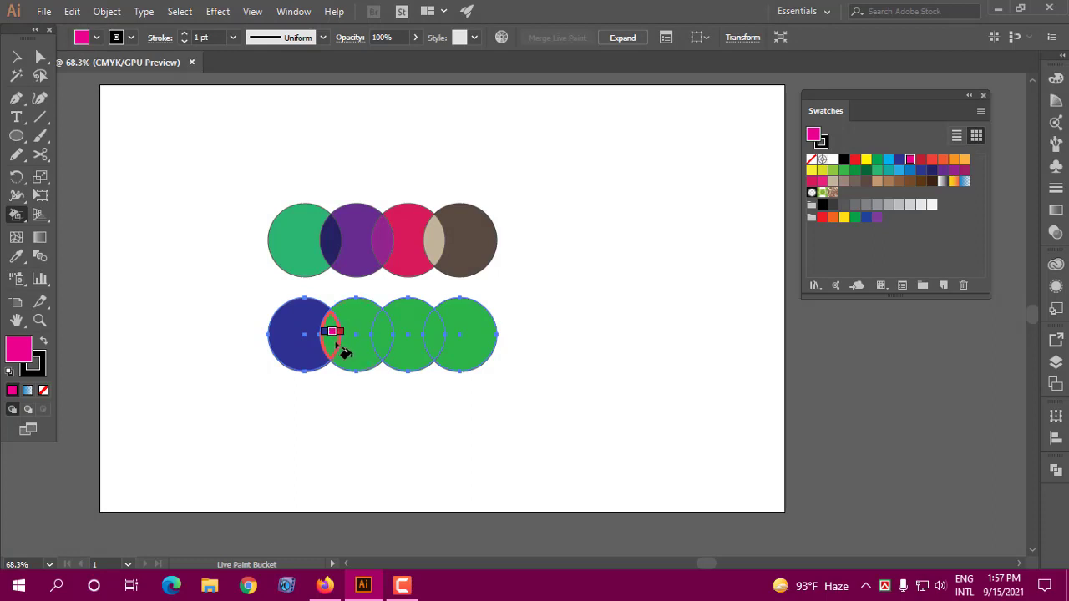
left_click(337, 344)
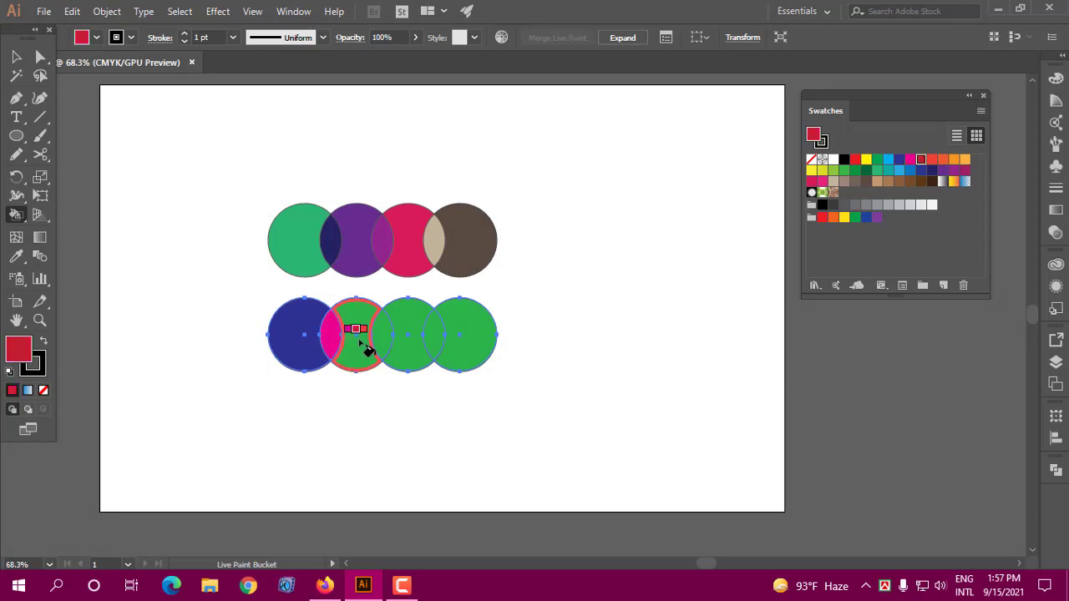
left_click(361, 342)
- Paint the third lower circle orange, the last overlap and fourth circle light orange, then select the group
key("Right")
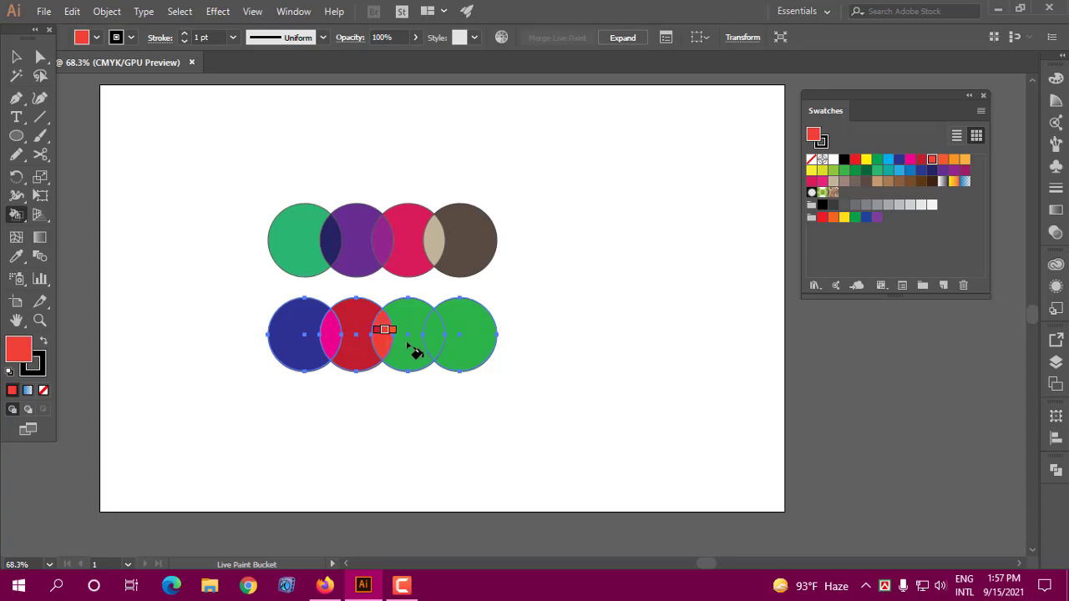
key("Right")
left_click(407, 344)
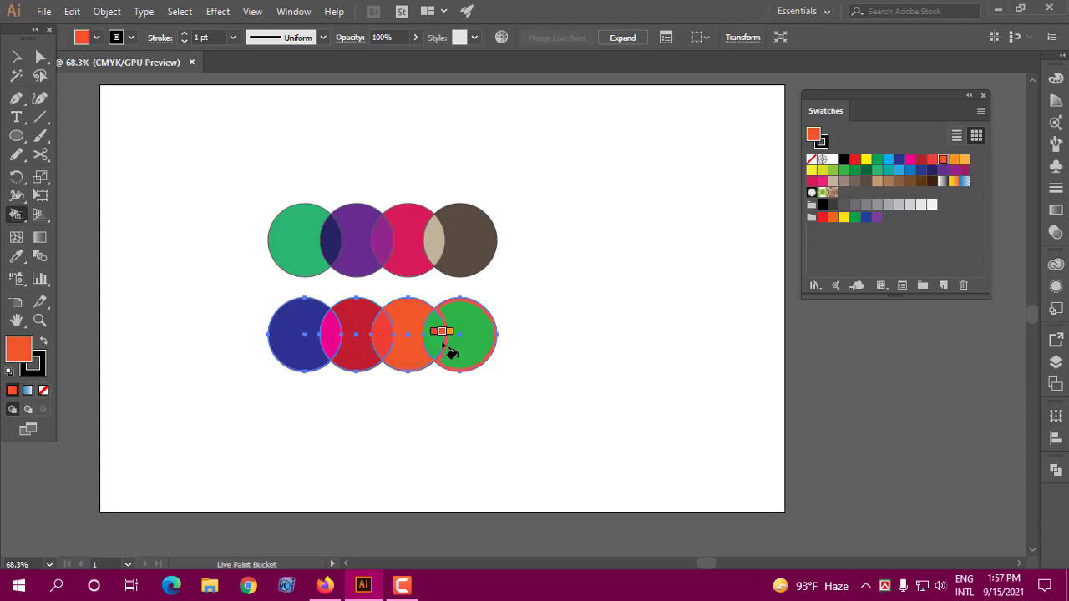
key("Right")
left_click(438, 342)
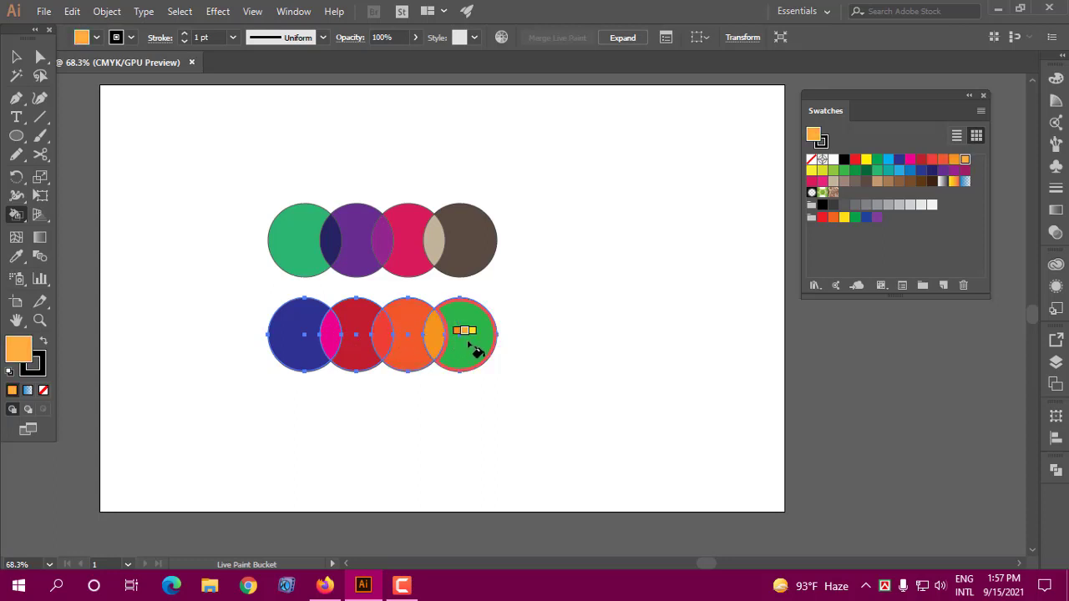
left_click(474, 349)
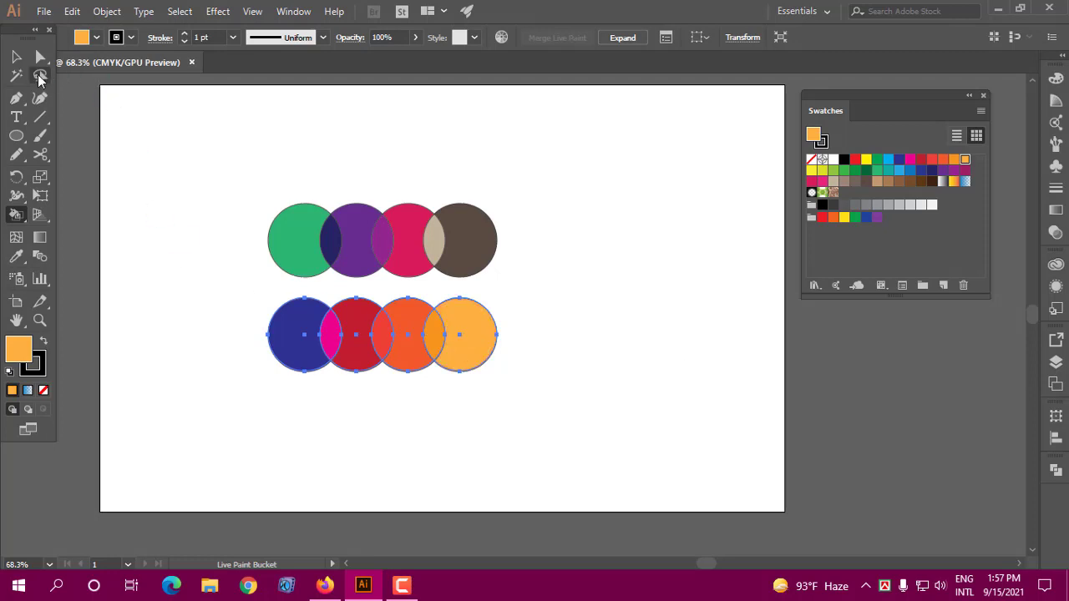
left_click(16, 56)
left_click(573, 318)
- Nudge the lower row up and expand its Live Paint group into shapes
mouse_move(424, 350)
left_mouse_down()
mouse_move(445, 334)
mouse_move(403, 317)
left_mouse_up()
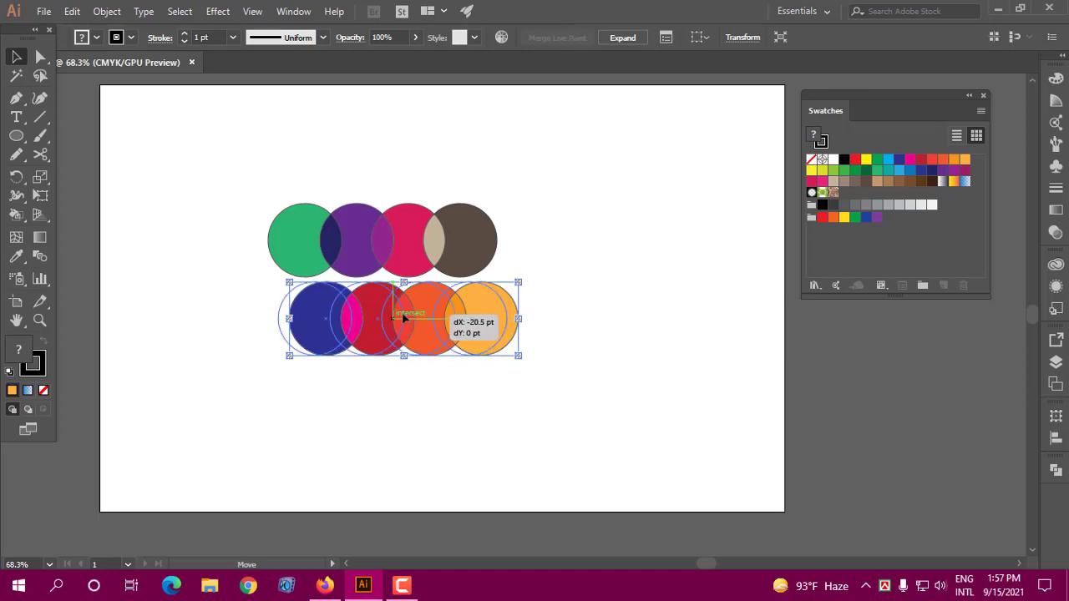
left_click(106, 12)
mouse_move(175, 434)
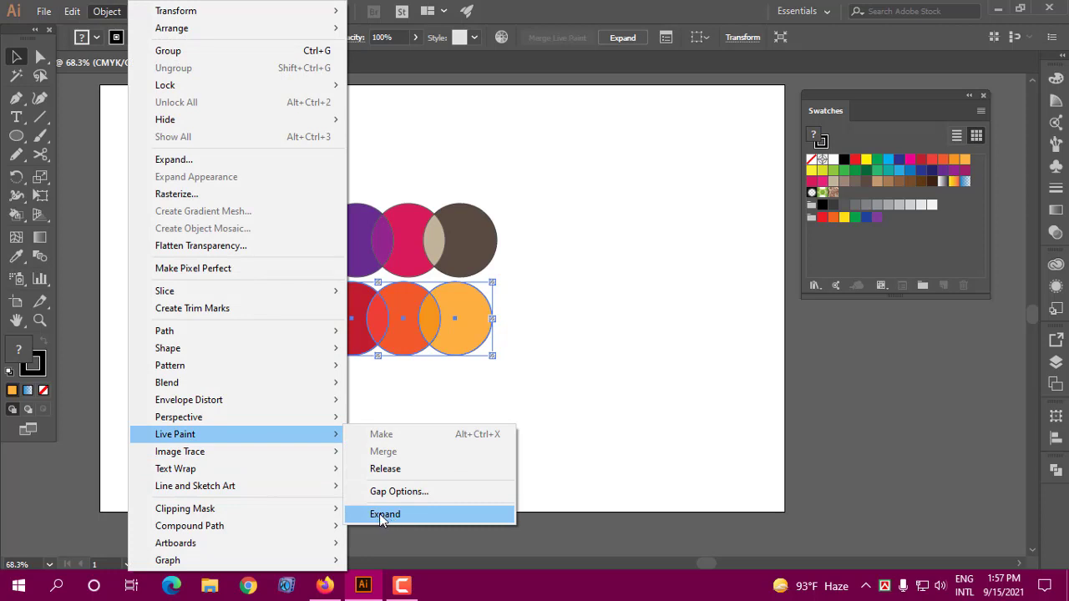
left_click(384, 515)
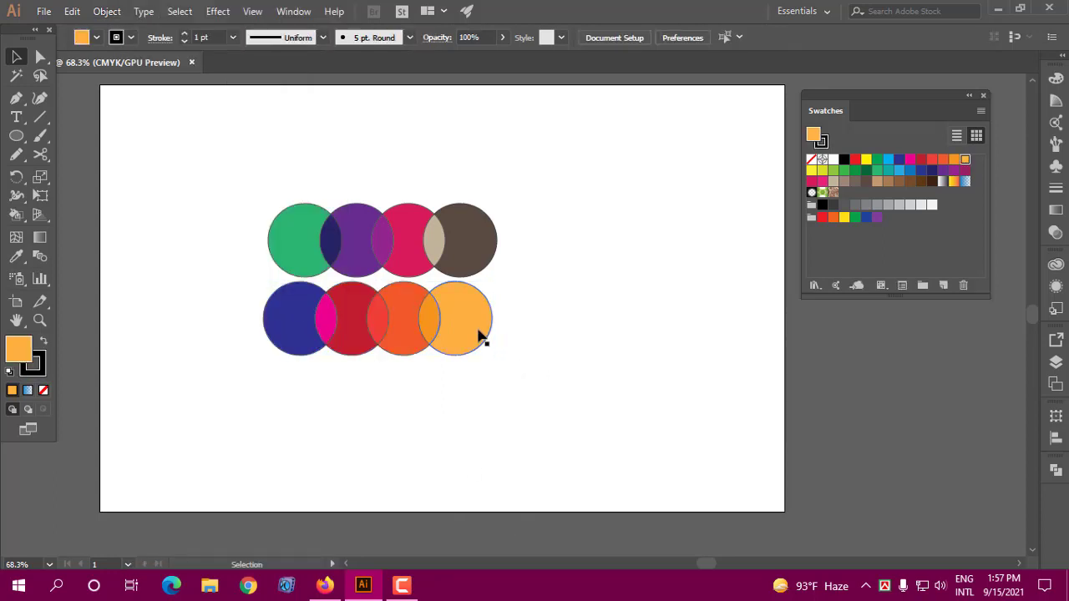
- Move the top row up and ungroup the lower row into separate pieces
left_click_drag(476, 251, 487, 163)
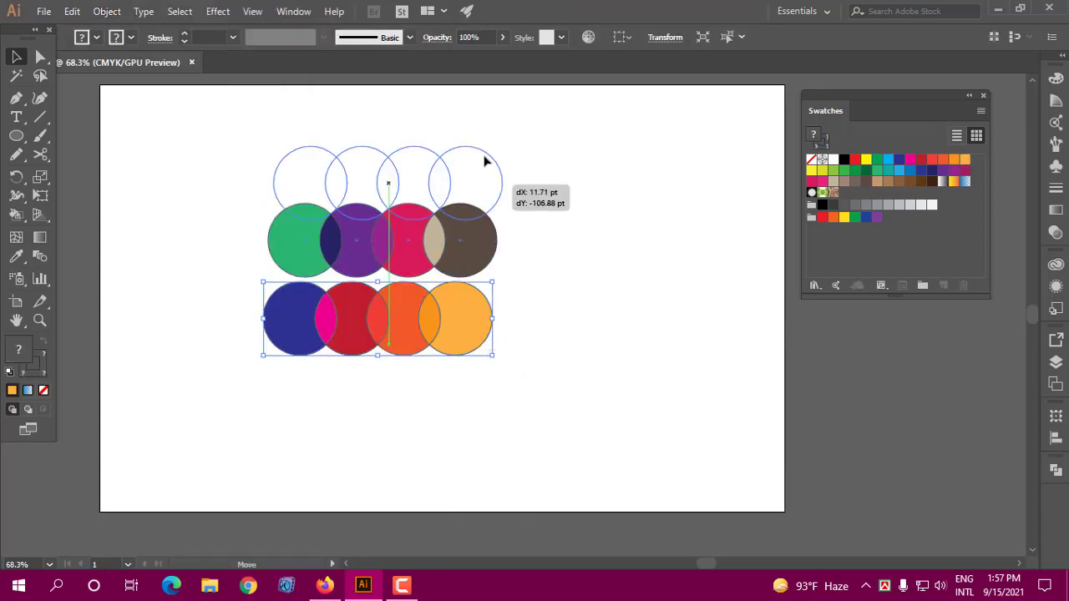
left_click(464, 334)
right_click(451, 315)
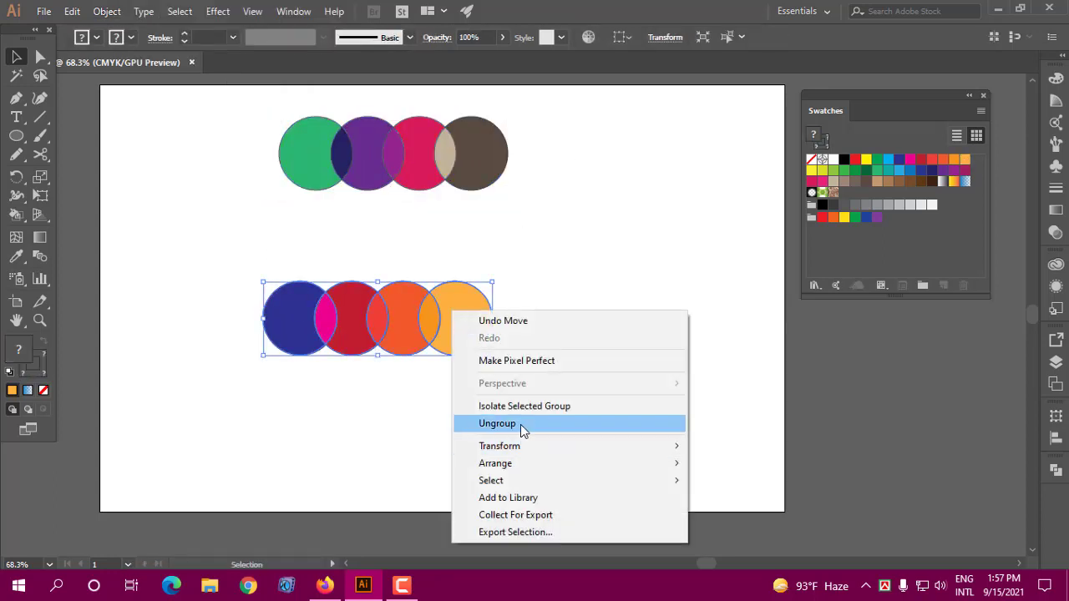
left_click(523, 423)
left_click(582, 385)
left_click(473, 327)
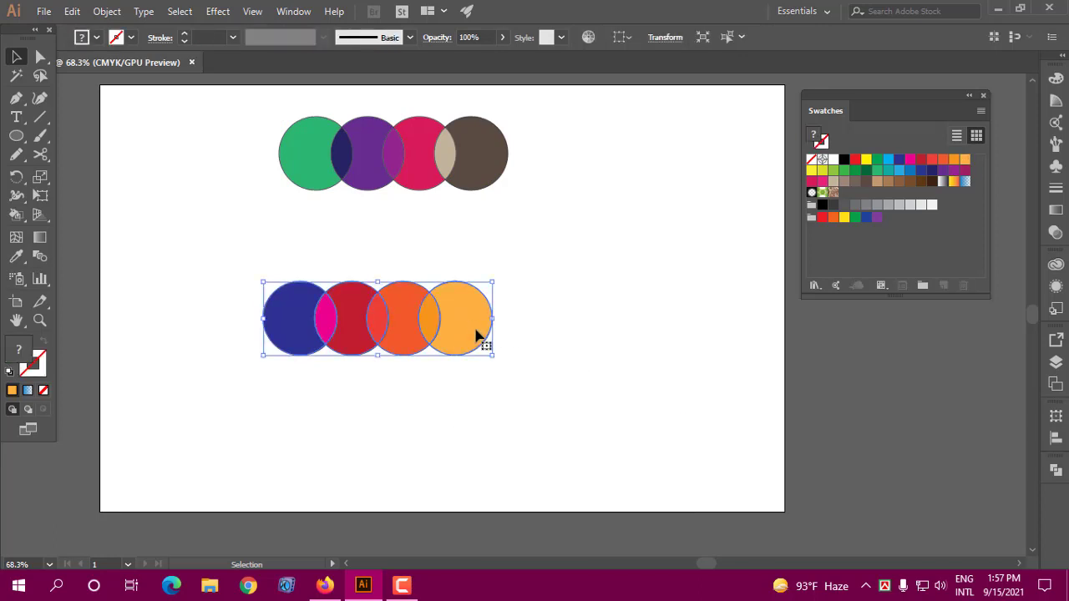
right_click(467, 319)
left_click(511, 433)
left_click(543, 401)
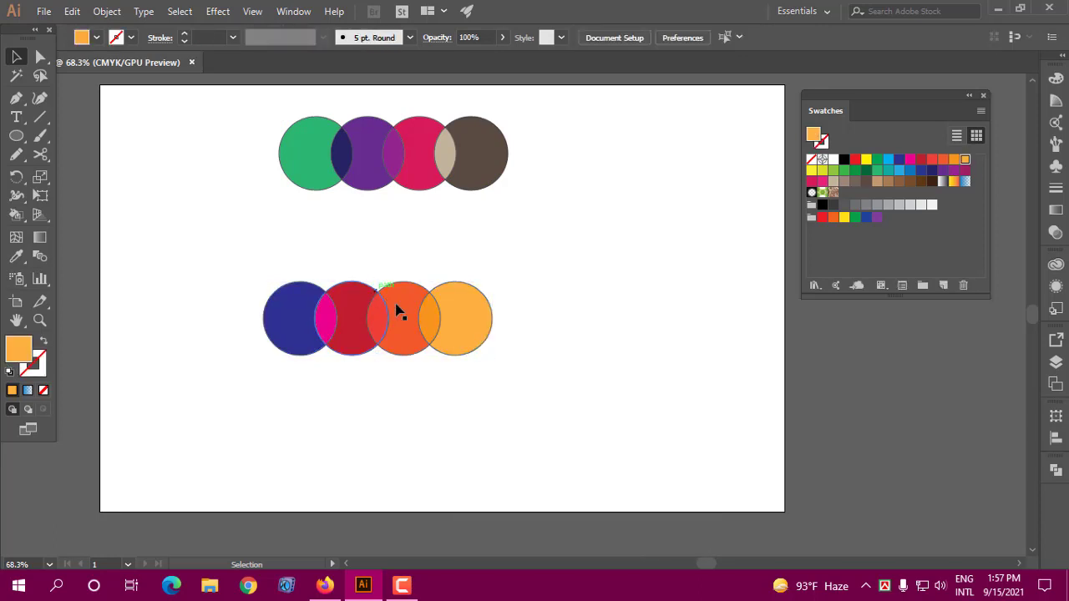
- Drag the coloured pieces away, leaving four empty outline circles in the lower row
left_click(396, 309)
left_click(284, 313)
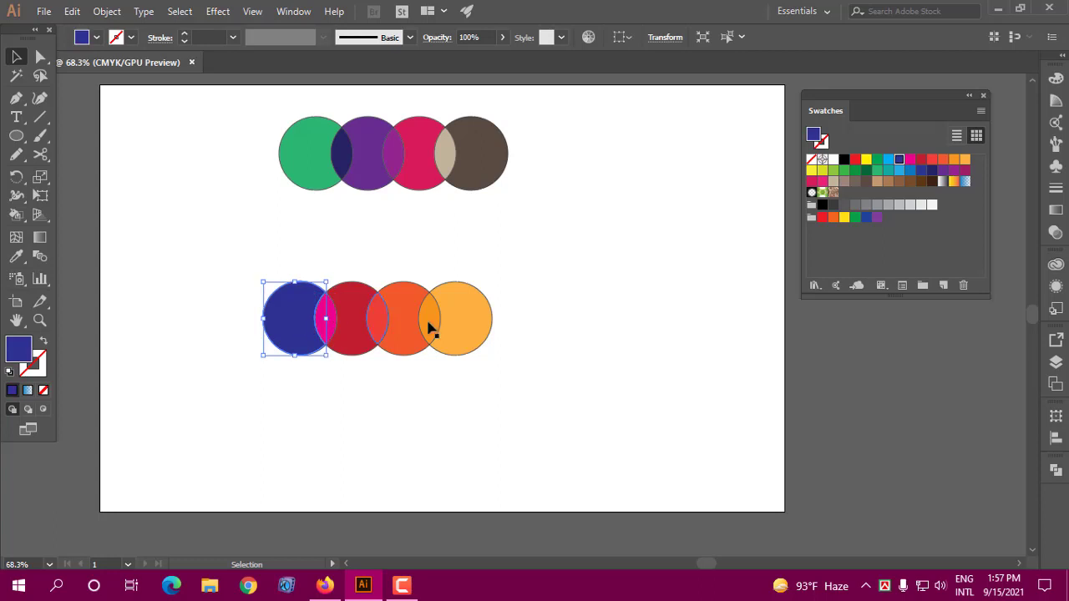
left_click(472, 320)
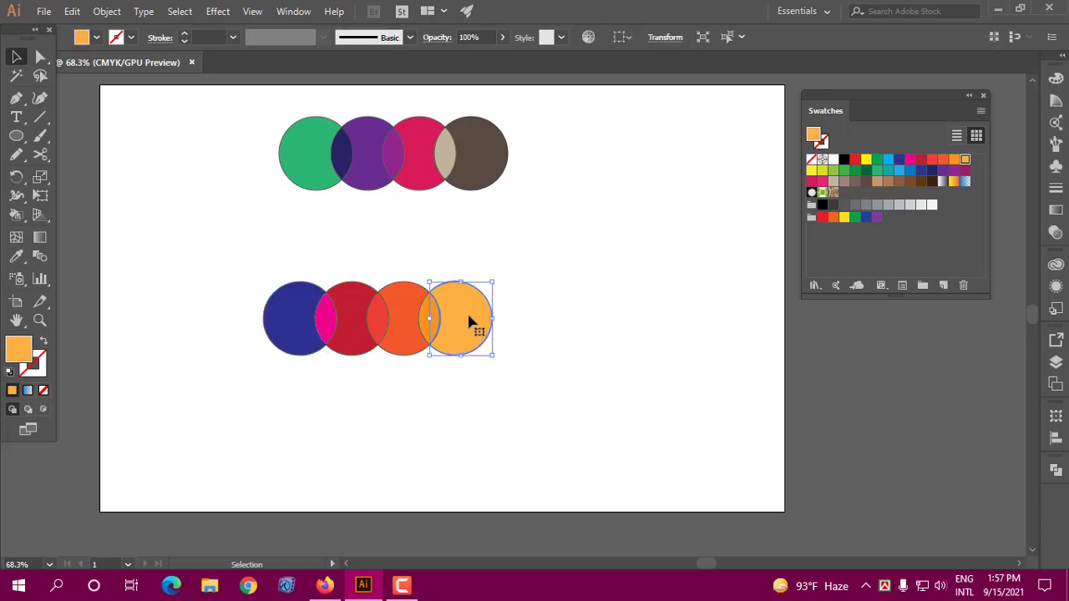
left_click_drag(475, 324, 632, 334)
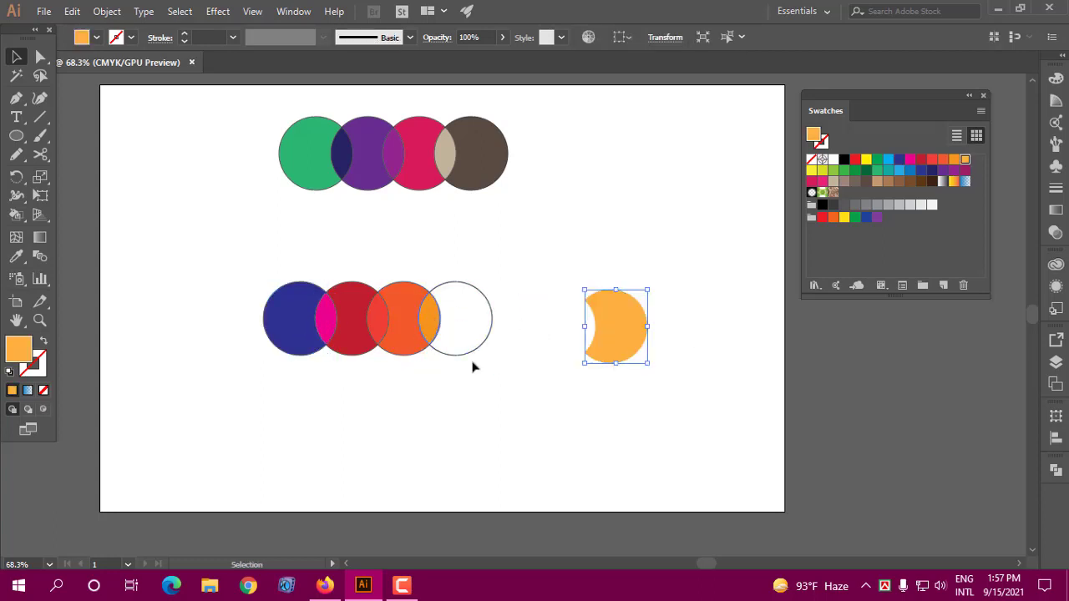
mouse_move(409, 321)
left_mouse_down()
mouse_move(421, 414)
mouse_move(413, 407)
left_mouse_up()
left_click_drag(382, 334, 358, 406)
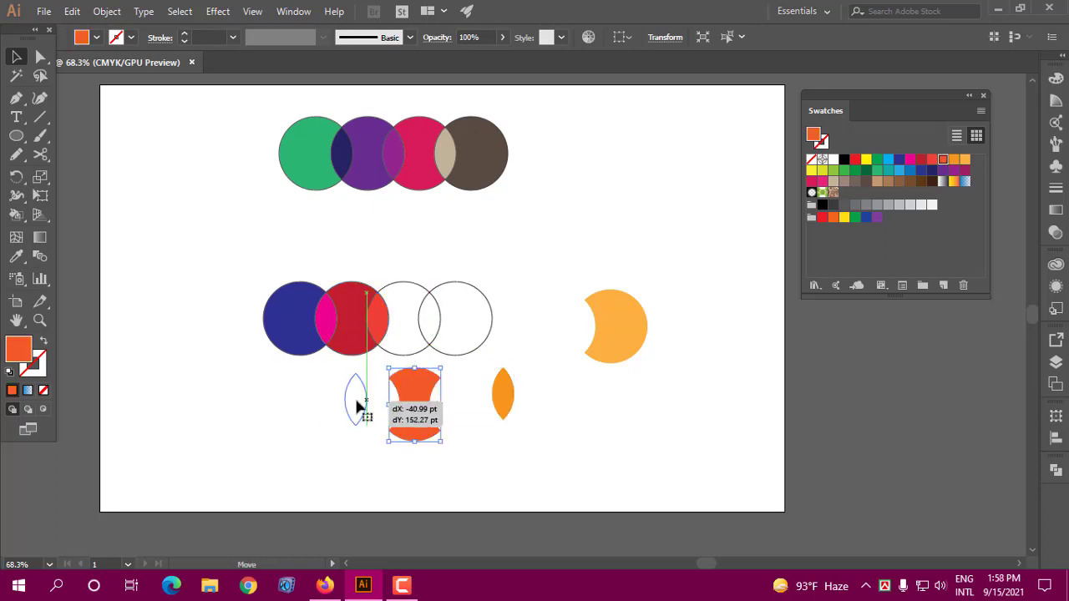
left_click_drag(348, 335, 259, 405)
left_click_drag(267, 334, 197, 277)
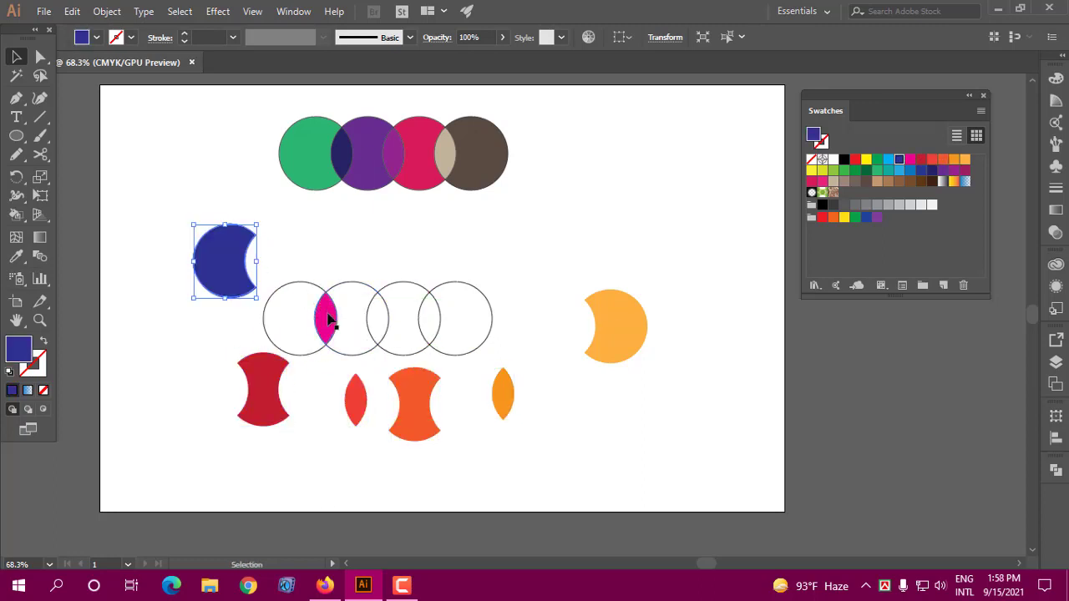
left_click_drag(327, 316, 393, 248)
left_click_drag(532, 300, 273, 318)
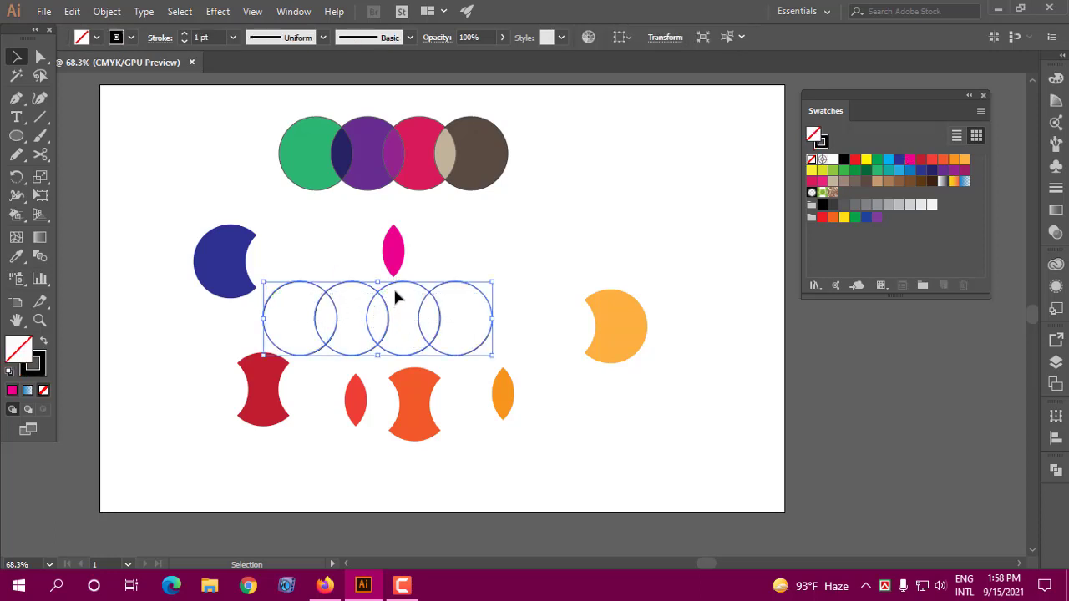
- Delete the scattered coloured pieces, the empty outline circles and the painted top row
left_click_drag(397, 297, 630, 203)
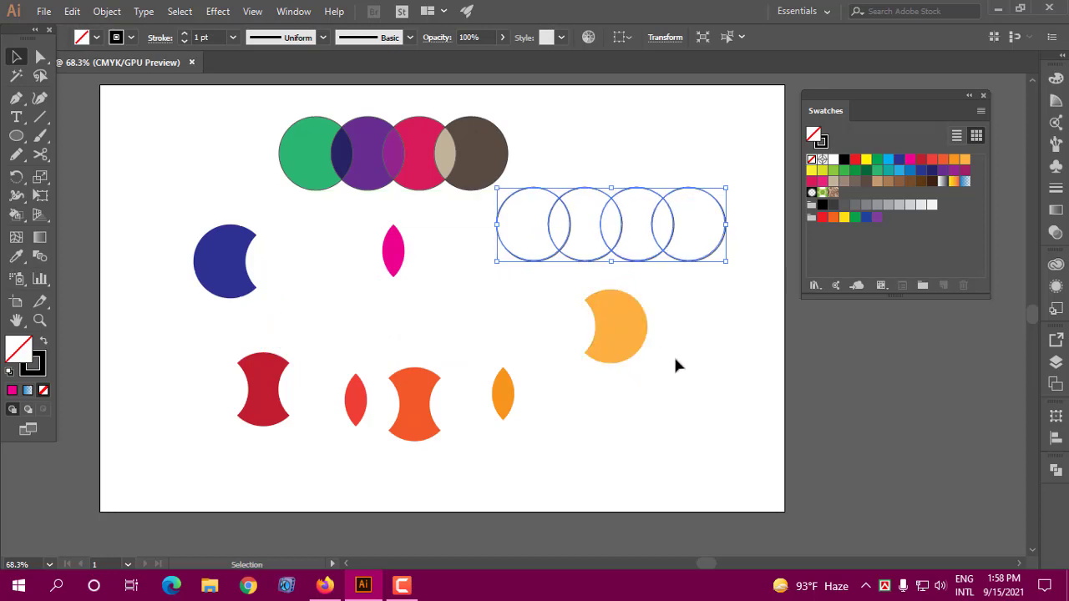
left_click_drag(150, 232, 449, 454)
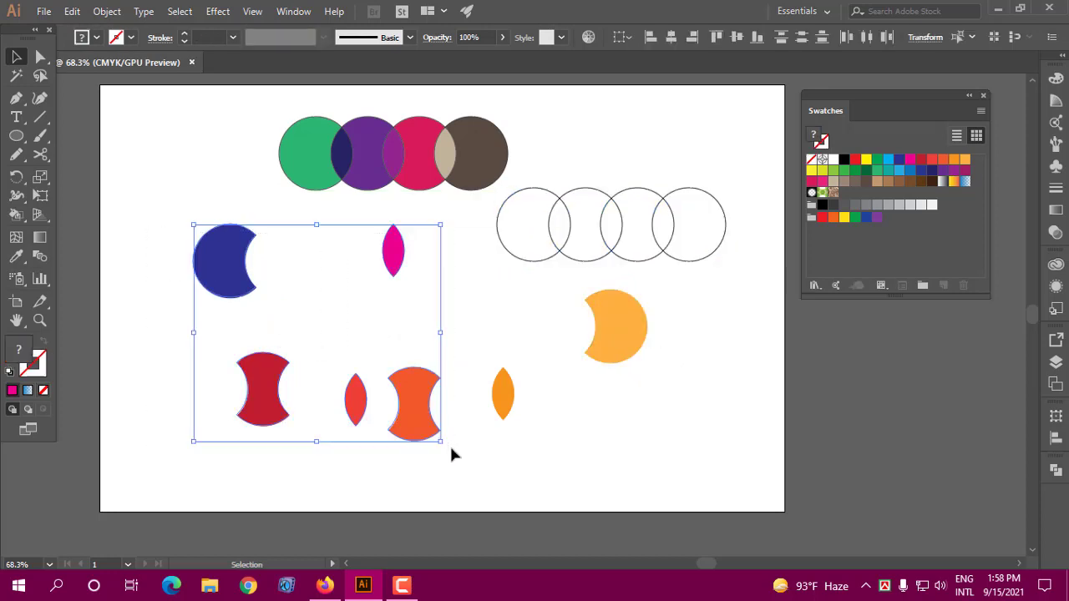
key("Delete")
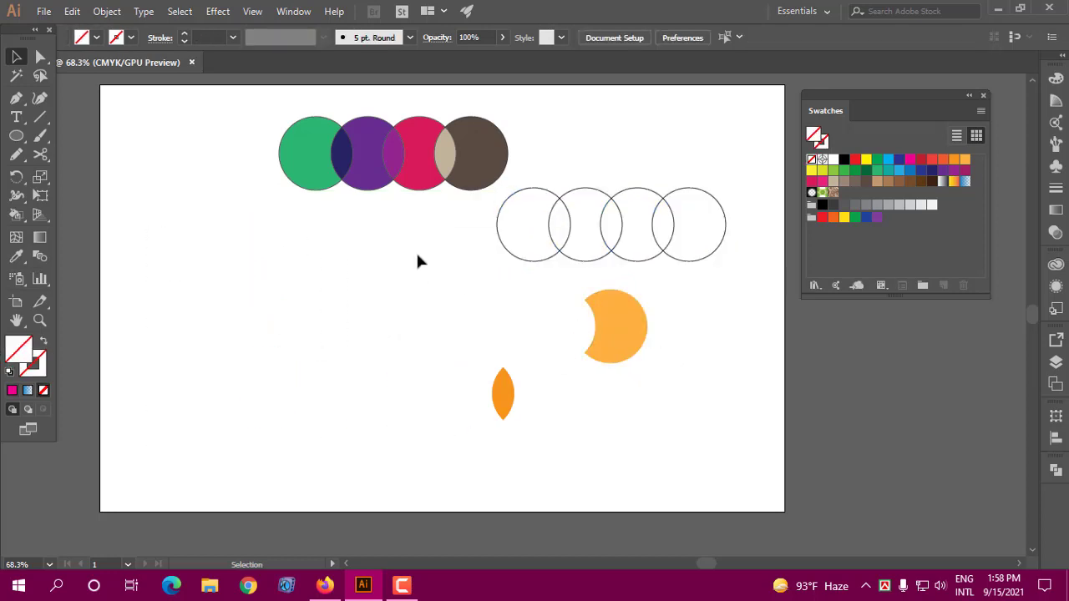
left_click_drag(698, 426, 699, 427)
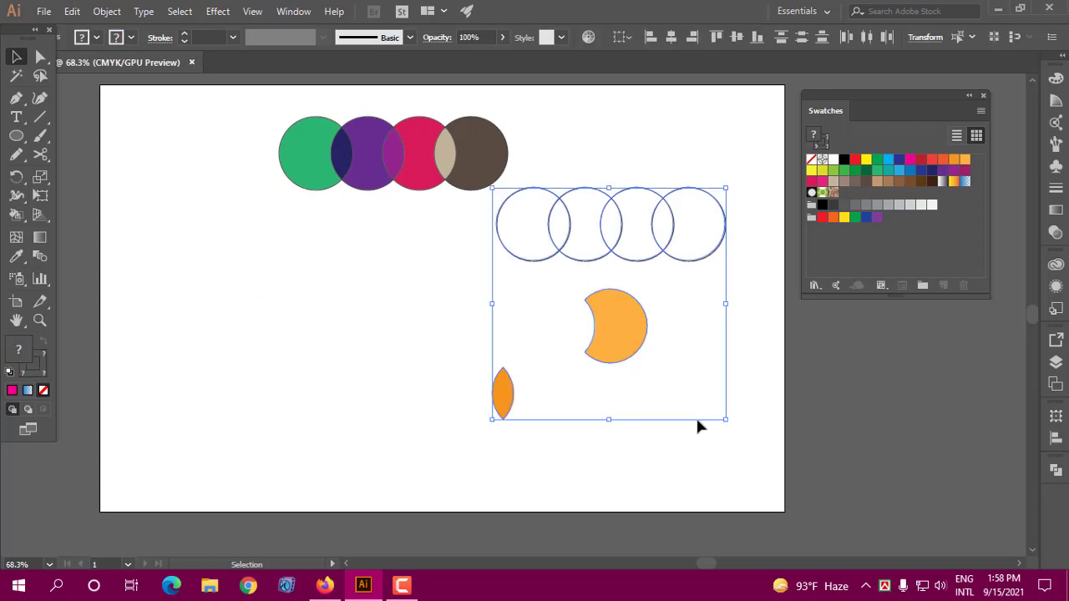
key("Delete")
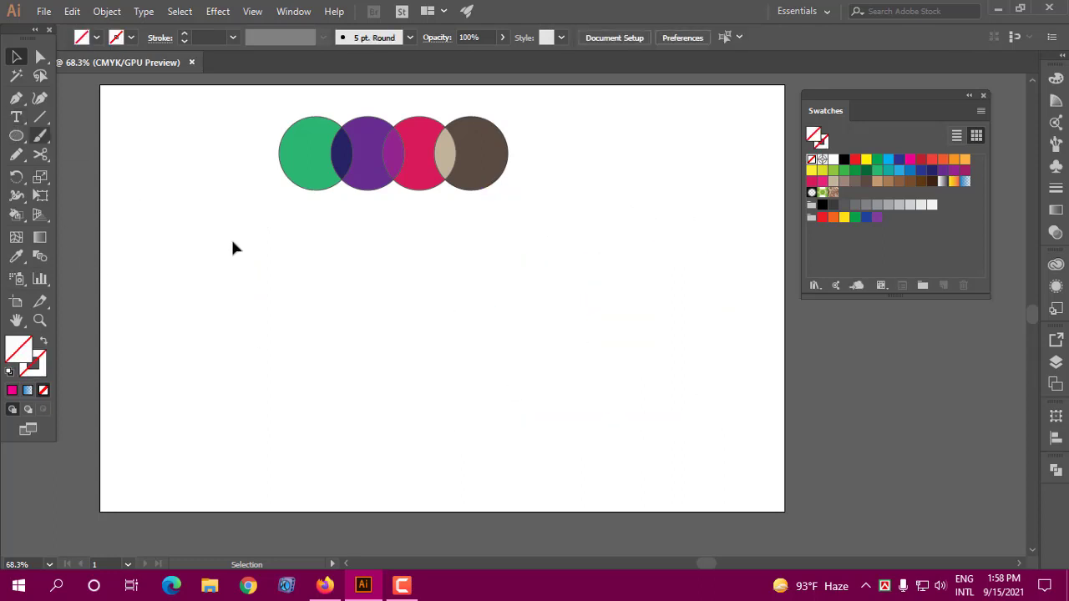
left_click_drag(266, 116, 520, 195)
key("Delete")
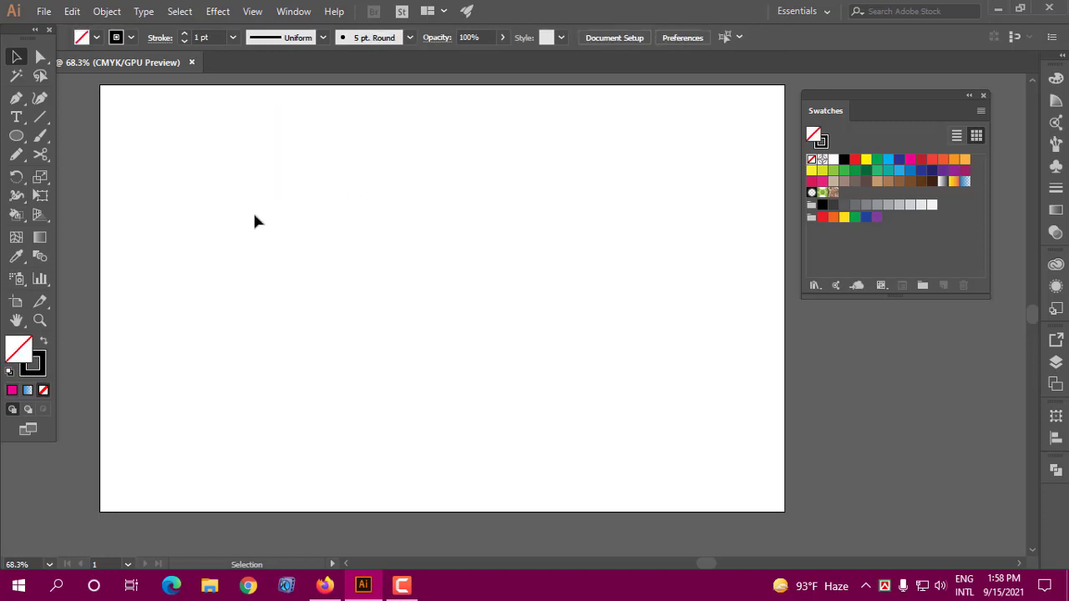
left_click(107, 11)
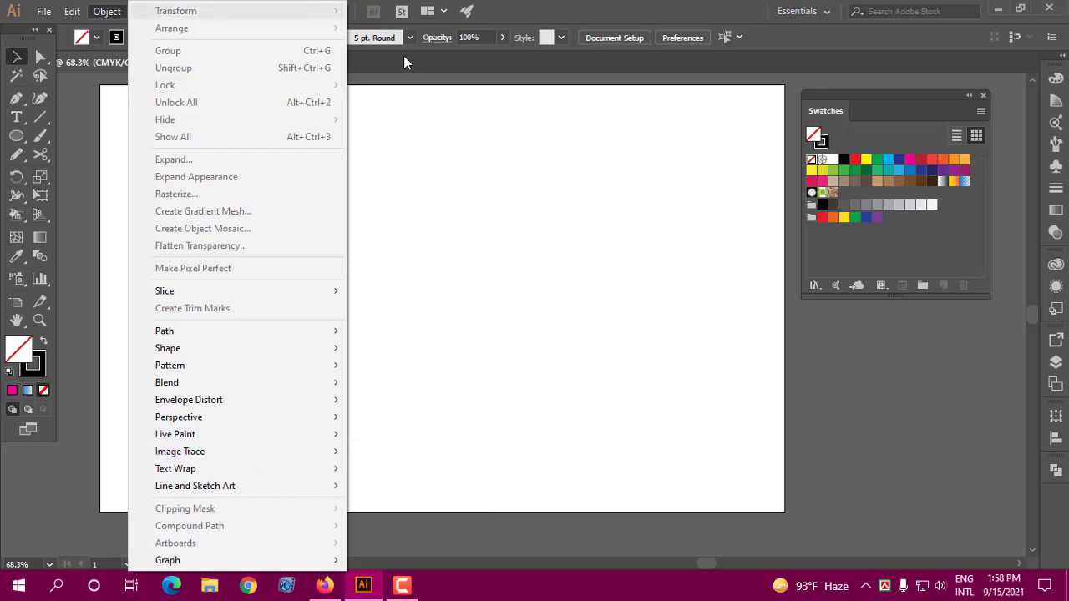
left_click(285, 13)
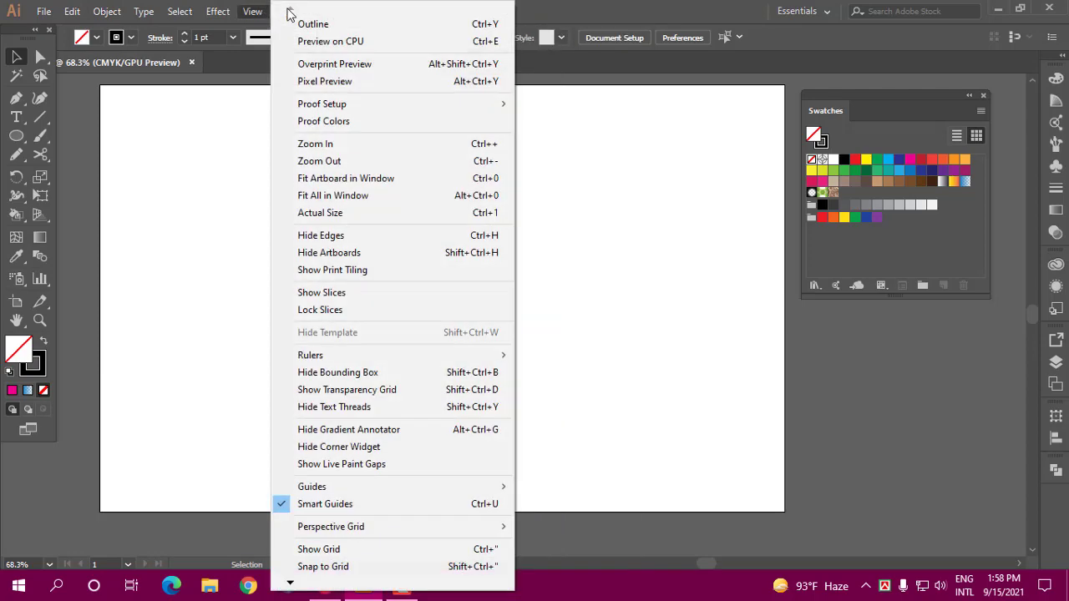
left_click(250, 11)
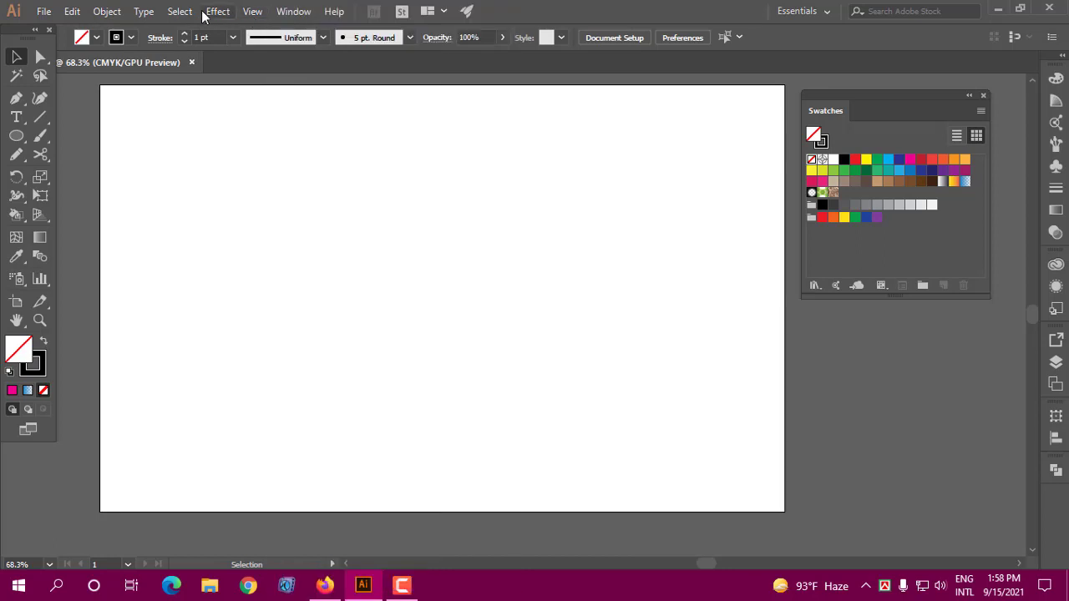
left_click(113, 11)
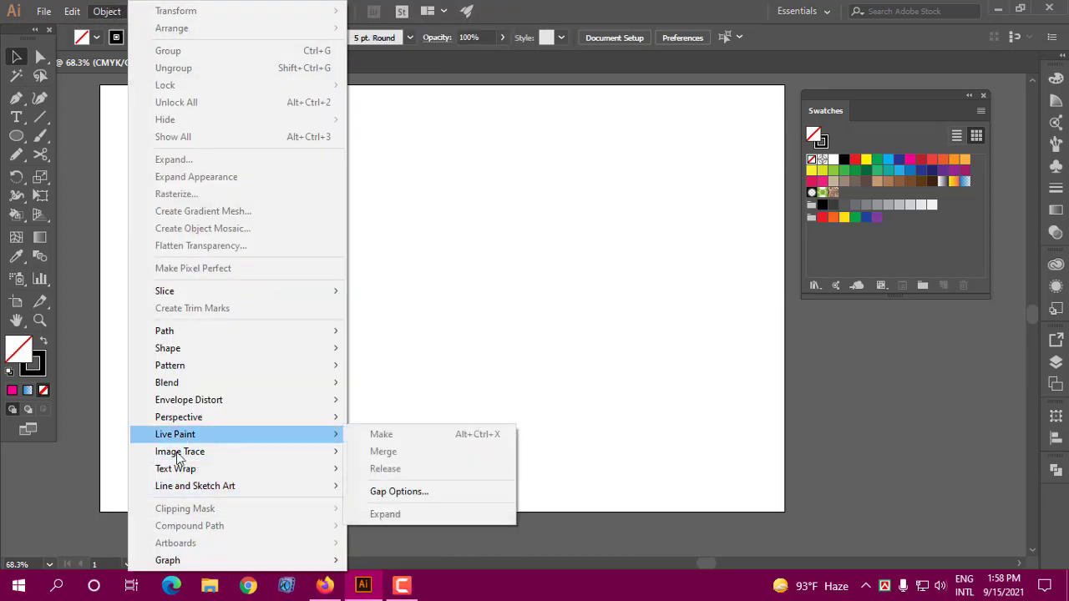
mouse_move(179, 450)
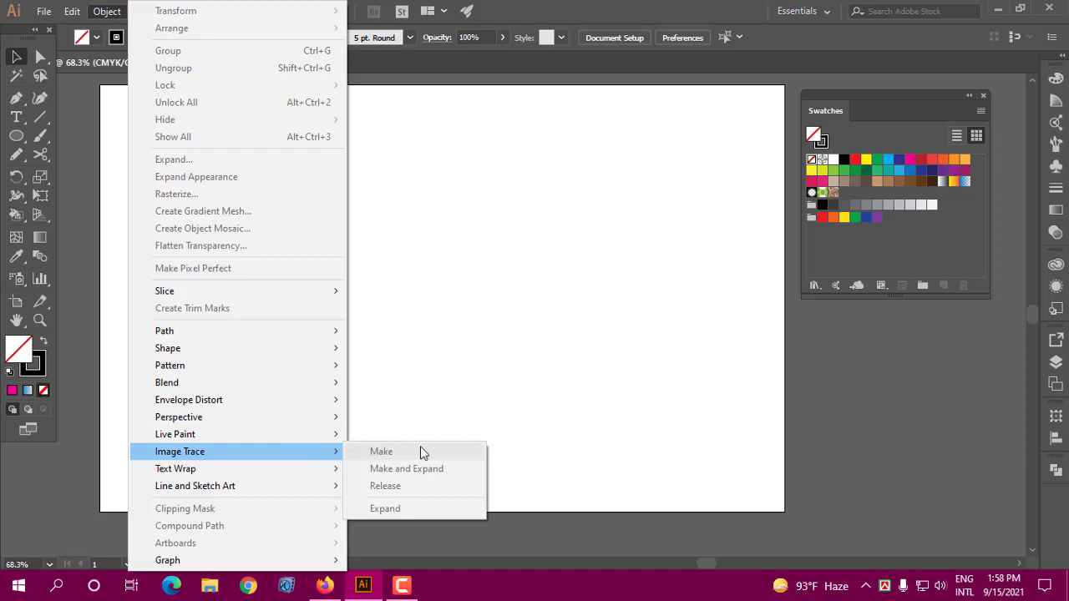
left_click(409, 335)
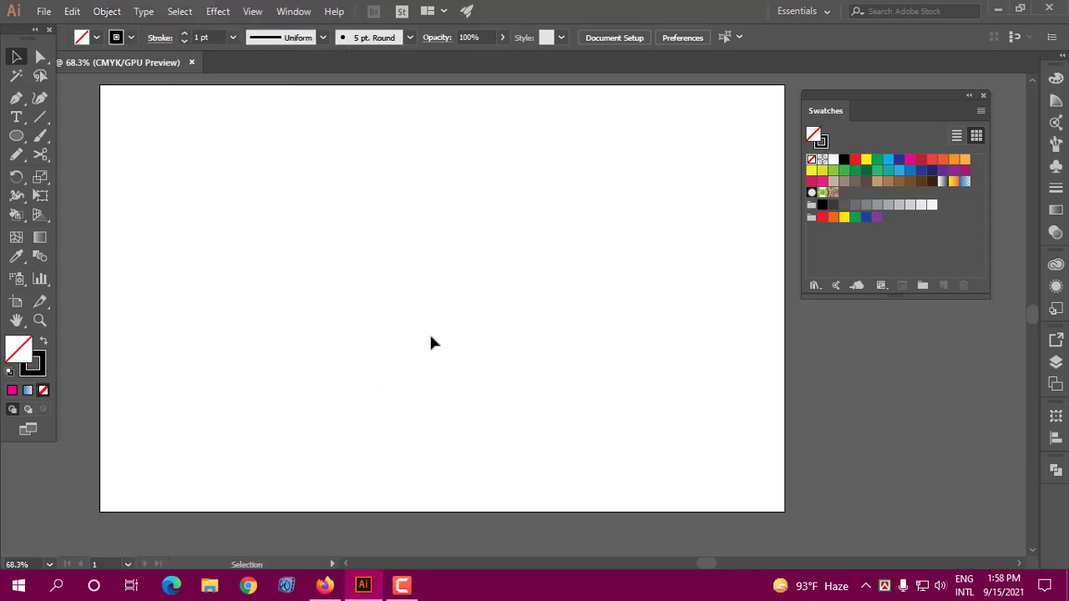
left_click(43, 12)
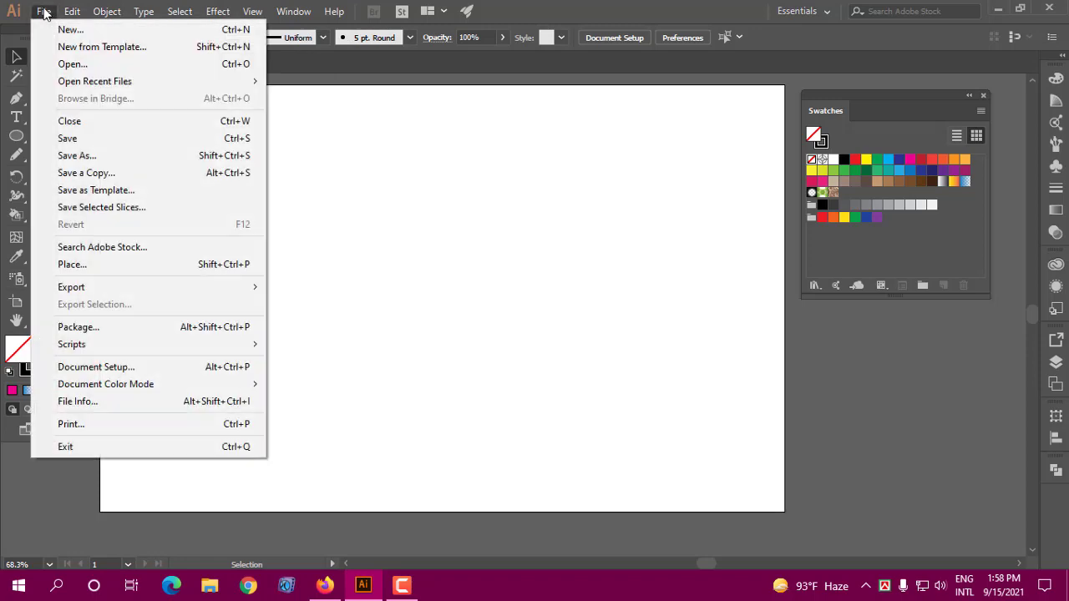
left_click(80, 265)
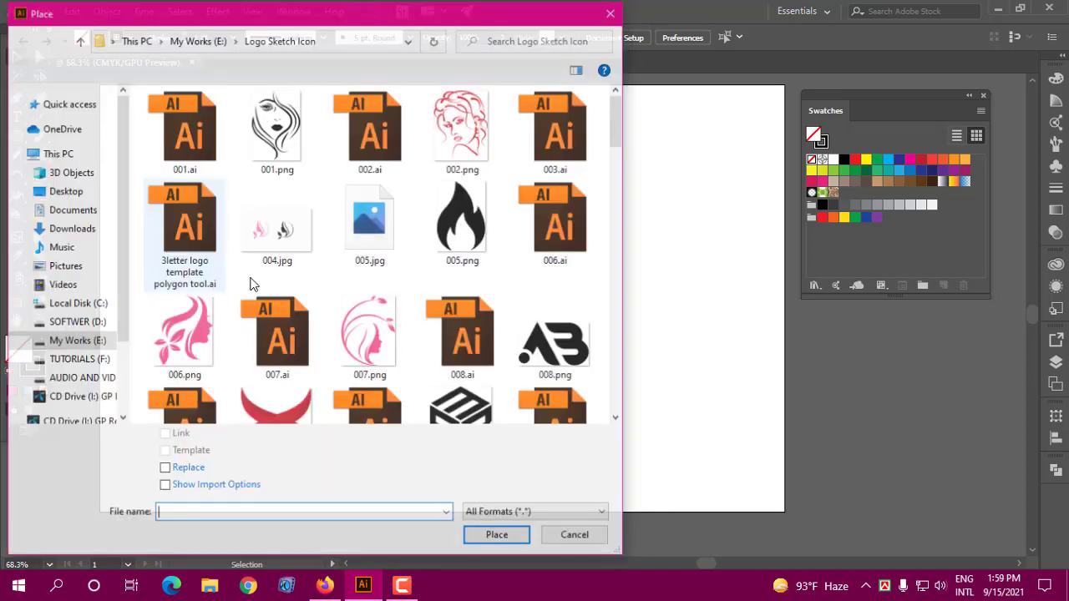
mouse_move(67, 250)
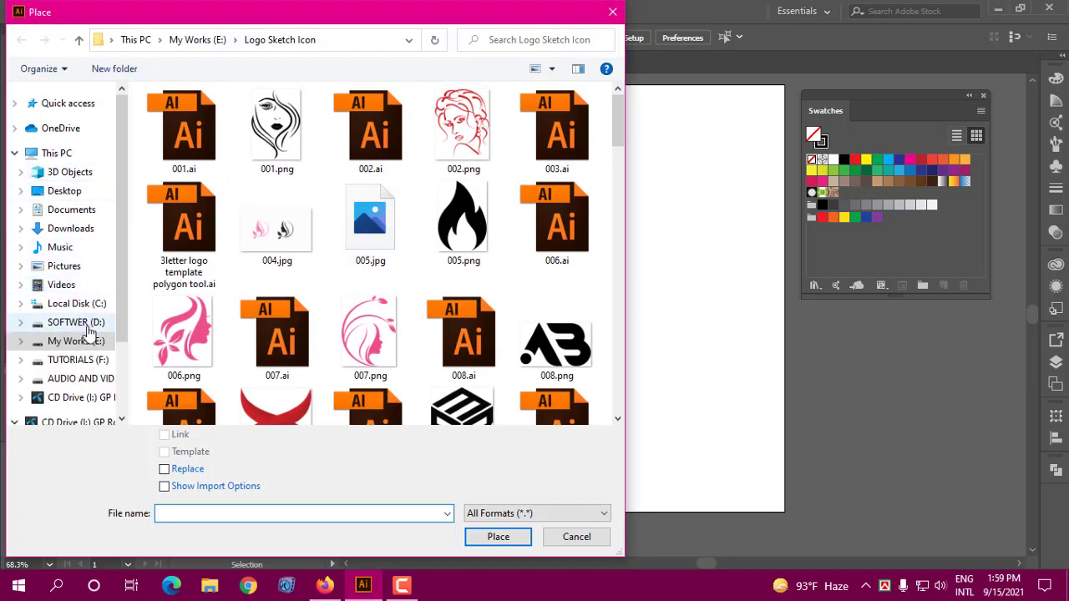
left_click(82, 229)
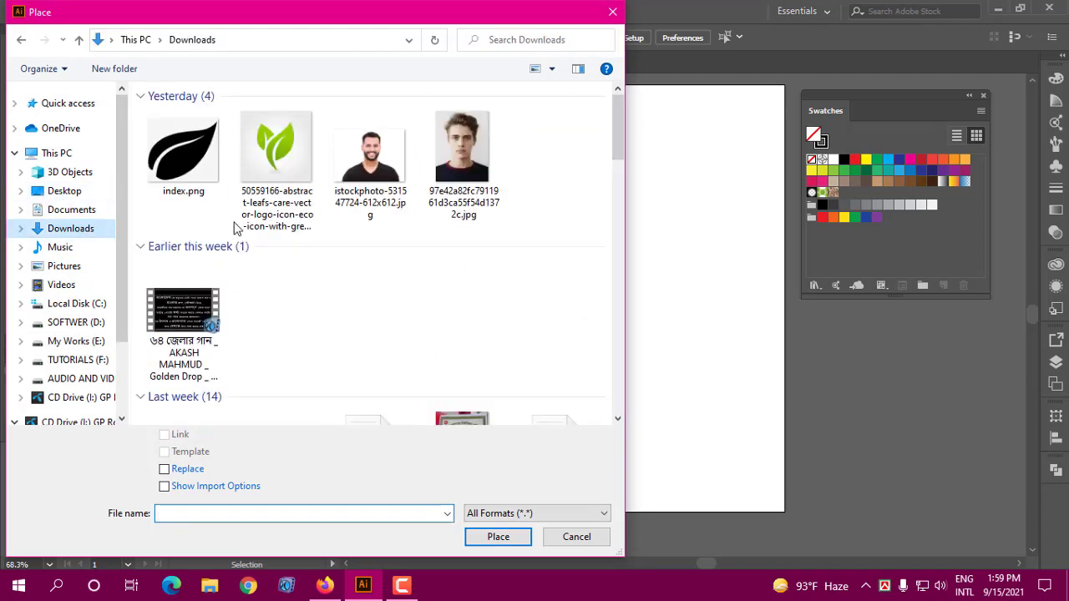
left_click(359, 152)
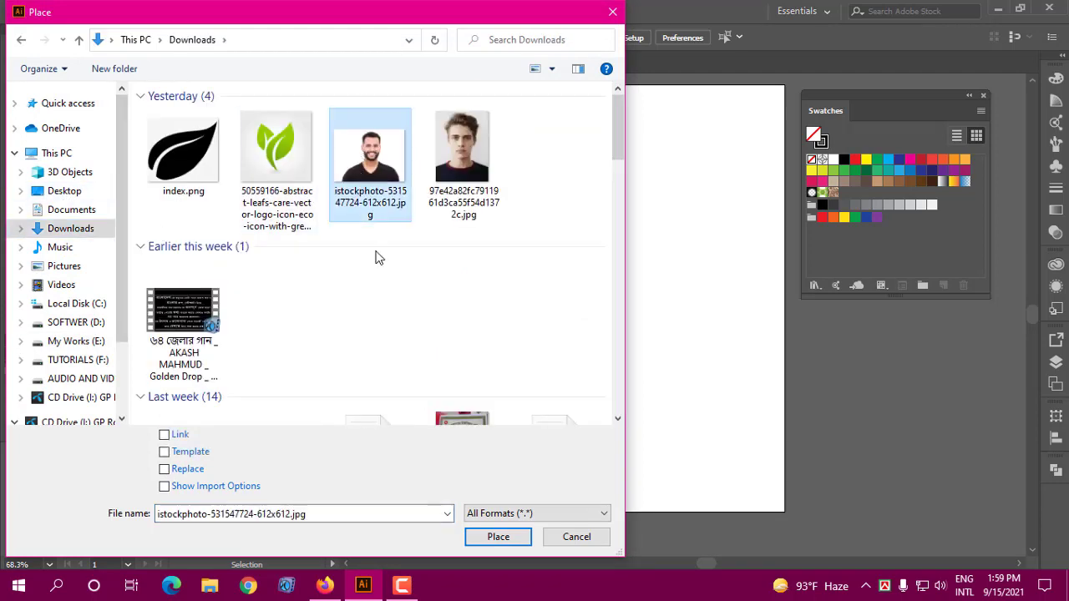
left_click(497, 537)
left_click_drag(284, 256, 443, 374)
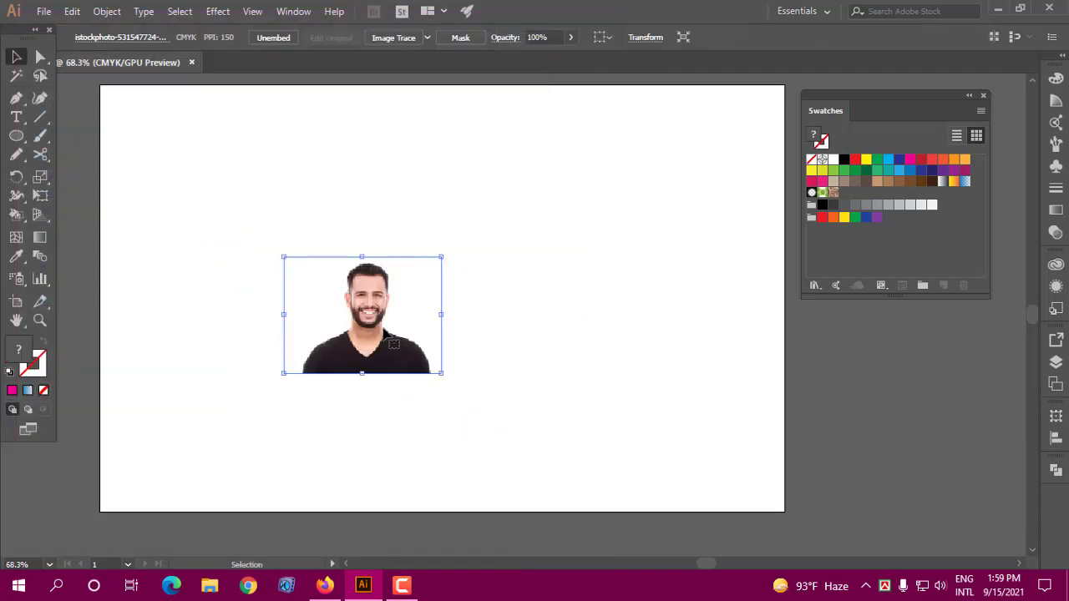
left_click_drag(364, 309, 271, 211)
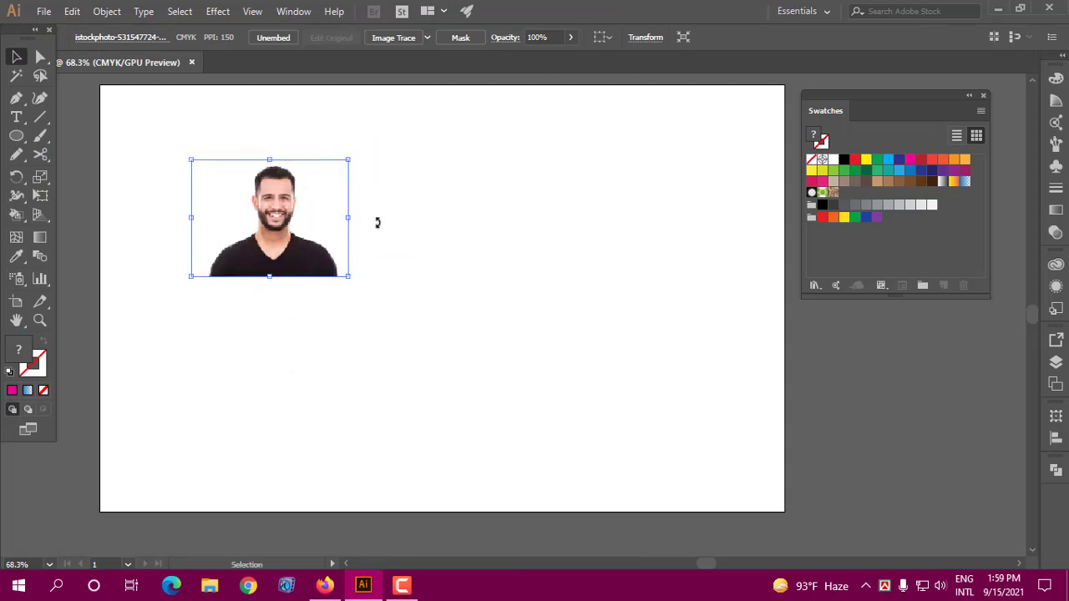
left_click(106, 12)
mouse_move(179, 451)
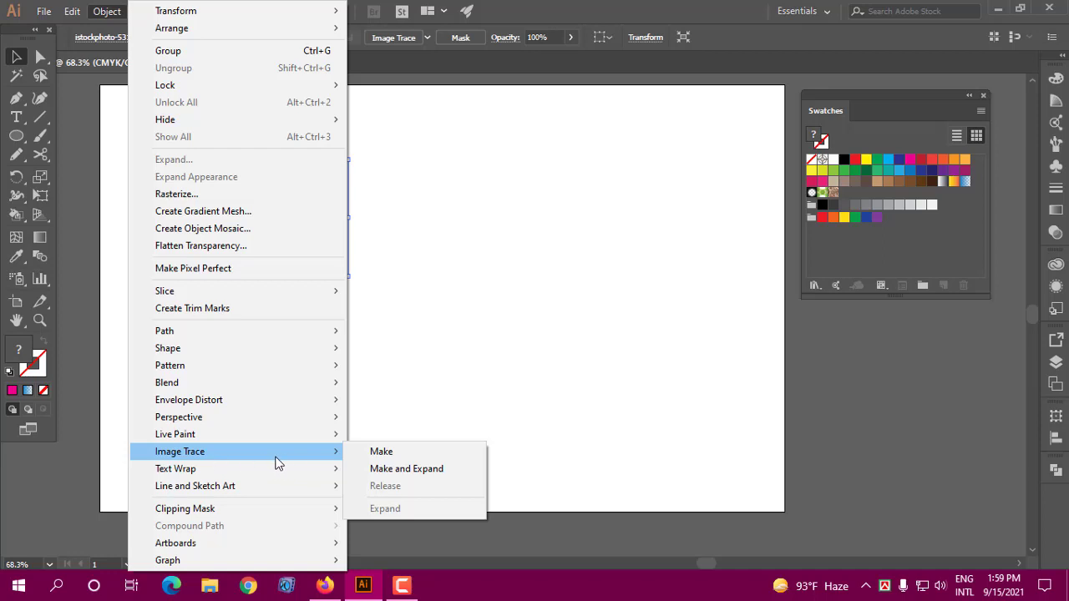
left_click(397, 450)
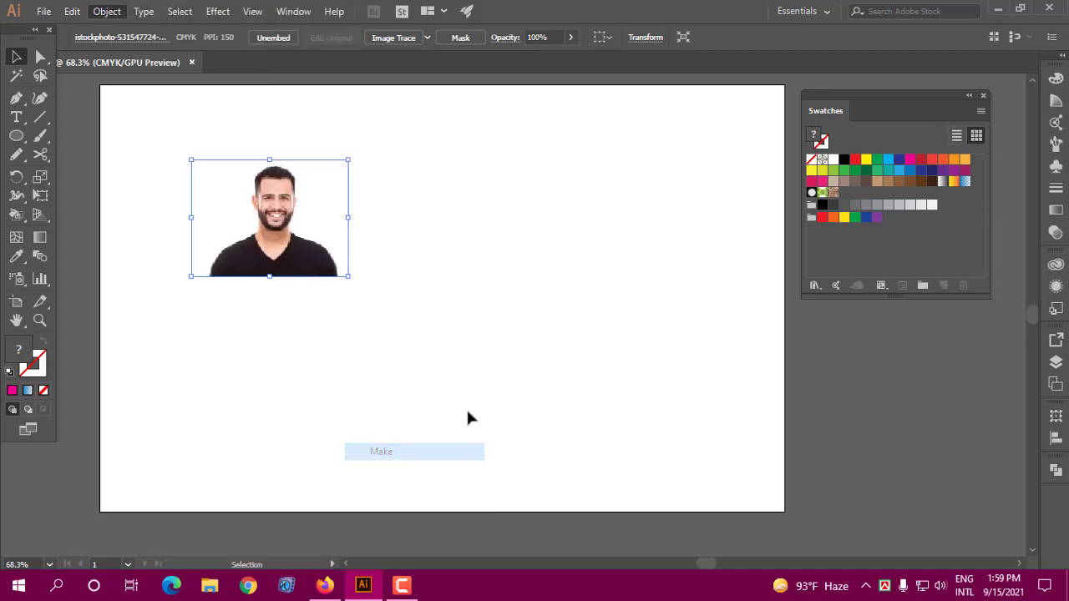
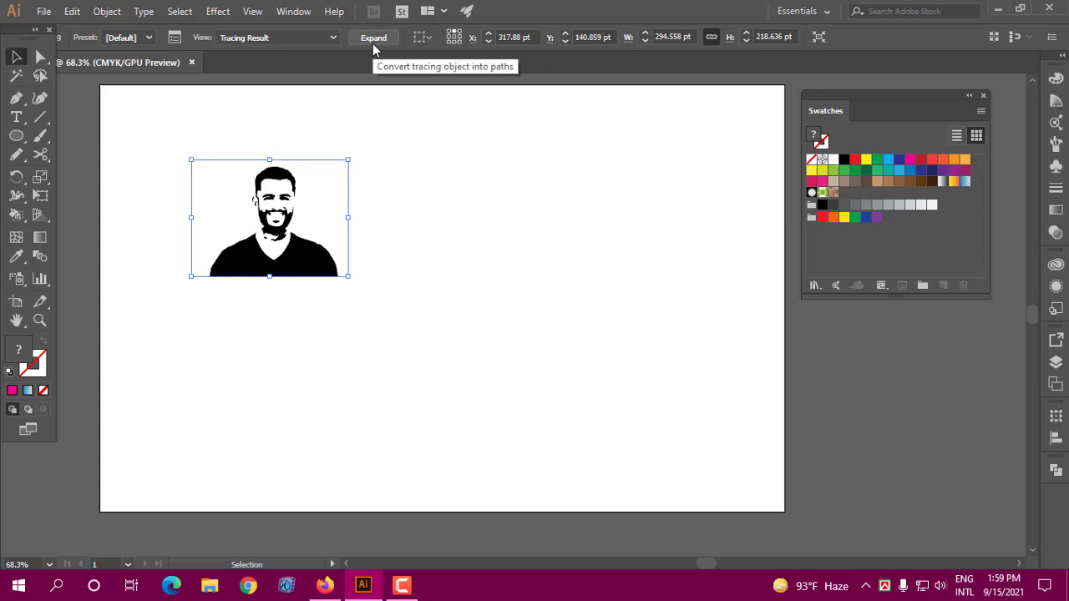
- Expand the image trace and ungroup the traced portrait's pieces
left_click(106, 11)
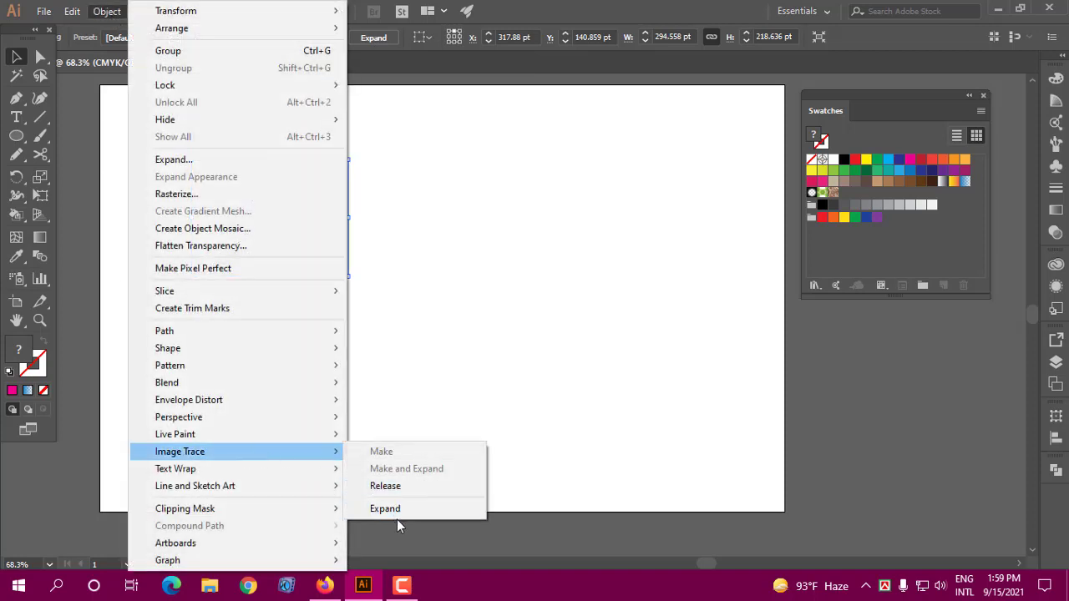
left_click(387, 509)
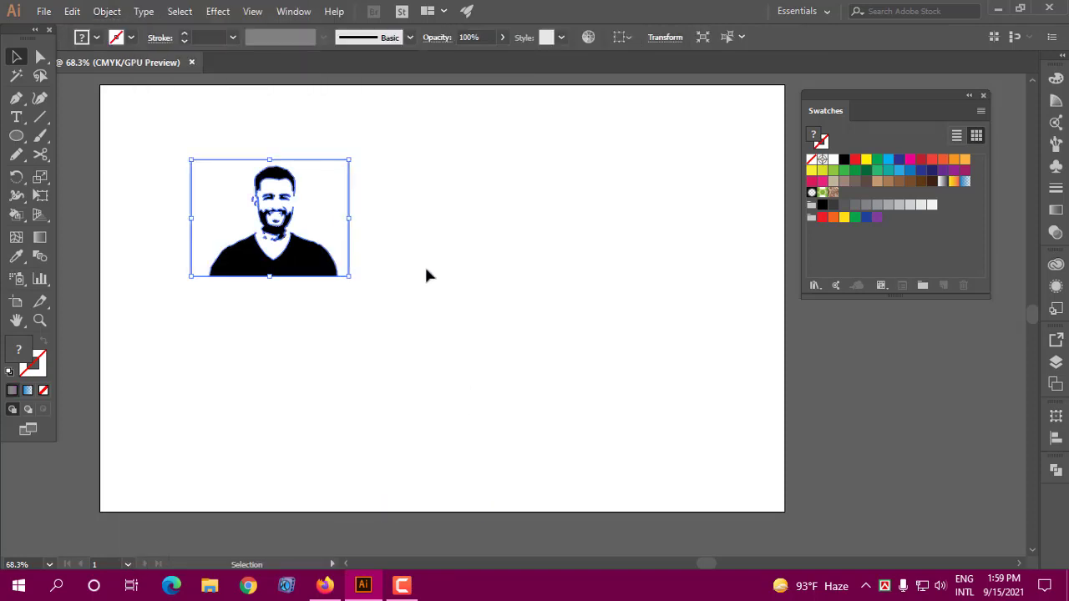
right_click(275, 178)
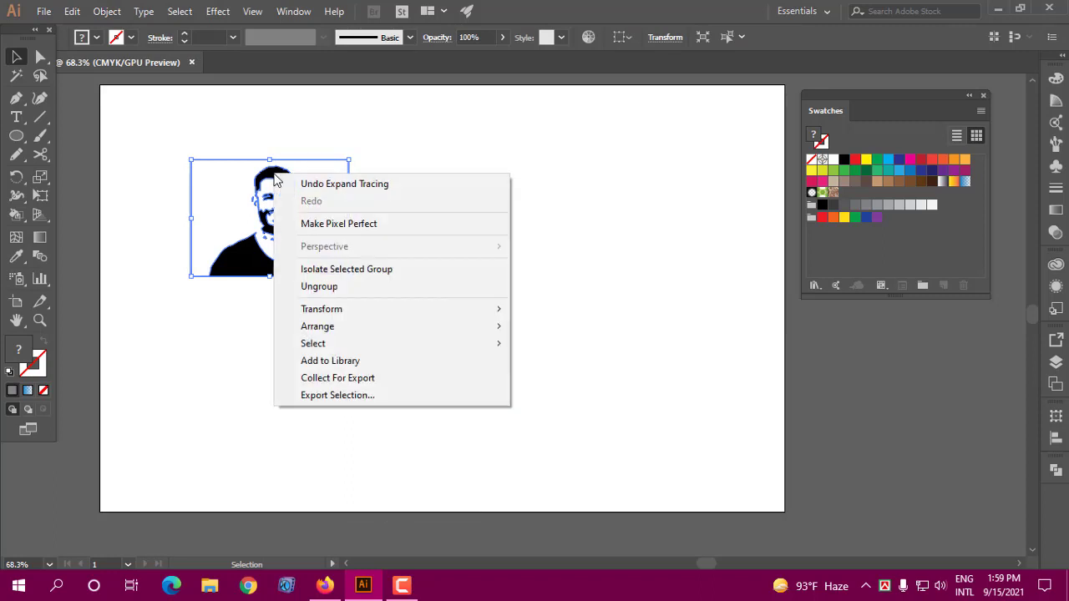
left_click(334, 287)
- Drag the white trace background off to the right and delete the traced outline
left_click_drag(349, 224, 735, 297)
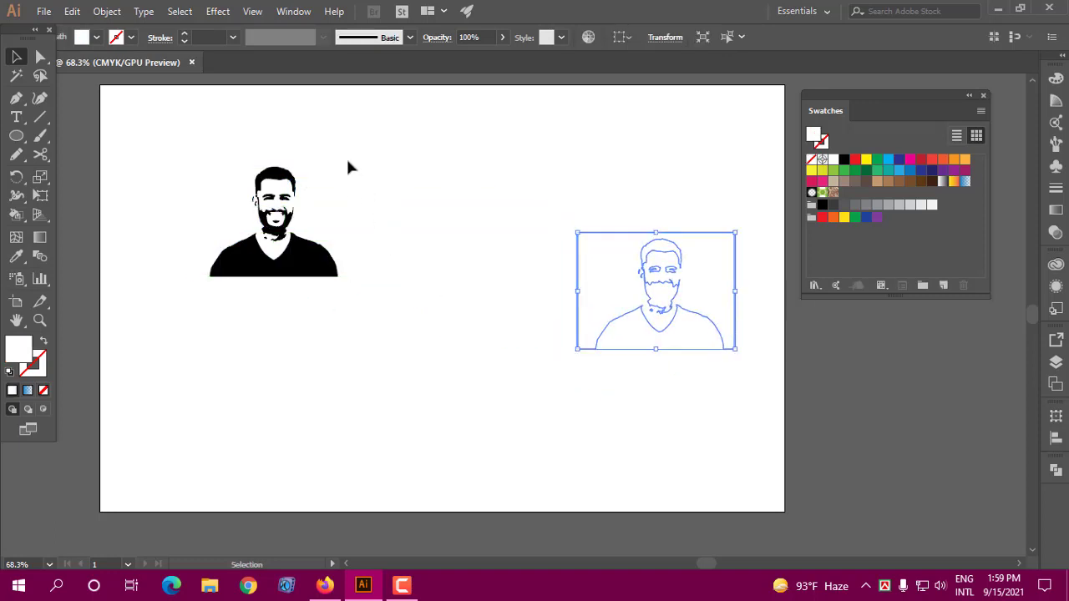
left_click_drag(349, 168, 290, 287)
left_click(329, 294)
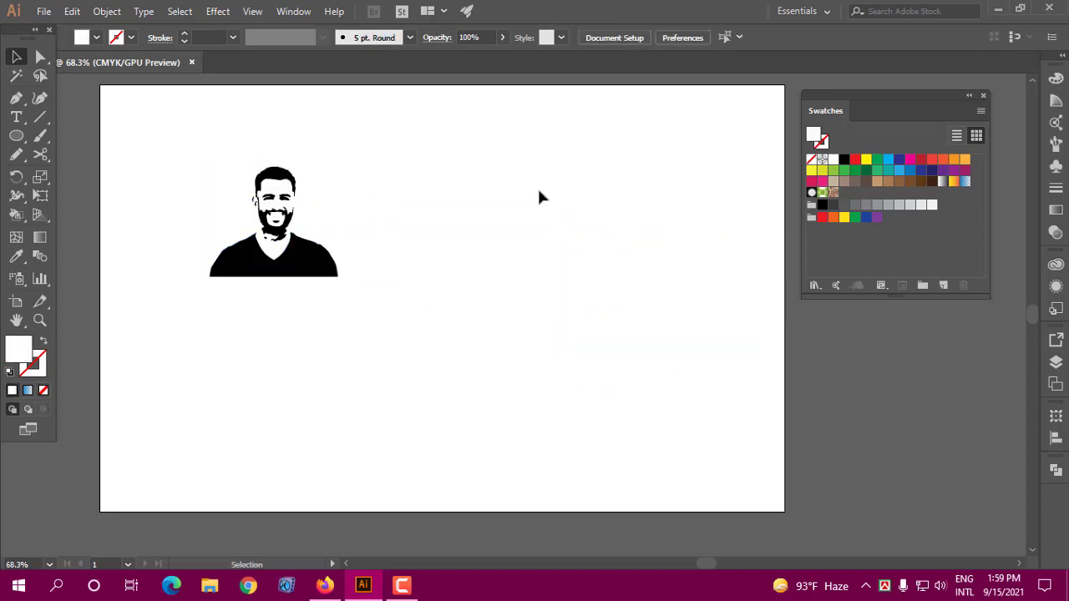
left_click_drag(539, 197, 698, 435)
key("Delete")
- Fill the portrait's black shirt shape with red
left_click(322, 276)
left_click(96, 37)
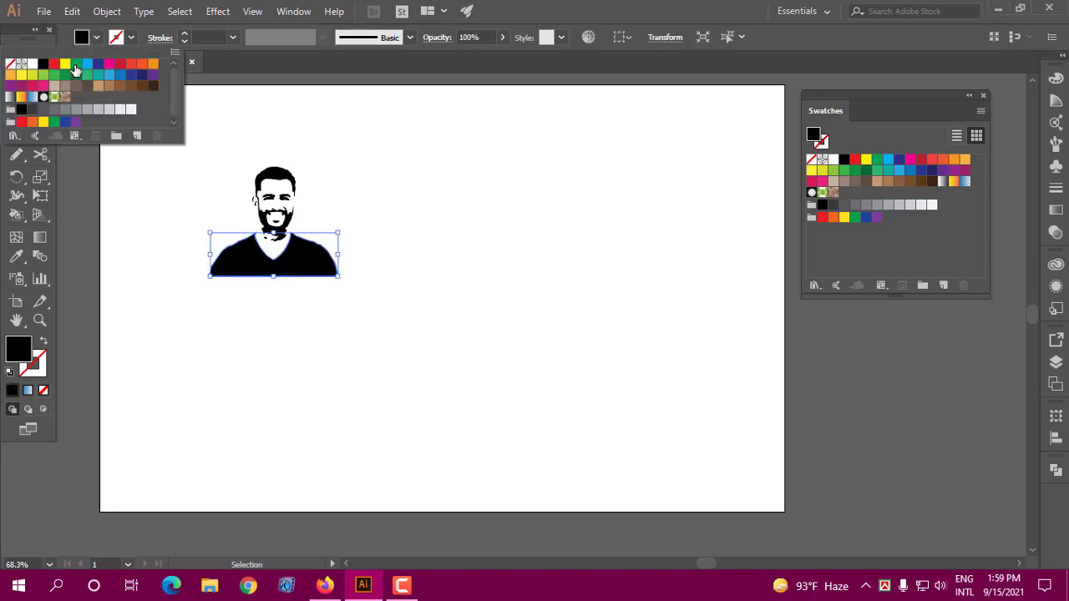
left_click(54, 62)
- Select the whole traced portrait and delete it
left_click(371, 216)
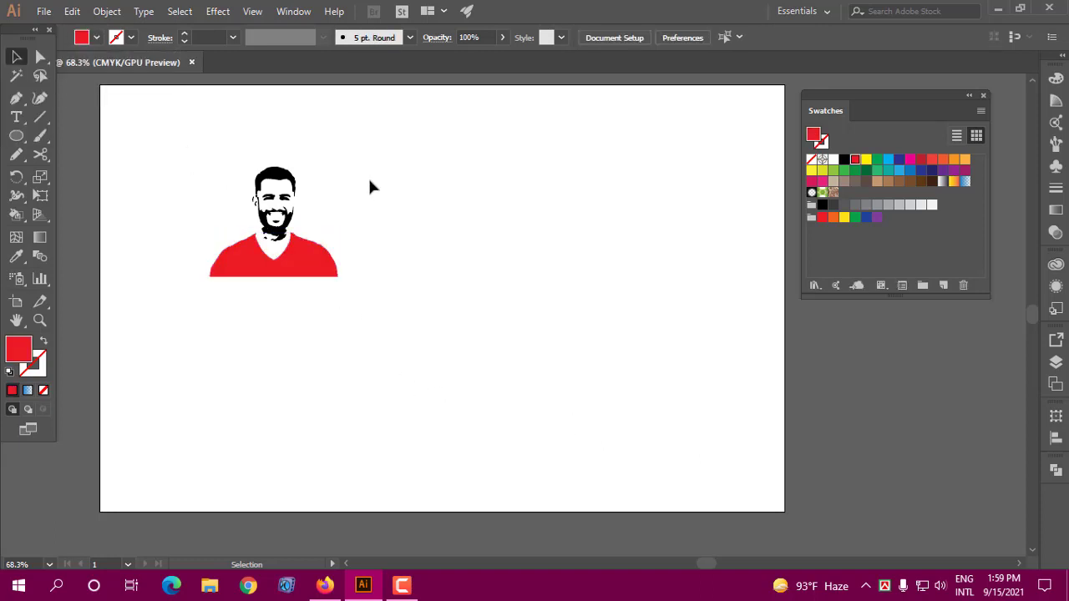
left_click_drag(348, 136, 193, 281)
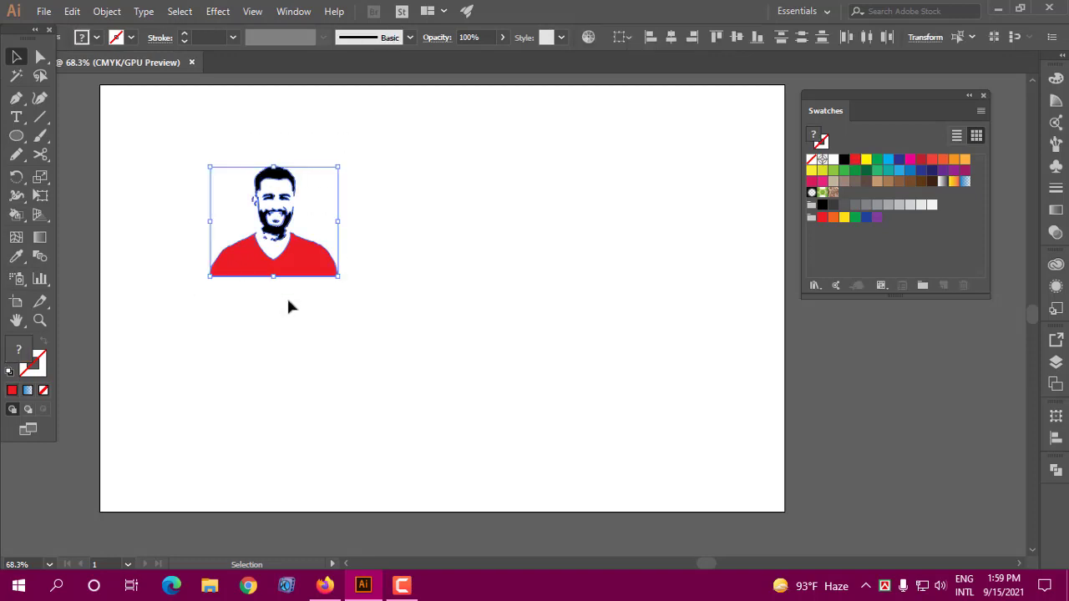
key("Delete")
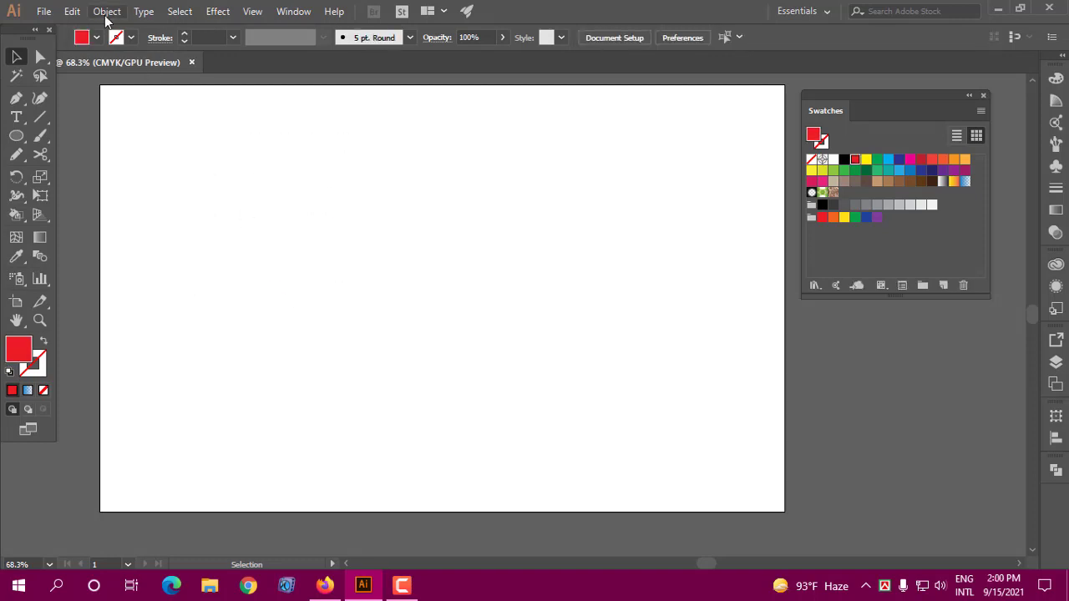
left_click(106, 11)
left_click(440, 231)
left_click(42, 12)
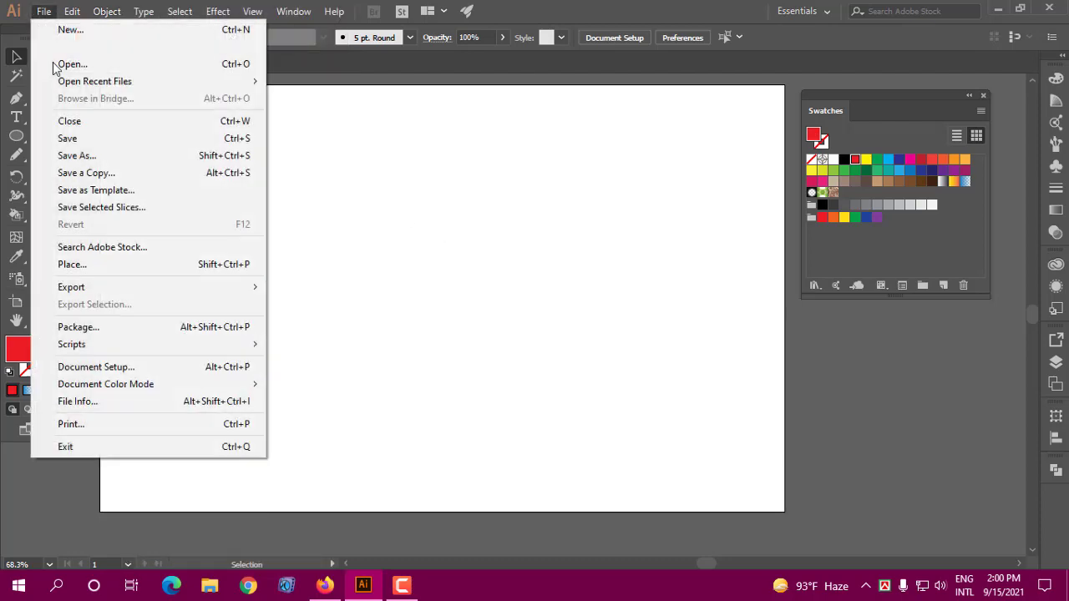
left_click(82, 264)
left_click(370, 158)
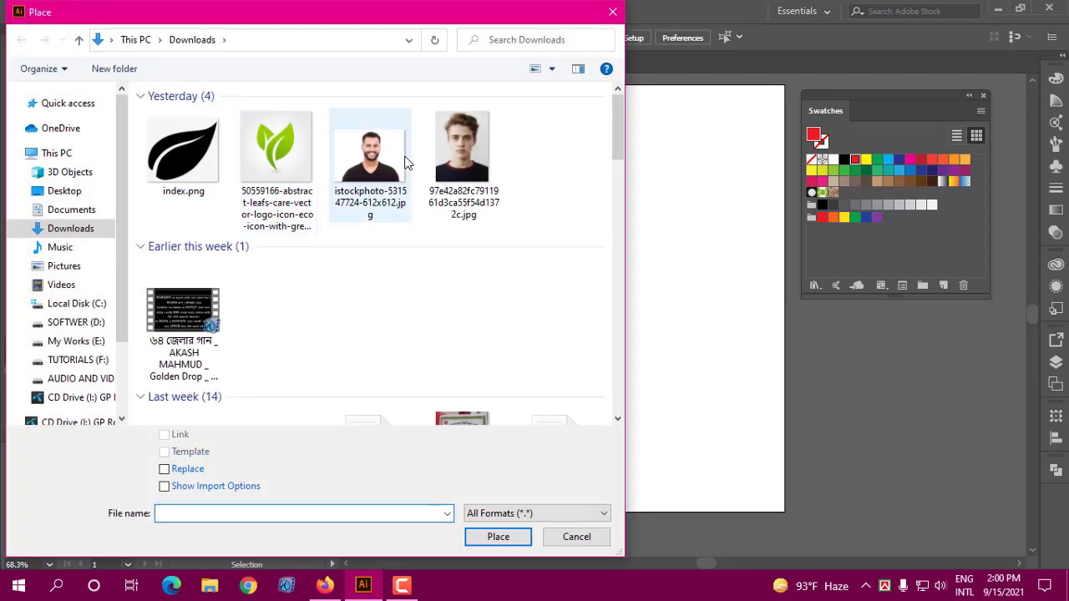
left_click(500, 538)
left_click(220, 176)
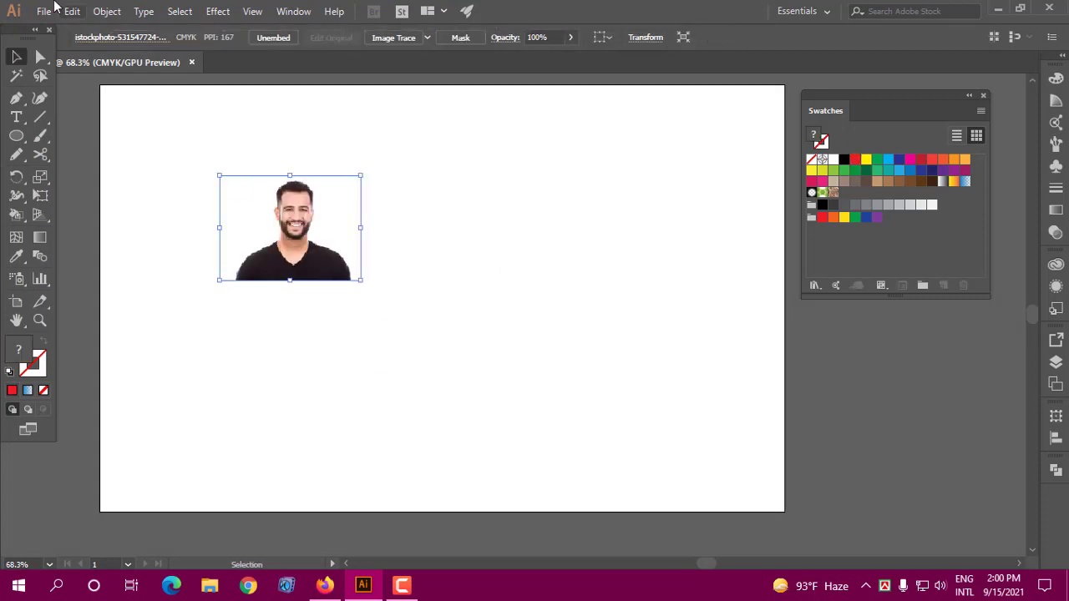
key("alt+o")
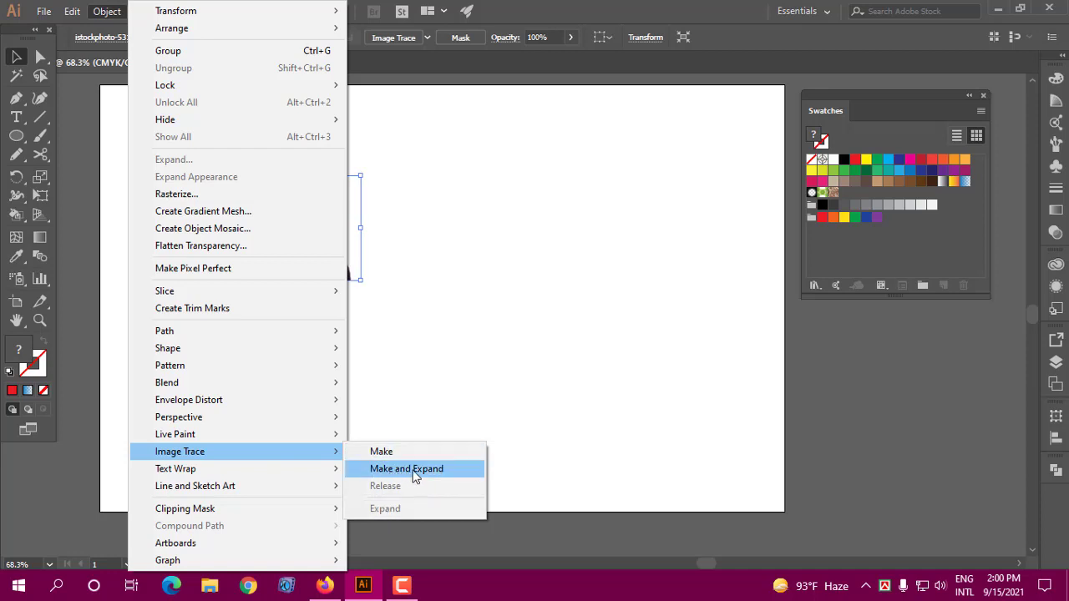
left_click(409, 469)
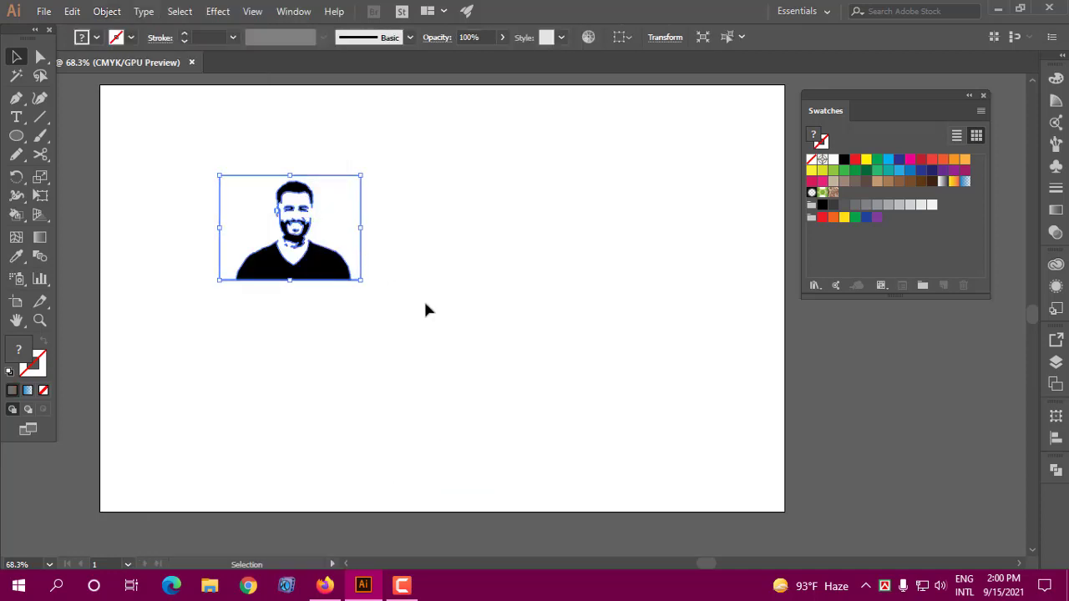
right_click(291, 195)
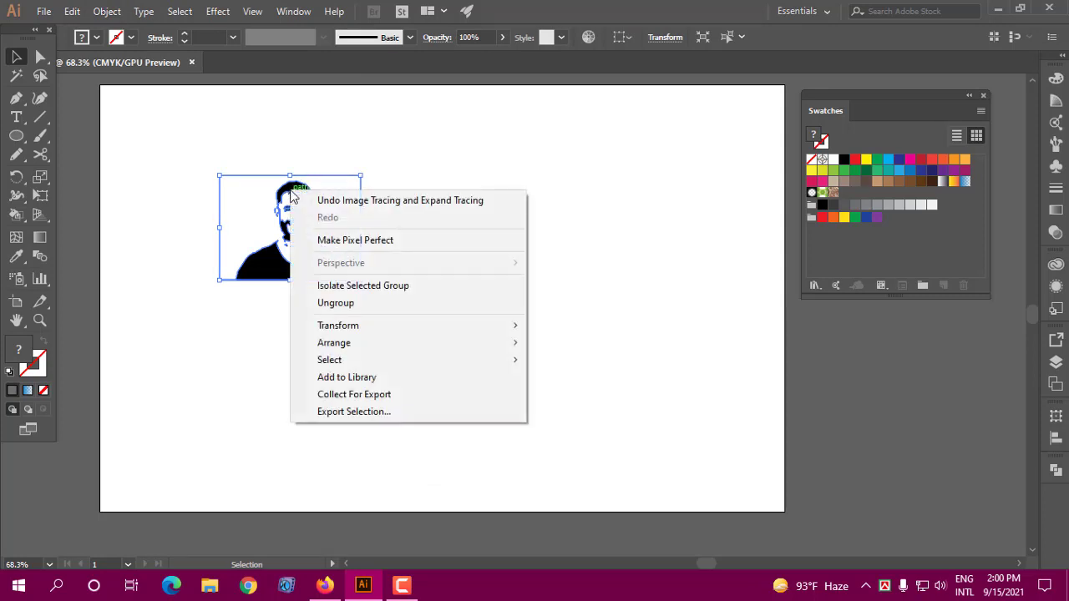
left_click(360, 303)
left_click(427, 303)
left_click_drag(346, 226, 668, 282)
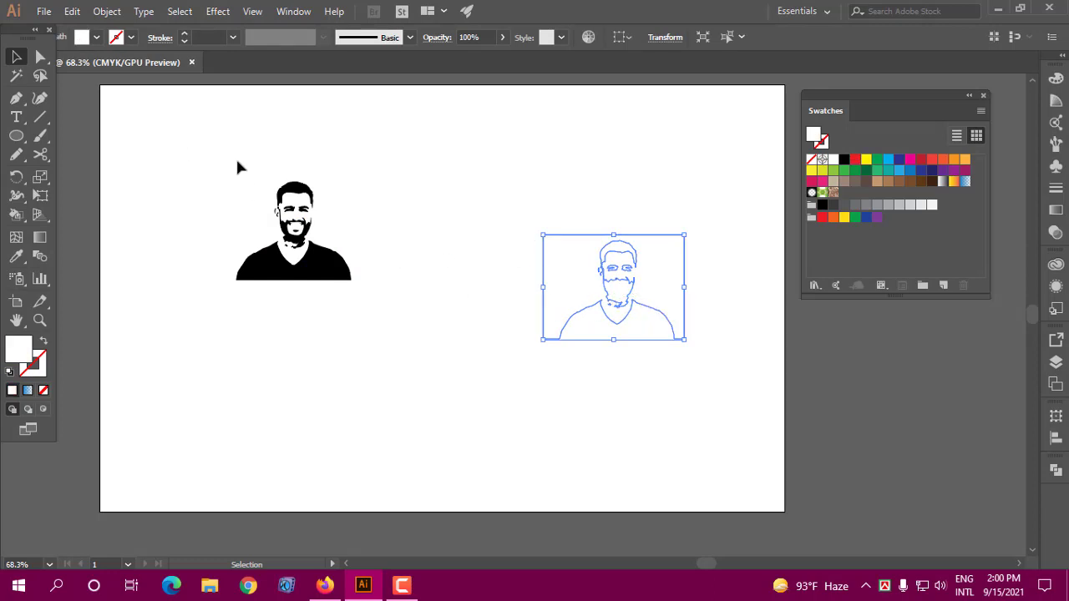
left_click_drag(228, 175, 659, 313)
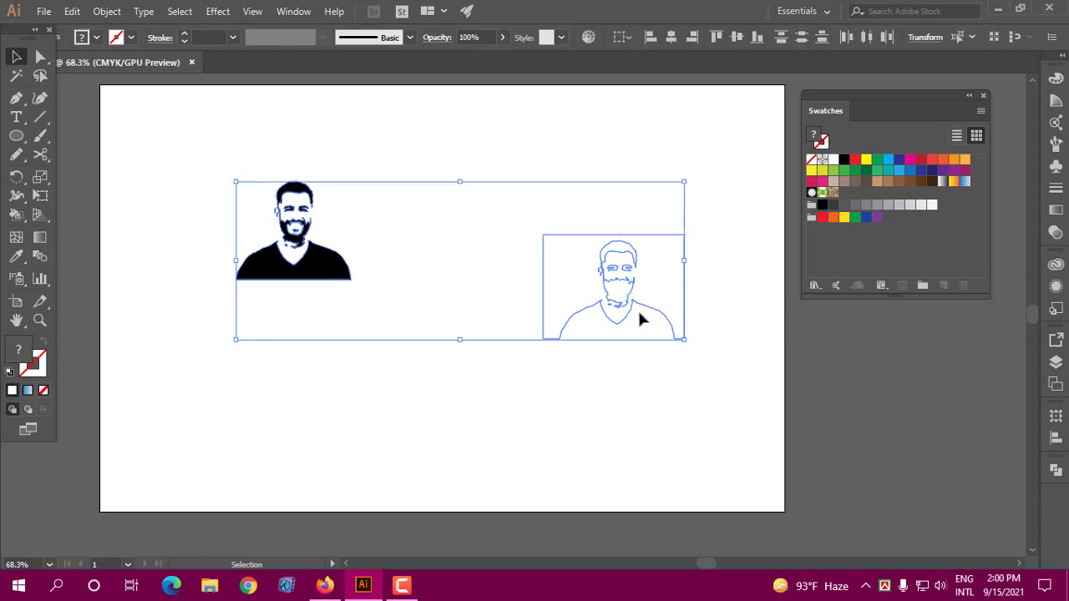
key("Delete")
- Browse the Object menu without applying any command
left_click(107, 11)
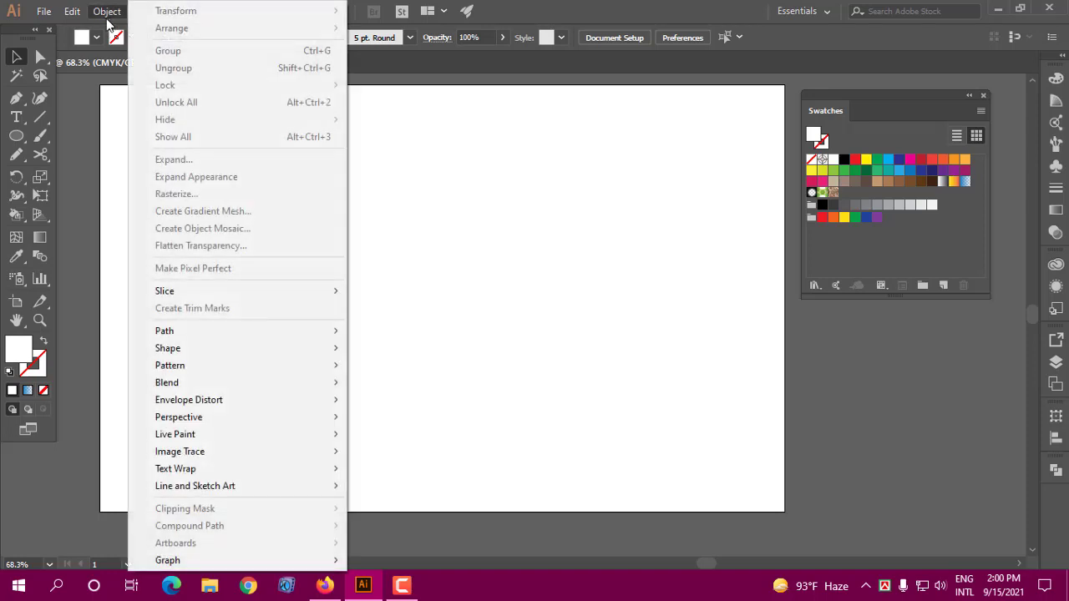
left_click(440, 300)
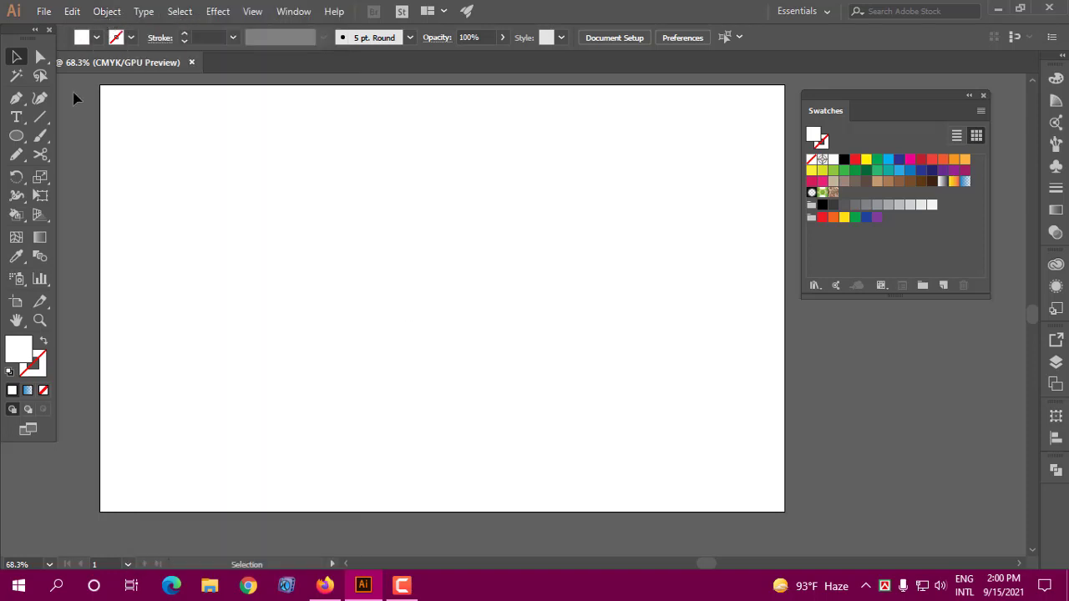
left_click(106, 11)
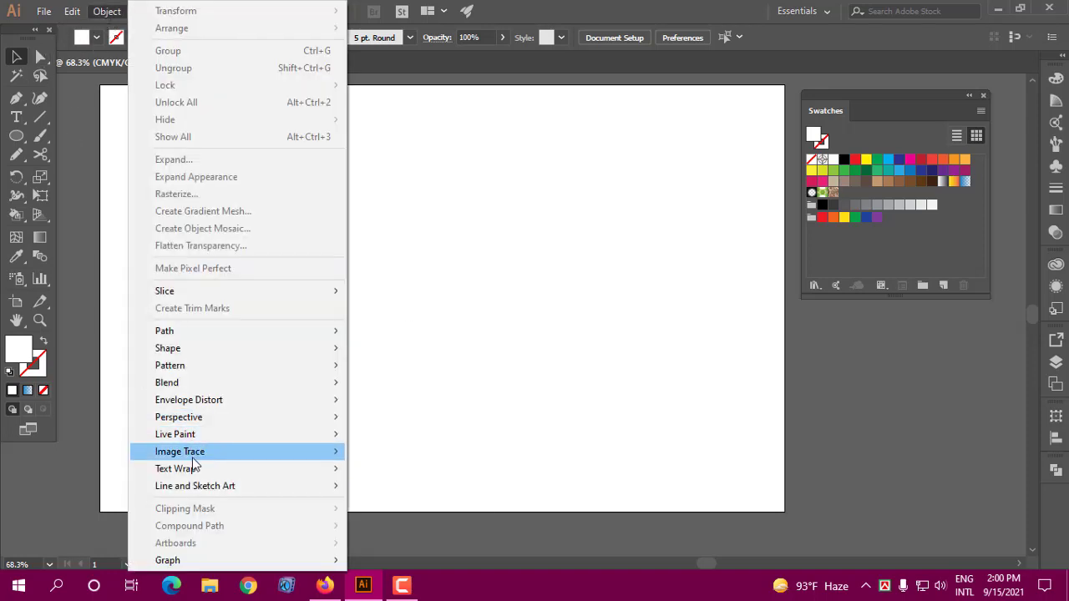
mouse_move(179, 451)
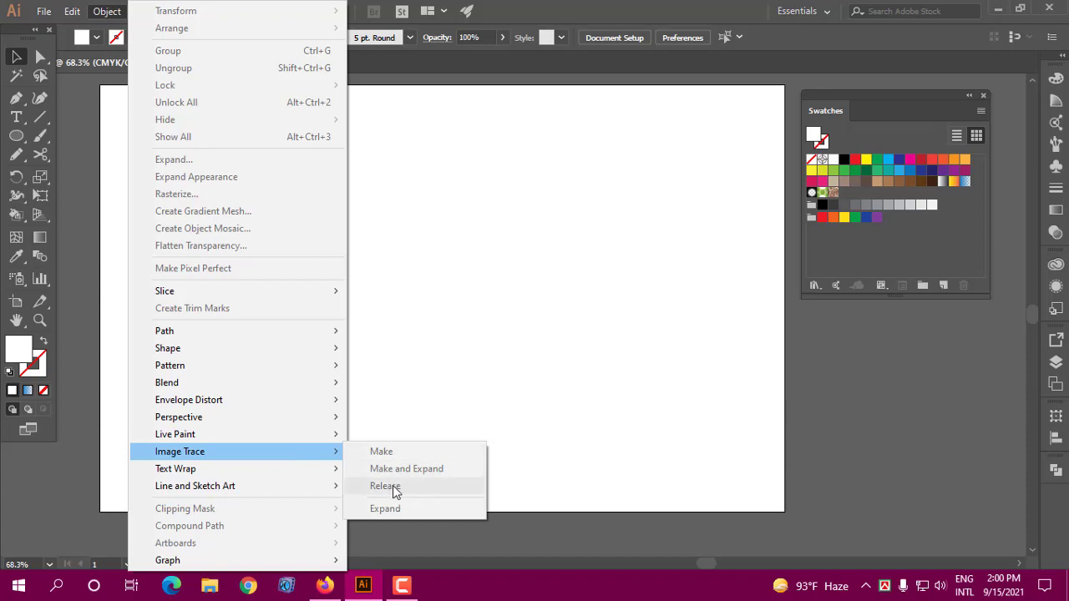
left_click(465, 192)
- Place the istockphoto portrait photo at the artboard's upper left
left_click(43, 11)
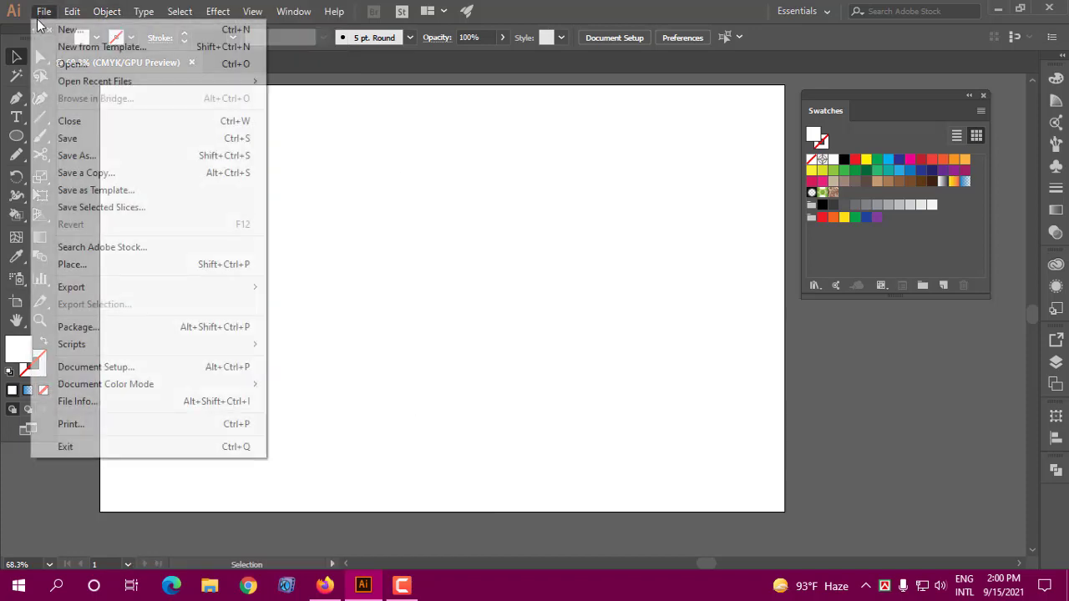
left_click(73, 264)
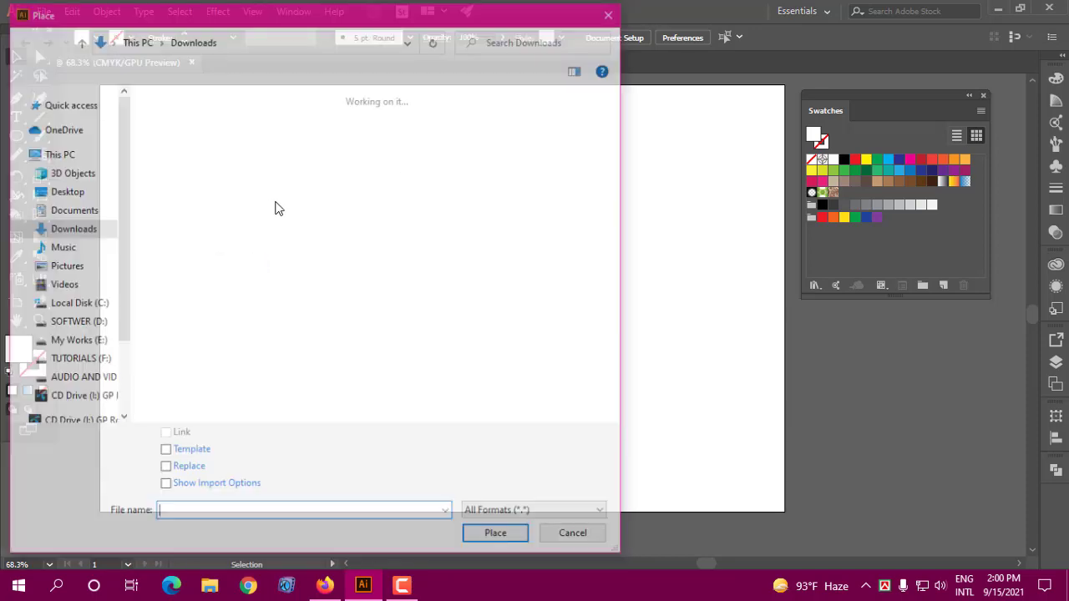
left_click(497, 537)
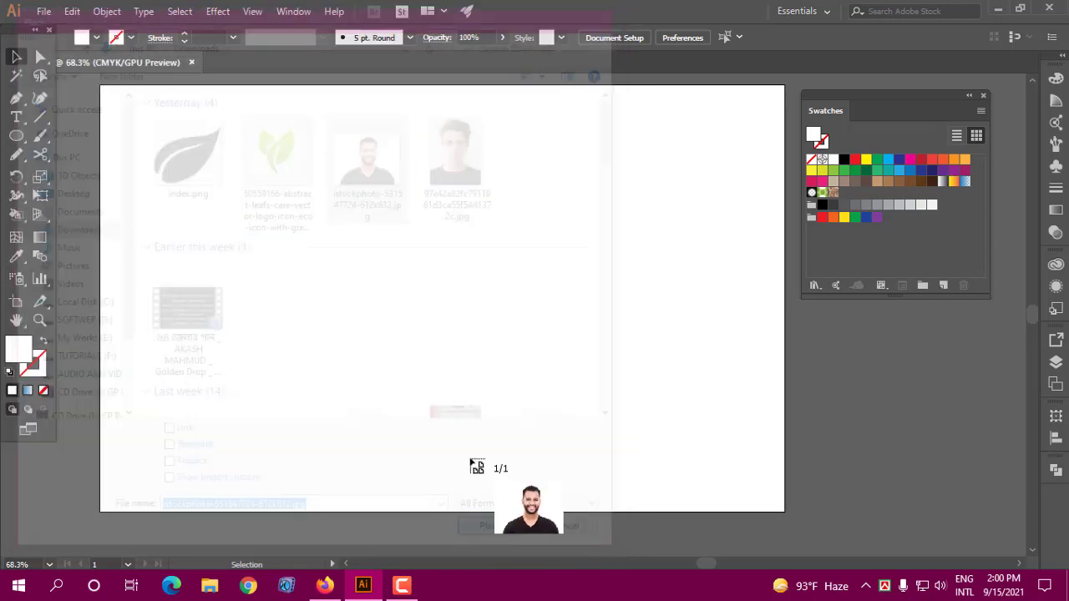
left_click(210, 160)
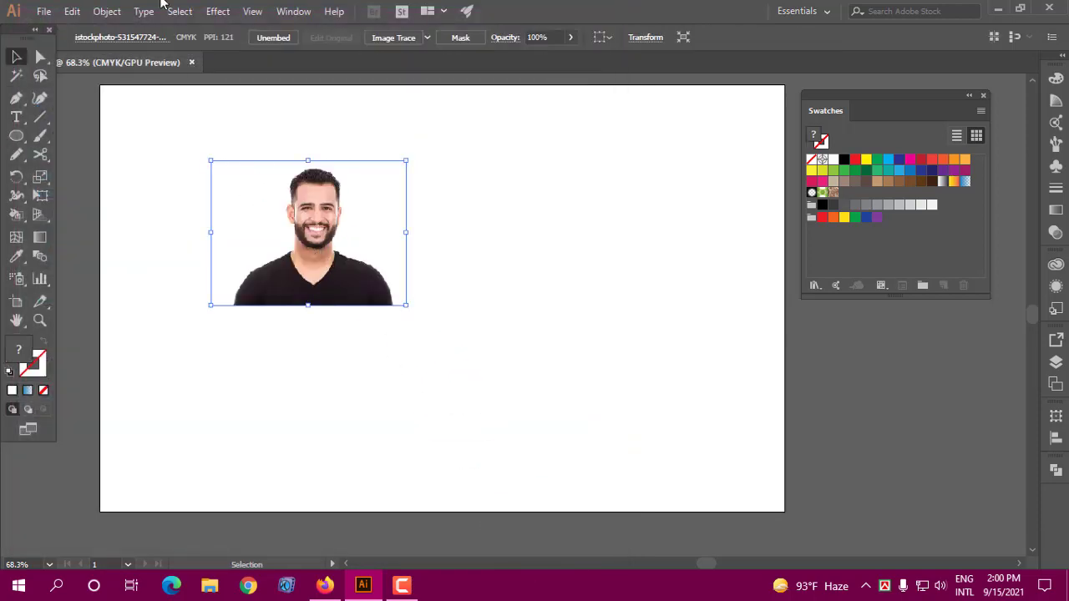
- Image-trace the photo to black and white, then release the tracing and move the photo left
left_click(107, 11)
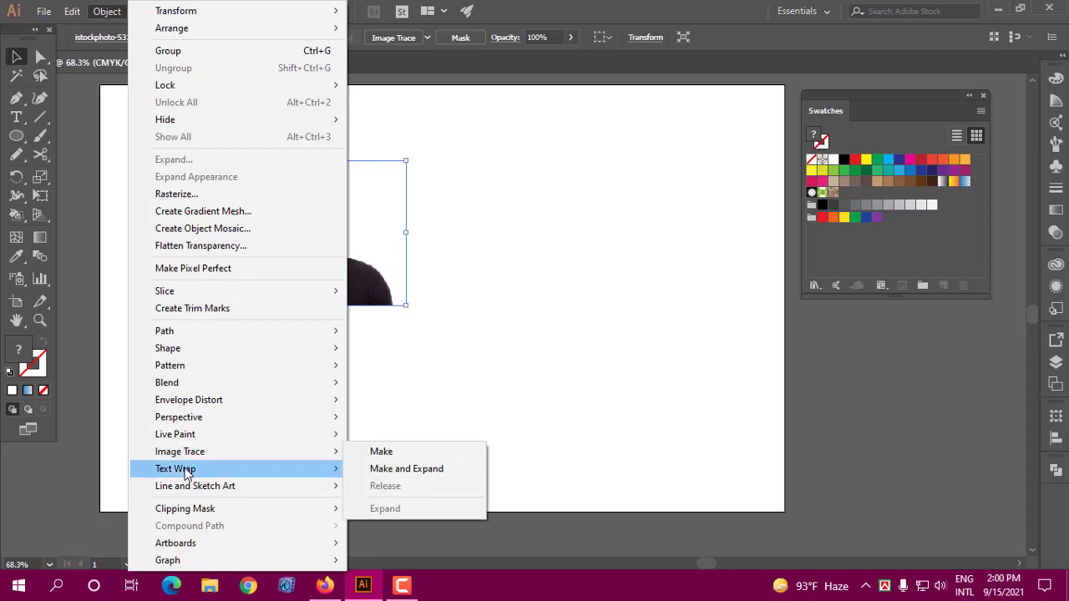
mouse_move(180, 450)
left_click(400, 452)
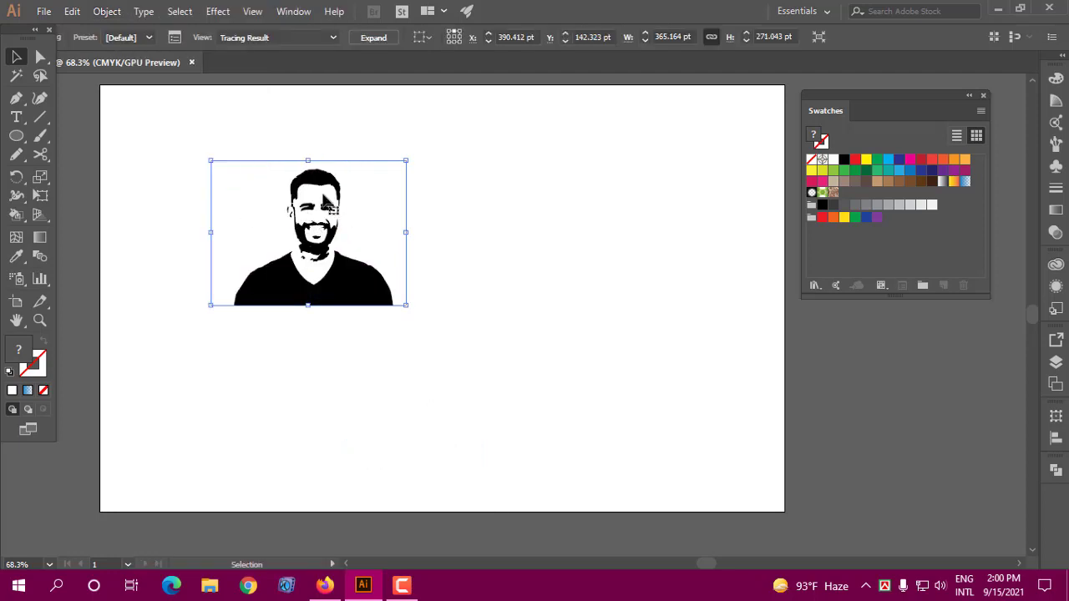
left_click_drag(358, 208, 319, 195)
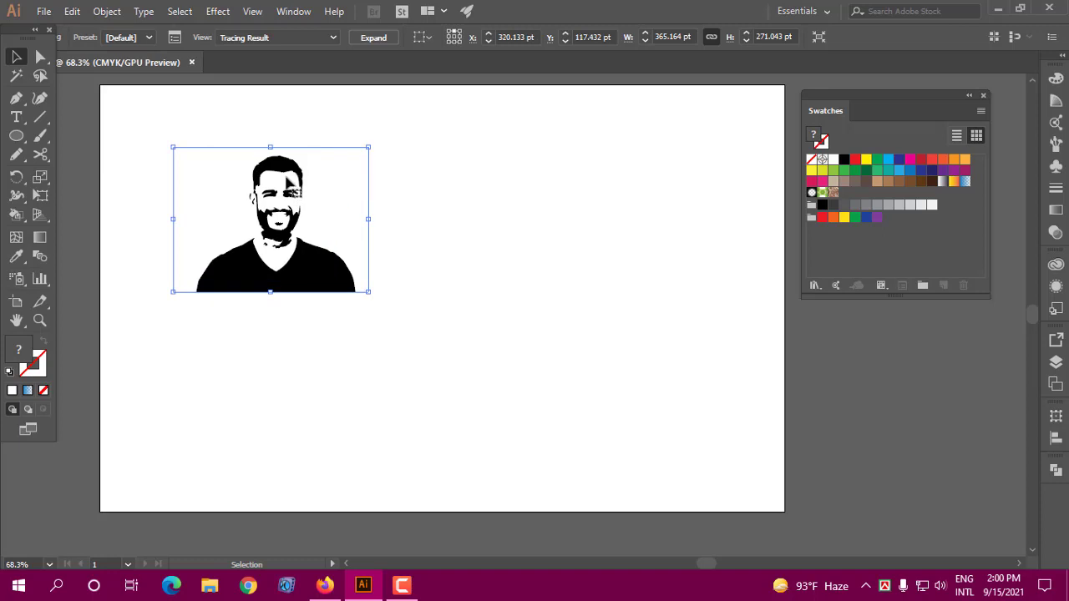
left_click(107, 11)
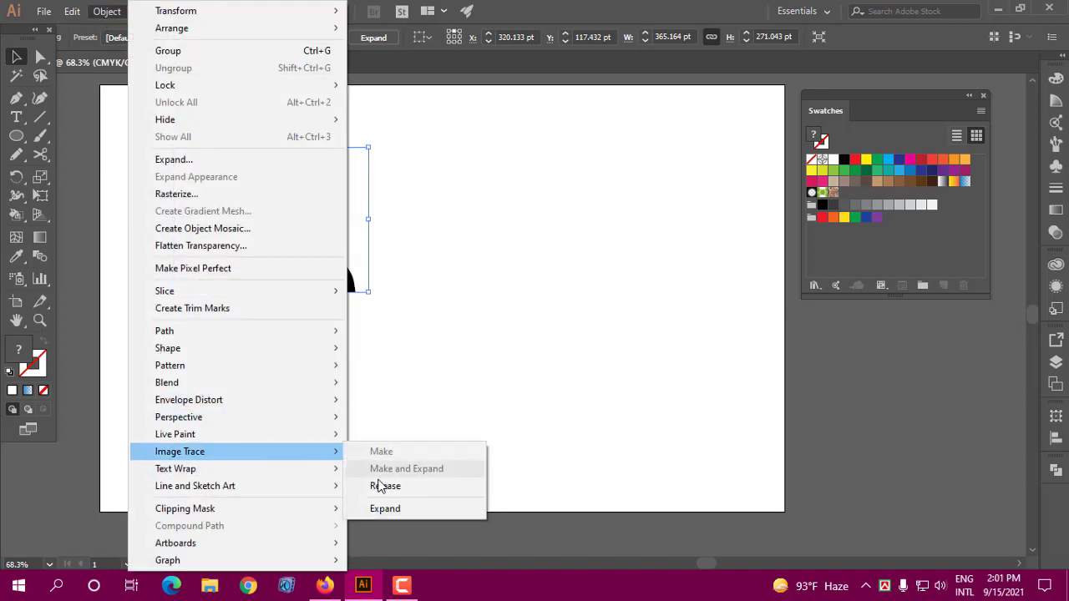
left_click(400, 493)
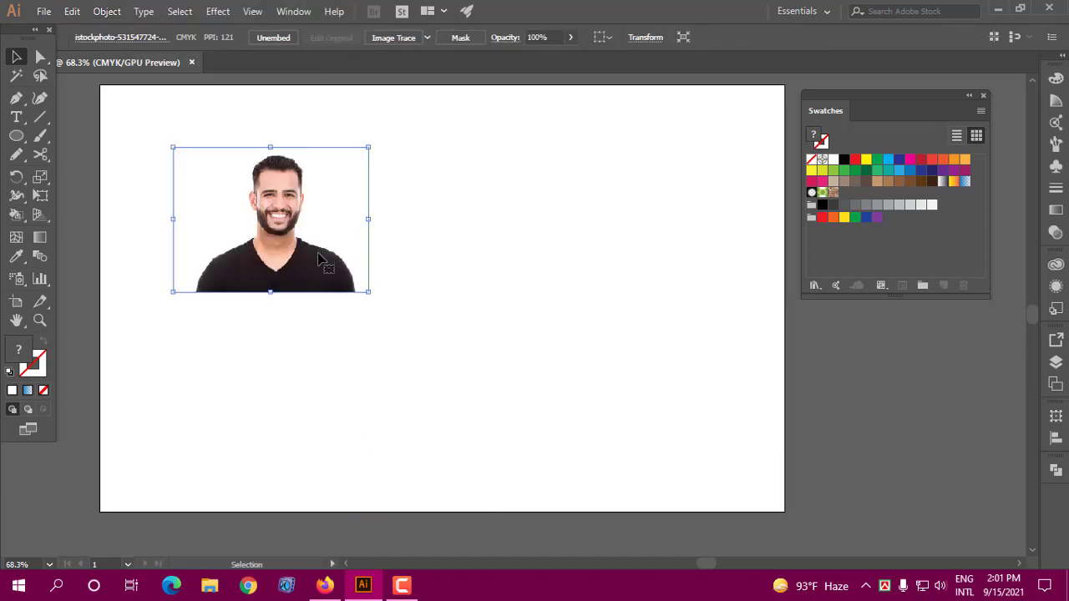
mouse_move(282, 206)
left_mouse_down()
mouse_move(322, 187)
mouse_move(268, 183)
left_mouse_up()
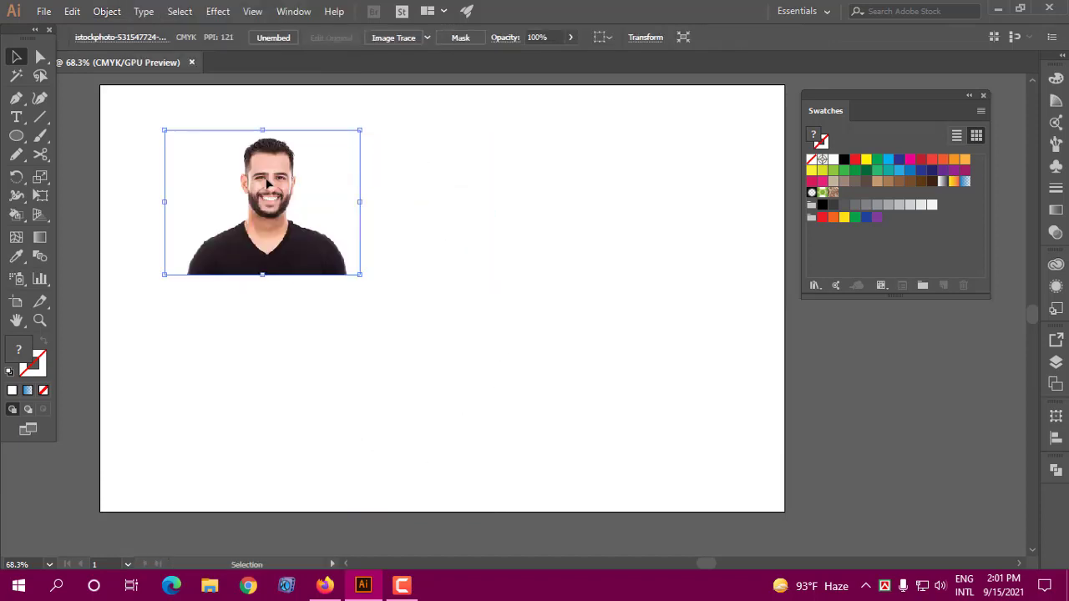
- Select the placed photo and delete it
left_click(107, 12)
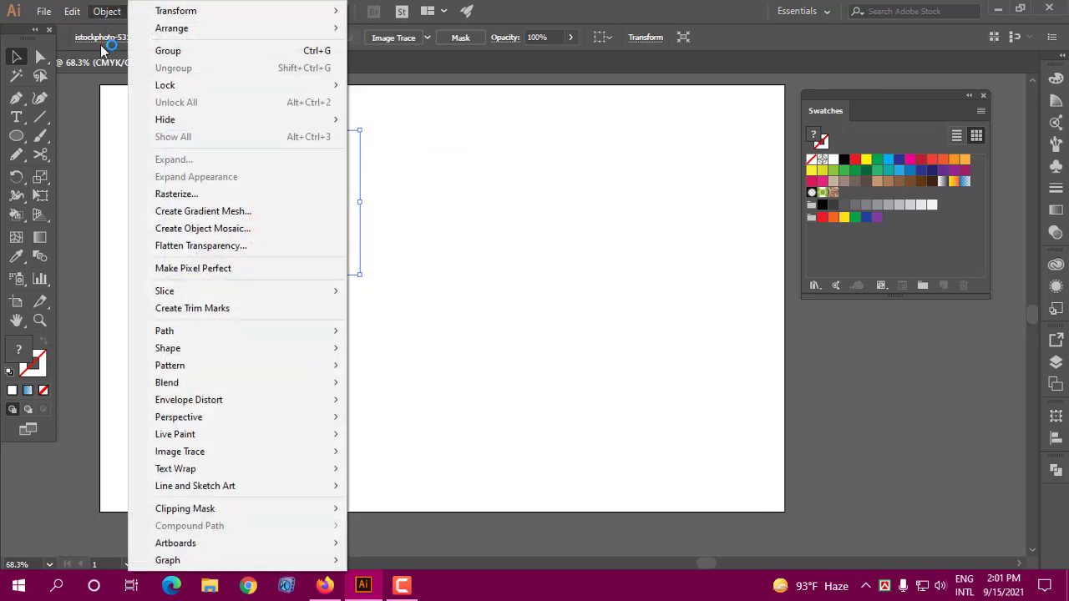
mouse_move(179, 451)
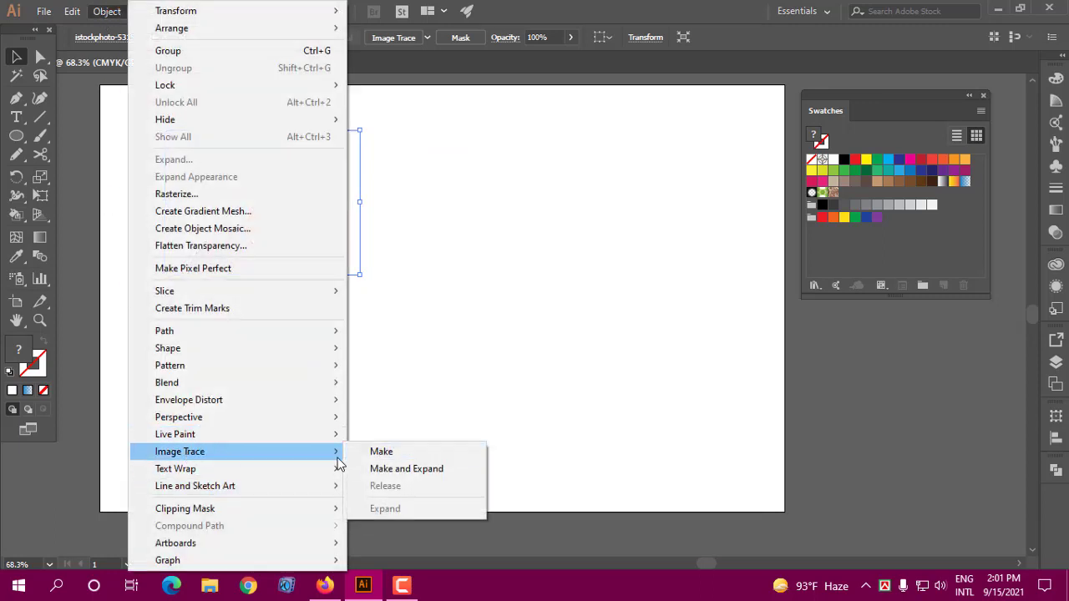
left_click(409, 341)
left_click(287, 227)
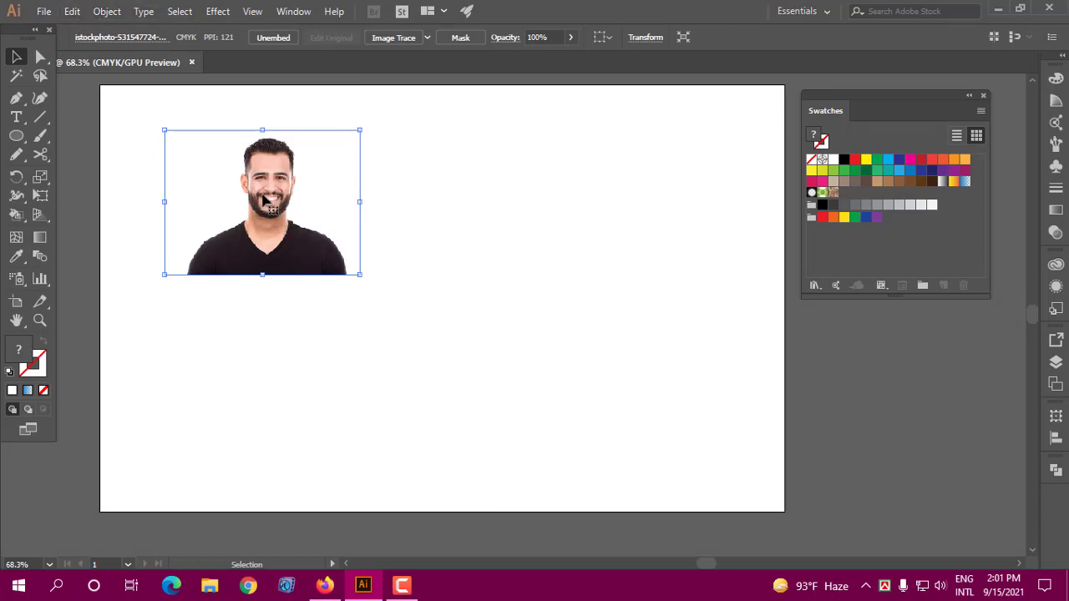
key("Delete")
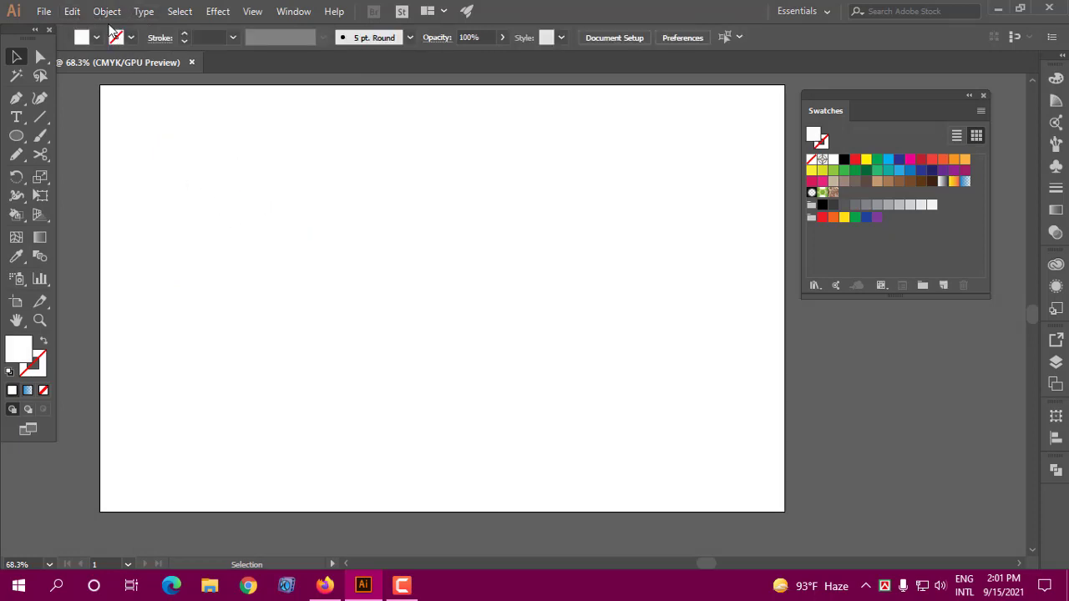
- Draw an area text frame of placeholder text across the artboard with the Type Tool
left_click(106, 12)
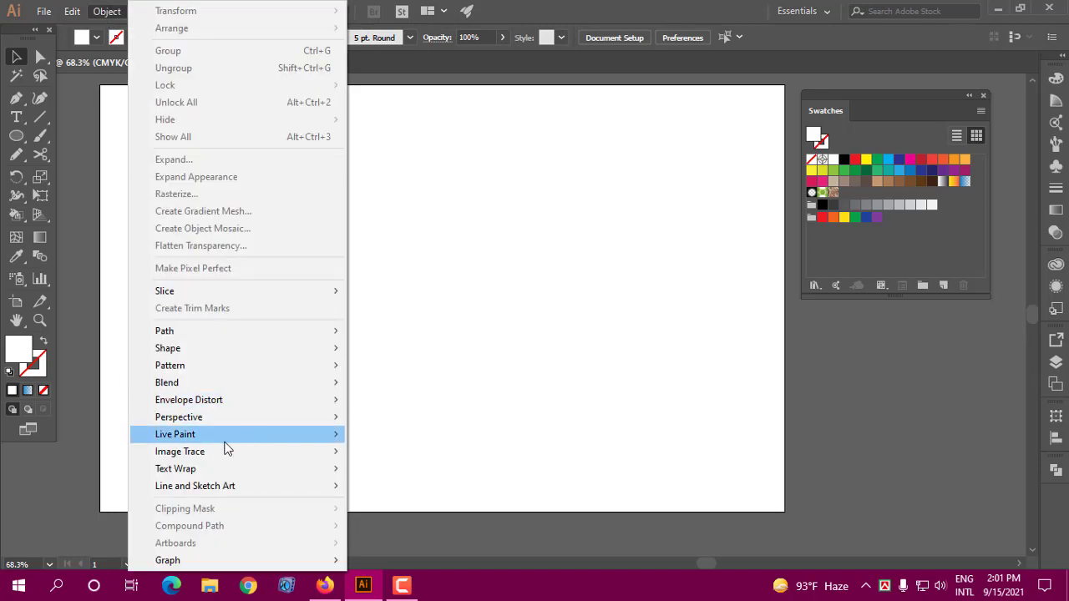
mouse_move(183, 469)
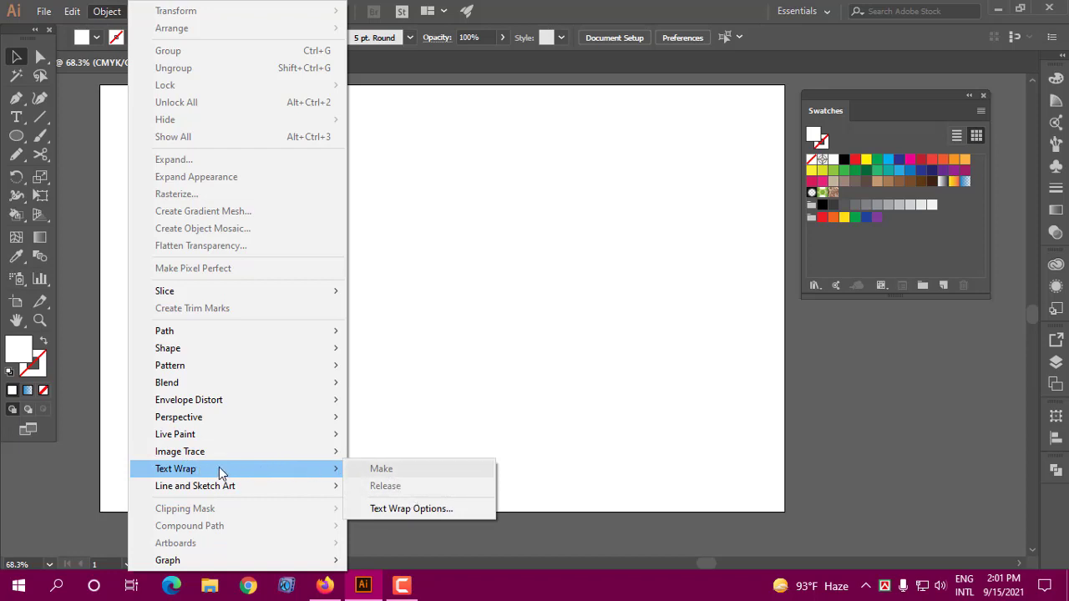
left_click(461, 317)
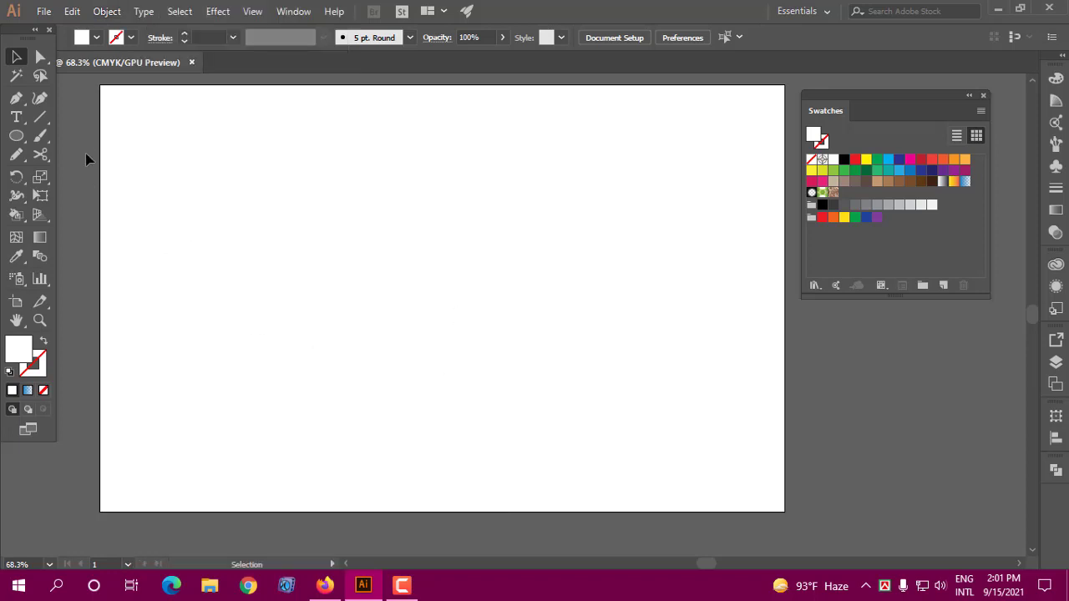
left_click(16, 118)
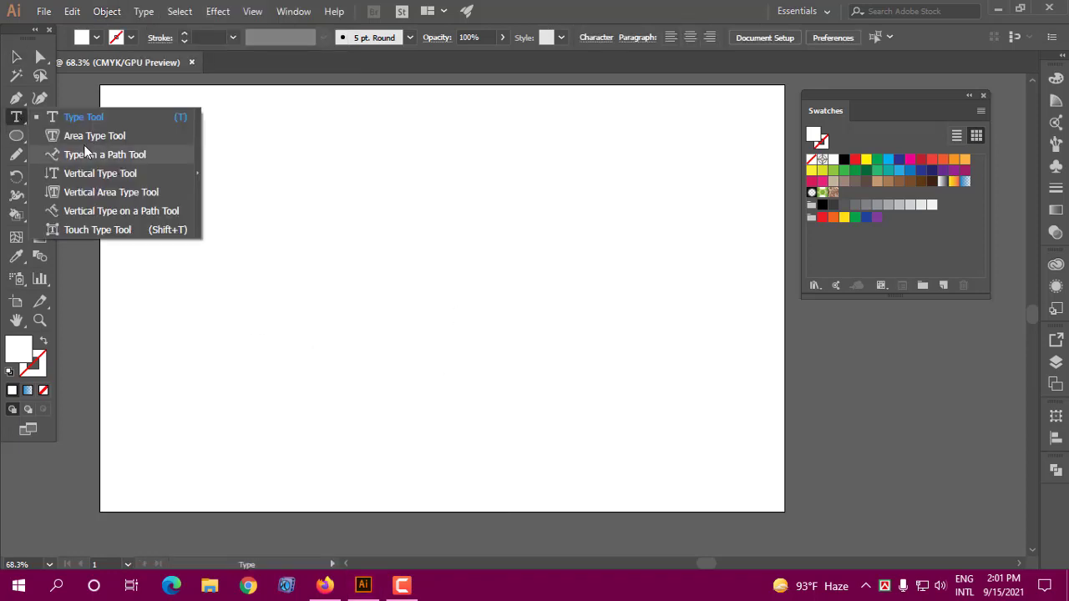
left_click(68, 117)
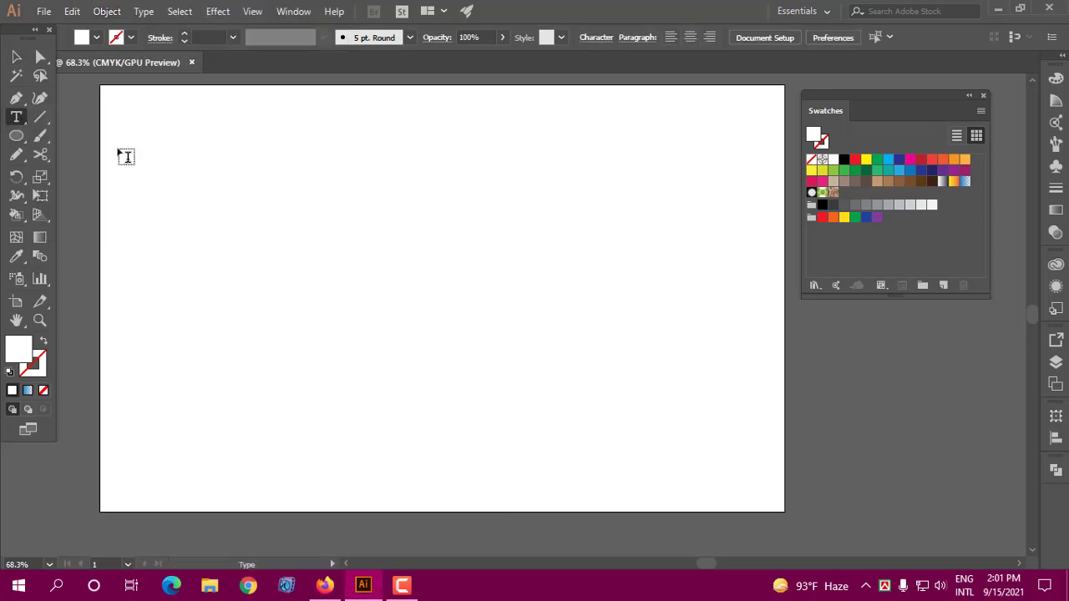
mouse_move(167, 129)
left_mouse_down()
mouse_move(633, 440)
mouse_move(669, 448)
left_mouse_up()
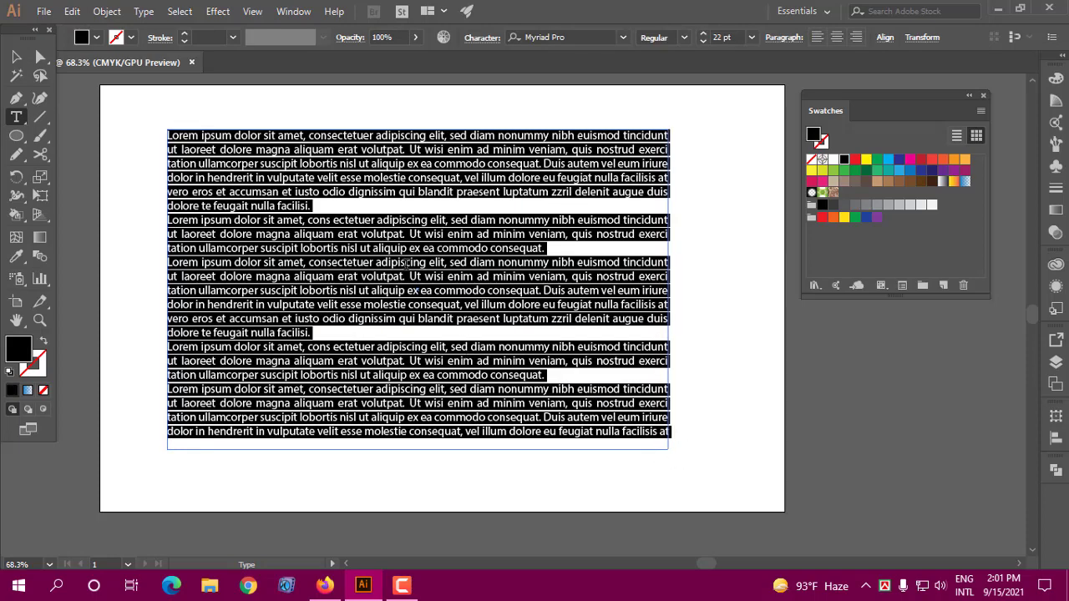
key("Escape")
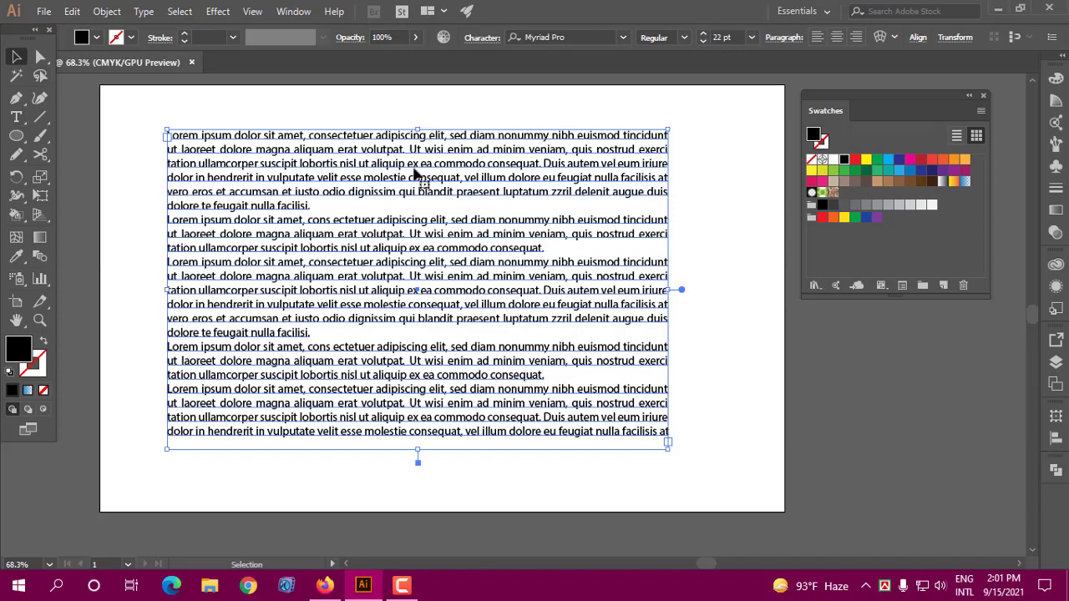
left_click_drag(420, 147, 430, 153)
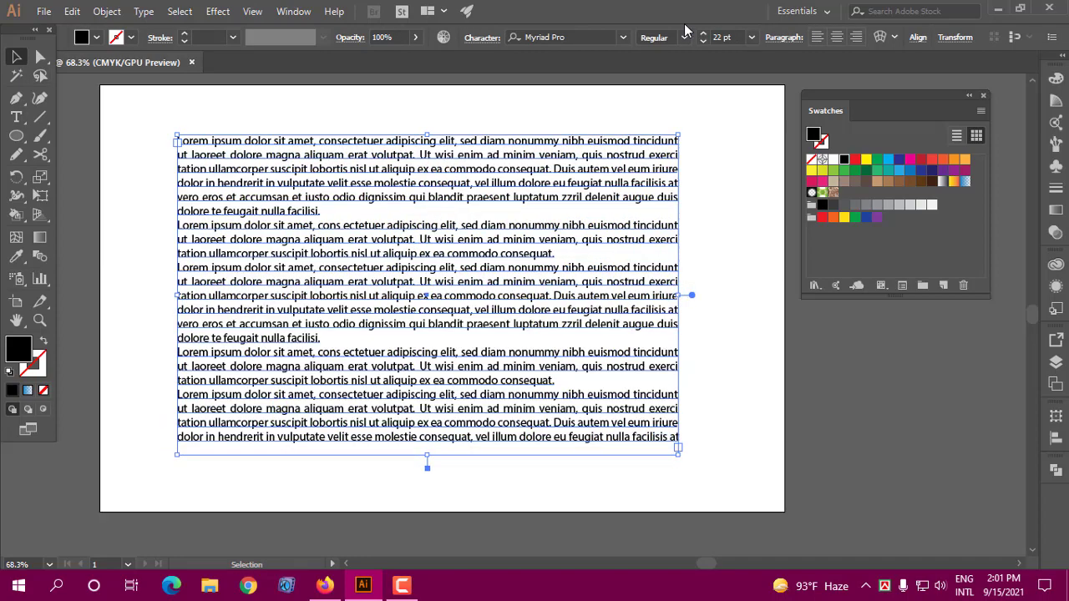
- Set the text to 24 pt and nudge the frame slightly up and left
left_click(725, 35)
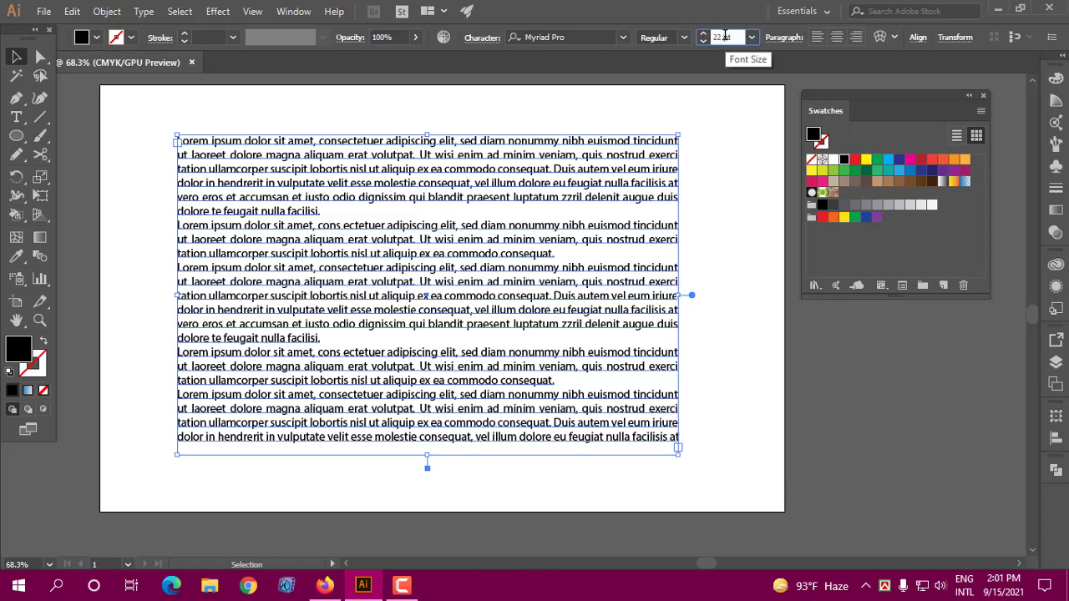
key("Up")
key("Up")
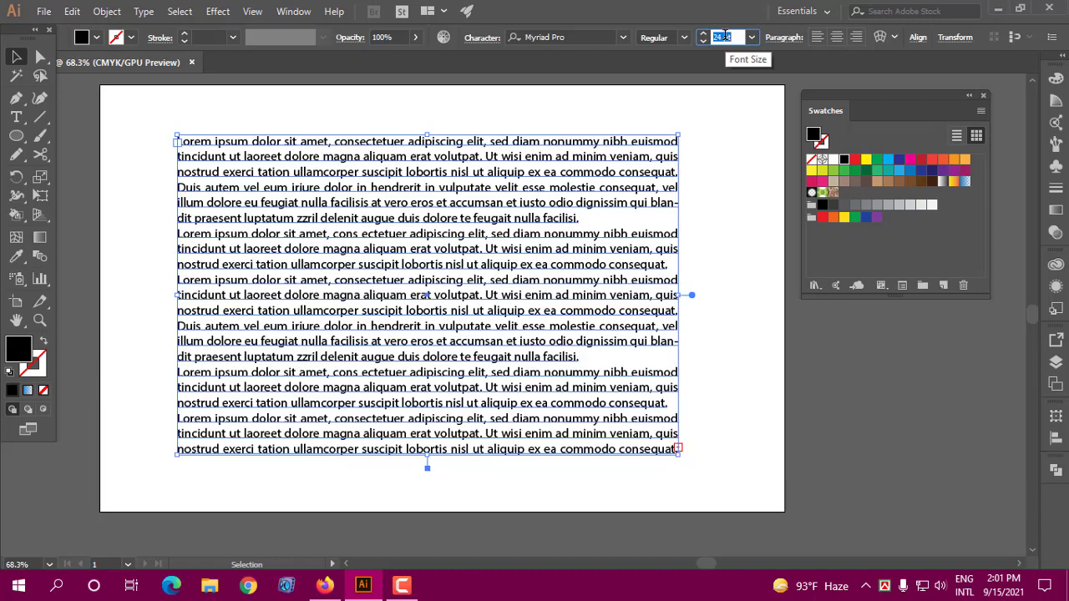
key("Up")
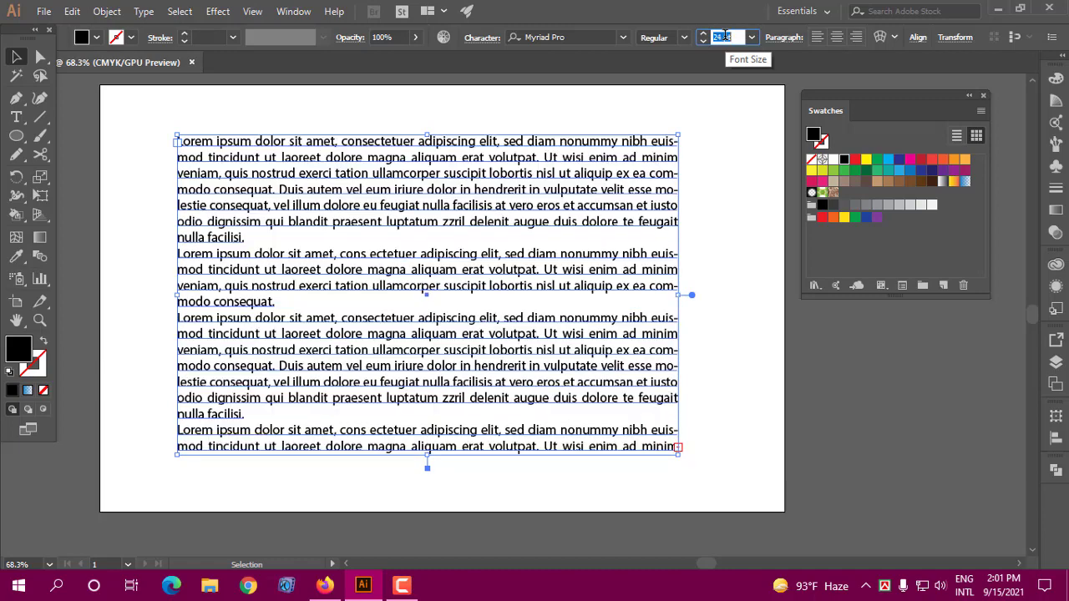
key("Down")
left_click(372, 121)
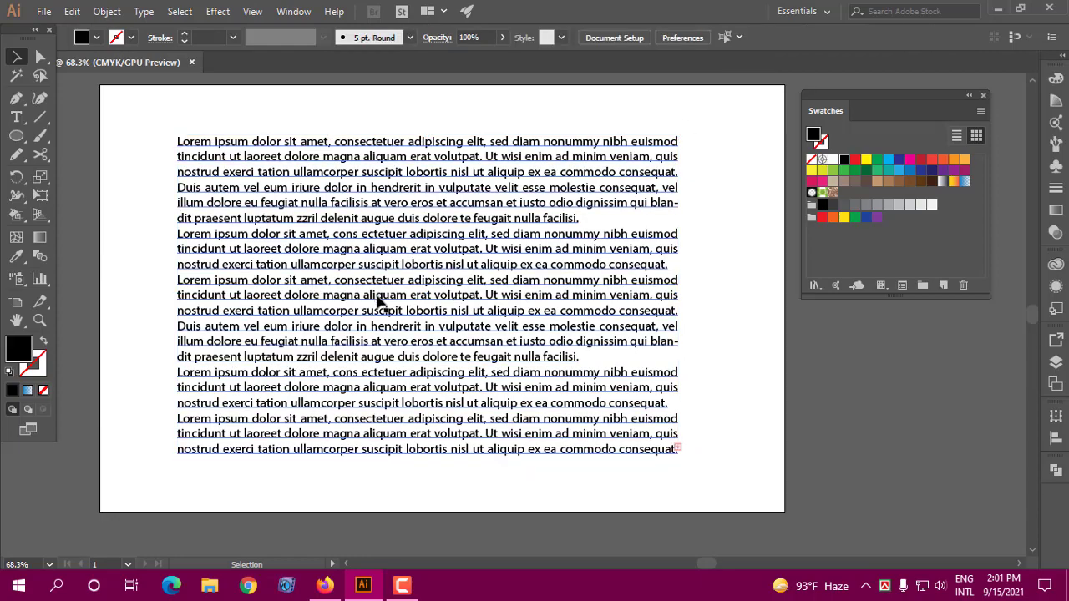
left_click(385, 264)
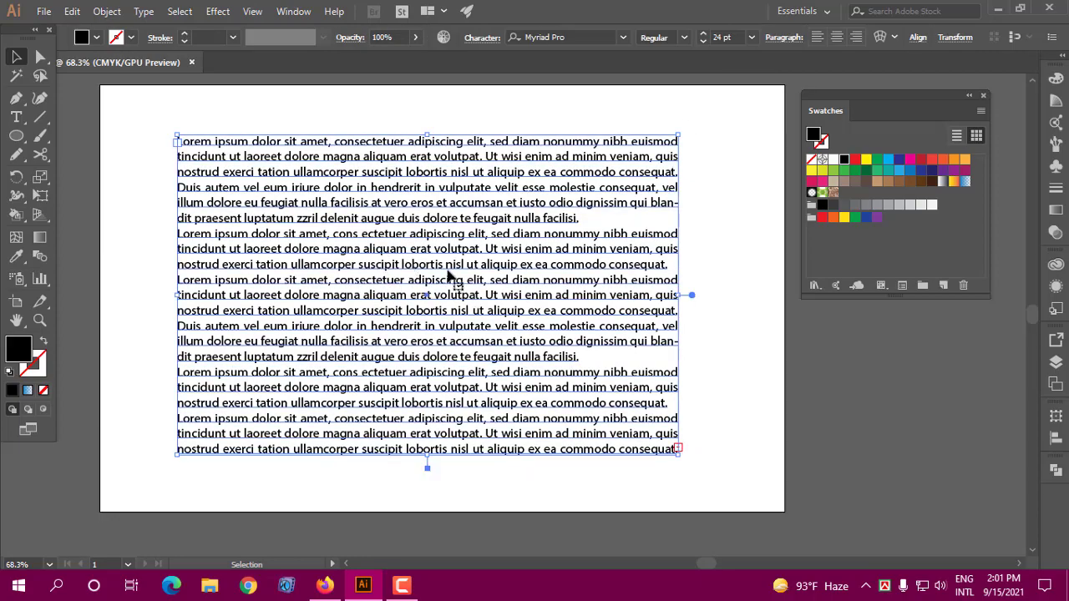
left_click_drag(448, 275, 444, 263)
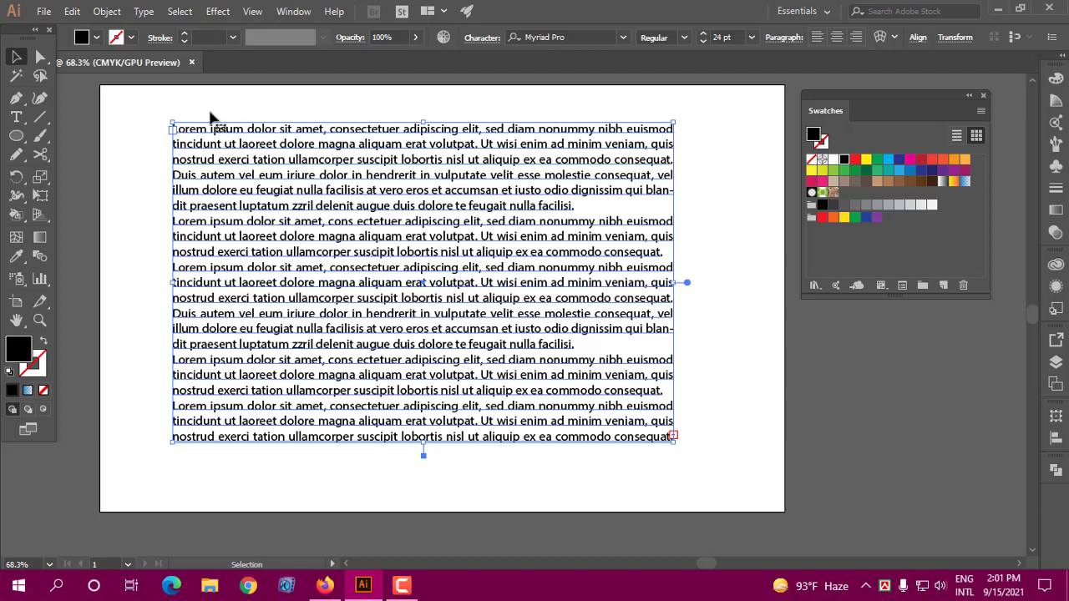
- Adjust the text frame and load the young man's portrait via File > Place
left_click_drag(422, 250, 415, 256)
left_click(44, 11)
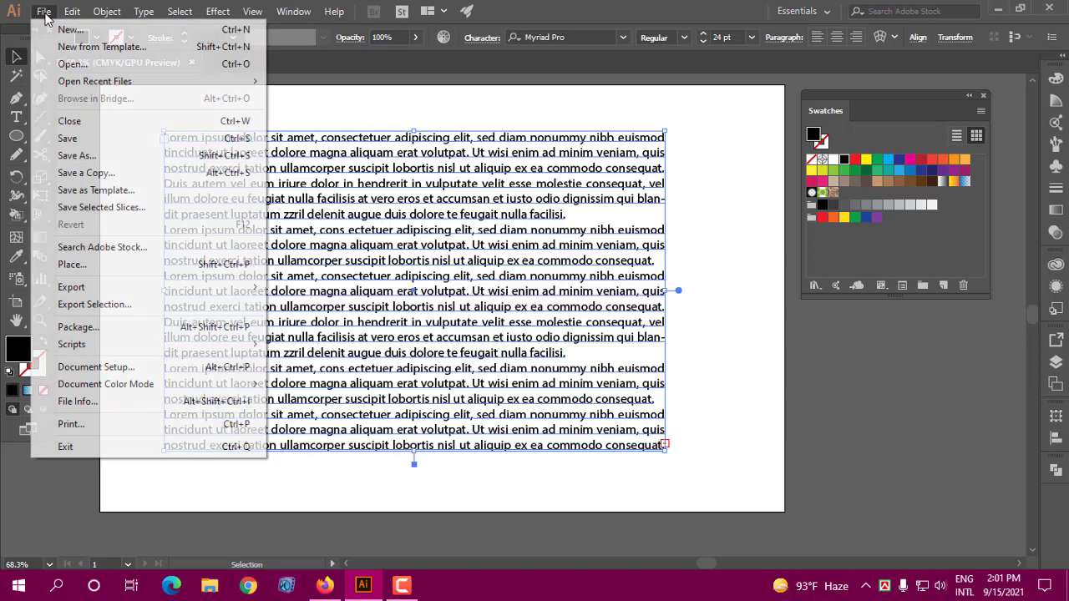
left_click(71, 264)
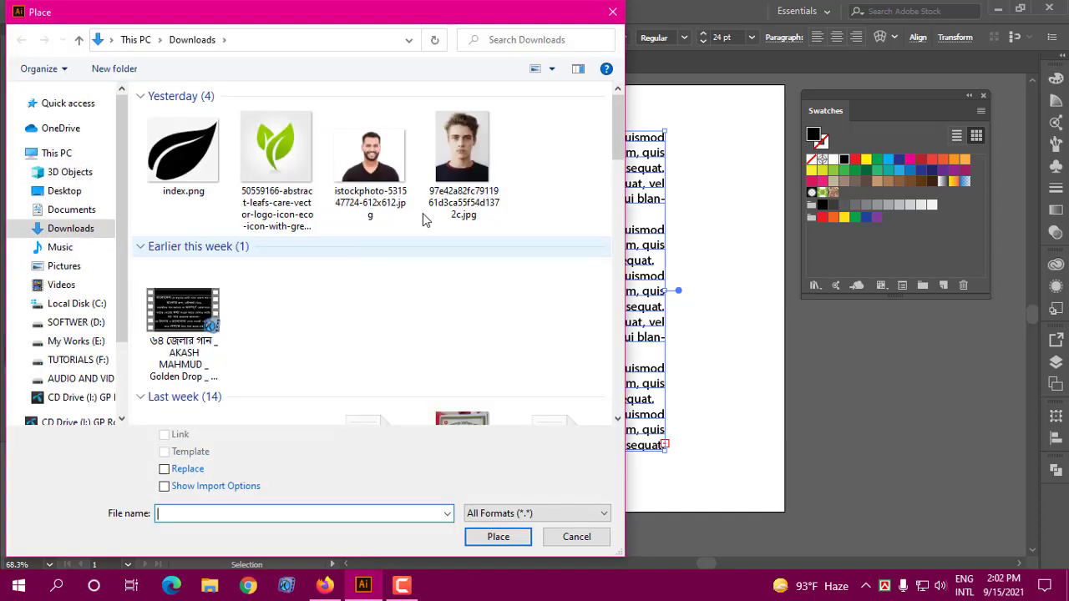
left_click(462, 155)
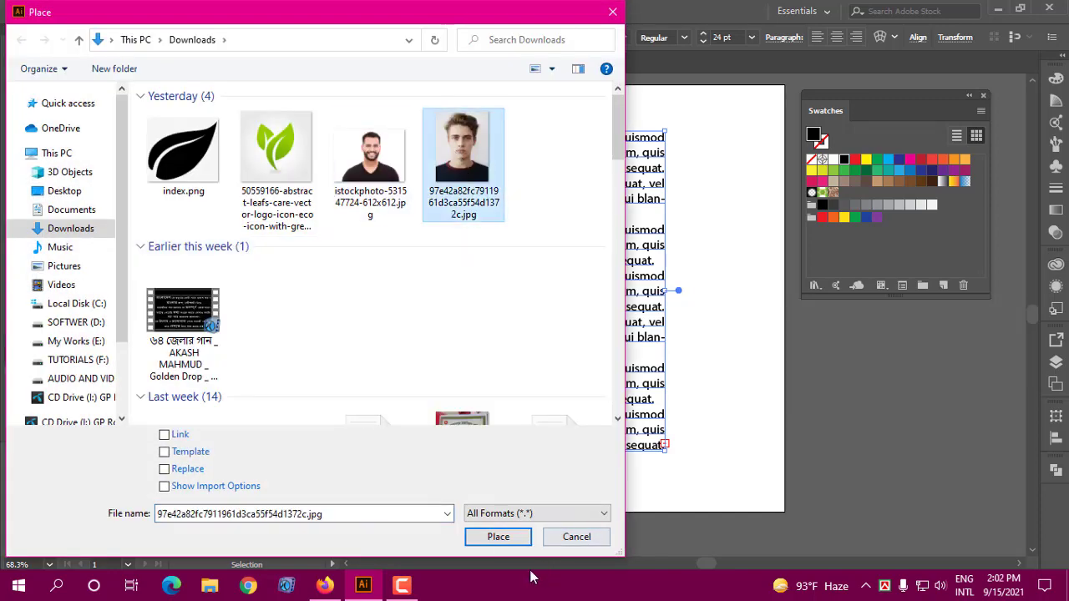
left_click(492, 536)
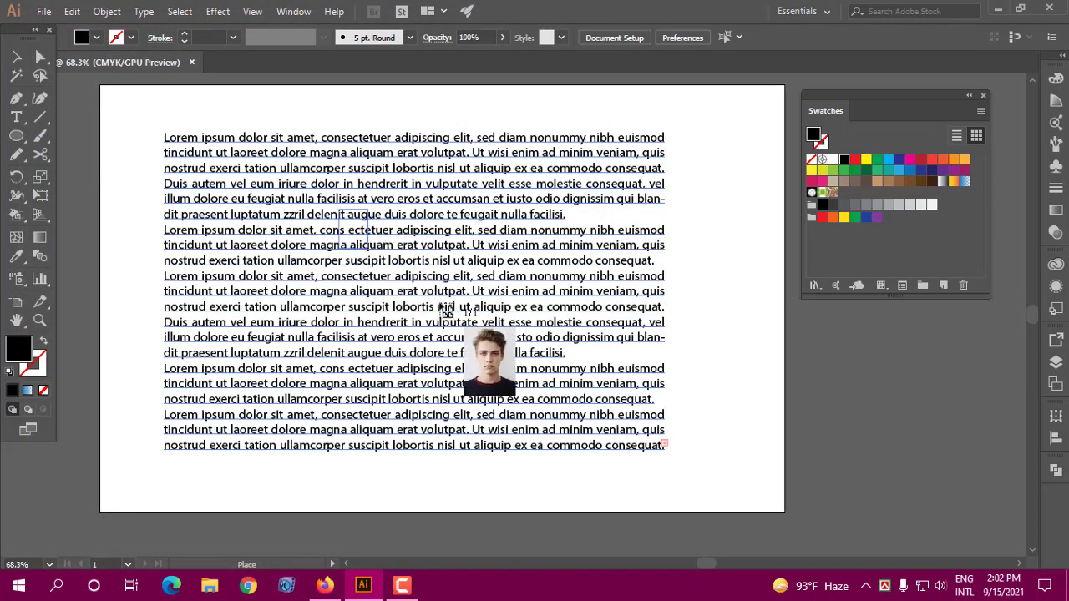
- Place the portrait over the middle of the text, enlarge it and fine-tune its position
left_click_drag(339, 208, 446, 351)
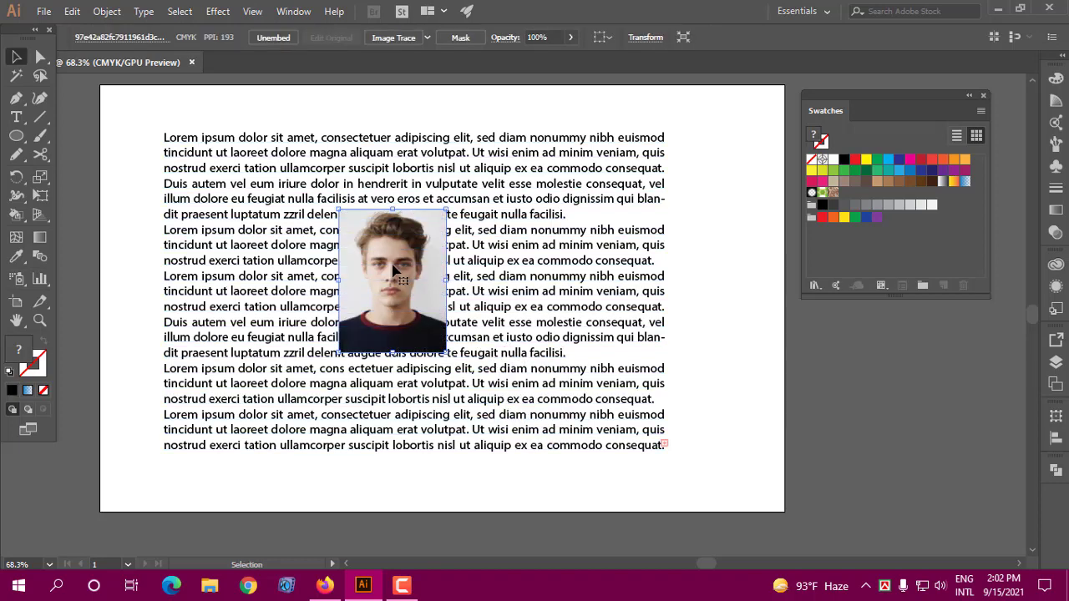
left_click_drag(393, 272, 393, 278)
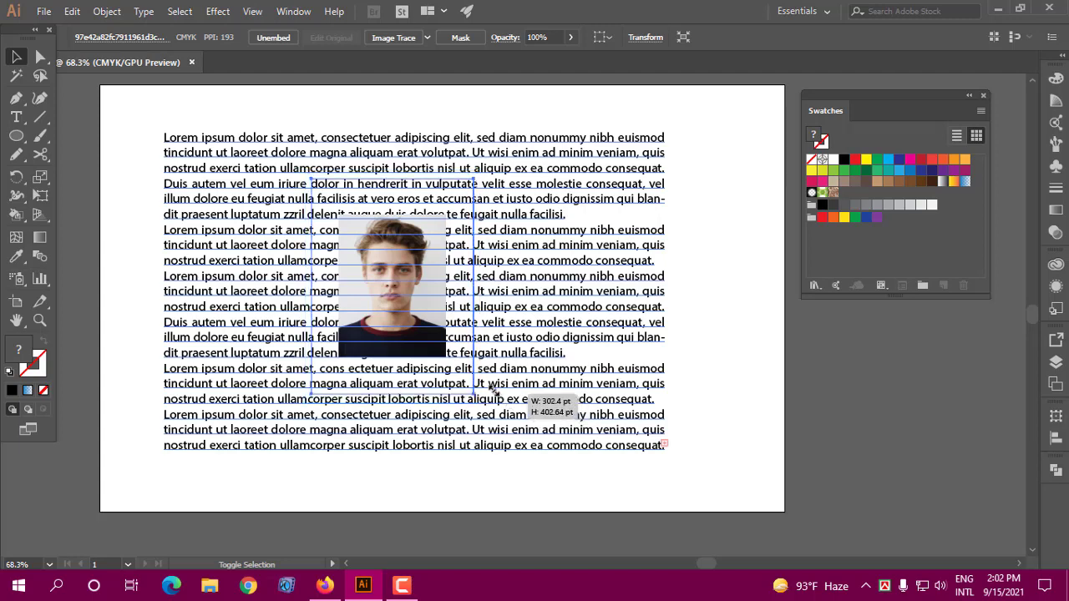
left_click_drag(447, 357, 468, 385)
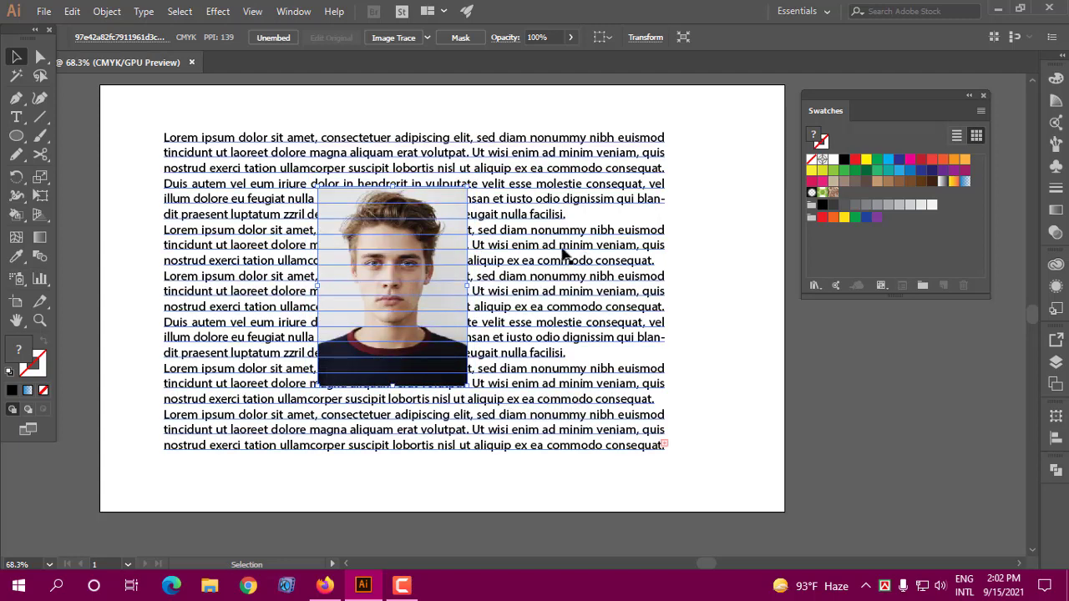
left_click_drag(405, 266, 410, 285)
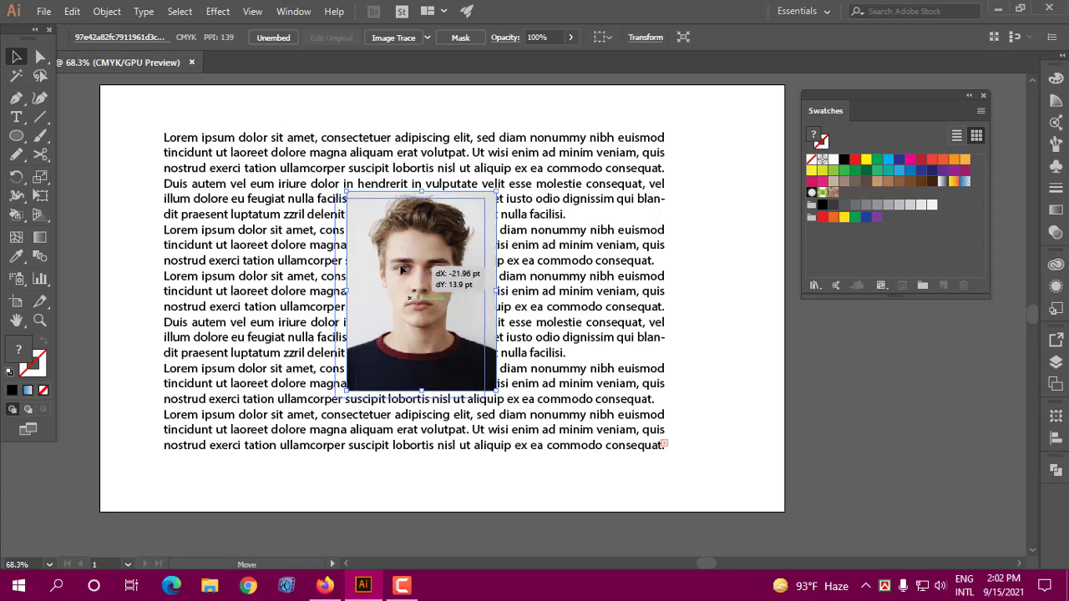
key("ctrl+z")
key("ctrl+shift+z")
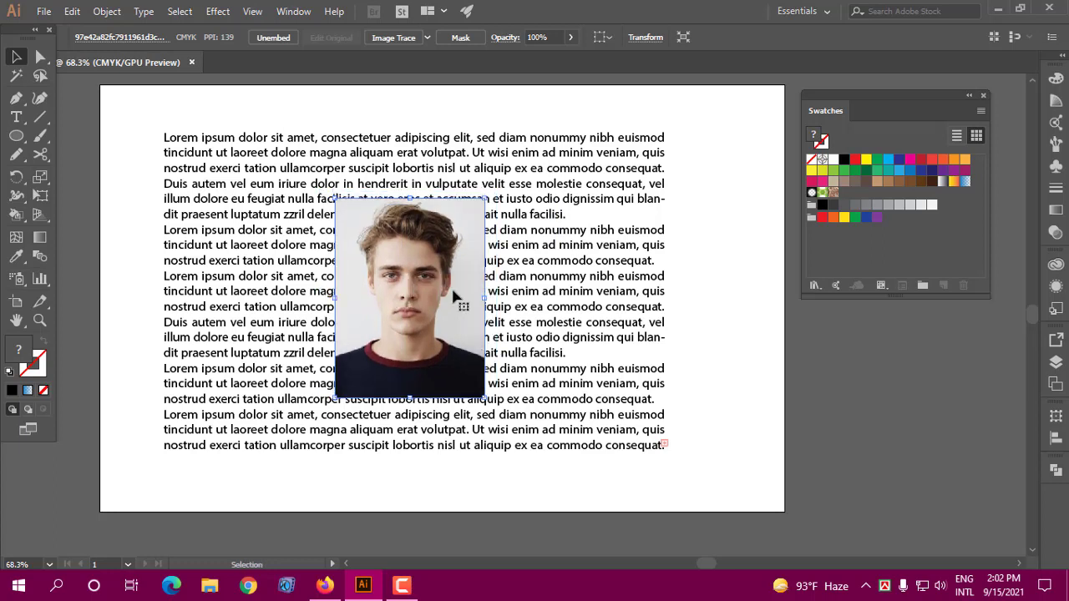
left_click_drag(453, 296, 450, 296)
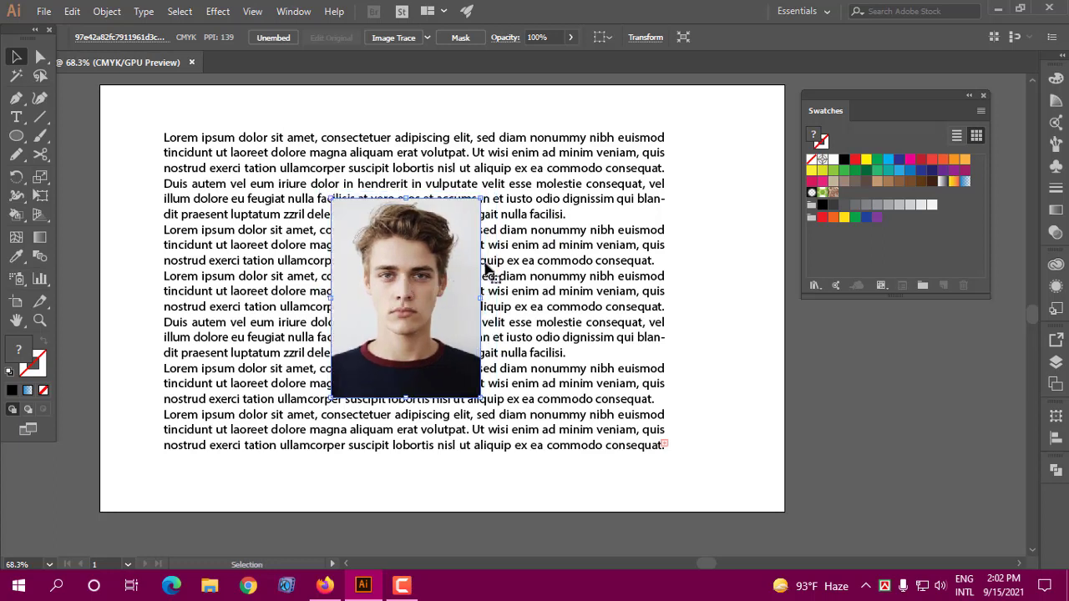
left_click(423, 240)
- Apply Object > Text Wrap > Make to the portrait and nudge it slightly up and left
left_click(107, 12)
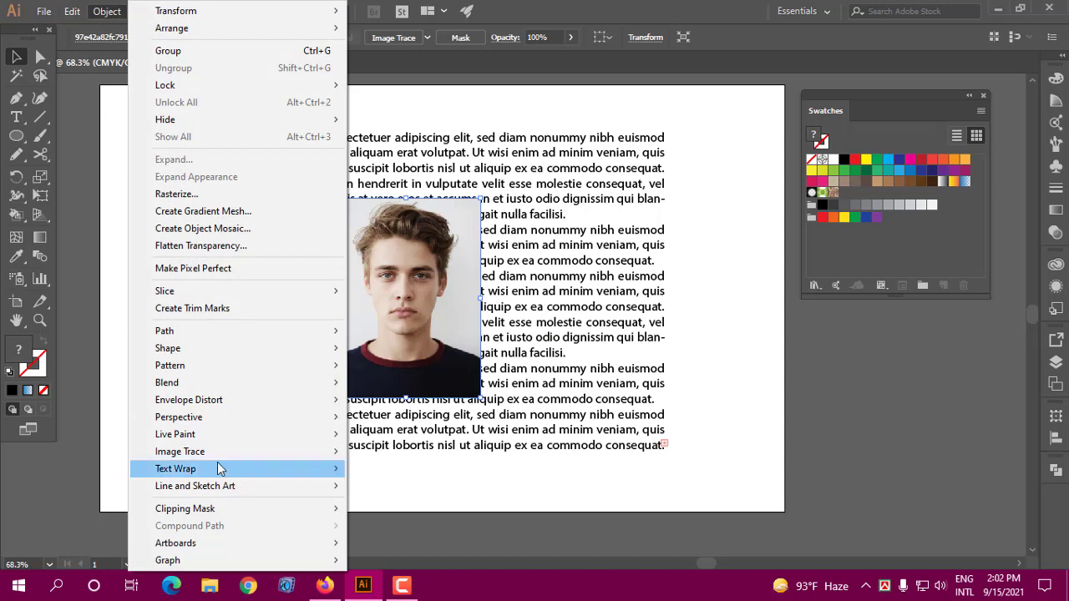
mouse_move(175, 468)
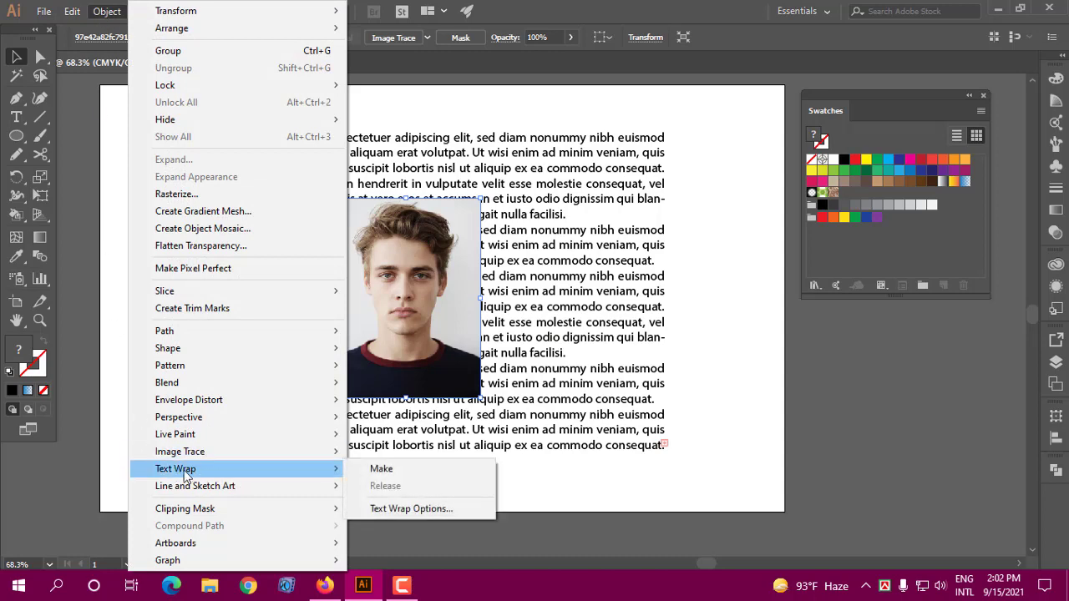
left_click(389, 469)
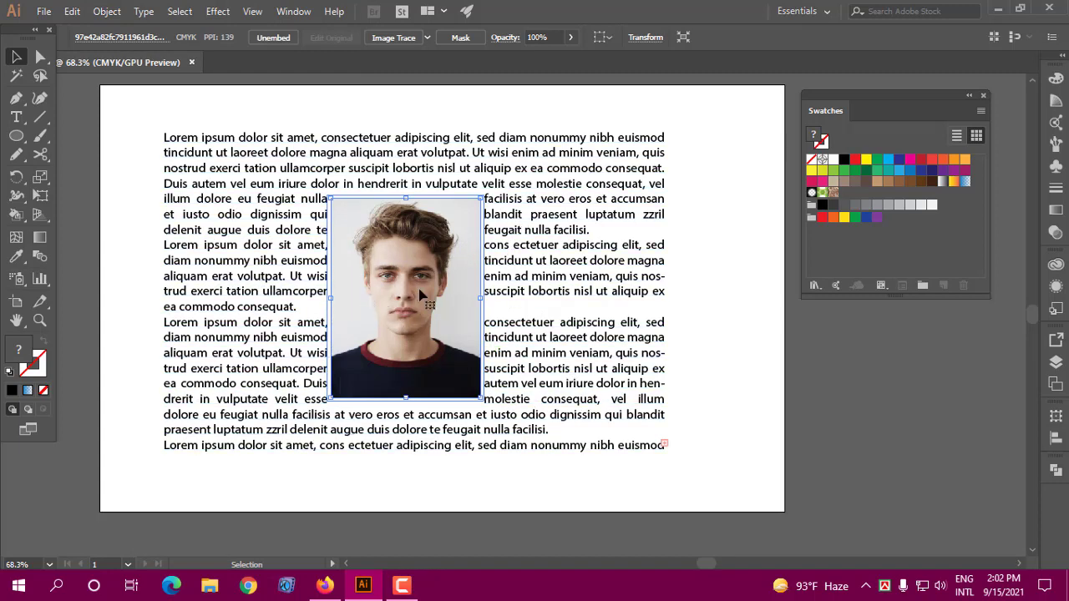
mouse_move(413, 282)
left_mouse_down()
mouse_move(411, 242)
mouse_move(411, 277)
mouse_move(359, 291)
mouse_move(409, 288)
mouse_move(392, 273)
mouse_move(392, 286)
left_mouse_up()
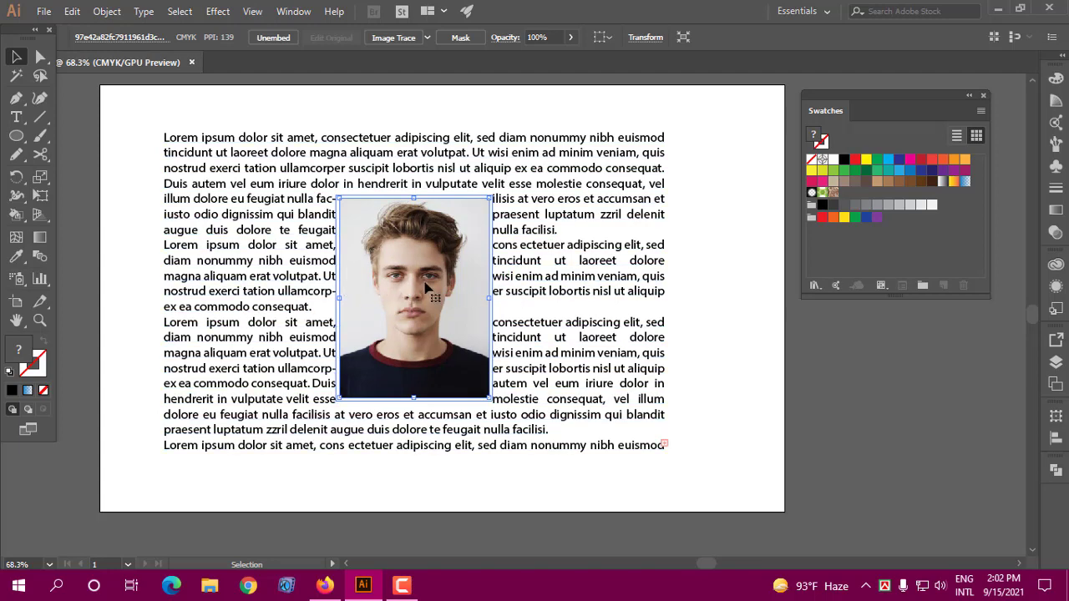
left_click_drag(425, 271, 419, 270)
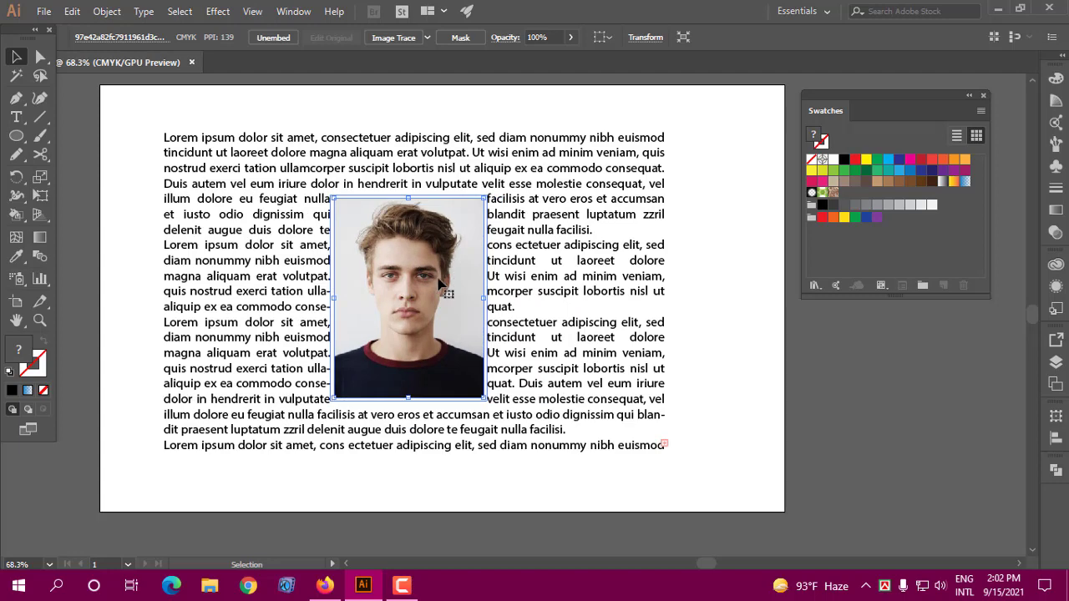
- Release the text wrap, reposition the portrait, re-make the wrap and nudge the photo higher
left_click(107, 13)
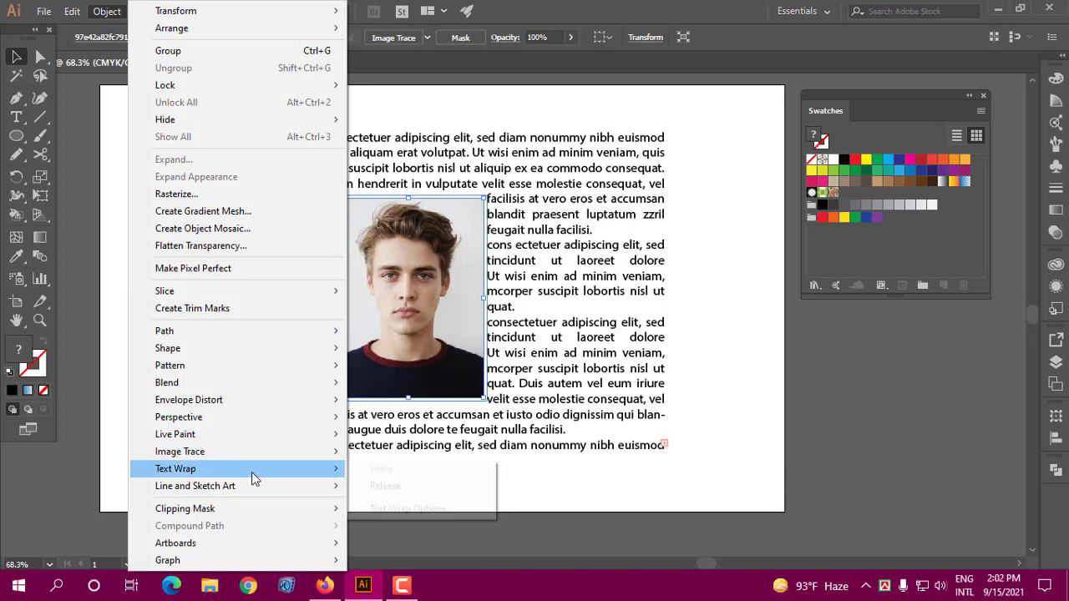
mouse_move(175, 468)
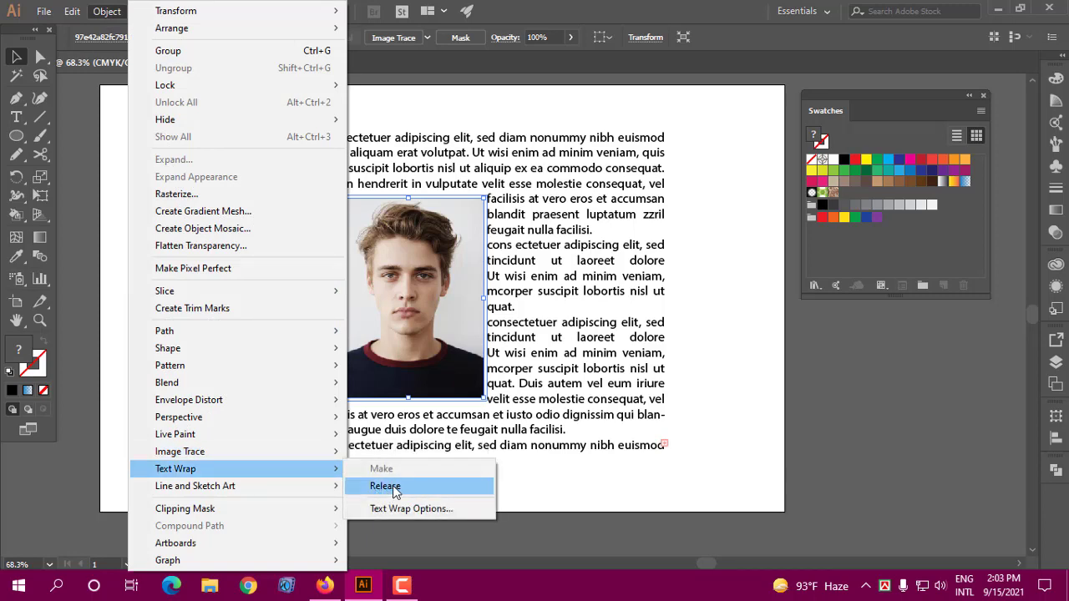
left_click(384, 486)
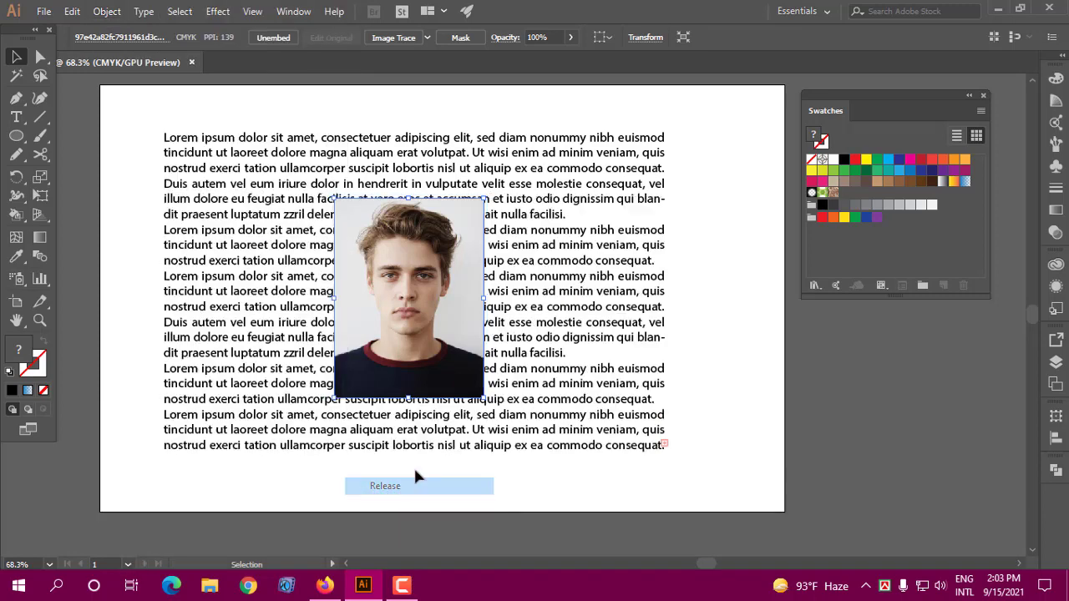
mouse_move(441, 307)
left_mouse_down()
mouse_move(353, 322)
mouse_move(429, 298)
left_mouse_up()
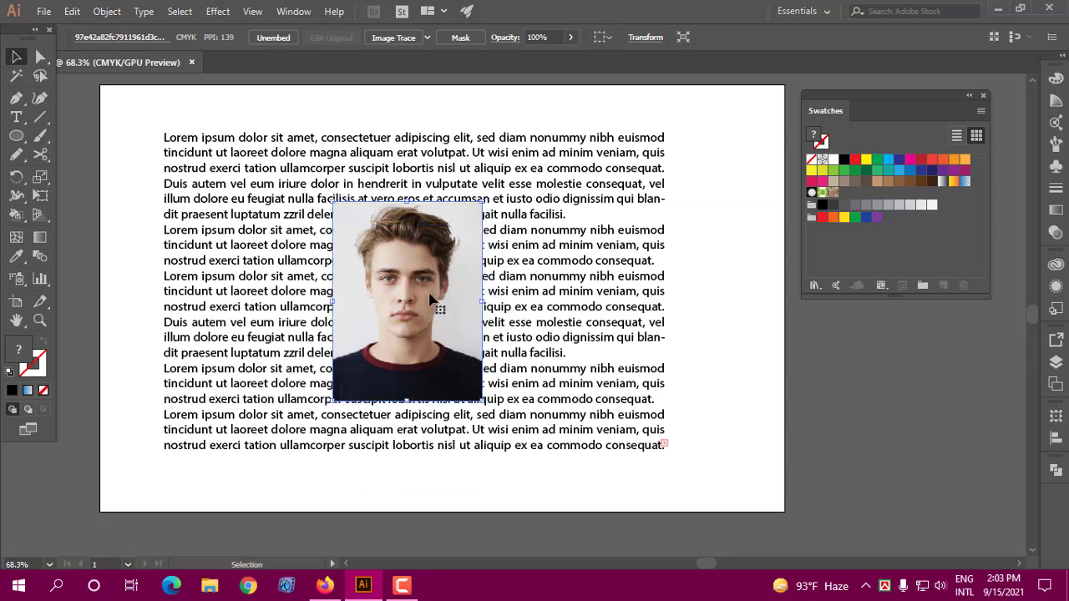
left_click(107, 11)
mouse_move(192, 468)
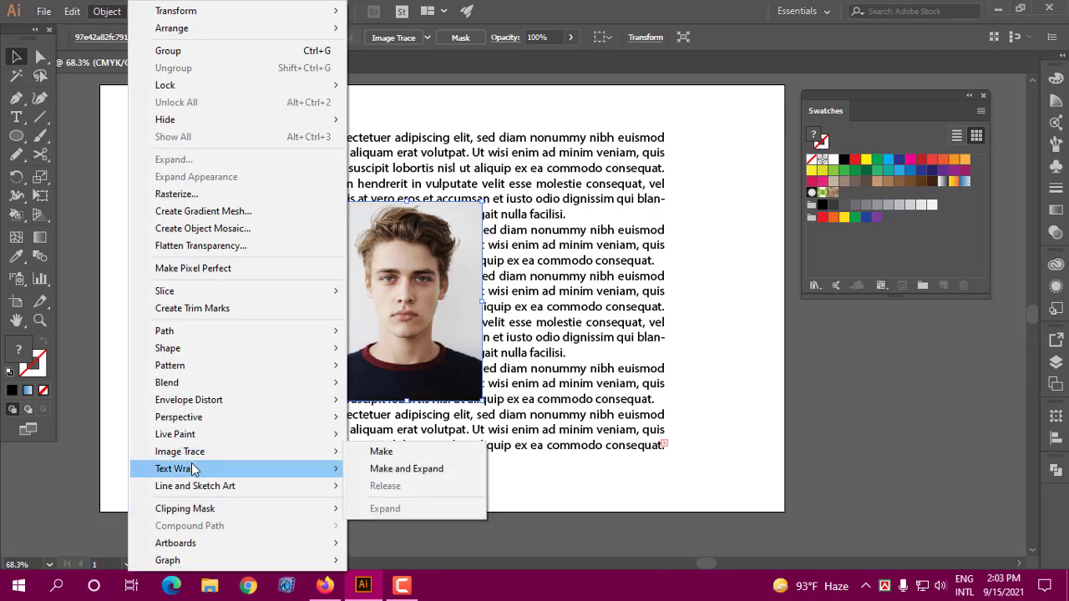
left_click(394, 470)
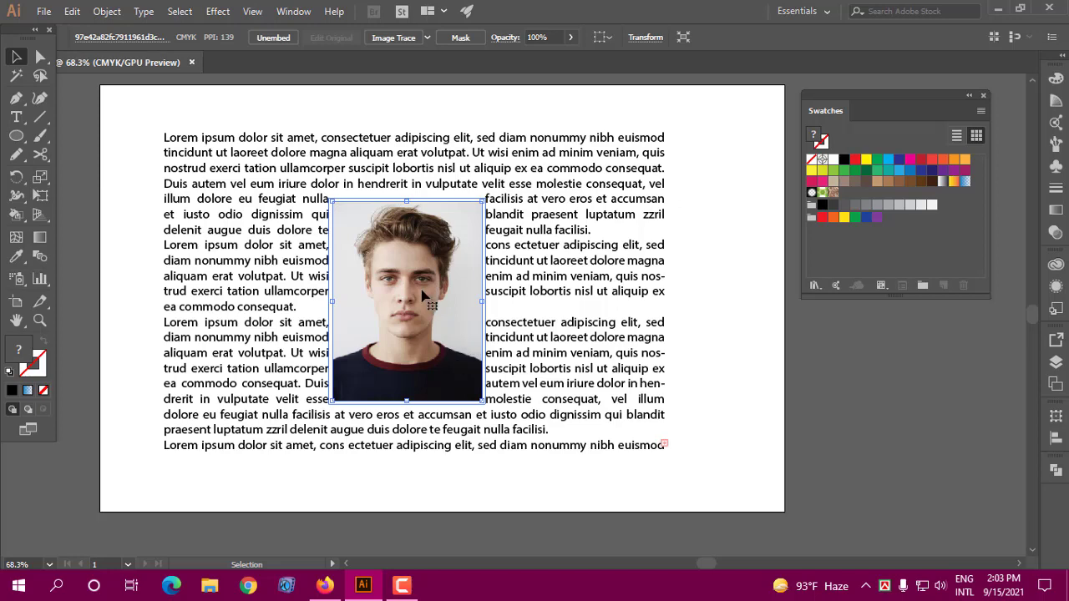
left_click_drag(430, 301, 430, 291)
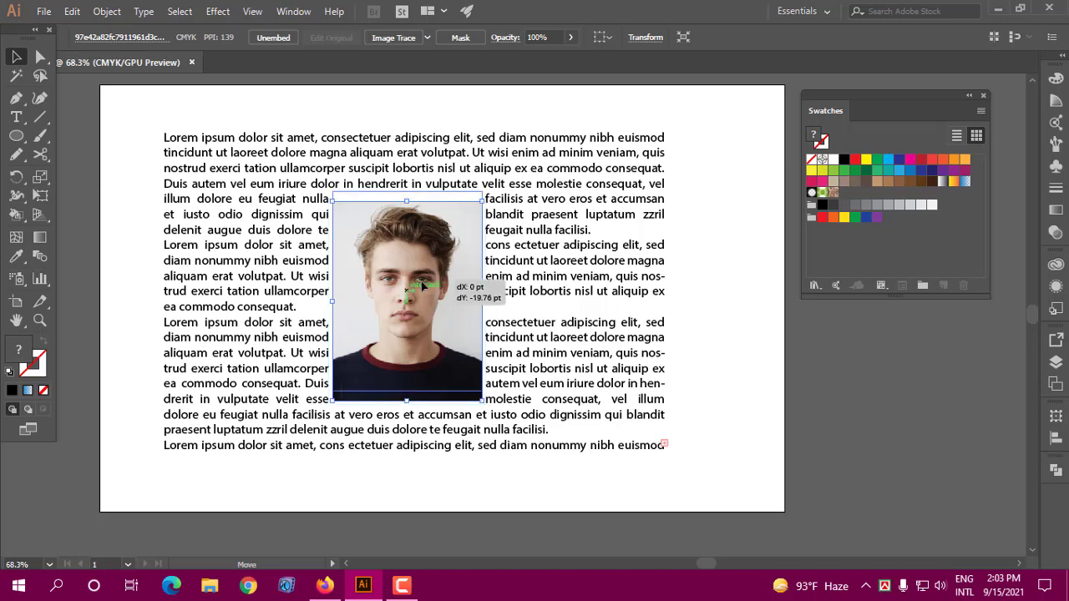
left_click(106, 11)
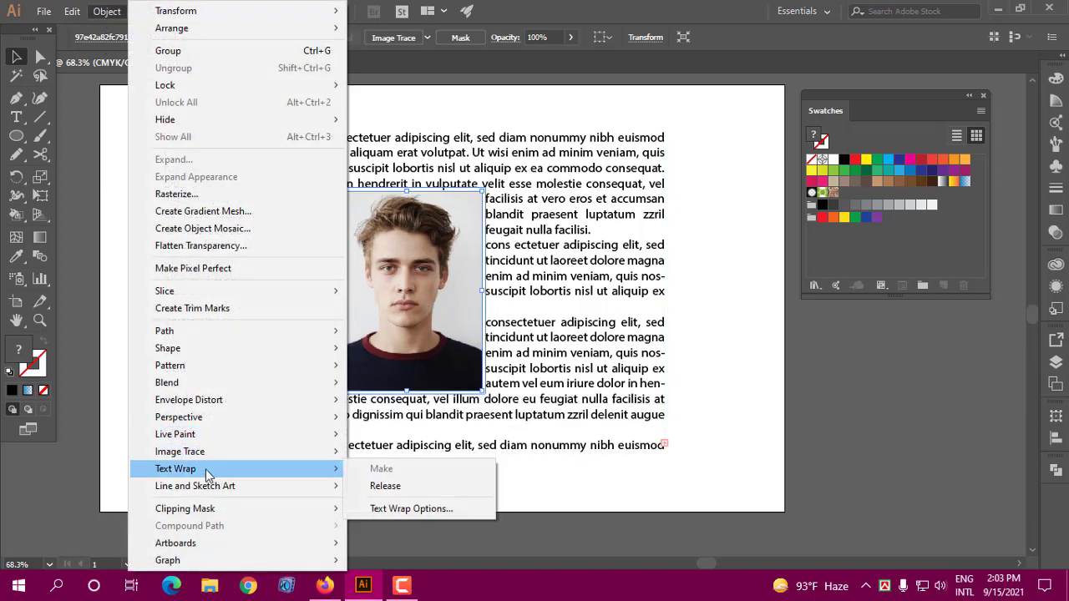
mouse_move(175, 468)
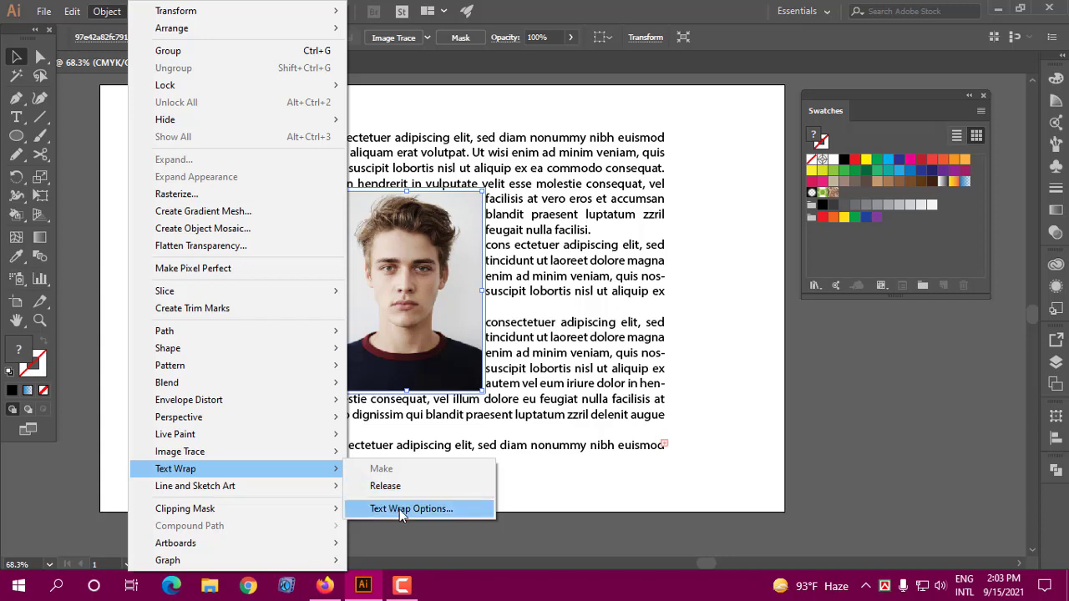
- Open Text Wrap Options with Preview on and try offsets of 17 and 36 pt
left_click(413, 507)
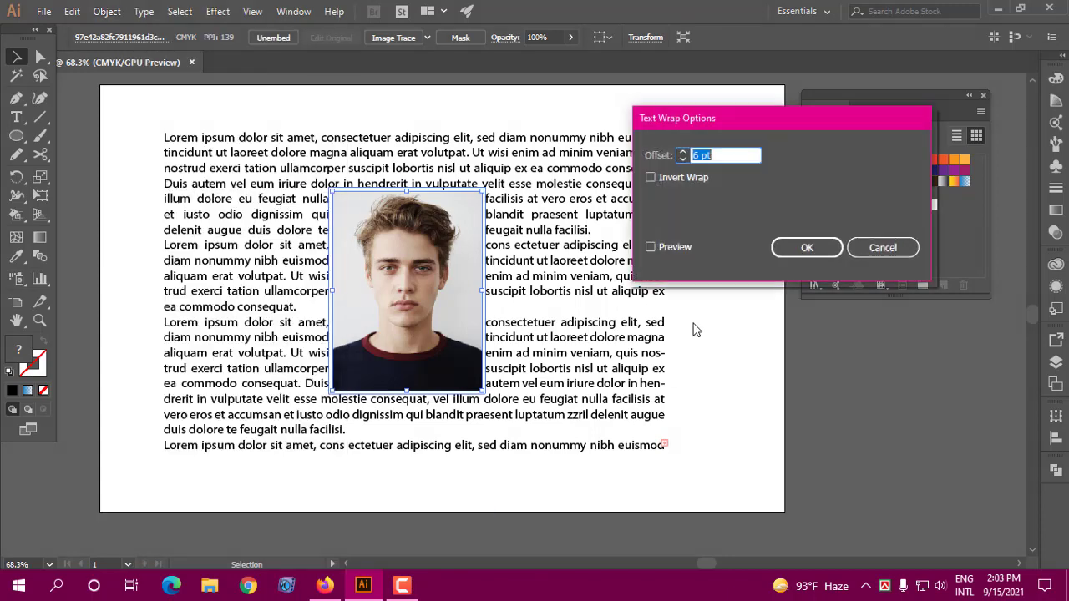
left_click_drag(750, 122, 631, 159)
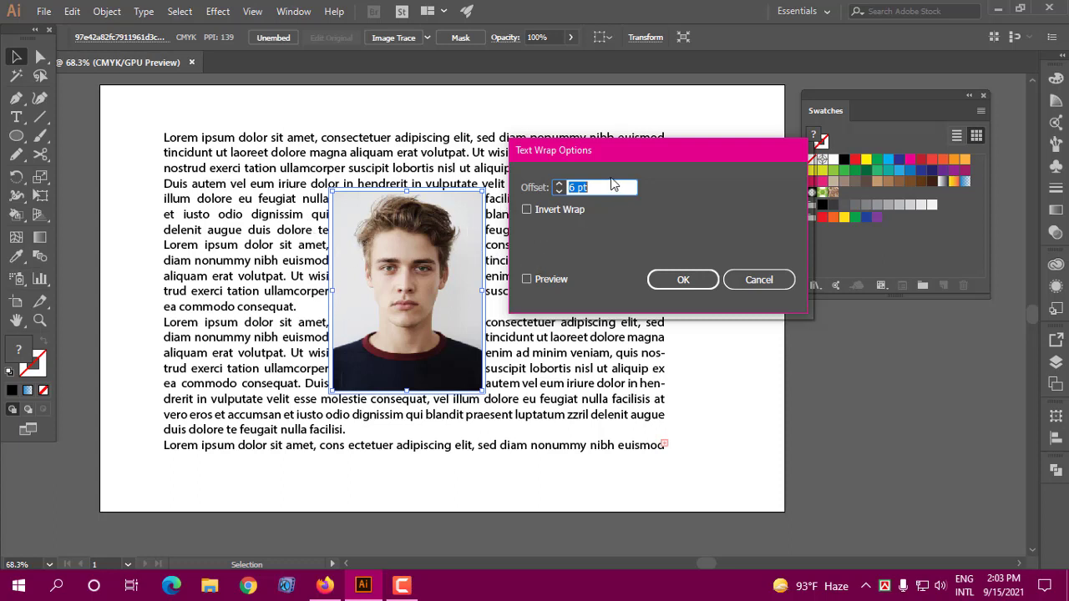
left_click(560, 184)
left_click(560, 184)
left_click(560, 184)
left_click(527, 279)
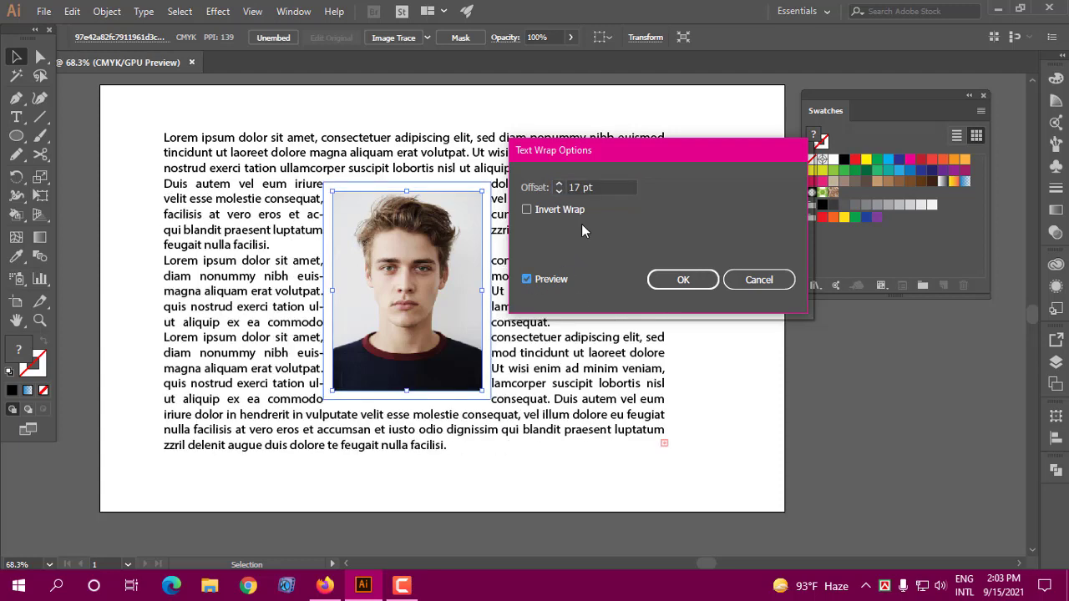
left_click(560, 185)
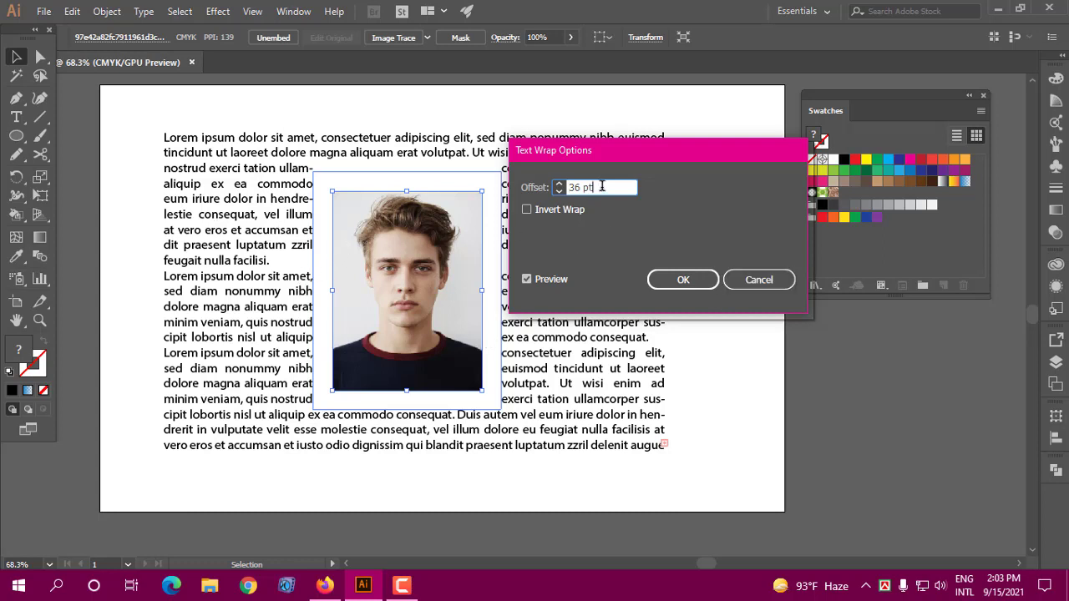
- Scroll the wrap offset value down to 15 pt
left_click_drag(601, 187, 572, 187)
scroll(560, 193, "down", 6)
scroll(561, 194, "down", 6)
scroll(561, 194, "down", 5)
scroll(561, 193, "down", 5)
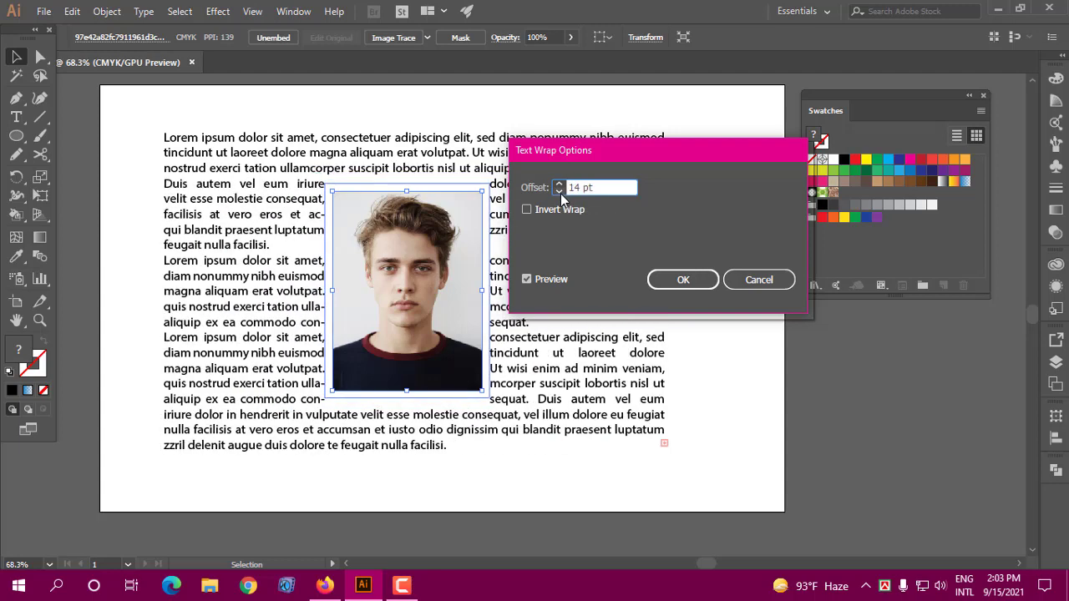
scroll(560, 191, "down", 1)
scroll(561, 190, "up", 1)
scroll(555, 193, "up", 1)
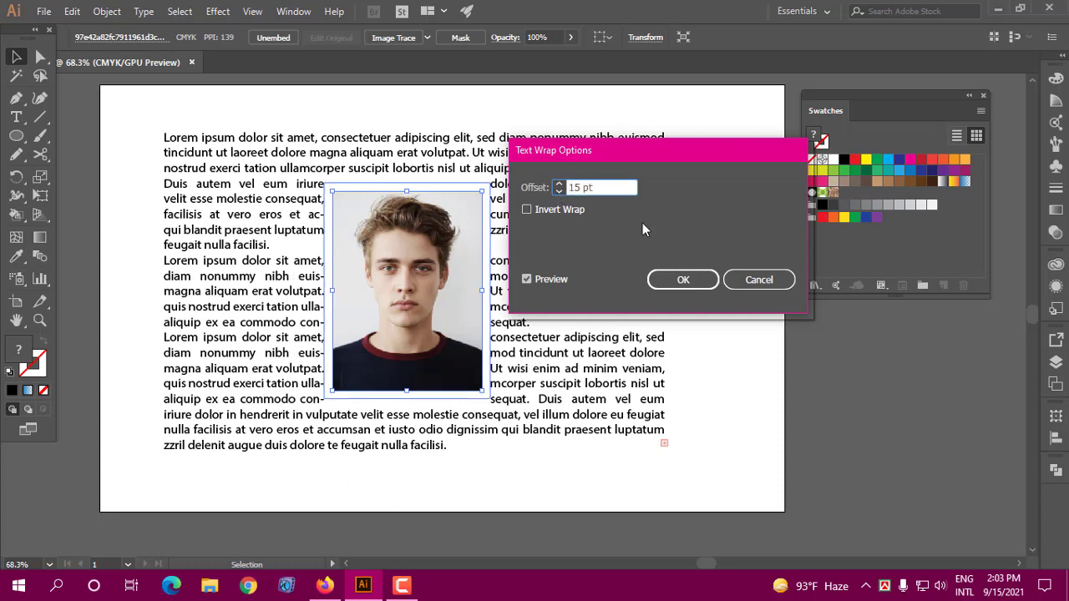
- Try Invert Wrap, turn it back off, and confirm the 15 pt offset with OK
left_click(526, 211)
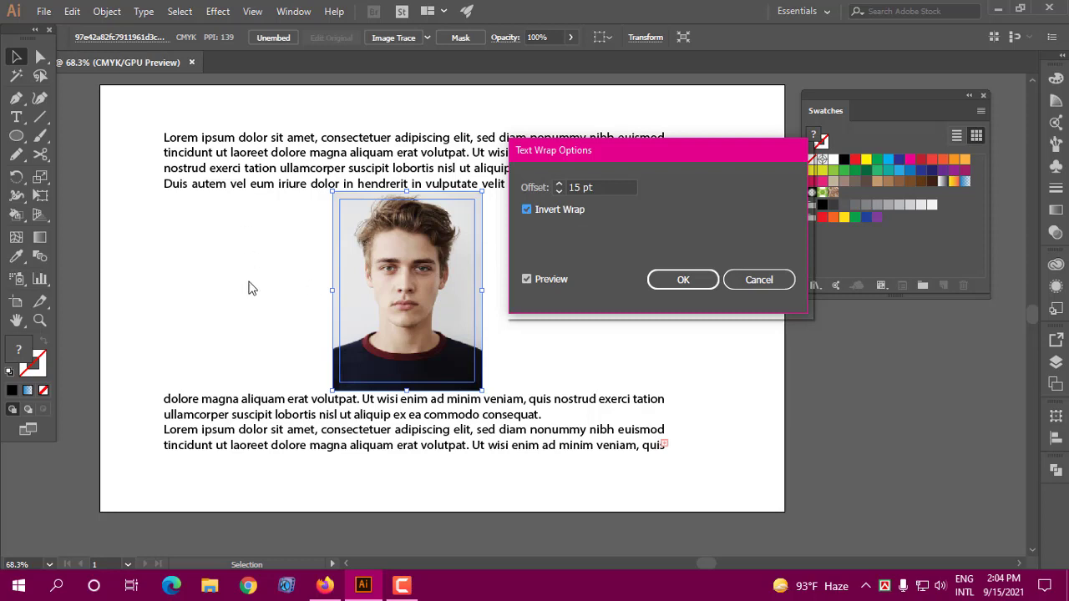
left_click(525, 211)
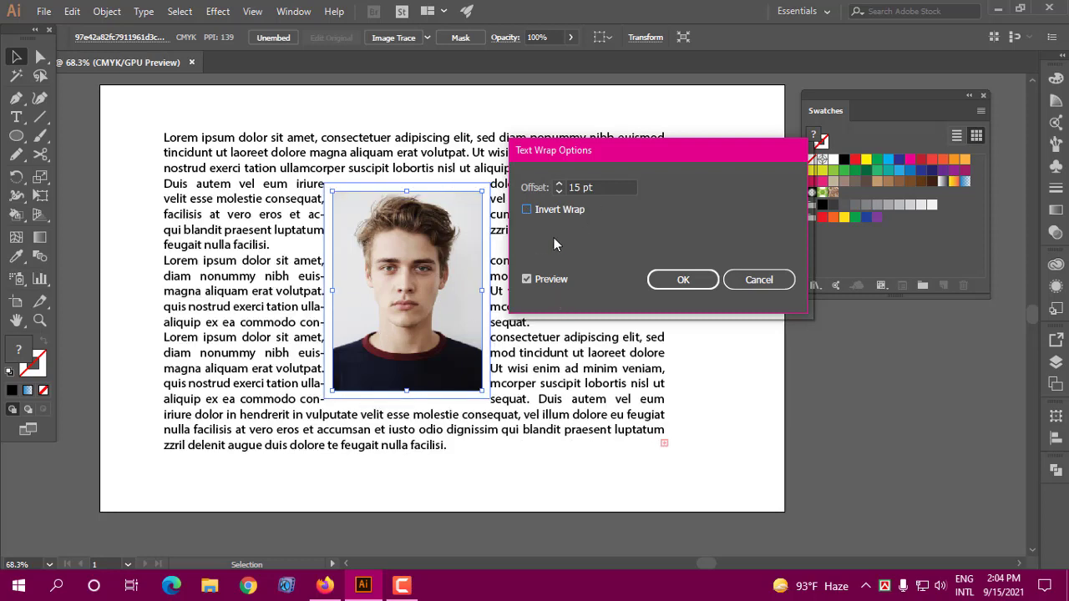
left_click_drag(611, 143, 666, 150)
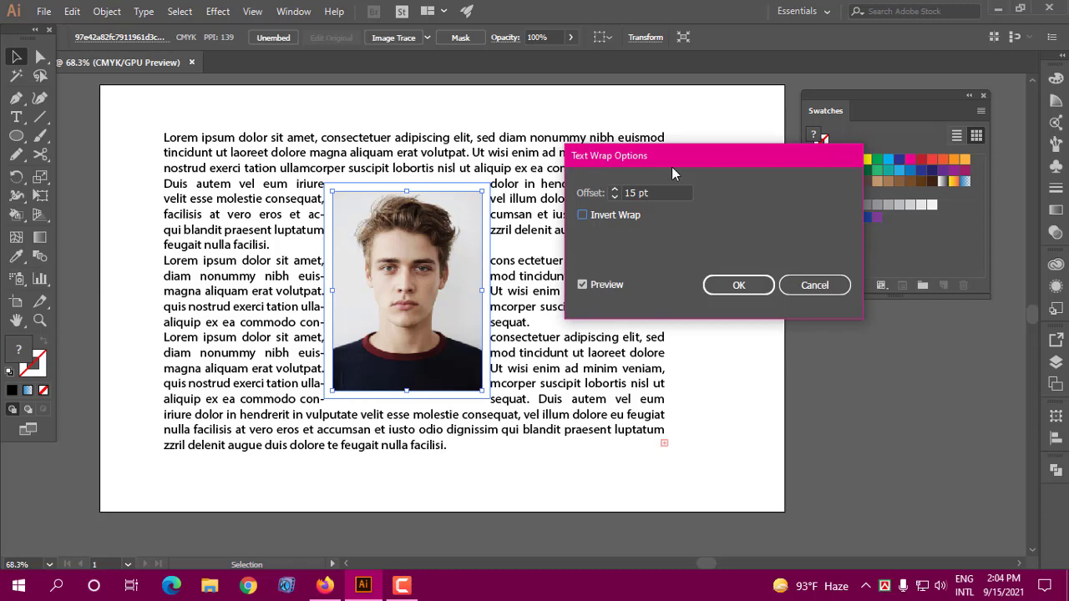
left_click_drag(669, 157, 597, 161)
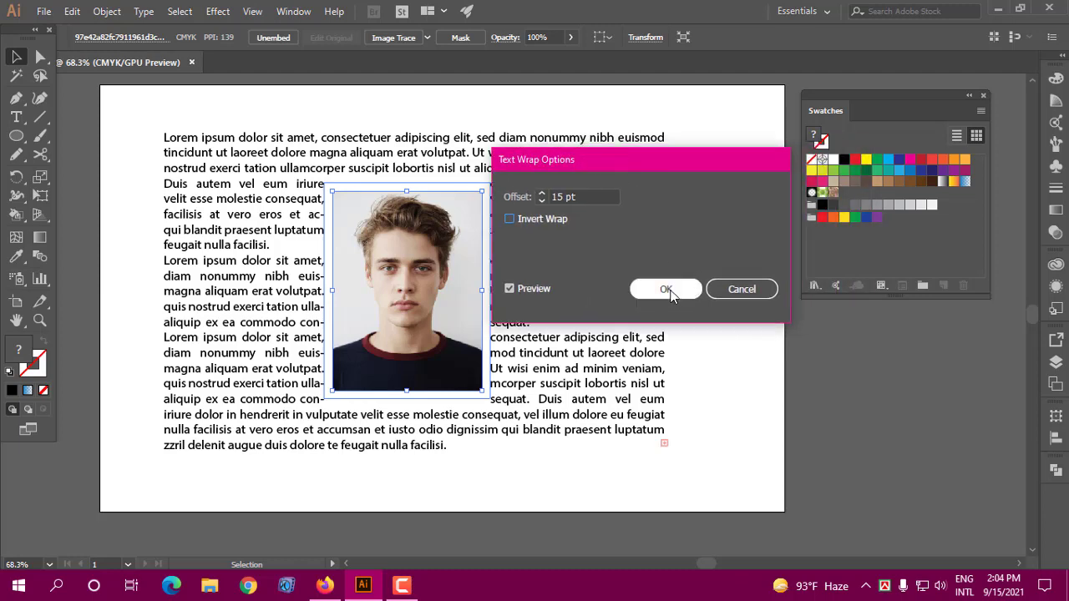
left_click(666, 289)
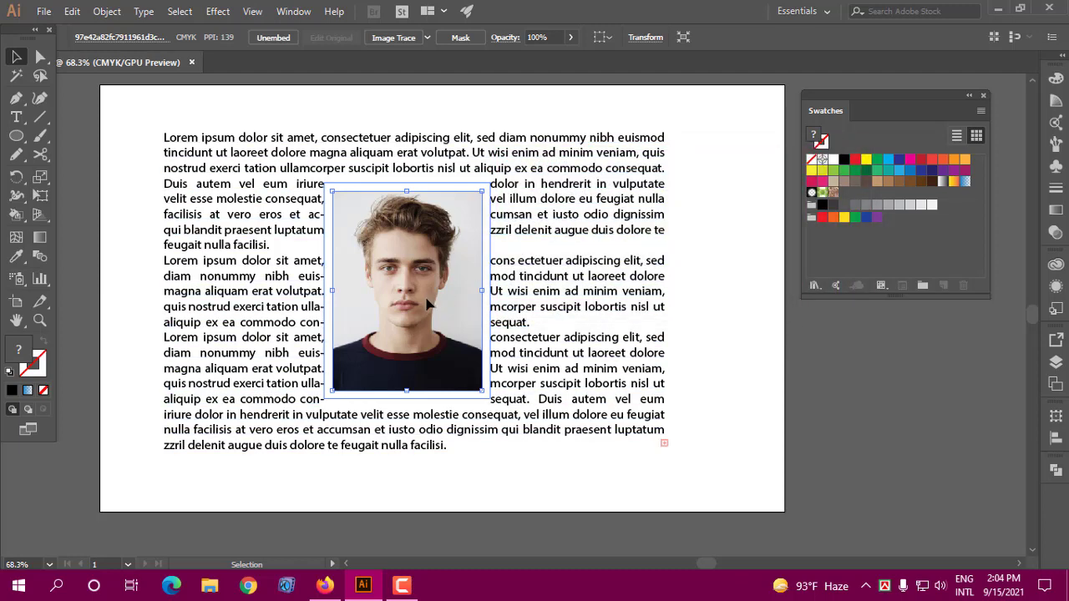
- Nudge the portrait photo up slightly, then delete it
mouse_move(434, 310)
left_mouse_down()
mouse_move(445, 283)
mouse_move(432, 311)
left_mouse_up()
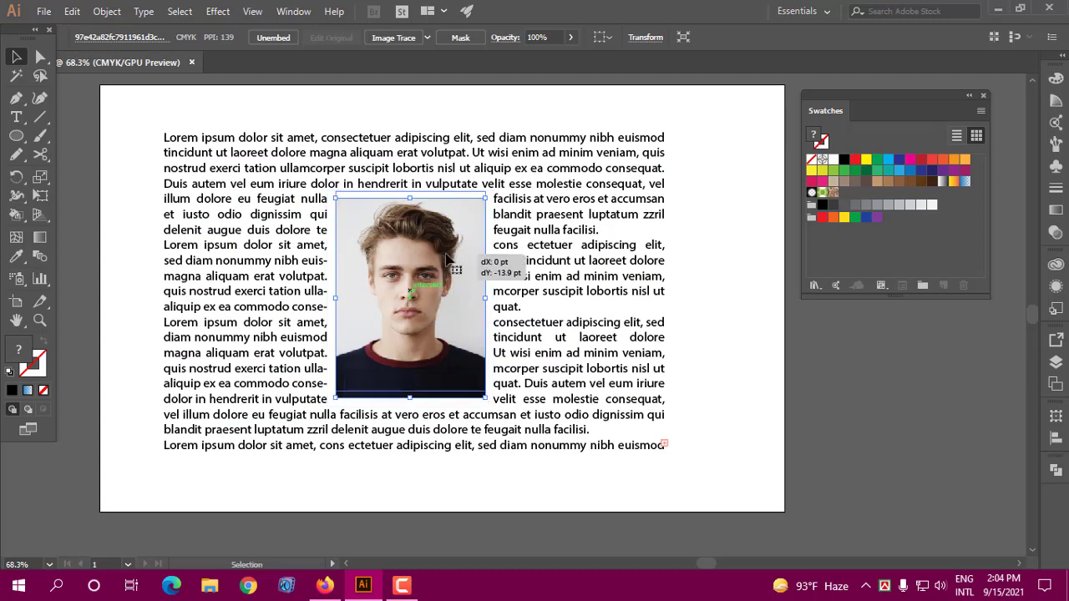
left_click_drag(445, 268, 445, 261)
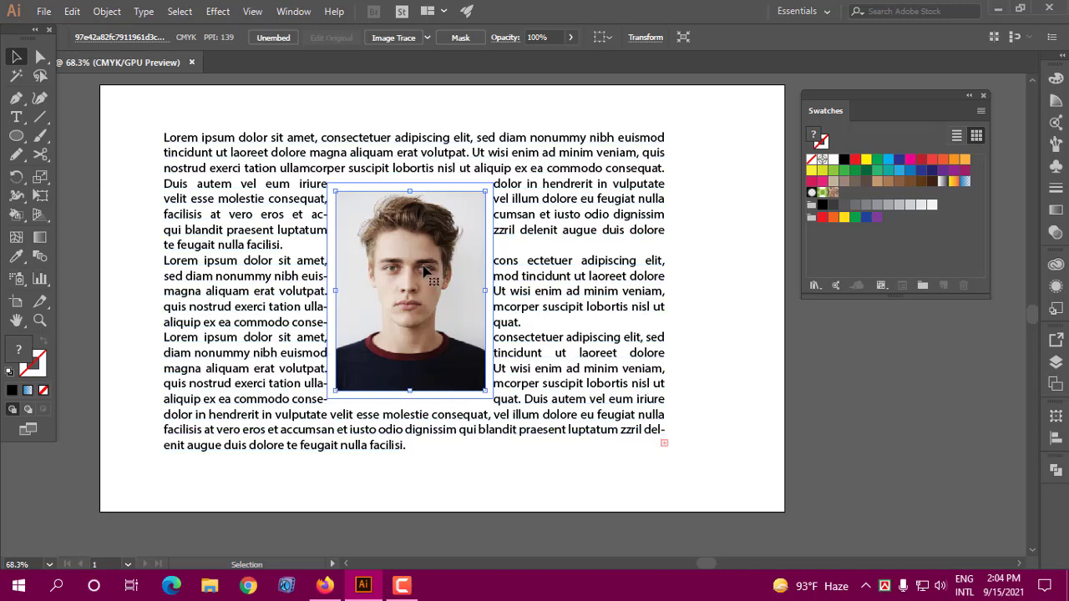
key("Delete")
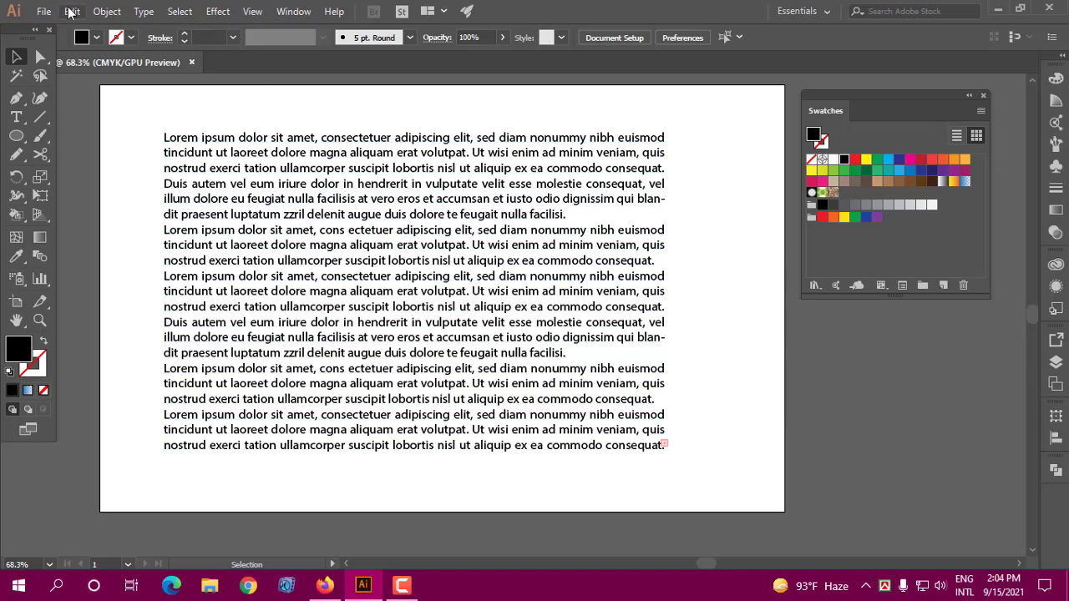
- In File > Place, browse to My Works (E:) > Logo Sketch Icon and select 020.png
left_click(102, 12)
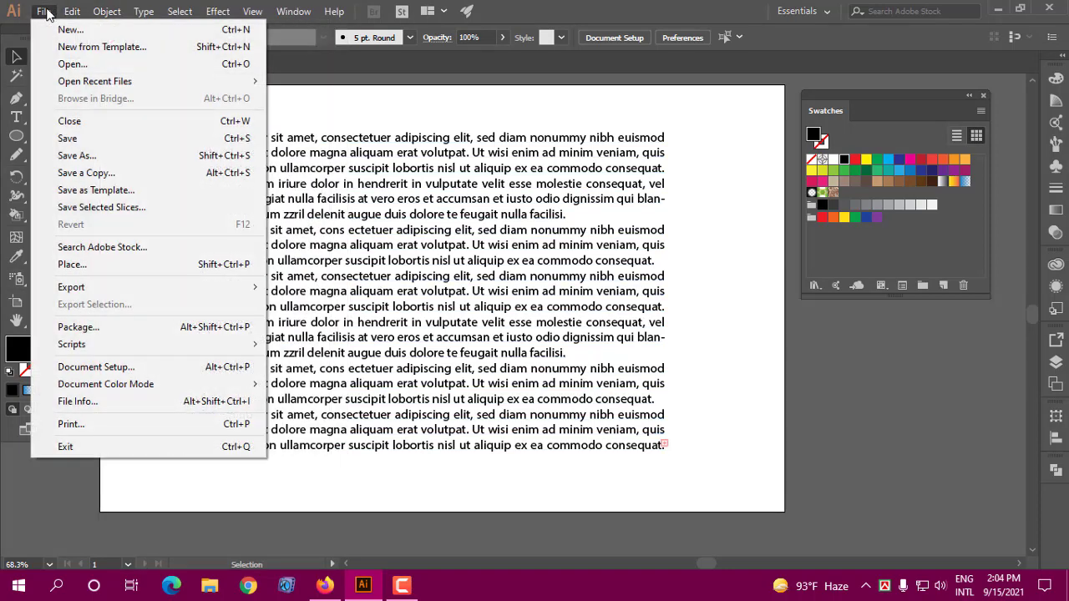
left_click(94, 273)
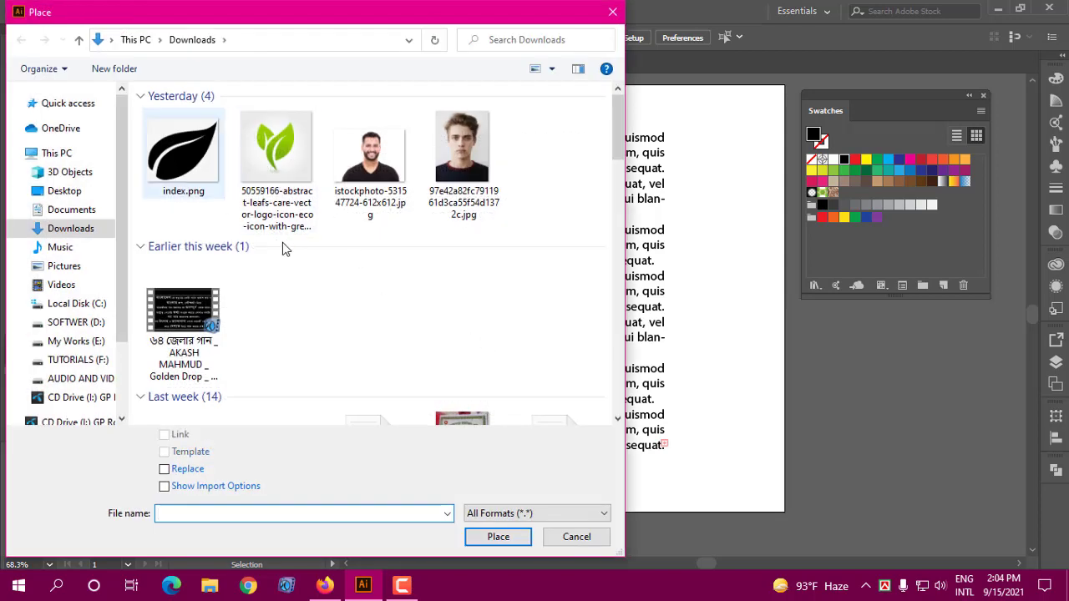
mouse_move(75, 342)
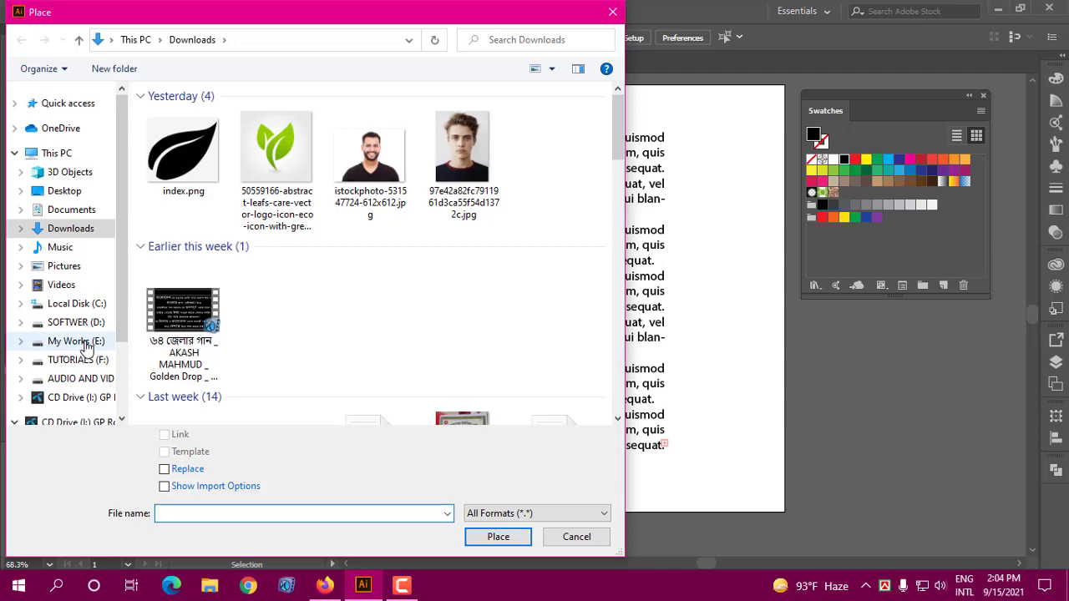
left_click(87, 342)
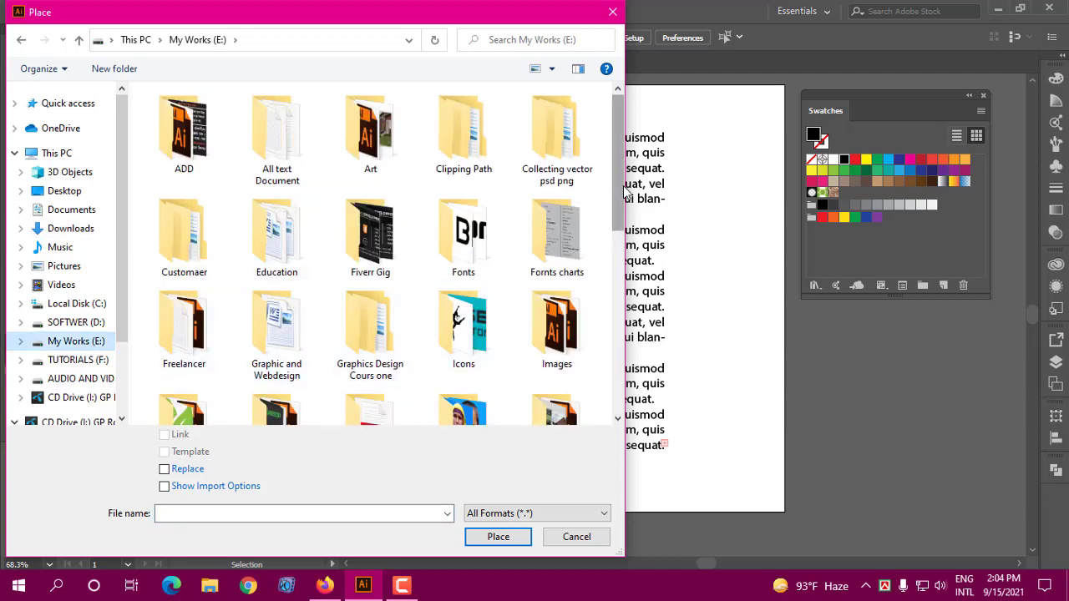
scroll(484, 201, "down", 3)
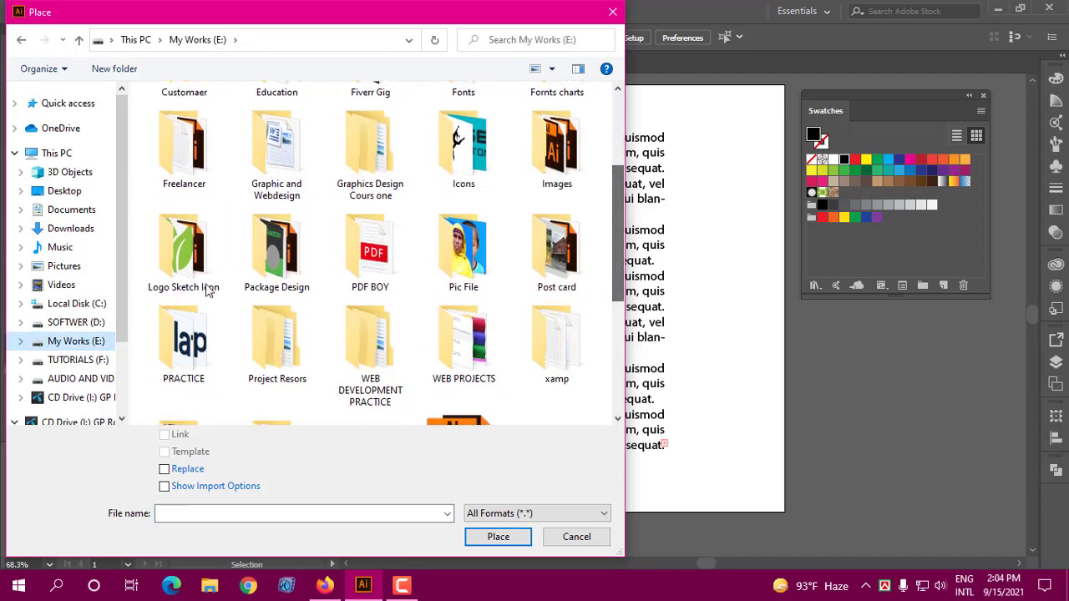
double_click(219, 278)
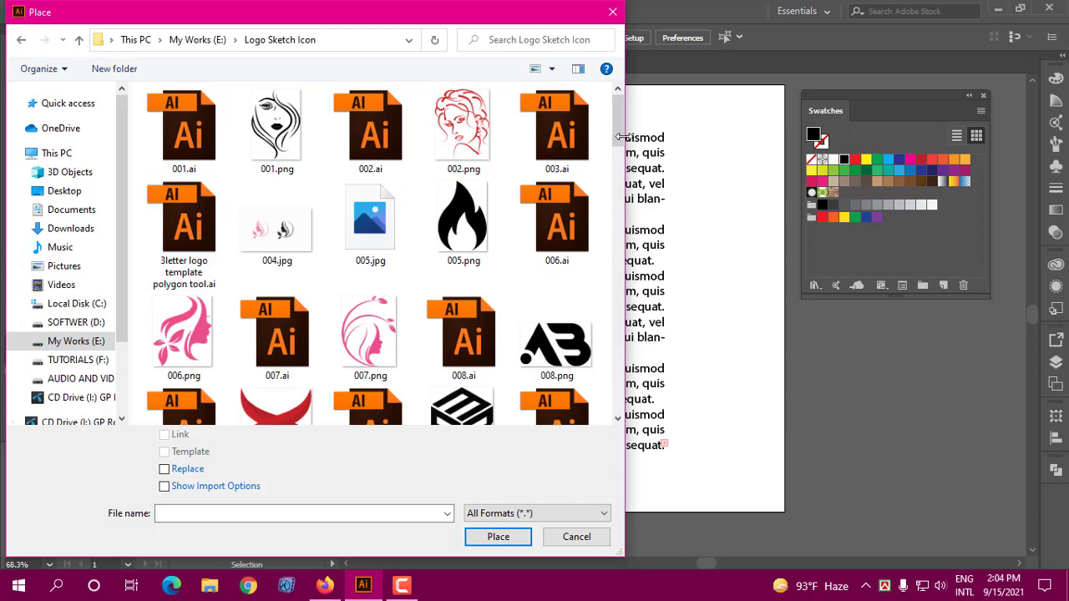
left_click_drag(620, 136, 621, 234)
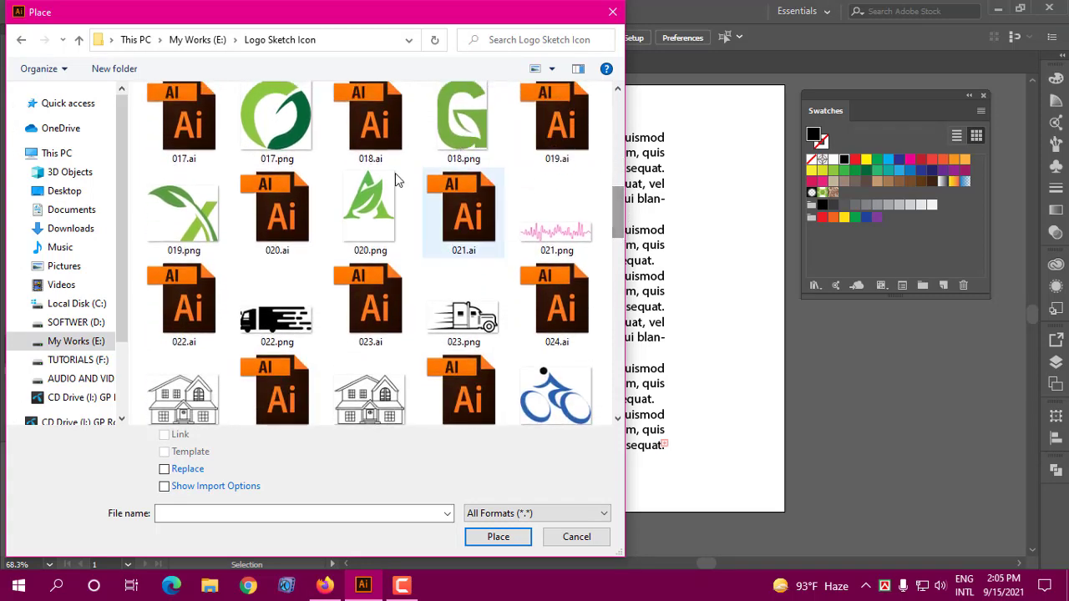
left_click(367, 200)
- Place and enlarge the 020.png leaf logo, apply Text Wrap > Make, and move it lower
left_click(498, 536)
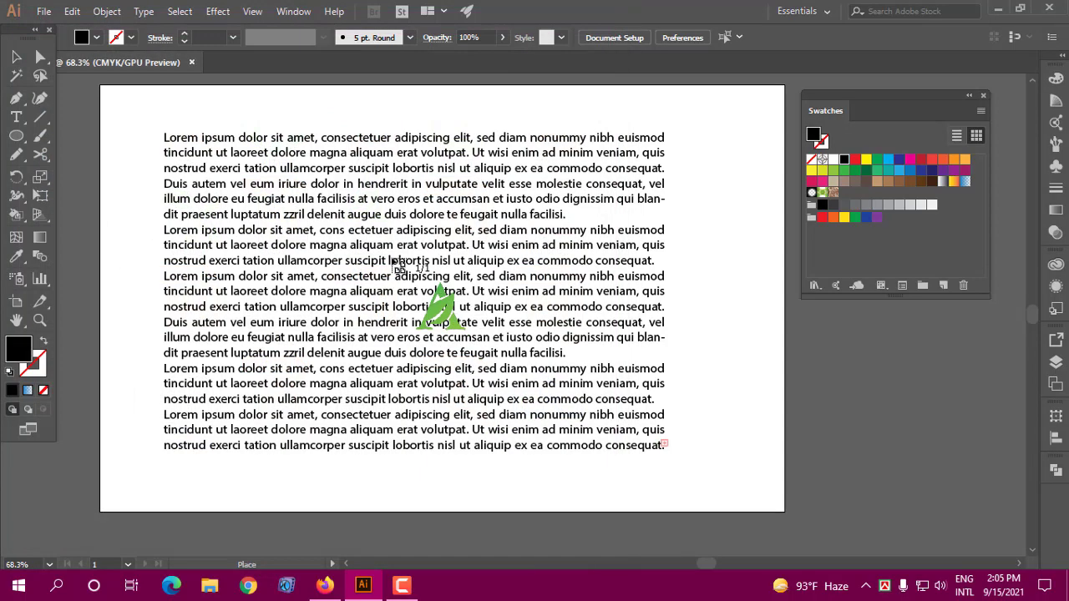
left_click_drag(317, 193, 449, 365)
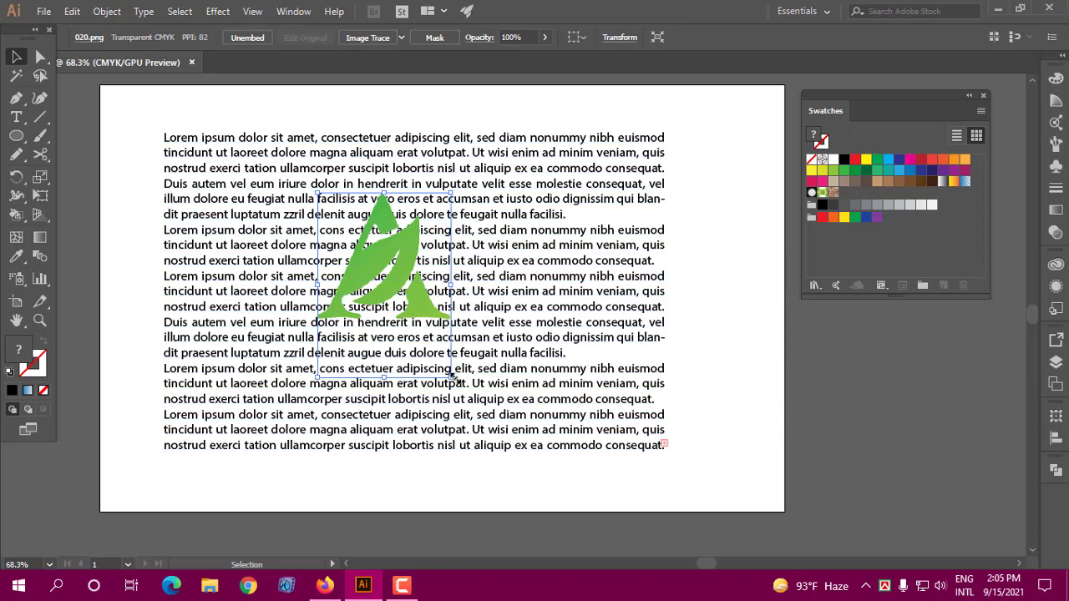
left_click_drag(452, 376, 474, 415)
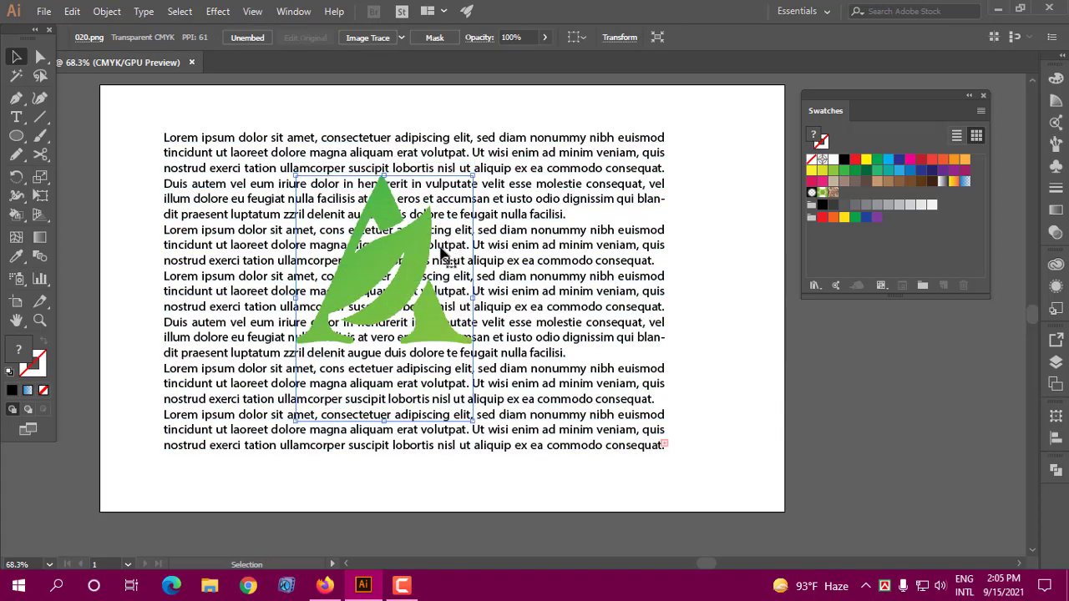
left_click(106, 11)
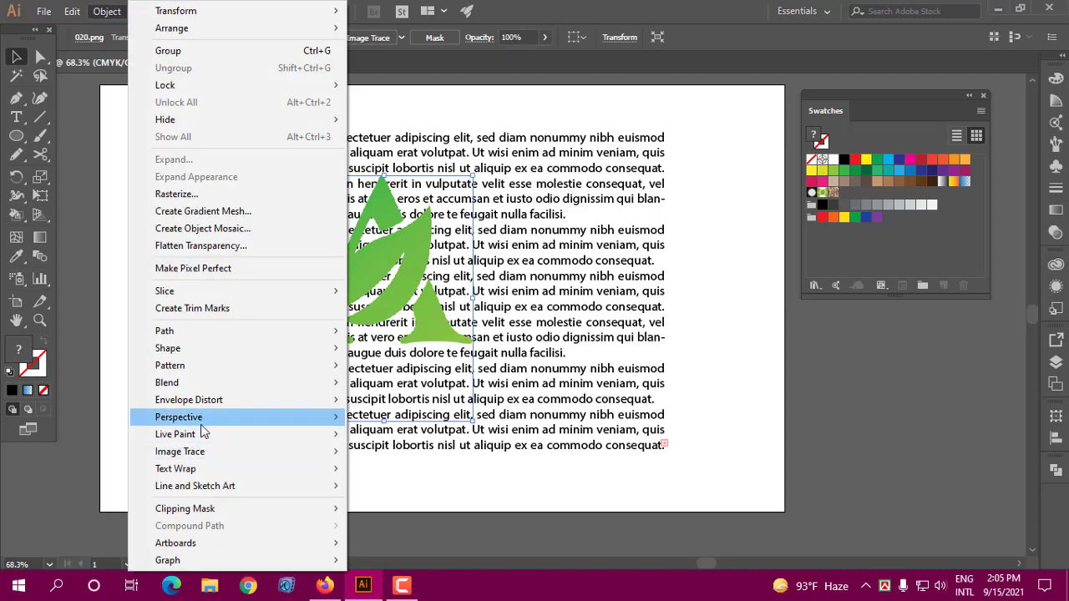
mouse_move(175, 468)
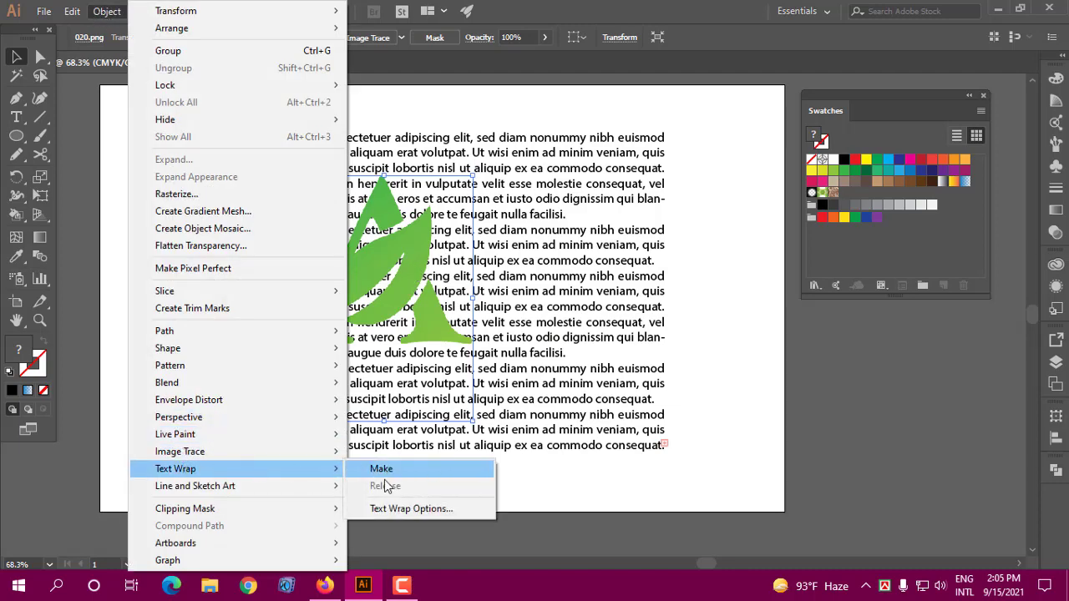
left_click(401, 475)
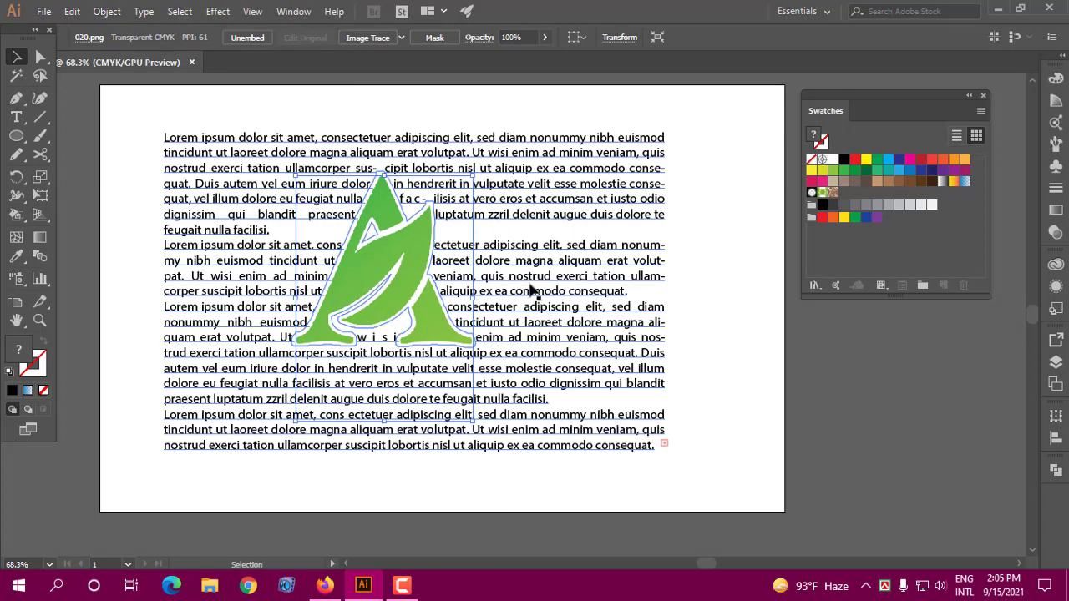
left_click(407, 349)
left_click(389, 261)
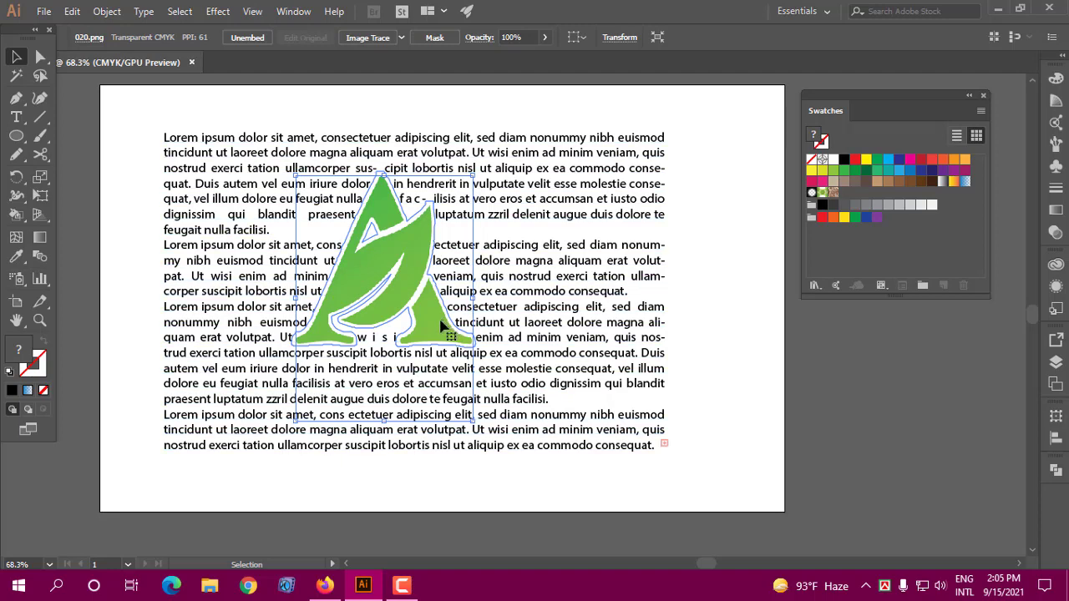
left_click_drag(453, 334, 398, 299)
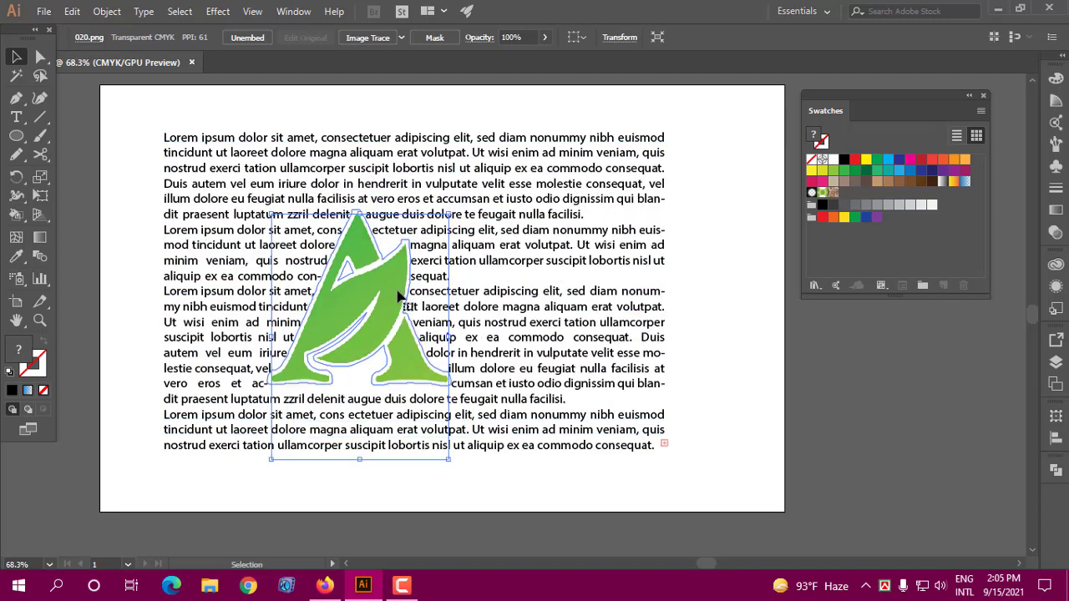
- Release the text wrap on the green leaf logo and move it over the text
left_click_drag(398, 299, 464, 279)
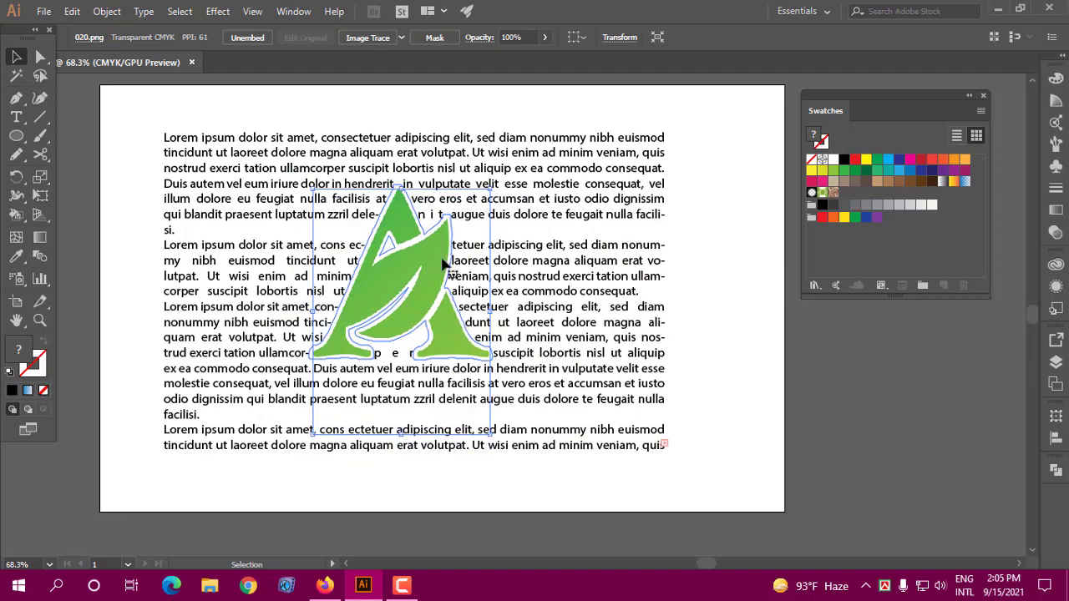
left_click(106, 11)
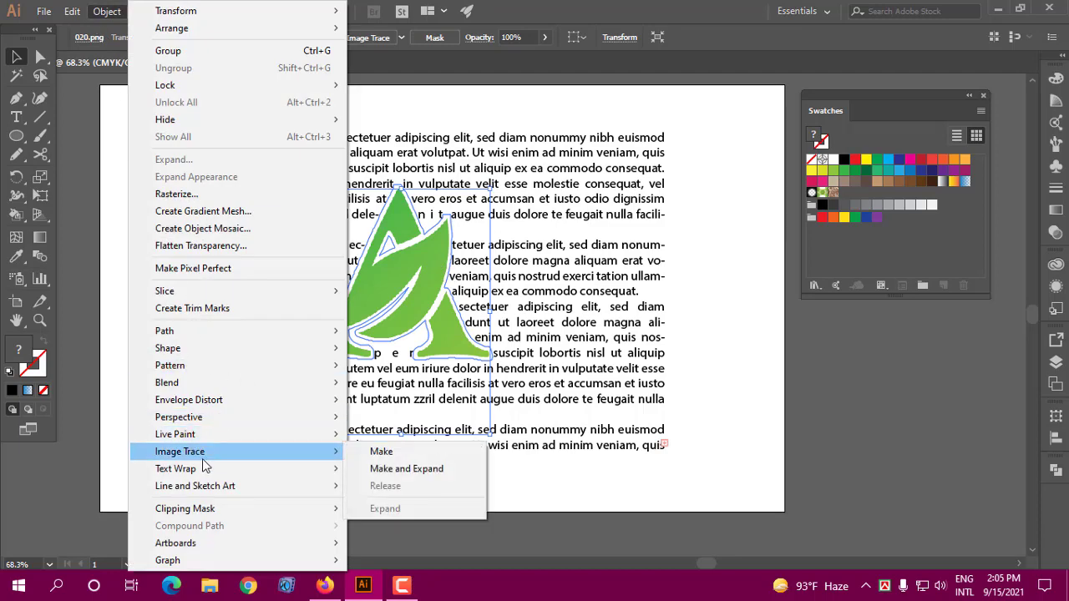
mouse_move(242, 468)
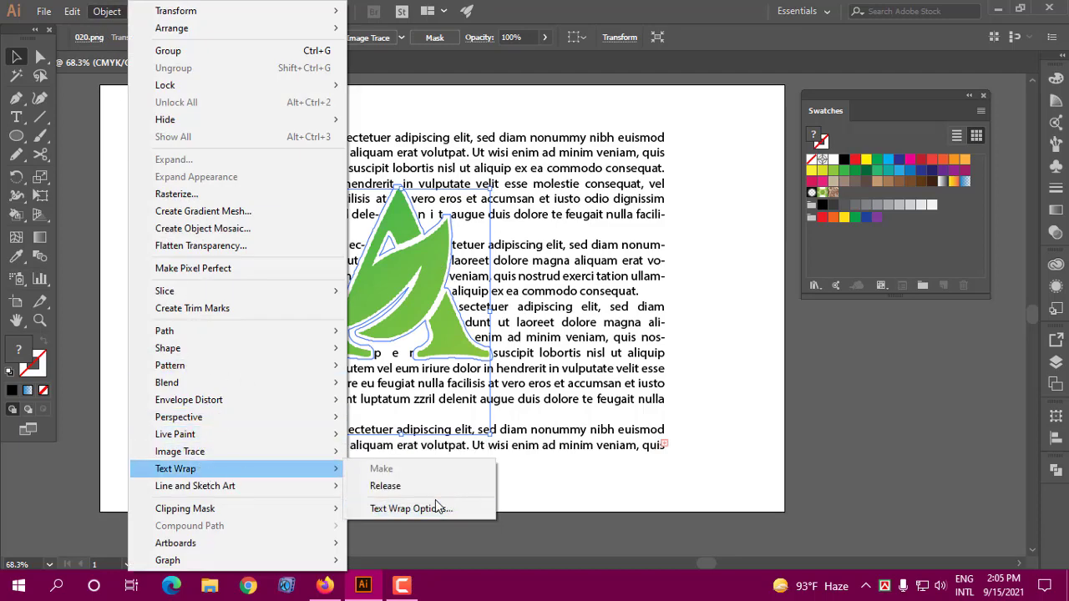
left_click(386, 486)
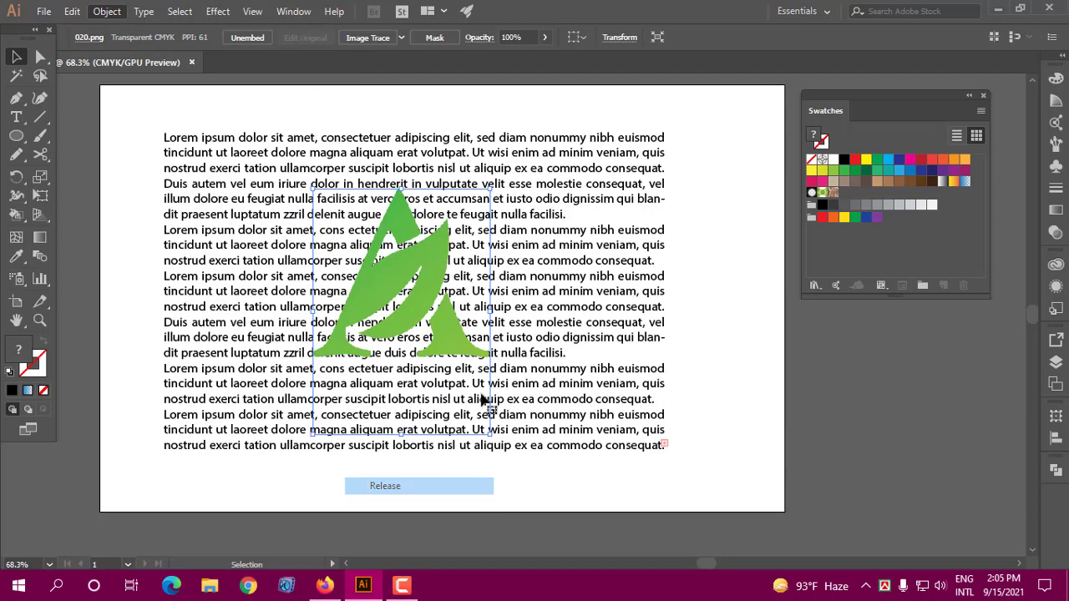
mouse_move(423, 282)
left_mouse_down()
mouse_move(393, 293)
mouse_move(435, 290)
left_mouse_up()
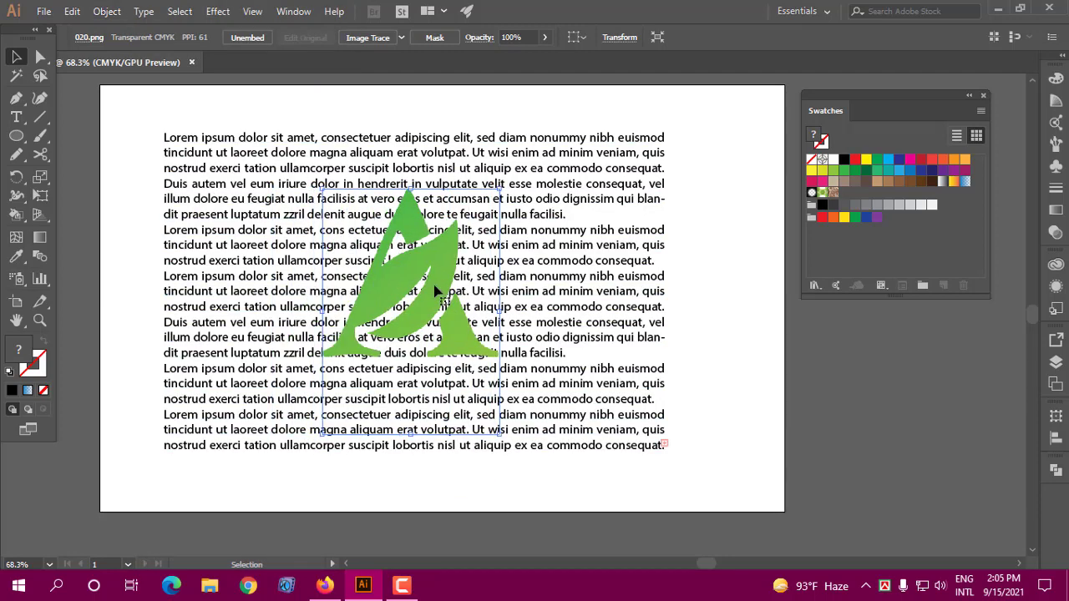
- Delete the green logo and the Lorem ipsum text frame
key("Delete")
left_click(375, 283)
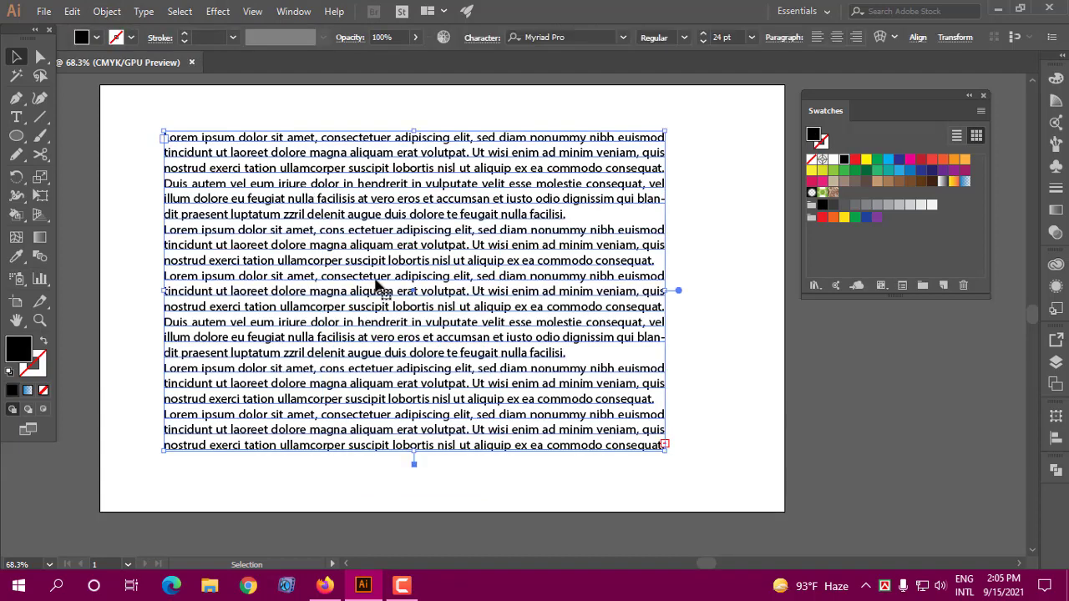
key("Delete")
left_click(107, 11)
mouse_move(179, 451)
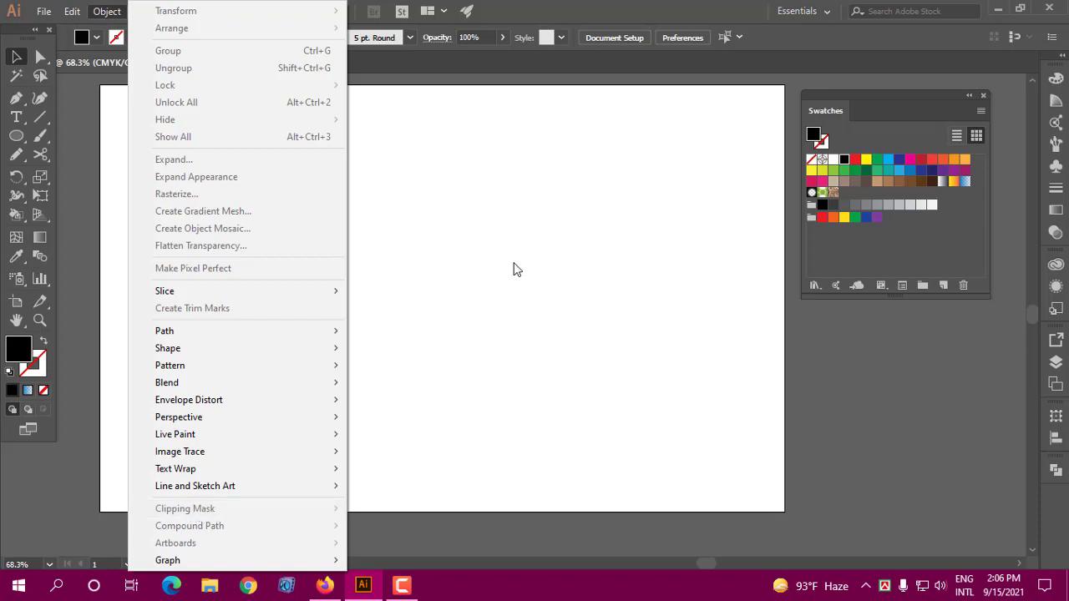
- Draw a circle about 266 pt wide, fill it green, and nudge it up
left_click(428, 297)
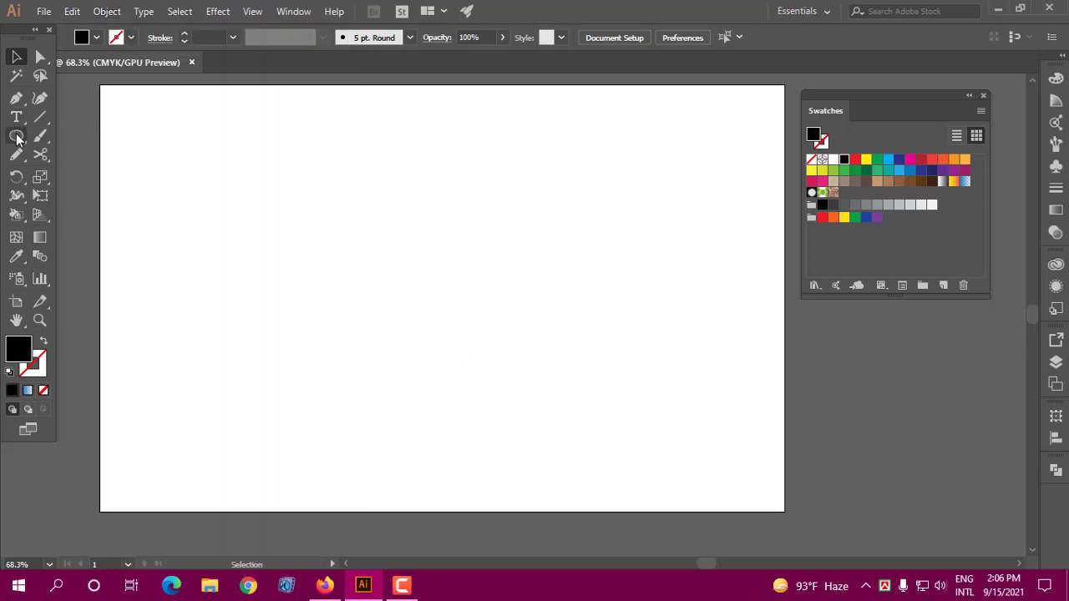
left_click_drag(17, 138, 75, 175)
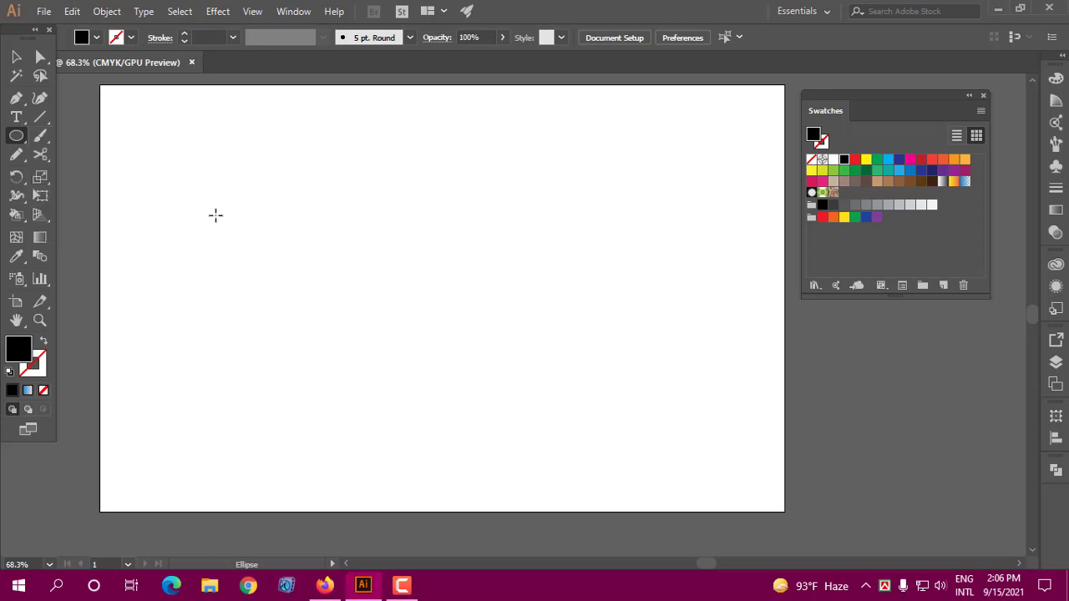
left_click_drag(264, 189, 406, 293)
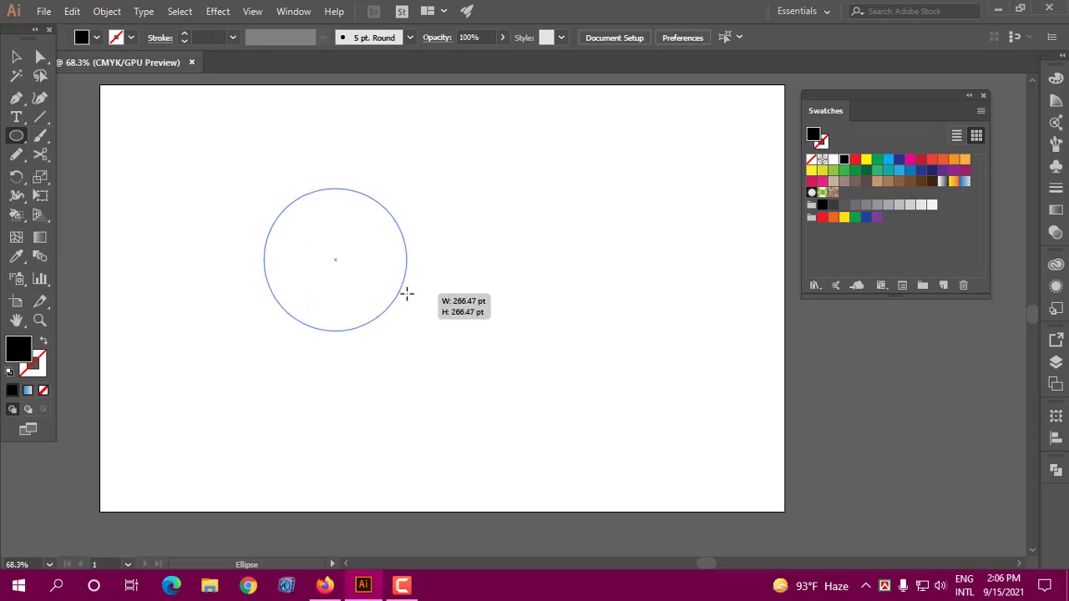
left_click(97, 38)
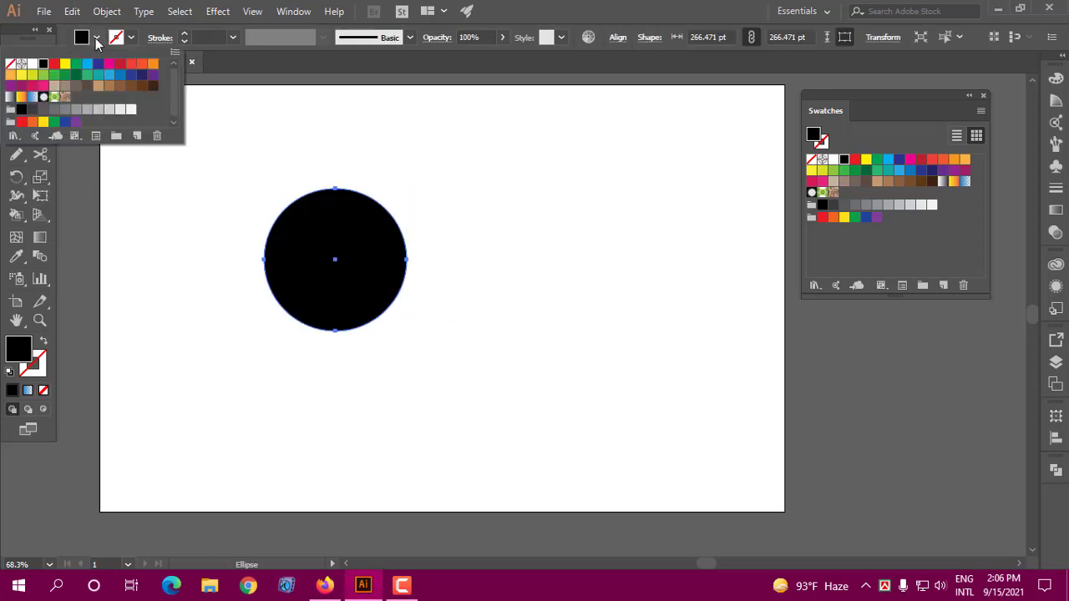
left_click(76, 64)
key("Escape")
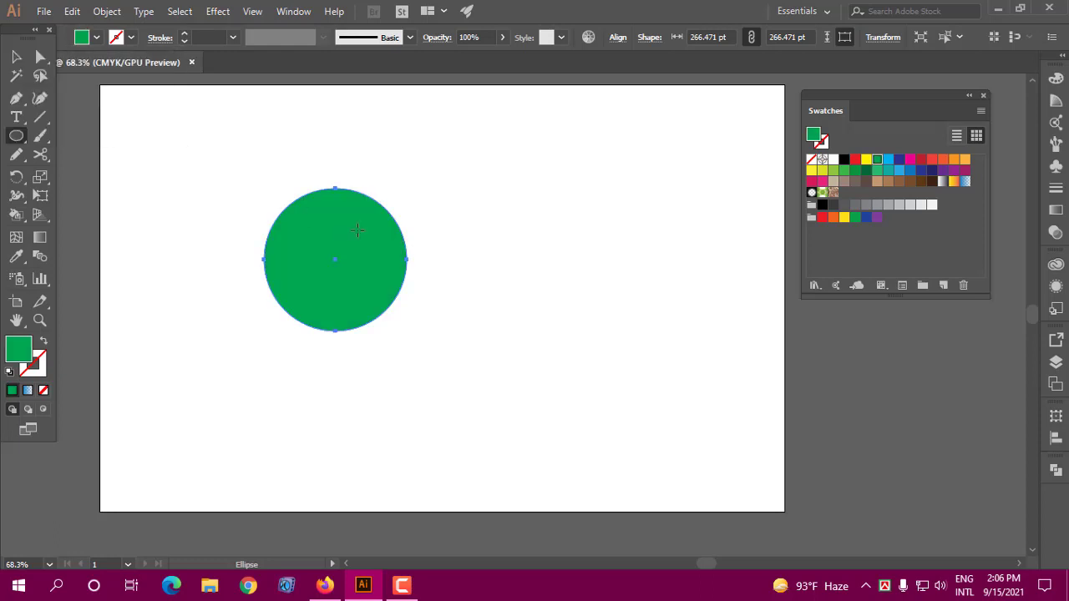
left_click(16, 56)
left_click_drag(359, 238, 344, 211)
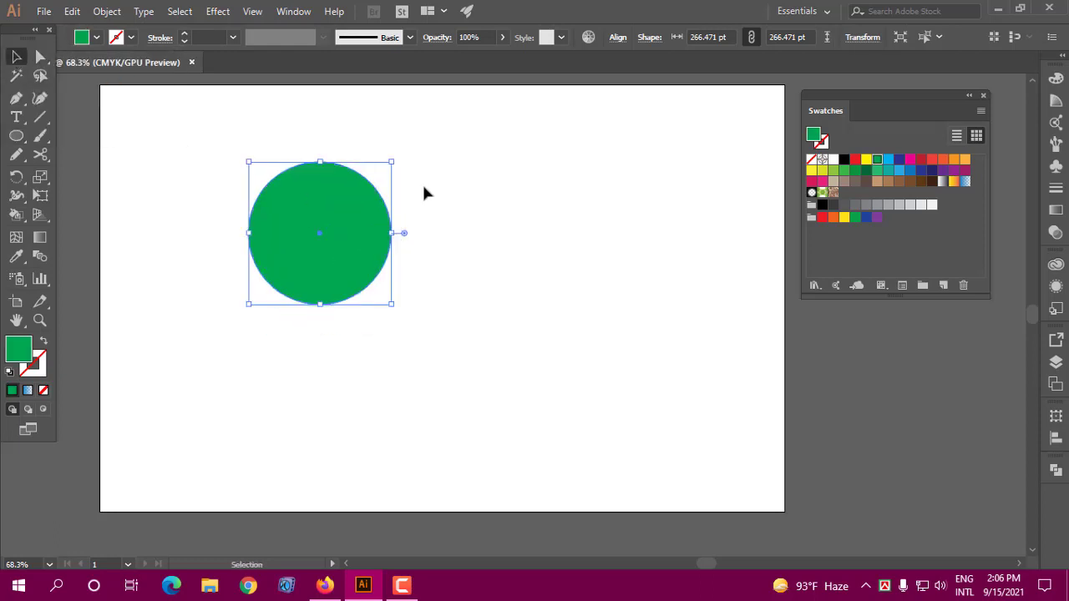
- Place the istockphoto portrait image from Downloads, sized to the right of the circle
left_click(43, 11)
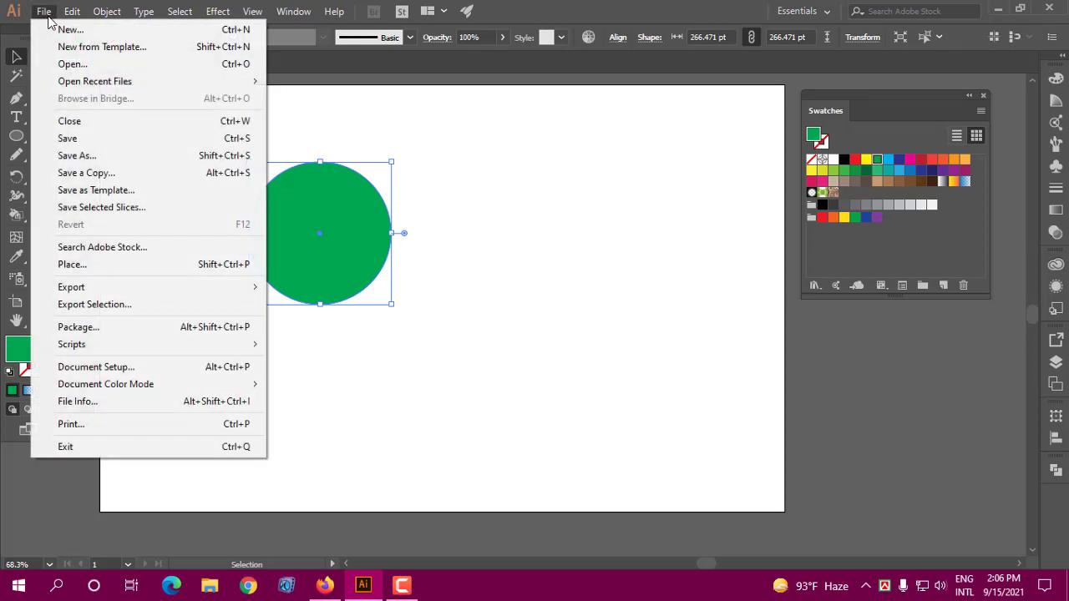
left_click(78, 266)
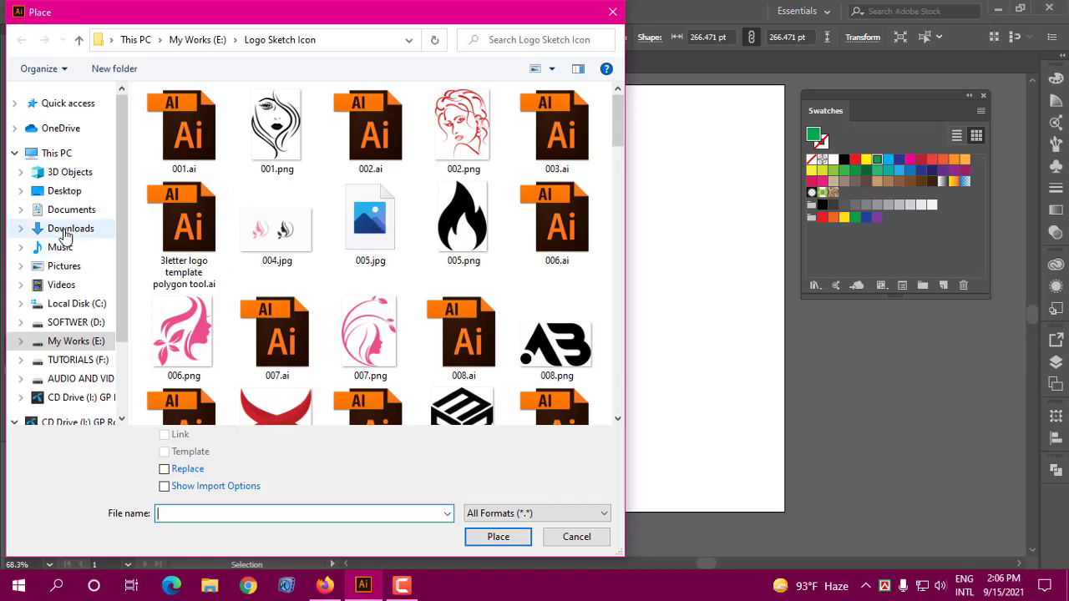
left_click(66, 229)
left_click(372, 171)
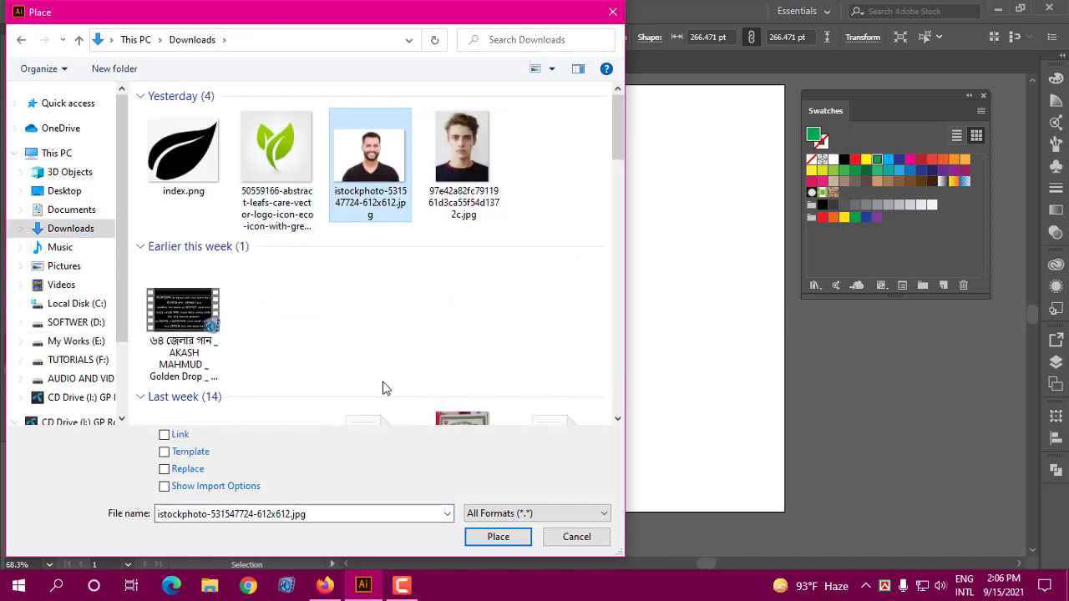
left_click(499, 537)
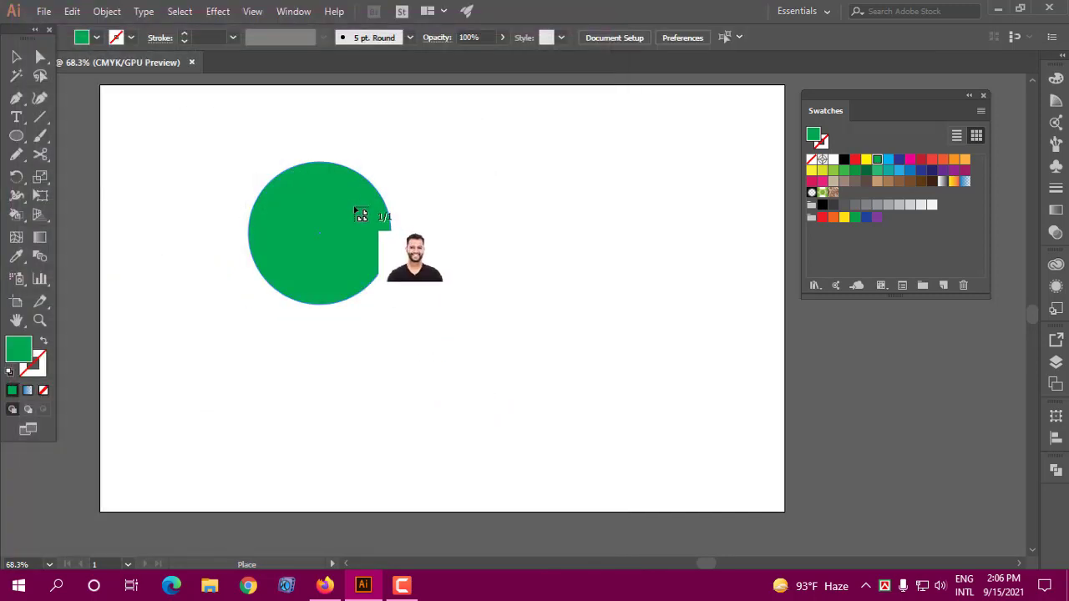
left_click_drag(373, 132, 594, 292)
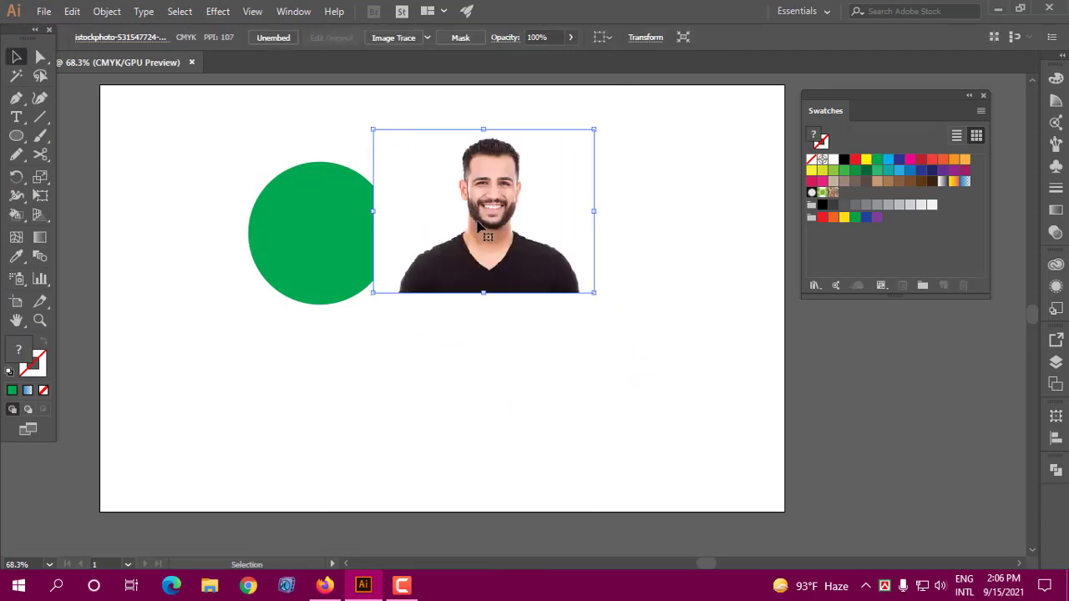
- Arrange the photo and green circle so the photo overlaps the circle's right side
mouse_move(495, 218)
left_mouse_down()
mouse_move(412, 241)
mouse_move(481, 245)
left_mouse_up()
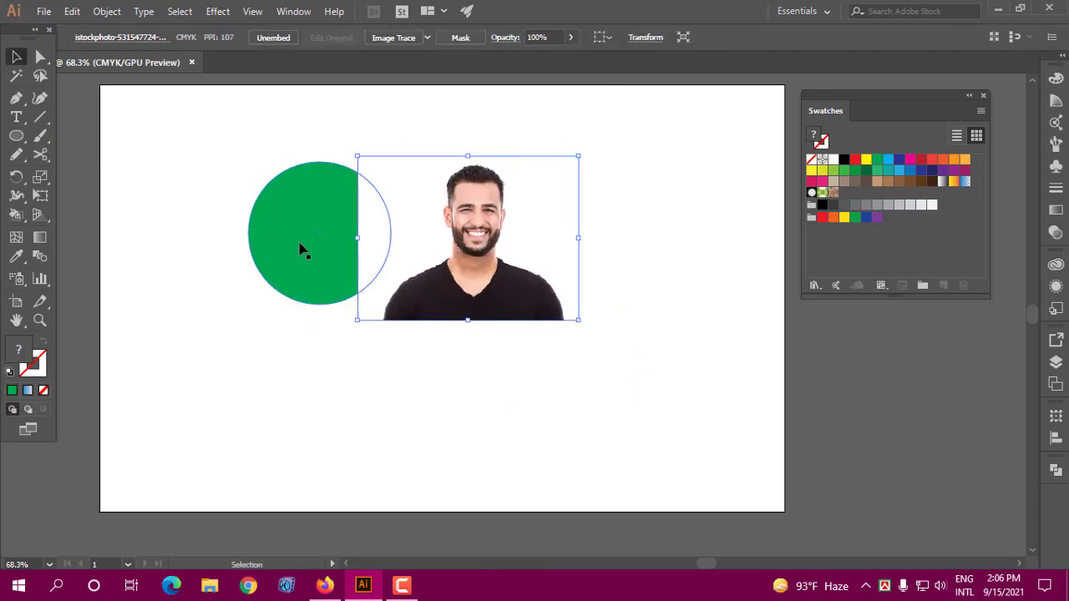
left_click(325, 240)
left_click_drag(309, 233, 318, 238)
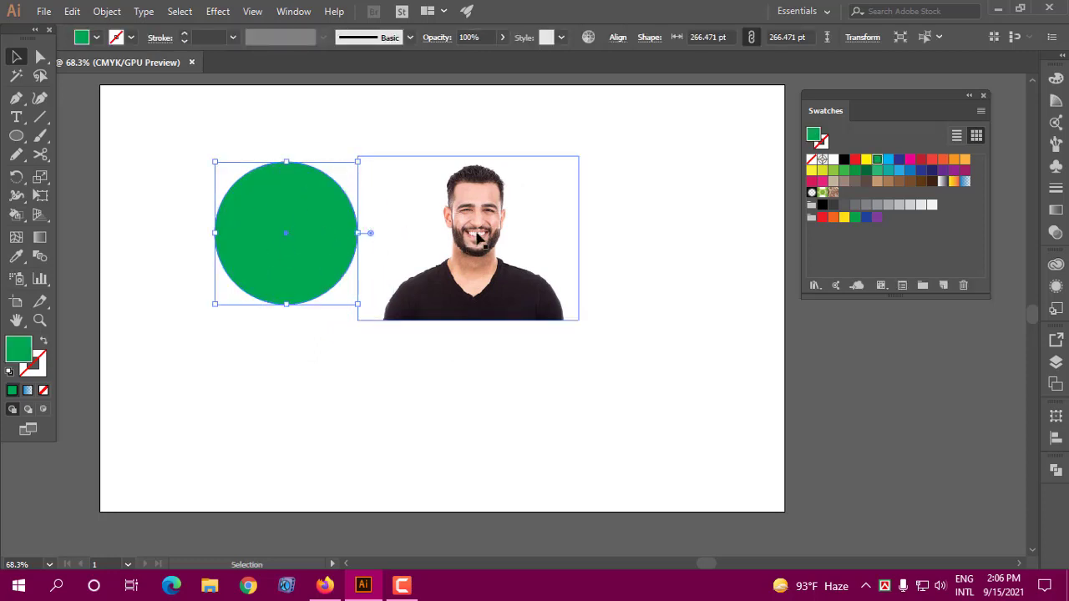
mouse_move(485, 242)
left_mouse_down()
mouse_move(419, 235)
mouse_move(505, 255)
left_mouse_up()
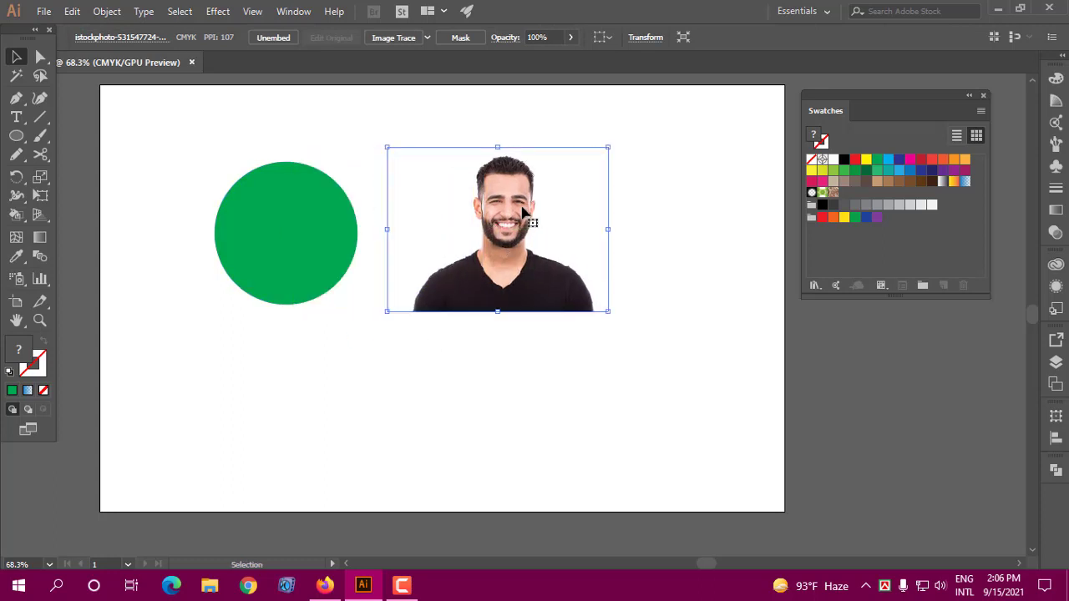
left_click_drag(525, 214, 459, 208)
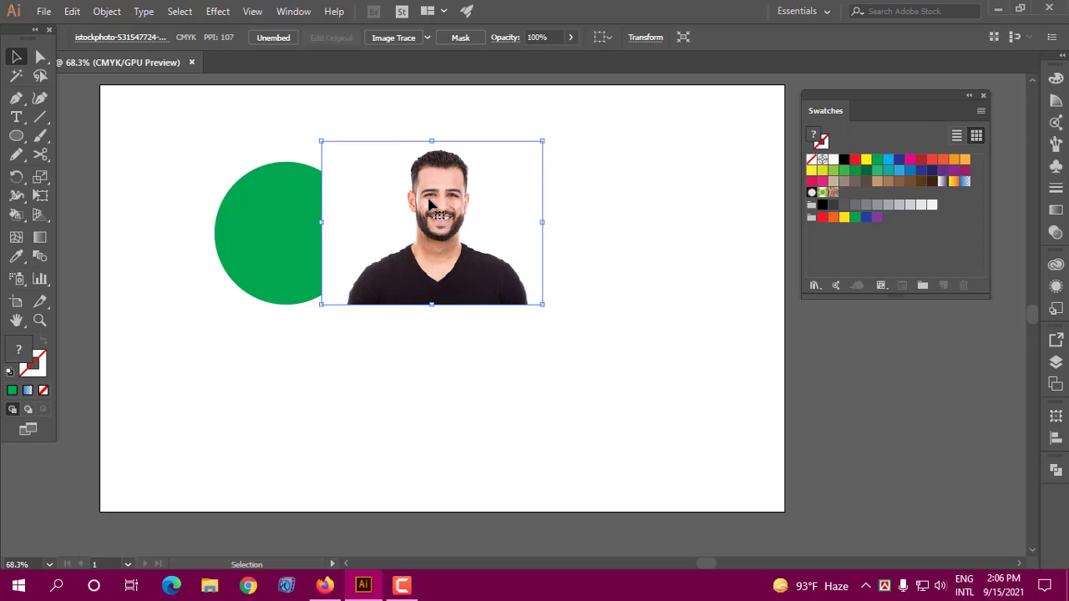
left_click_drag(281, 227, 256, 236)
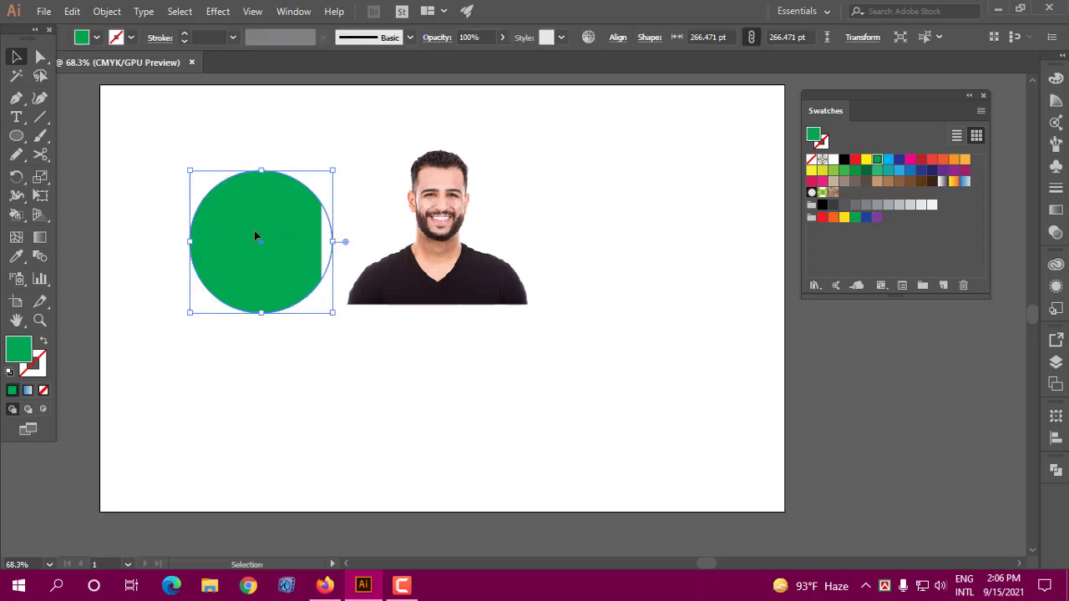
left_click_drag(254, 236, 338, 237)
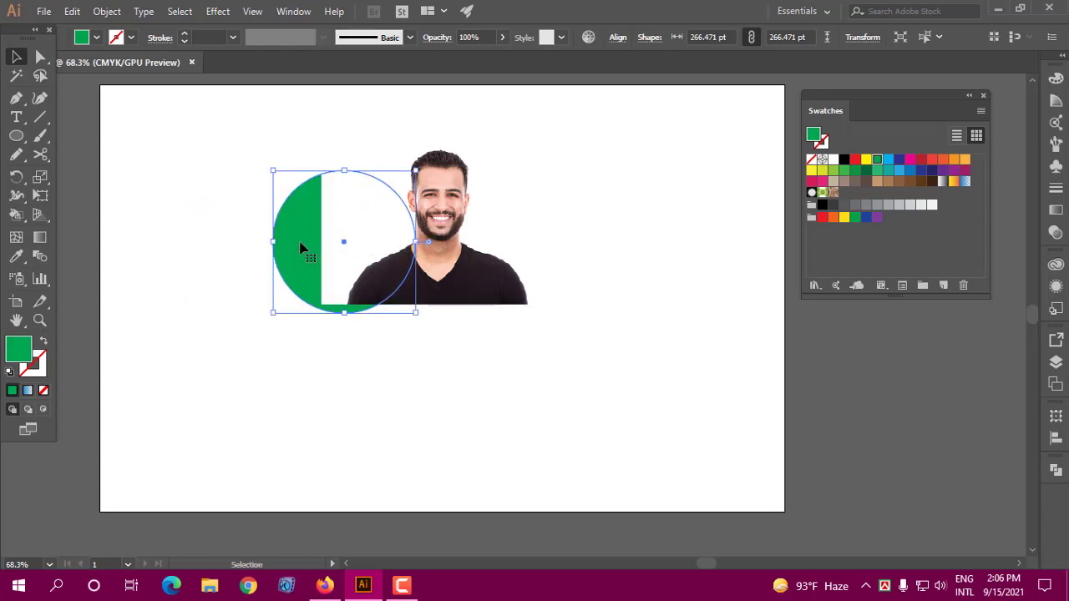
- Bring the green circle to the front, center it over the man's face, and select both
left_click_drag(302, 247, 192, 243)
right_click(192, 242)
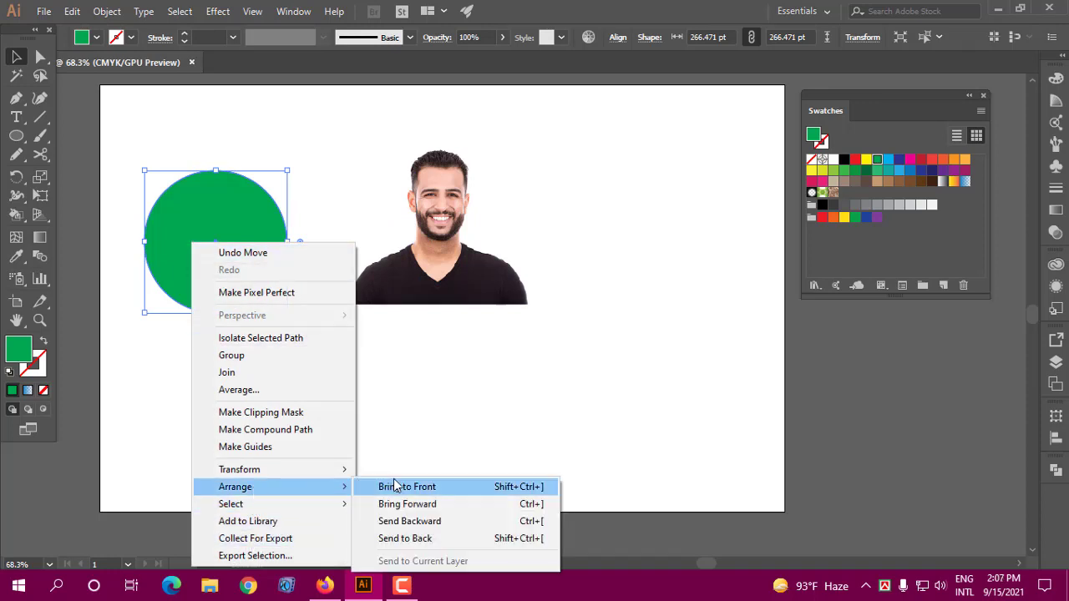
mouse_move(235, 486)
left_click(420, 490)
mouse_move(233, 220)
left_mouse_down()
mouse_move(466, 213)
mouse_move(468, 231)
left_mouse_up()
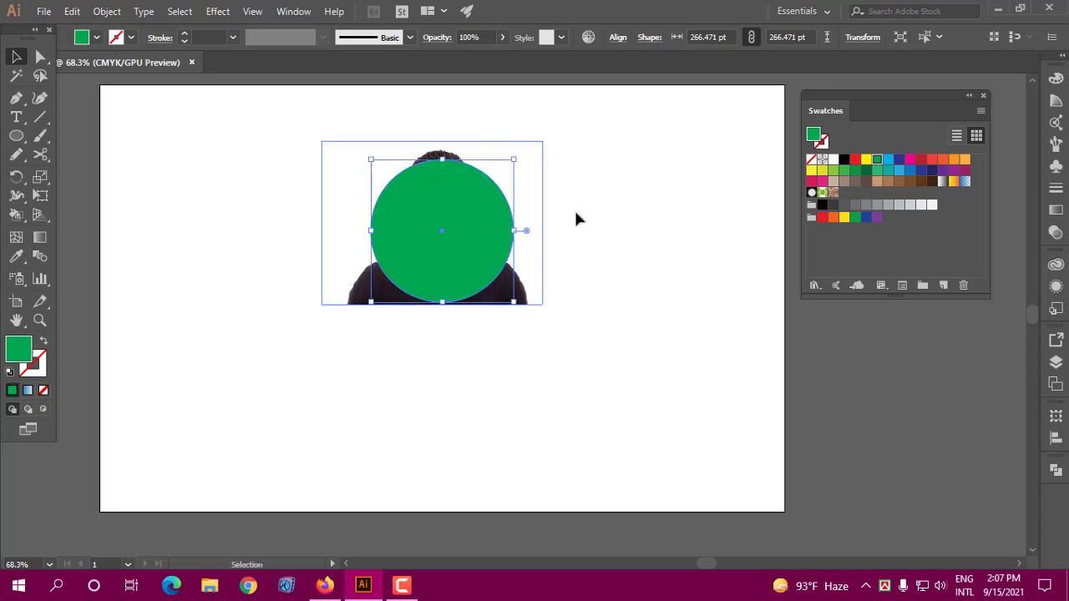
left_click_drag(622, 159, 409, 278)
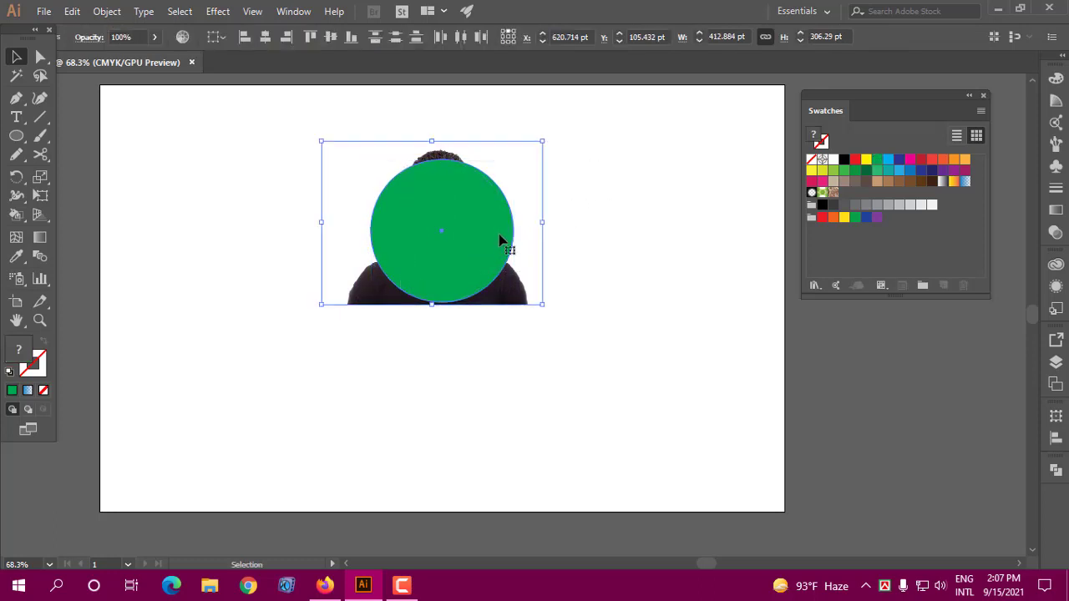
left_click(106, 12)
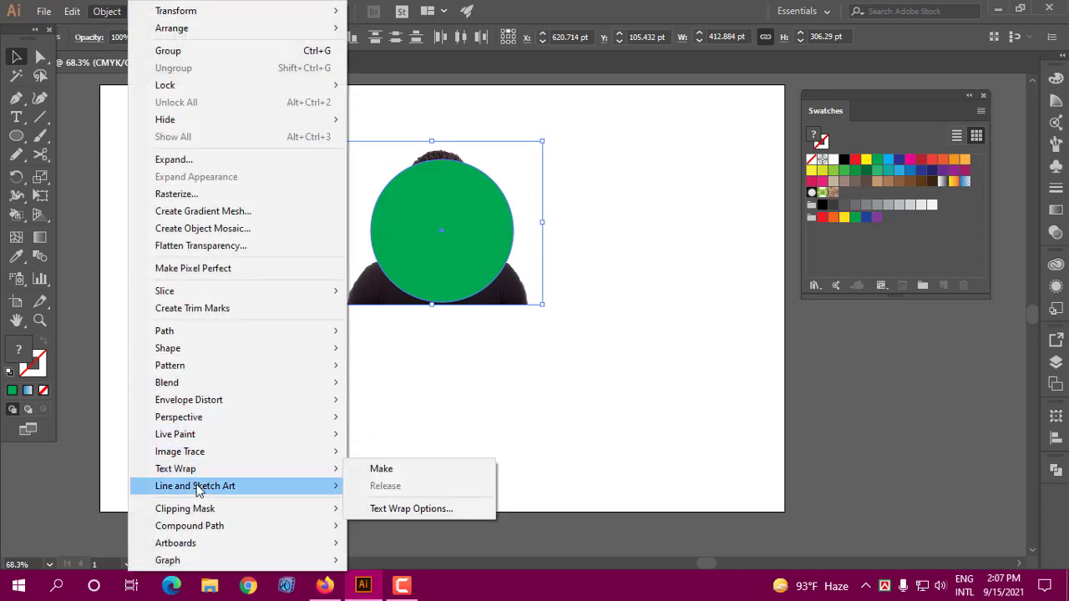
mouse_move(185, 509)
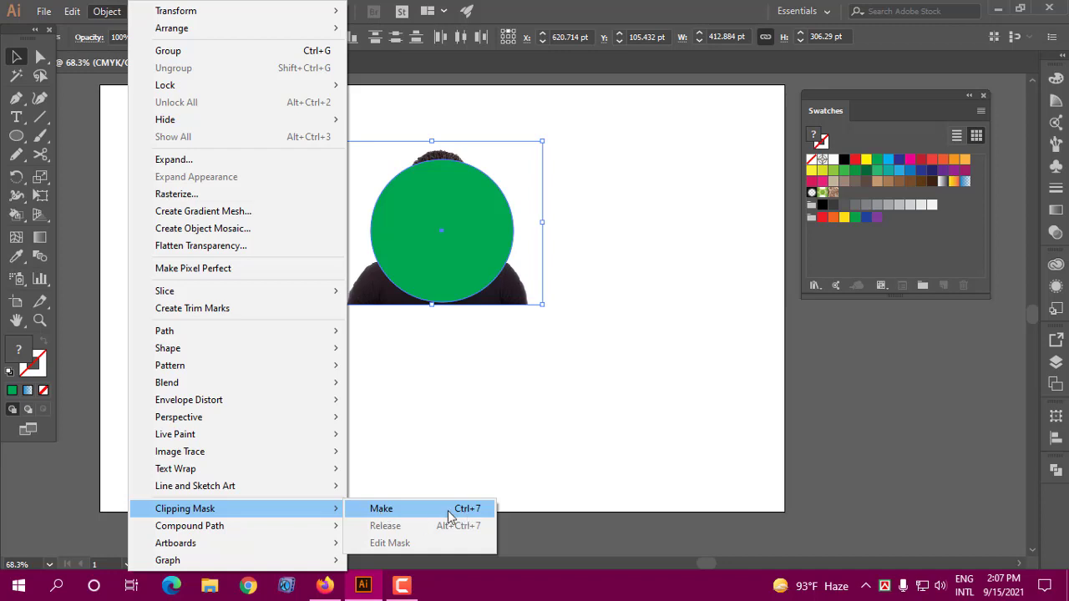
- Make a clipping mask of the photo with the circle and reposition the circular portrait
left_click(418, 514)
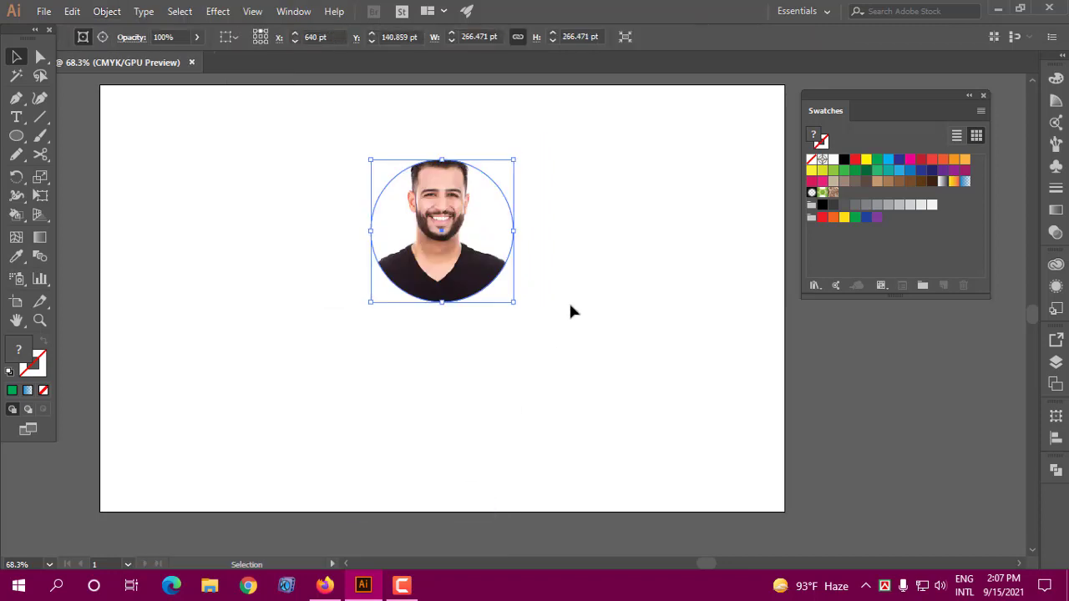
left_click_drag(444, 237, 329, 220)
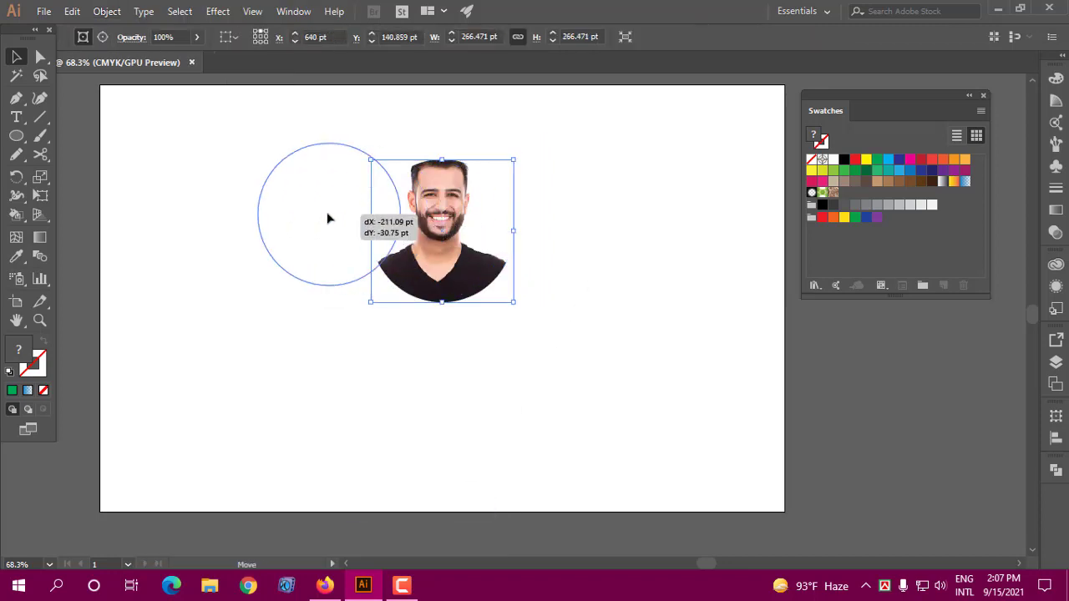
left_click(459, 183)
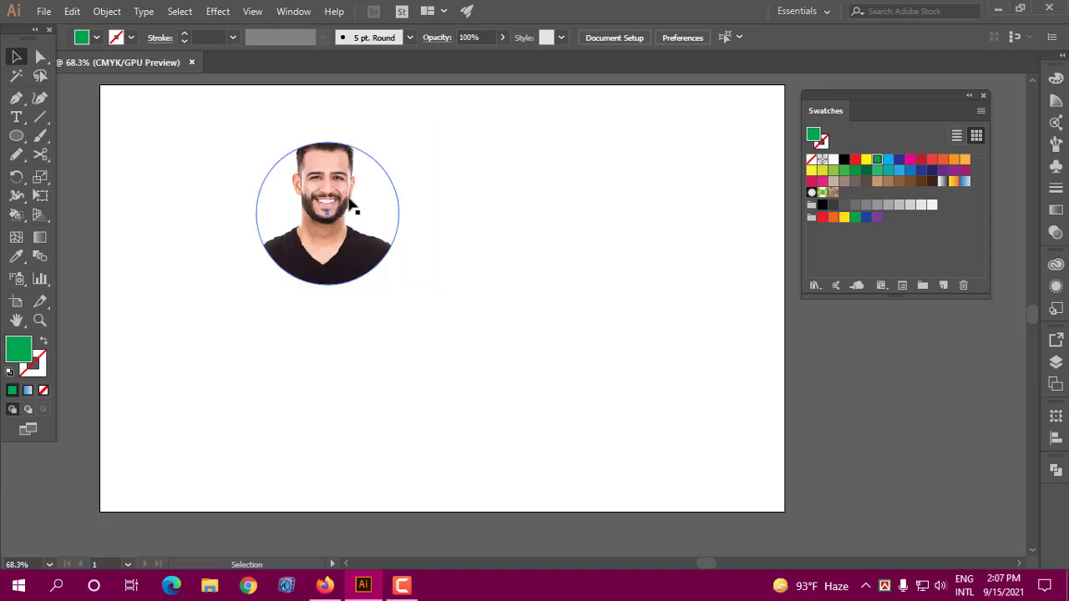
left_click(342, 215)
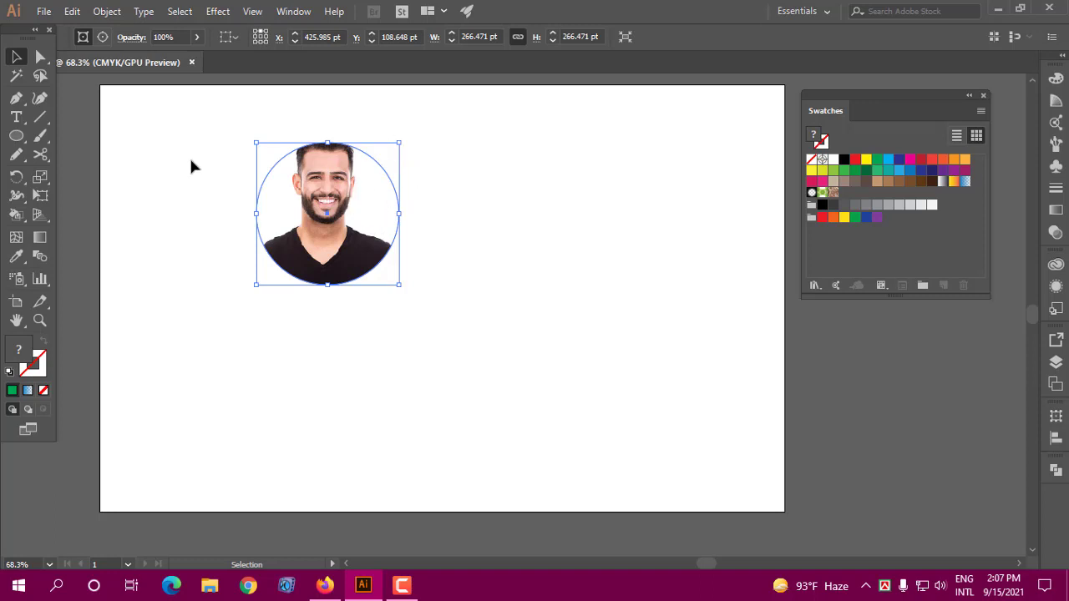
mouse_move(287, 191)
left_mouse_down()
mouse_move(346, 202)
mouse_move(286, 221)
mouse_move(342, 188)
mouse_move(290, 215)
left_mouse_up()
left_click_drag(261, 195, 293, 215)
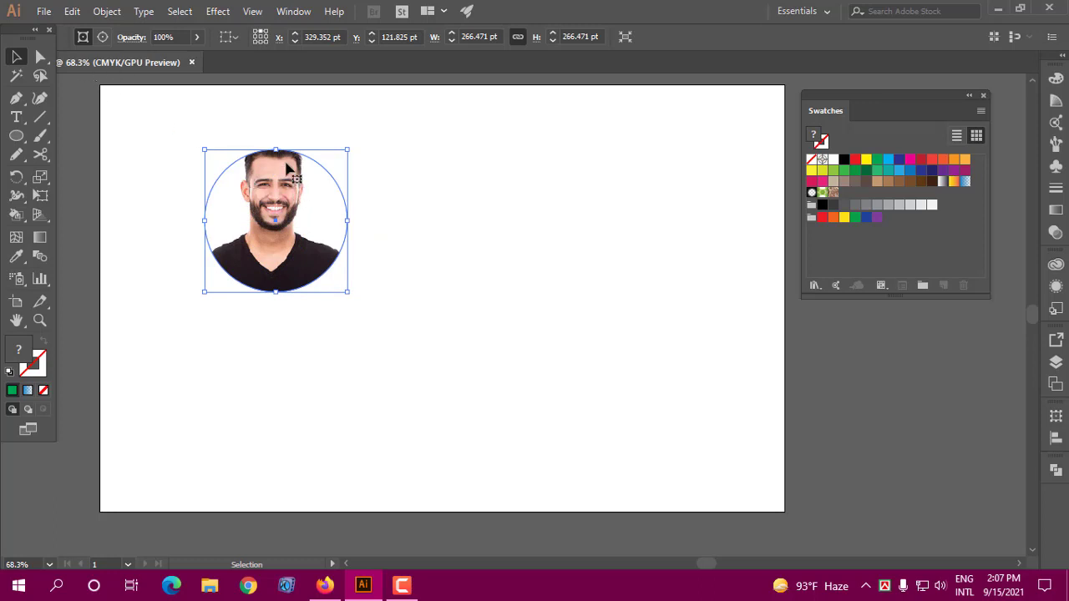
- Scale the photo down inside the circle using Edit Contents
left_click(102, 38)
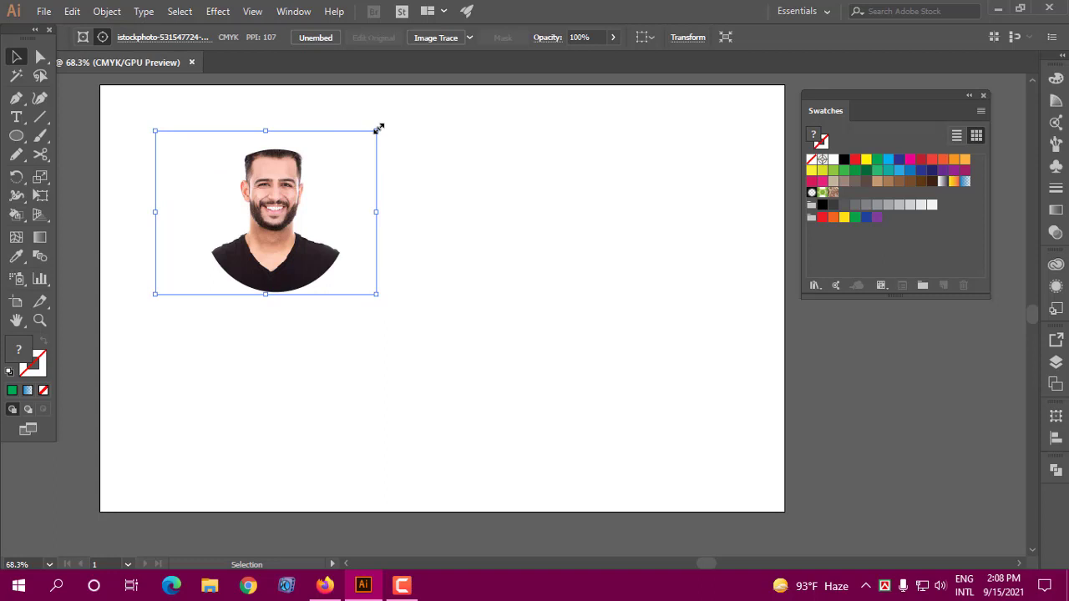
left_click_drag(378, 129, 365, 144)
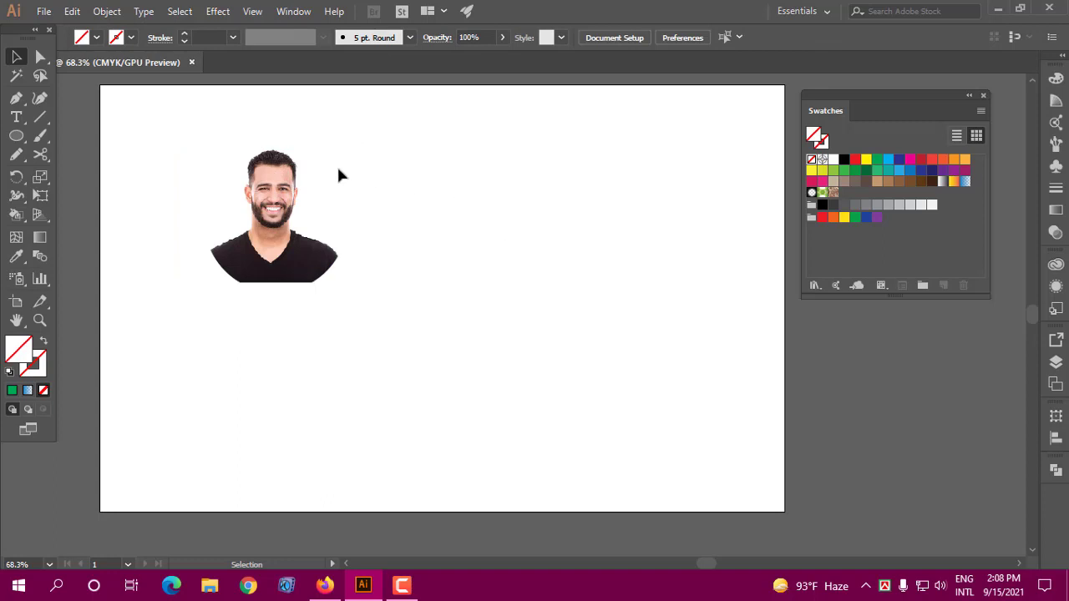
left_click(277, 200)
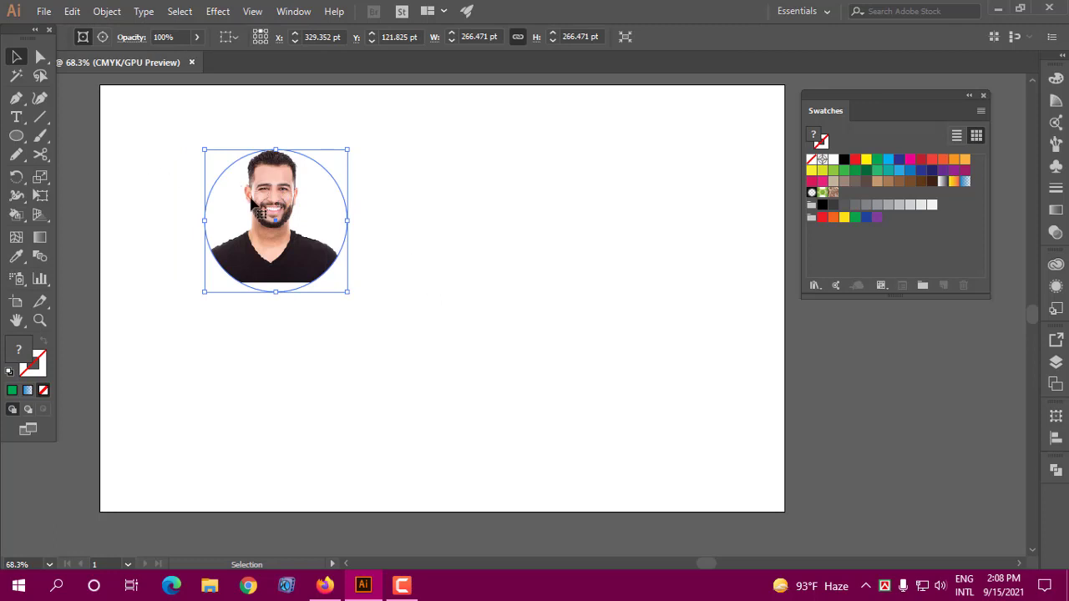
- Select the image inside the Clip Group in Layers, then enlarge it and shift it down
left_click(1055, 363)
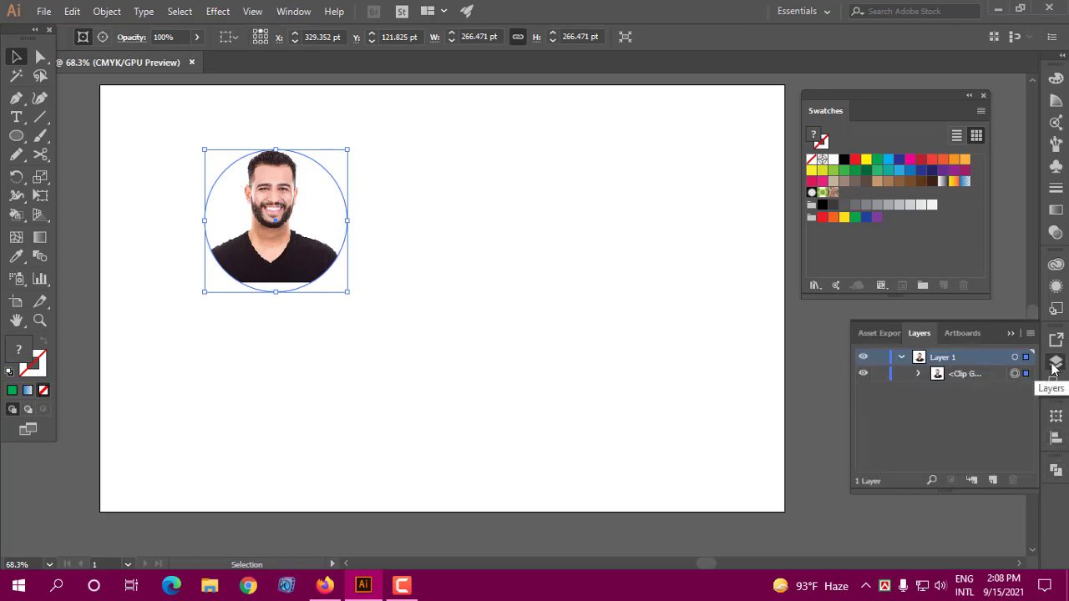
left_click(917, 374)
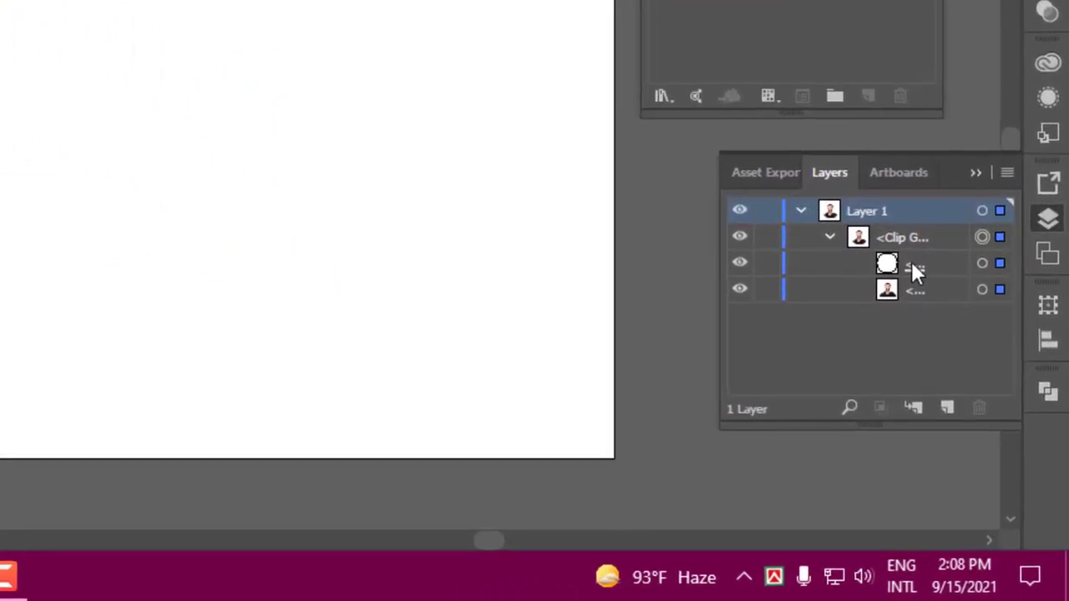
left_click(966, 391)
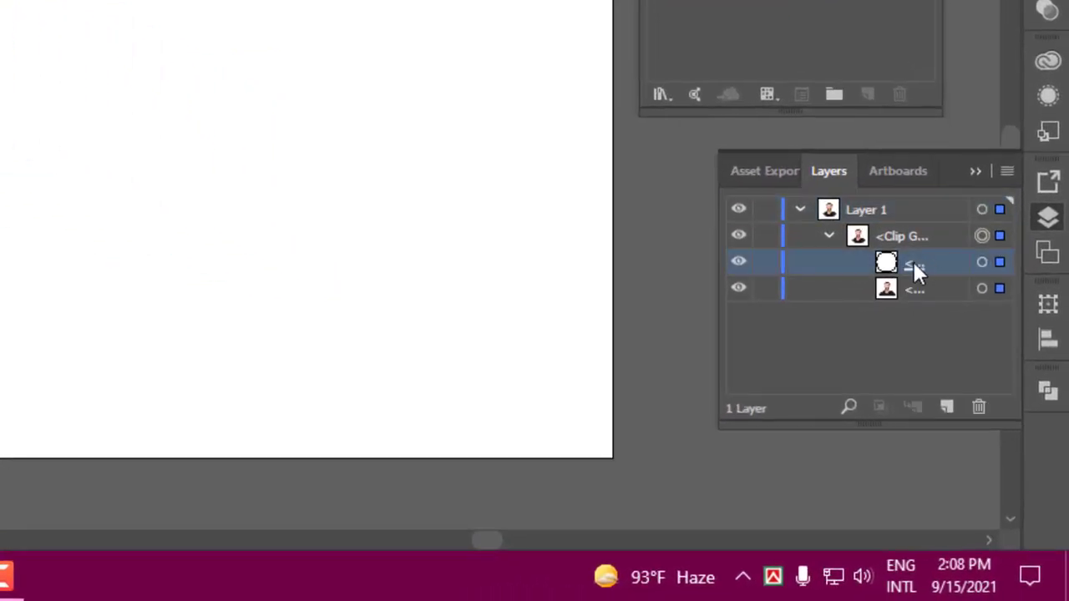
left_click(914, 289)
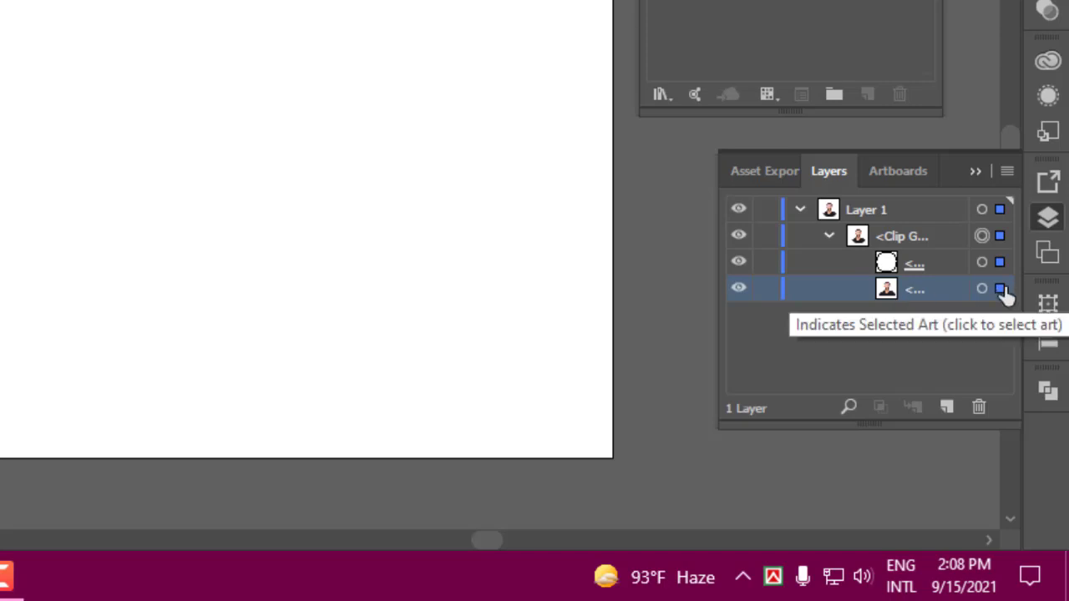
left_click(1000, 289)
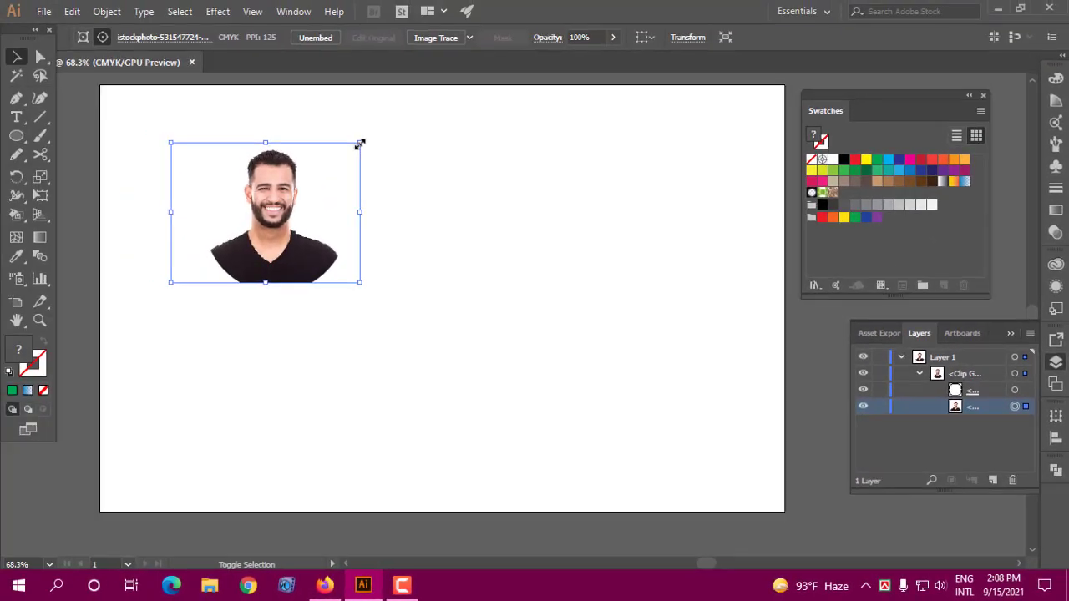
mouse_move(358, 143)
left_mouse_down()
mouse_move(337, 159)
mouse_move(372, 139)
left_mouse_up()
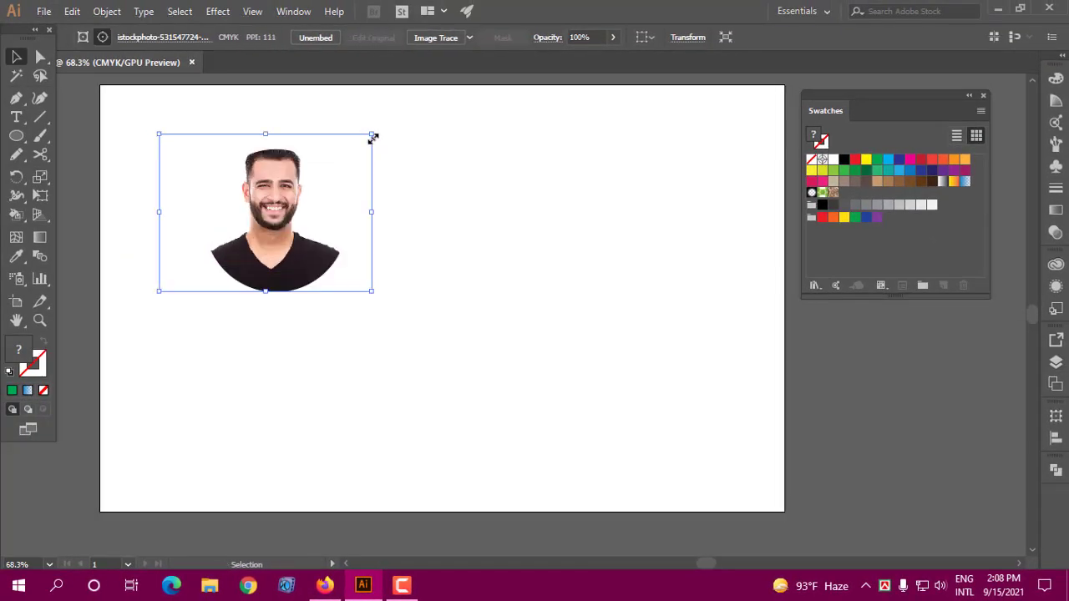
left_click_drag(284, 195, 283, 210)
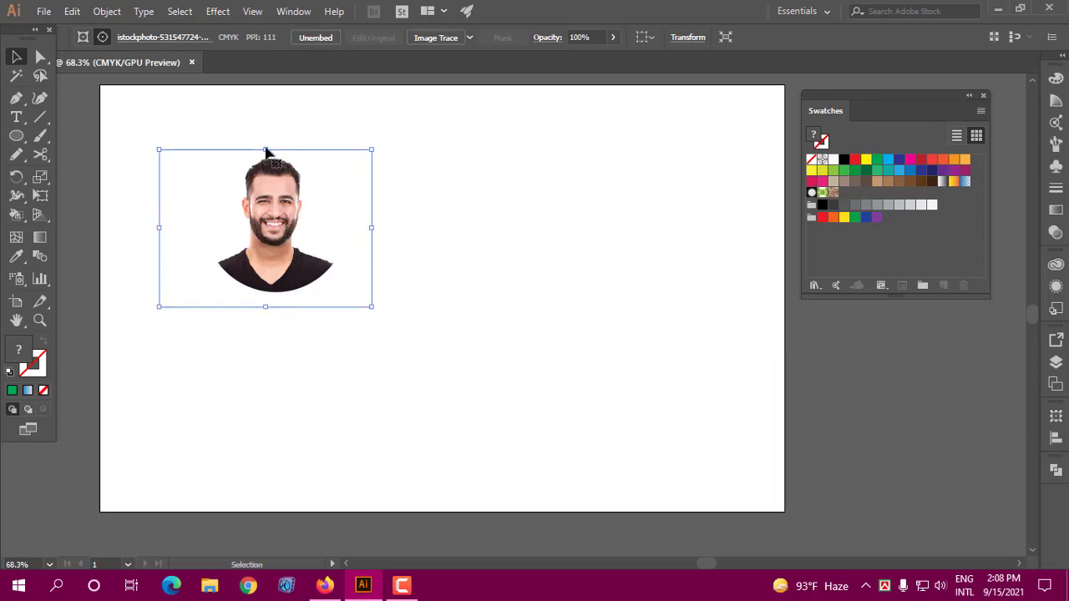
- Move the circular portrait right, then left to X 278.36 pt, Y 115.968 pt
left_click(83, 38)
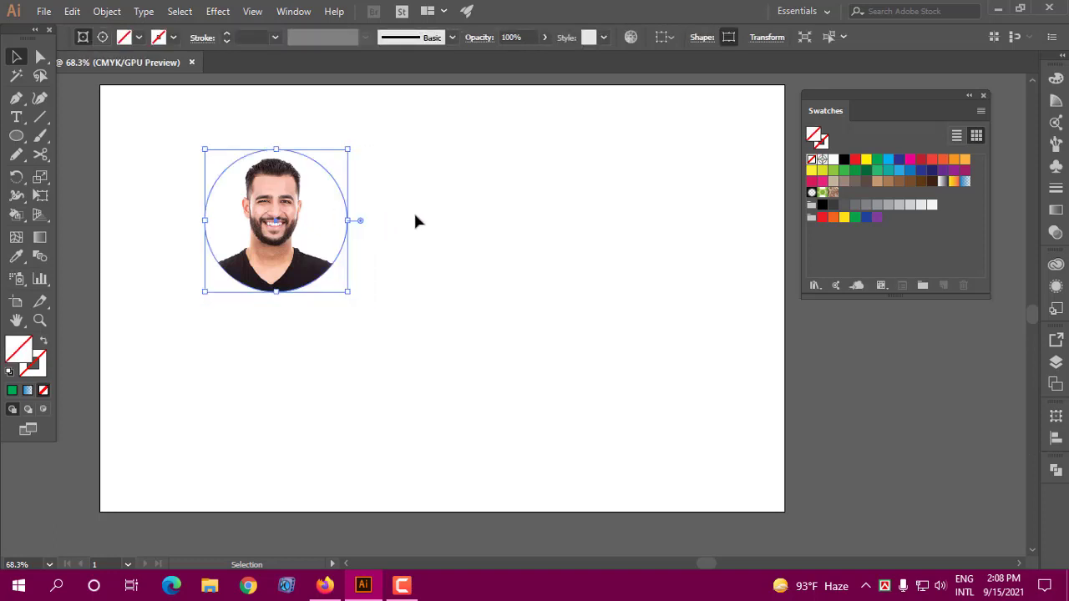
left_click(414, 213)
left_click_drag(276, 212, 377, 213)
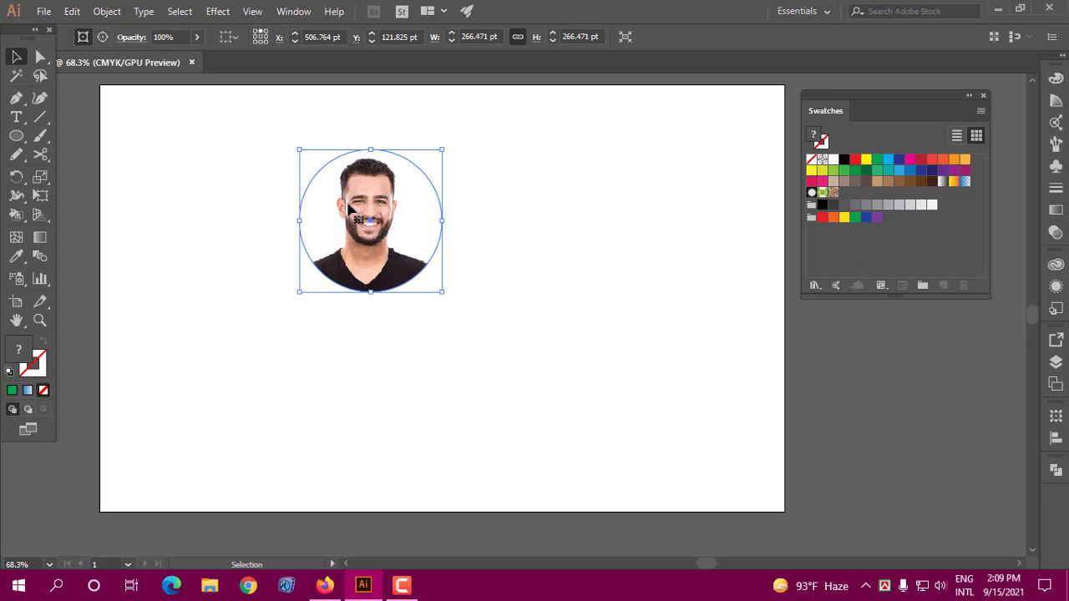
left_click_drag(349, 207, 287, 205)
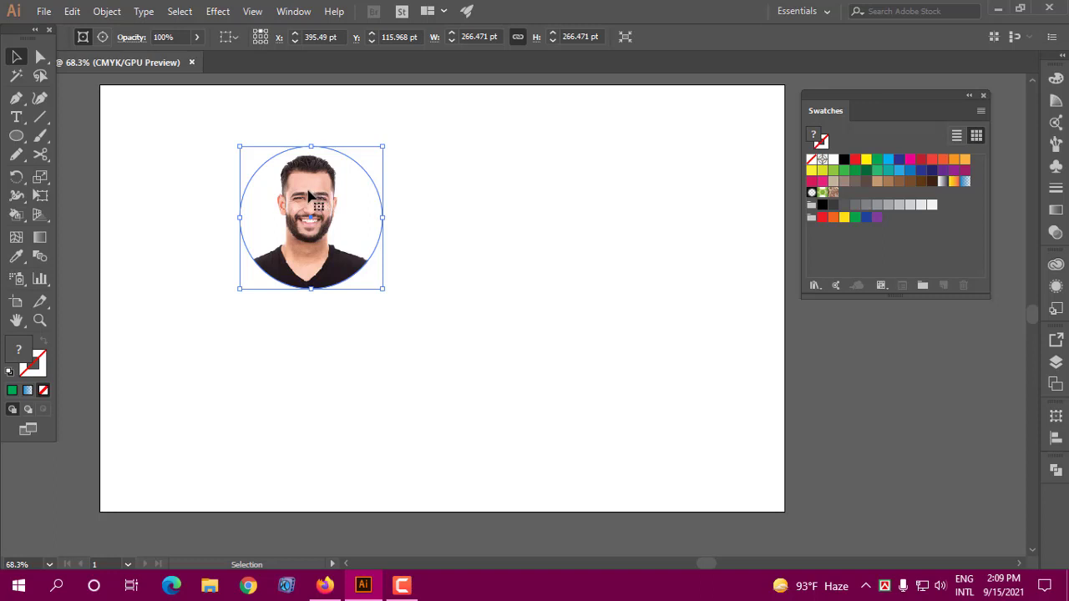
left_click_drag(311, 195, 240, 197)
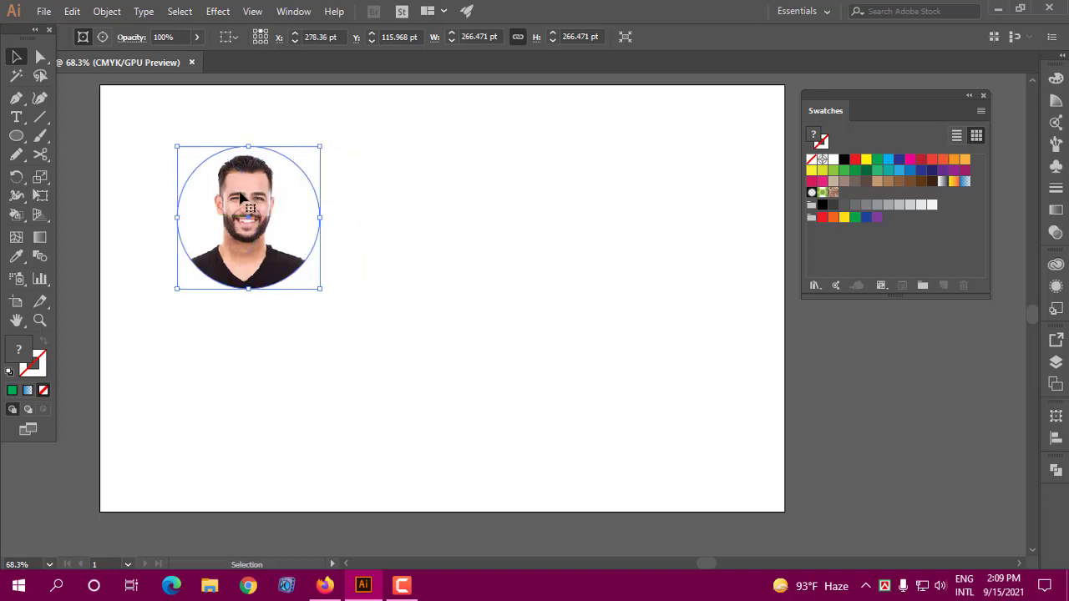
- Delete the masked portrait and add a Lorem ipsum area text block in Myriad Pro 24 pt
key("Delete")
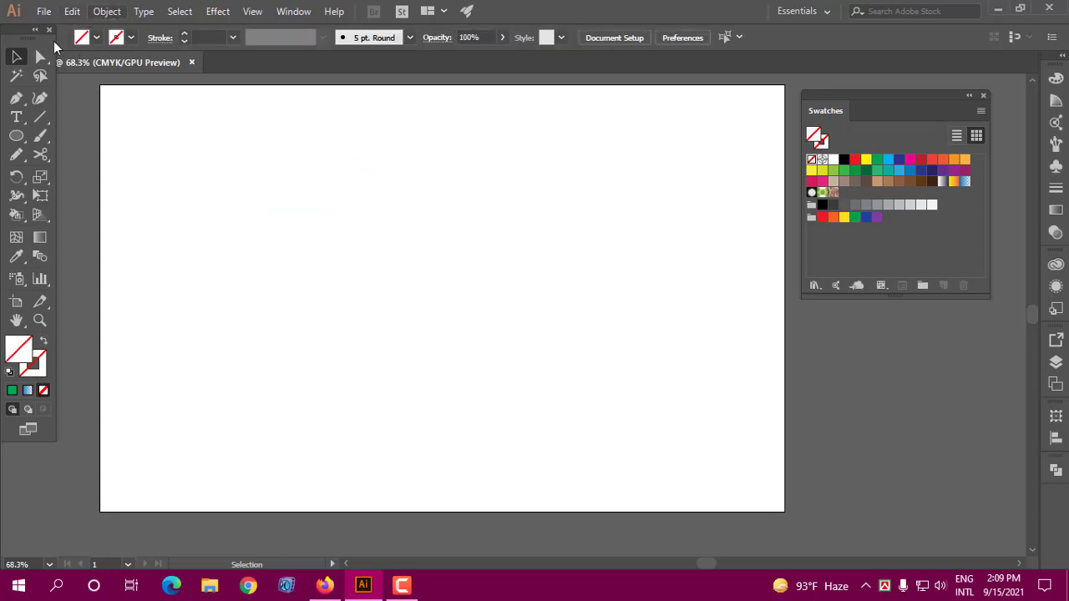
left_click(16, 118)
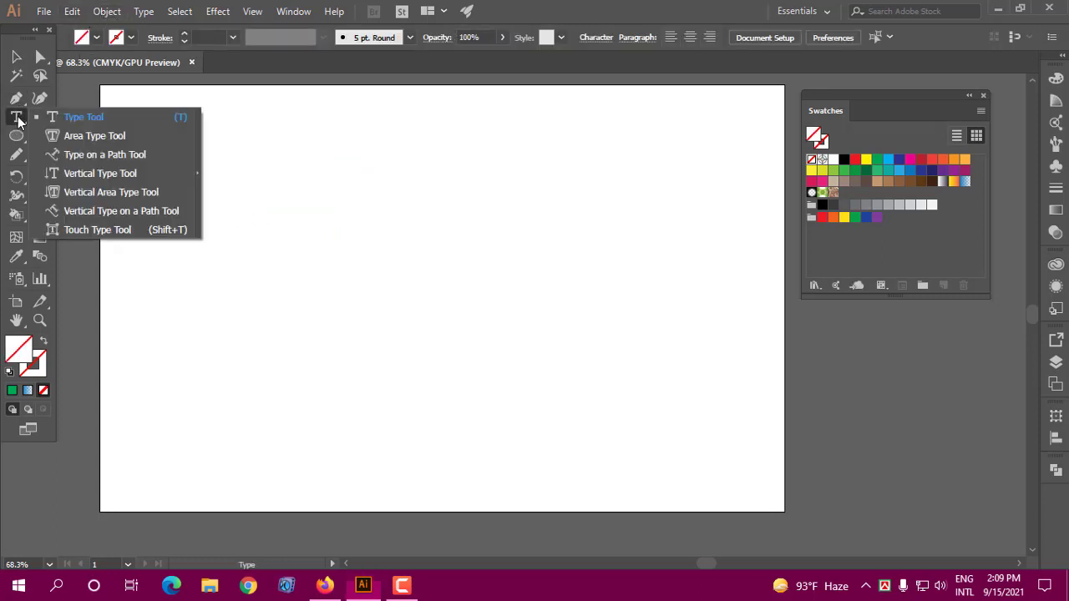
left_click(117, 117)
left_click_drag(273, 206, 484, 374)
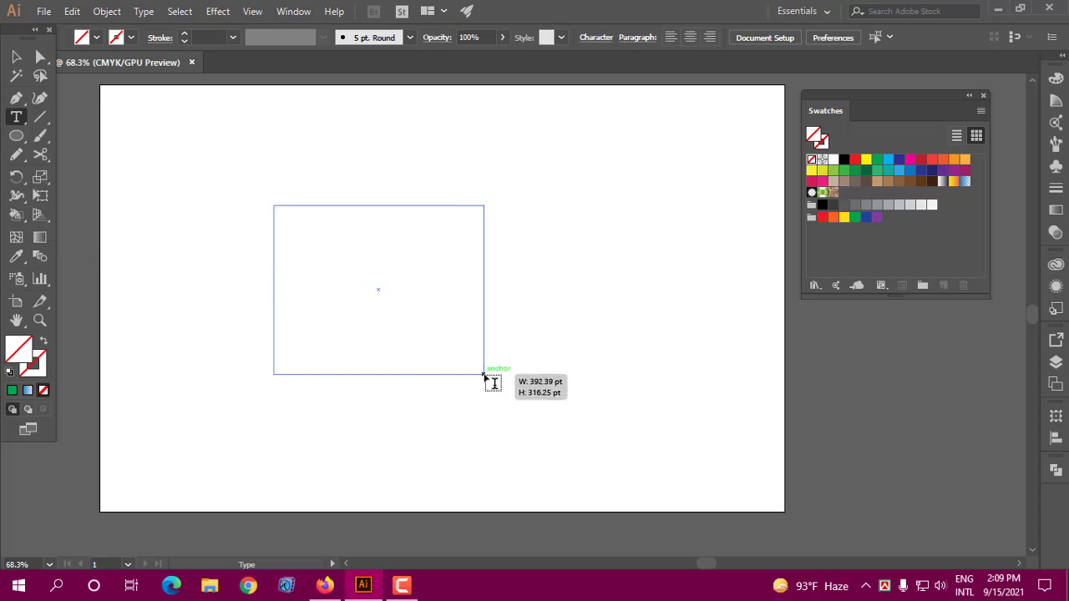
left_click(16, 56)
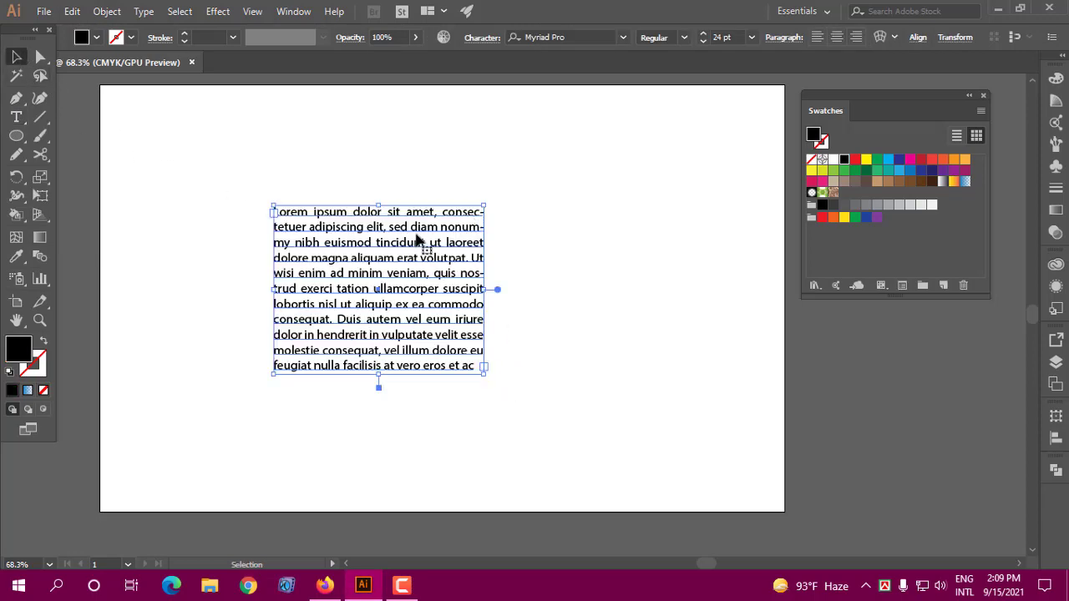
left_click_drag(370, 278, 358, 253)
left_click(125, 163)
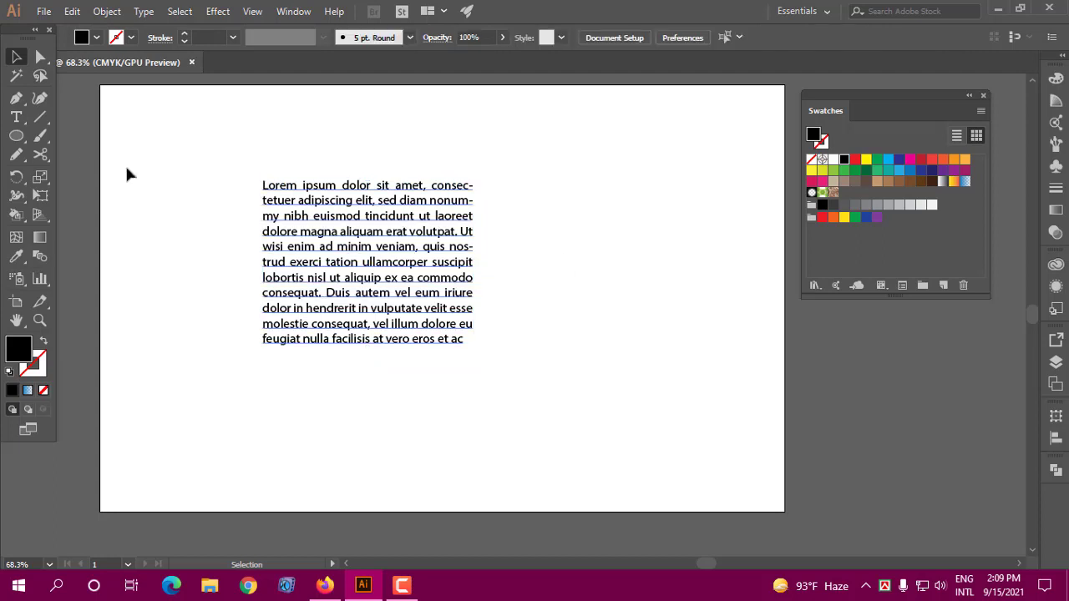
- Draw a circle about 278 pt wide over the Lorem ipsum text
left_click_drag(16, 135, 83, 173)
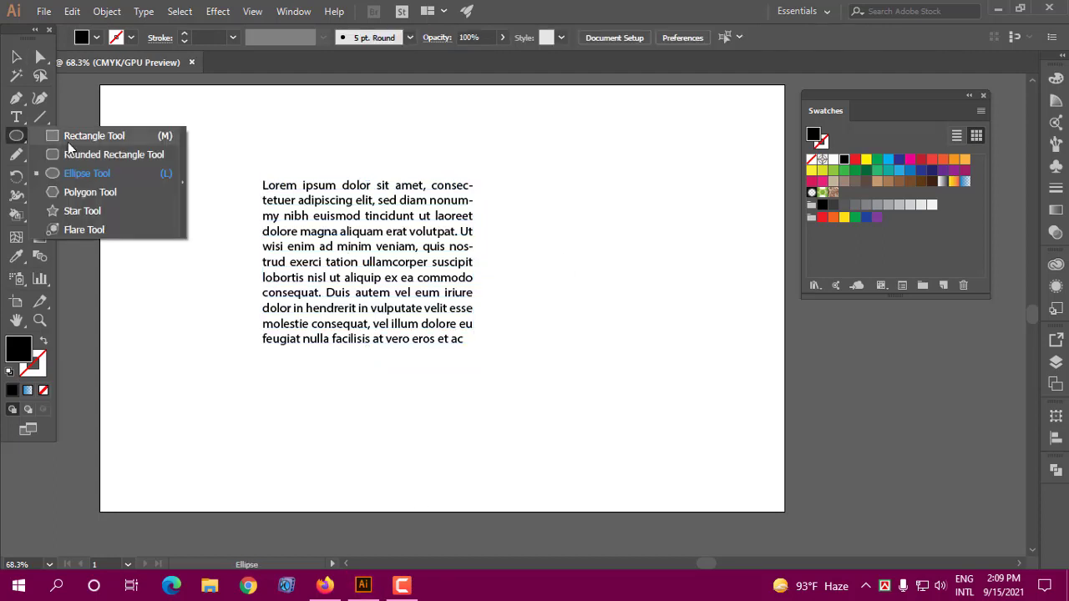
left_click_drag(326, 238, 498, 322)
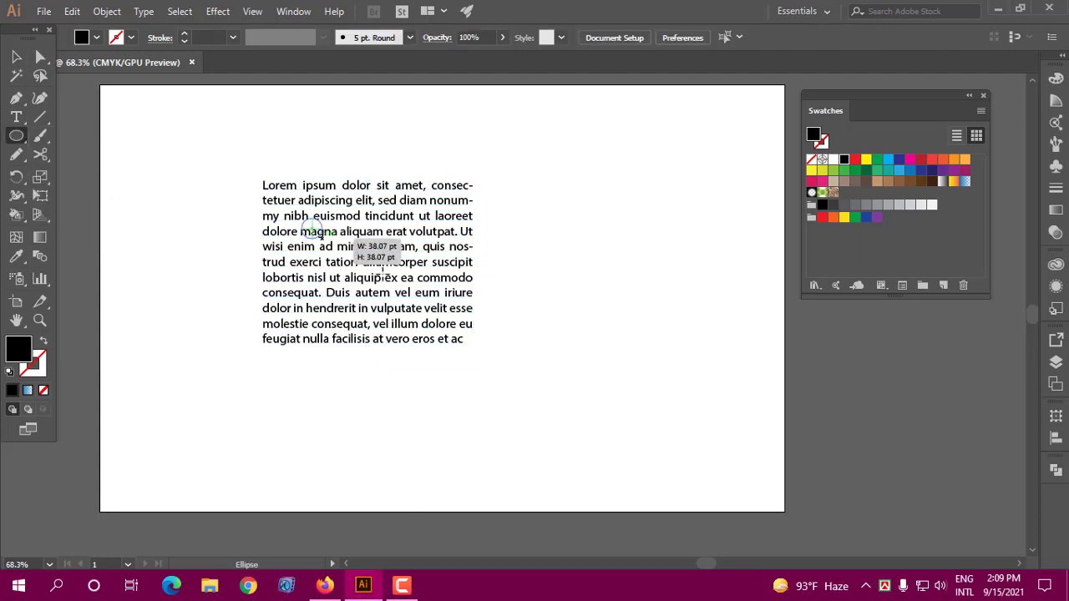
left_click(16, 56)
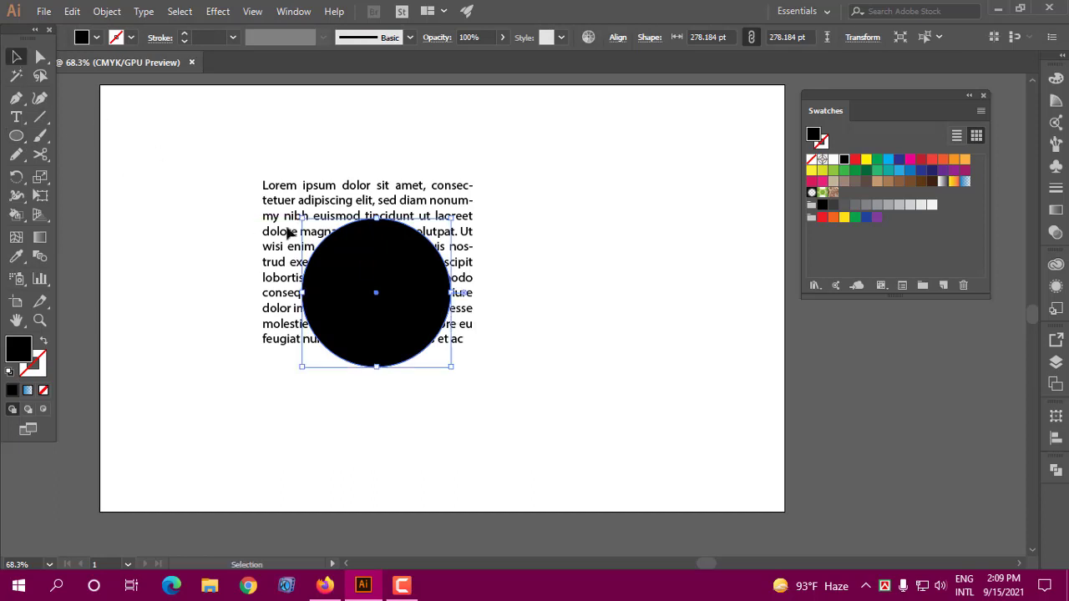
left_click_drag(407, 298, 398, 273)
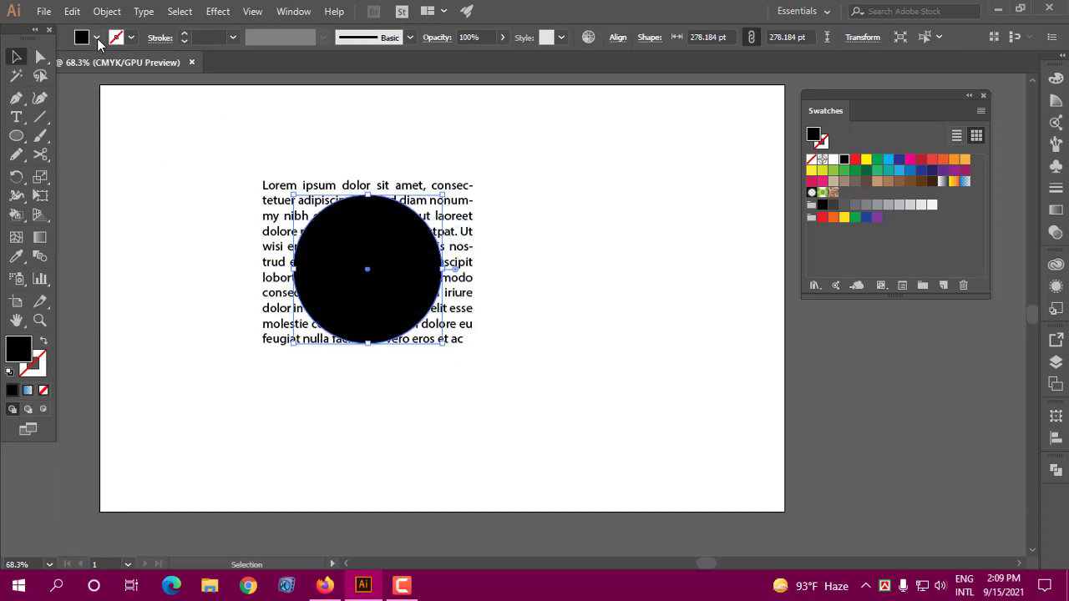
- Set the circle's fill to None and its stroke to black 2 pt
left_click(97, 38)
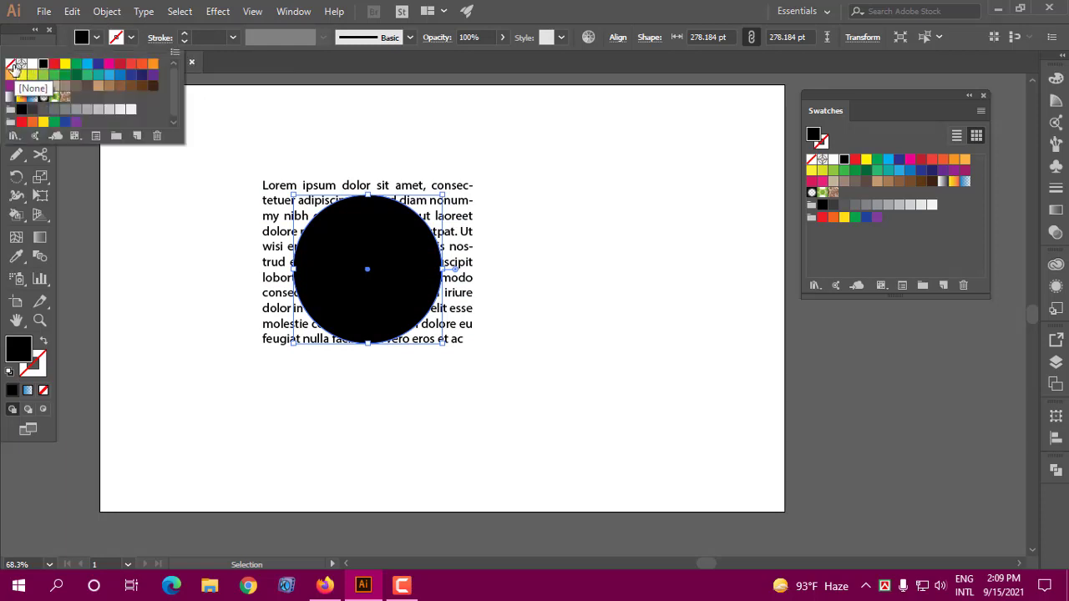
left_click(10, 65)
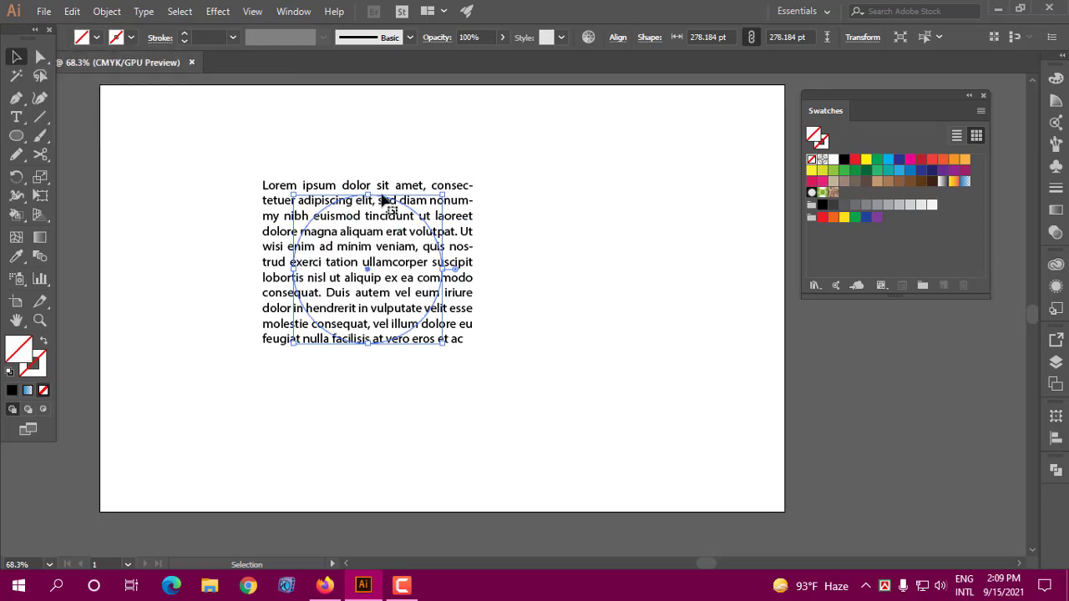
left_click(129, 39)
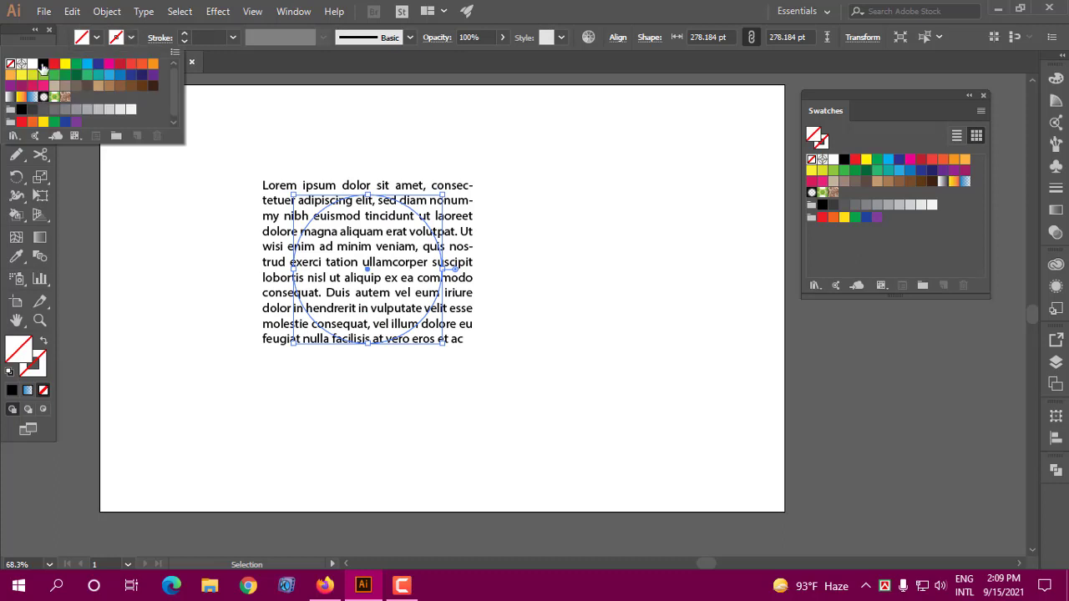
left_click(44, 64)
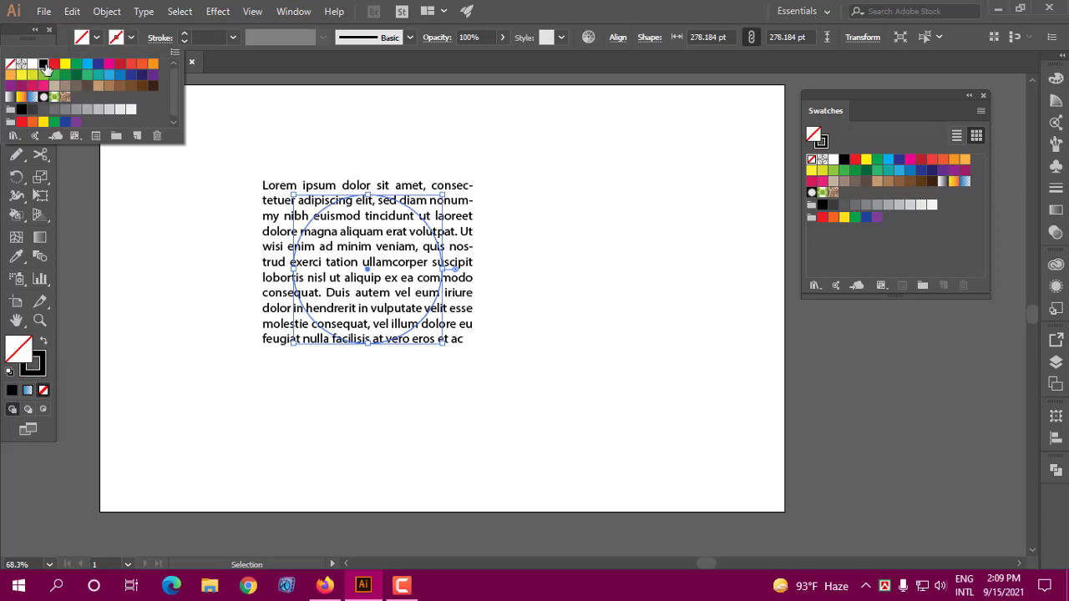
left_click(184, 34)
- Move the circle right, then back over the middle of the text block
left_click(512, 198)
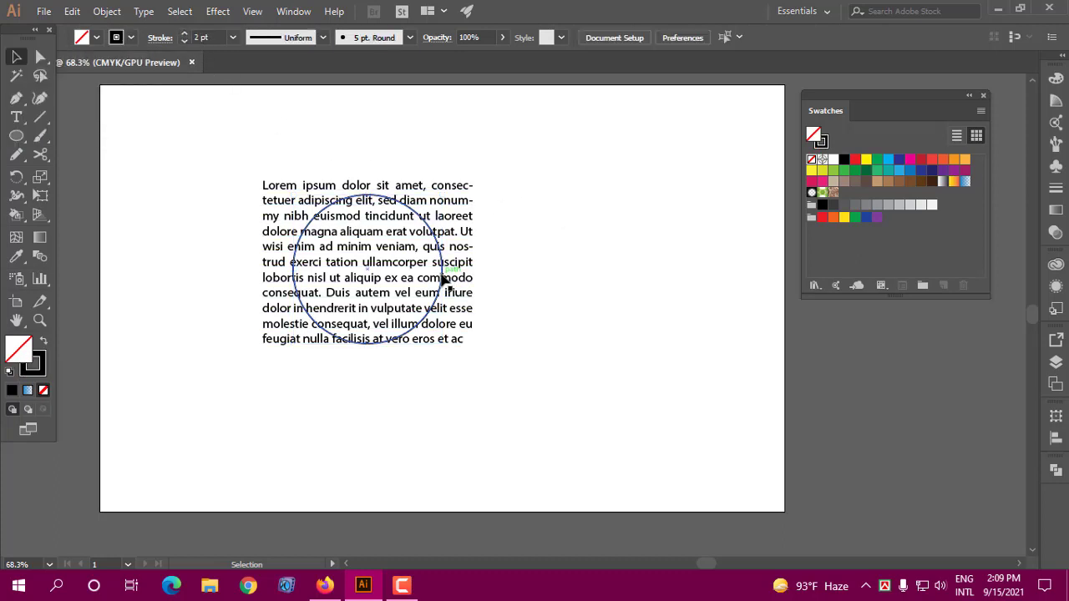
left_click_drag(441, 273, 615, 273)
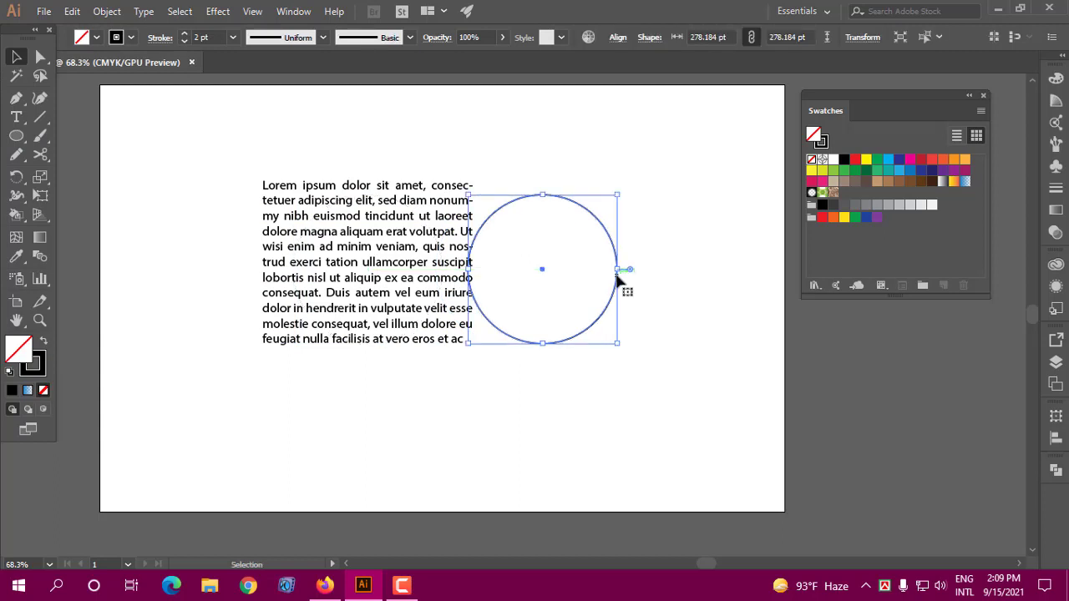
double_click(618, 280)
double_click(576, 116)
left_click_drag(608, 235, 433, 229)
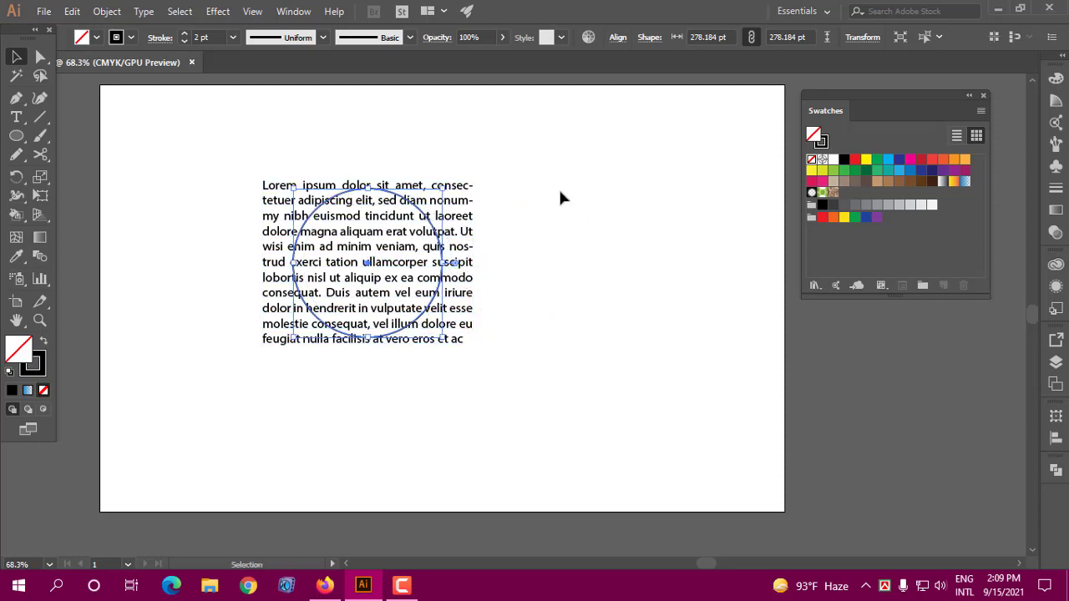
- Clip the Lorem ipsum text to the circle with a clipping mask and move it up
left_click(349, 310, "shift")
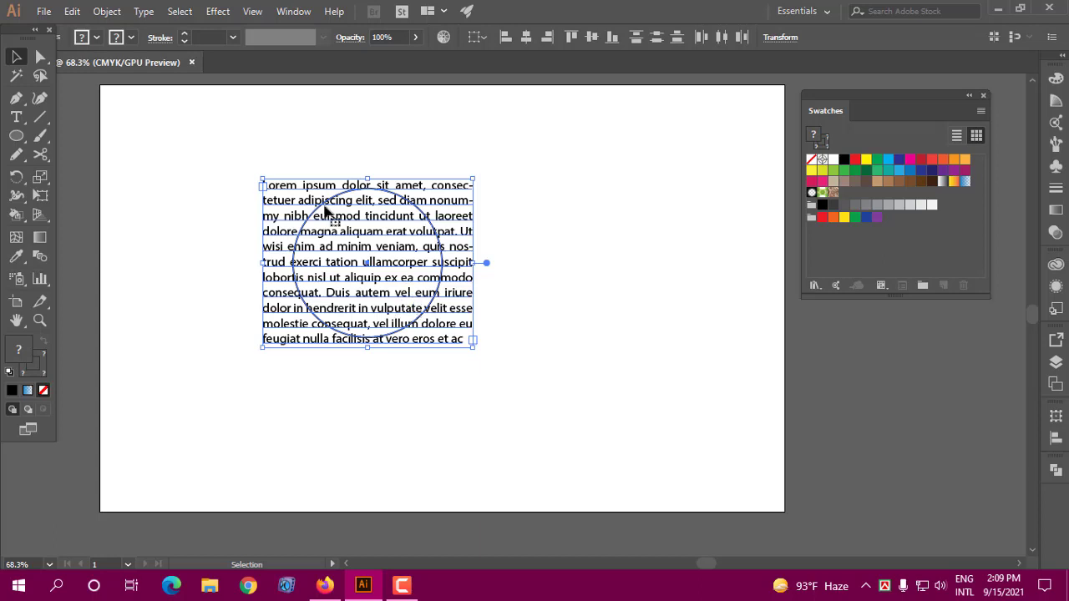
left_click(107, 12)
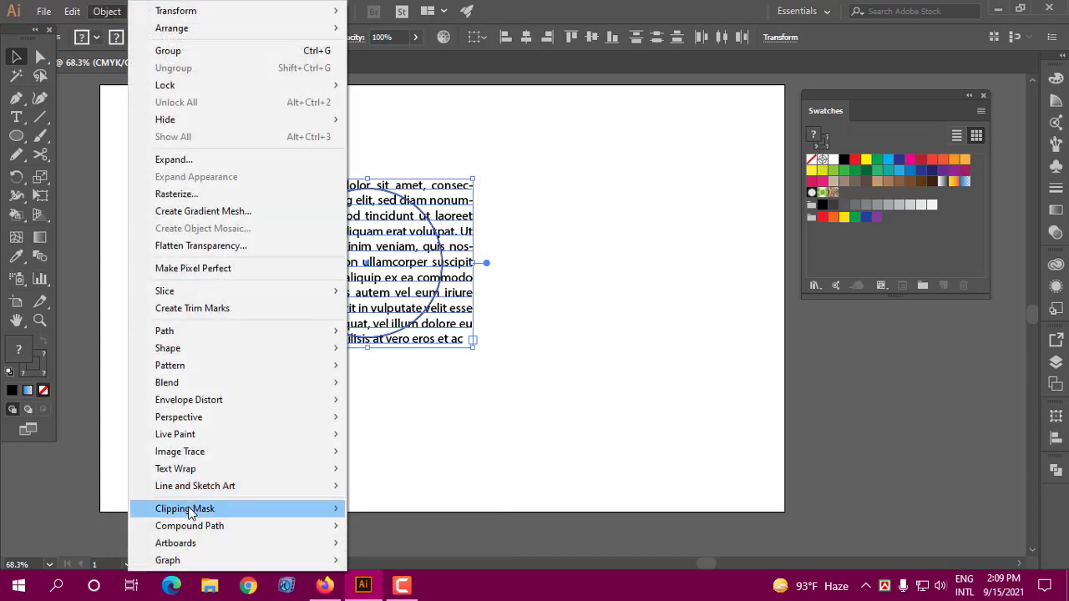
mouse_move(186, 508)
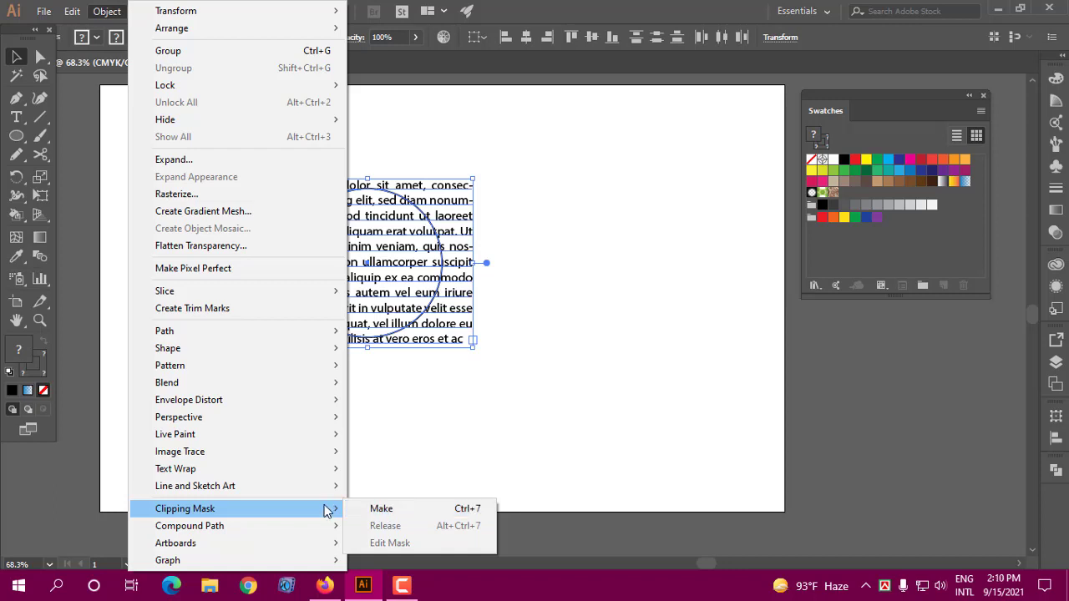
left_click(389, 511)
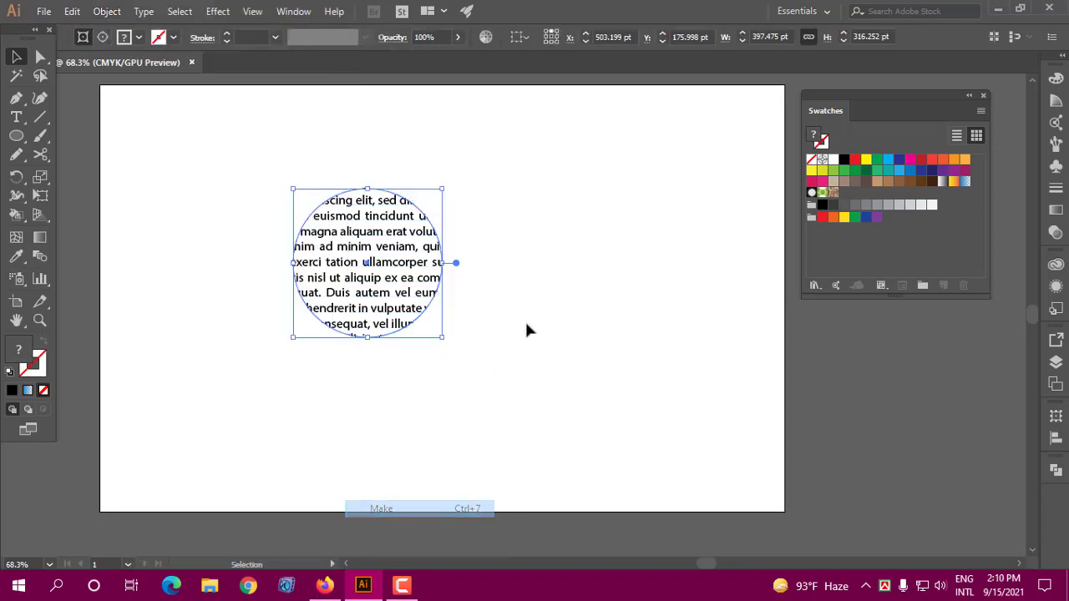
left_click(522, 321)
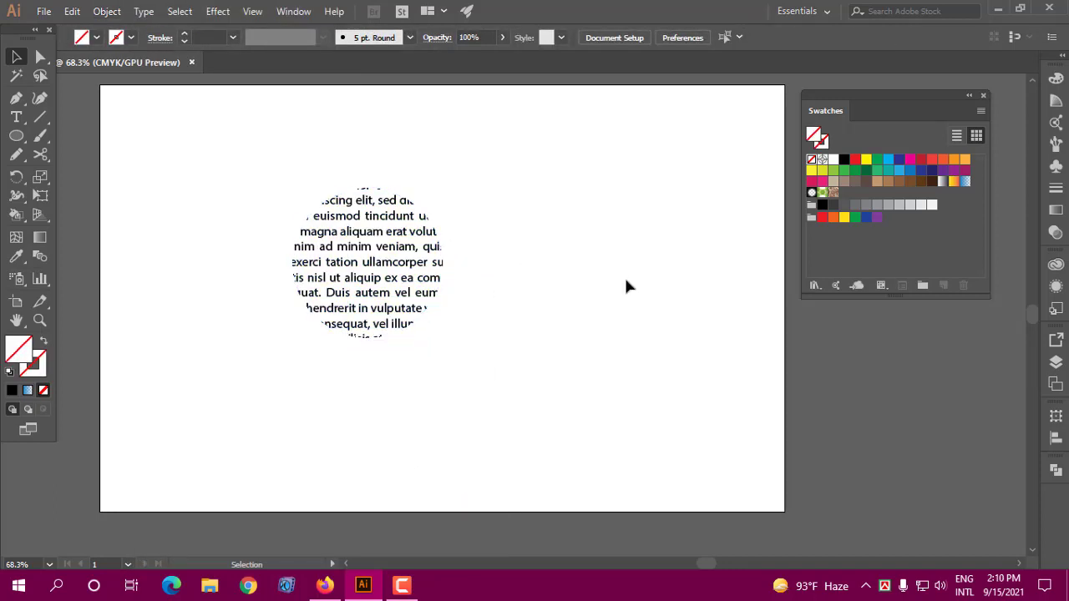
mouse_move(406, 282)
left_mouse_down()
mouse_move(394, 248)
mouse_move(326, 230)
left_mouse_up()
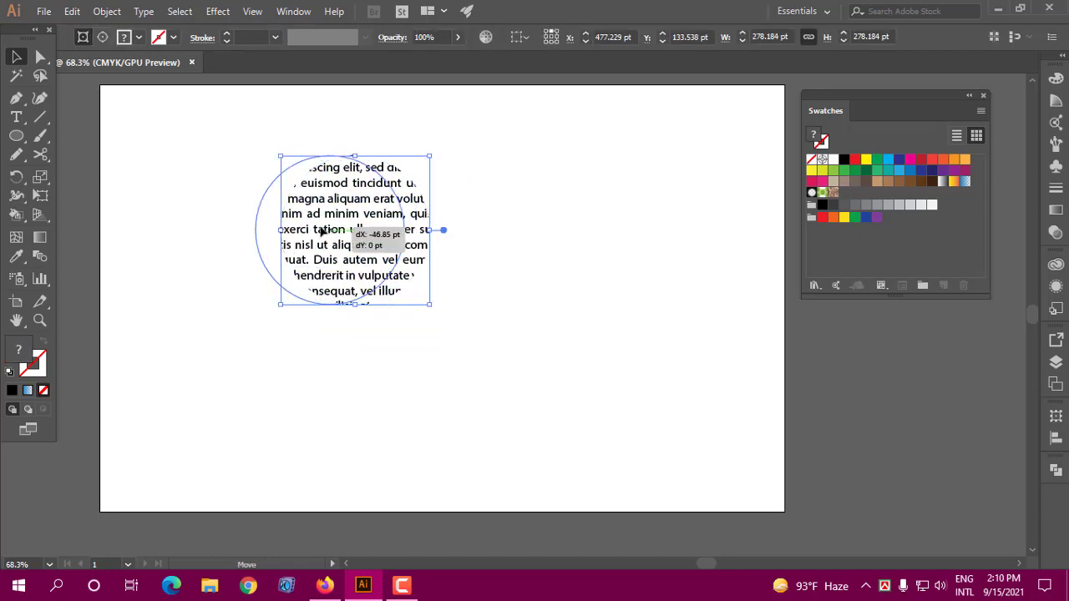
- Delete the clipped text circle
left_click(456, 245)
left_click(326, 276)
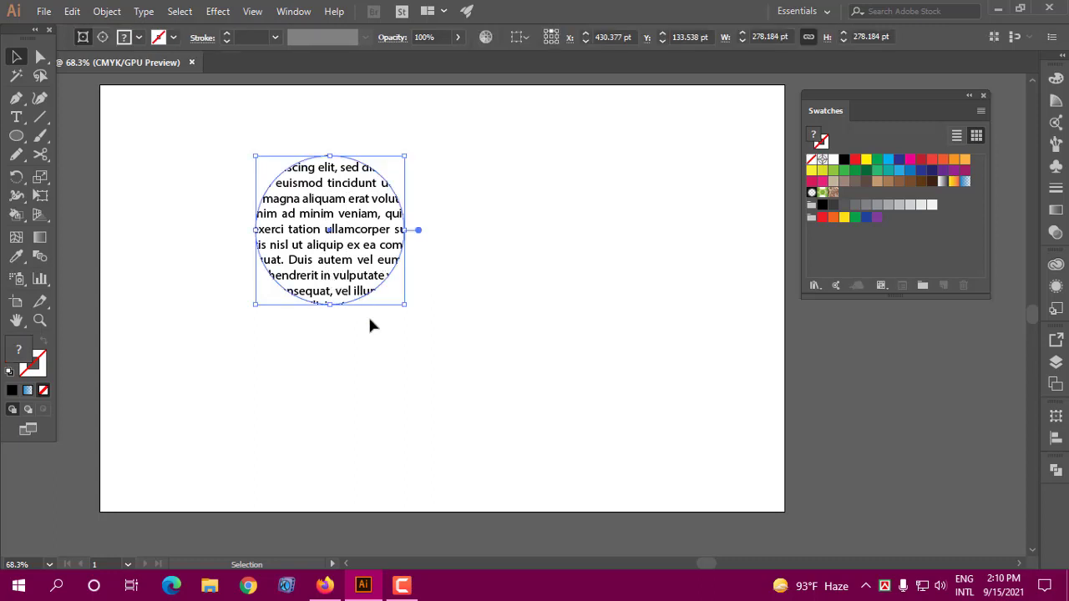
key("Delete")
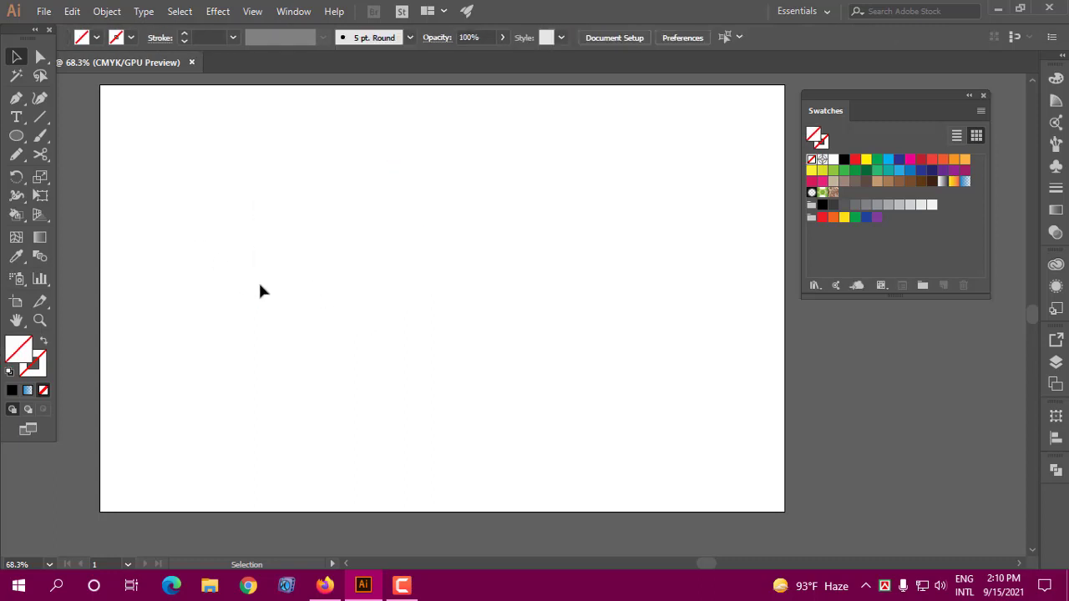
- Draw a square in the artboard's upper left with the Rectangle tool
left_click(17, 137)
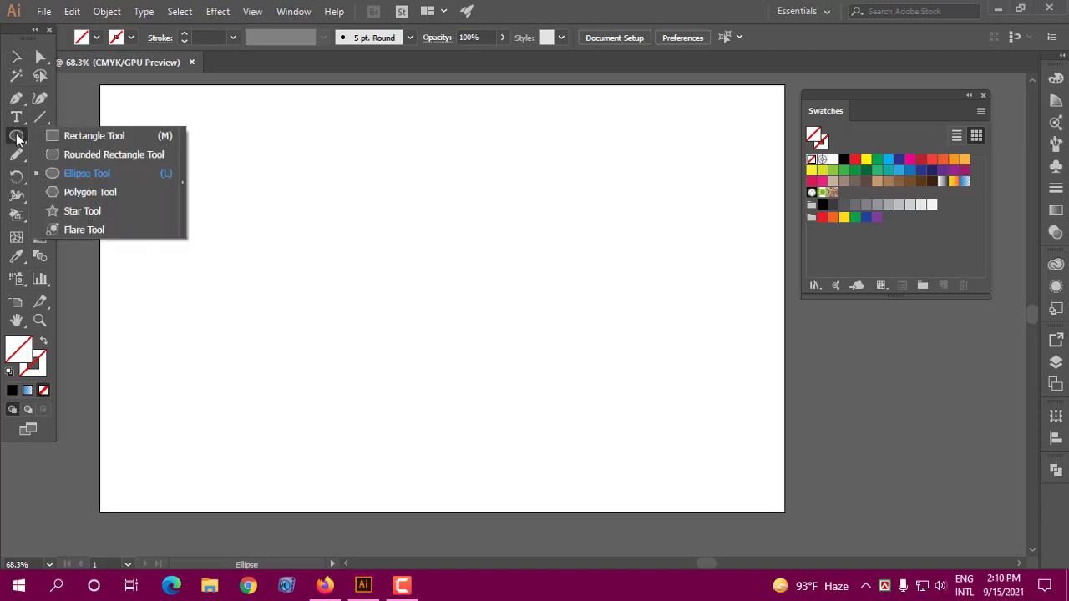
left_click(77, 136)
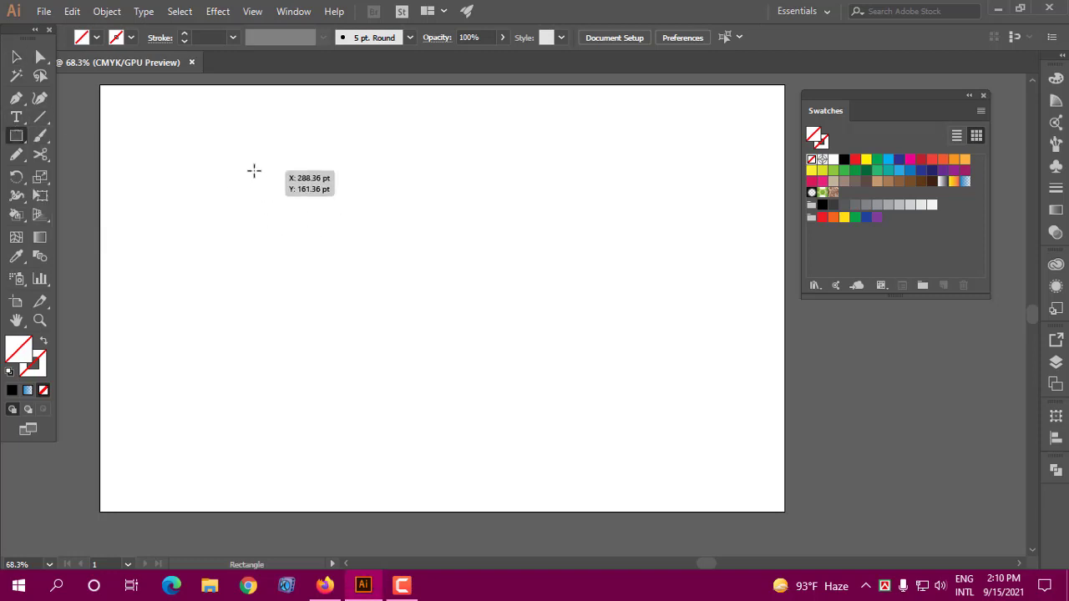
left_click_drag(254, 171, 325, 219)
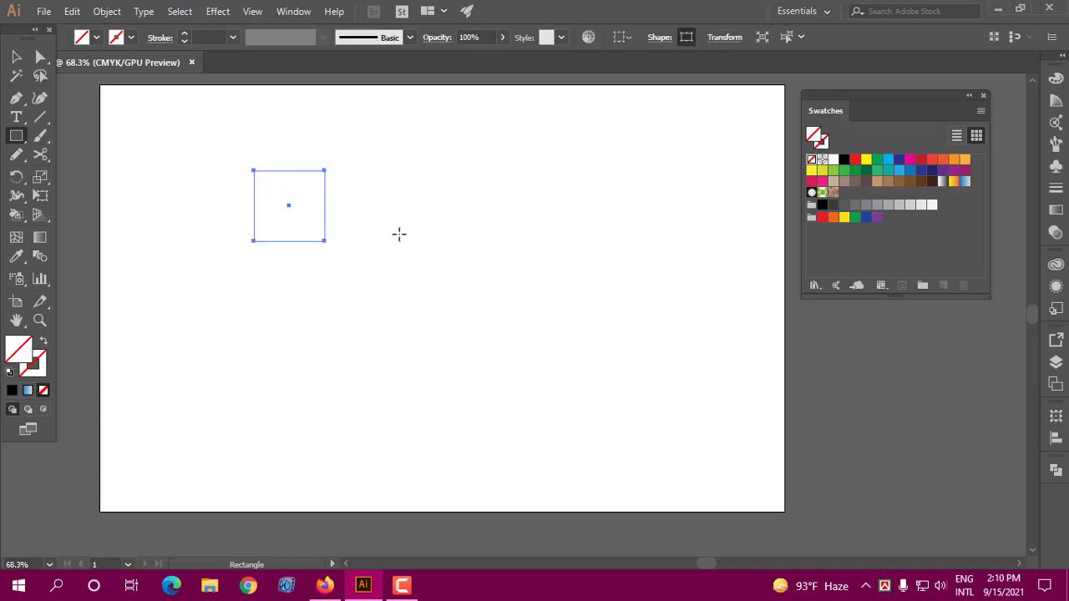
left_click(185, 35)
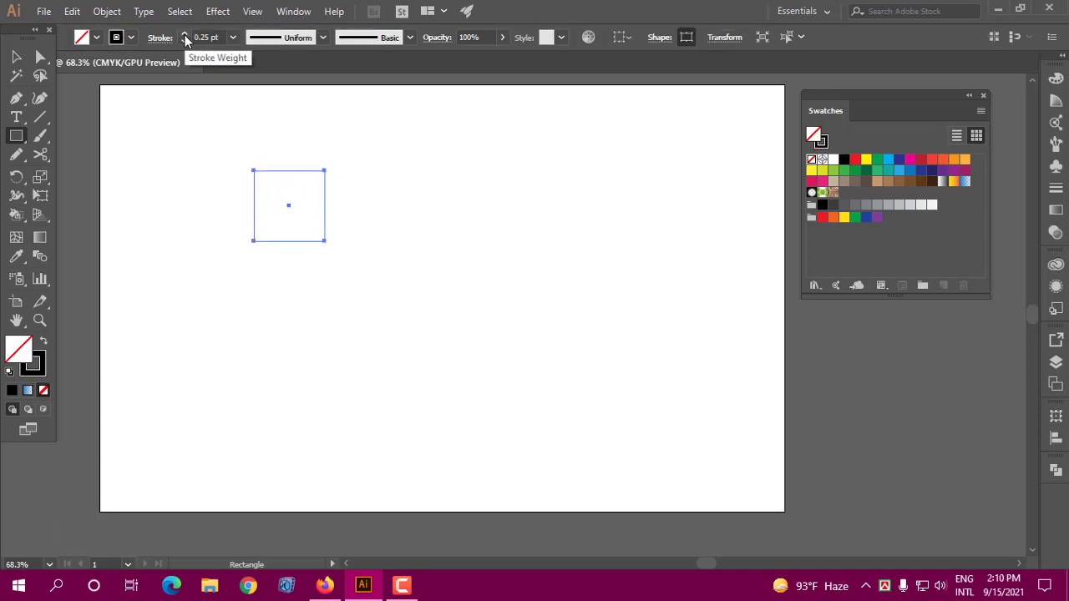
left_click(184, 35)
left_click(185, 35)
left_click(184, 38)
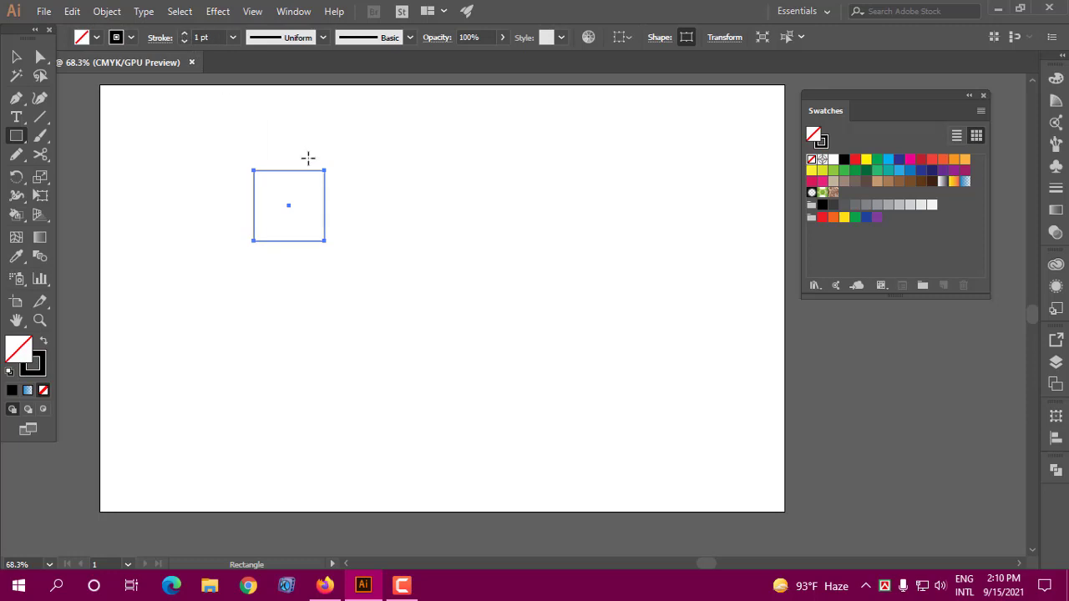
left_click(365, 172)
left_click(479, 304)
- Fill the square green and set its stroke to None
left_click(96, 37)
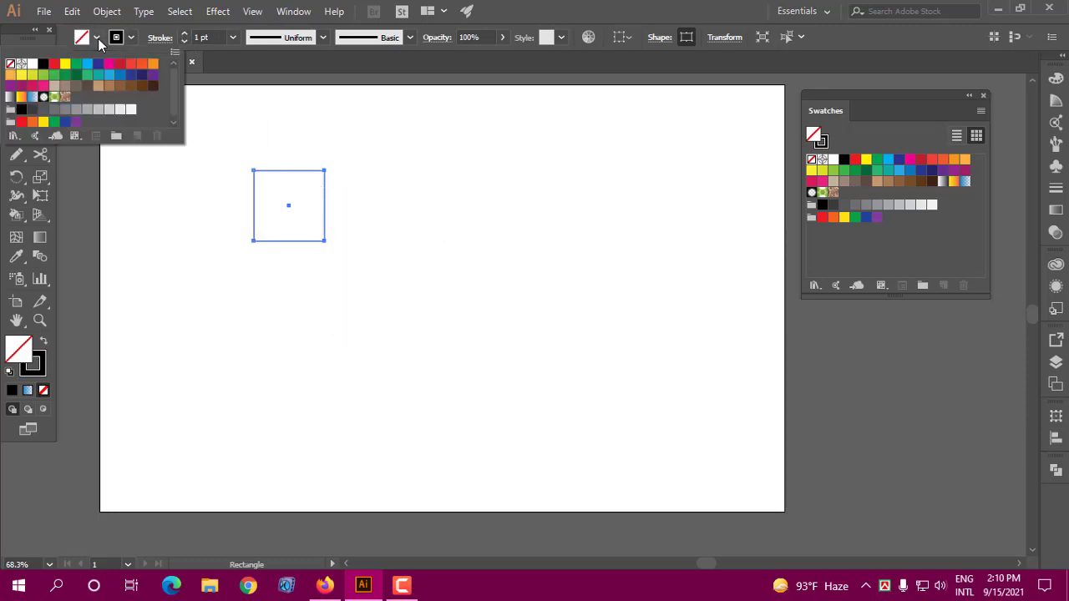
left_click(54, 75)
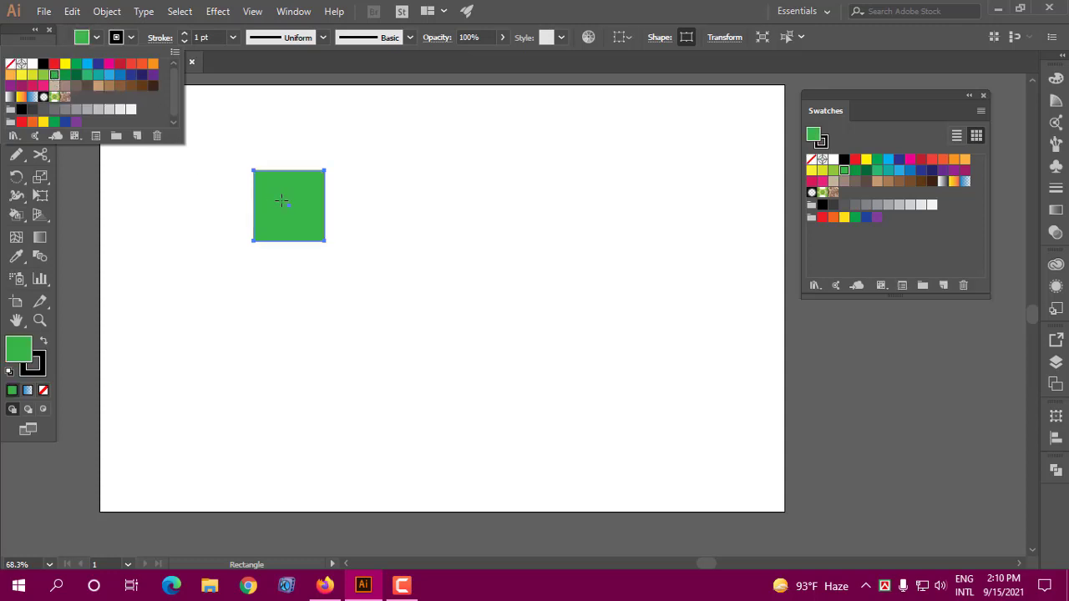
left_click(16, 56)
left_click(337, 194)
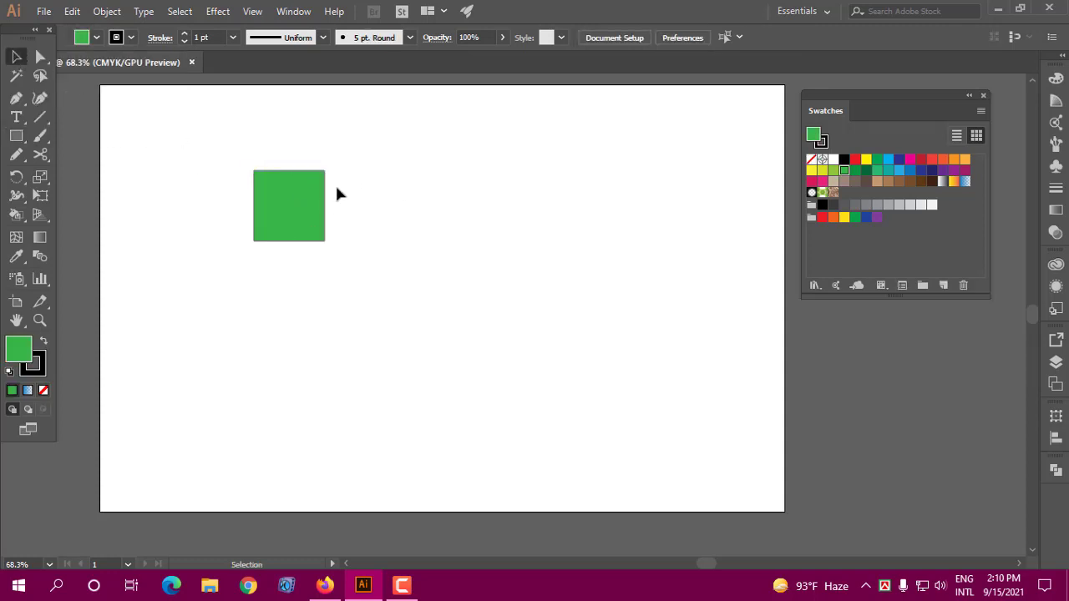
left_click(309, 217)
left_click(42, 367)
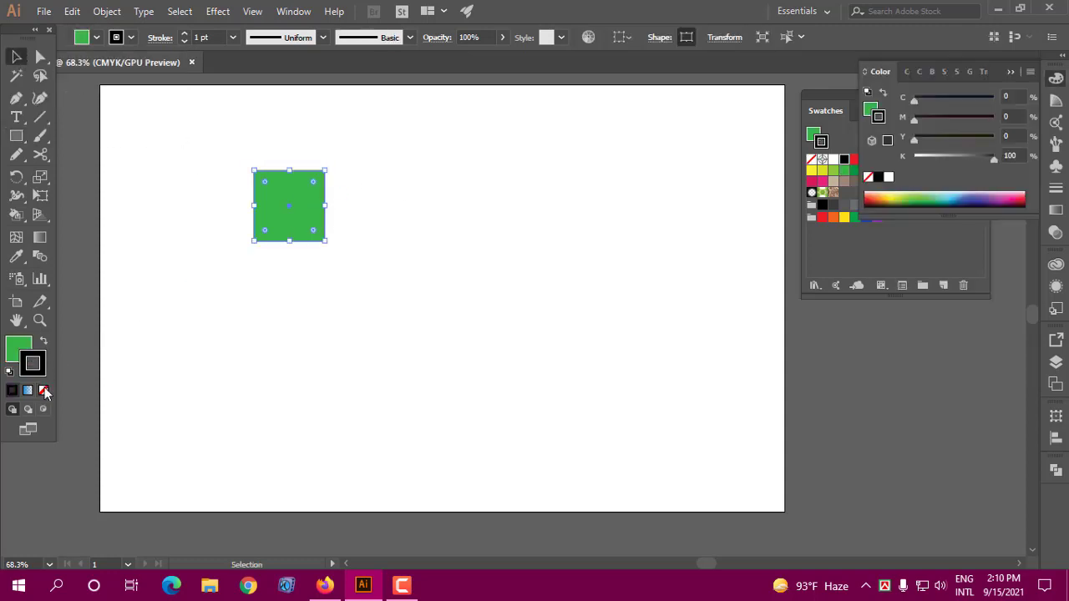
left_click(44, 390)
left_click(346, 308)
- Rotate the green square 45° into a diamond
left_click(272, 236)
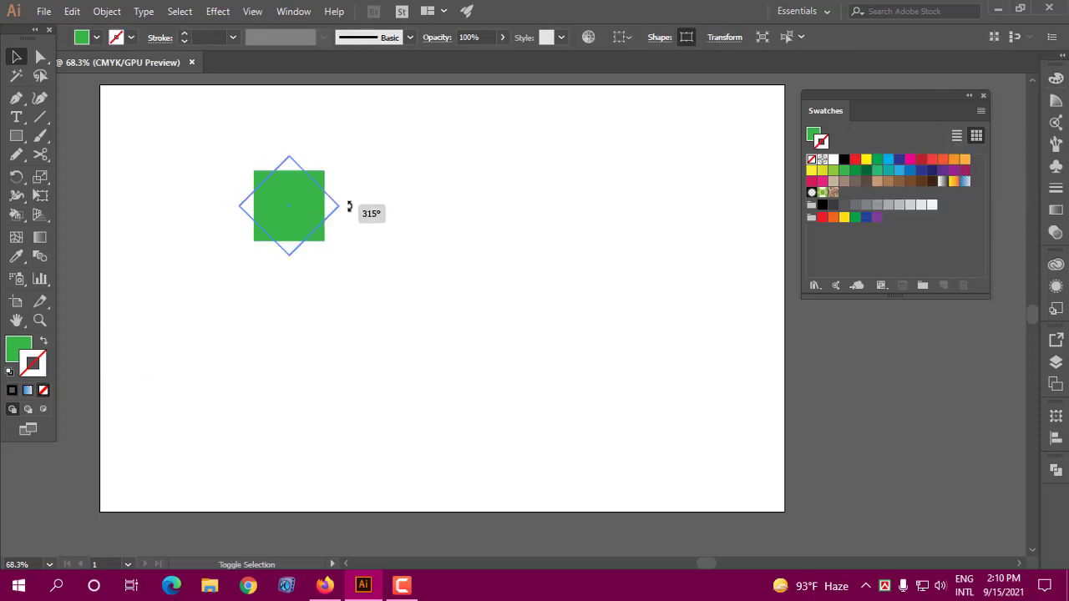
left_click_drag(331, 163, 374, 223)
left_click(374, 224)
left_click(303, 206)
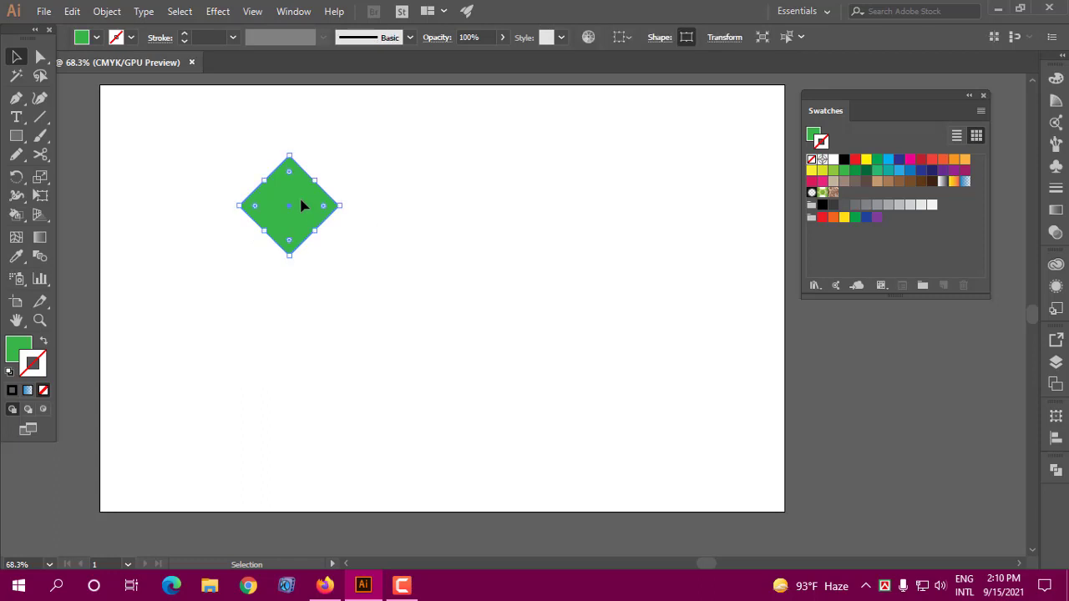
- Alt-drag copies into a zigzag row of five diamonds, reposition them, and view the Layers list
mouse_move(302, 206)
left_mouse_down()
mouse_move(357, 262)
mouse_move(411, 212)
mouse_move(465, 262)
mouse_move(525, 201)
mouse_move(512, 202)
left_mouse_up()
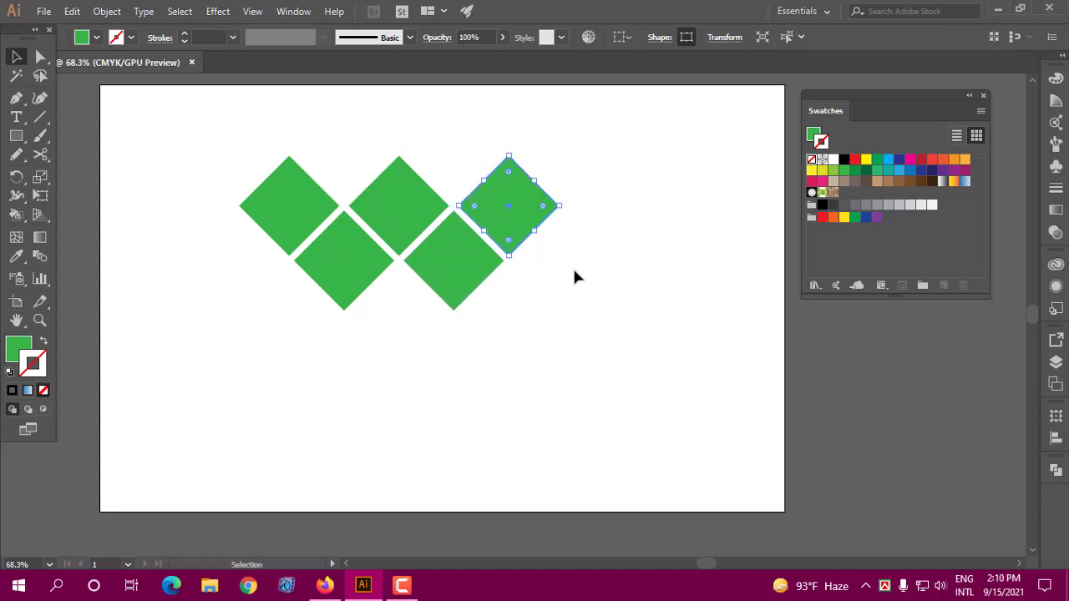
left_click(521, 303)
left_click_drag(191, 153, 527, 270)
left_click_drag(491, 212, 429, 258)
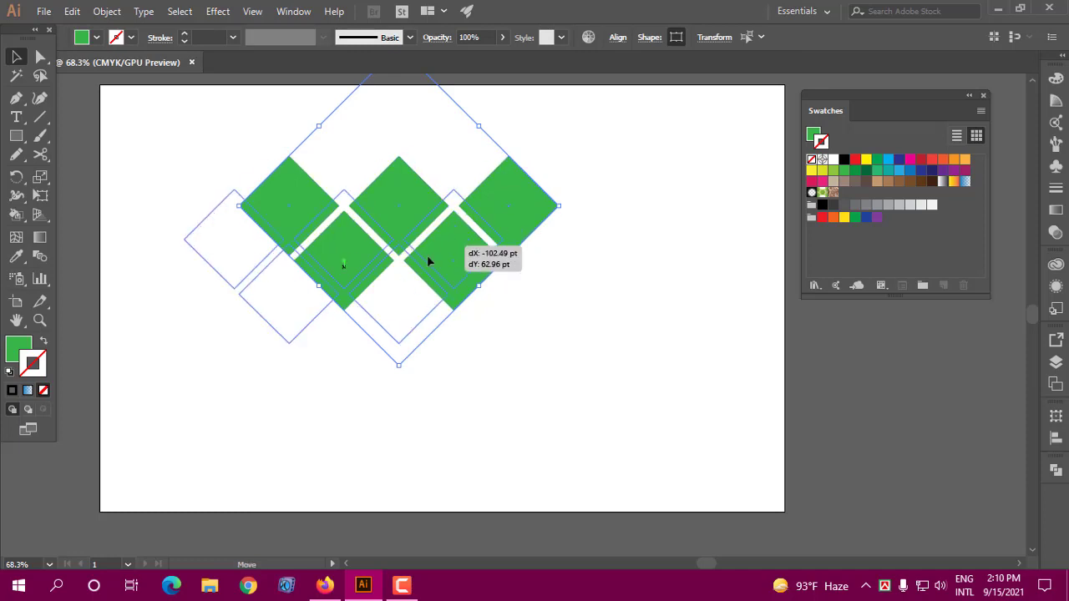
left_click(526, 284)
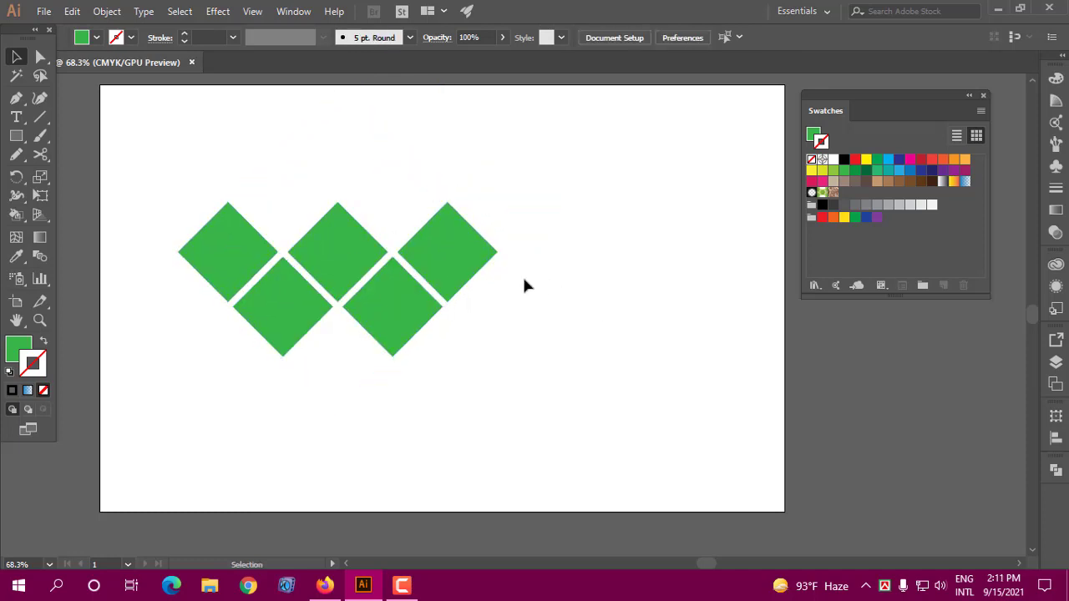
left_click_drag(179, 210, 492, 355)
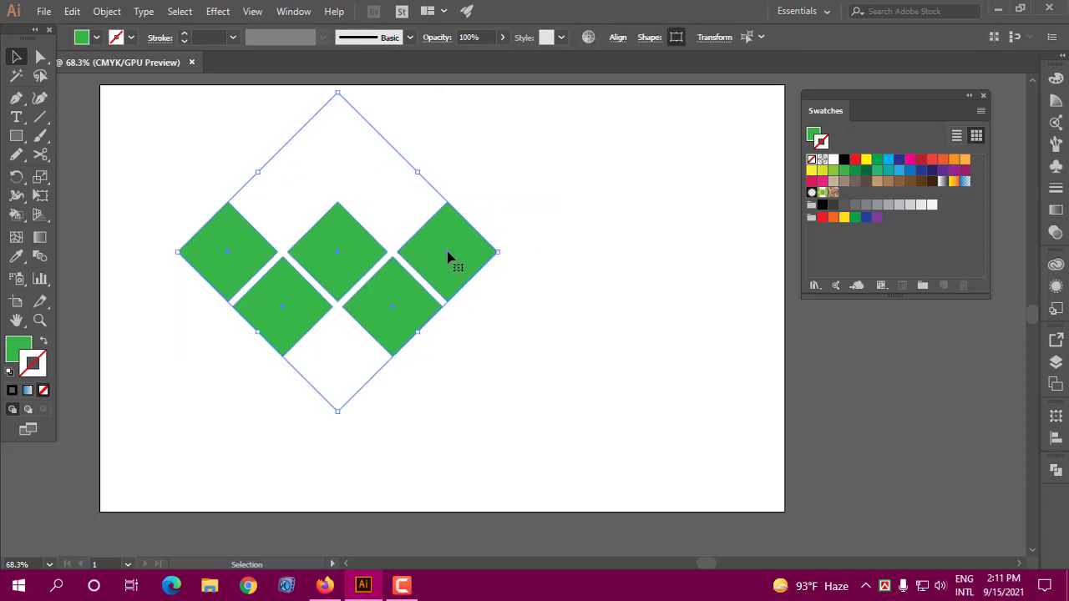
left_click_drag(477, 268, 489, 242)
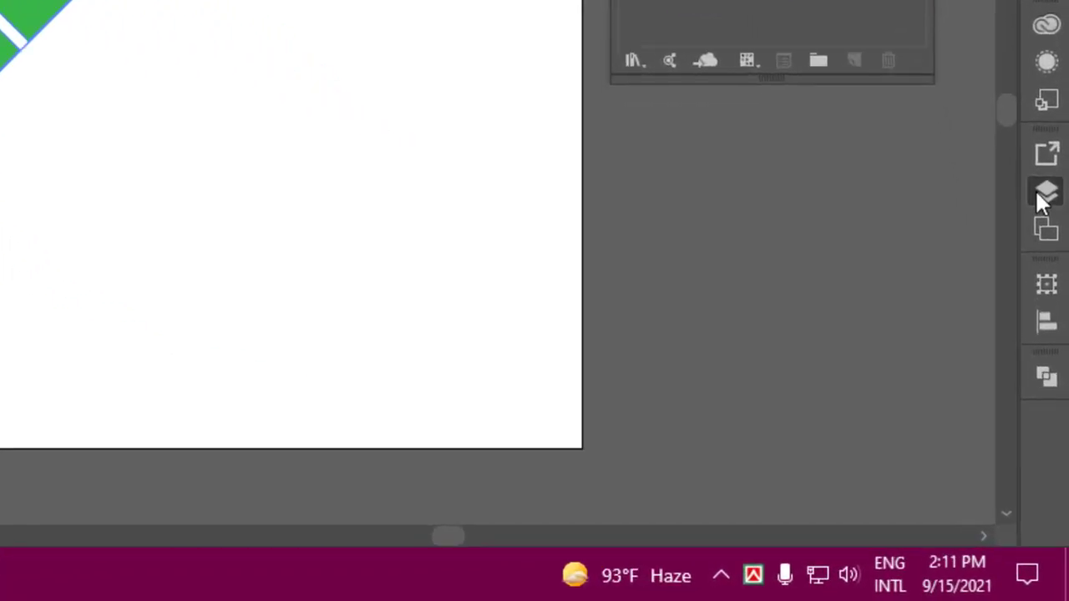
left_click(1052, 360)
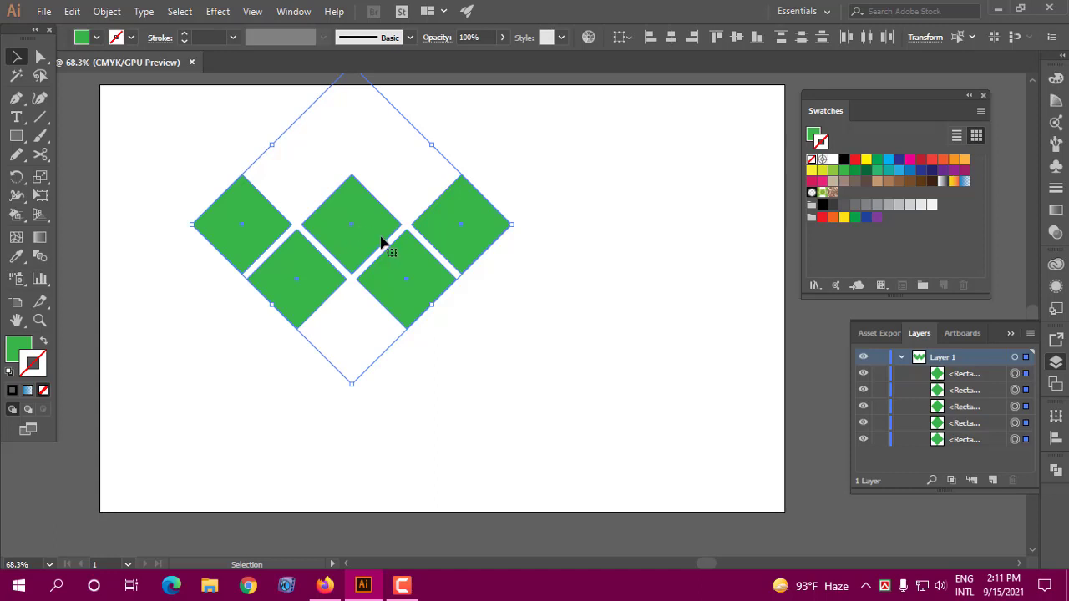
- Merge the five diamonds with Make Compound Path and confirm it in the Layers panel
left_click_drag(415, 228, 411, 225)
right_click(354, 226)
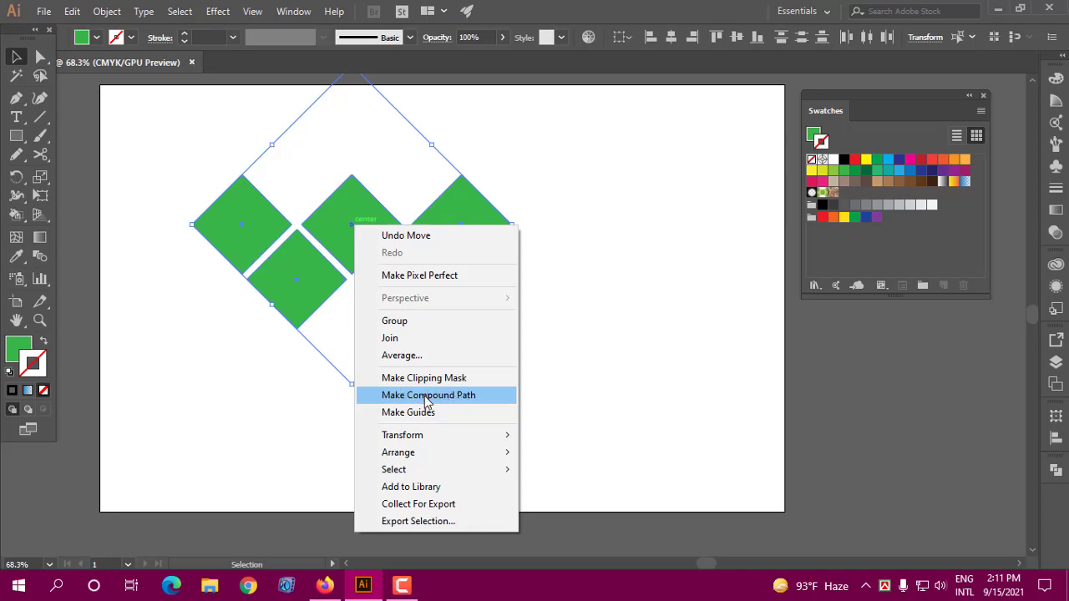
left_click(428, 395)
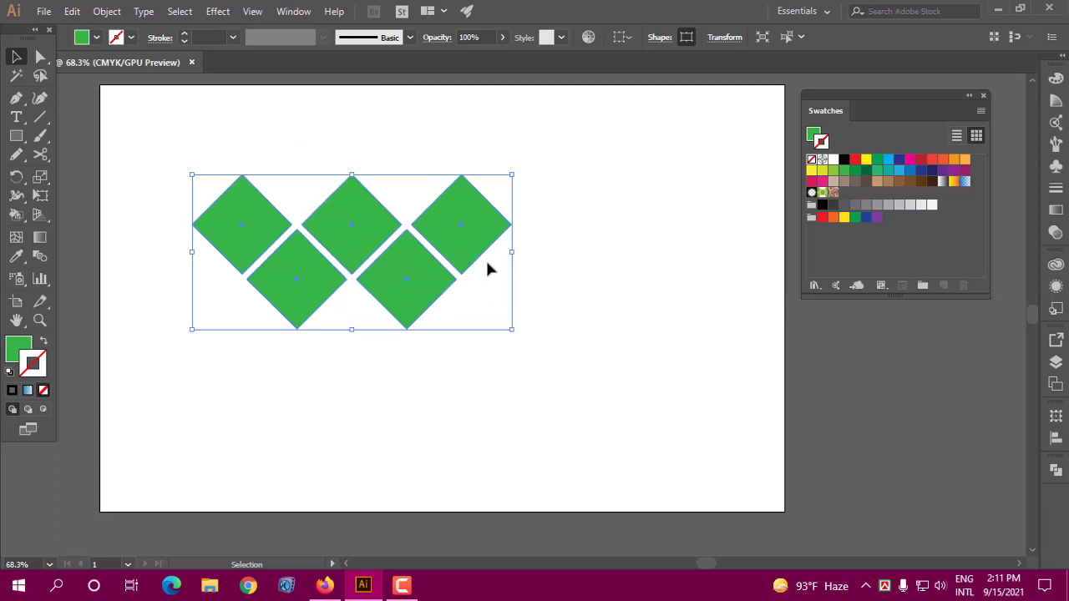
left_click_drag(470, 227, 471, 215)
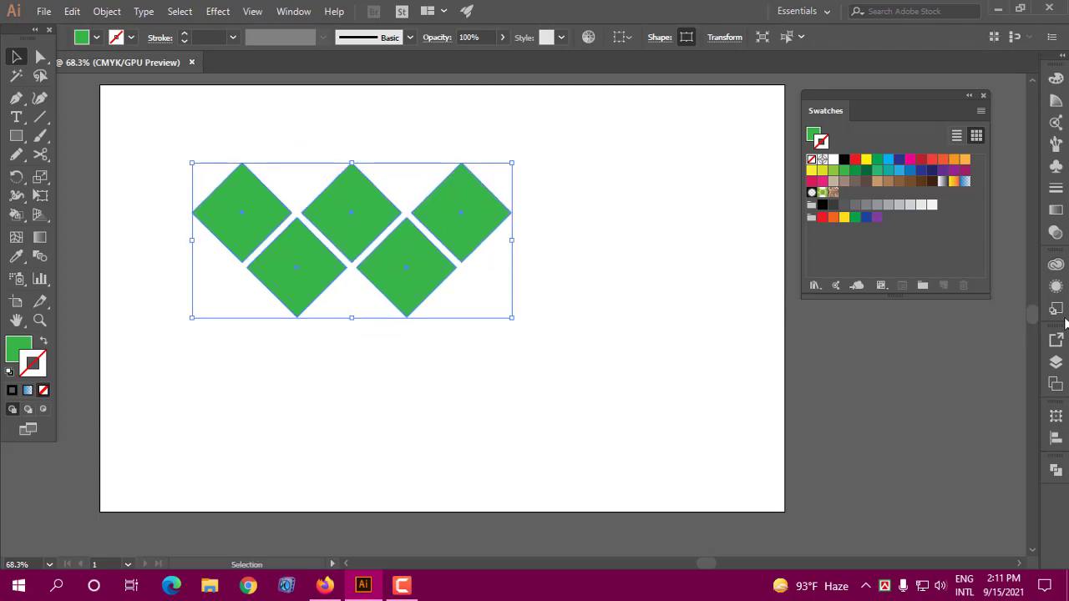
left_click(1055, 362)
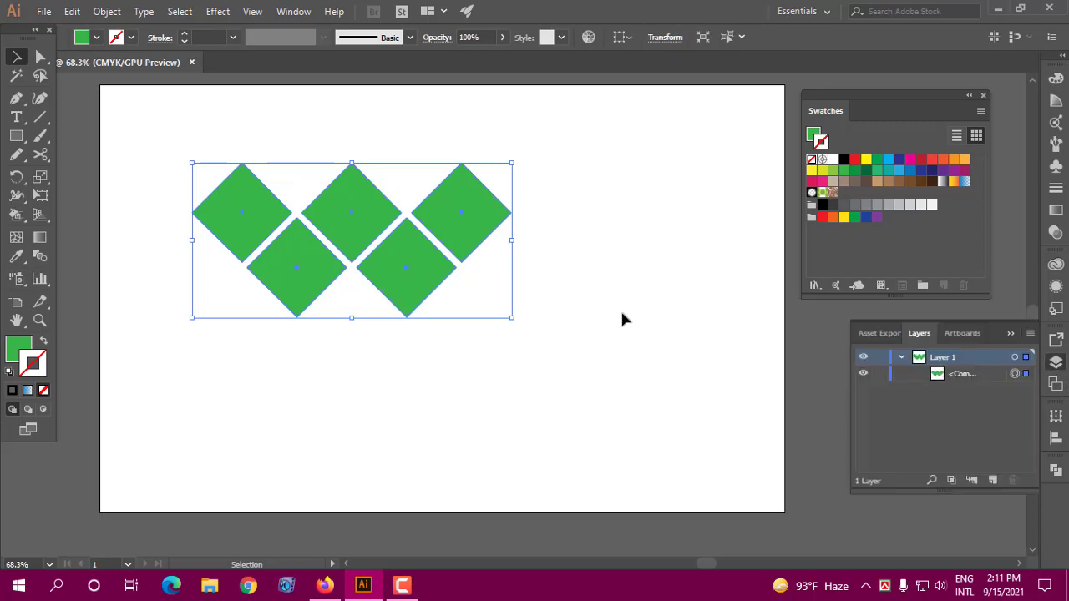
- Release the compound path with Ctrl+Alt+Shift+8, nudge the diamonds, and show the Pathfinder panel
key("ctrl")
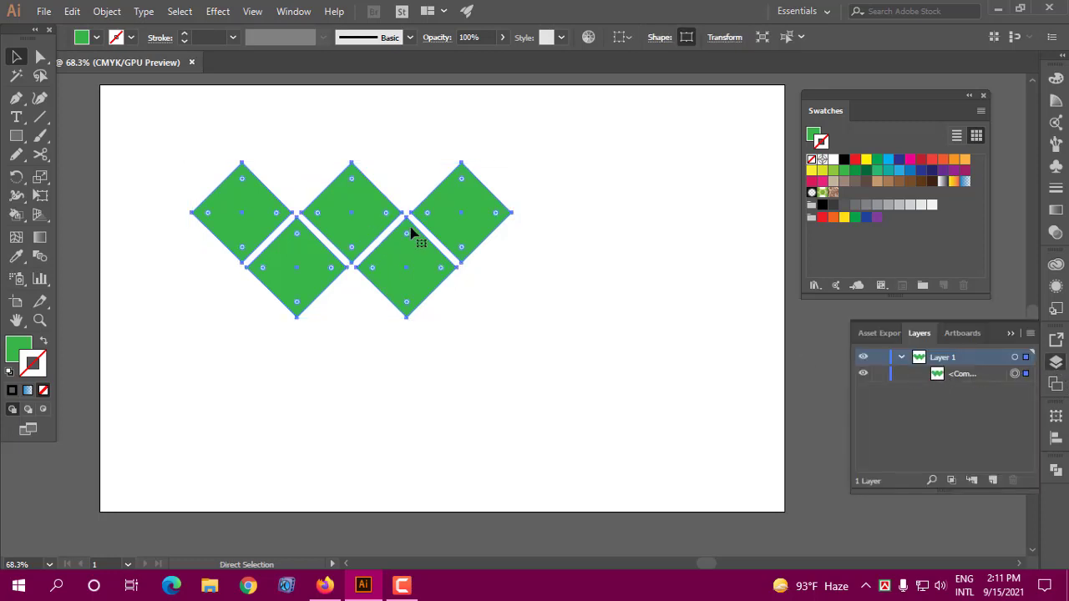
key("Down")
key("ctrl+alt+shift+8")
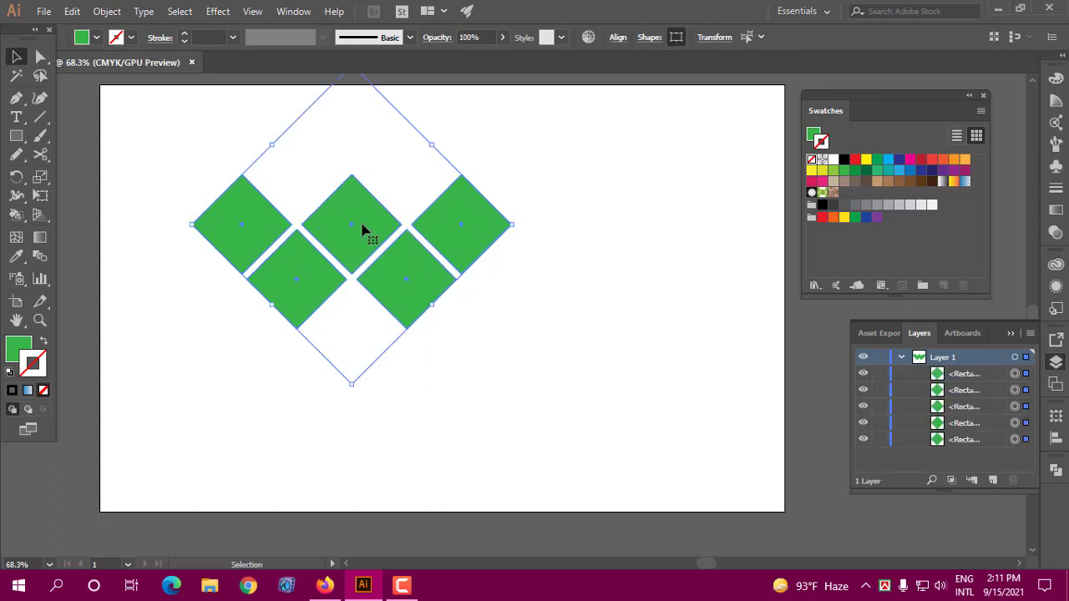
left_click_drag(363, 225, 365, 238)
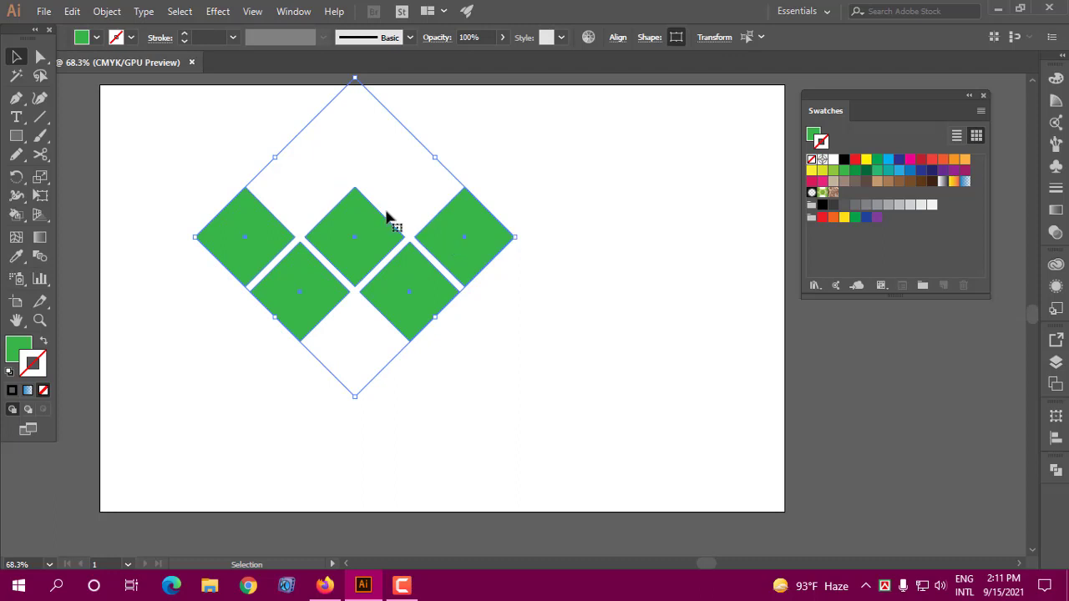
left_click_drag(354, 233, 354, 216)
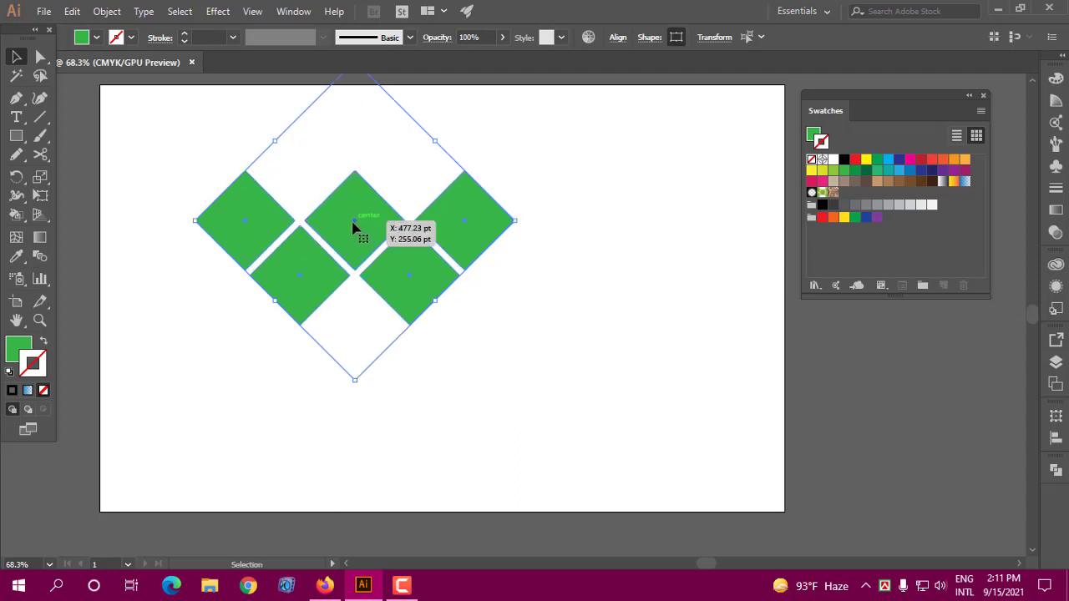
left_click(1056, 471)
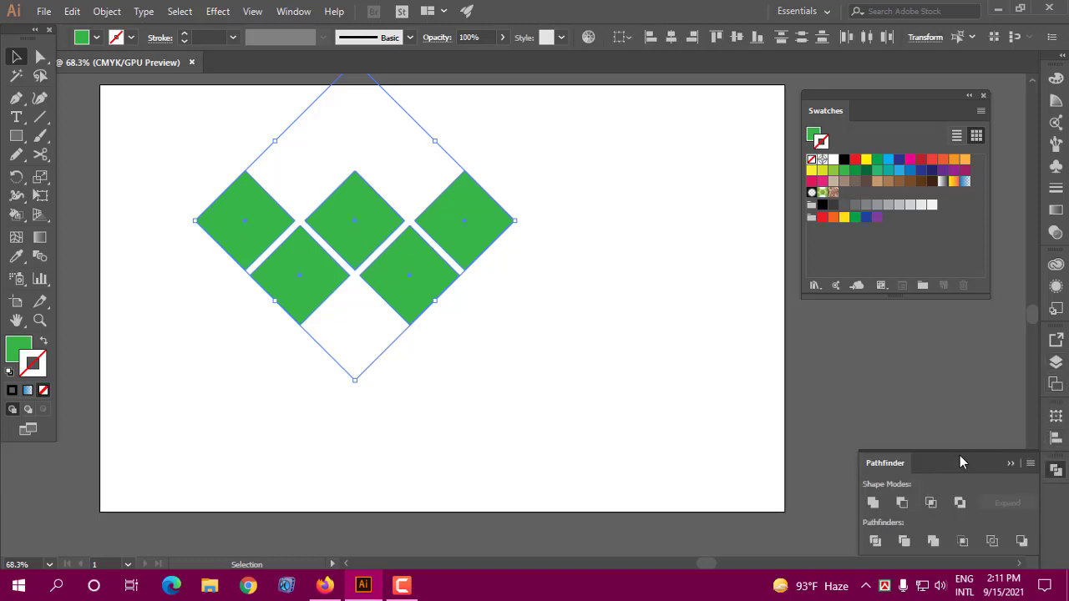
- Unite the diamonds in Pathfinder, then release them back into separate diamonds with Ctrl+Alt+Shift+8
left_click(872, 503)
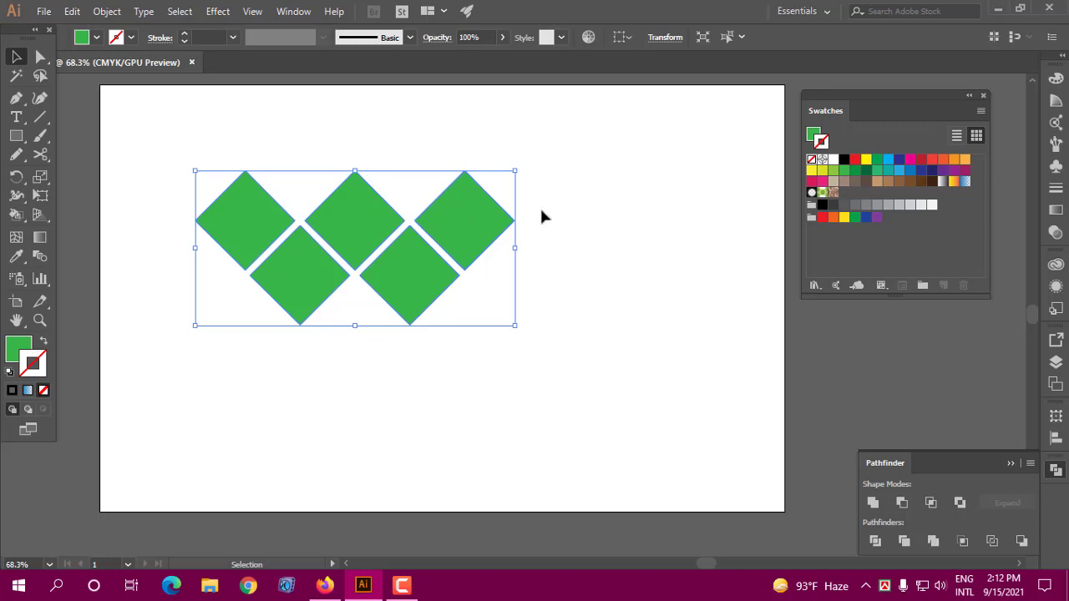
key("a")
key("v")
left_click(1054, 361)
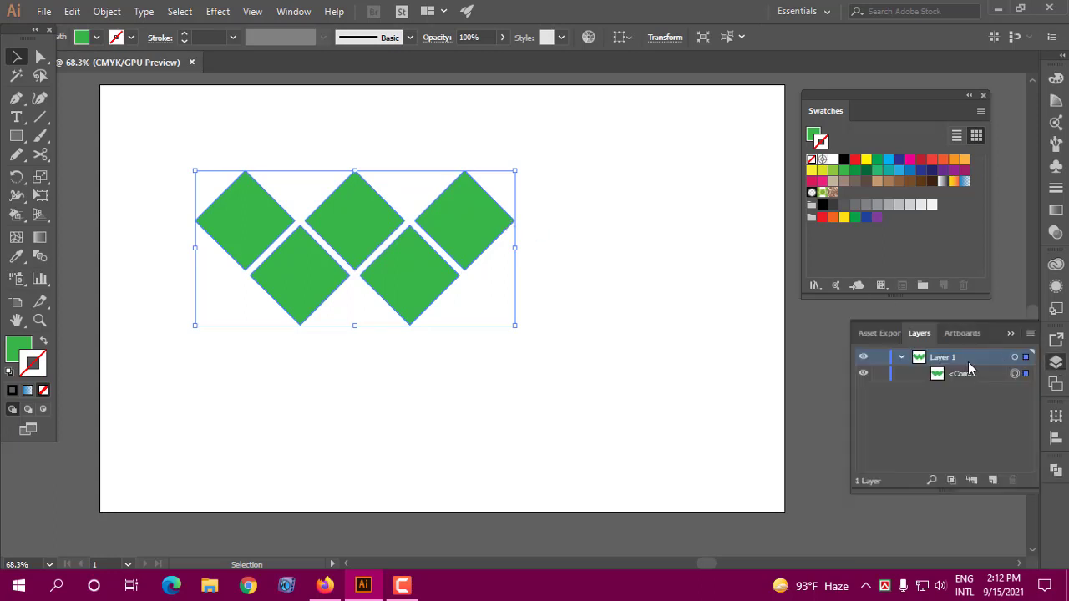
left_click(948, 376)
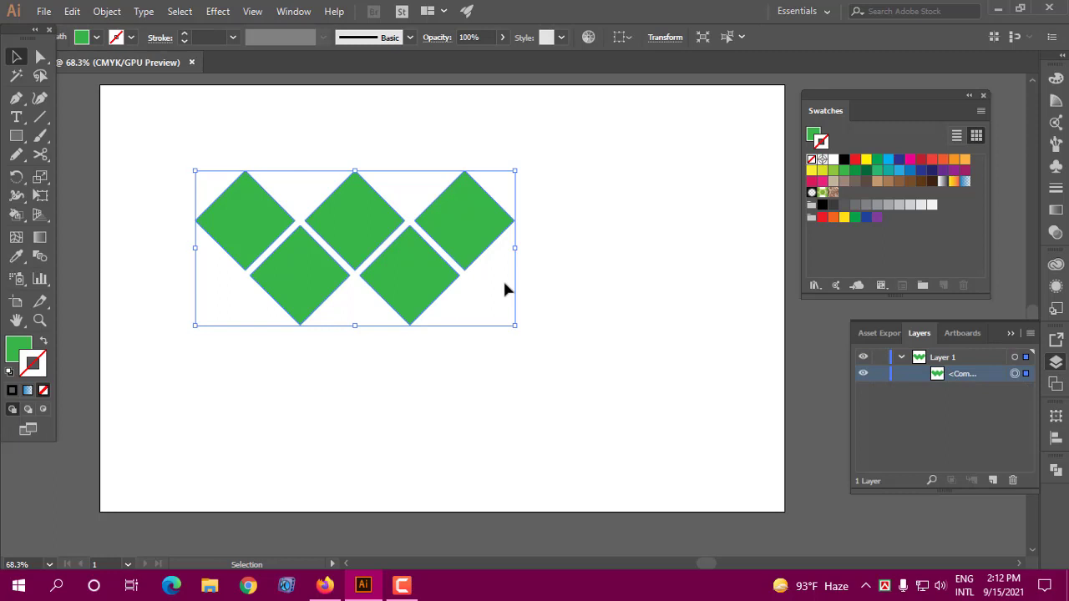
key("a")
key("ctrl+alt+shift+8")
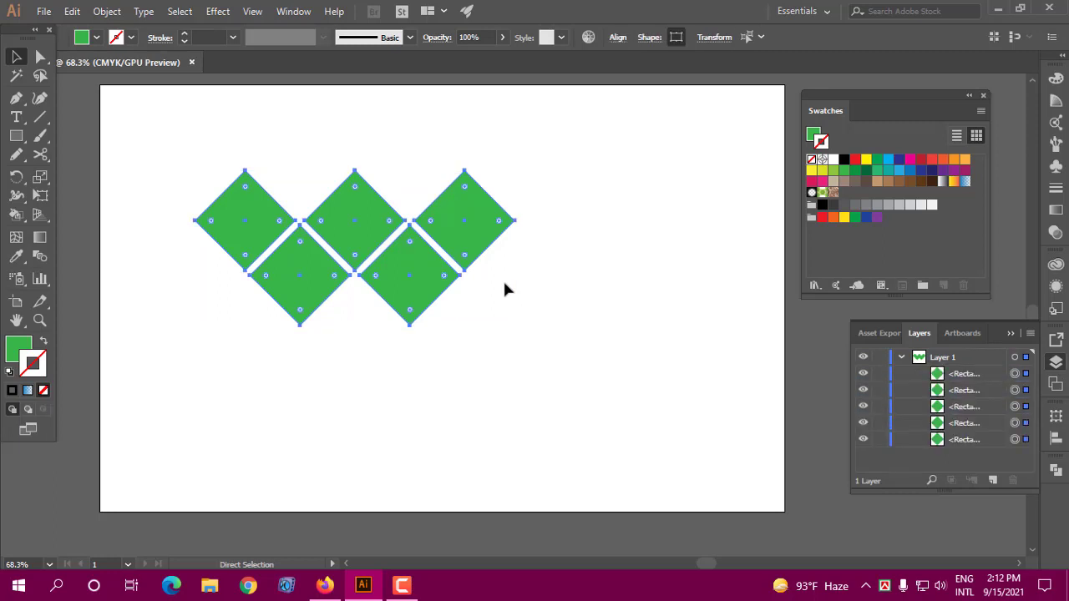
key("v")
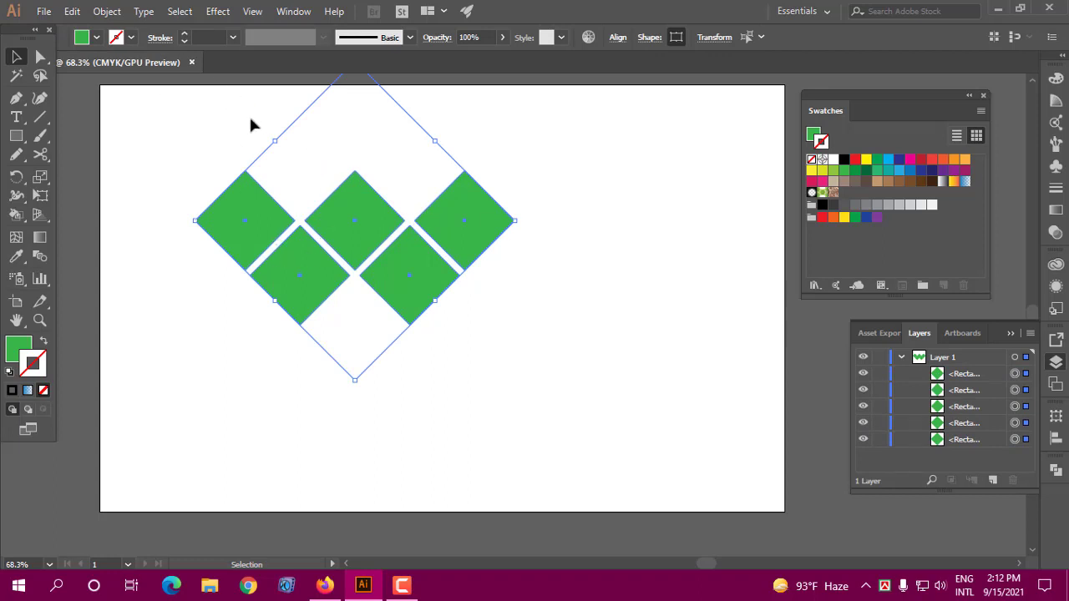
- Rejoin the five diamonds via Object > Compound Path > Make and shift them slightly right
left_click(101, 11)
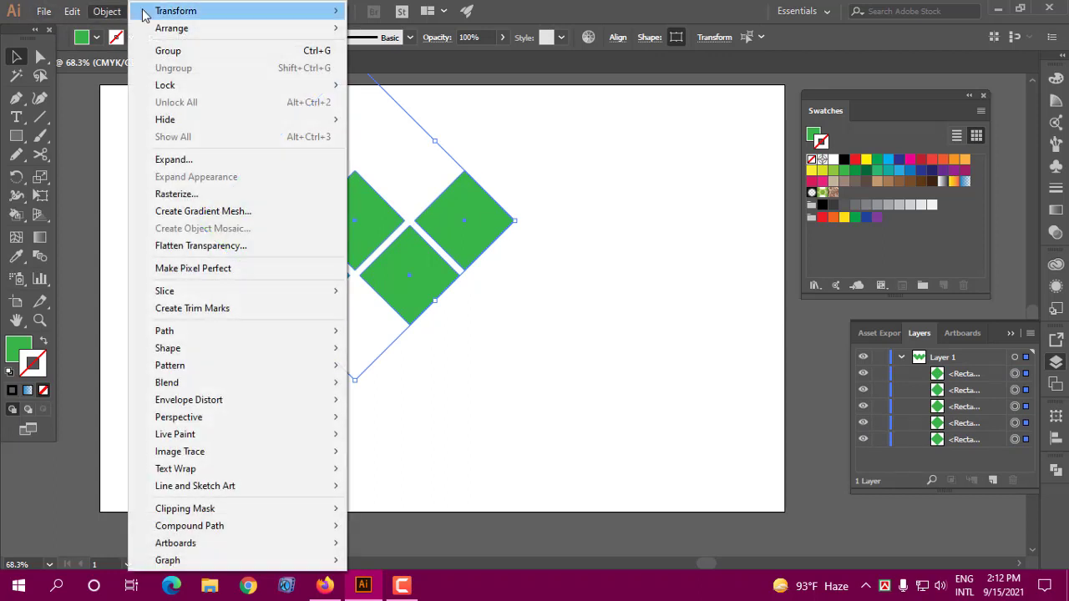
mouse_move(189, 526)
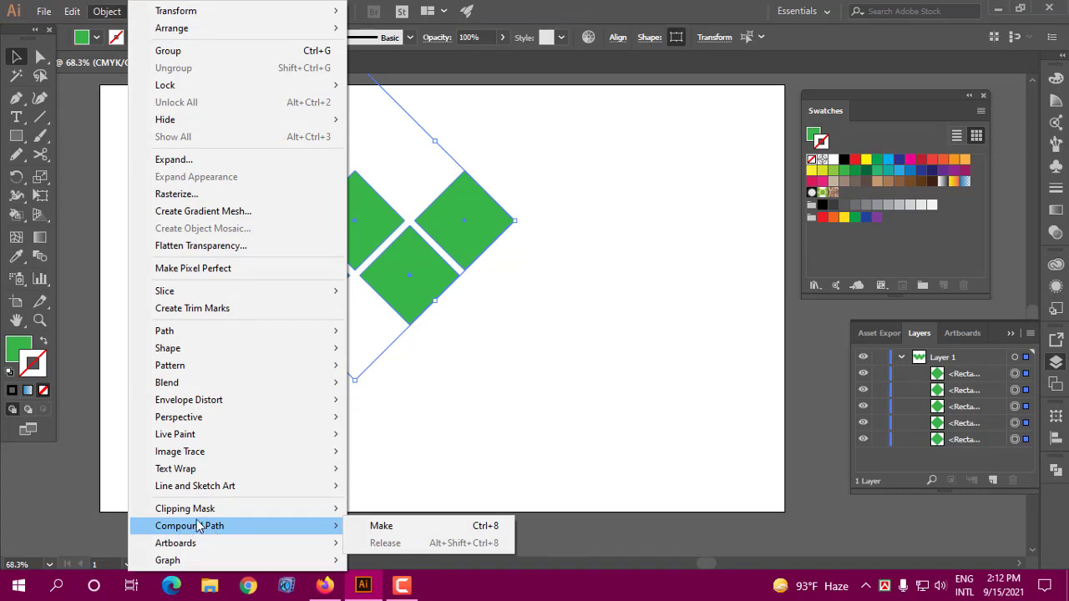
left_click(384, 526)
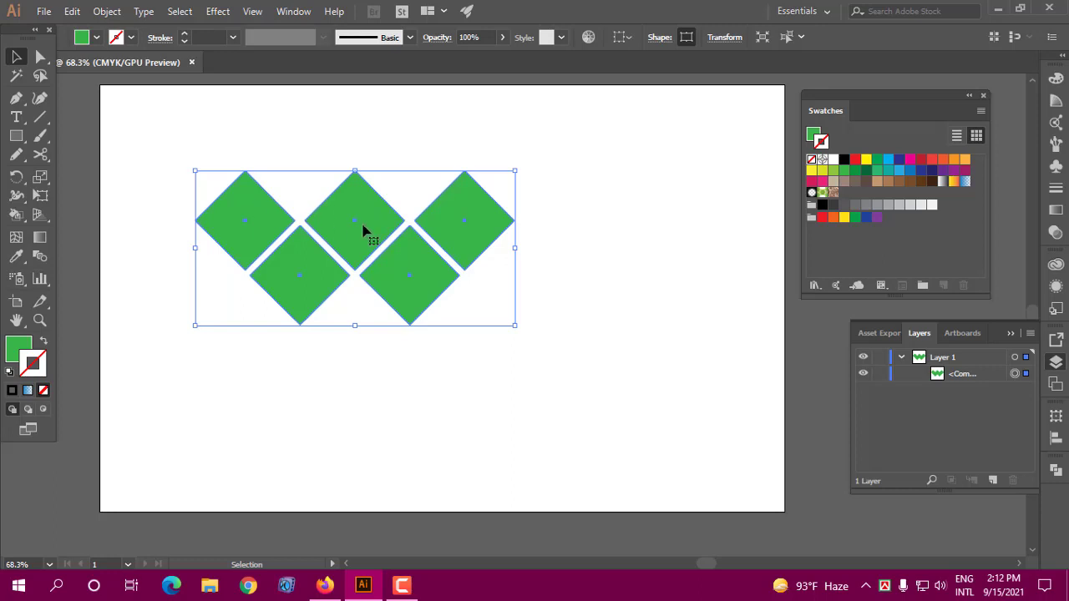
left_click_drag(359, 227, 379, 223)
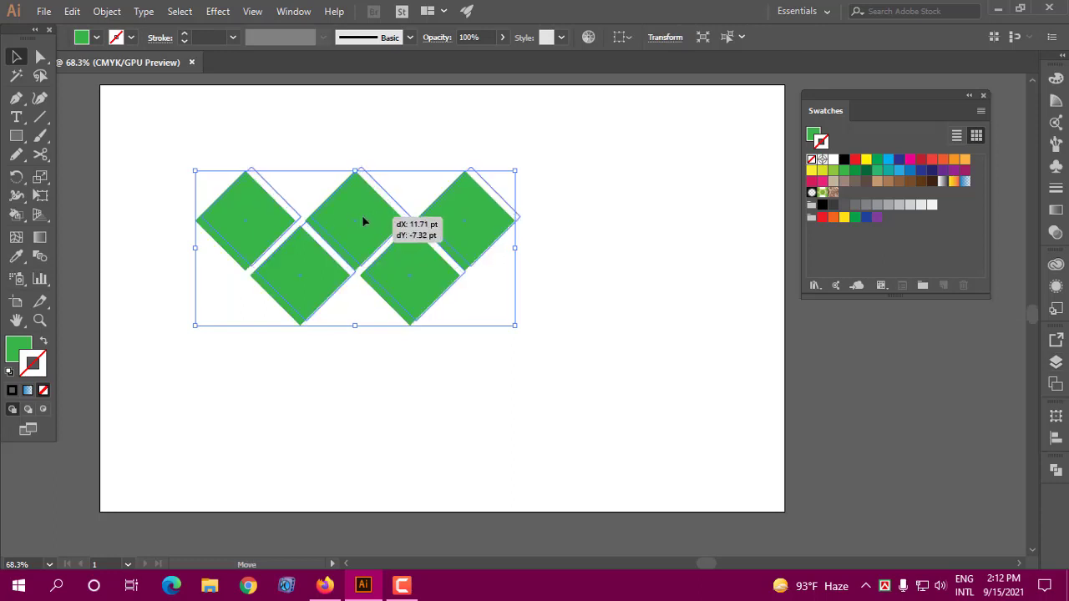
left_click(557, 225)
left_click_drag(584, 179, 237, 305)
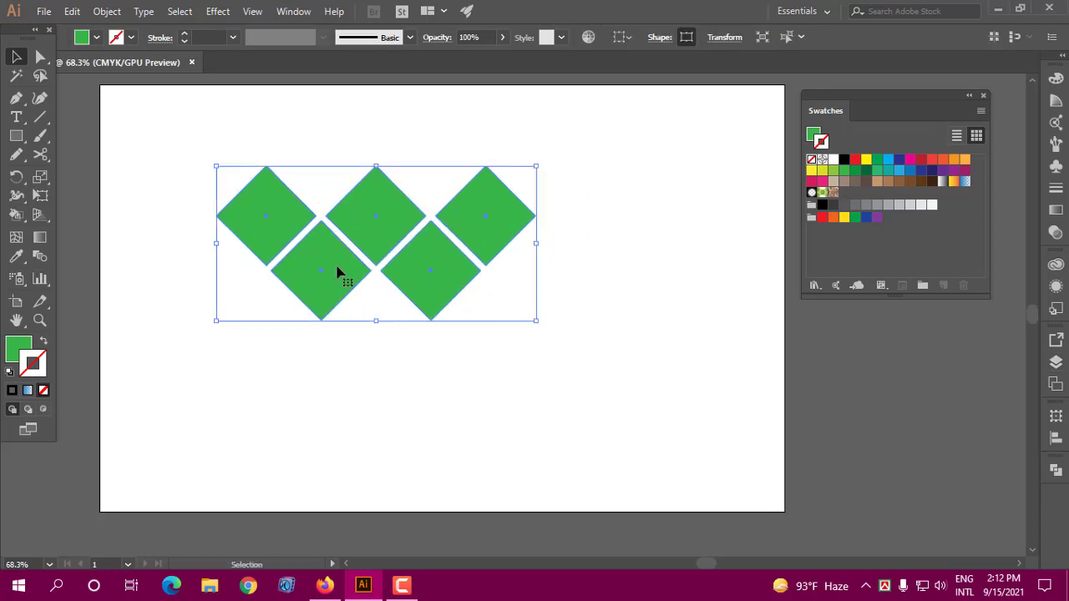
left_click(43, 11)
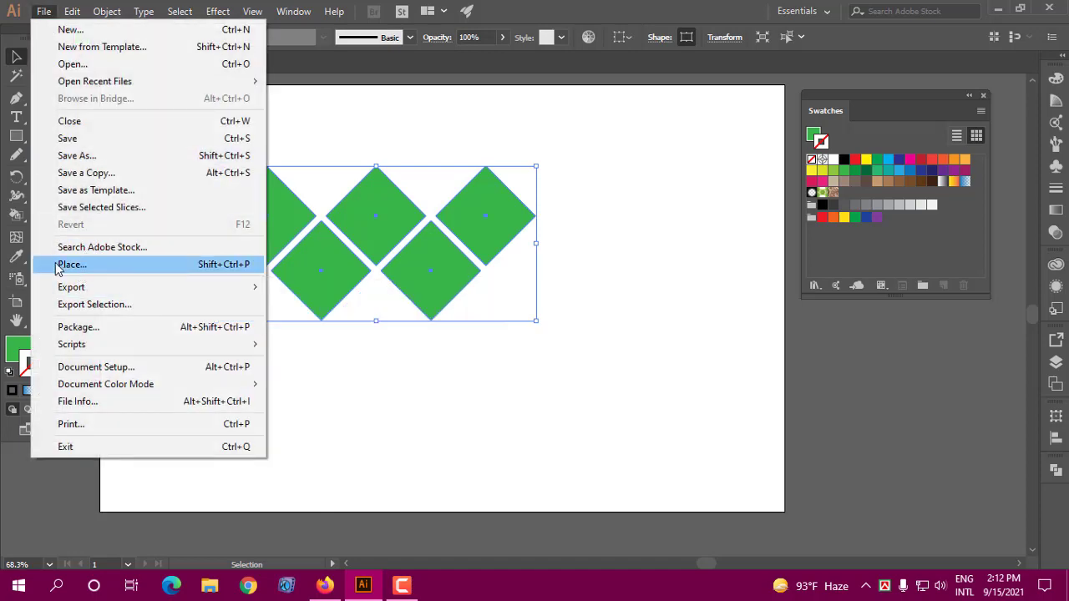
- Place i333mages.jfif from G:\PHOTOS\food and fruits and move it over the lower diamonds
left_click(58, 266)
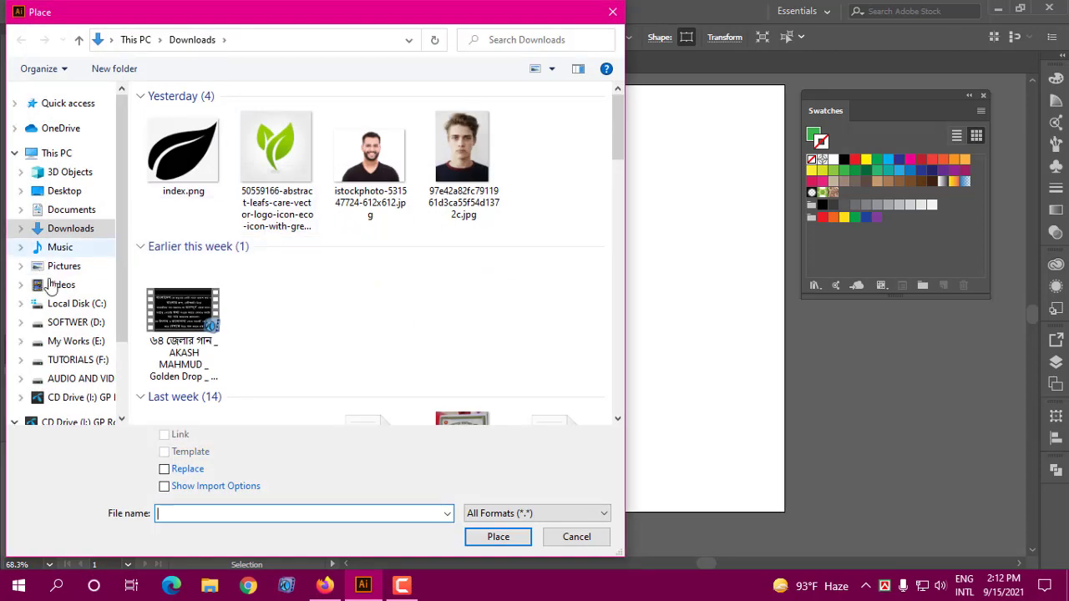
left_click(82, 378)
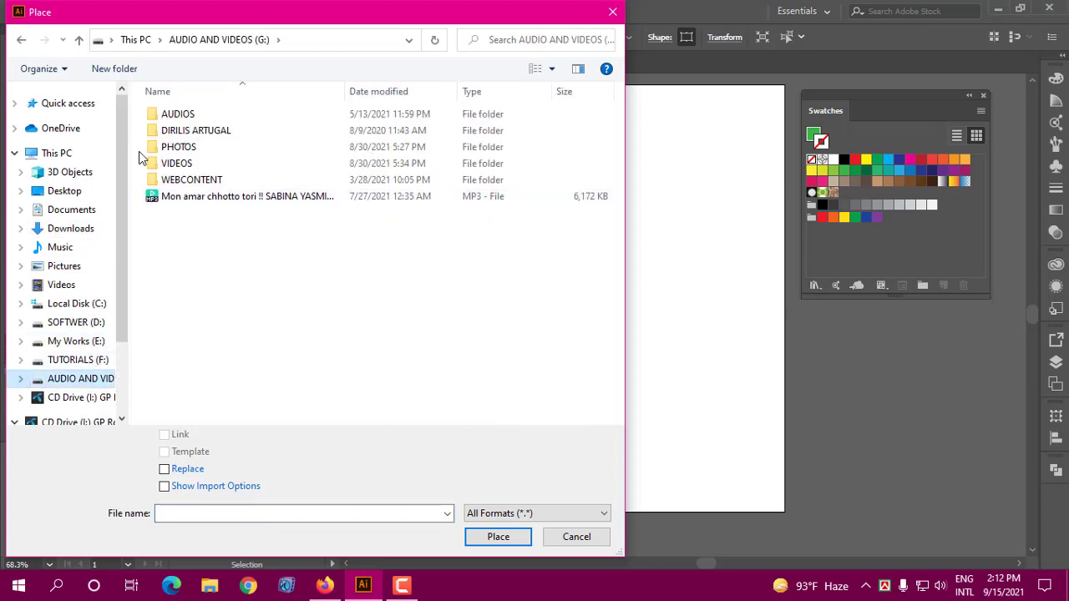
double_click(180, 147)
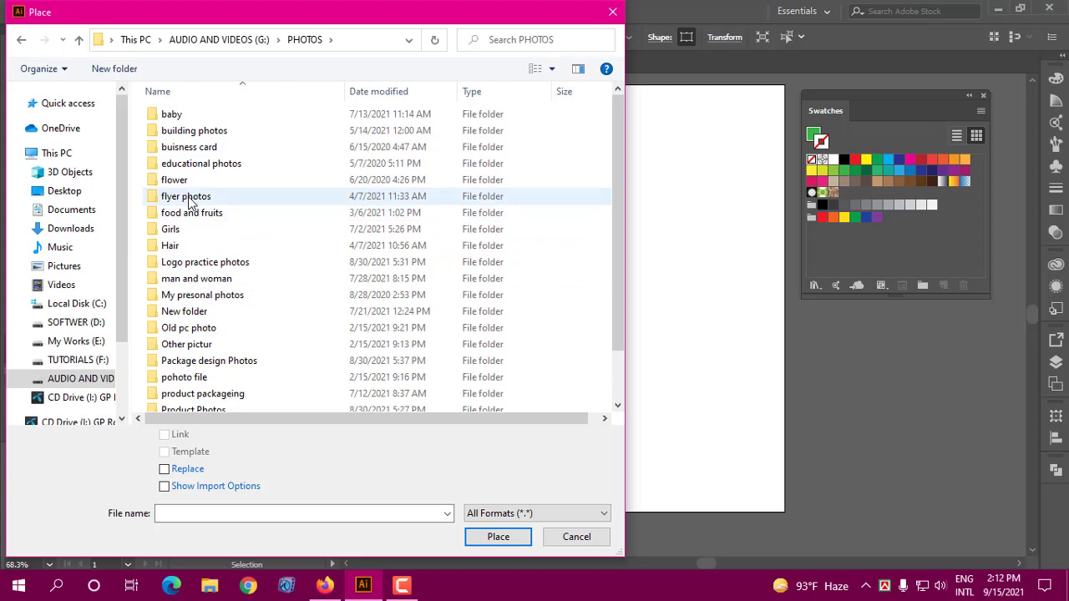
double_click(190, 215)
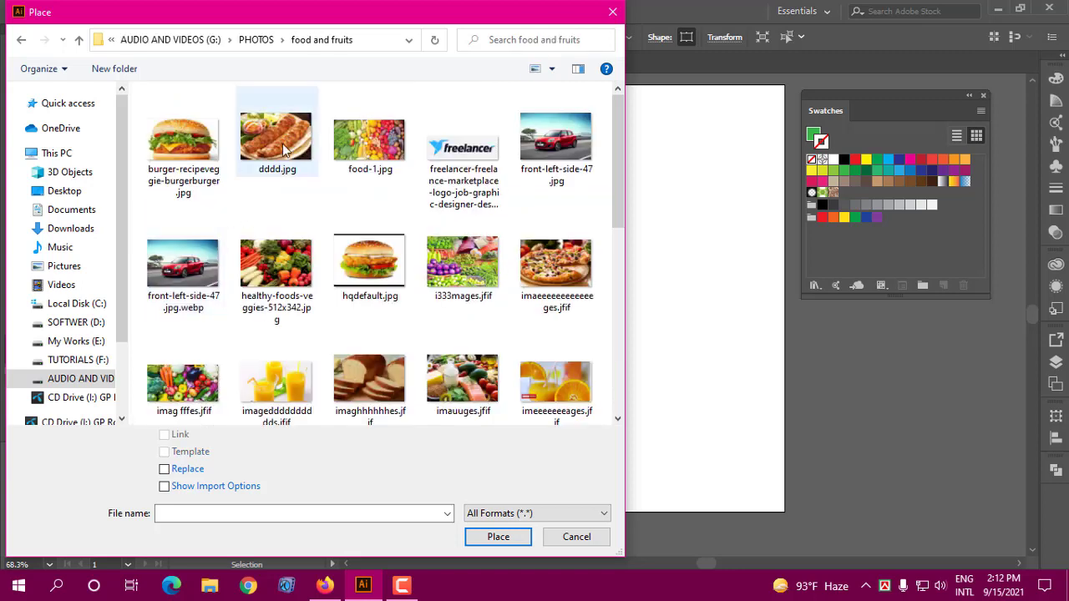
left_click(470, 274)
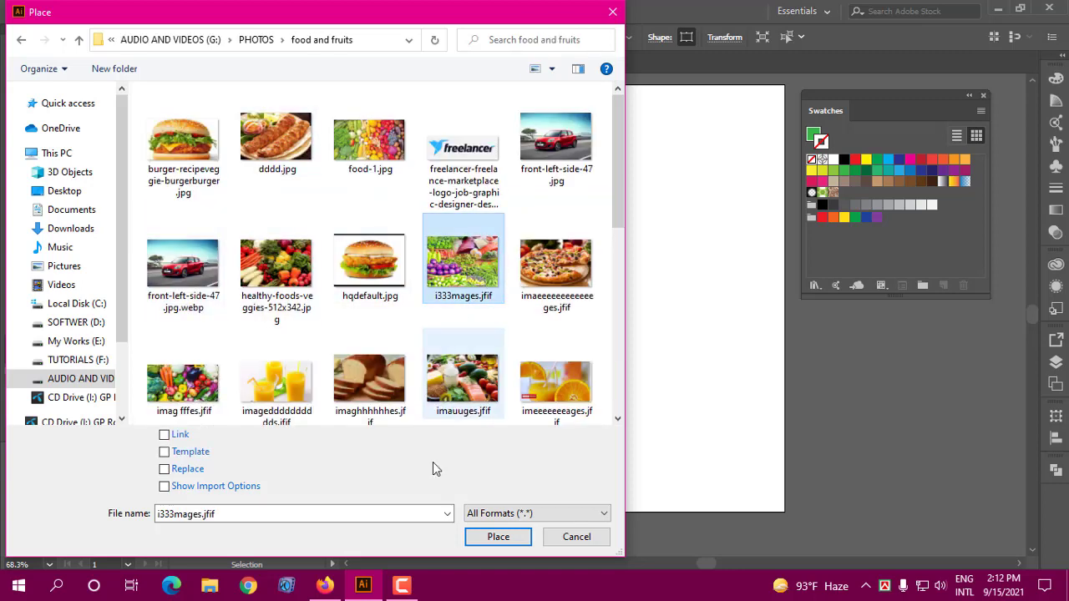
left_click(499, 536)
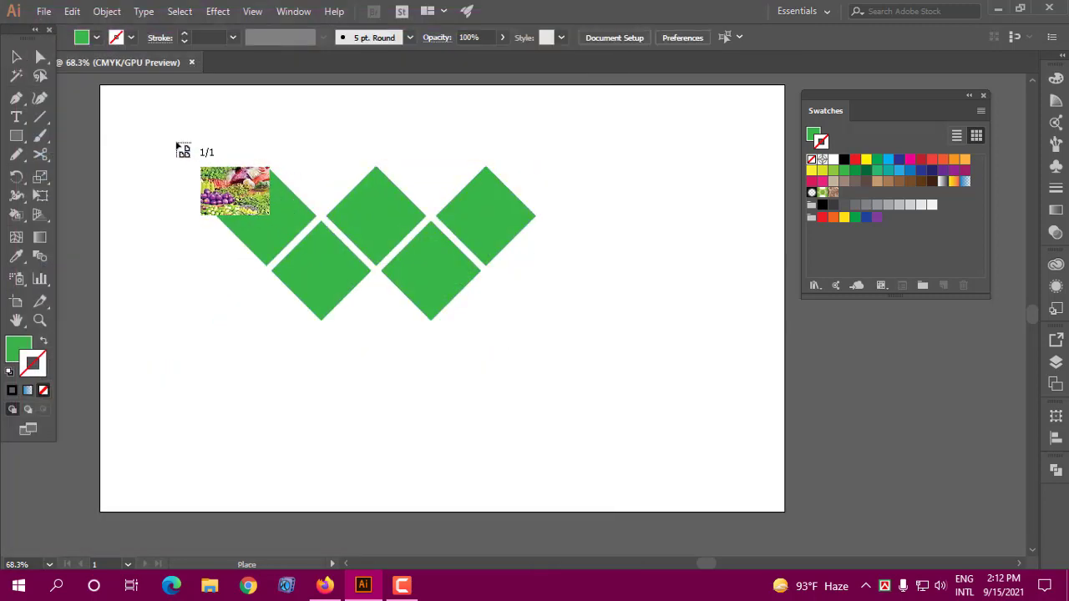
mouse_move(174, 142)
left_mouse_down()
mouse_move(638, 394)
mouse_move(615, 401)
left_mouse_up()
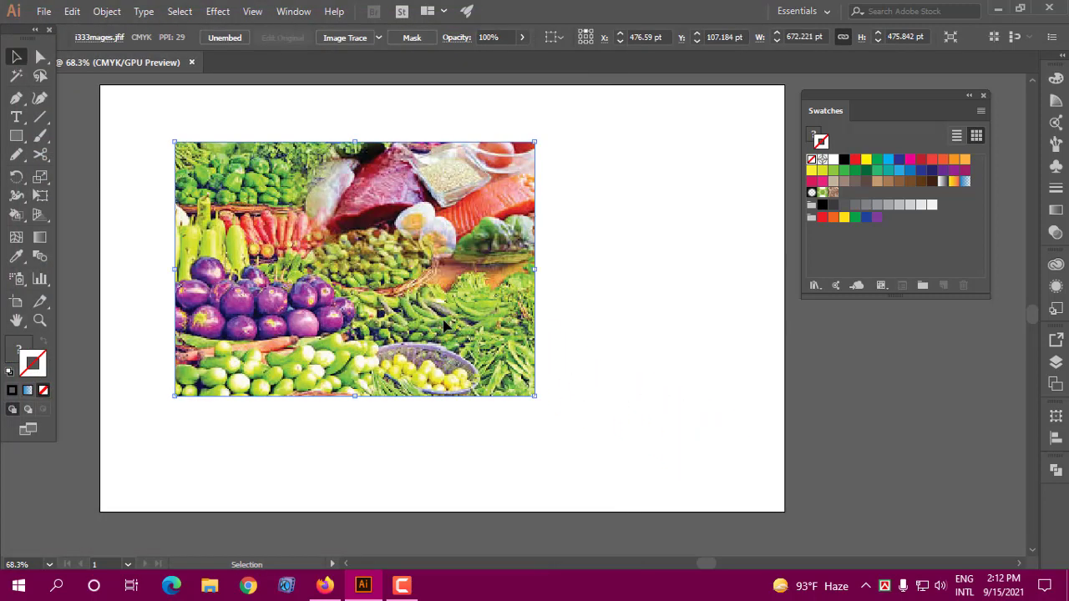
mouse_move(434, 278)
left_mouse_down()
mouse_move(455, 263)
mouse_move(450, 390)
left_mouse_up()
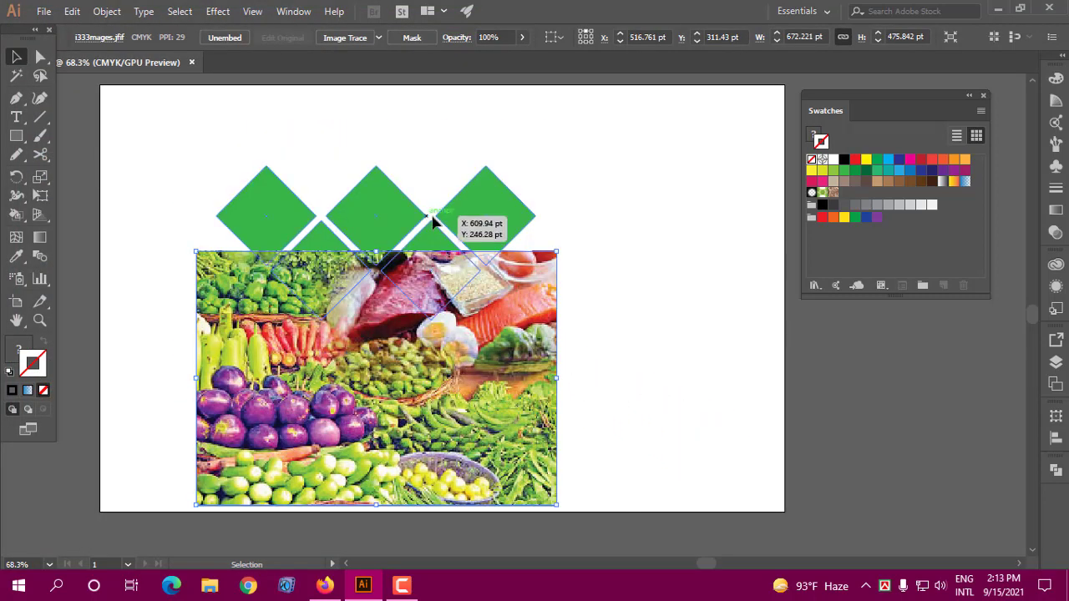
- Bring the diamonds in front of the photo, select all, and make a clipping mask
left_click(471, 215)
right_click(472, 215)
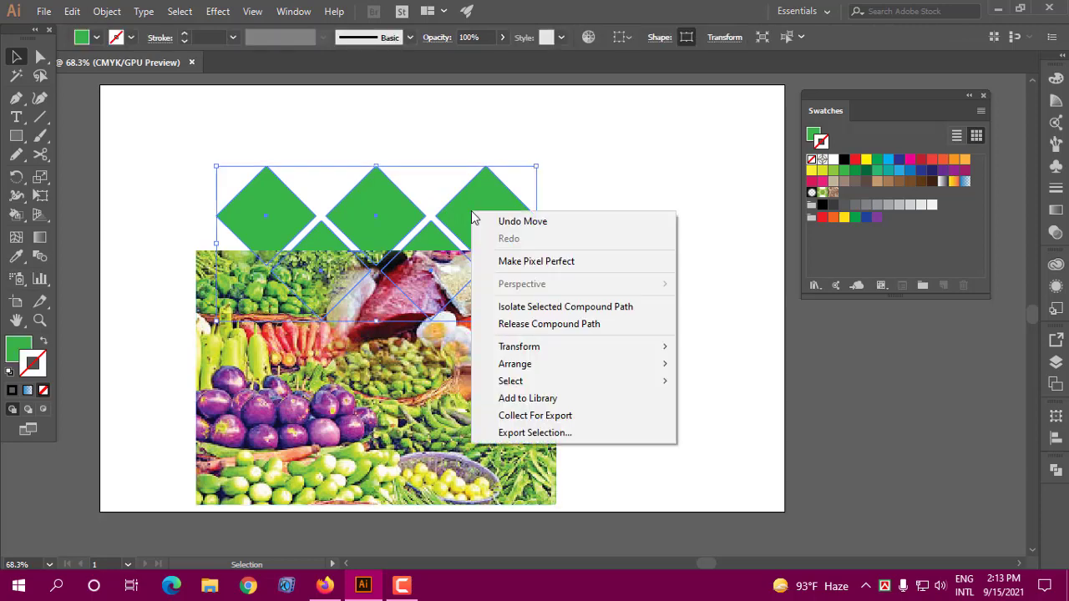
mouse_move(514, 364)
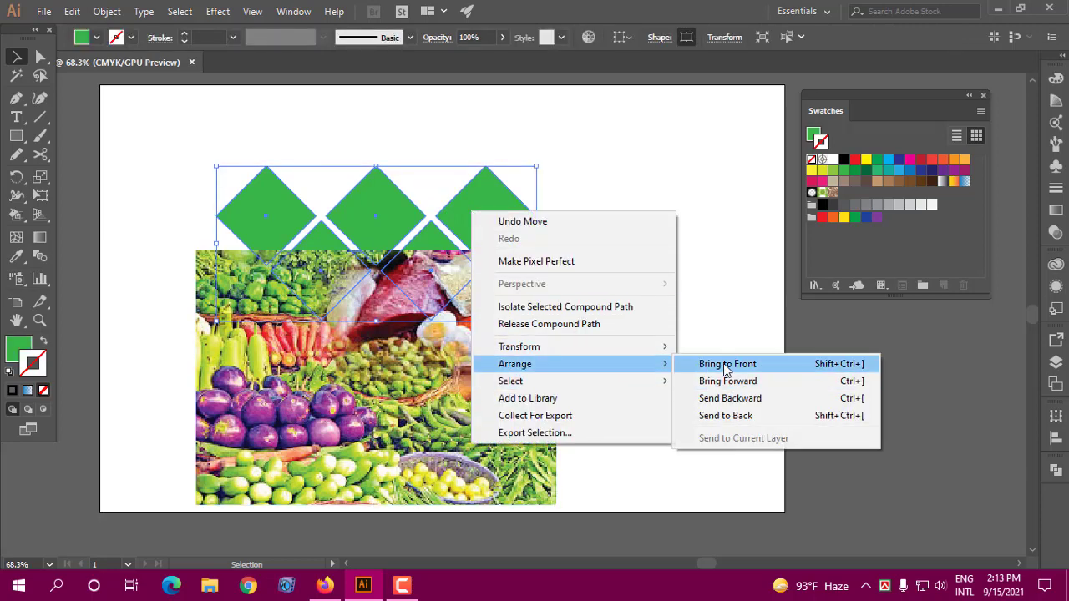
left_click(726, 364)
left_click_drag(501, 405, 508, 285)
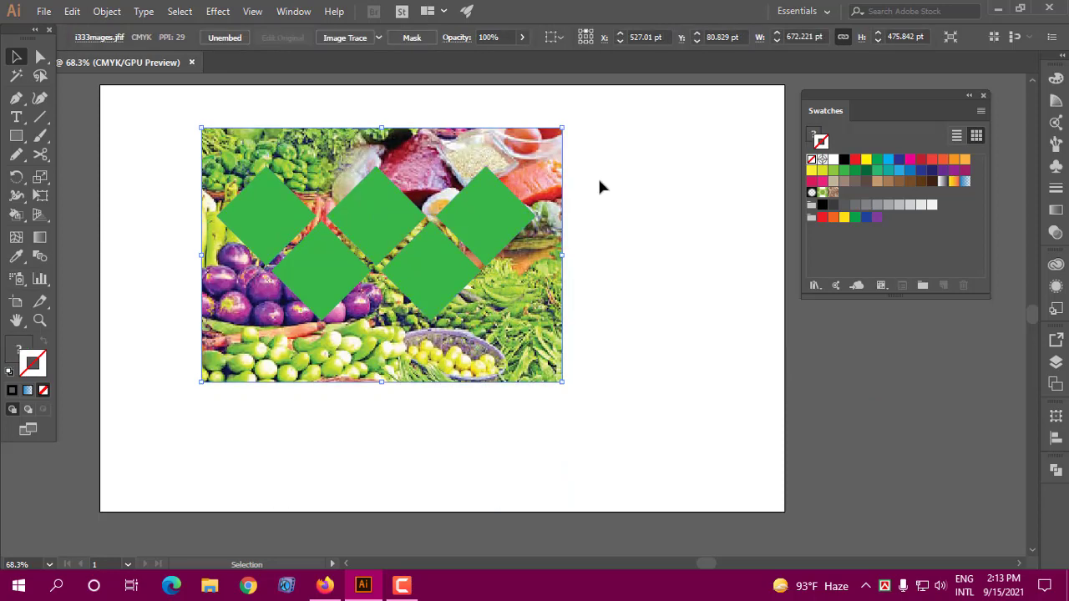
key("ctrl+a")
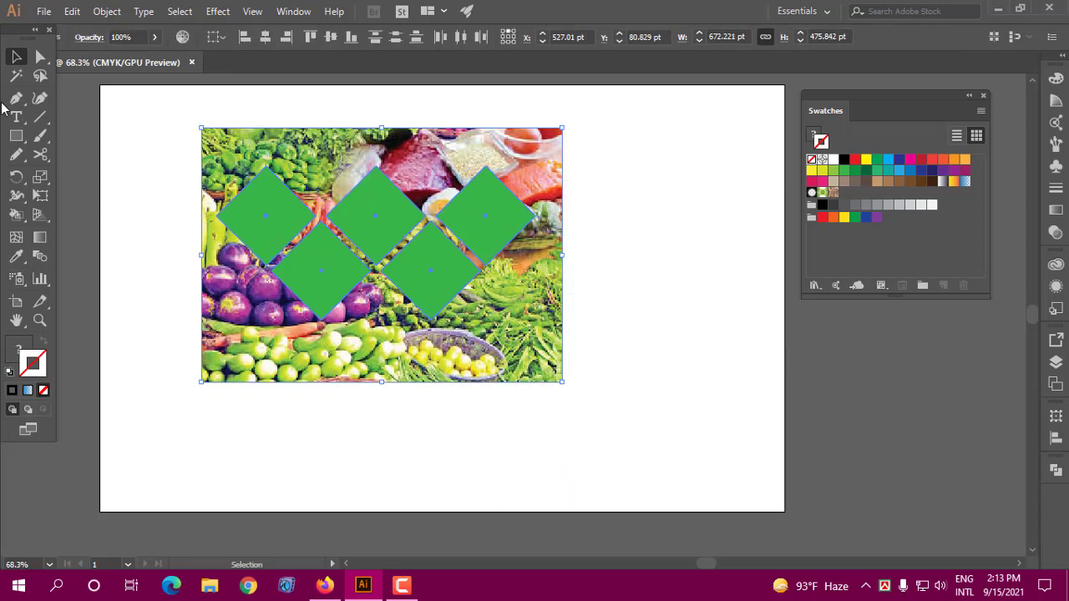
left_click(105, 11)
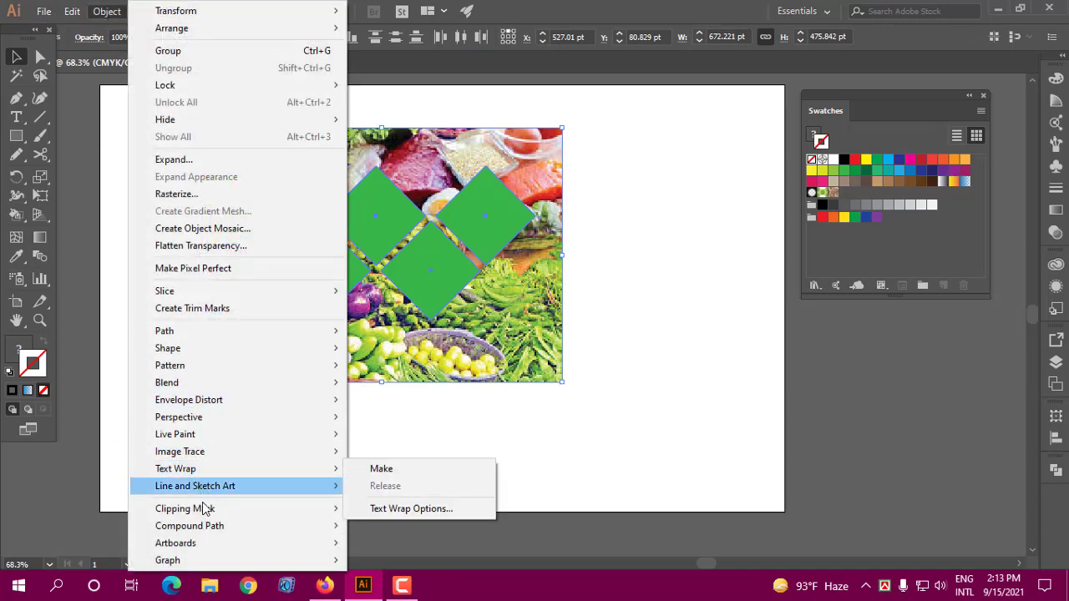
mouse_move(185, 508)
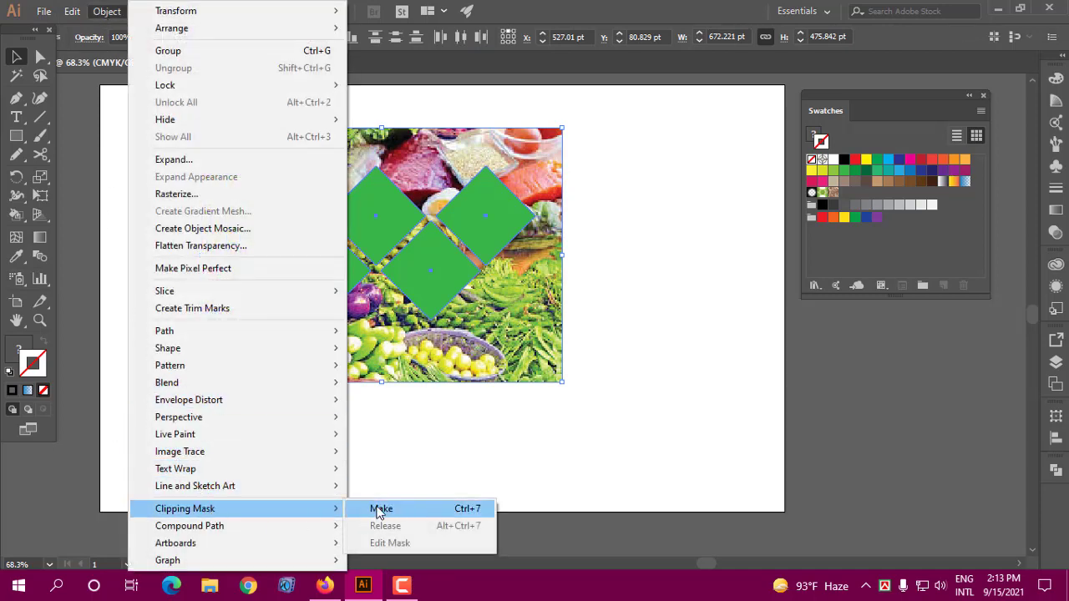
left_click(380, 508)
left_click(605, 211)
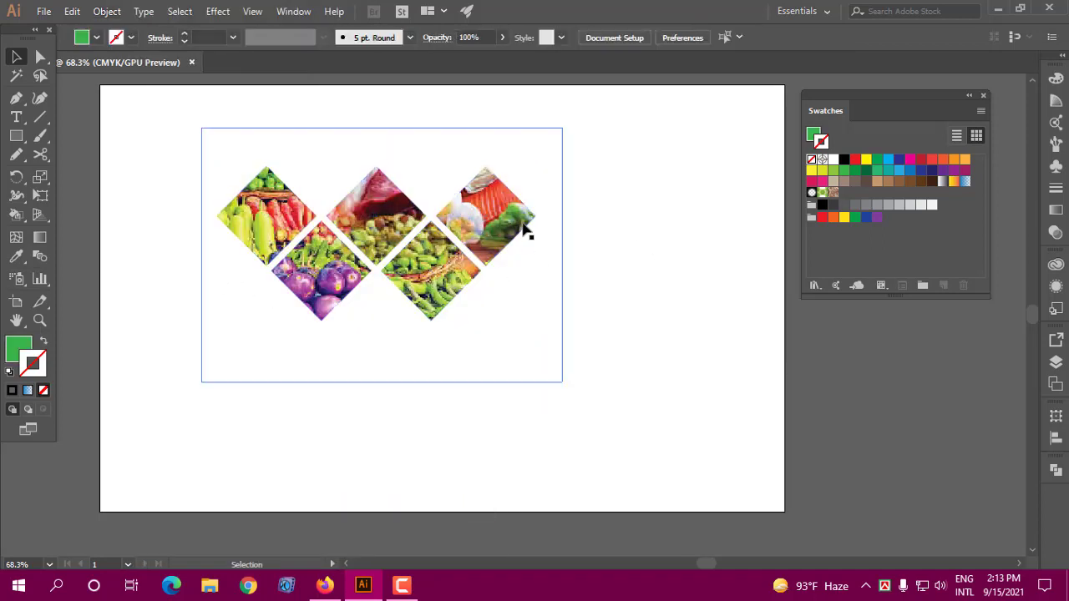
left_click(462, 213)
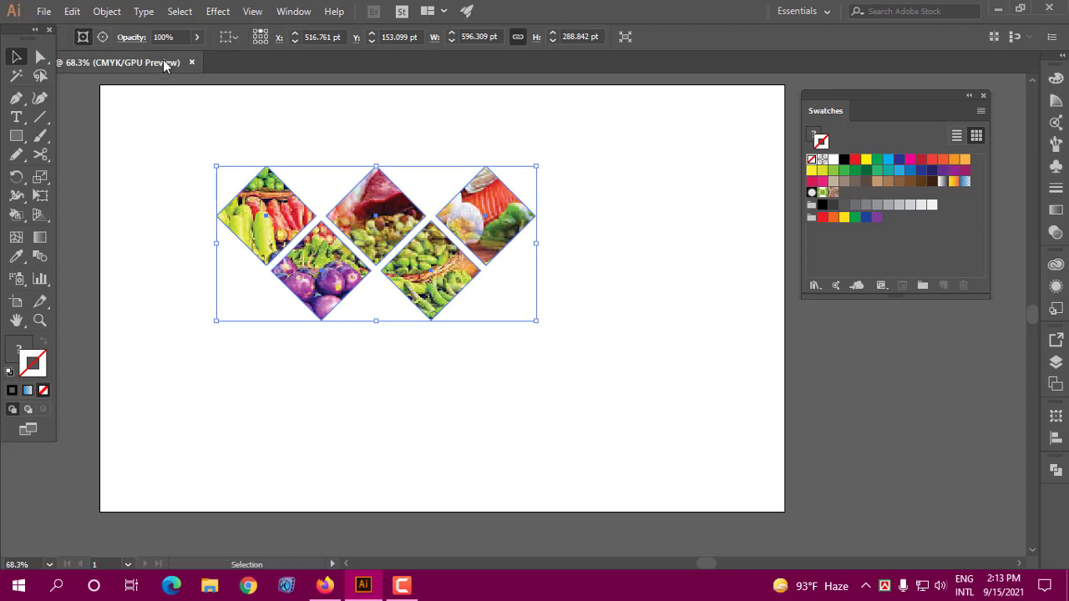
- Release the clipping mask and move the photo down to uncover the diamonds
left_click(107, 11)
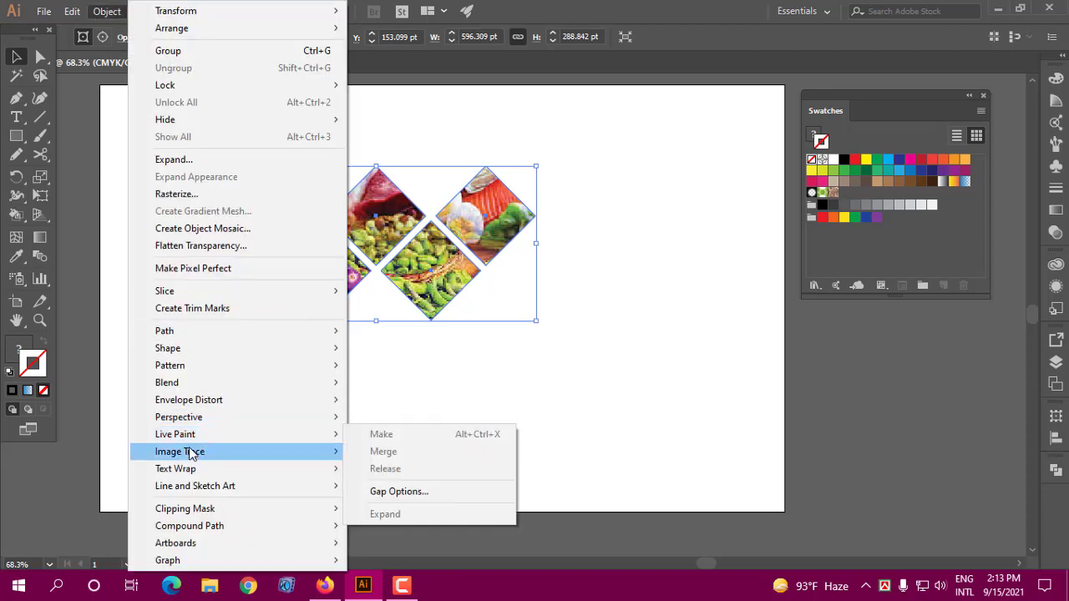
mouse_move(185, 508)
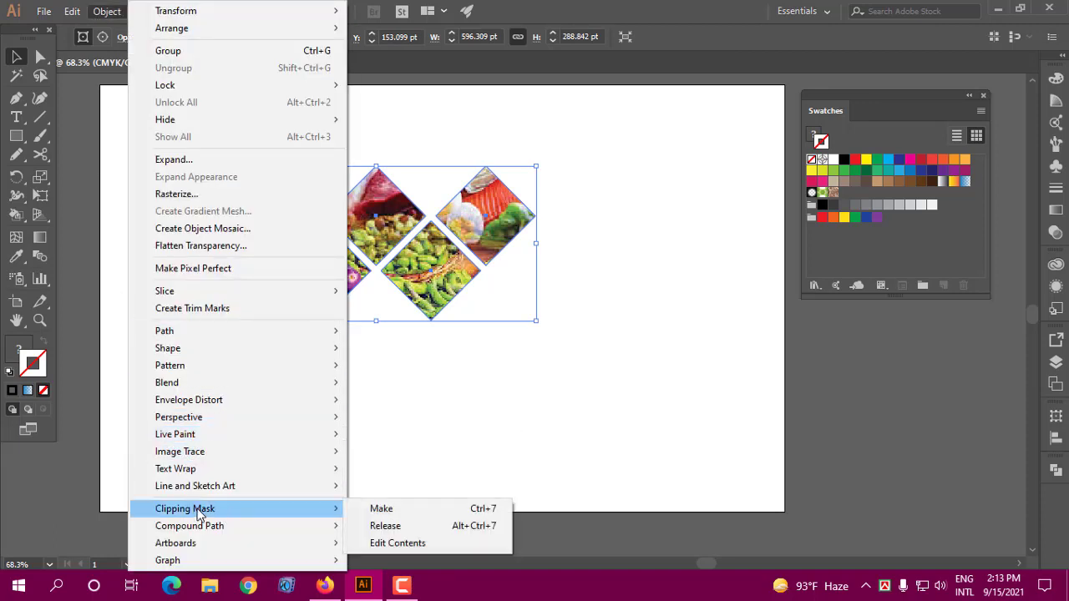
left_click(385, 526)
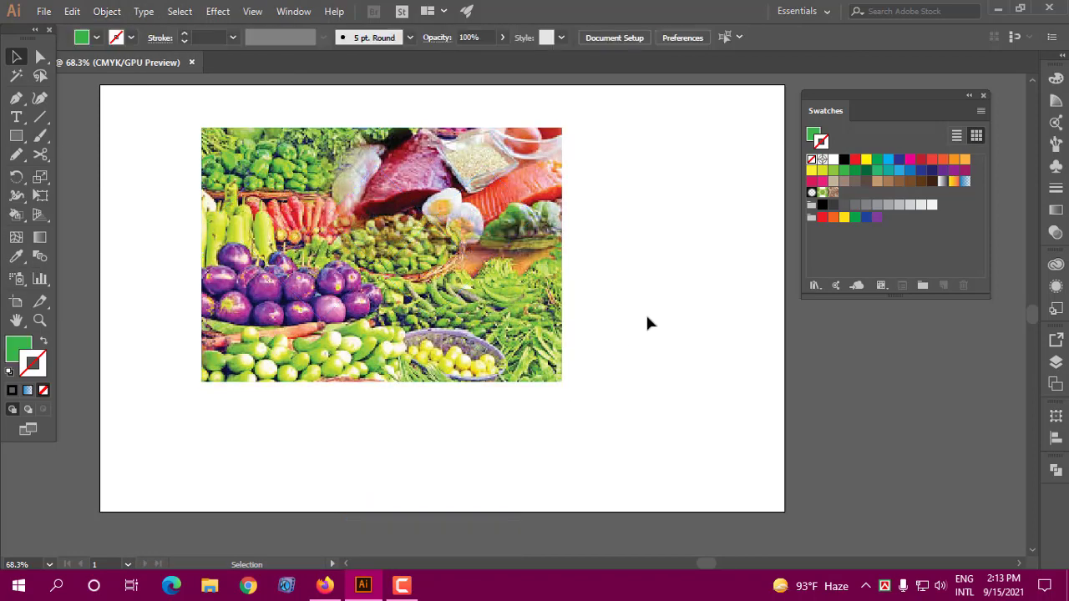
left_click_drag(639, 180, 129, 386)
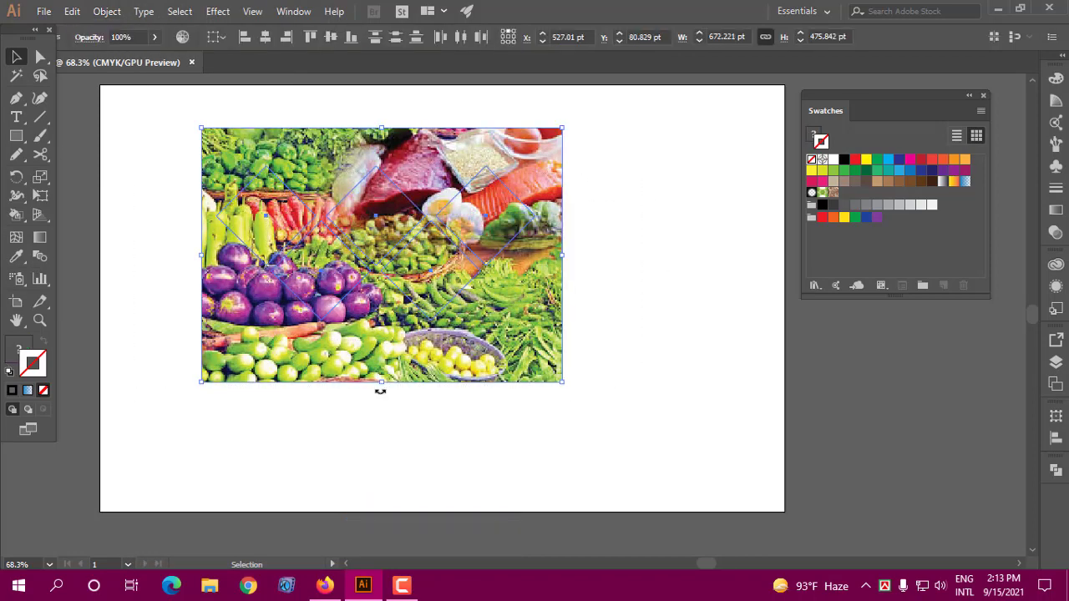
left_click_drag(514, 339, 537, 467)
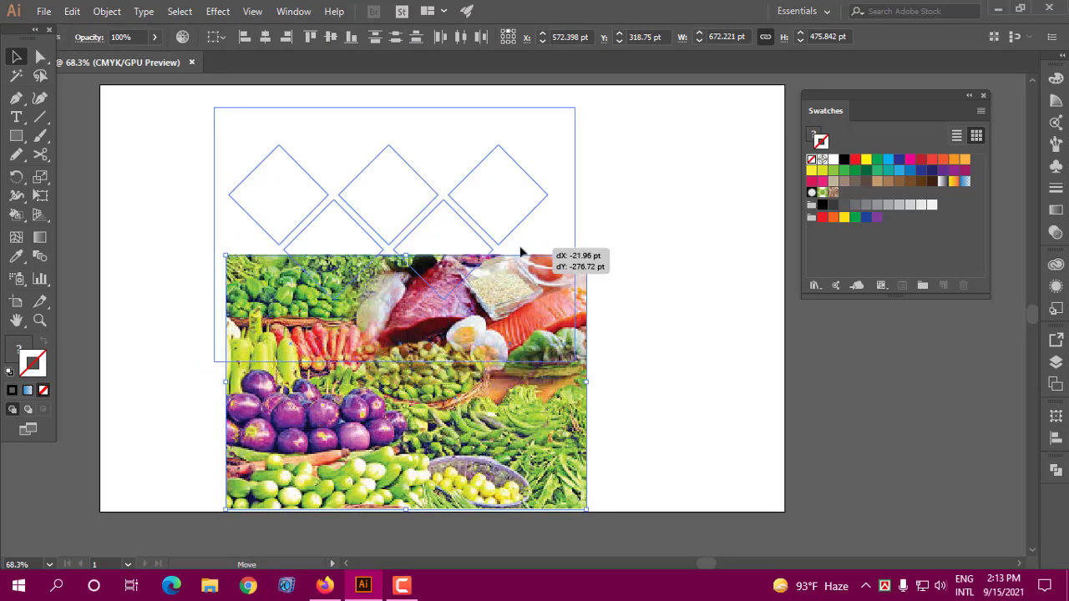
left_click_drag(505, 419, 491, 267)
left_click(596, 275)
left_click(472, 249)
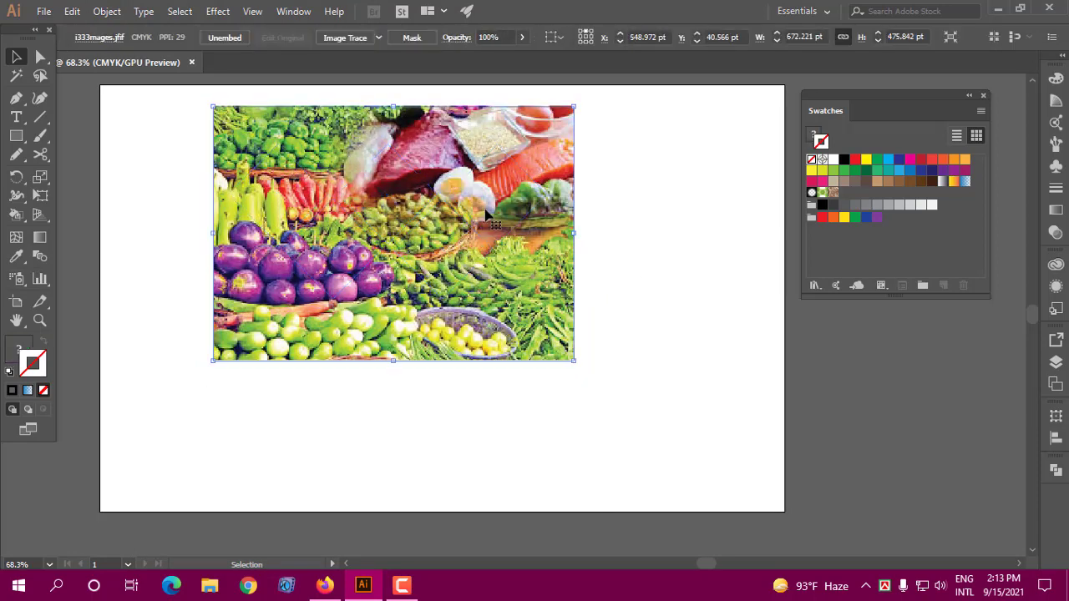
left_click(641, 212)
mouse_move(451, 209)
left_mouse_down()
mouse_move(468, 242)
mouse_move(463, 361)
left_mouse_up()
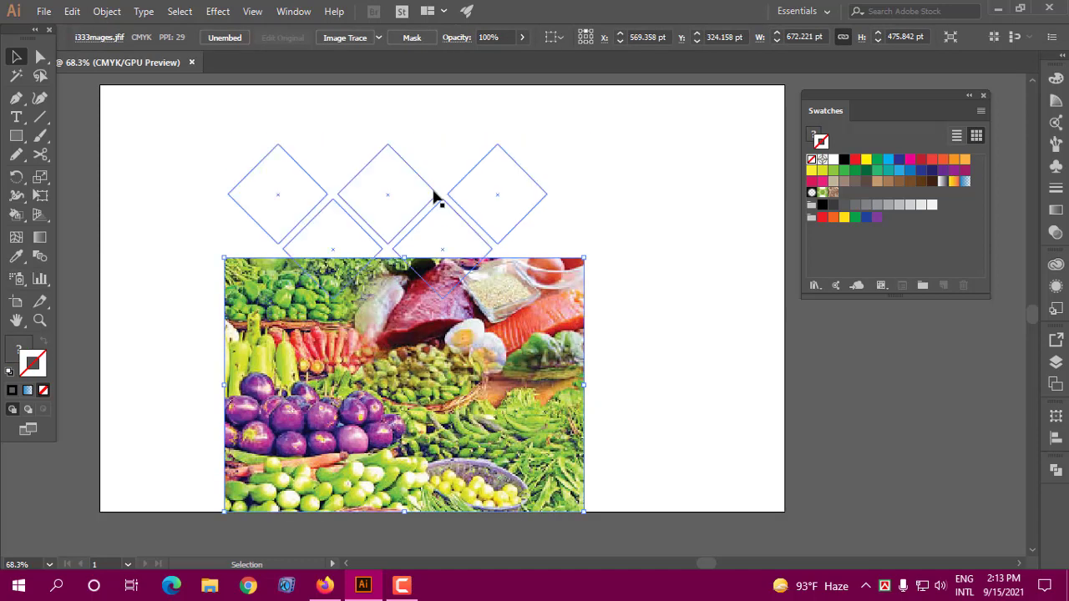
- Refill the diamonds green, re-clip the photo with Ctrl+7, and move the group up-left
left_click(448, 196)
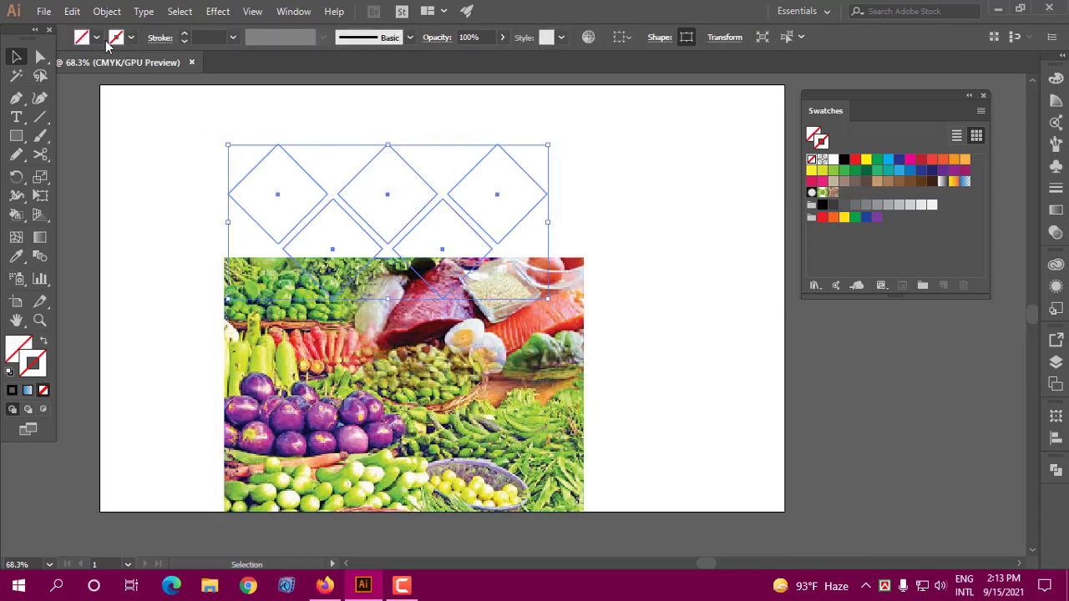
left_click(96, 37)
left_click(75, 65)
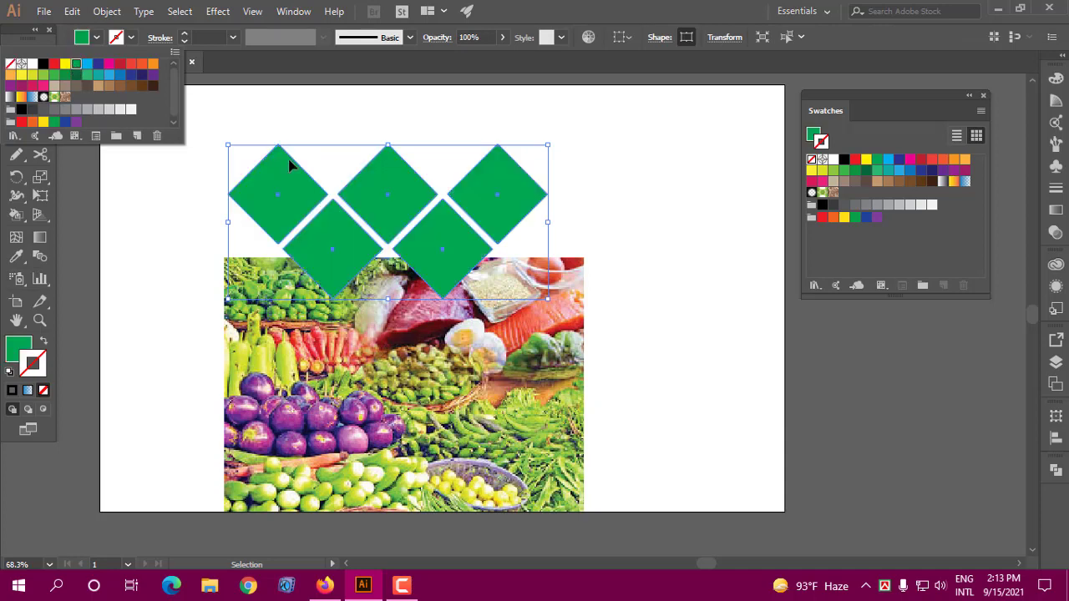
left_click_drag(531, 426, 534, 272)
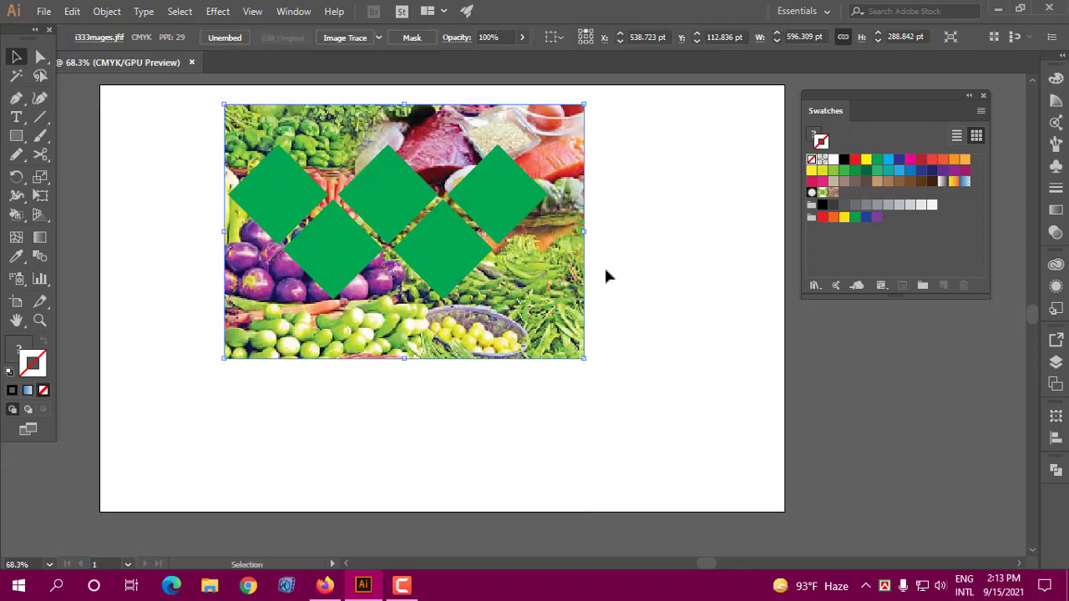
left_click_drag(668, 182, 478, 311)
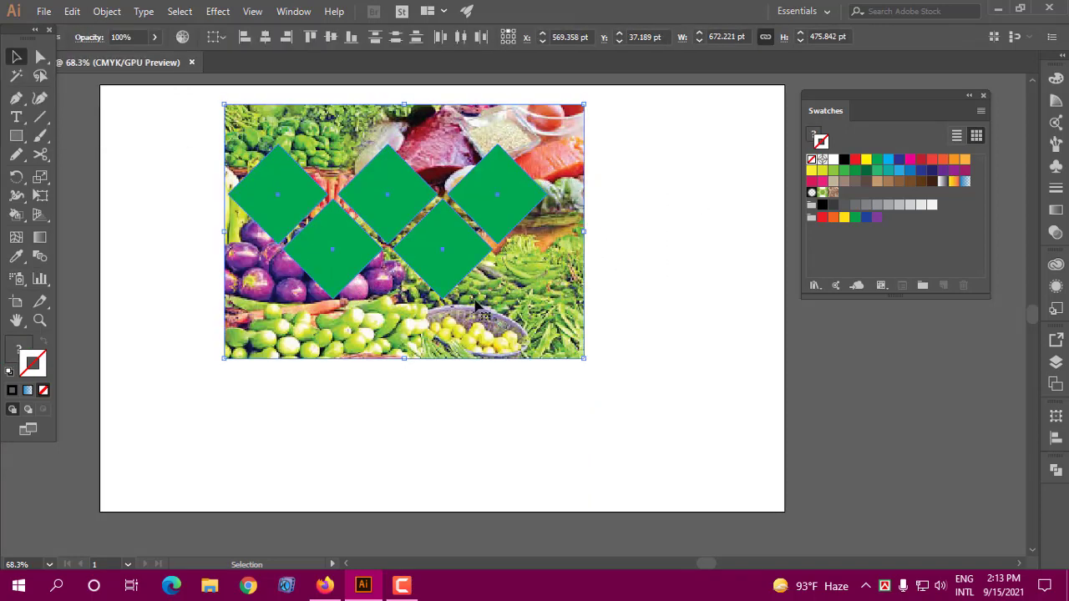
key("a")
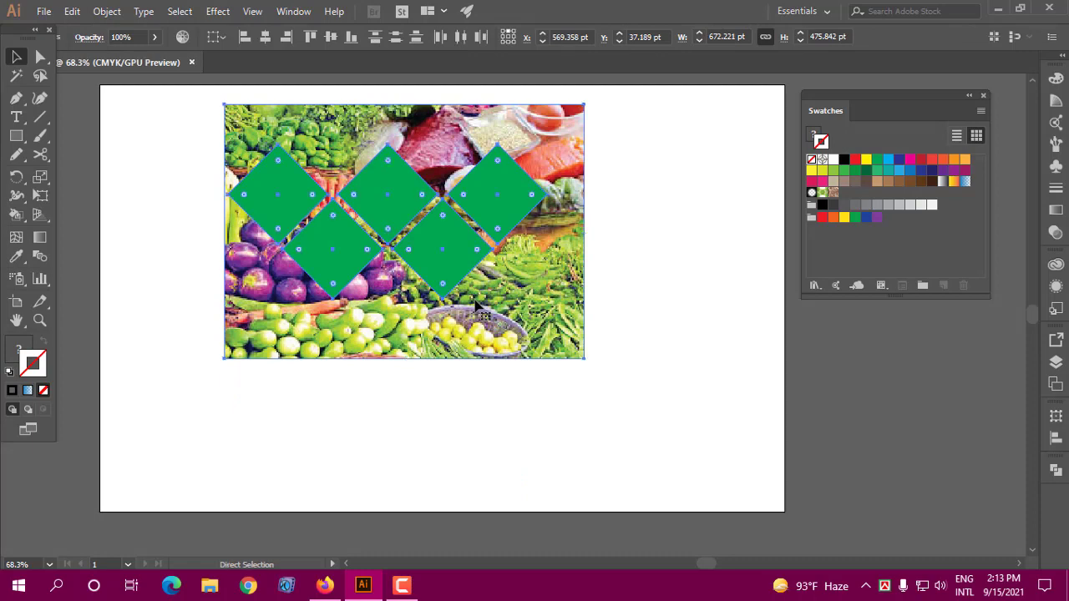
key("ctrl+7")
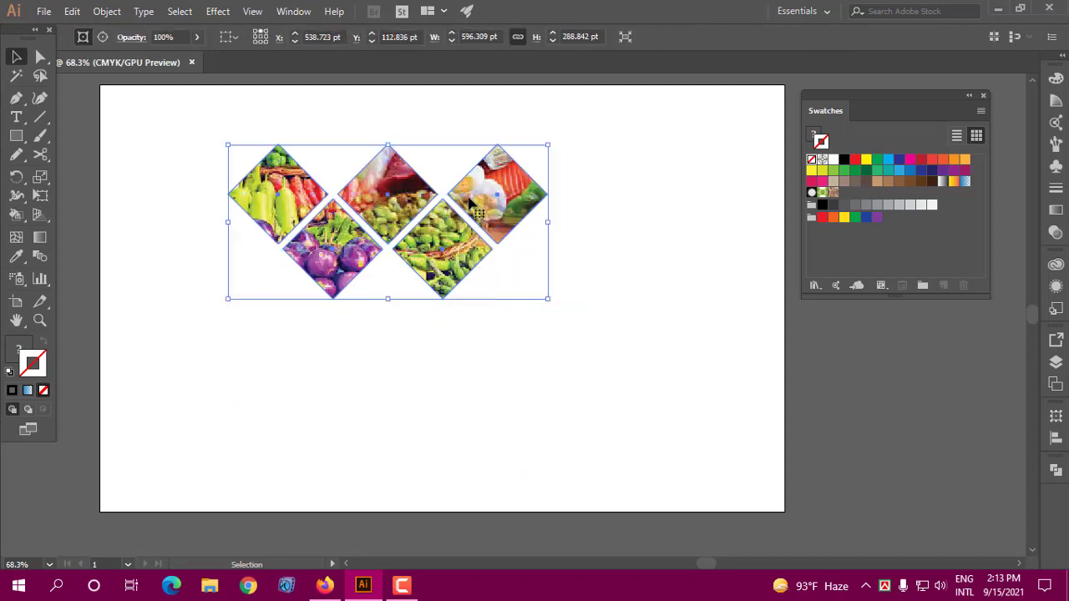
left_click_drag(476, 213, 467, 244)
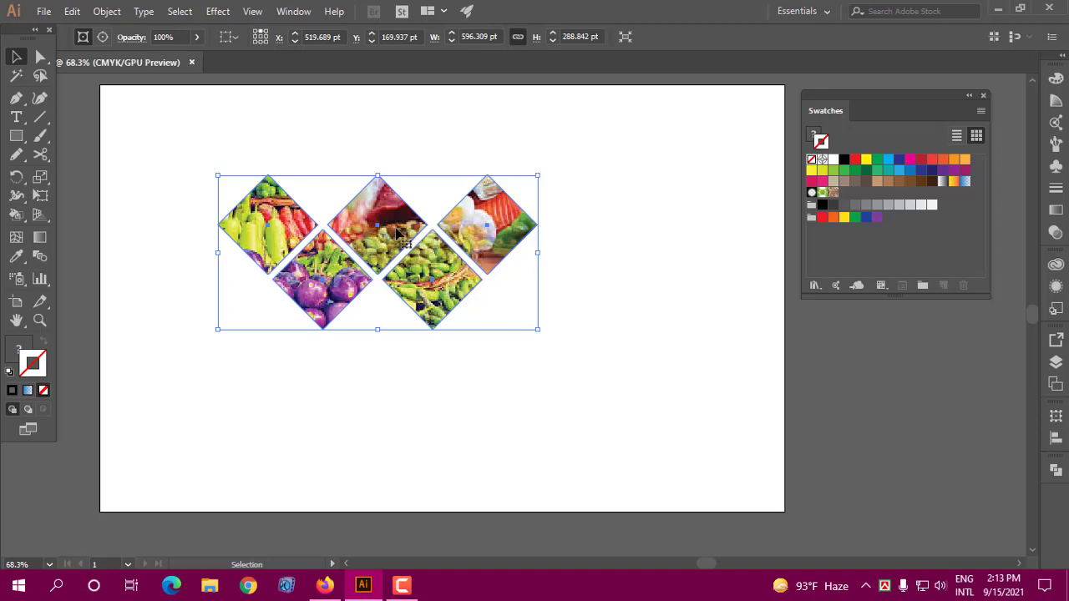
left_click_drag(396, 230, 378, 224)
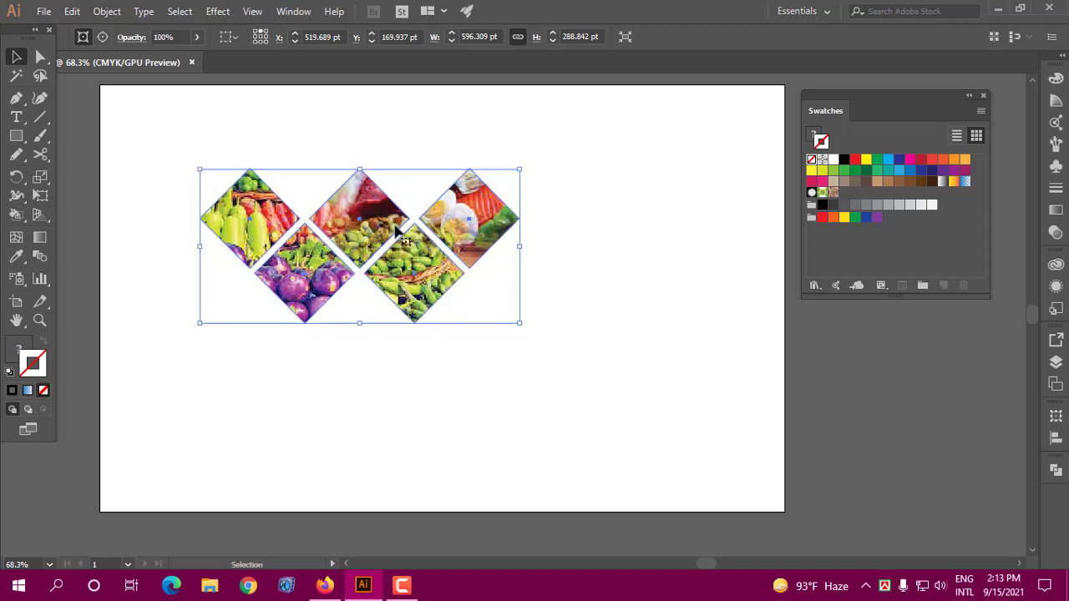
- Edit the clipping mask contents, shift the photo within the diamonds, then delete it
left_click(107, 12)
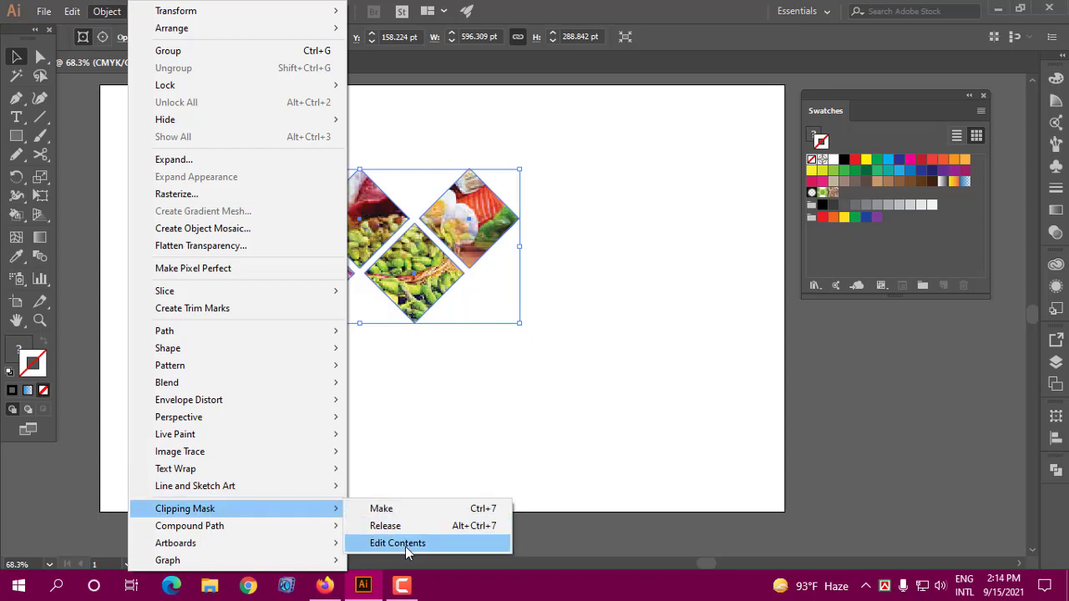
mouse_move(186, 508)
left_click(396, 542)
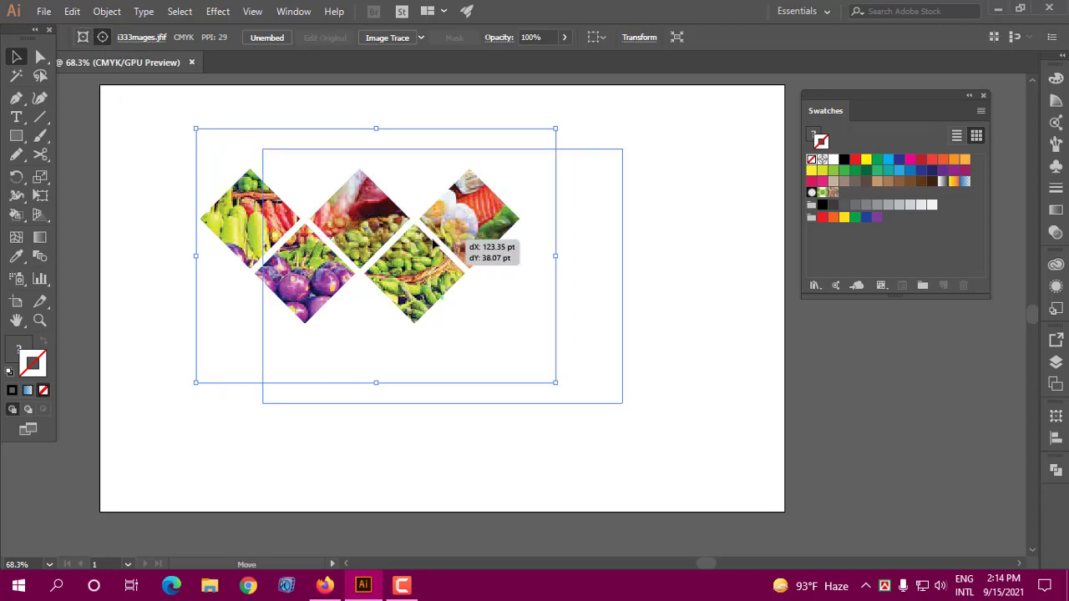
left_click_drag(380, 230, 409, 228)
mouse_move(447, 265)
left_mouse_down()
mouse_move(424, 269)
mouse_move(461, 279)
left_mouse_up()
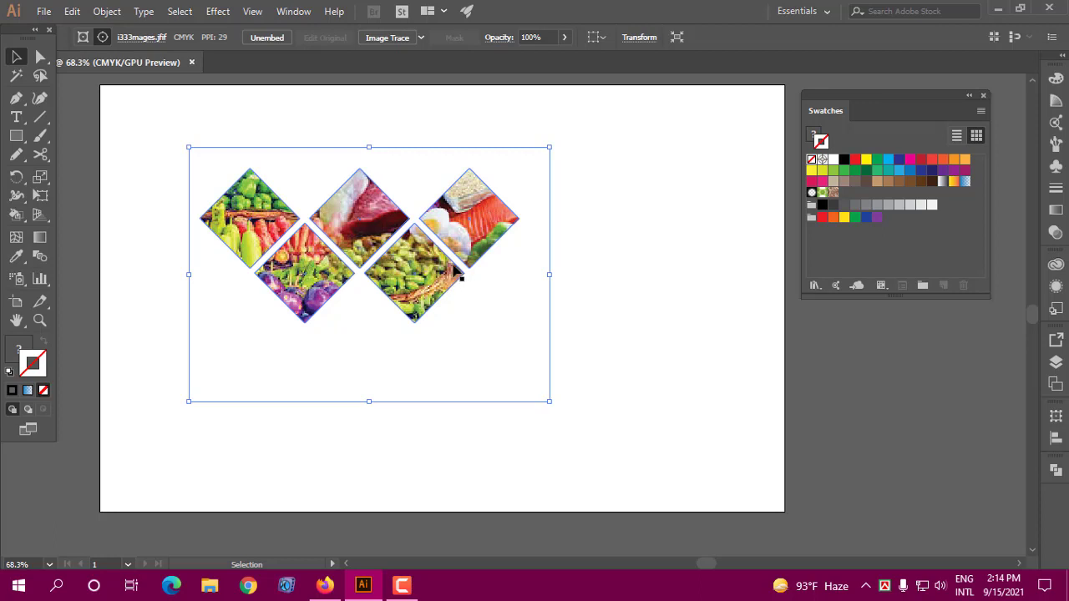
key("Delete")
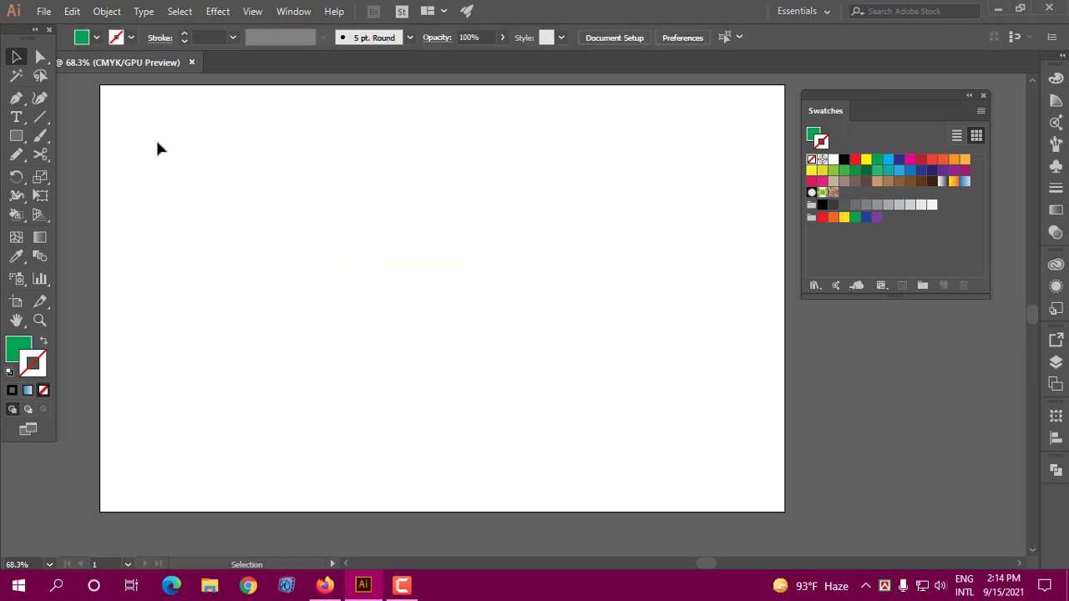
- Delete the empty diamond clip paths from the artboard
left_click_drag(208, 172, 510, 353)
key("Delete")
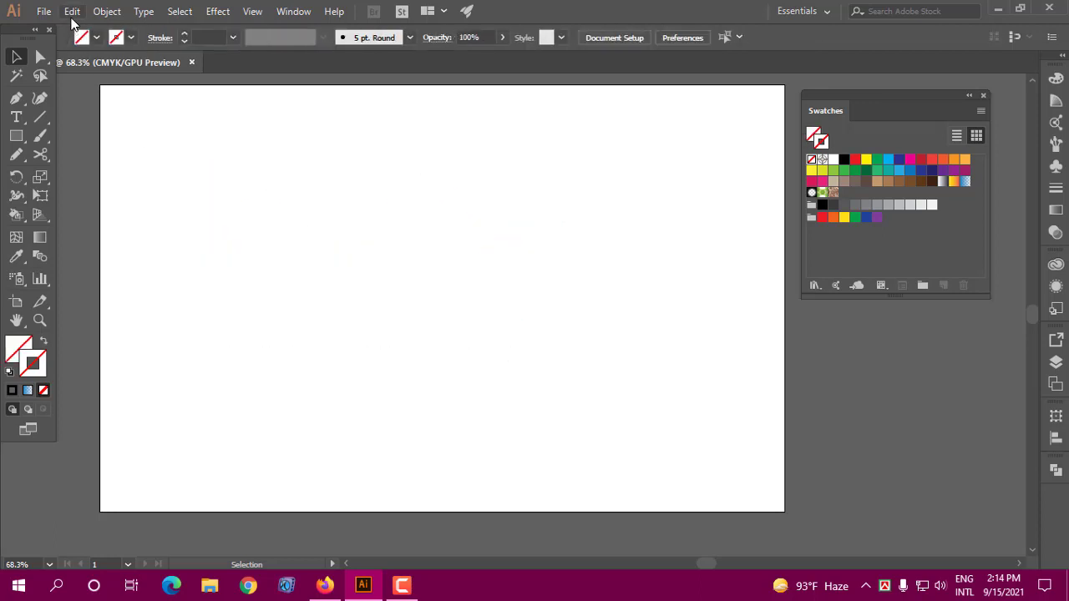
left_click(107, 11)
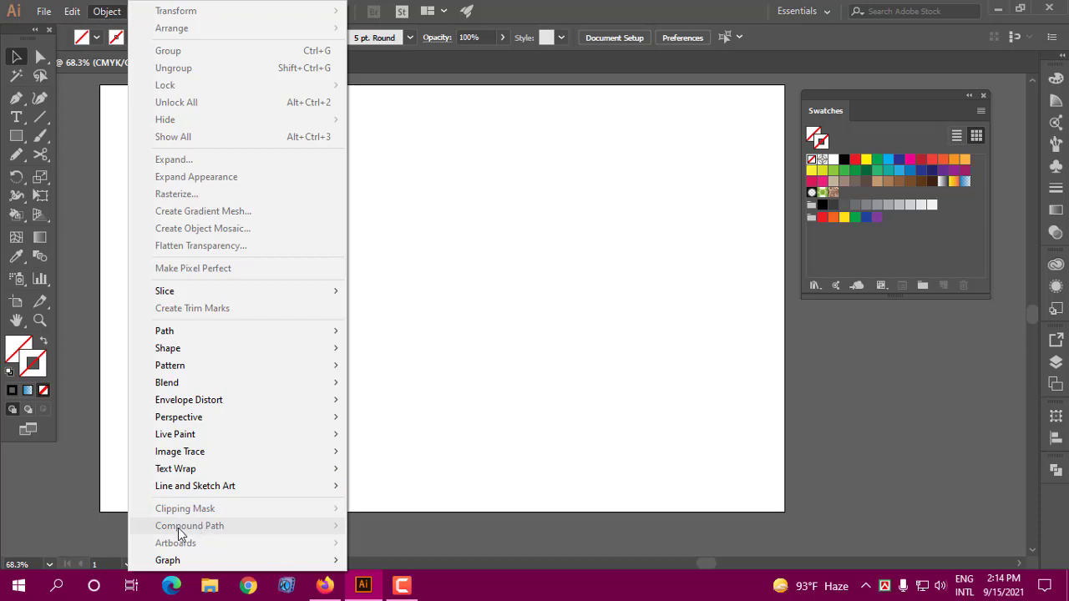
left_click(506, 295)
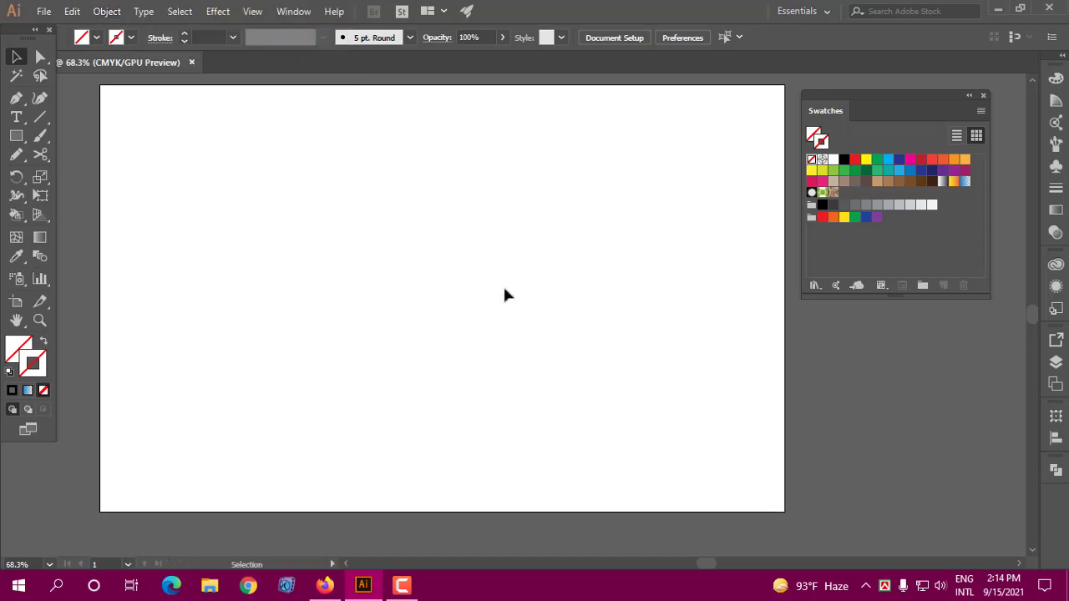
- Draw a square near the artboard centre and fill it red
left_click(16, 136)
left_click_drag(192, 173, 274, 235)
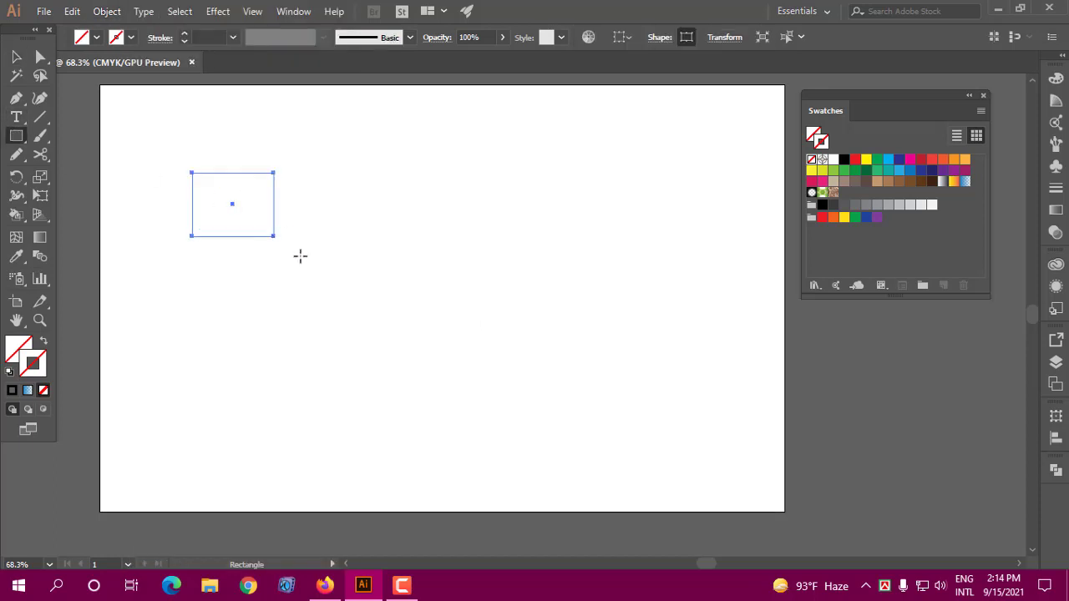
left_click(16, 55)
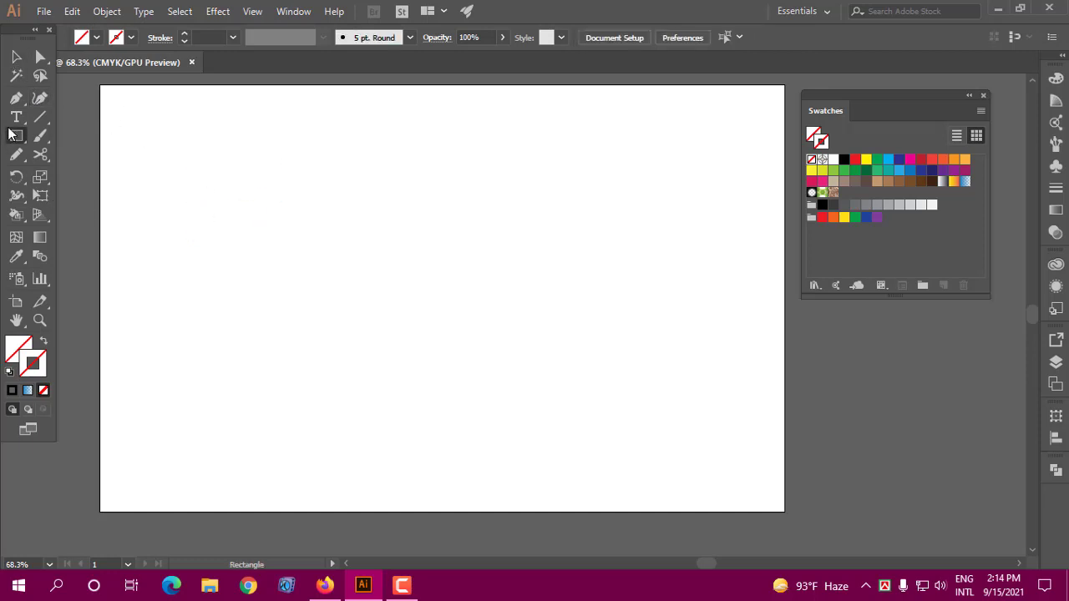
left_click_drag(16, 135, 79, 137)
left_click_drag(359, 231, 440, 312)
left_click(82, 41)
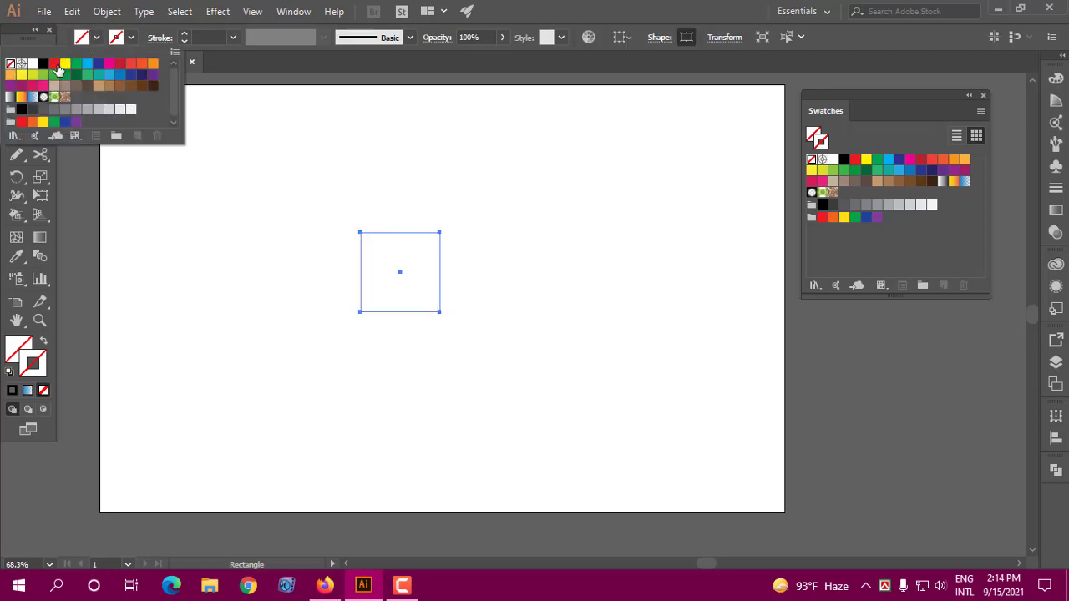
left_click(55, 63)
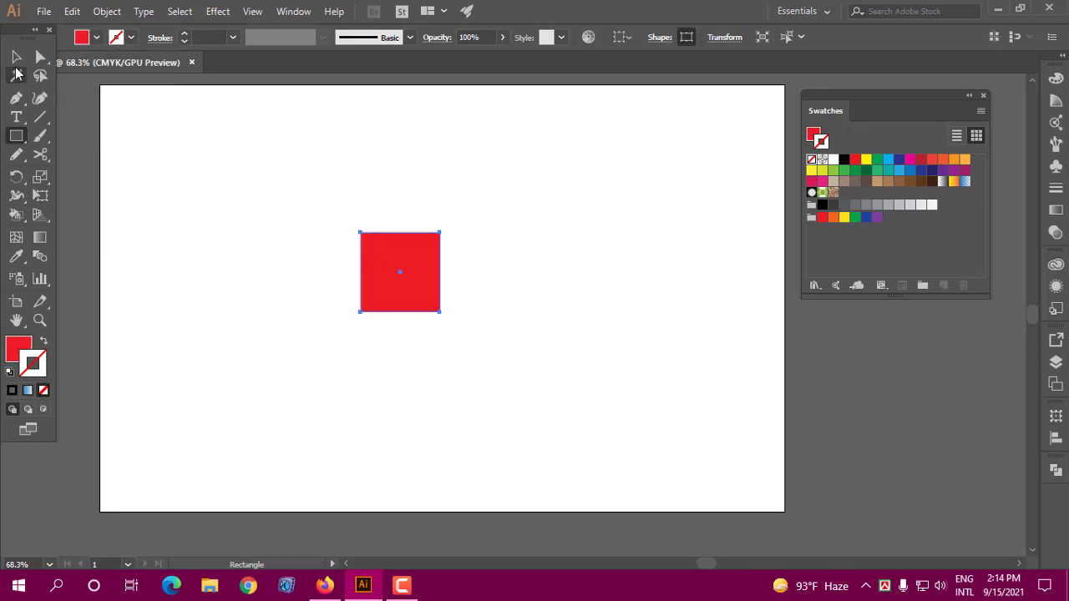
left_click(16, 56)
- Alt-drag a copy of the red square to its right, fill it green, and move both up-left
left_click_drag(420, 285, 517, 285)
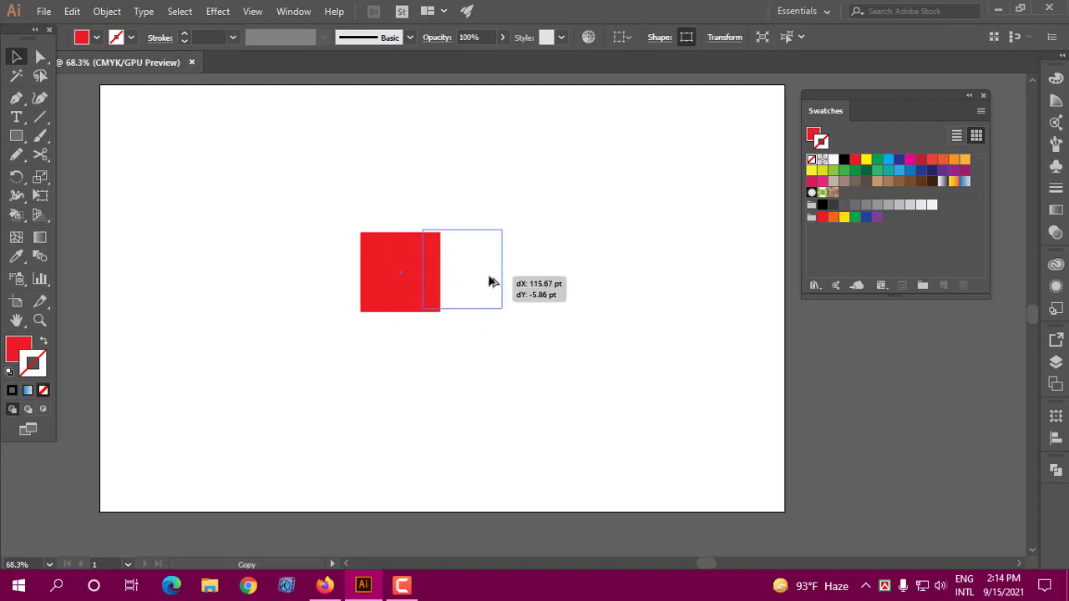
left_click(845, 170)
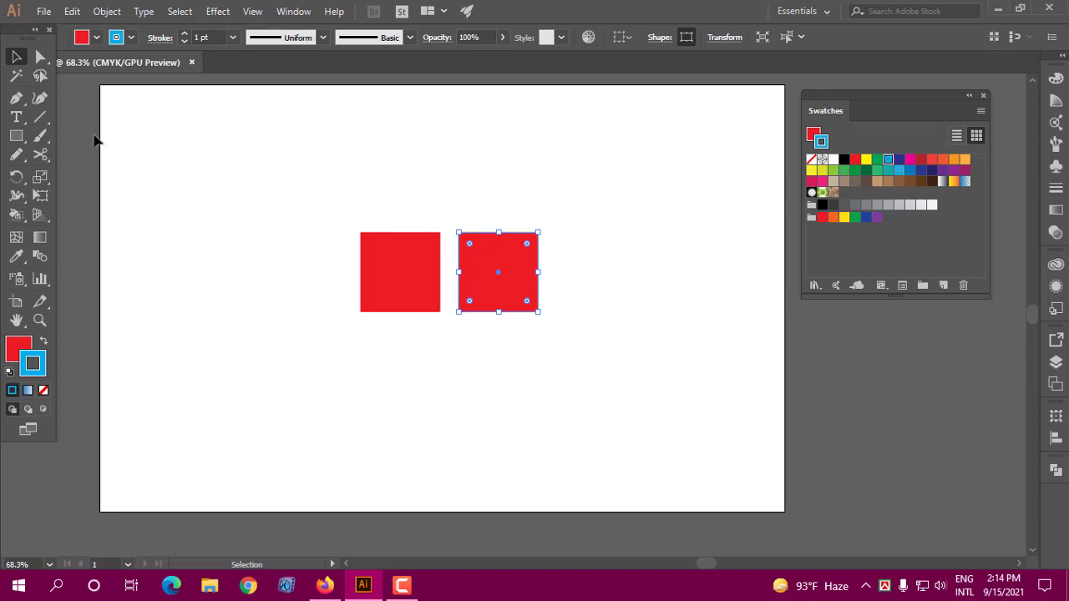
left_click(260, 175)
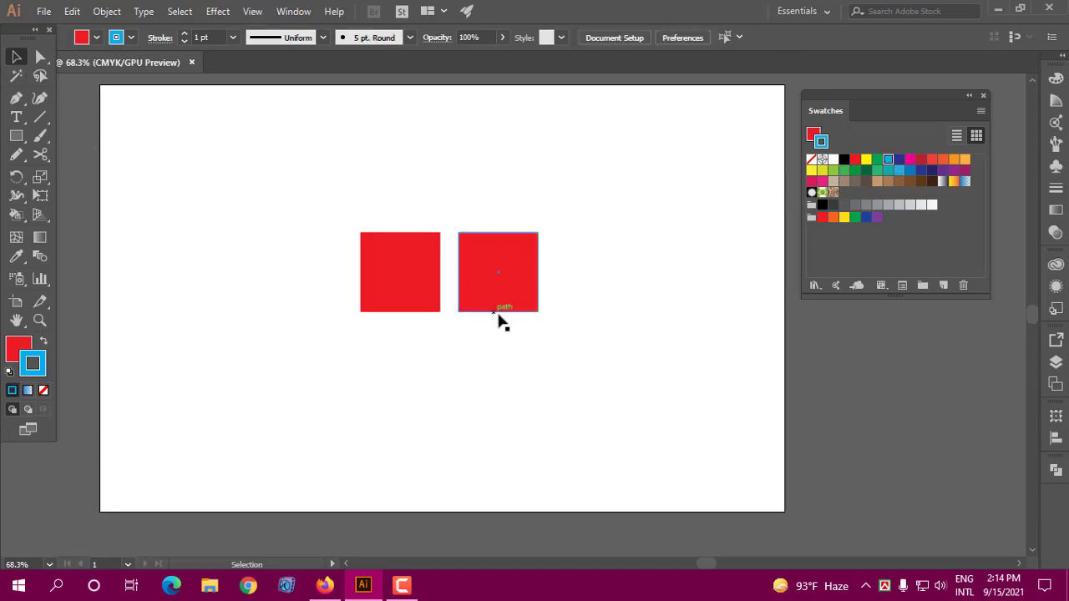
left_click(499, 306)
left_click(97, 38)
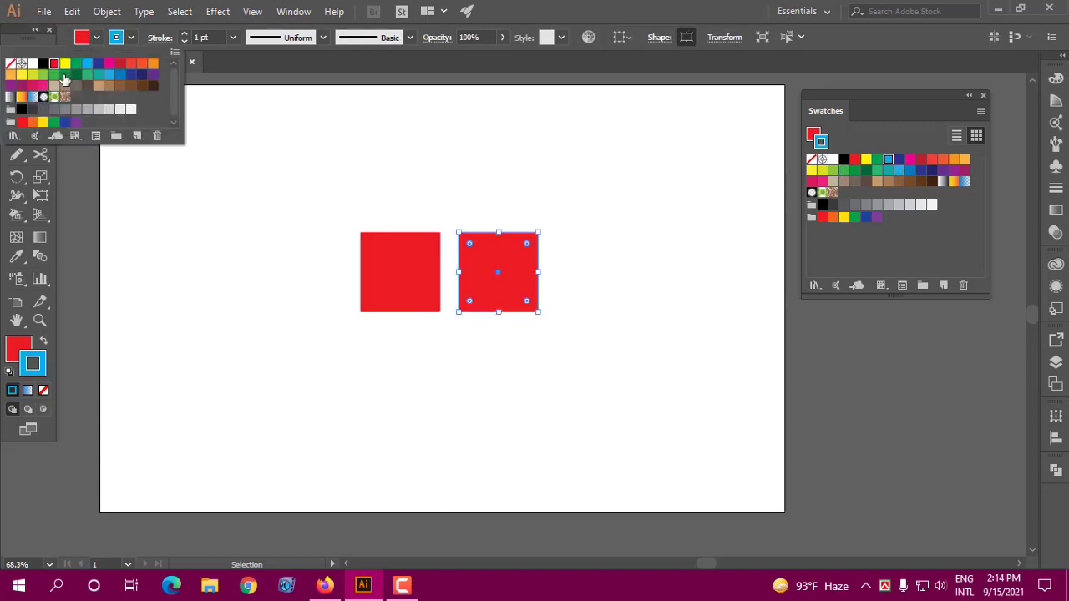
left_click(76, 64)
left_click(641, 210)
left_click(641, 211)
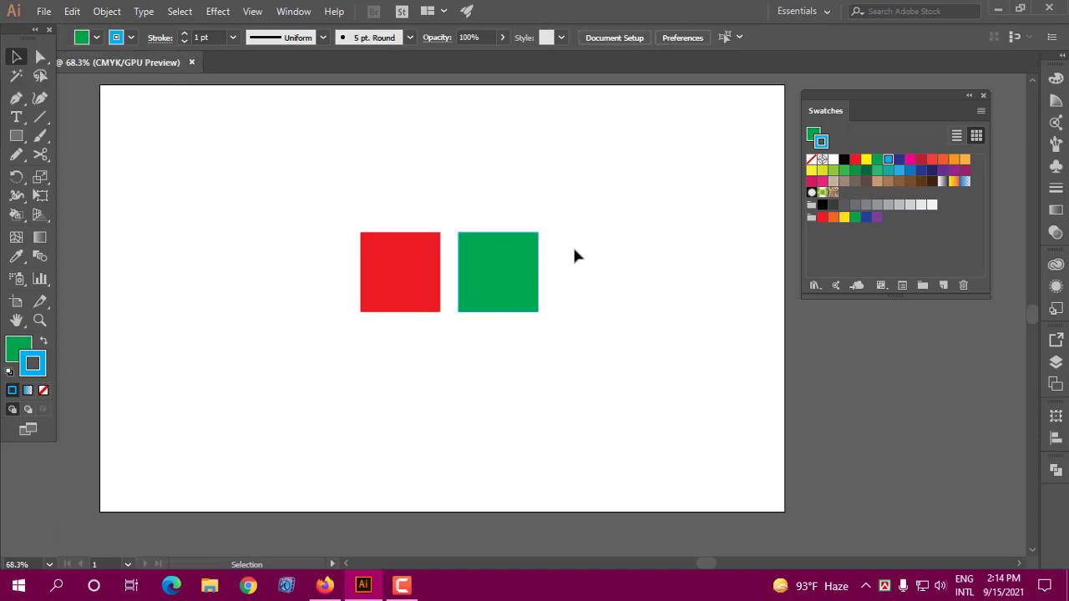
mouse_move(573, 253)
left_mouse_down()
mouse_move(412, 291)
mouse_move(340, 249)
left_mouse_up()
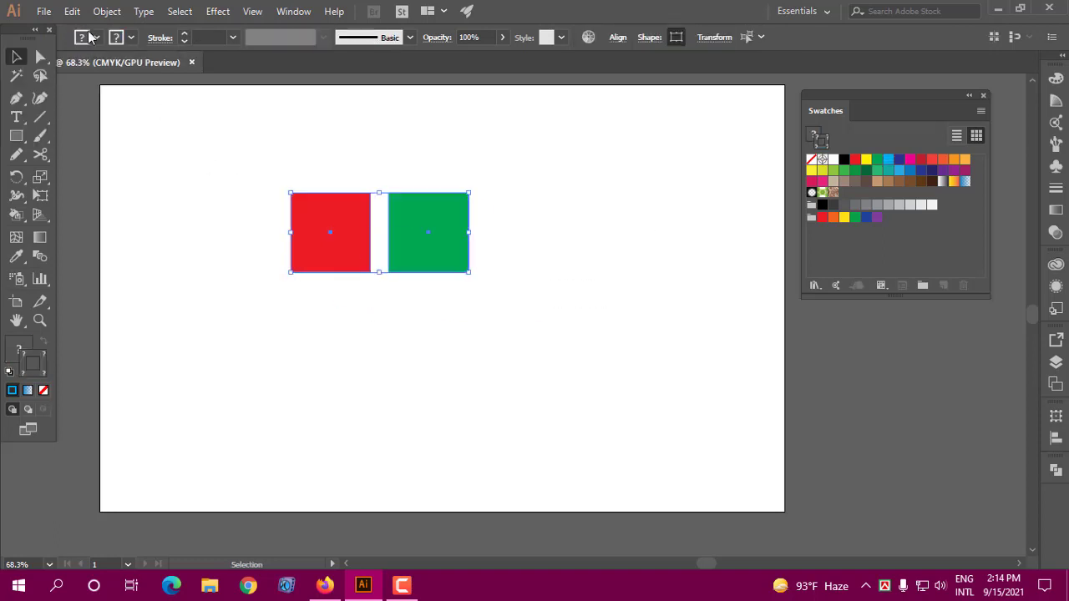
- Combine the two squares into one red compound path and move it up and left
left_click(106, 12)
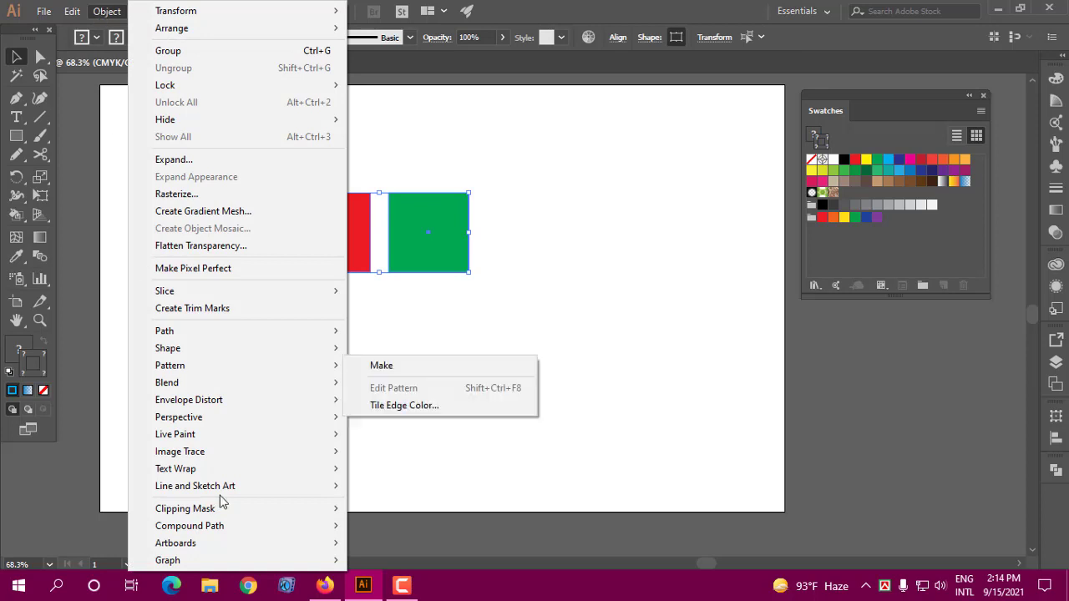
mouse_move(190, 525)
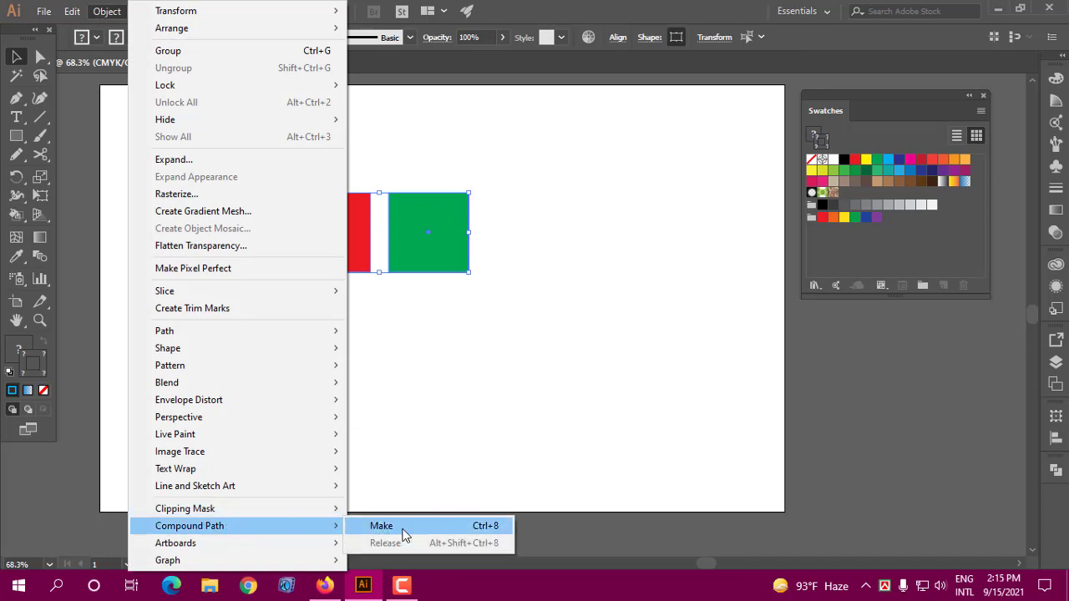
left_click(399, 532)
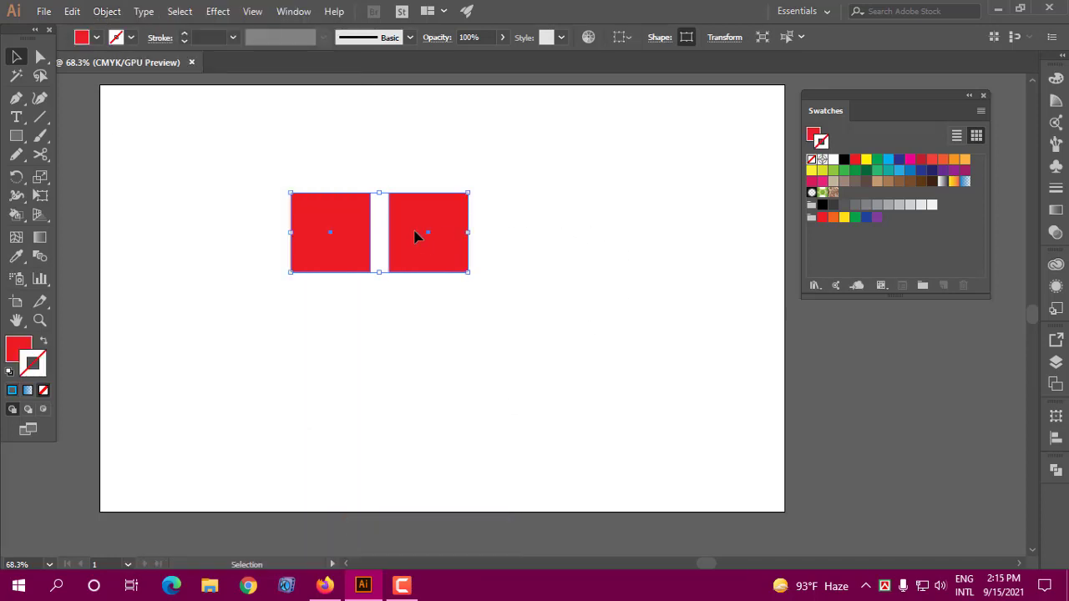
mouse_move(417, 236)
left_mouse_down()
mouse_move(361, 197)
mouse_move(357, 246)
mouse_move(351, 201)
mouse_move(420, 245)
left_mouse_up()
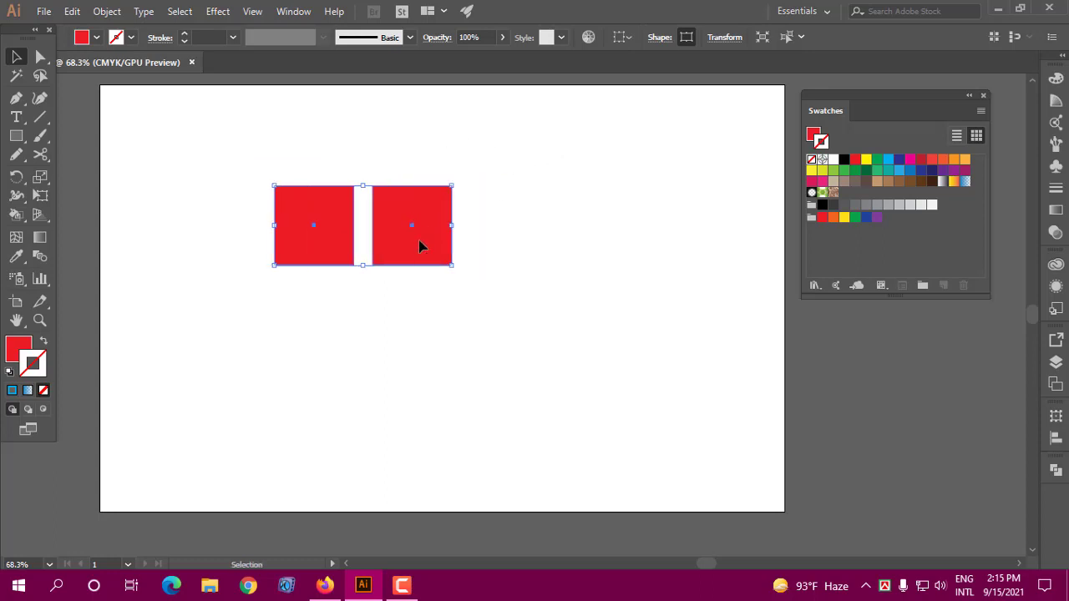
left_click_drag(242, 206, 451, 267)
left_click_drag(398, 242, 361, 233)
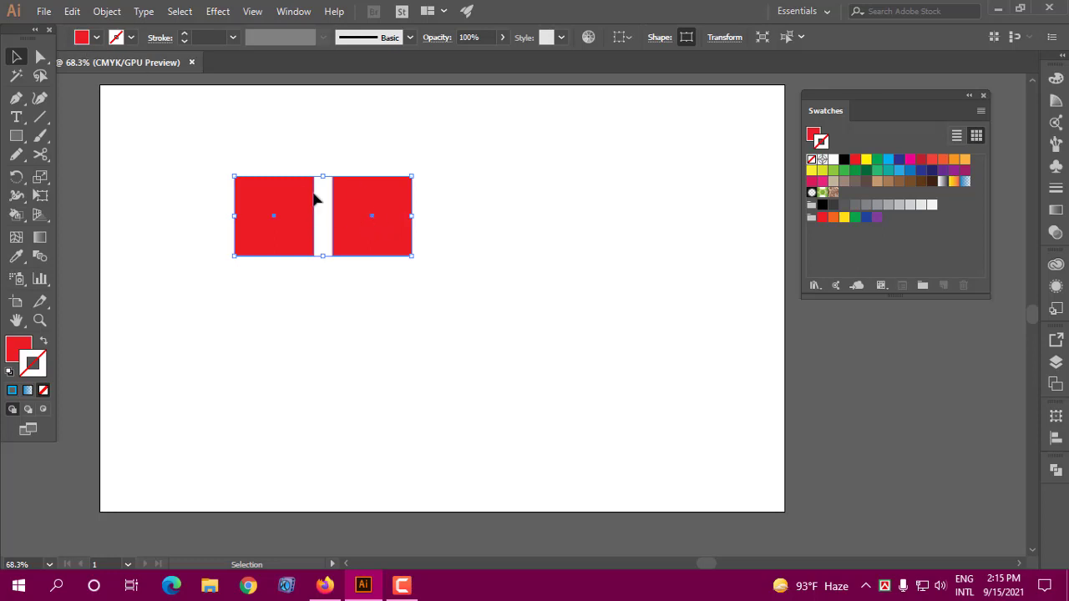
- Release the compound path into two squares and move the right square closer to the left one
left_click(107, 12)
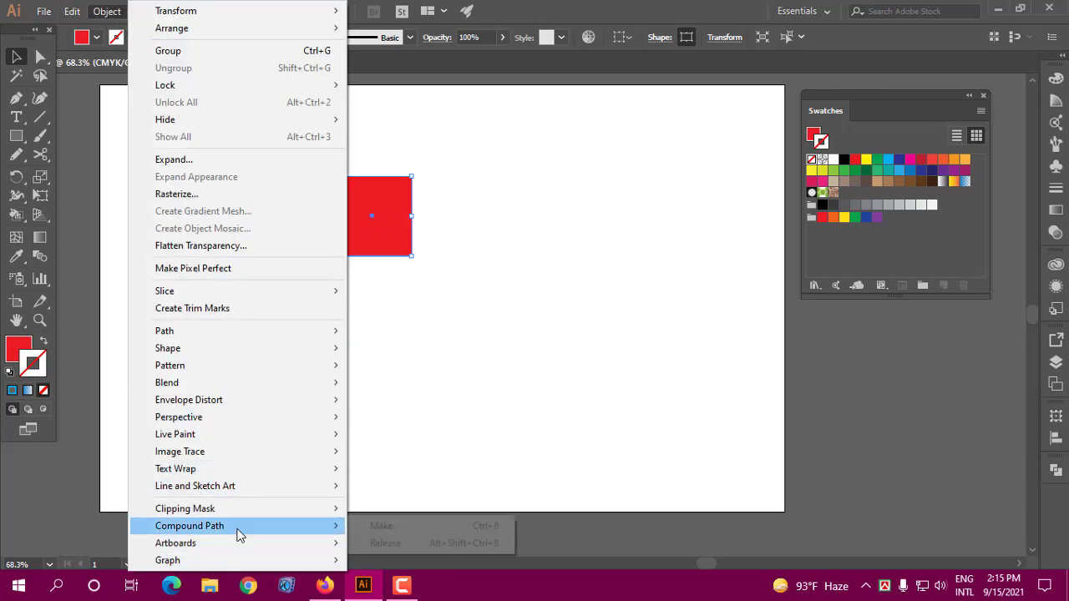
mouse_move(189, 525)
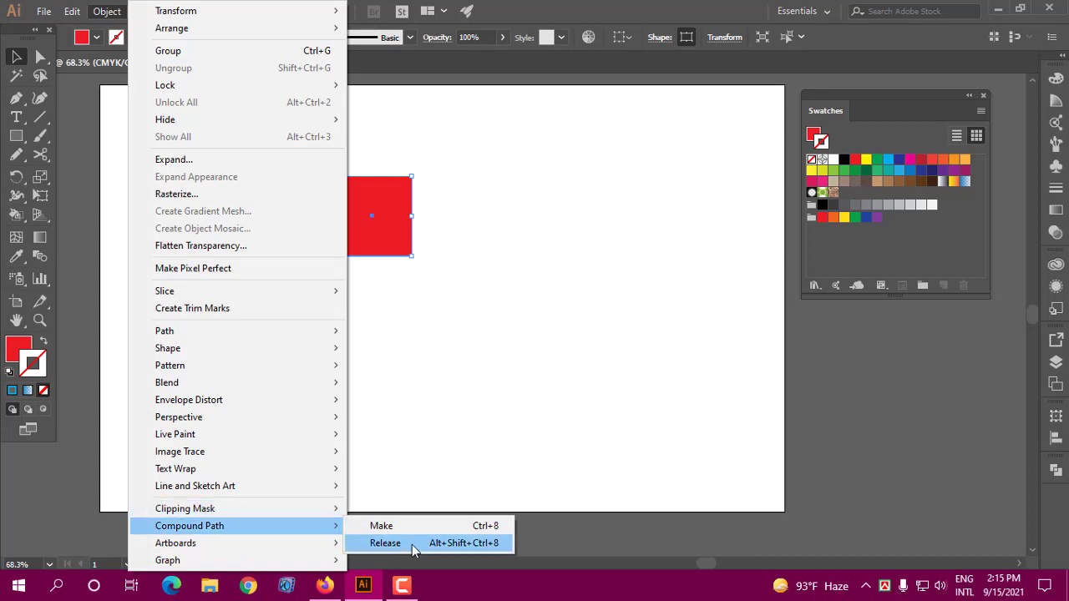
left_click(413, 544)
left_click(434, 289)
left_click(361, 214)
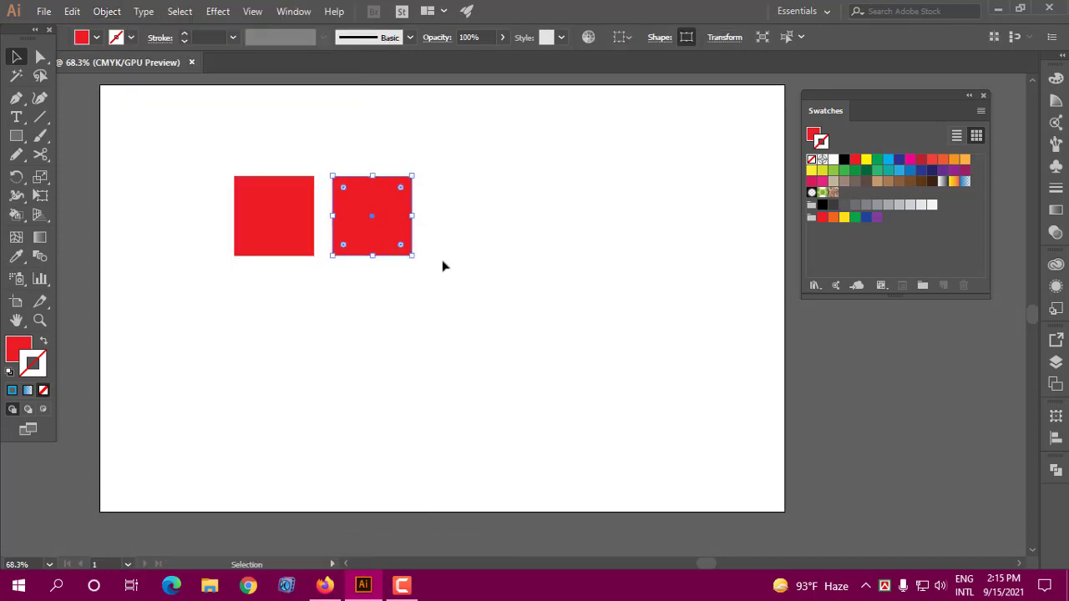
left_click_drag(477, 317, 373, 223)
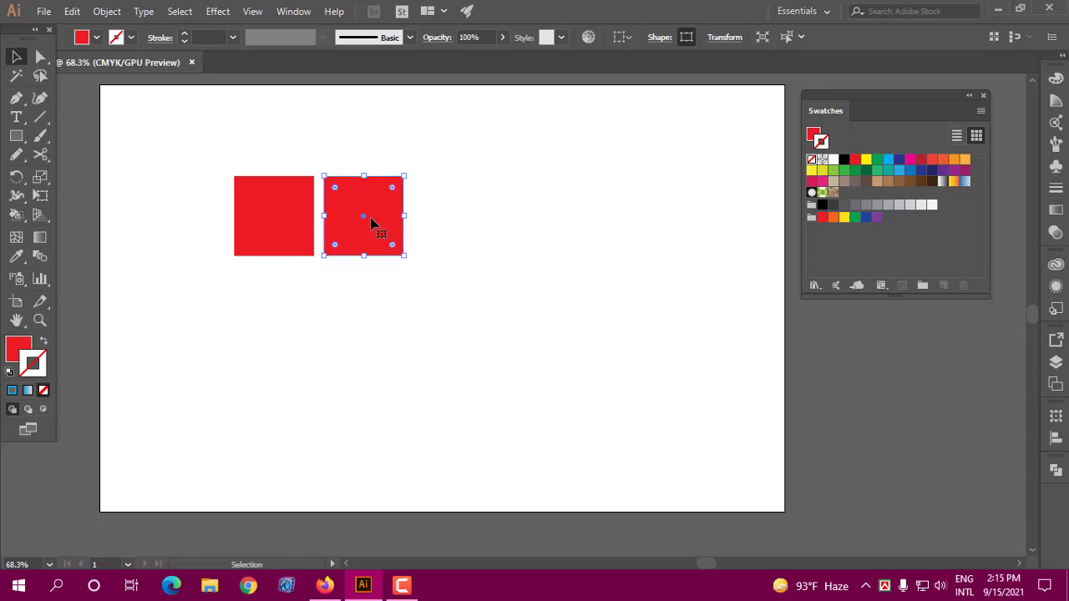
- Move both red squares down slightly, then select just the left square
left_click(282, 202)
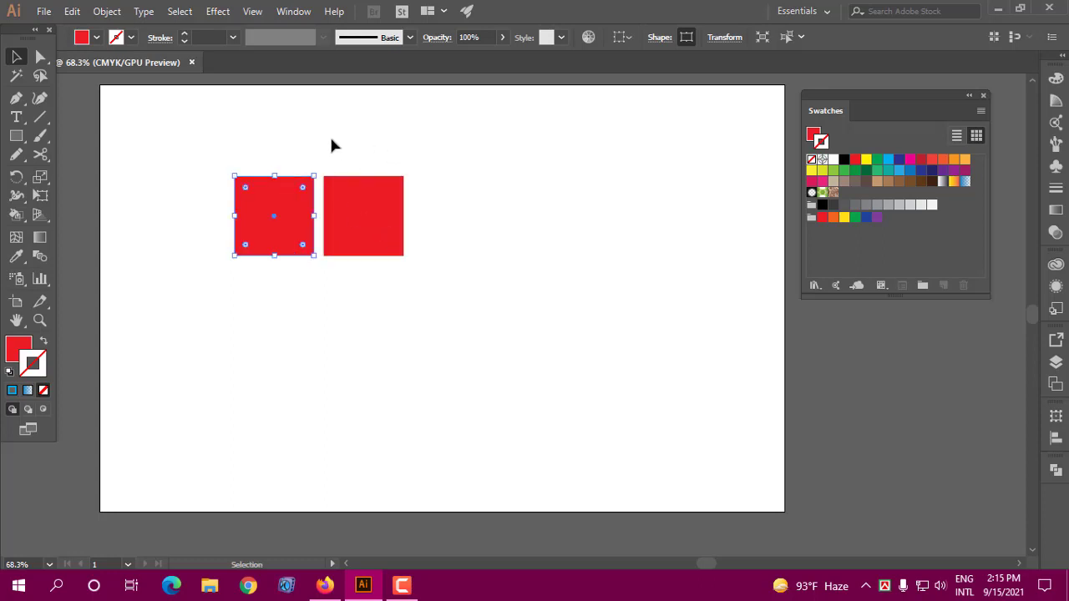
left_click(376, 232, "shift")
left_click_drag(351, 220, 349, 242)
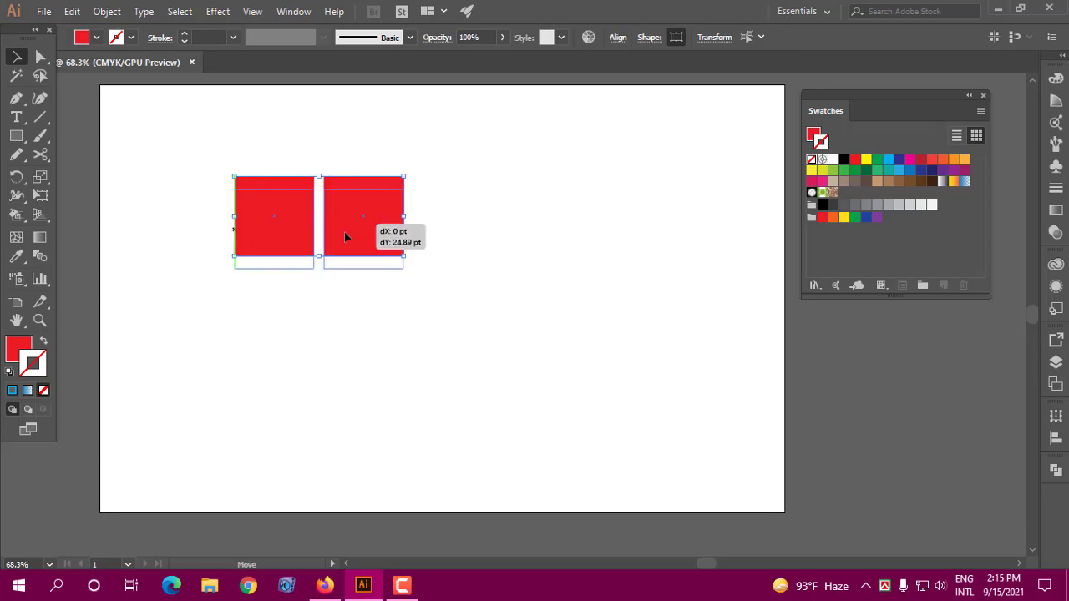
left_click(463, 244)
left_click(309, 247)
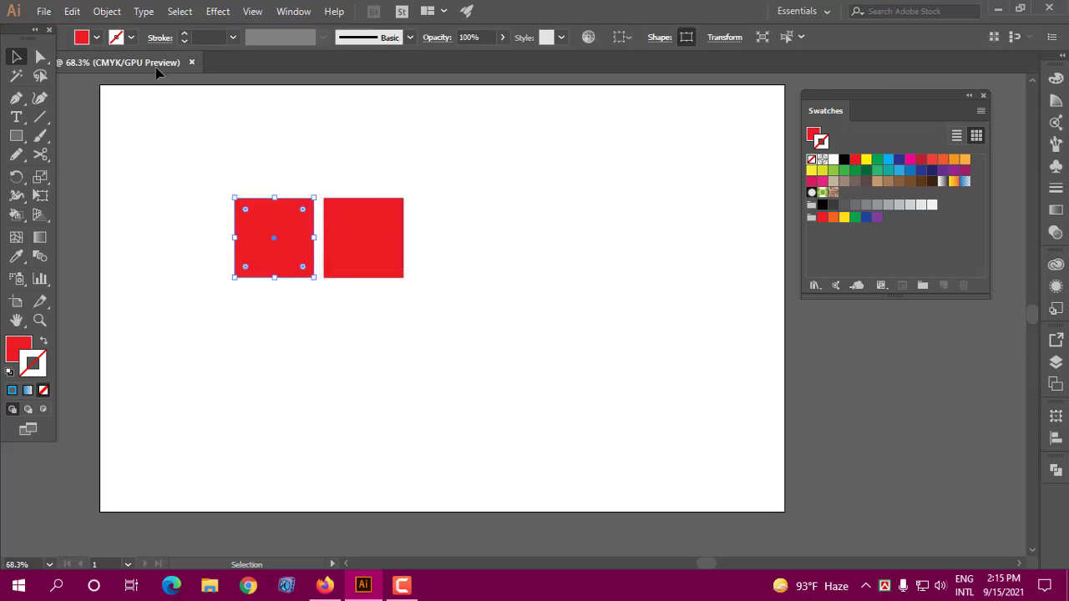
left_click(107, 12)
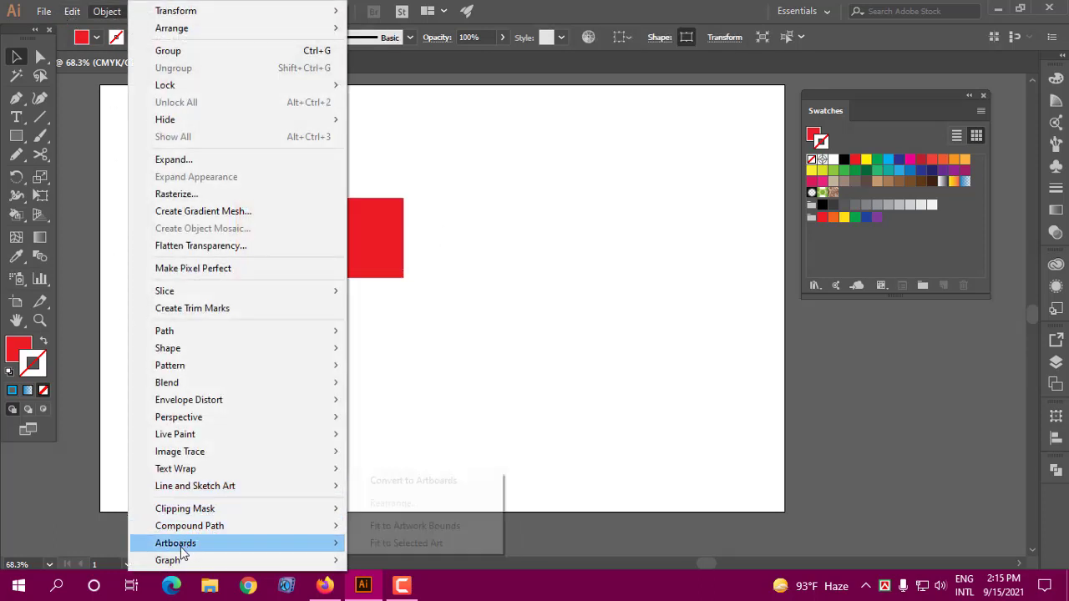
mouse_move(175, 543)
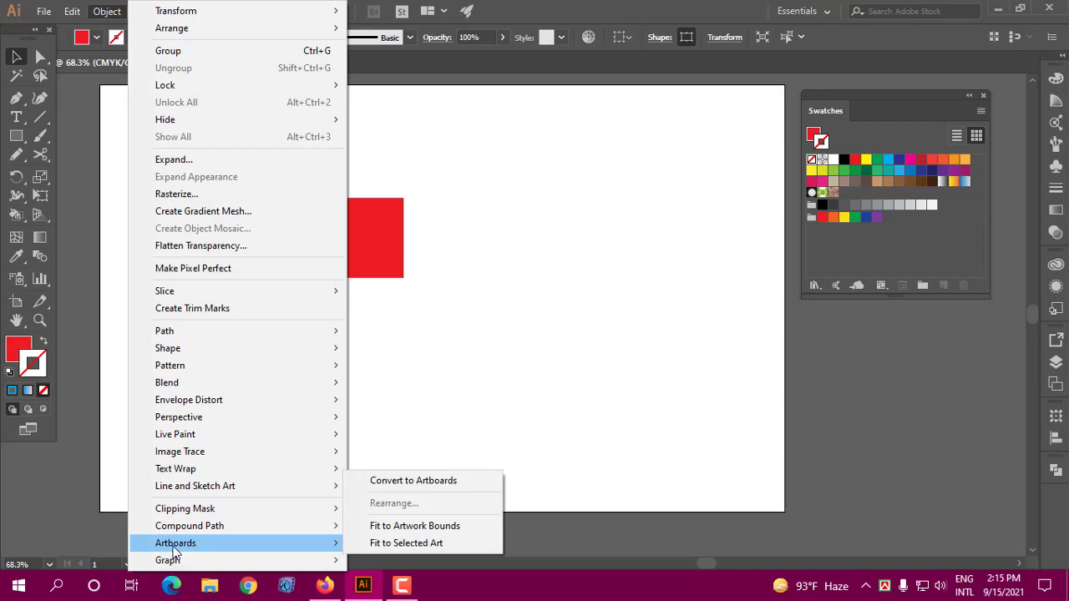
- Delete both red squares and zoom out to show the whole artboard
left_click(557, 367)
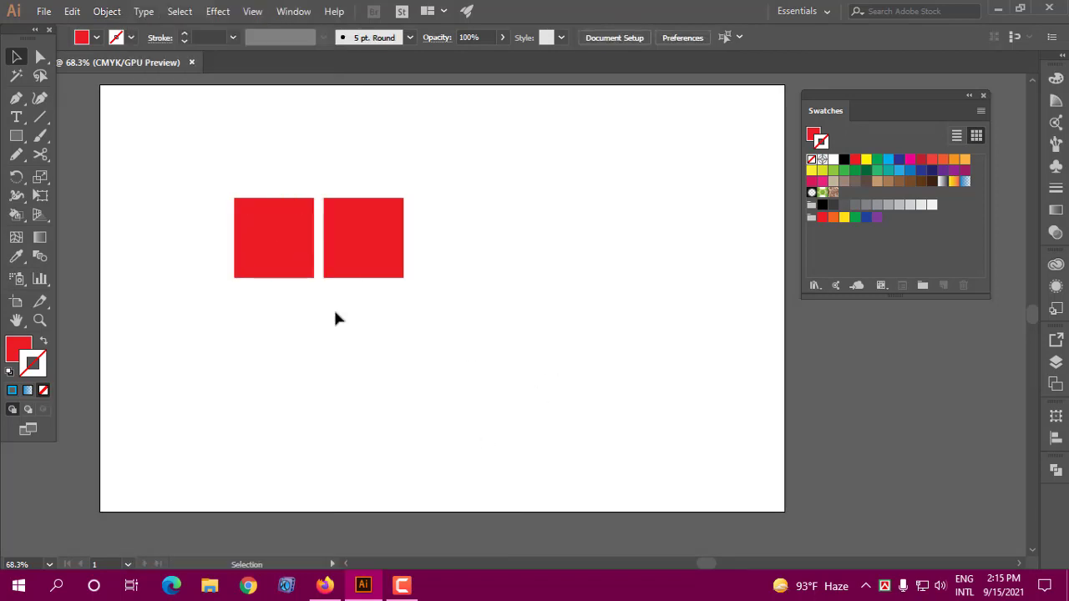
mouse_move(192, 175)
left_mouse_down()
mouse_move(455, 316)
mouse_move(370, 310)
left_mouse_up()
key("Delete")
left_click(39, 320)
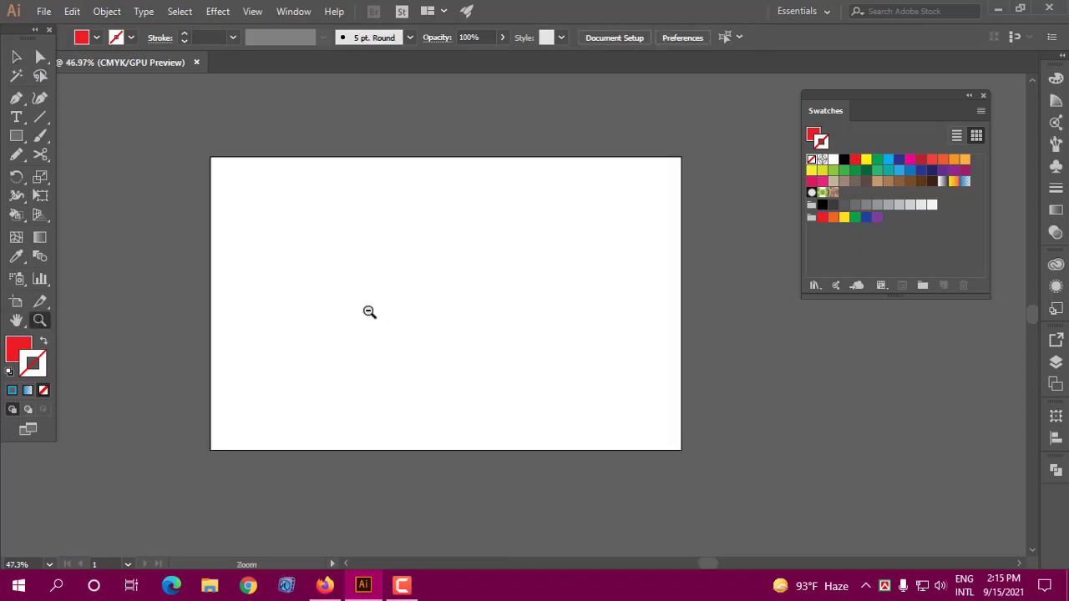
left_click(107, 14)
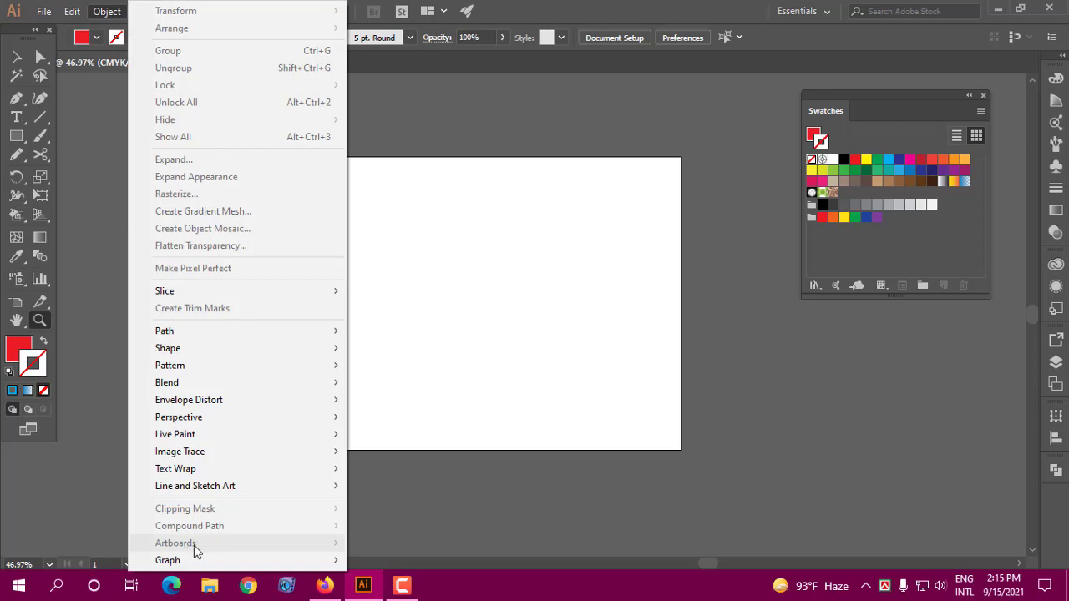
left_click(476, 312)
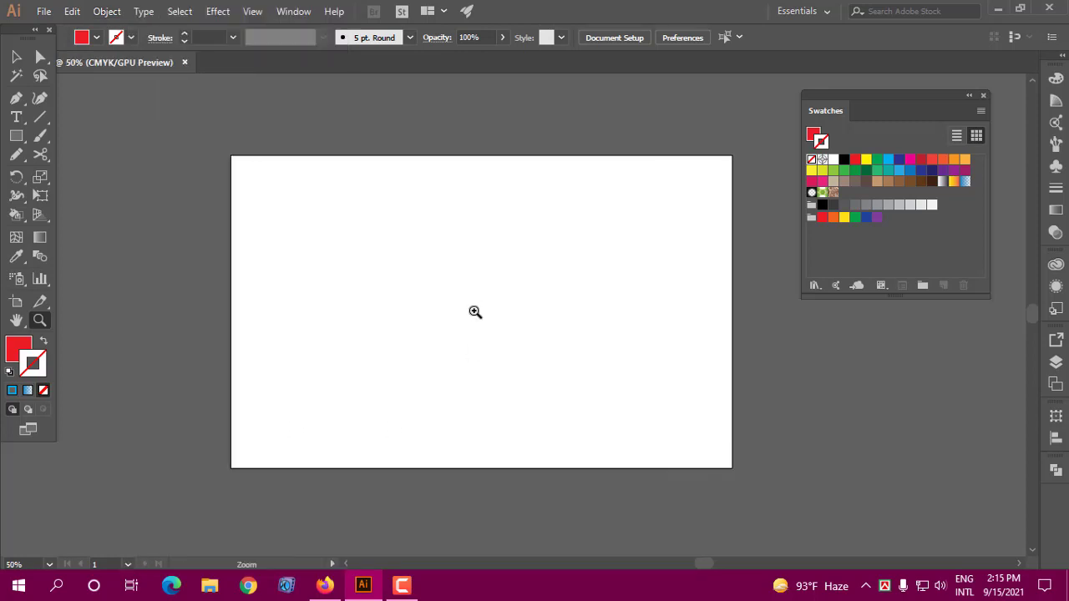
- Draw a red rectangle on the artboard
left_click(22, 135)
left_click_drag(306, 221, 551, 366)
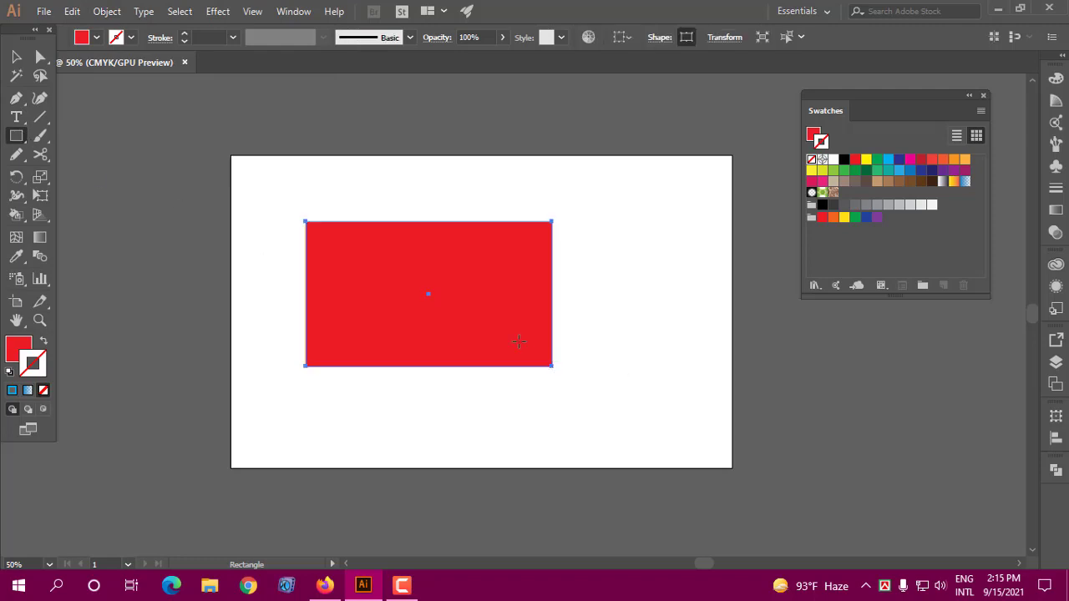
key("v")
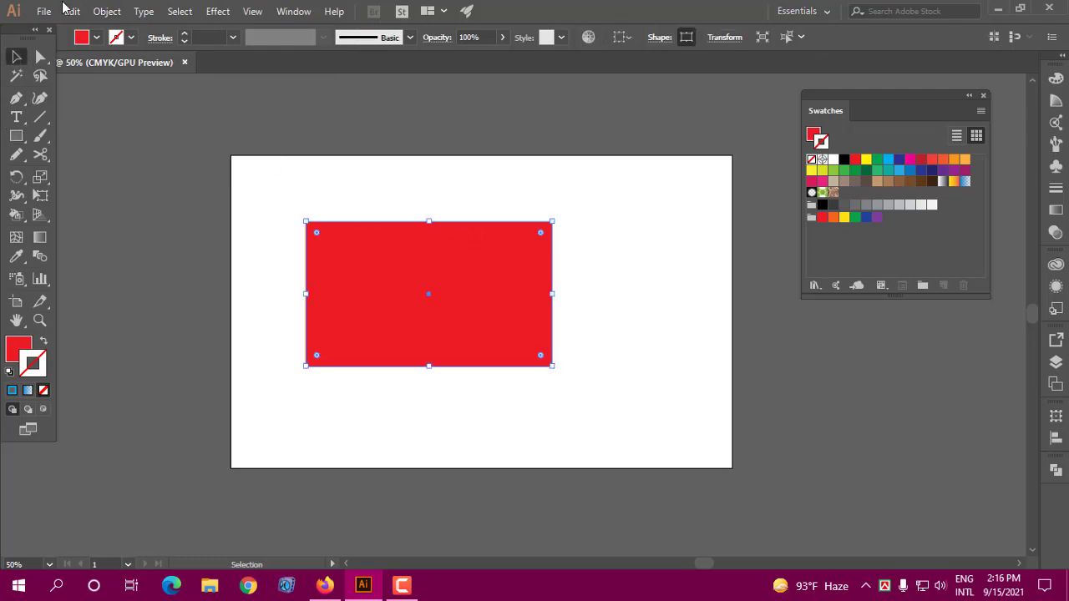
left_click(106, 10)
mouse_move(175, 543)
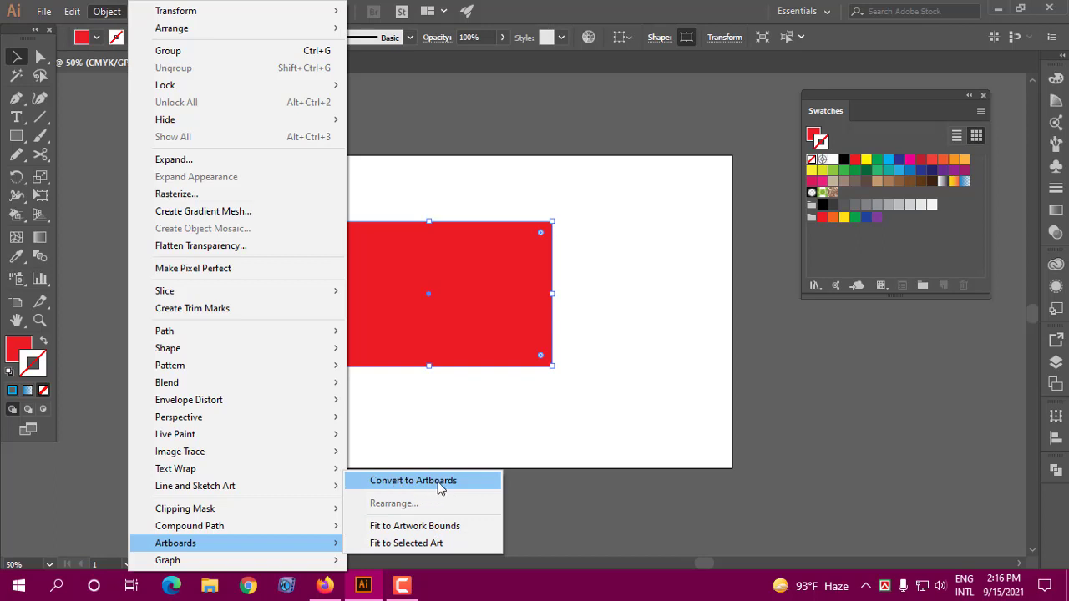
left_click(524, 422)
- Shift and enlarge the red rectangle, then convert it to an artboard
left_click_drag(466, 267, 524, 271)
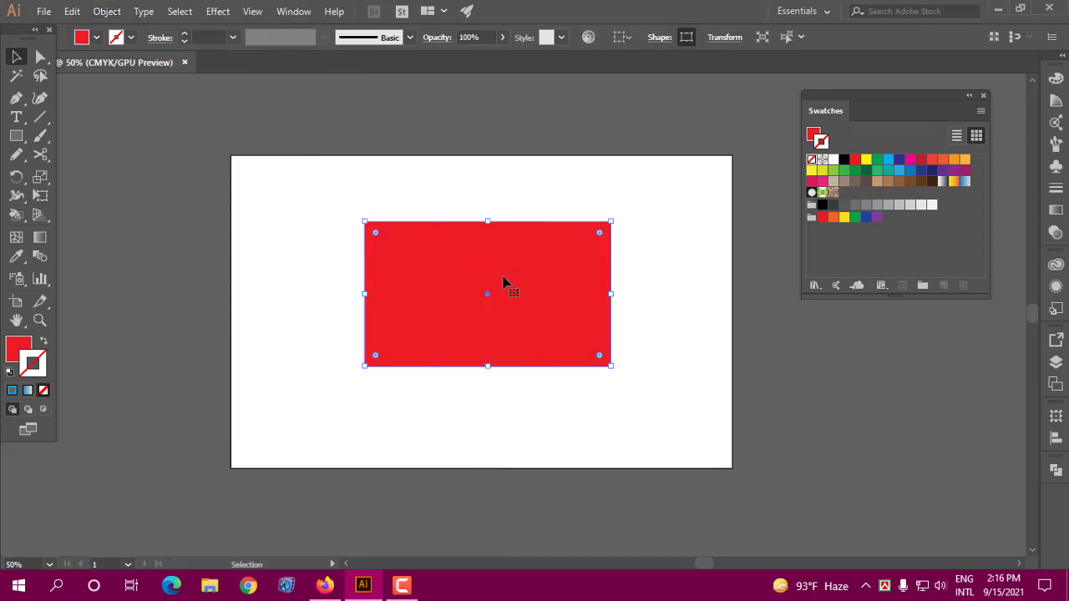
left_click(611, 366)
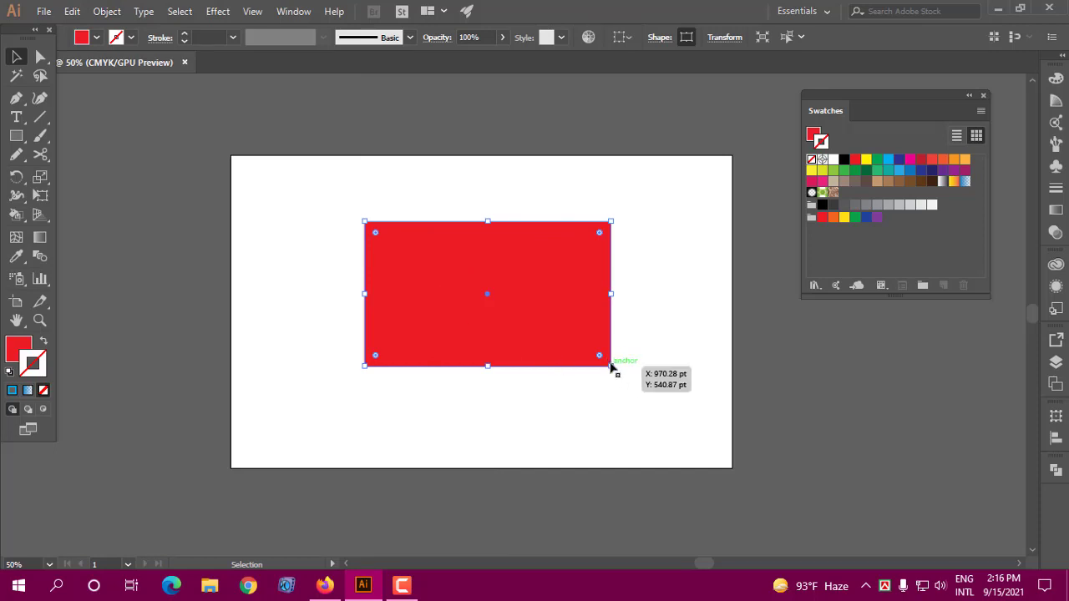
left_click_drag(610, 368, 632, 377)
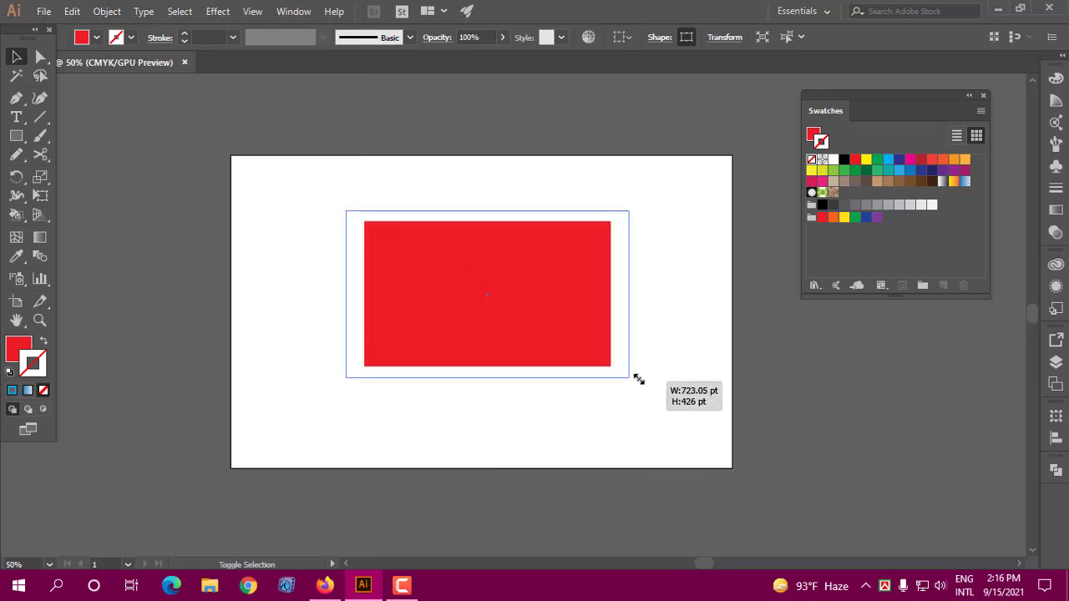
mouse_move(535, 321)
left_mouse_down()
mouse_move(511, 331)
mouse_move(534, 322)
left_mouse_up()
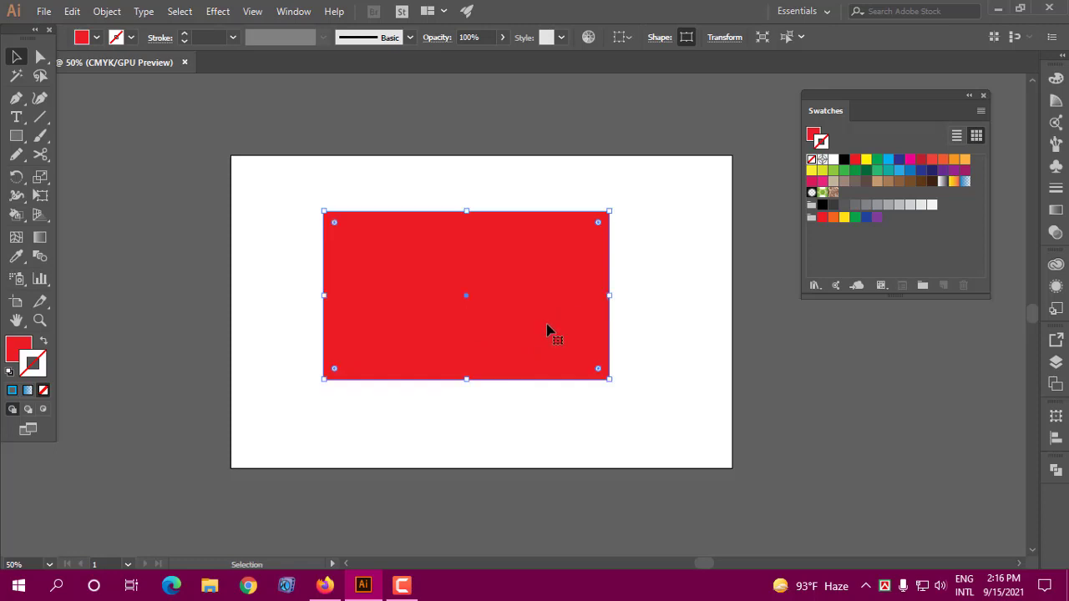
left_click(107, 11)
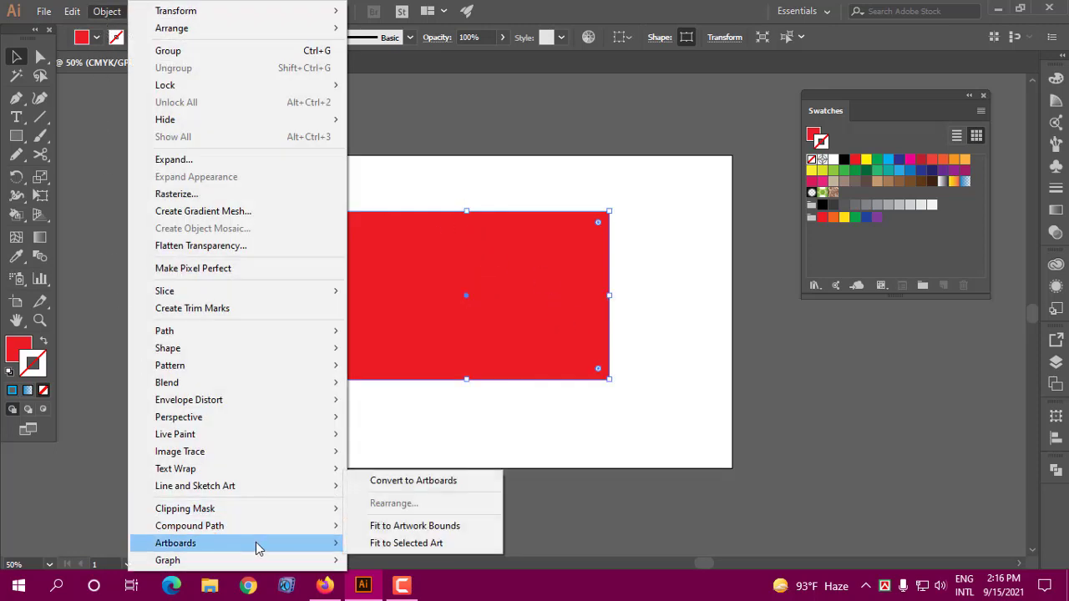
left_click(424, 483)
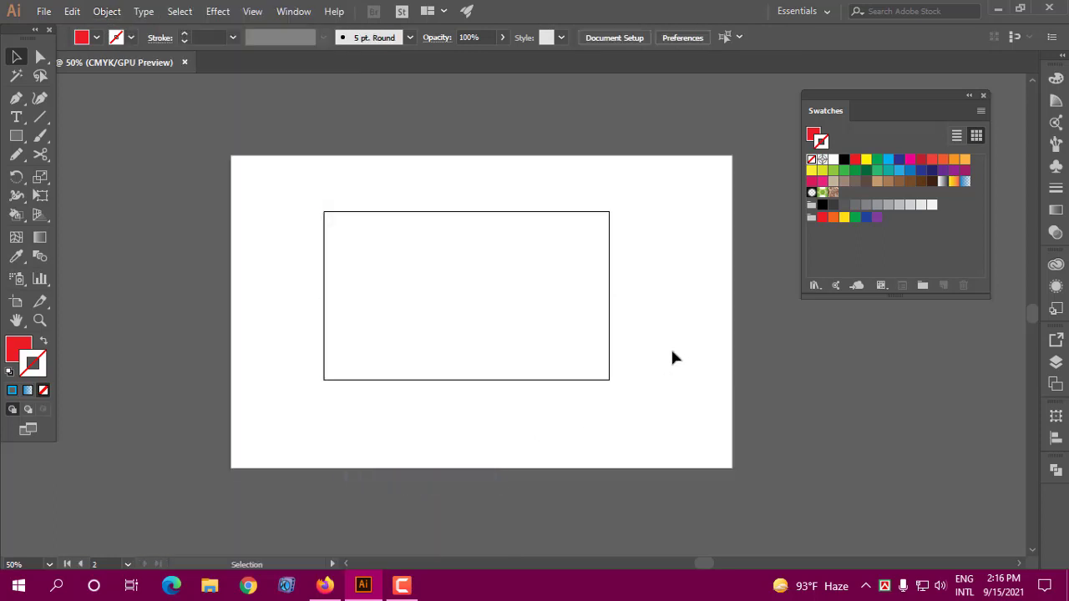
- Make the original artboard active and move Artboard 1 down and to the right
left_click(385, 231)
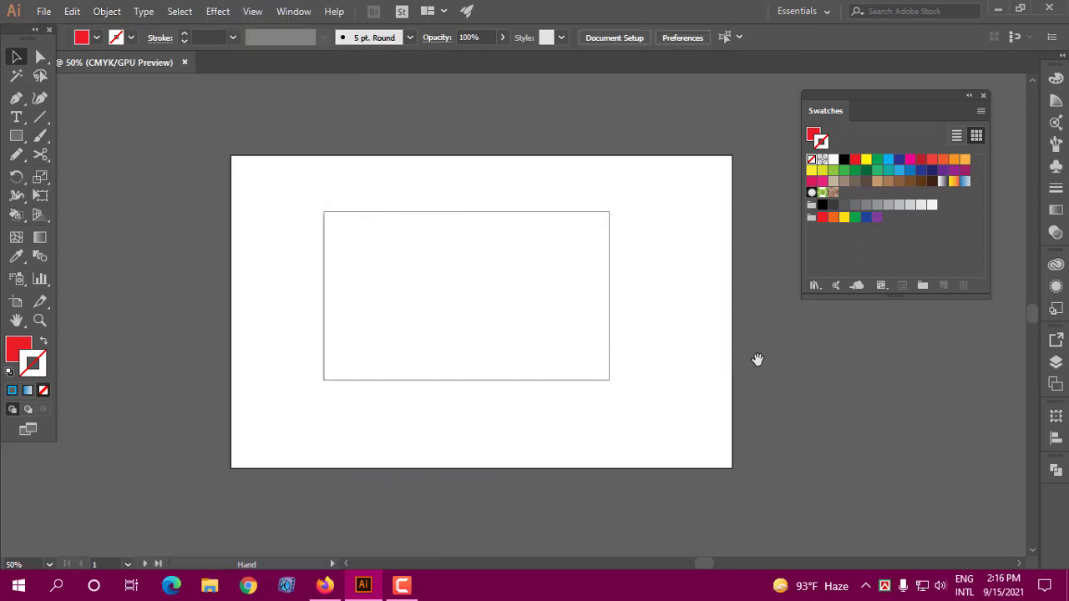
left_click_drag(756, 360, 635, 314)
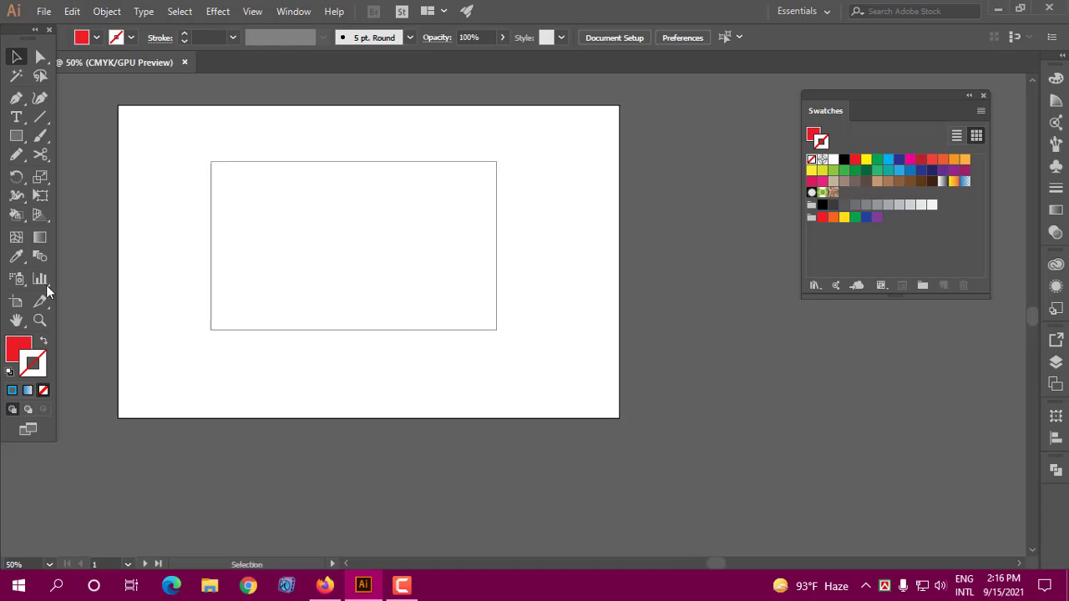
left_click(16, 302)
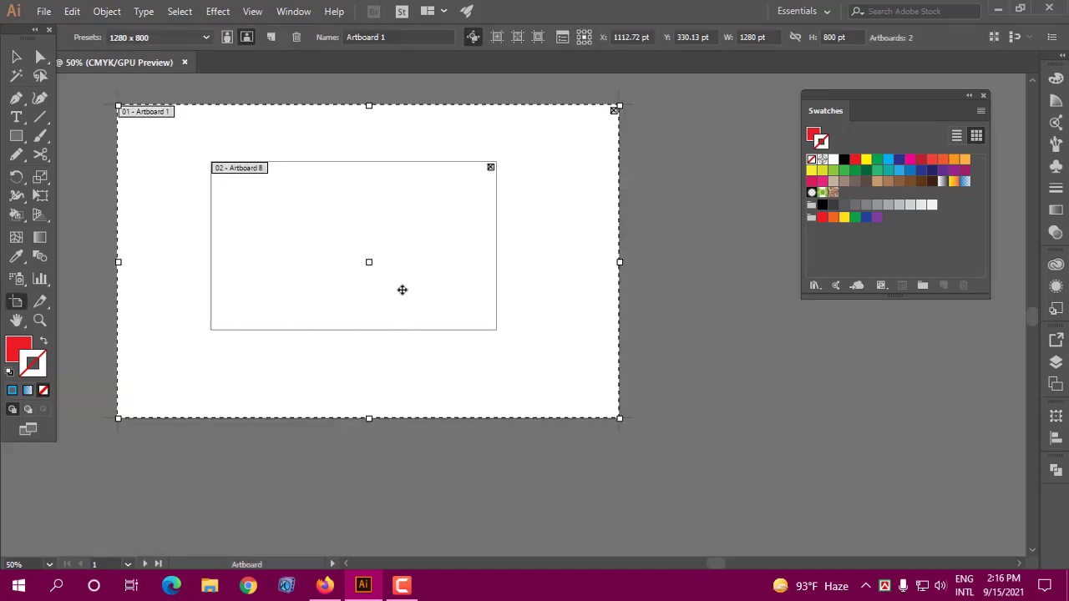
mouse_move(559, 279)
left_mouse_down()
mouse_move(640, 346)
mouse_move(974, 458)
left_mouse_up()
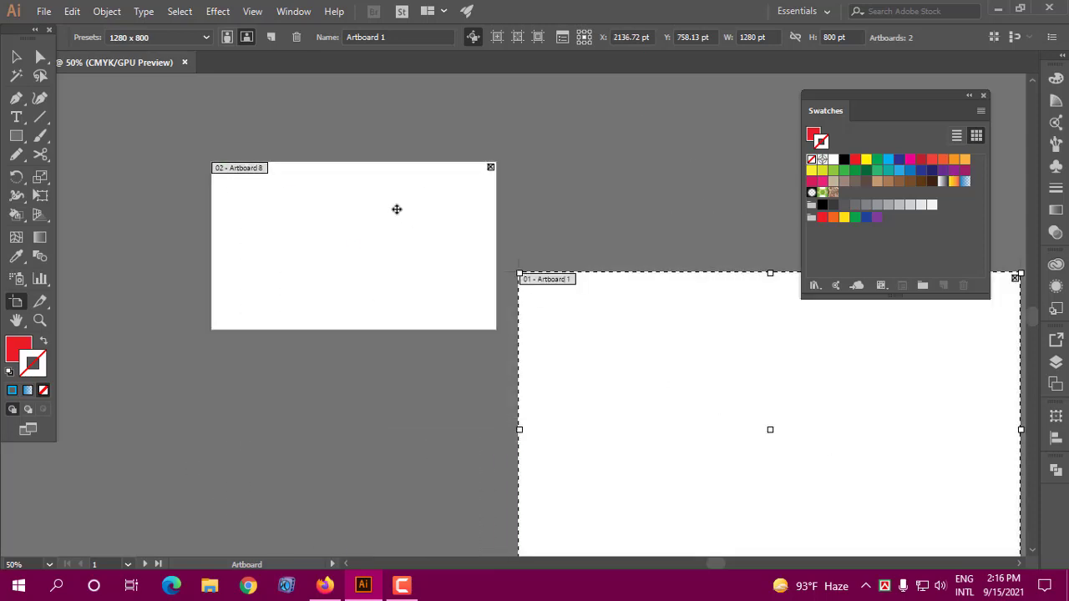
- Delete Artboard 8 and reposition Artboard 1, leaving it the only artboard
left_click(313, 207)
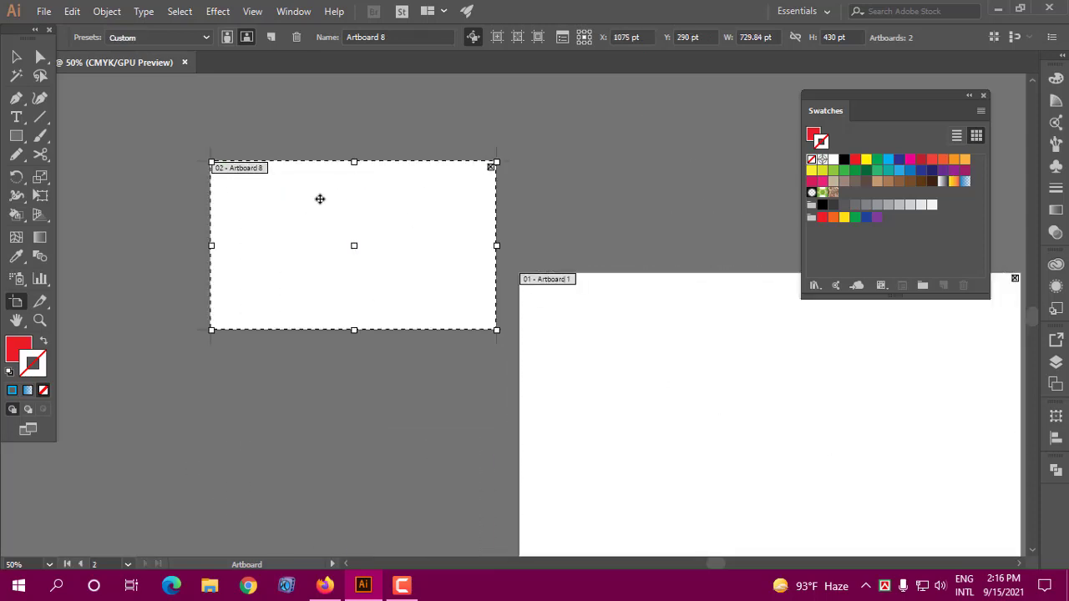
left_click_drag(732, 365, 359, 191)
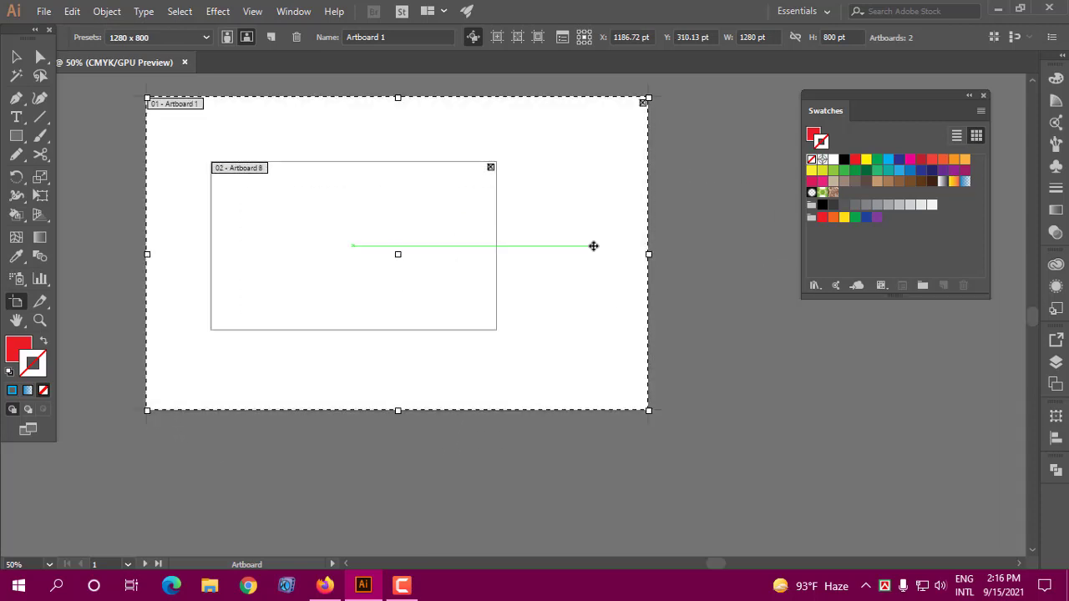
left_click_drag(592, 243, 563, 243)
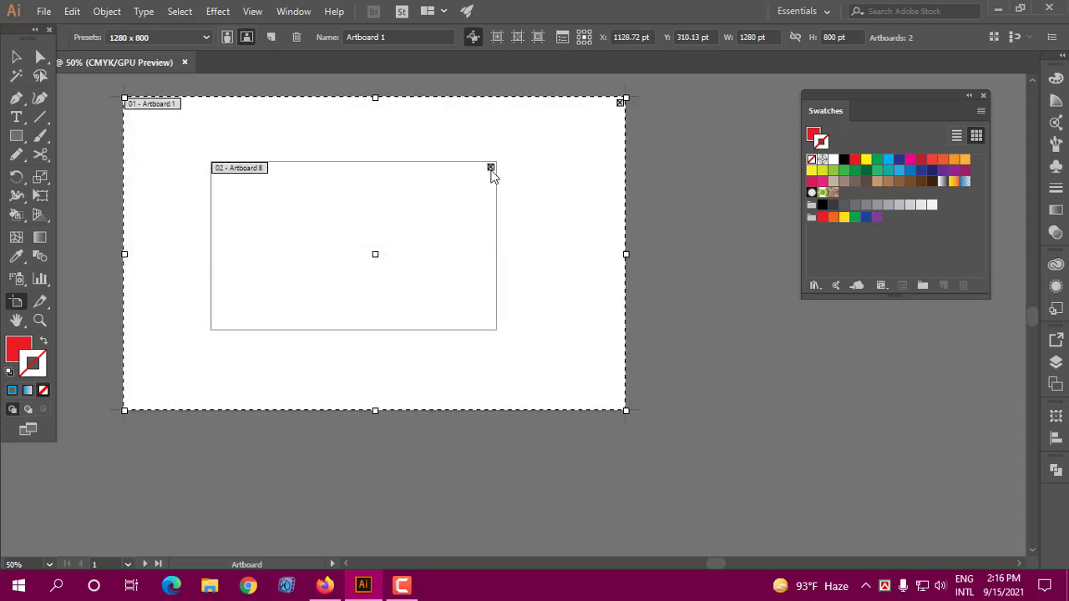
left_click(490, 168)
left_click_drag(401, 254, 505, 308)
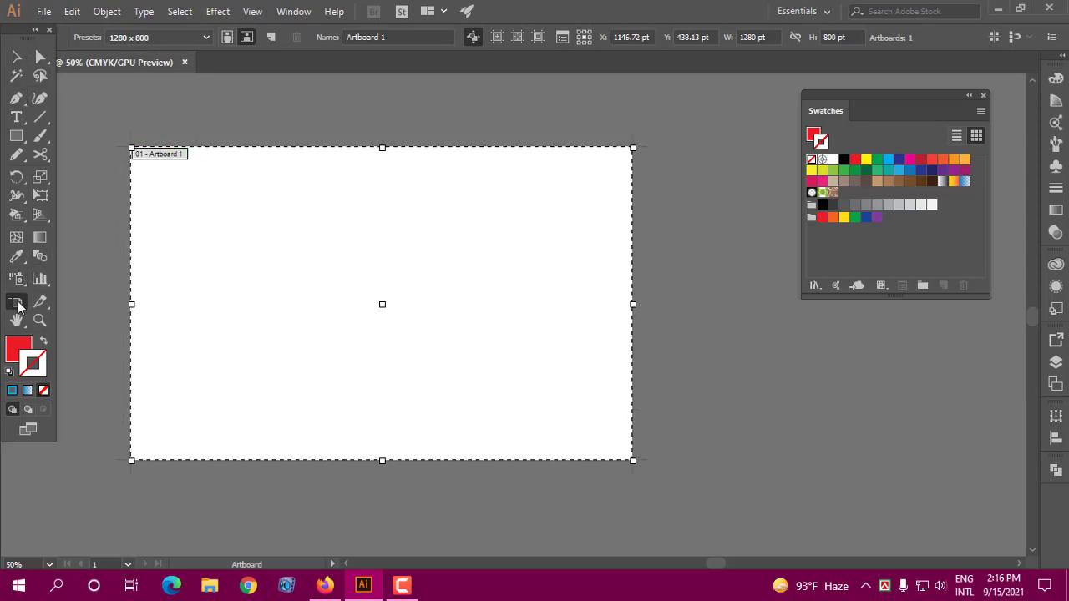
left_click(16, 56)
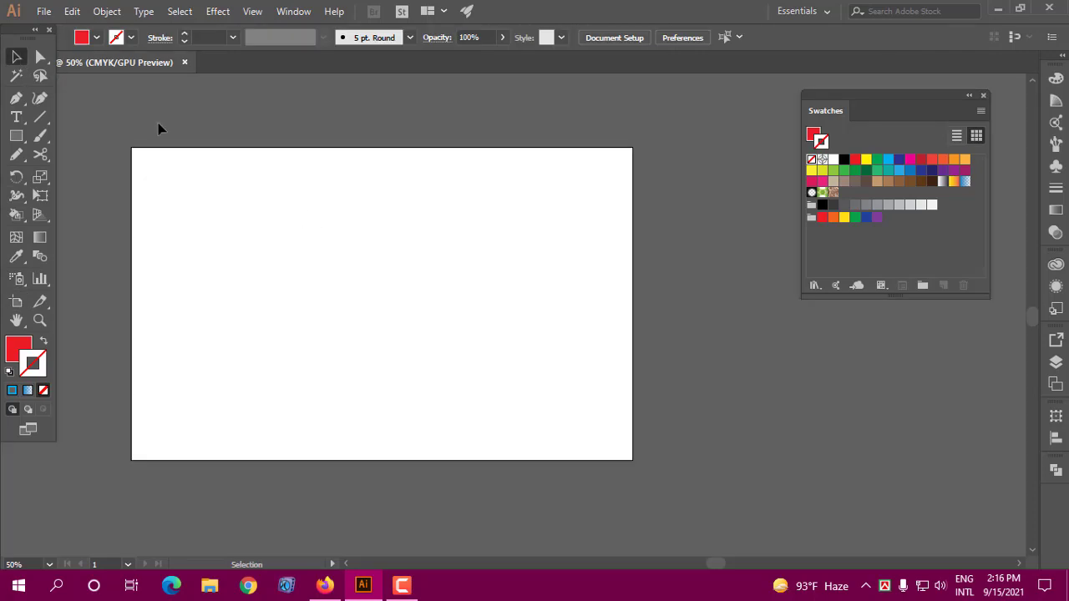
- Draw a red rectangle at the artboard's top-left corner, stretched down to the bottom edge
left_click(16, 135)
left_click_drag(233, 215, 473, 377)
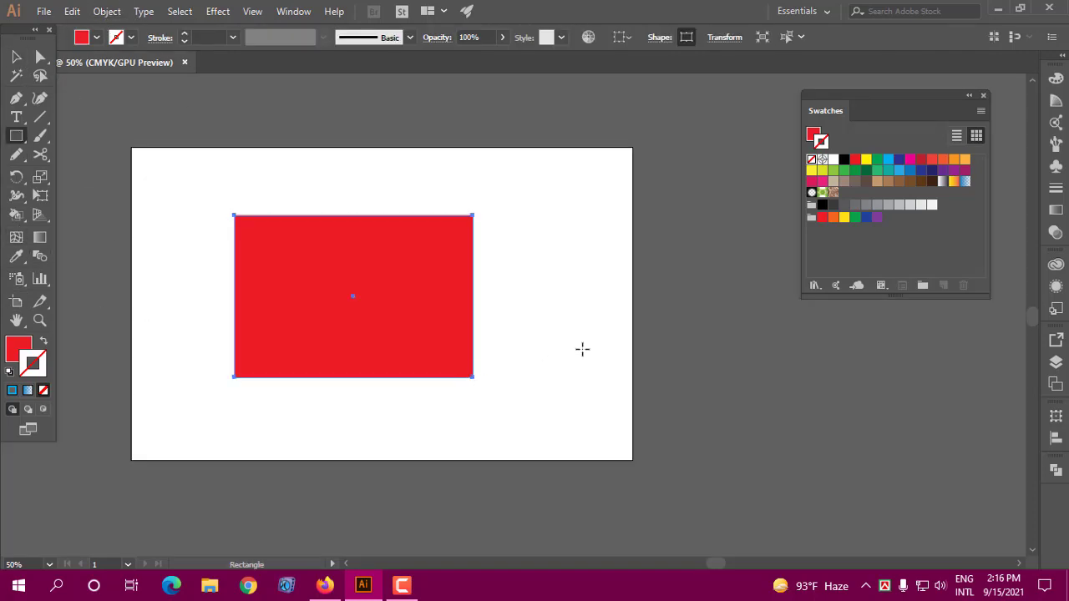
left_click(15, 56)
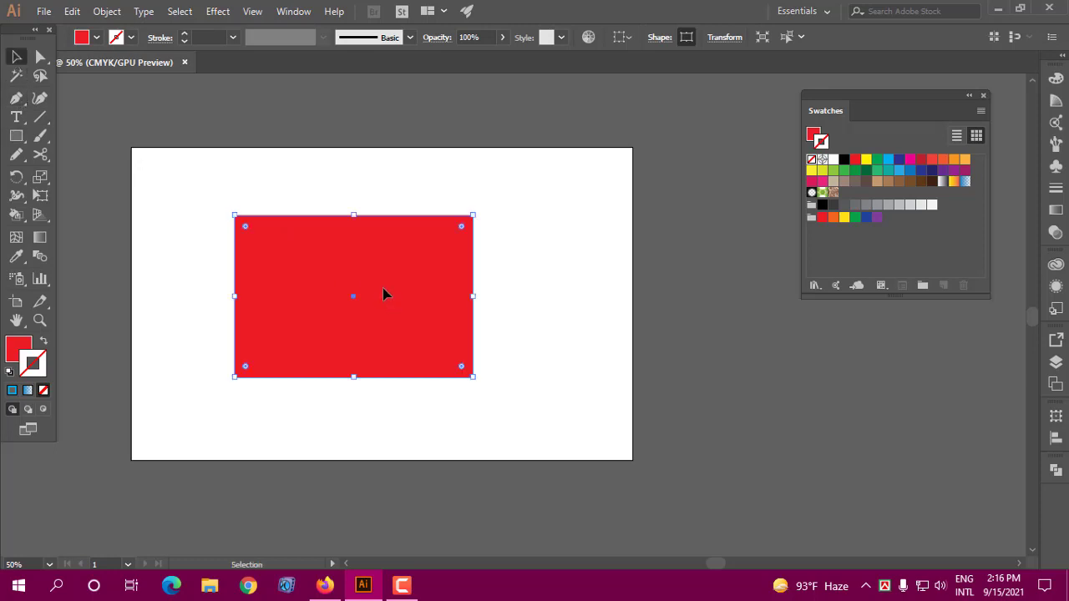
mouse_move(381, 293)
left_mouse_down()
mouse_move(261, 231)
mouse_move(281, 221)
left_mouse_up()
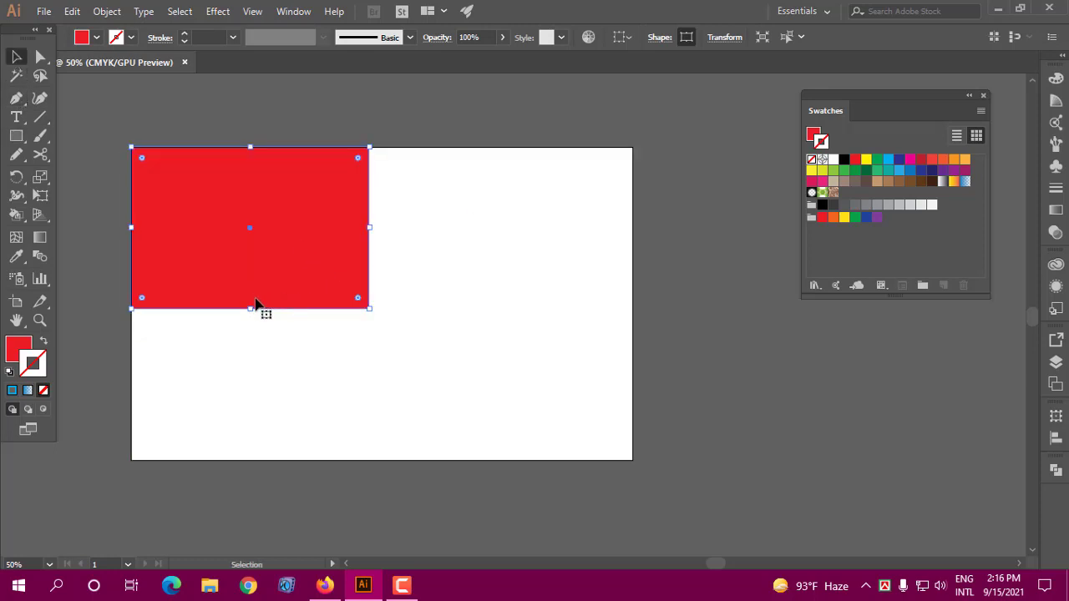
left_click_drag(249, 309, 250, 459)
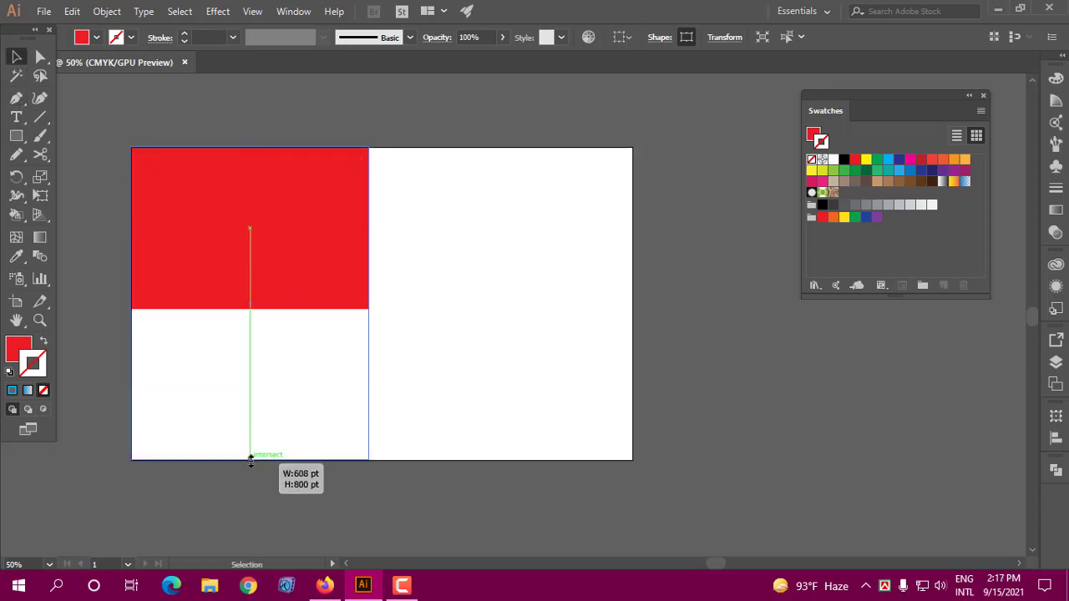
left_click(107, 10)
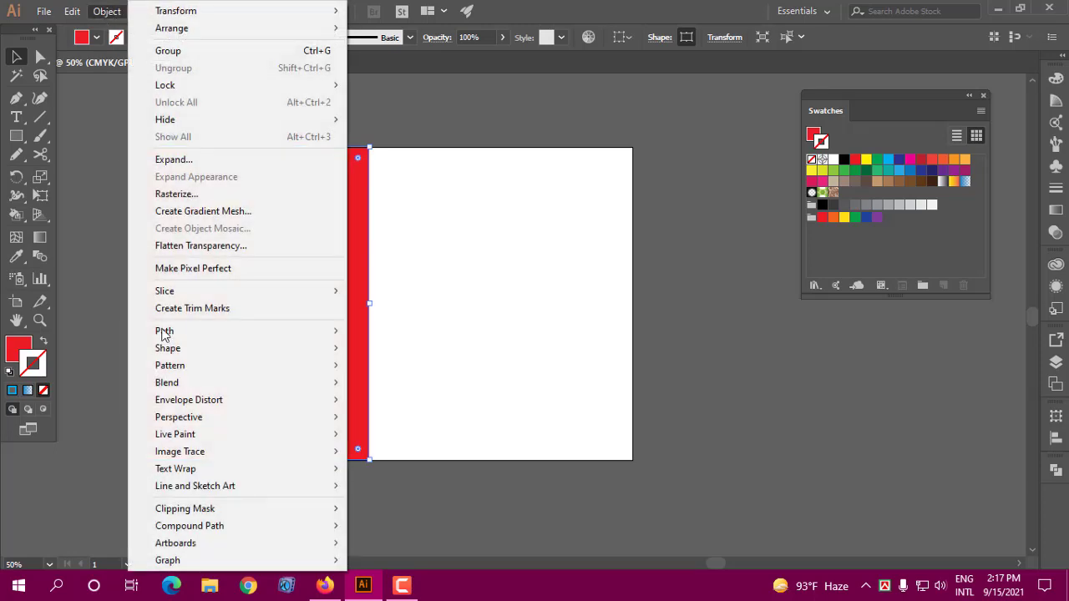
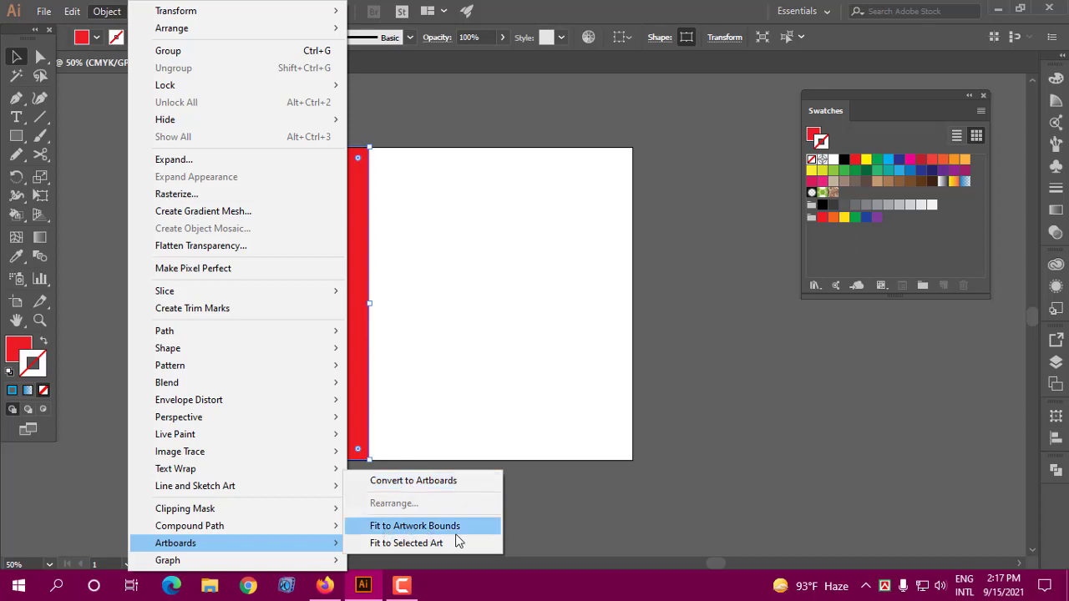
- Fit the artboard to the artwork bounds, then restore the artboard's previous size
left_click(408, 526)
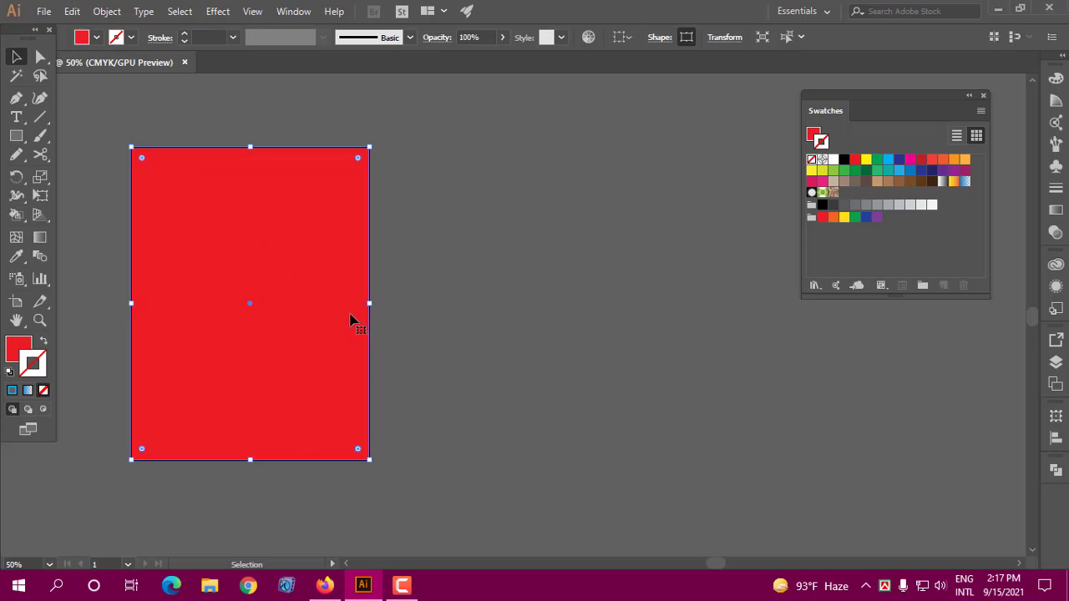
key("a")
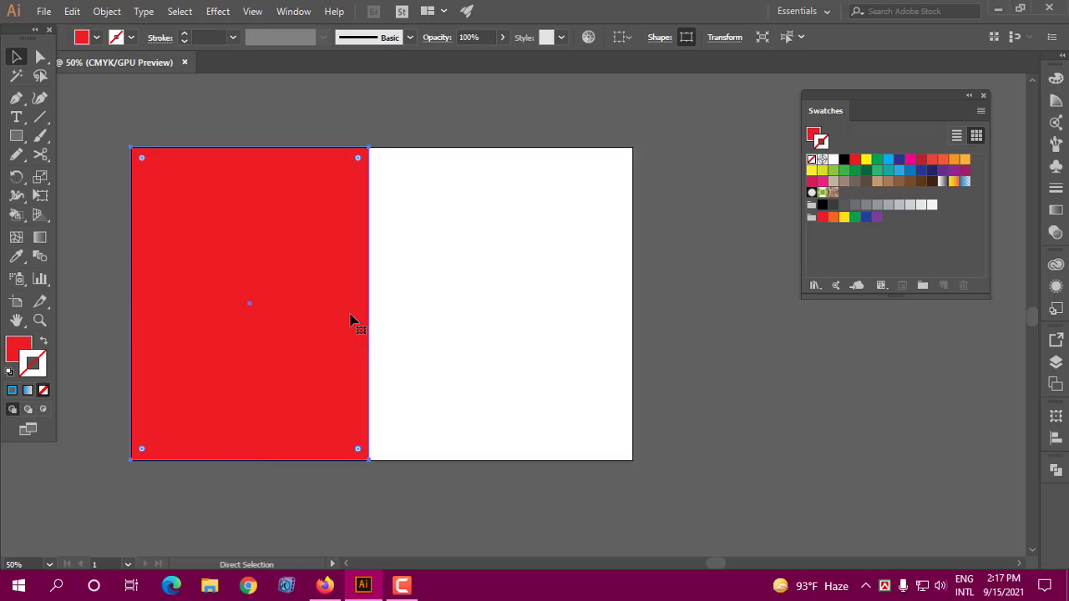
key("v")
- Centre the red rectangle and fit the artboard to the selected art
left_click_drag(372, 249, 424, 303)
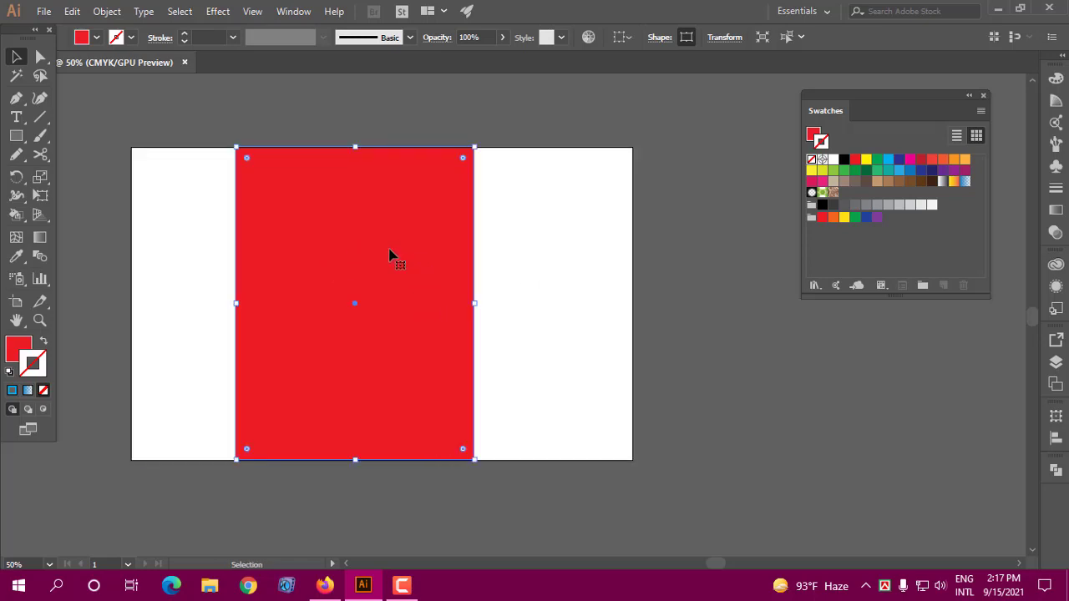
left_click(107, 11)
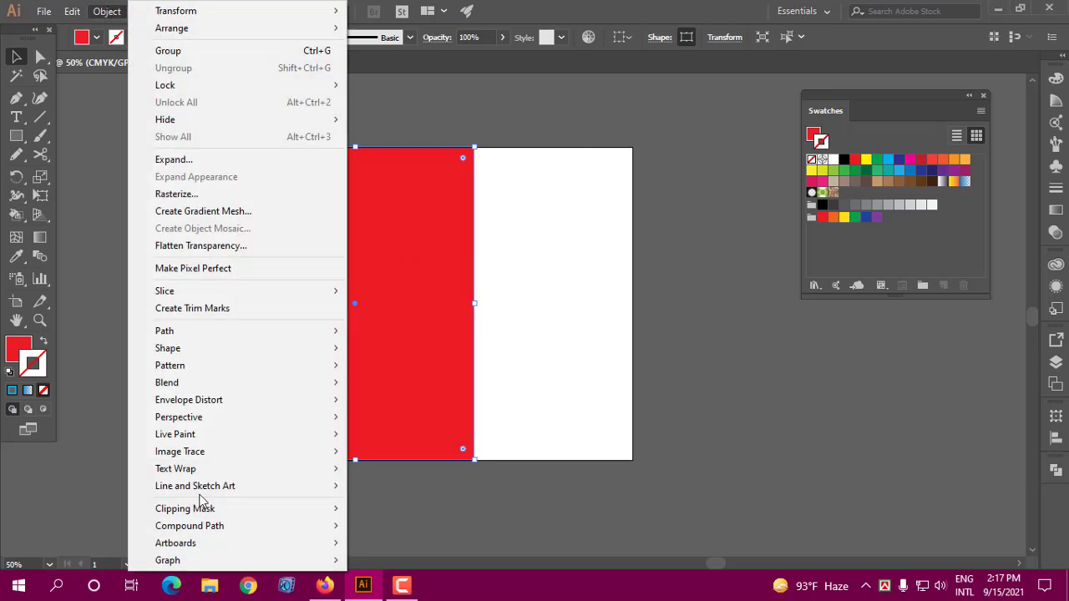
mouse_move(175, 542)
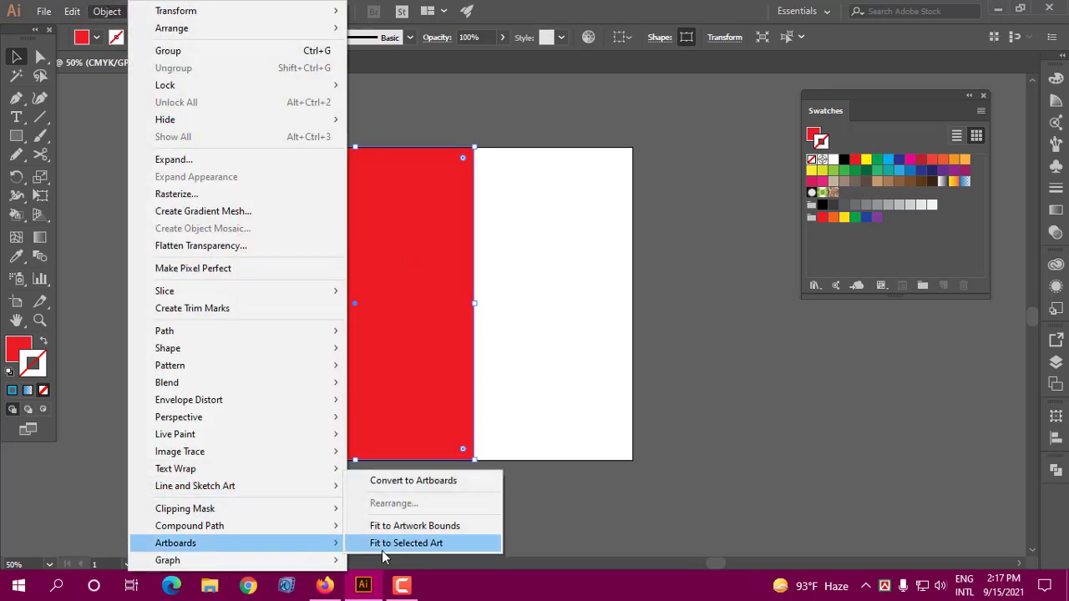
left_click(422, 546)
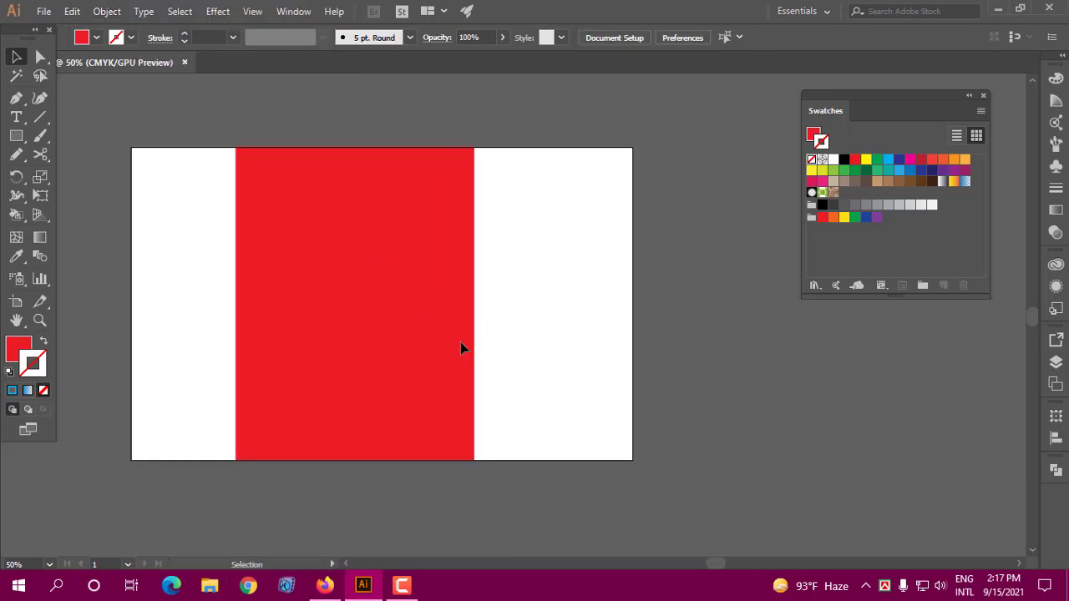
- Shrink the red rectangle and move it to the artboard's upper left
left_click_drag(412, 320, 341, 313)
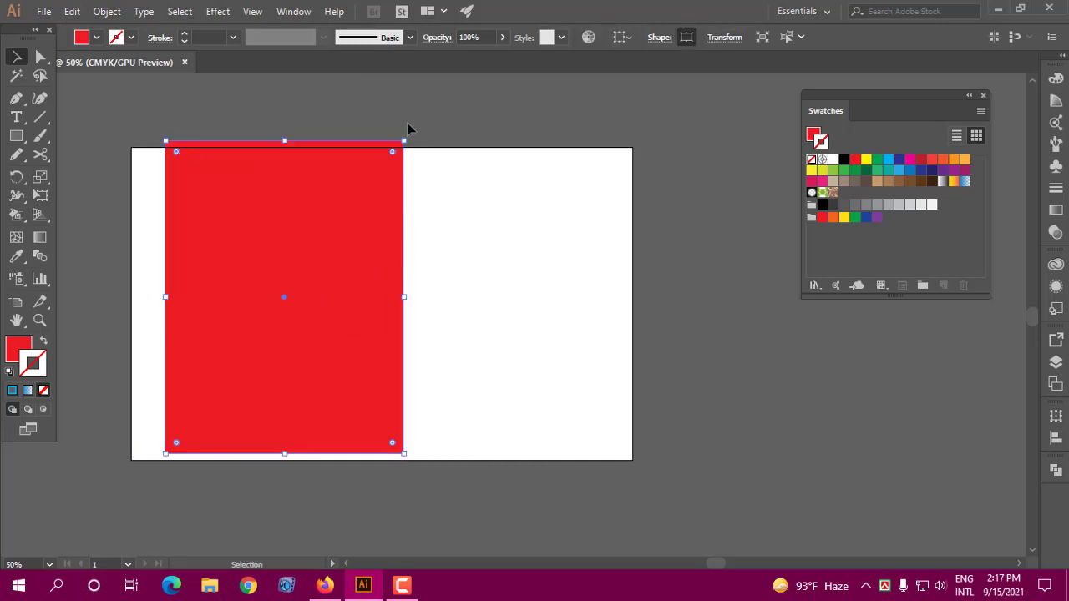
left_click_drag(403, 140, 341, 221)
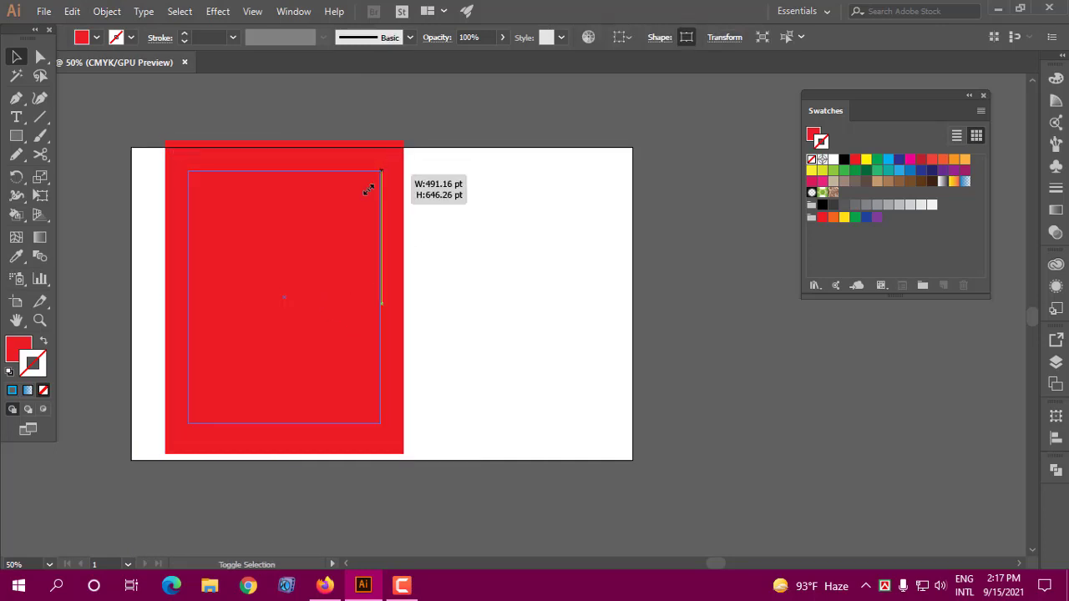
mouse_move(275, 290)
left_mouse_down()
mouse_move(223, 277)
mouse_move(227, 237)
left_mouse_up()
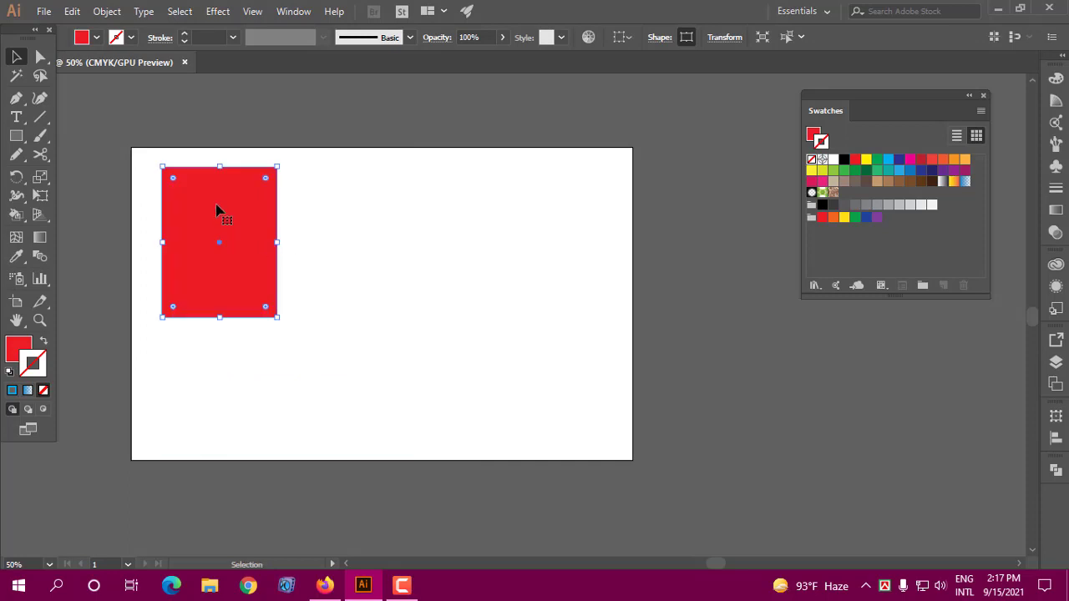
- Draw a large square right of the red rectangle, deleting an accidental tiny rectangle
left_click(16, 137)
left_click_drag(388, 210, 568, 397)
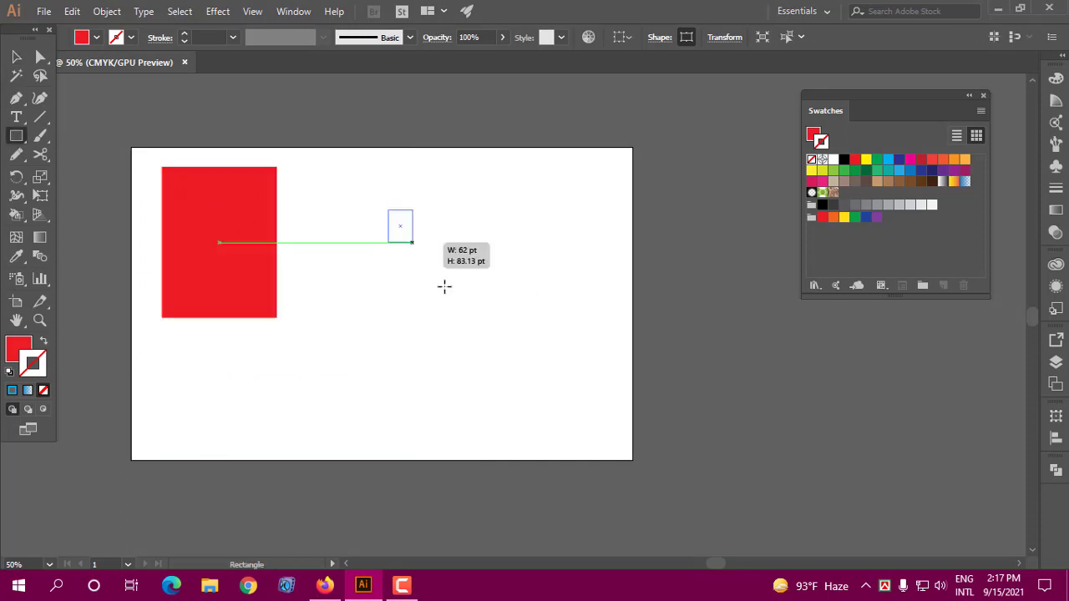
left_click_drag(505, 263, 528, 265)
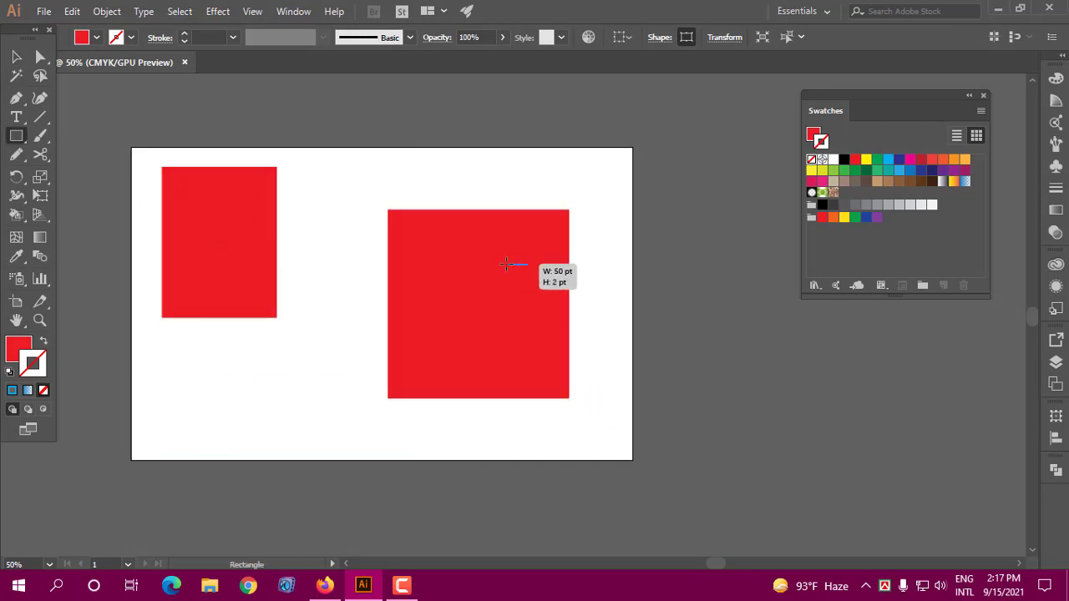
key("Delete")
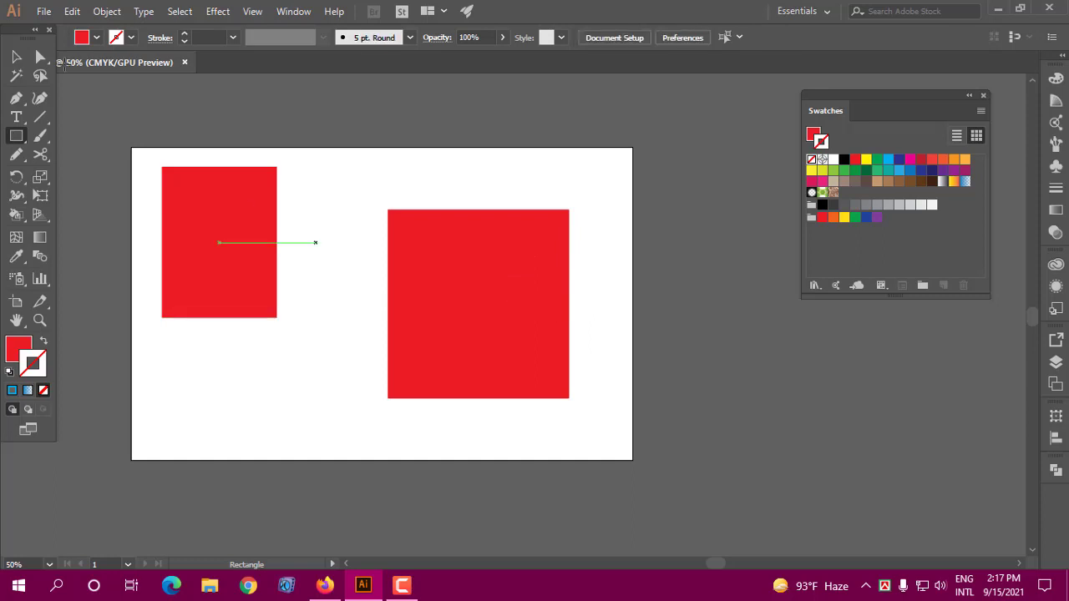
key("v")
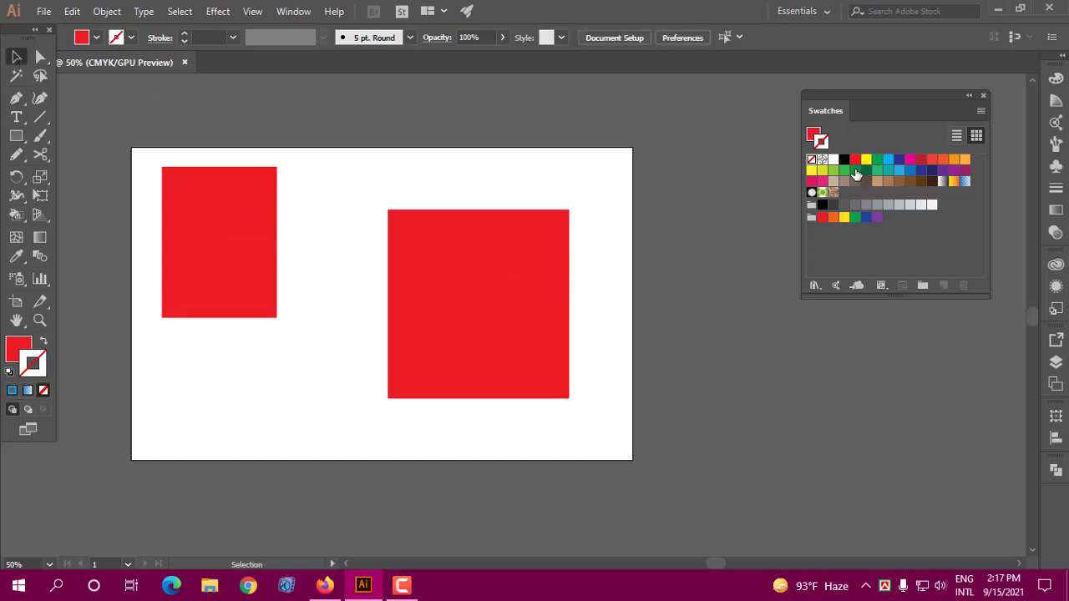
left_click(493, 267)
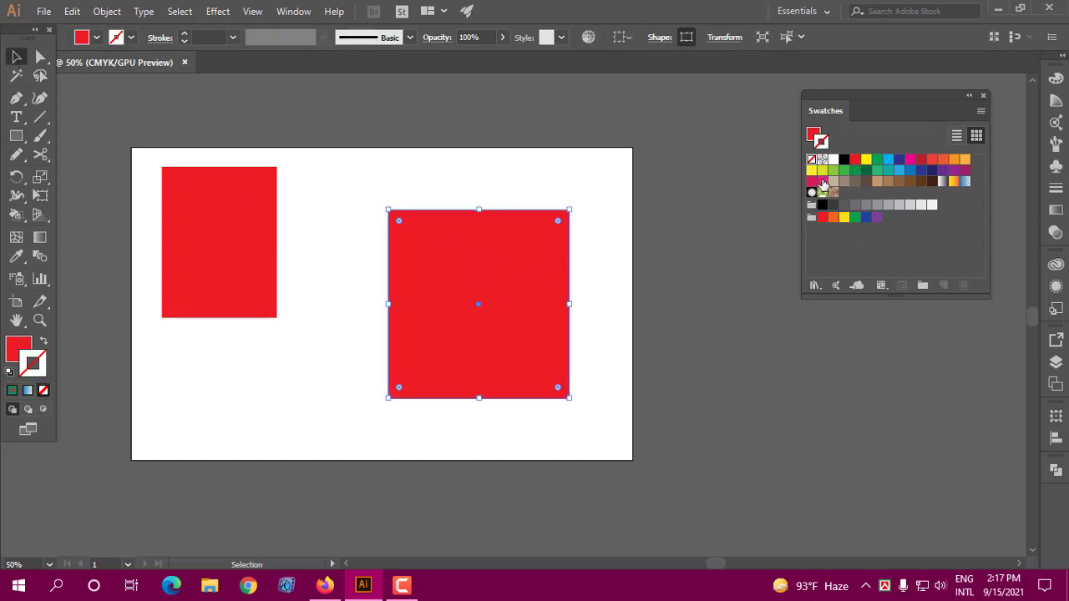
- Give the square no stroke and a green fill, then nudge it slightly left
left_click(1056, 78)
left_click(921, 194)
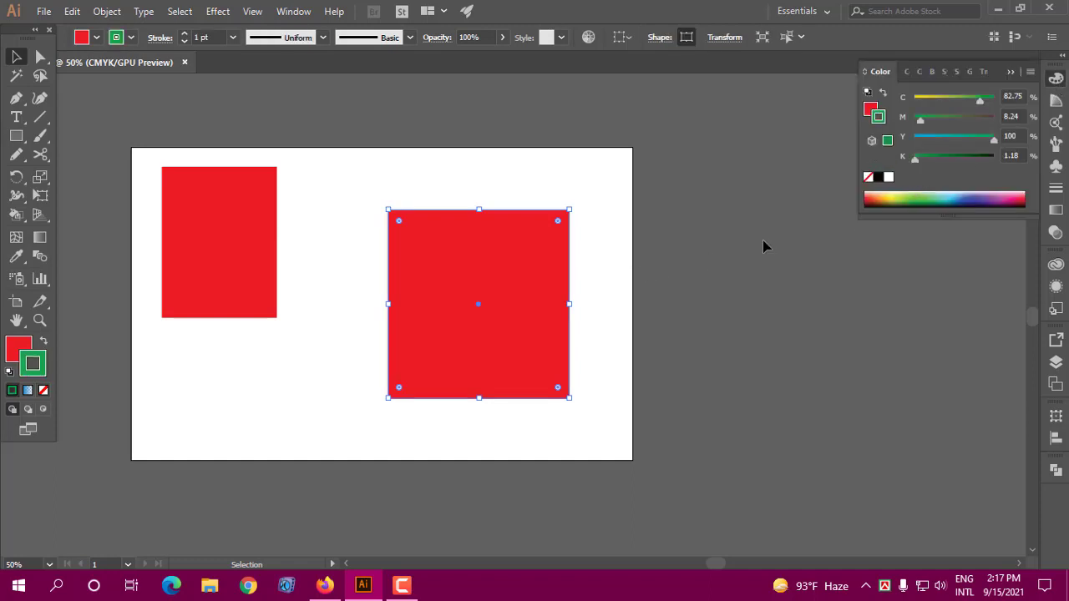
left_click(43, 390)
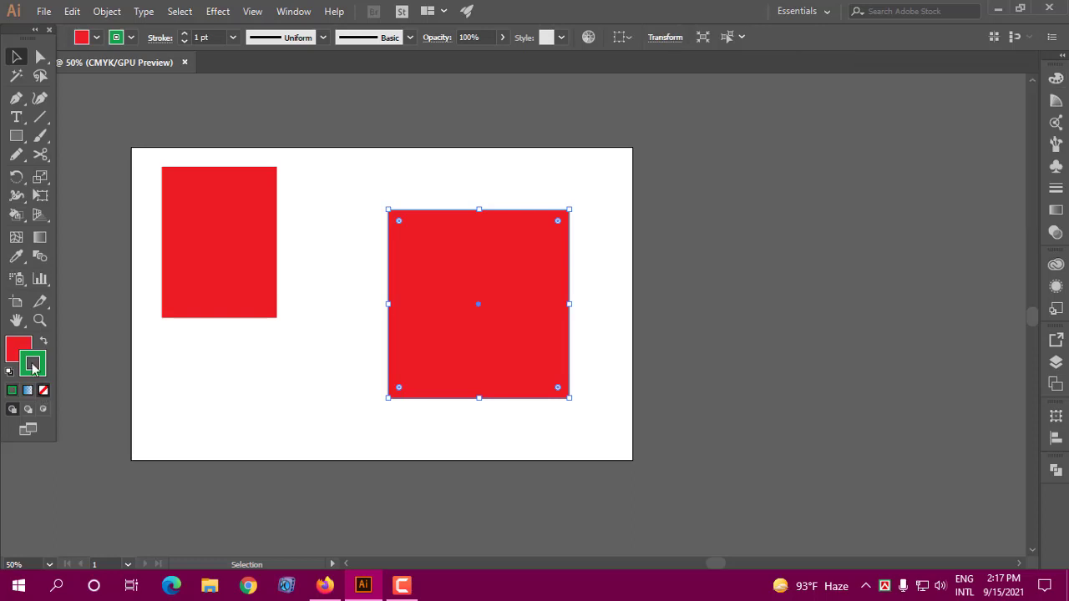
key("x")
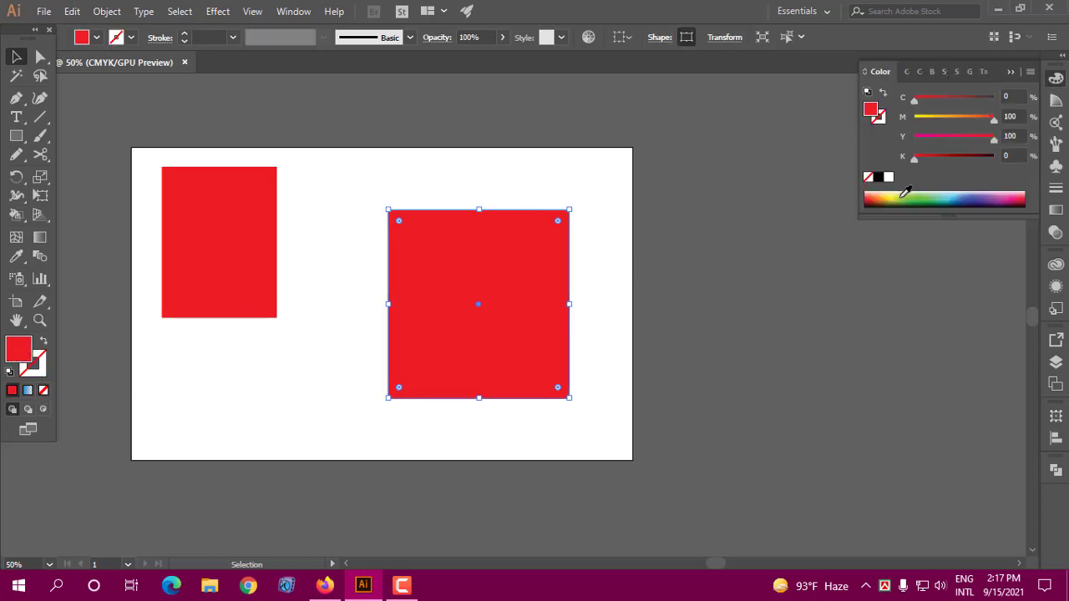
left_click(912, 198)
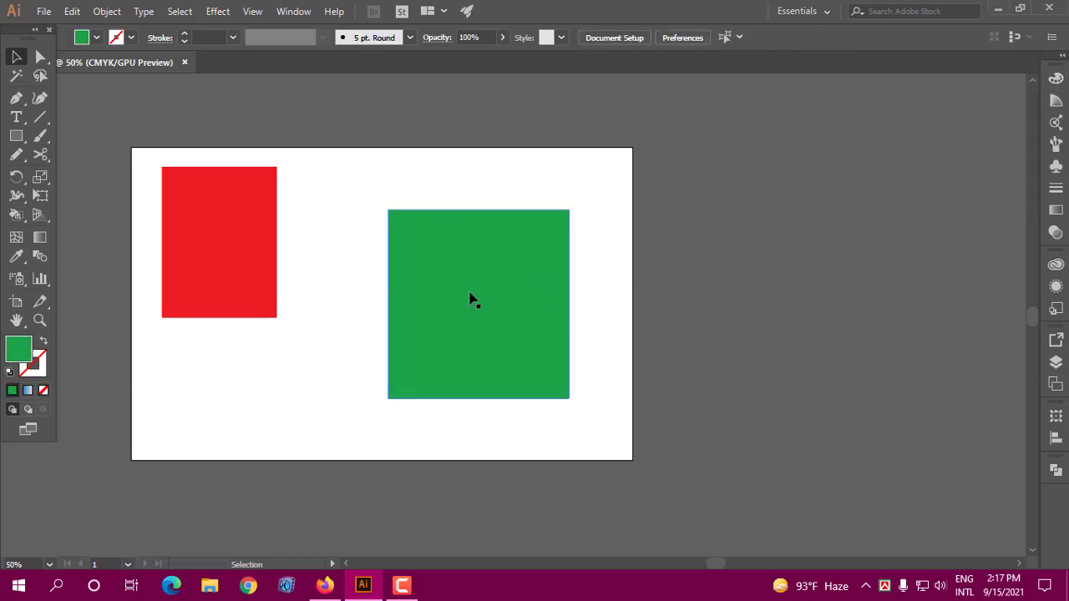
left_click_drag(471, 297, 420, 292)
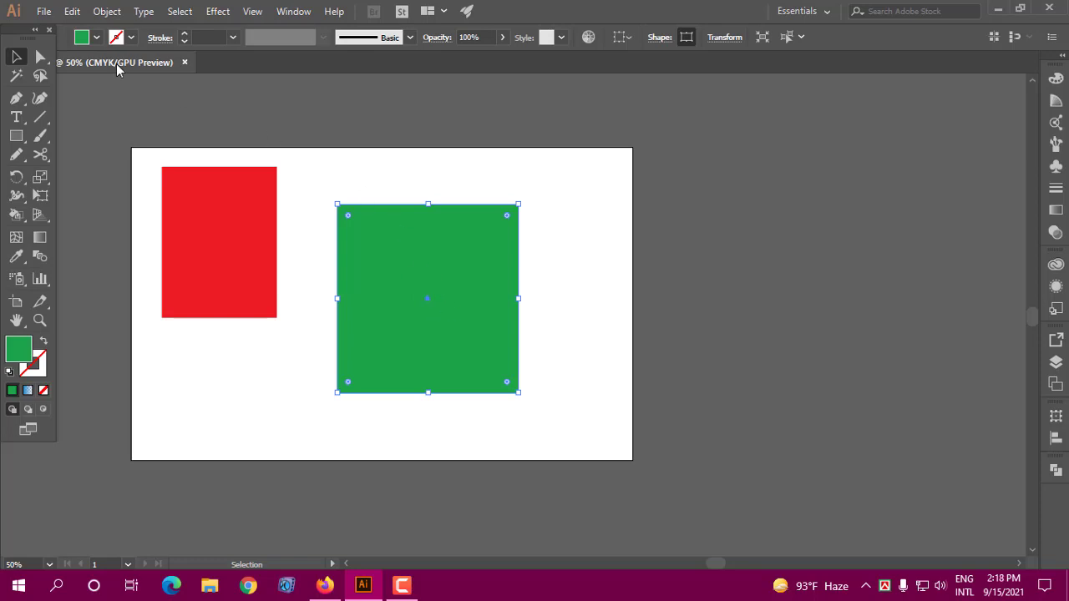
- Fit the artboard to the green square, try resizing the square, then undo those changes
left_click(106, 12)
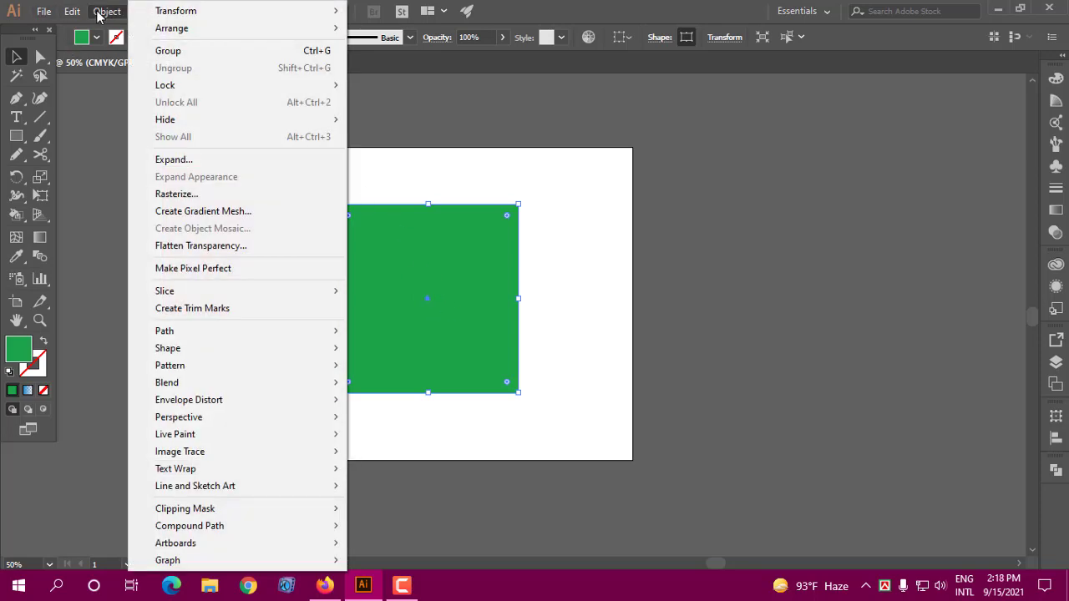
mouse_move(175, 543)
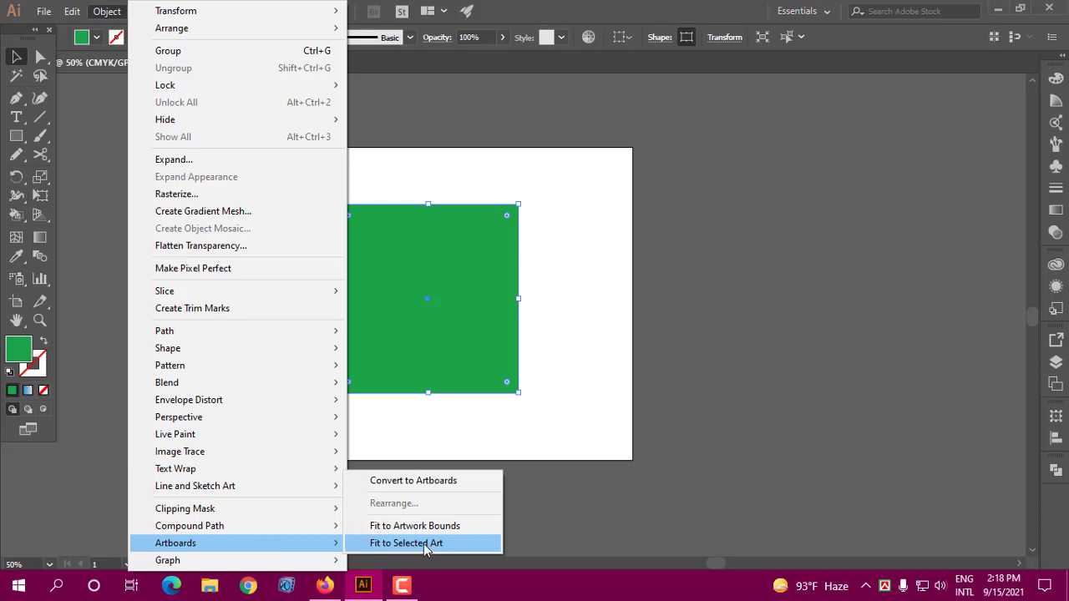
left_click(426, 543)
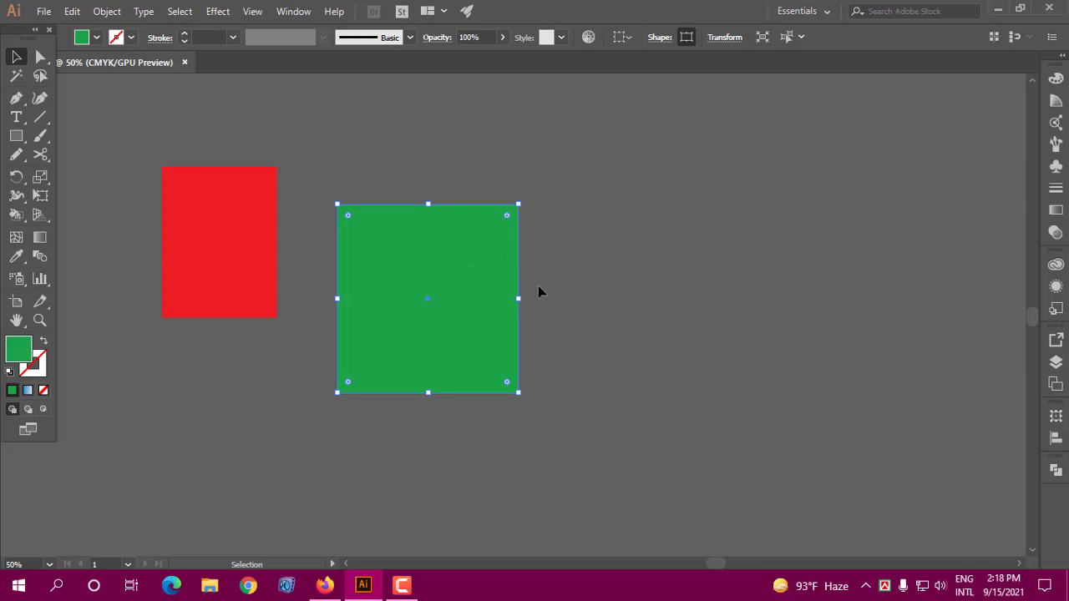
mouse_move(520, 297)
left_mouse_down()
mouse_move(569, 298)
mouse_move(520, 304)
left_mouse_up()
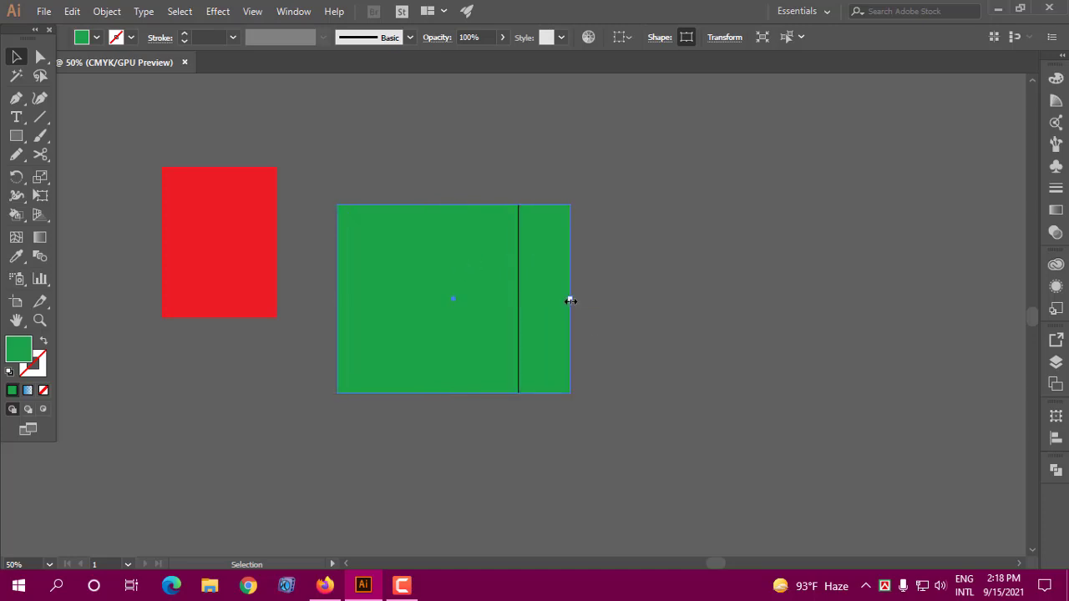
mouse_move(336, 298)
left_mouse_down()
mouse_move(303, 302)
mouse_move(312, 306)
left_mouse_up()
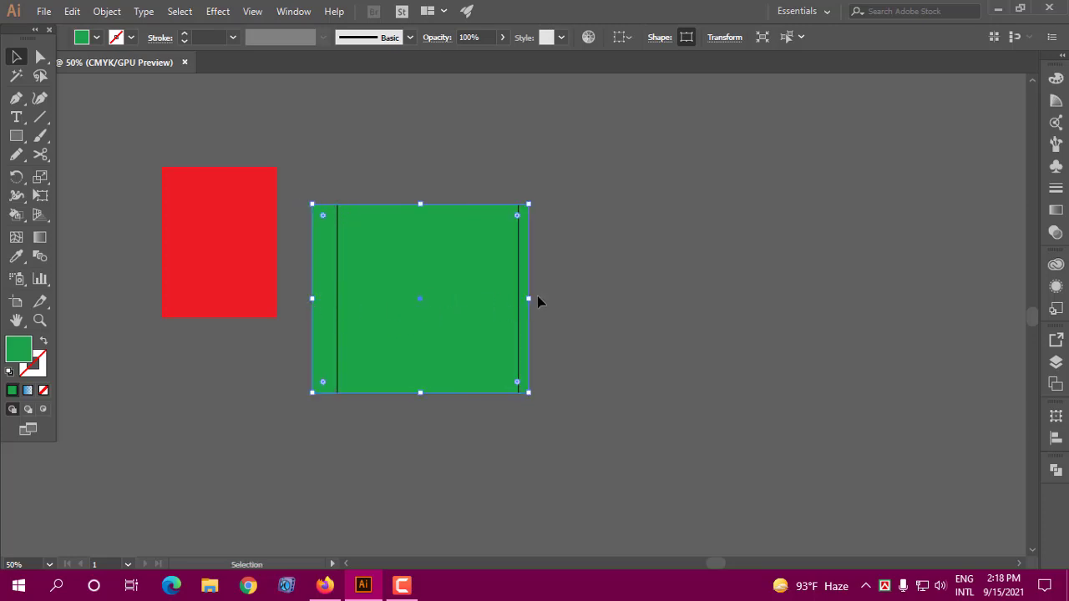
left_click_drag(528, 298, 515, 299)
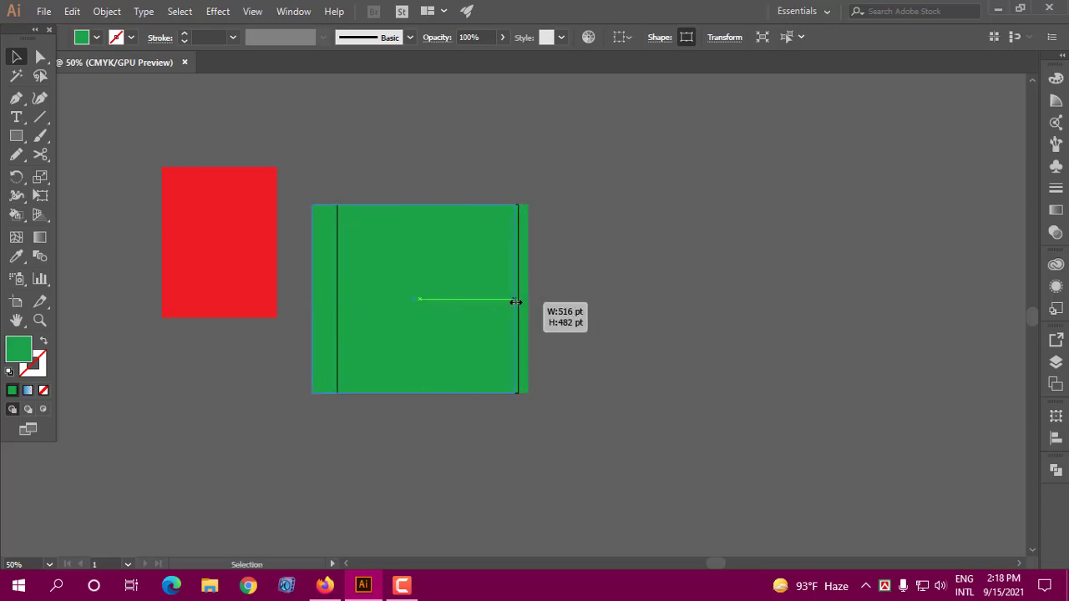
key("ctrl+z")
key("ctrl+z")
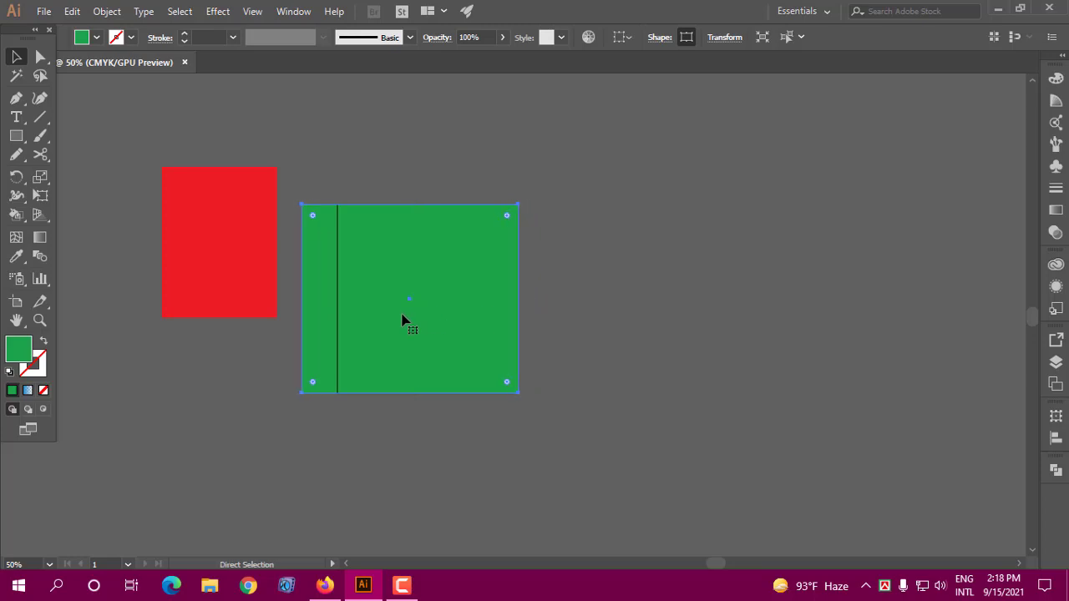
key("ctrl+z")
key("ctrl+z")
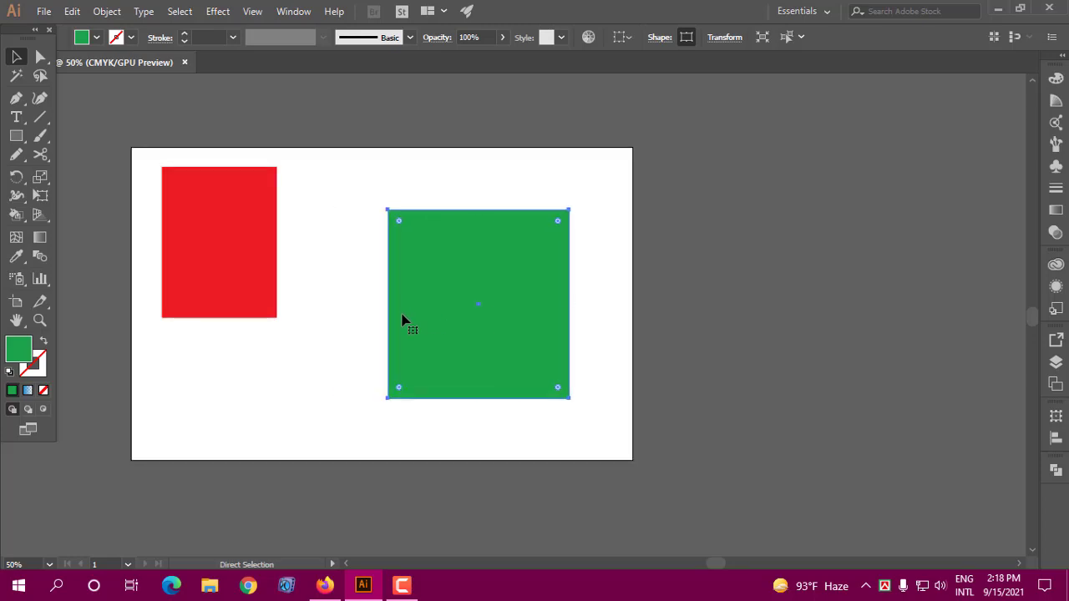
key("v")
- Reposition the red rectangle and green square closer together on the artboard
left_click_drag(193, 202, 232, 278)
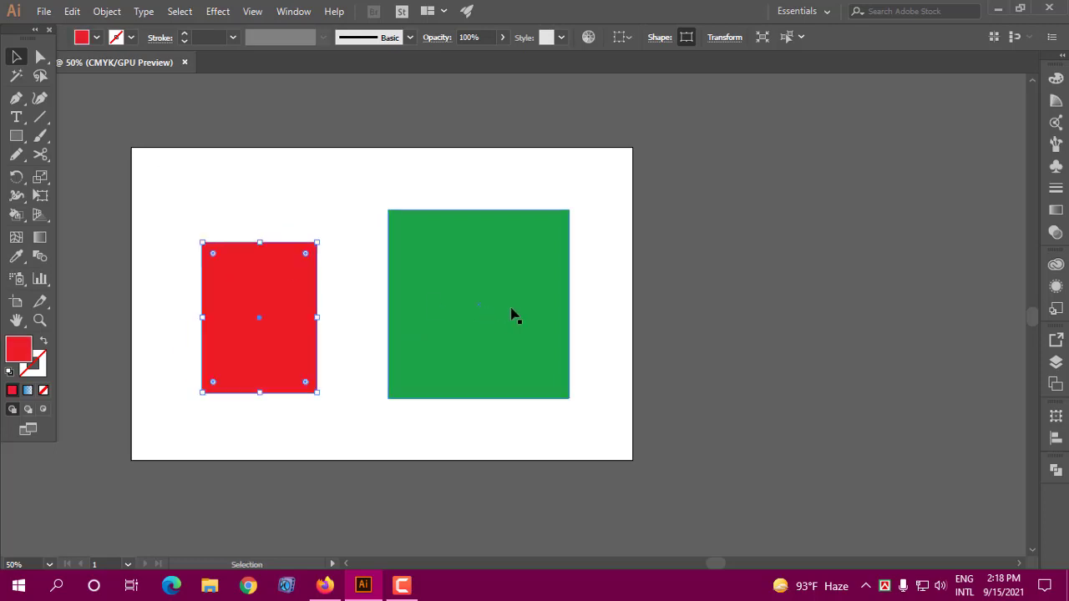
left_click_drag(480, 304, 447, 304)
left_click_drag(297, 296, 284, 270)
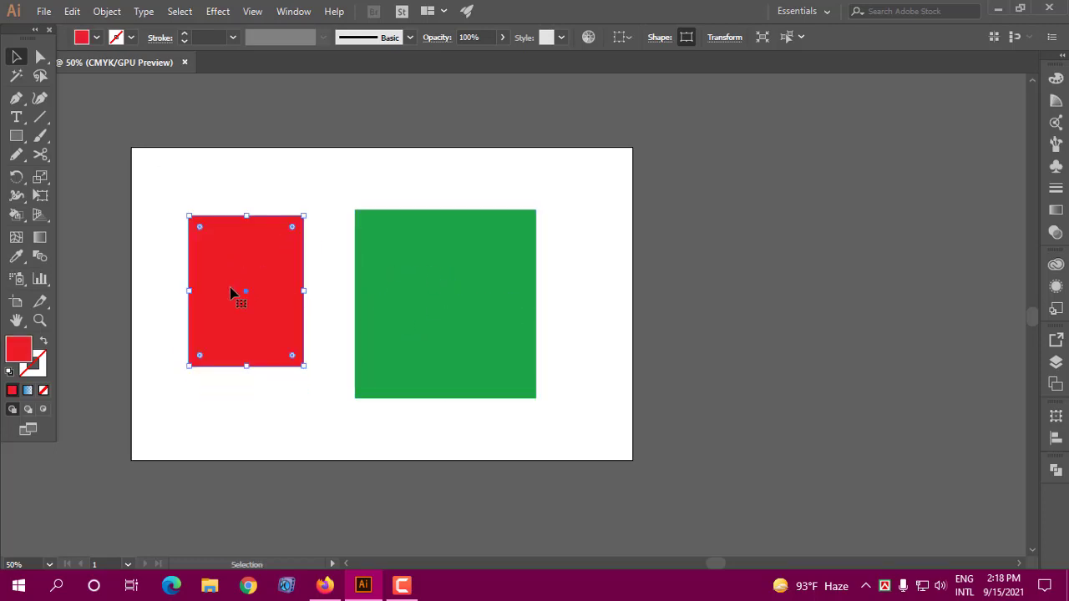
key("Delete")
mouse_move(369, 277)
left_mouse_down()
mouse_move(337, 284)
mouse_move(375, 293)
left_mouse_up()
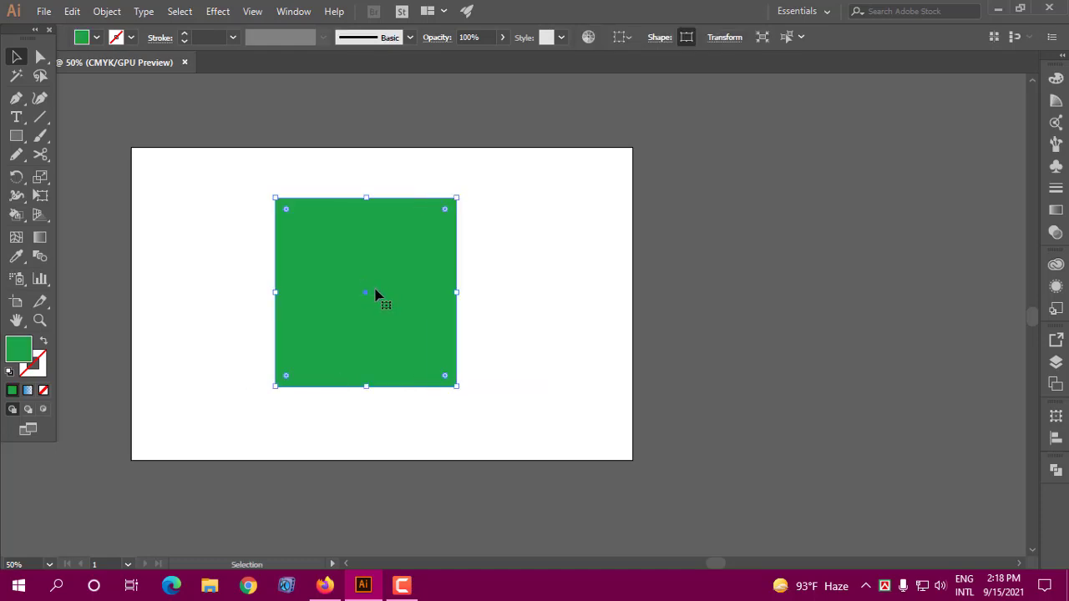
- Convert the green square into an artboard and move it right of Artboard 1
left_click(107, 12)
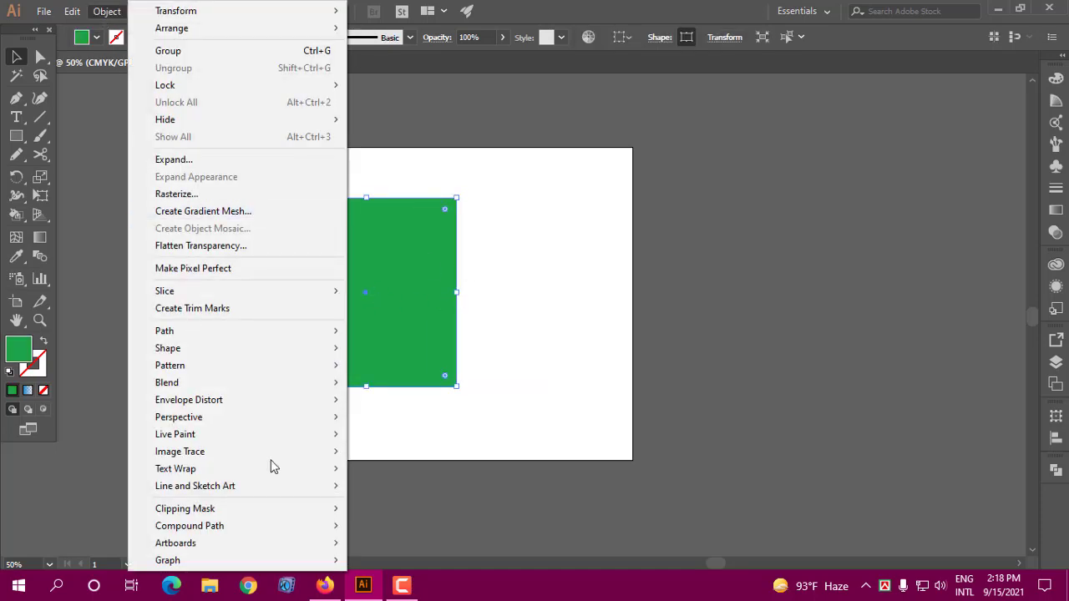
mouse_move(175, 542)
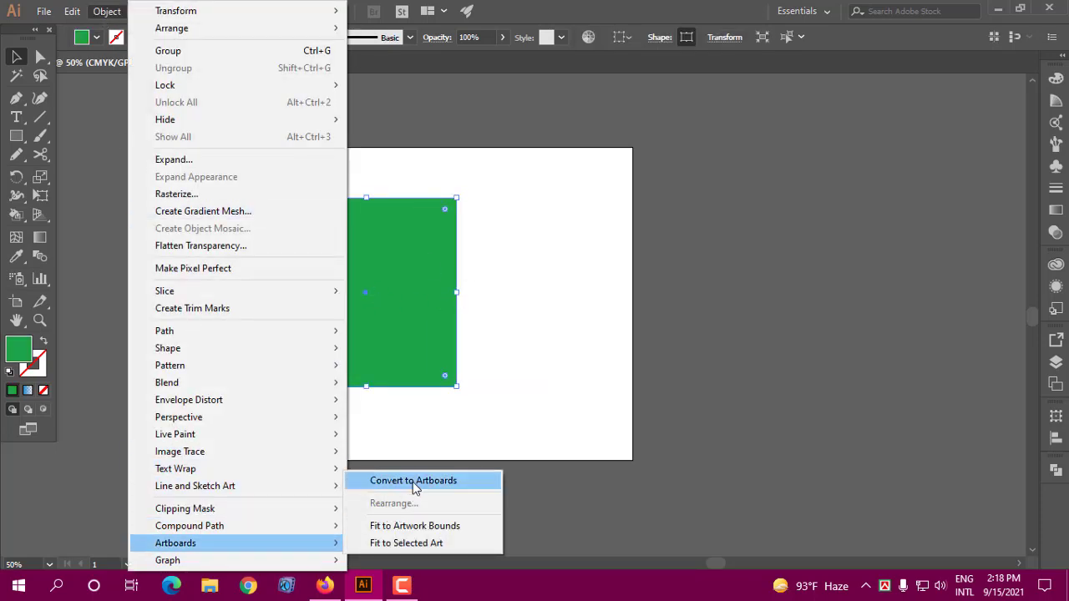
left_click(437, 481)
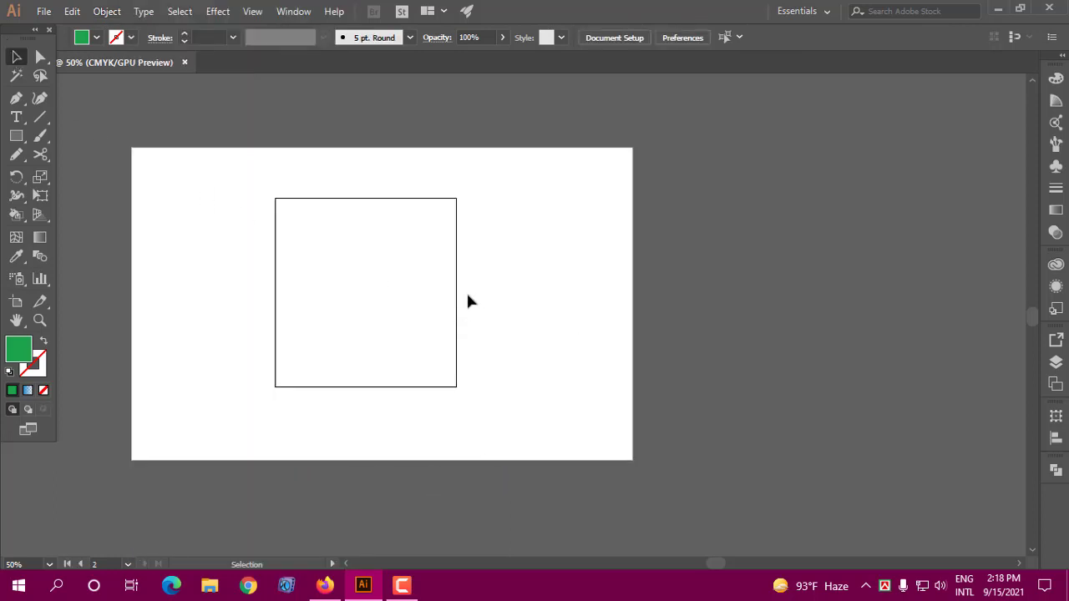
left_click(16, 301)
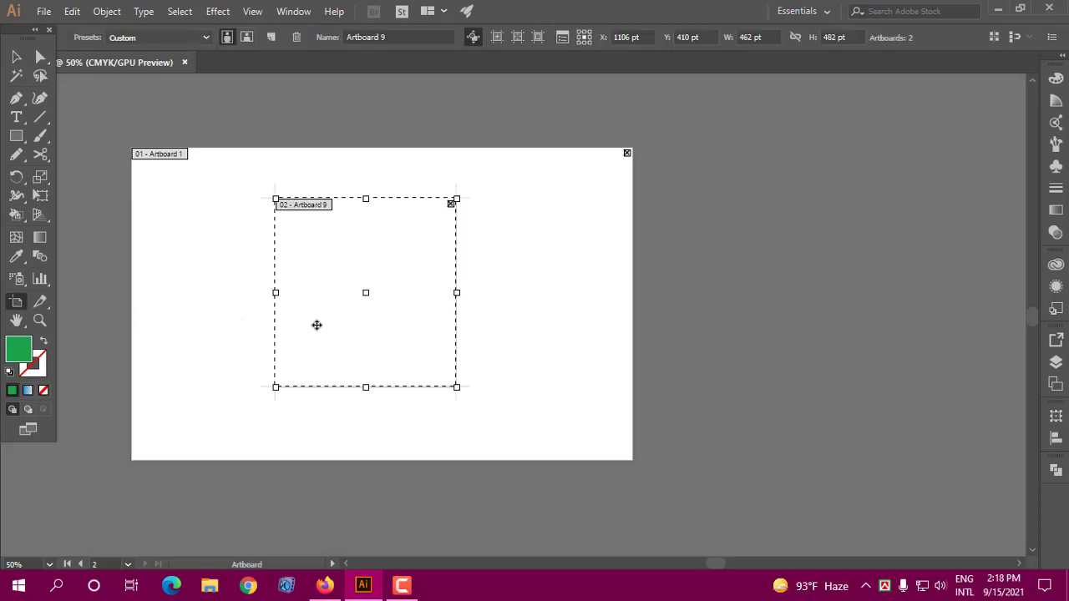
left_click_drag(365, 309, 735, 327)
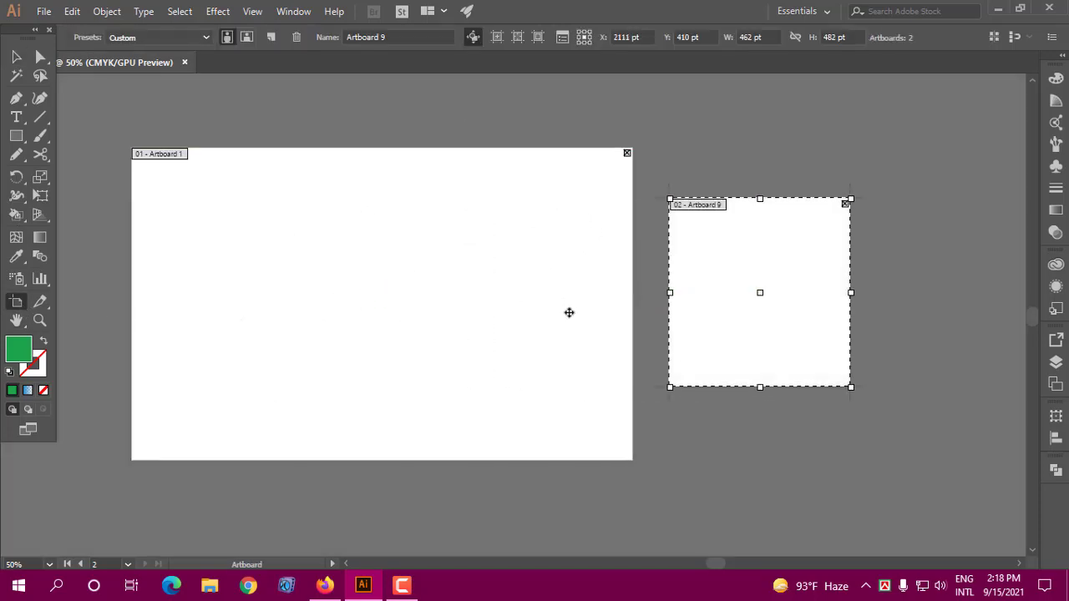
- Select Artboard 1, then select the square Artboard 9
left_click(569, 311)
left_click(726, 238)
left_click(106, 12)
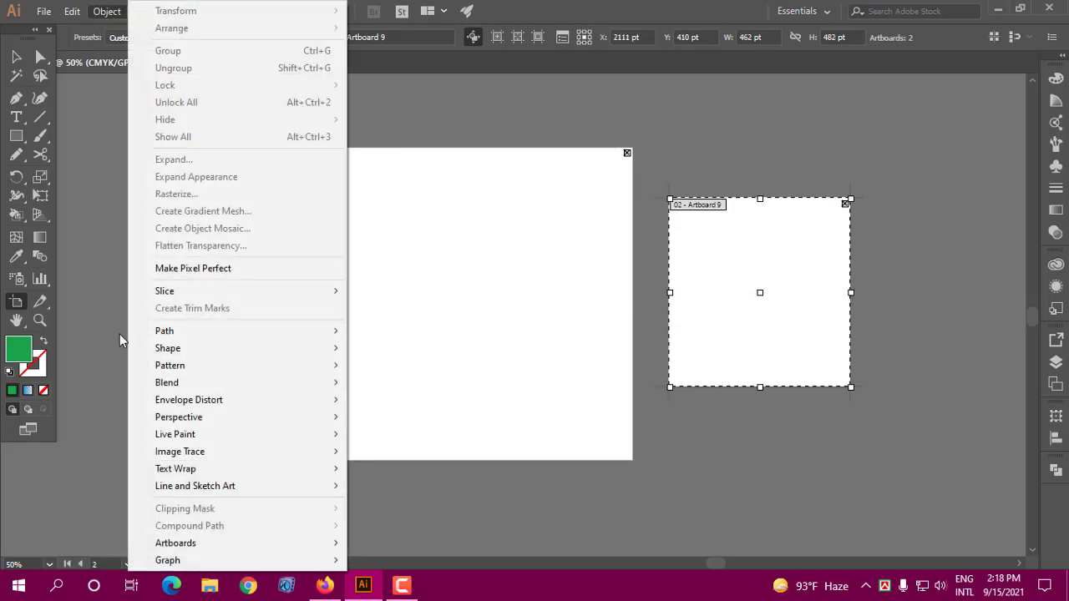
mouse_move(237, 543)
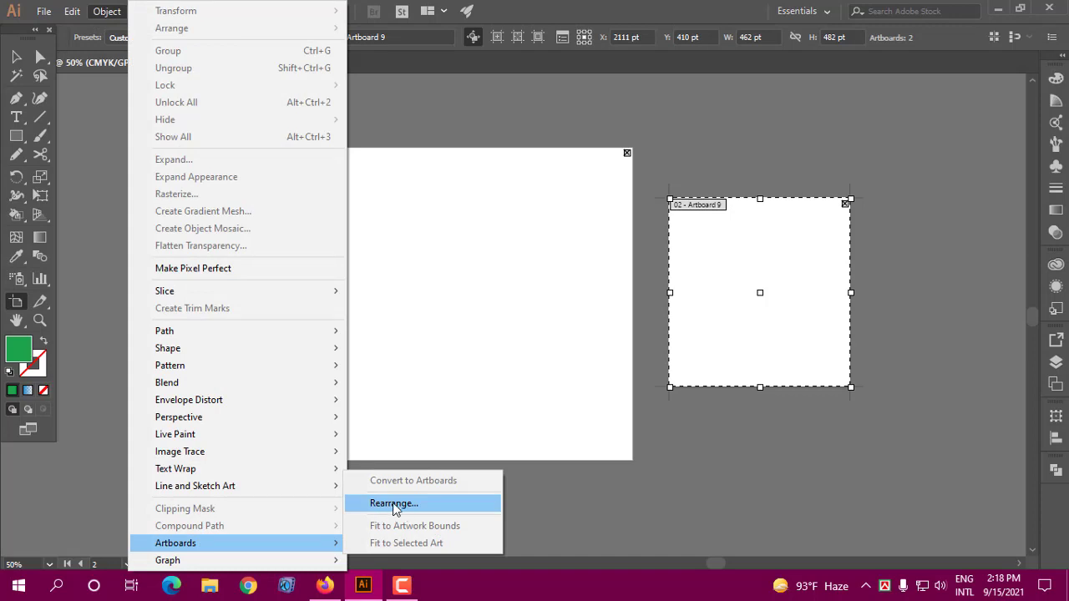
- Rearrange the artboards with 200 pt spacing and Move Artwork with Artboard enabled
left_click(394, 506)
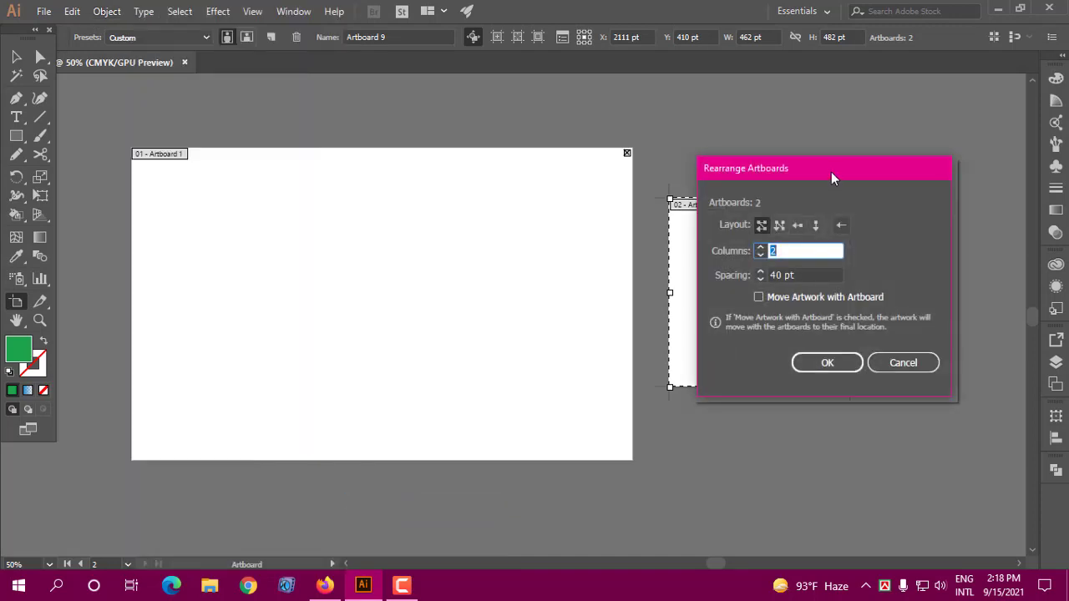
mouse_move(831, 178)
left_mouse_down()
mouse_move(427, 131)
mouse_move(417, 141)
left_mouse_up()
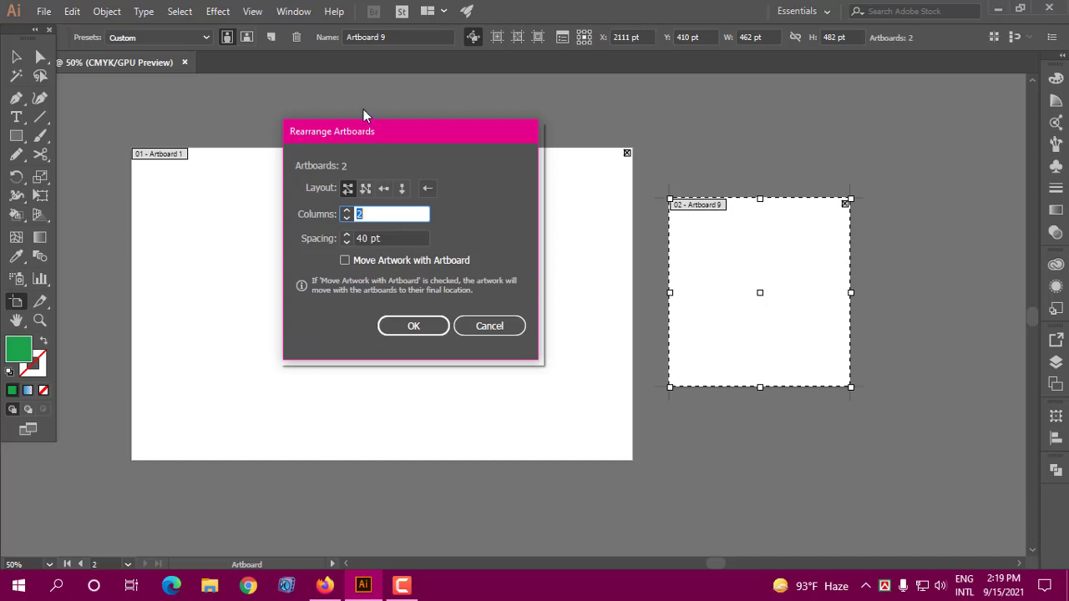
mouse_move(370, 136)
left_mouse_down()
mouse_move(562, 148)
mouse_move(362, 161)
left_mouse_up()
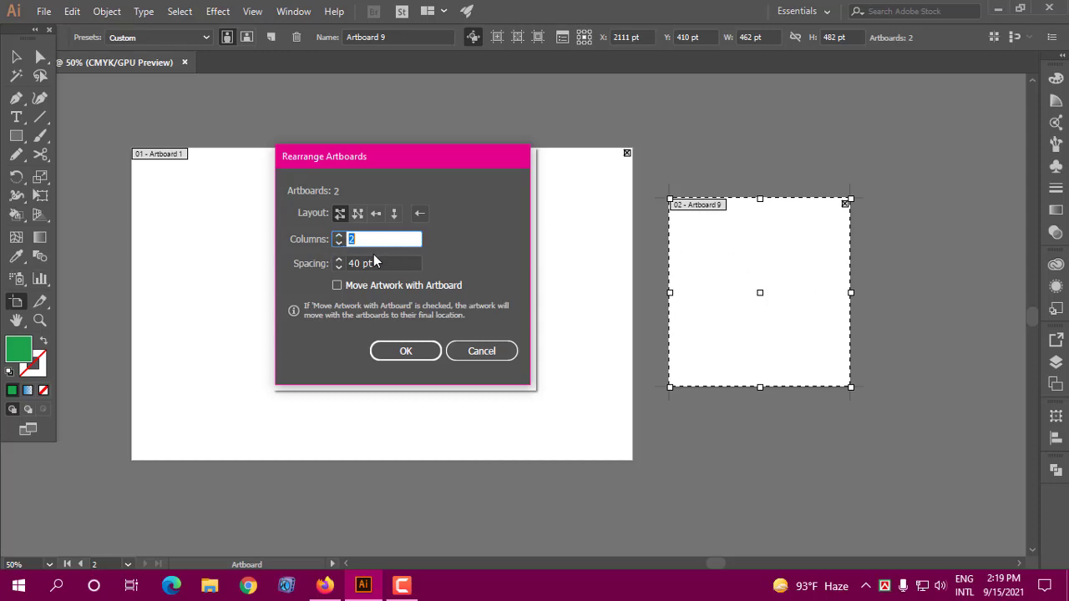
key("Tab")
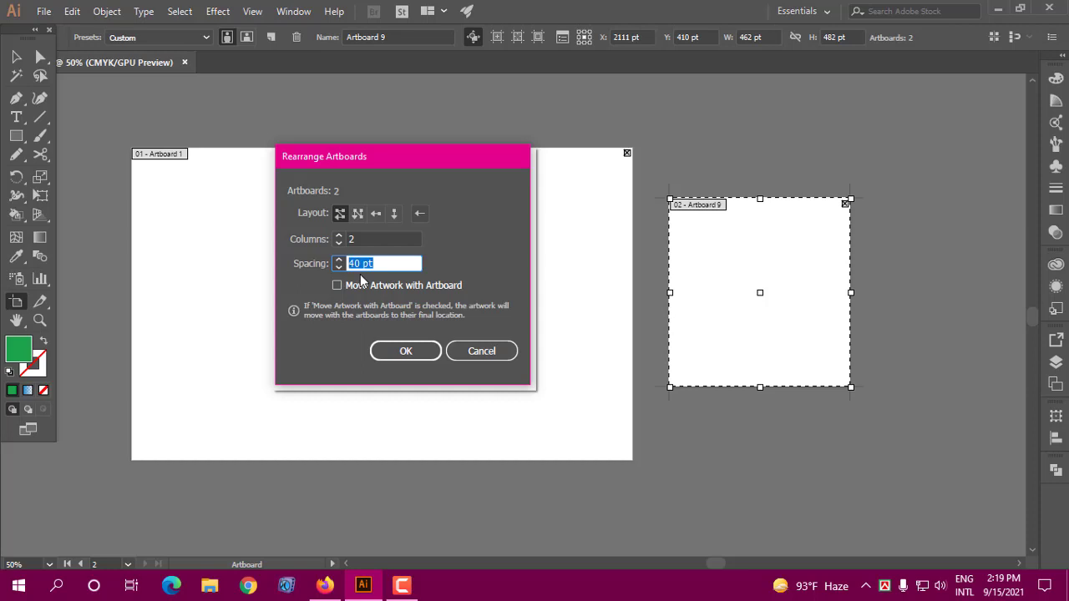
type("200")
left_click(368, 288)
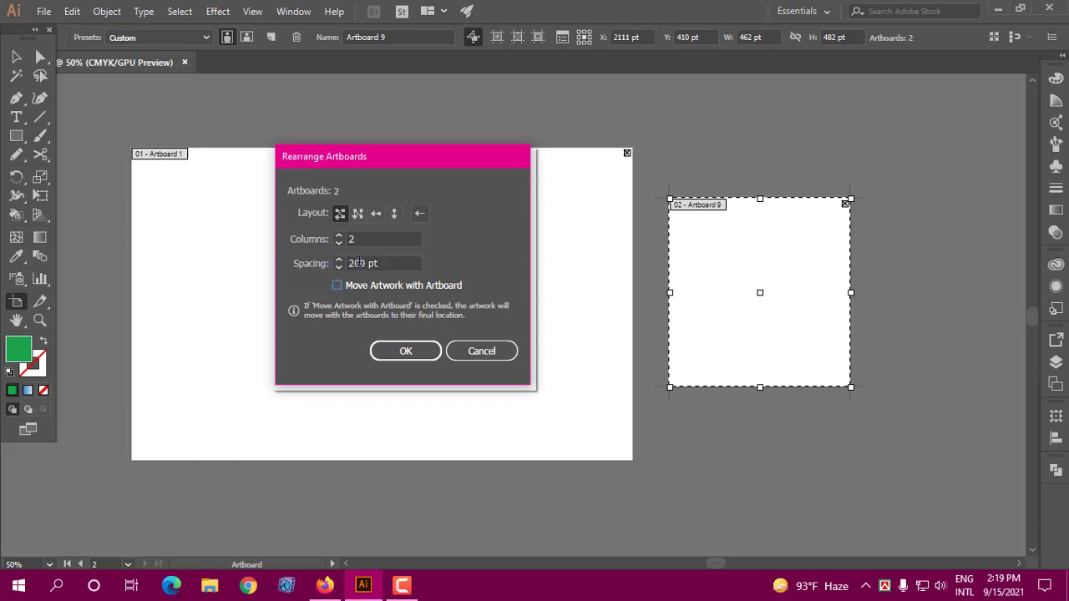
left_click(405, 351)
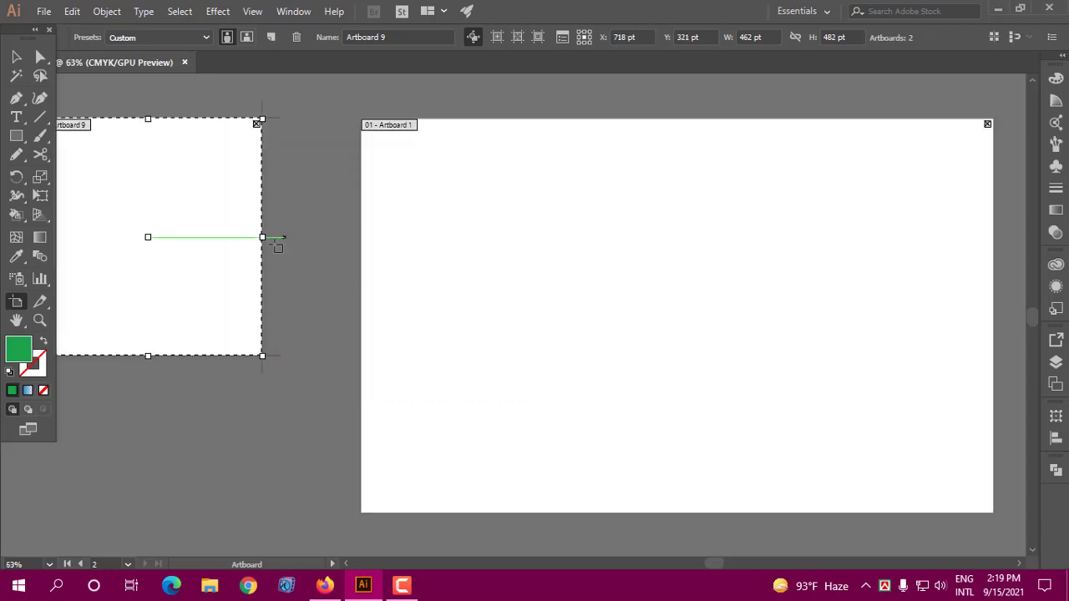
- Zoom out and scroll to view both artboards
left_click(40, 320)
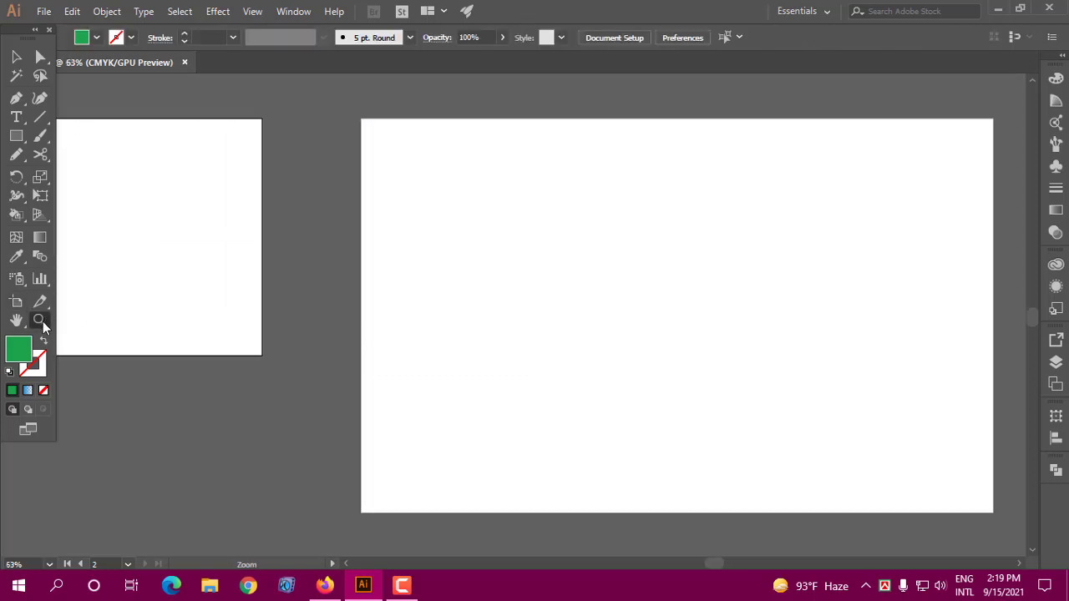
mouse_move(579, 379)
left_mouse_down()
mouse_move(339, 375)
mouse_move(435, 364)
left_mouse_up()
scroll(501, 341, "down", 2)
scroll(497, 300, "right", 3)
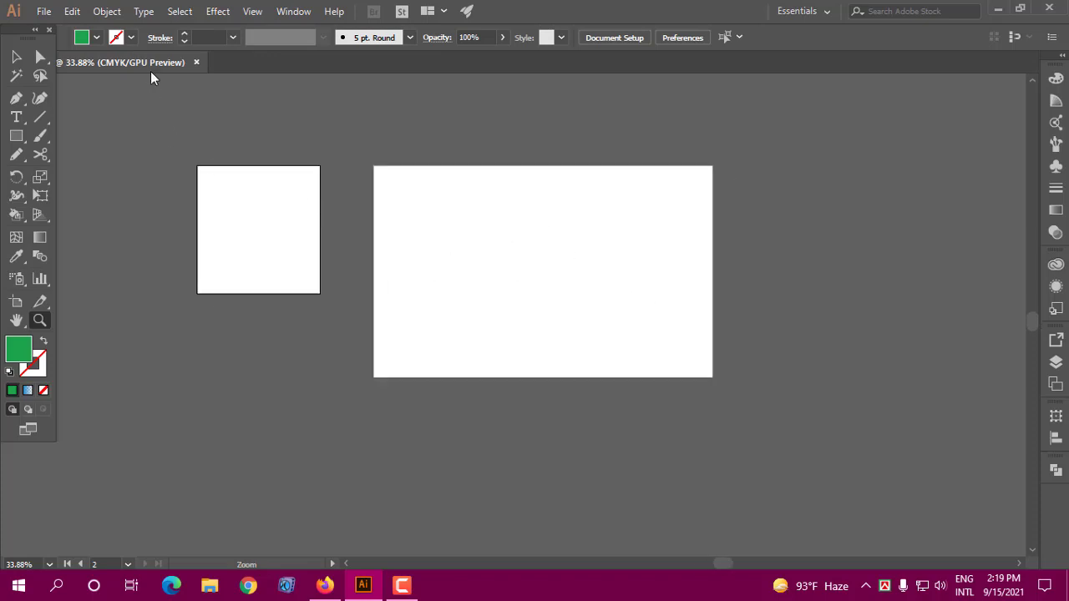
- Rearrange the artboards into a single column with the Grid by Column layout
left_click(105, 12)
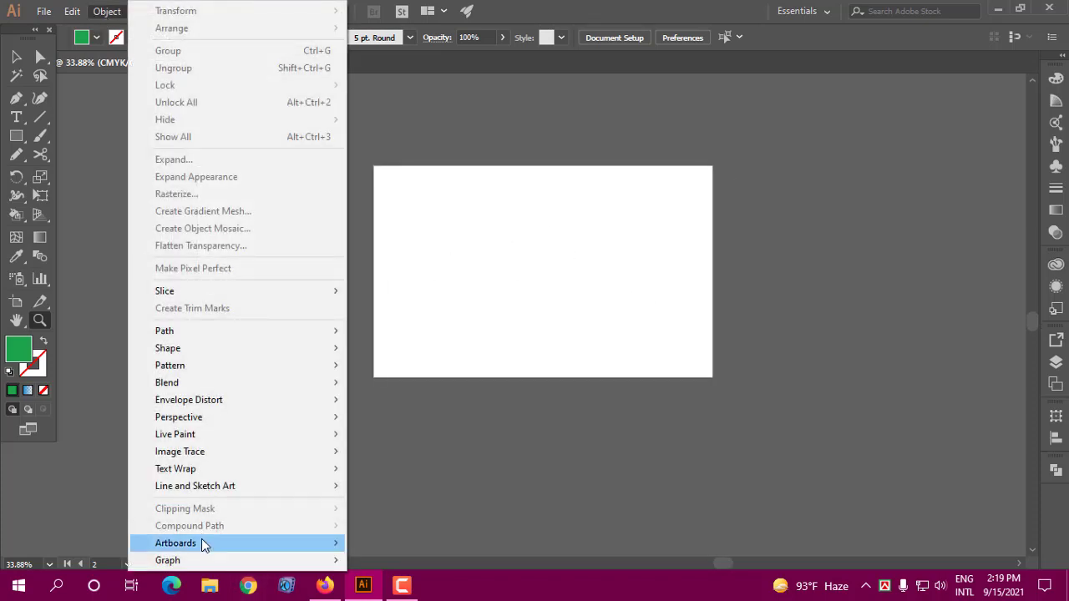
mouse_move(175, 543)
left_click(383, 503)
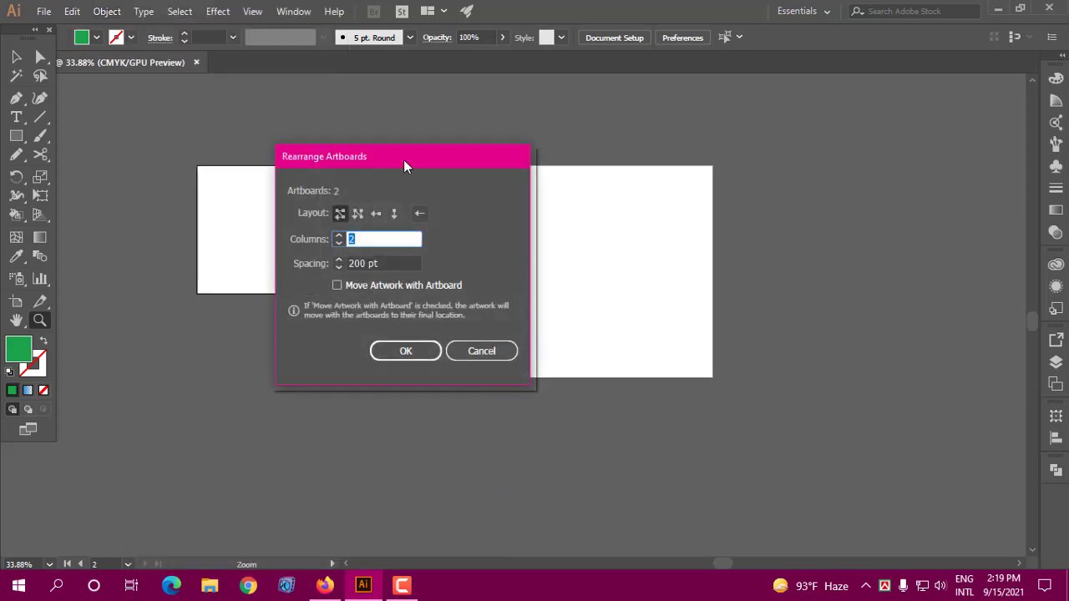
left_click_drag(449, 160, 670, 143)
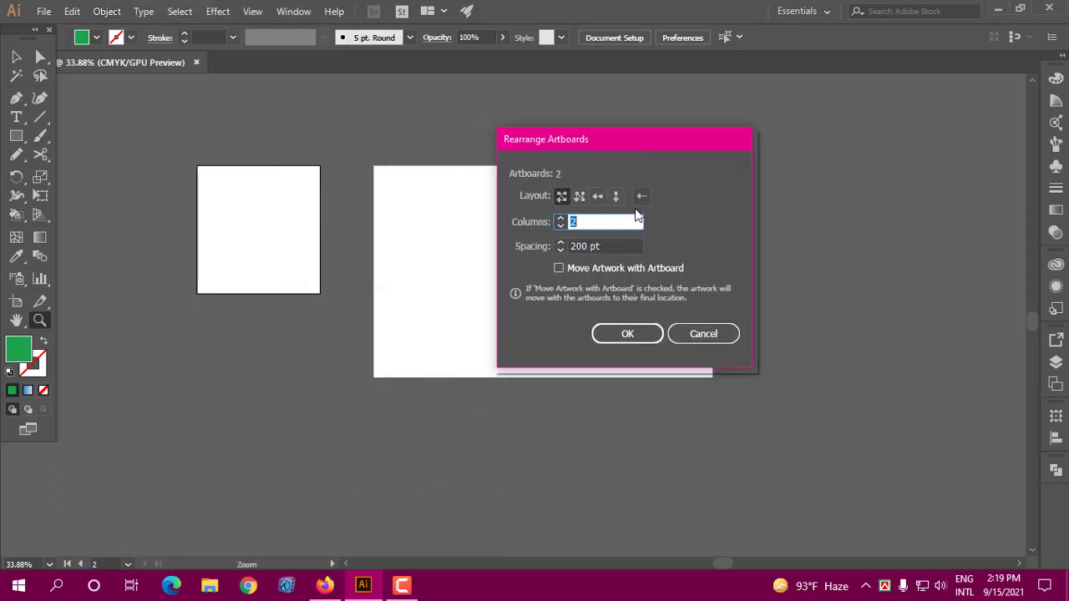
left_click(579, 200)
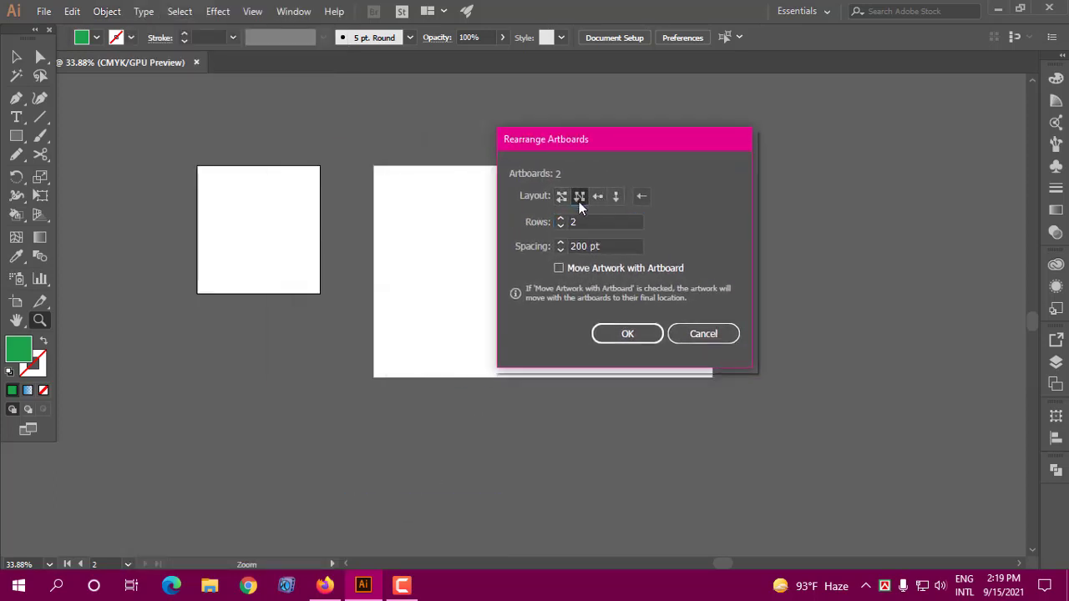
left_click(627, 334)
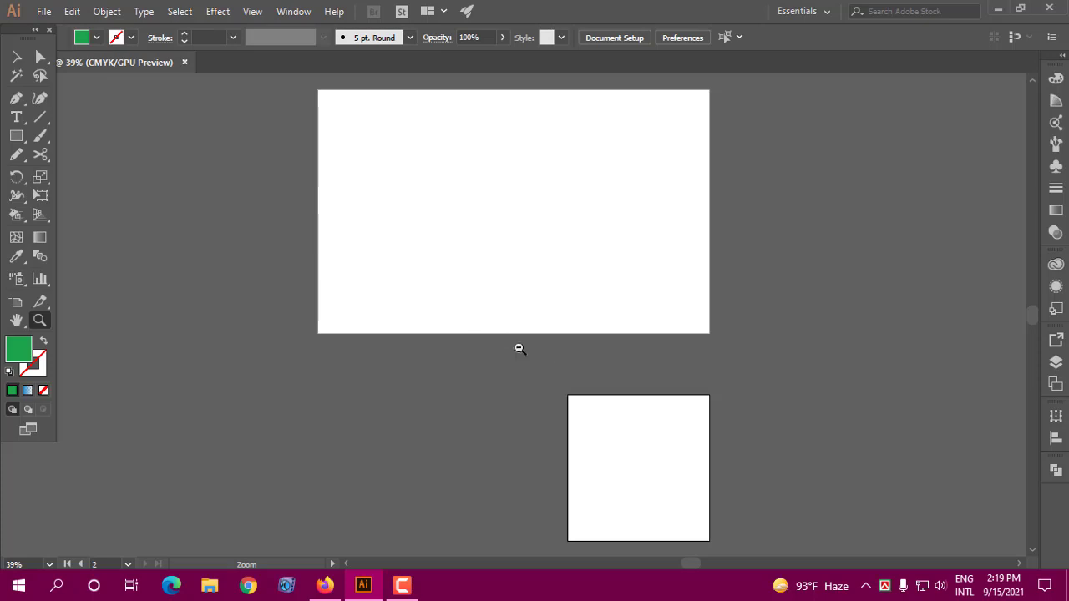
- Zoom the view to frame both stacked artboards
left_click(549, 351, "alt")
left_click_drag(615, 348, 518, 306)
left_click_drag(398, 212, 503, 275)
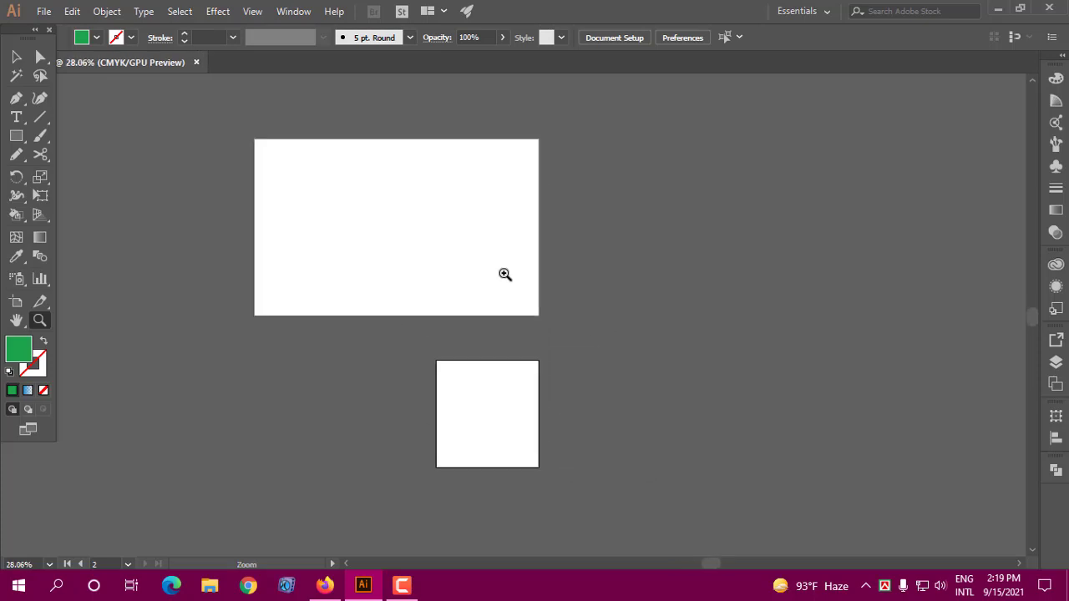
left_click(107, 12)
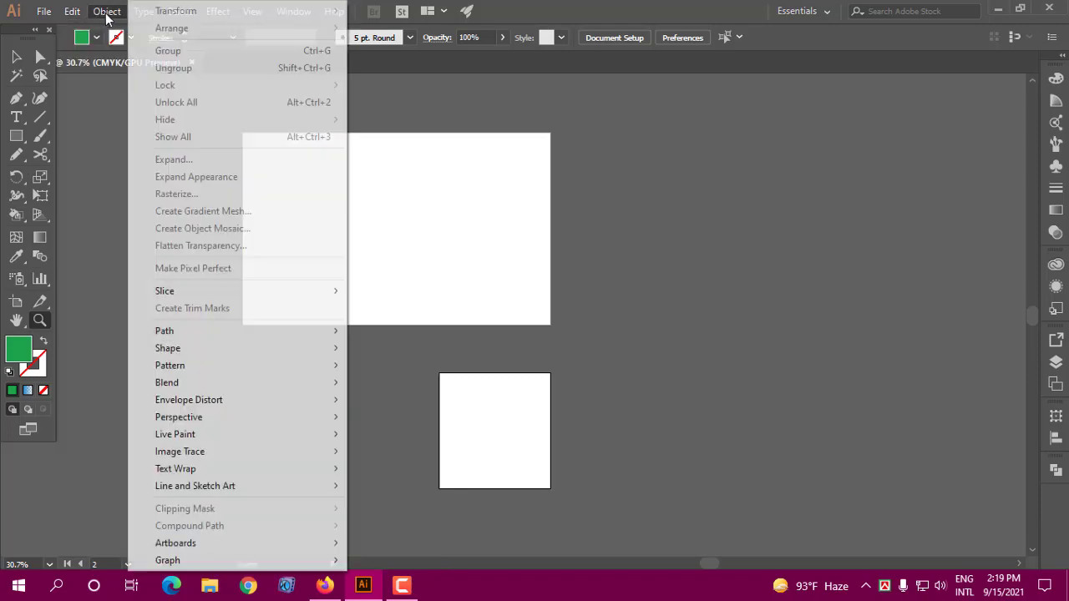
left_click(41, 315)
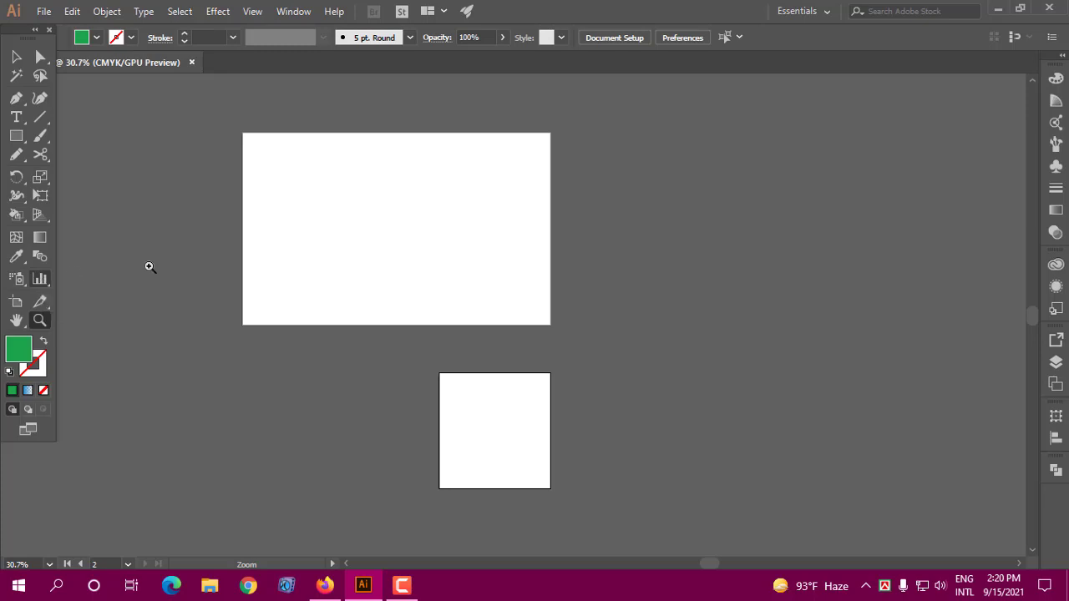
left_click(107, 10)
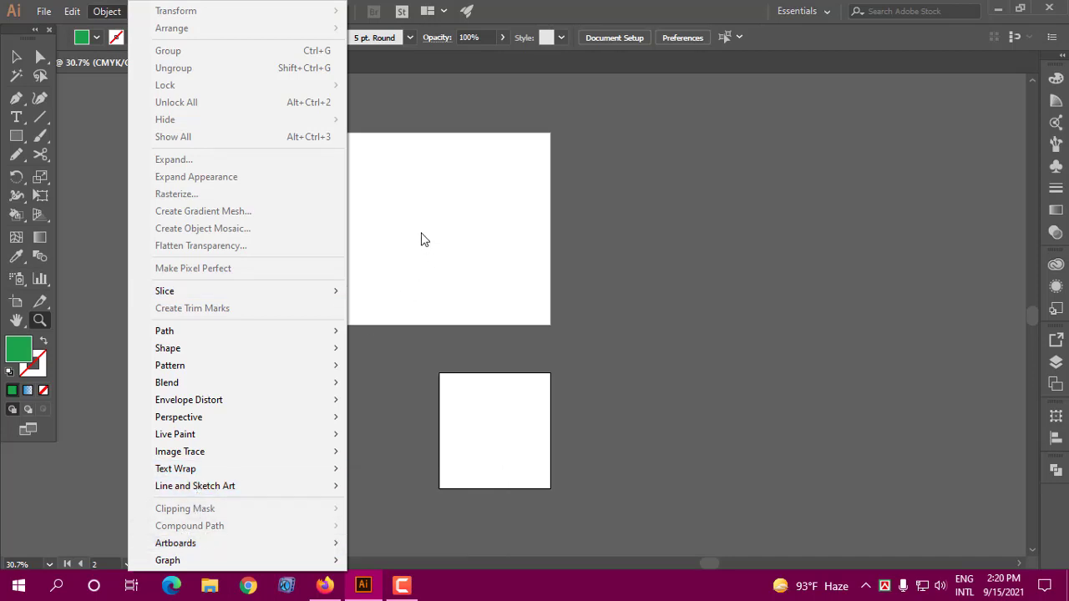
left_click(401, 236)
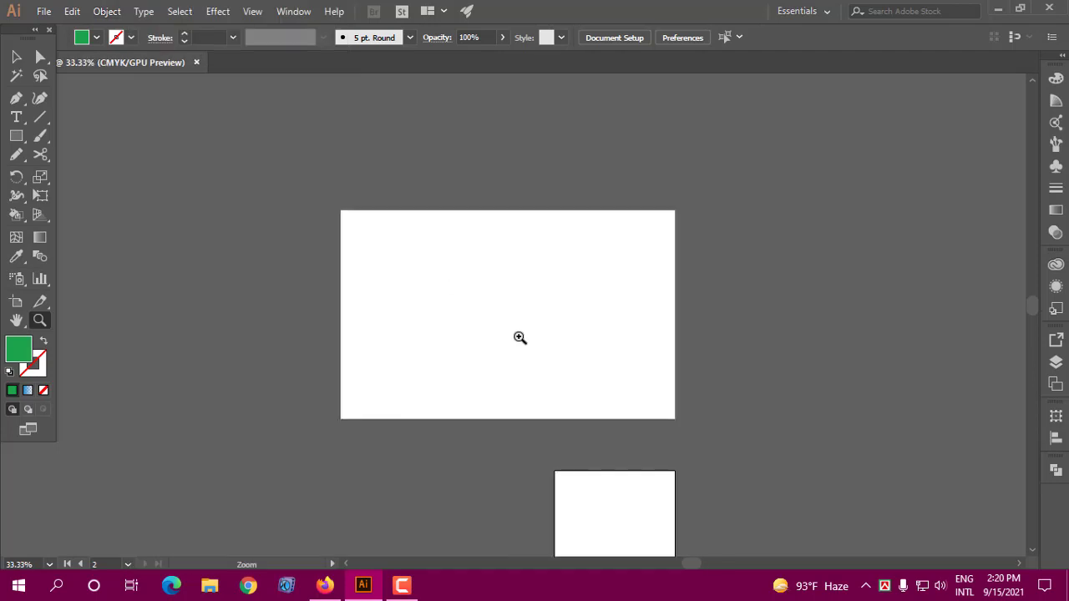
left_click_drag(520, 336, 459, 313)
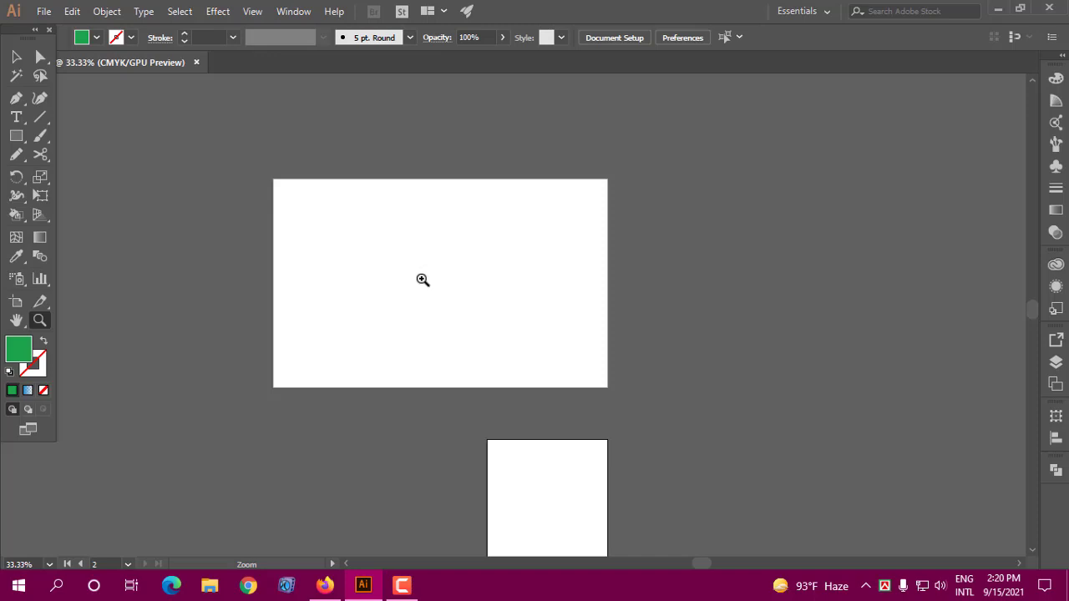
left_click(1048, 8)
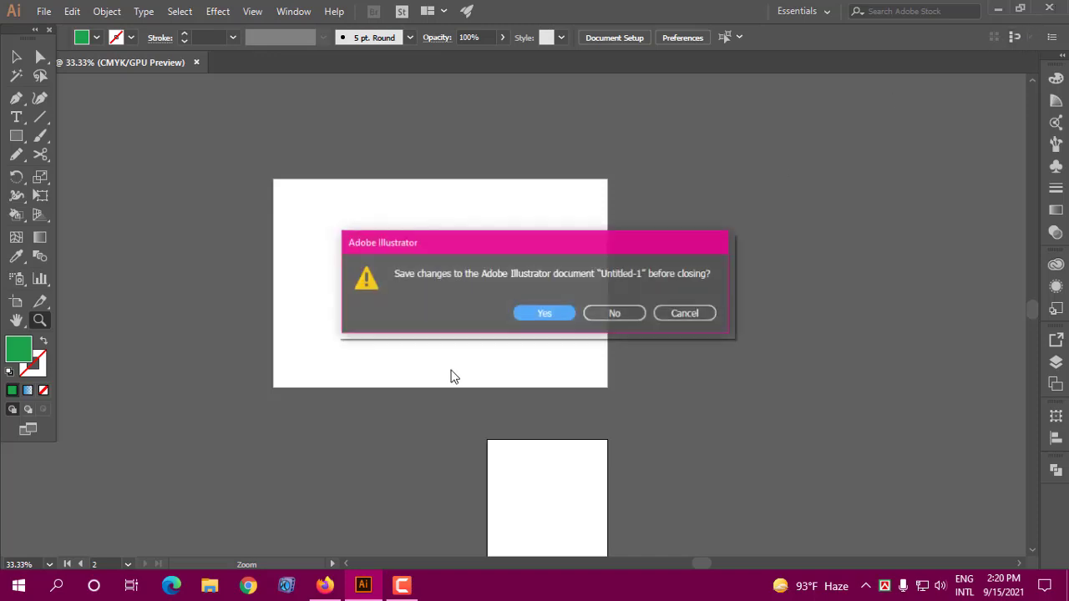
left_click(626, 315)
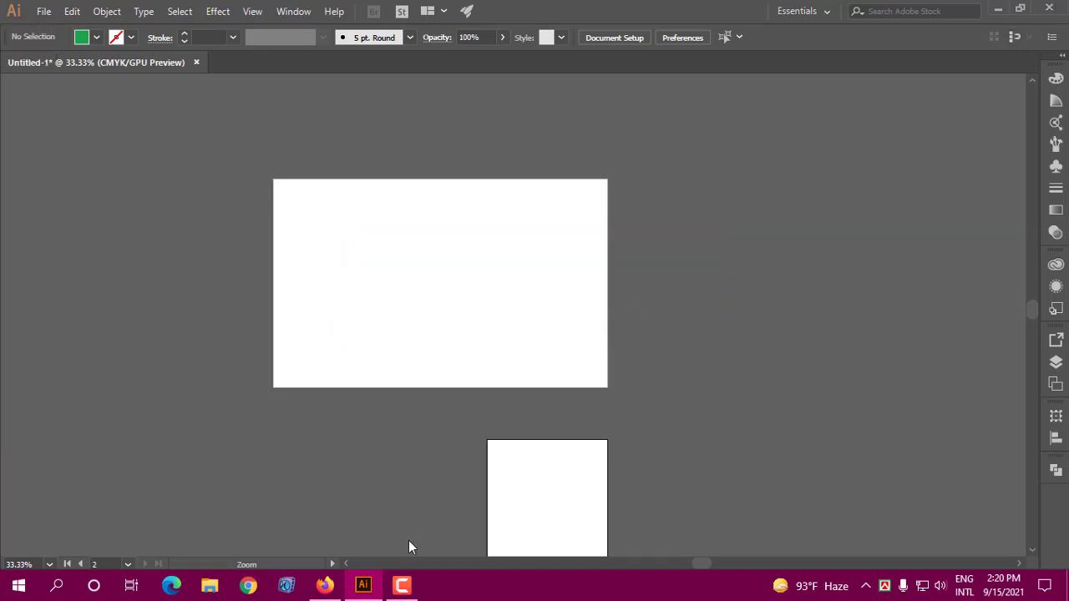